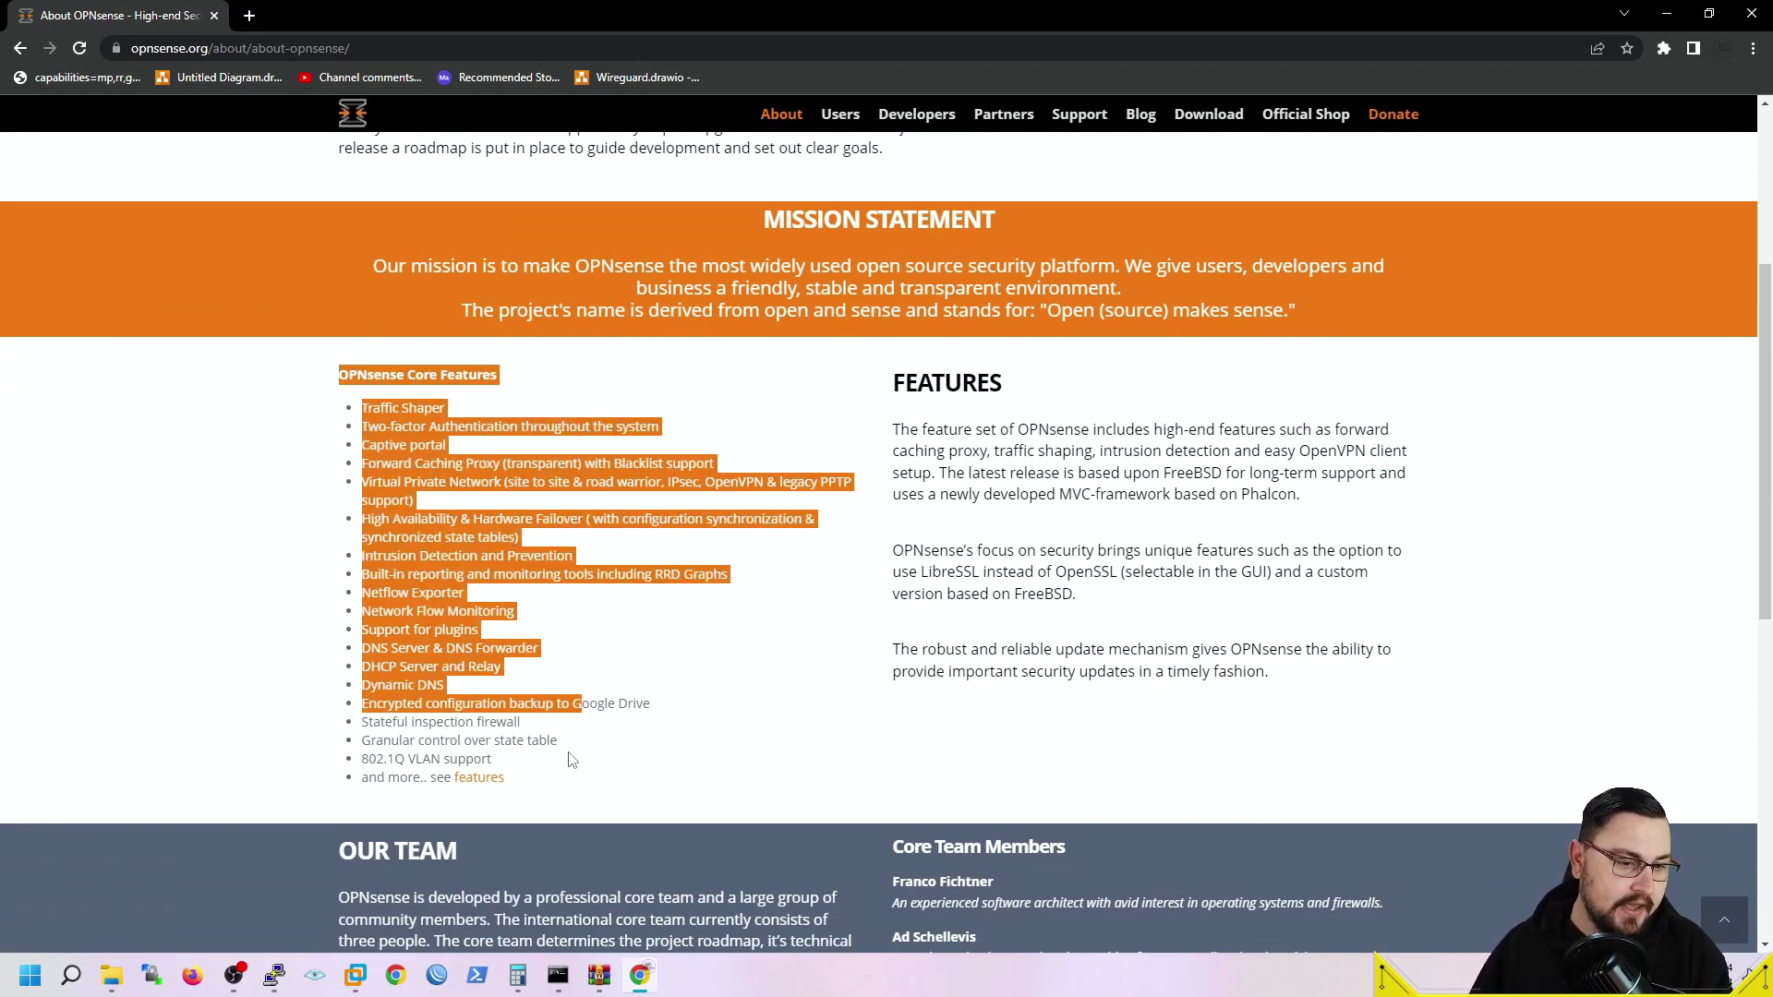
- Return to the OPNsense home page and scroll down toward its FEATURES grid
scroll(571, 711, up, 4)
click(420, 148)
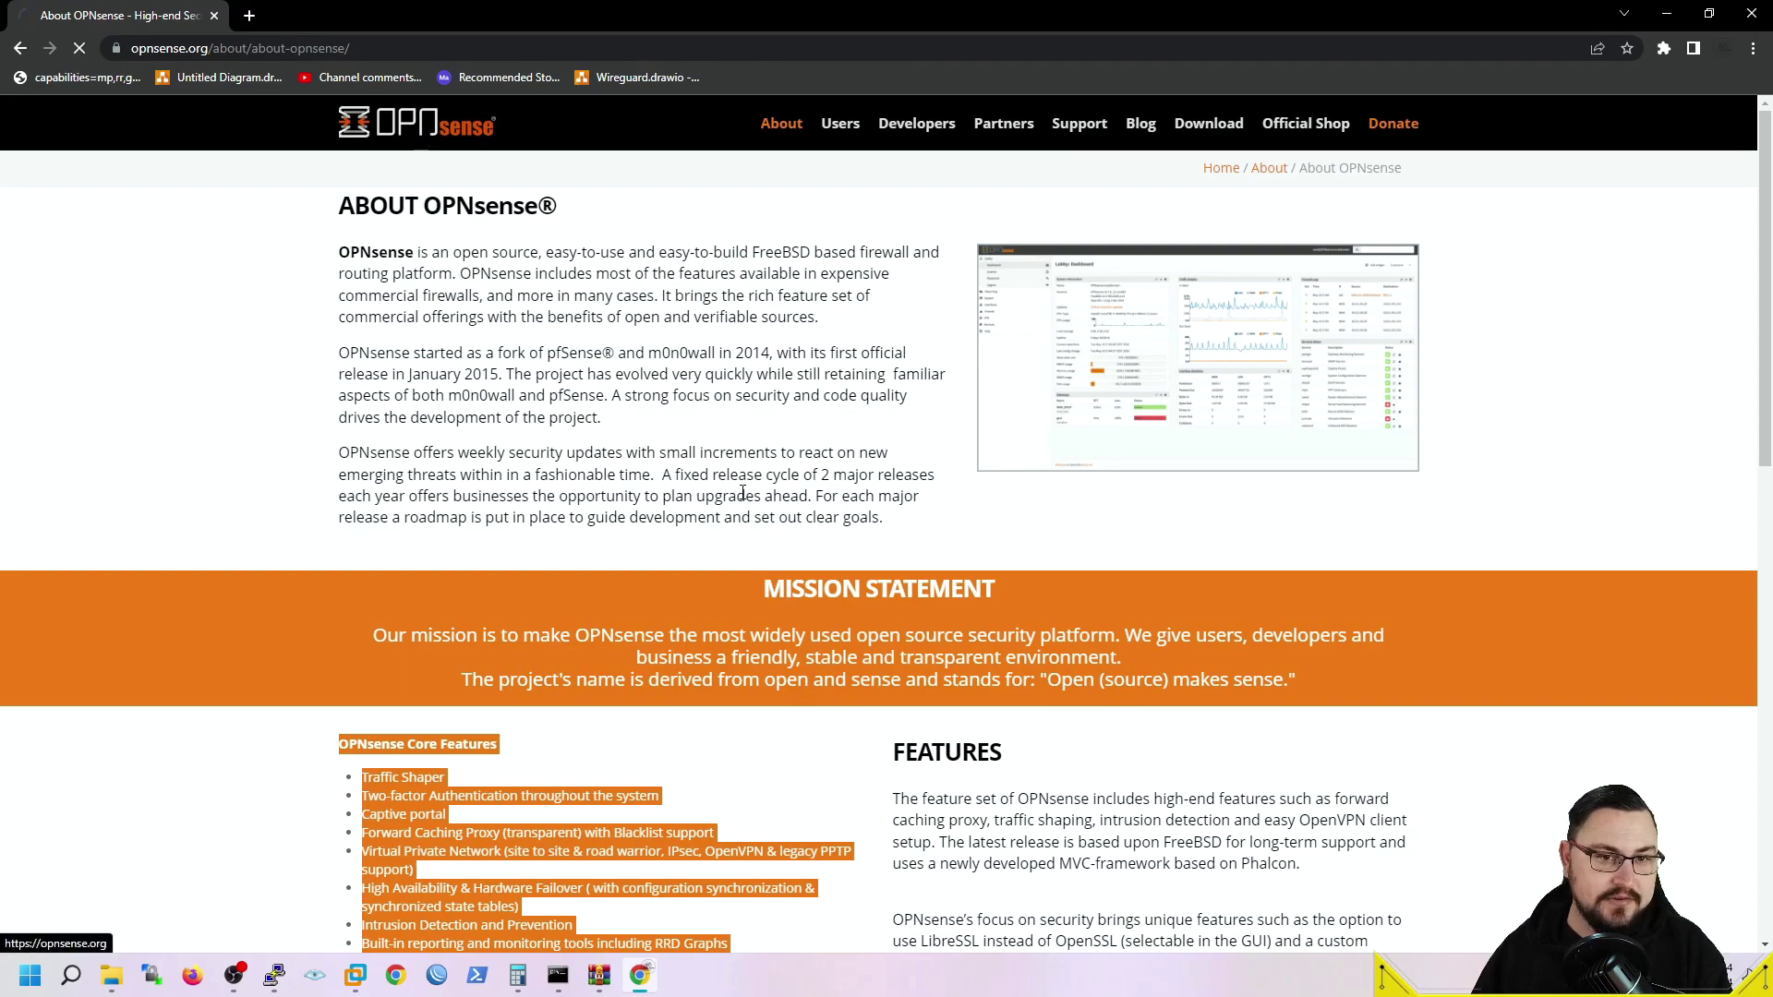
scroll(831, 406, down, 3)
scroll(858, 414, down, 8)
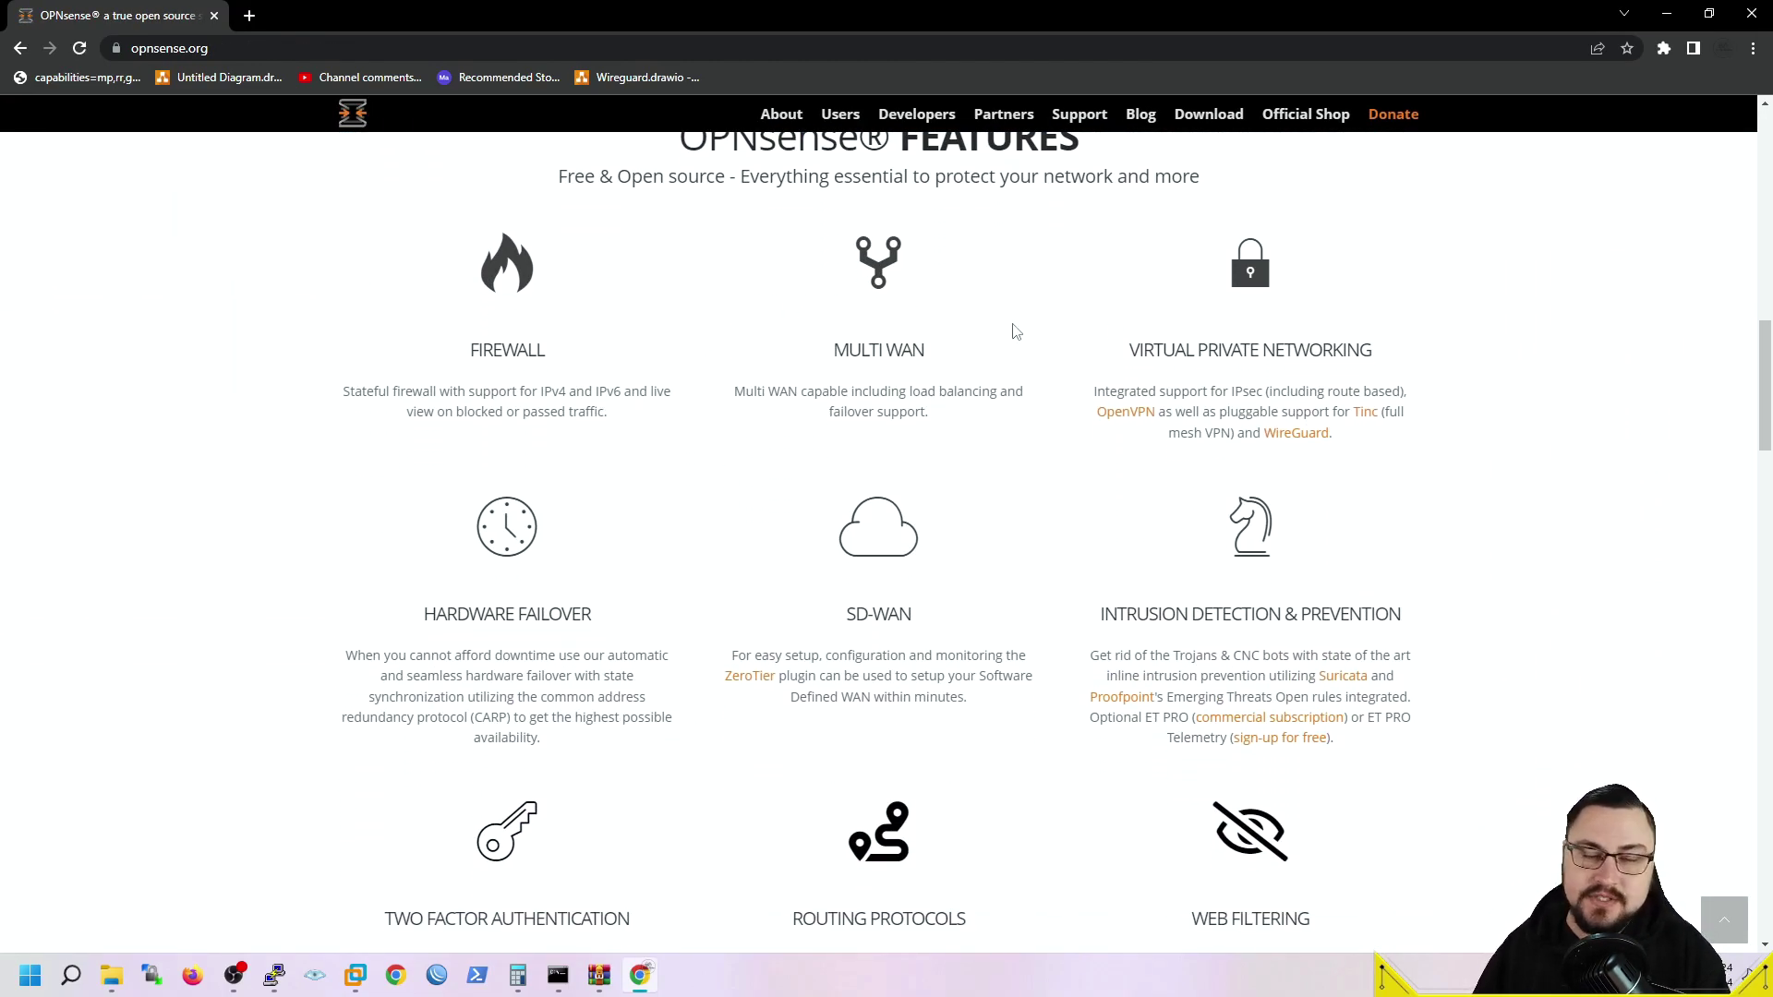
scroll(712, 459, up, 1)
scroll(958, 468, down, 2)
scroll(924, 443, down, 1)
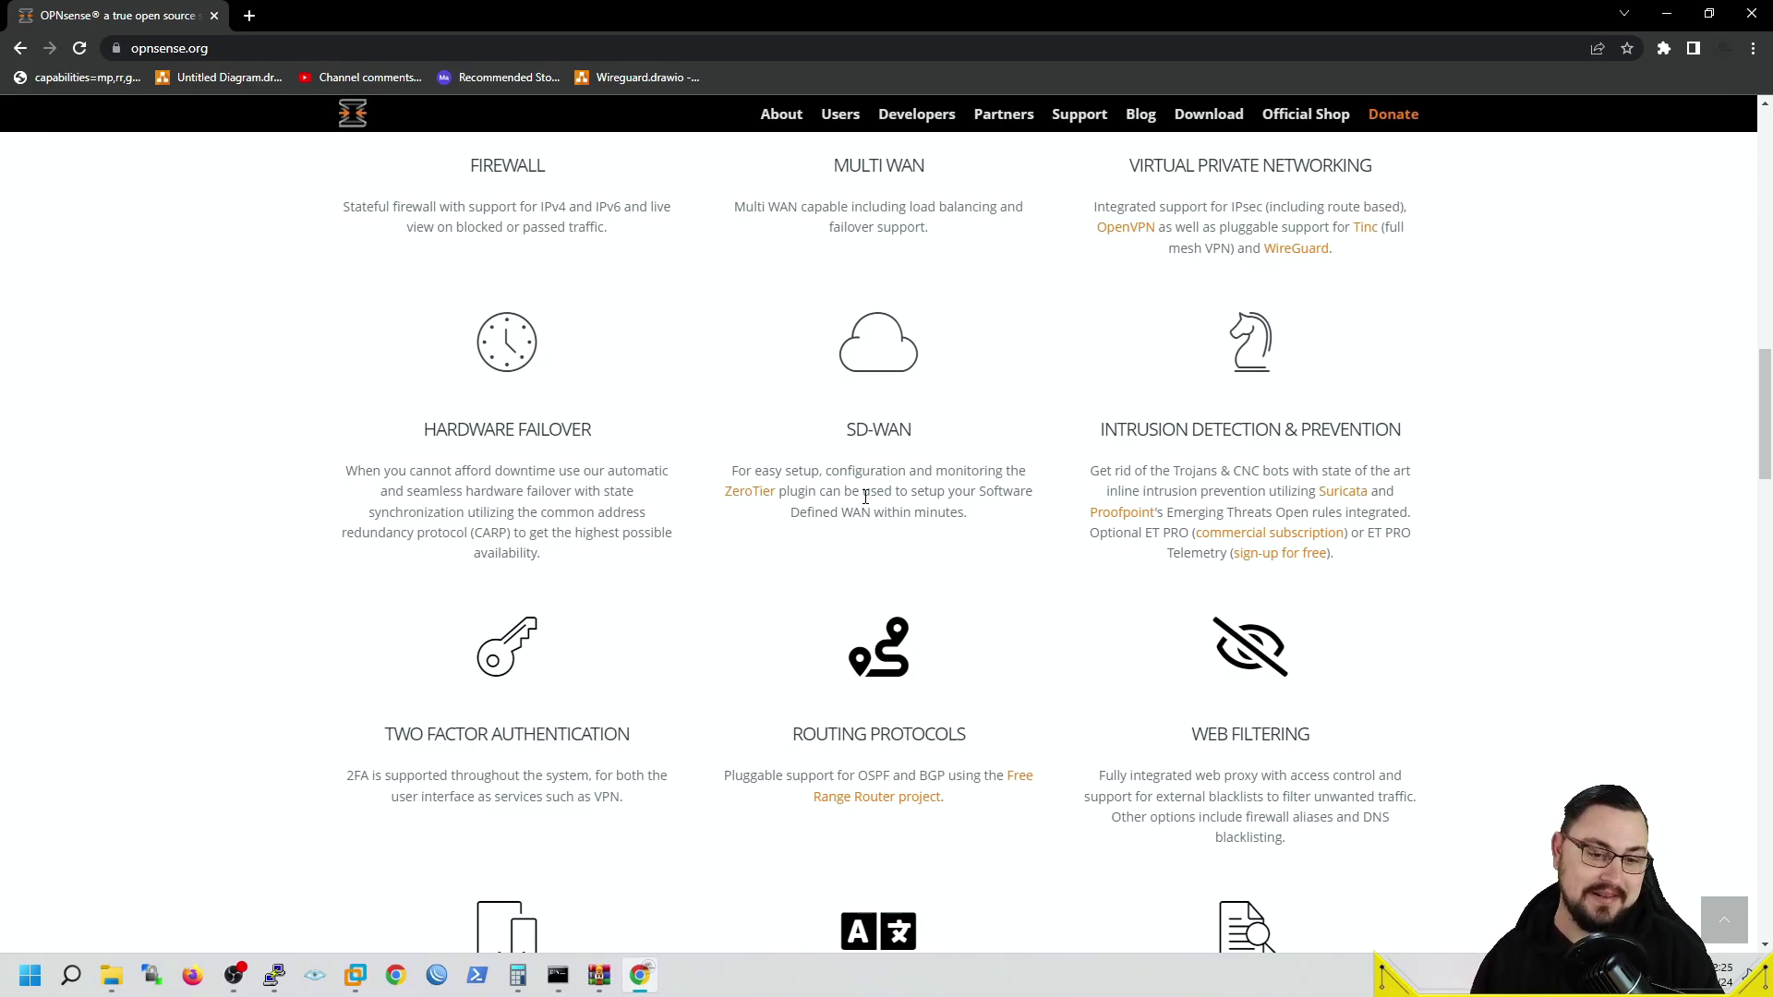
- Browse the FEATURES overview, then scroll back to the top of the home page
scroll(914, 331, down, 2)
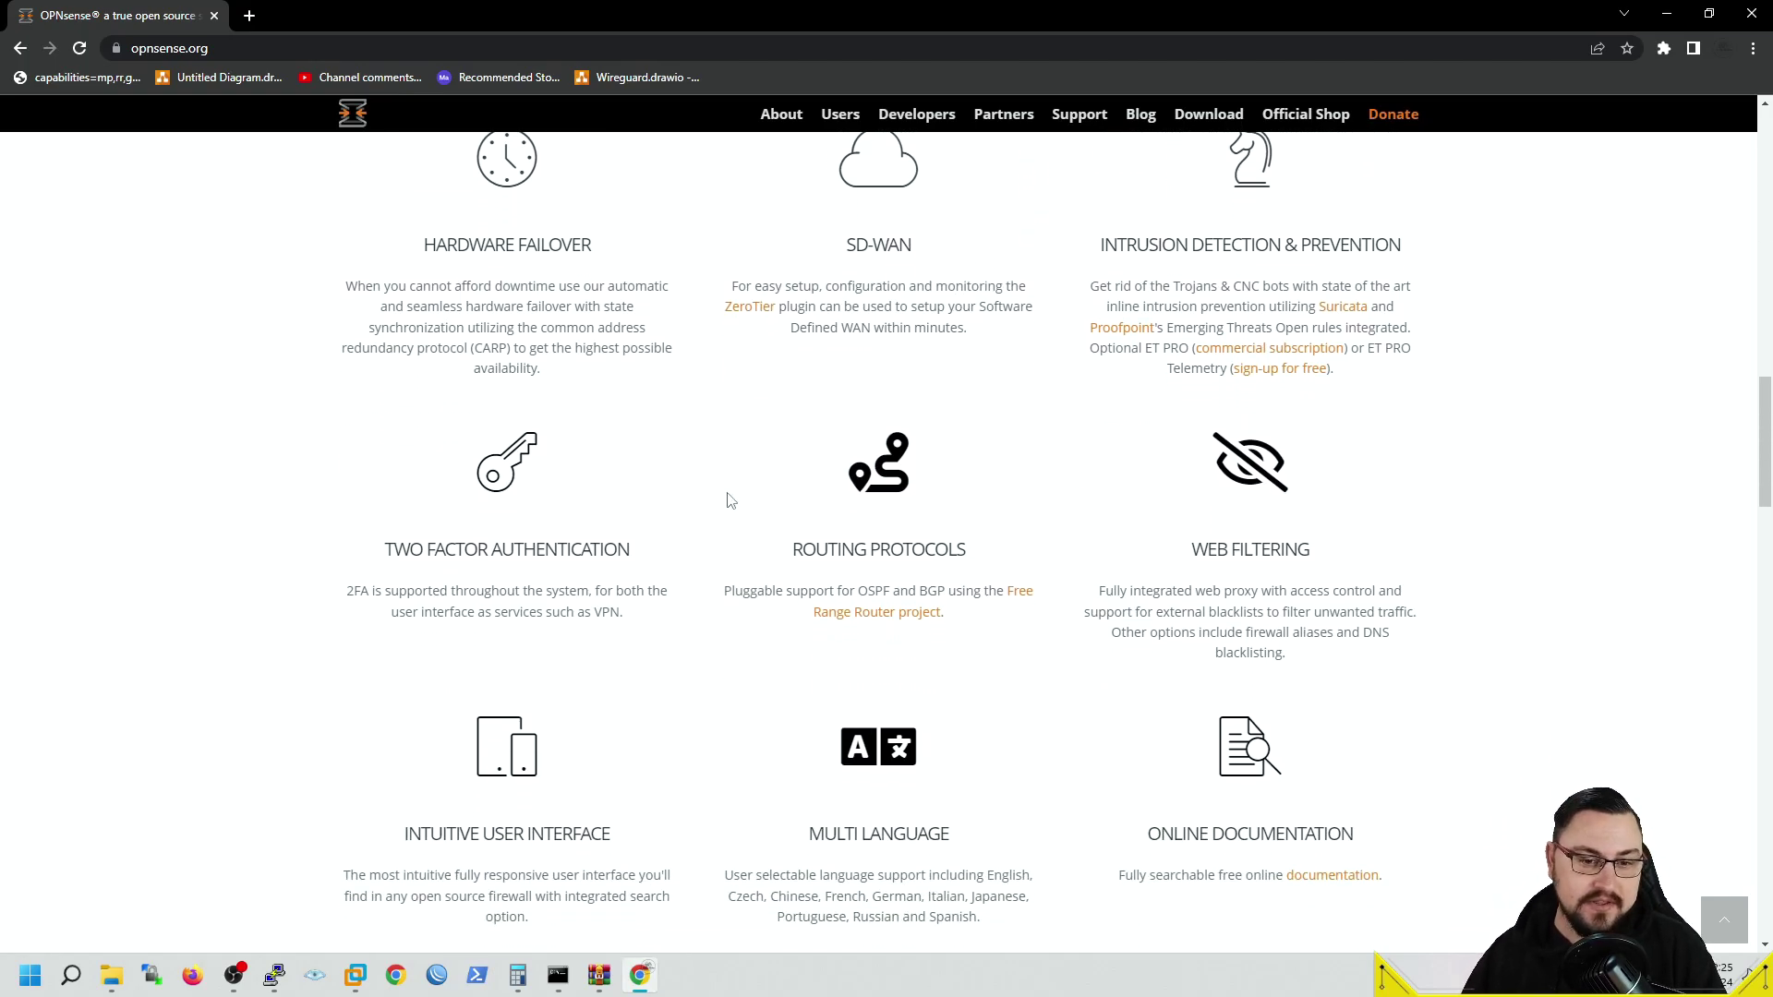
scroll(1222, 517, up, 3)
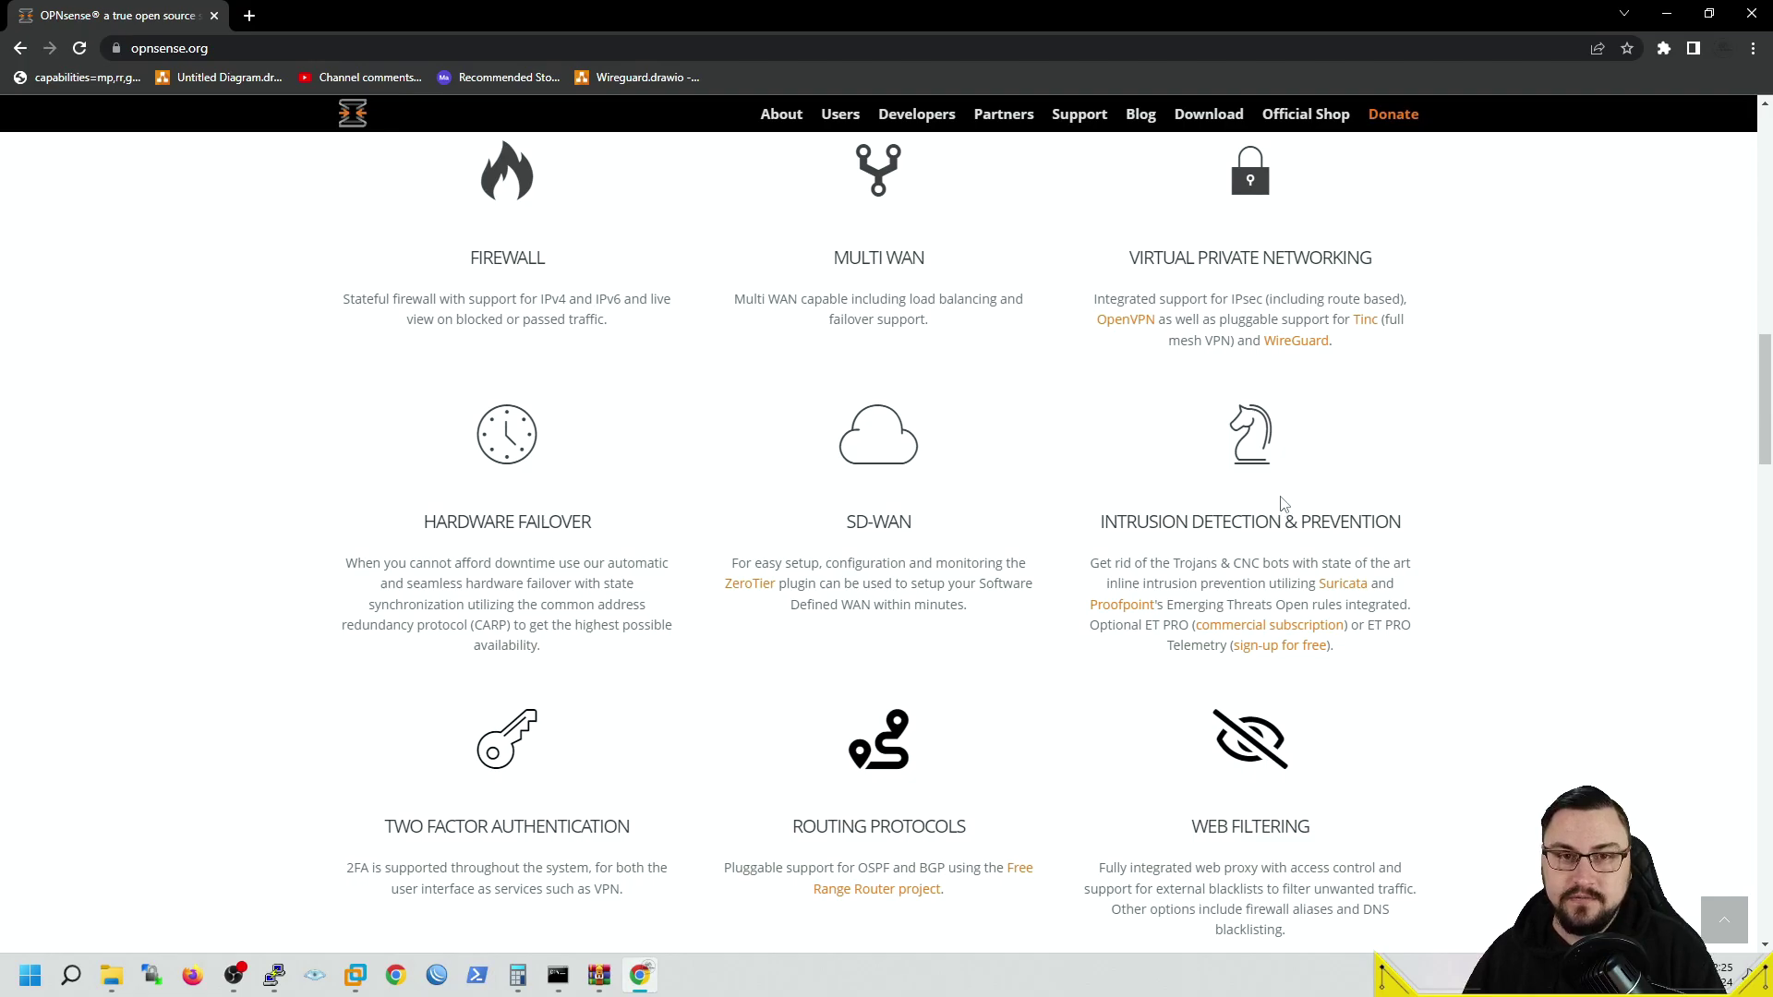
scroll(1274, 347, down, 1)
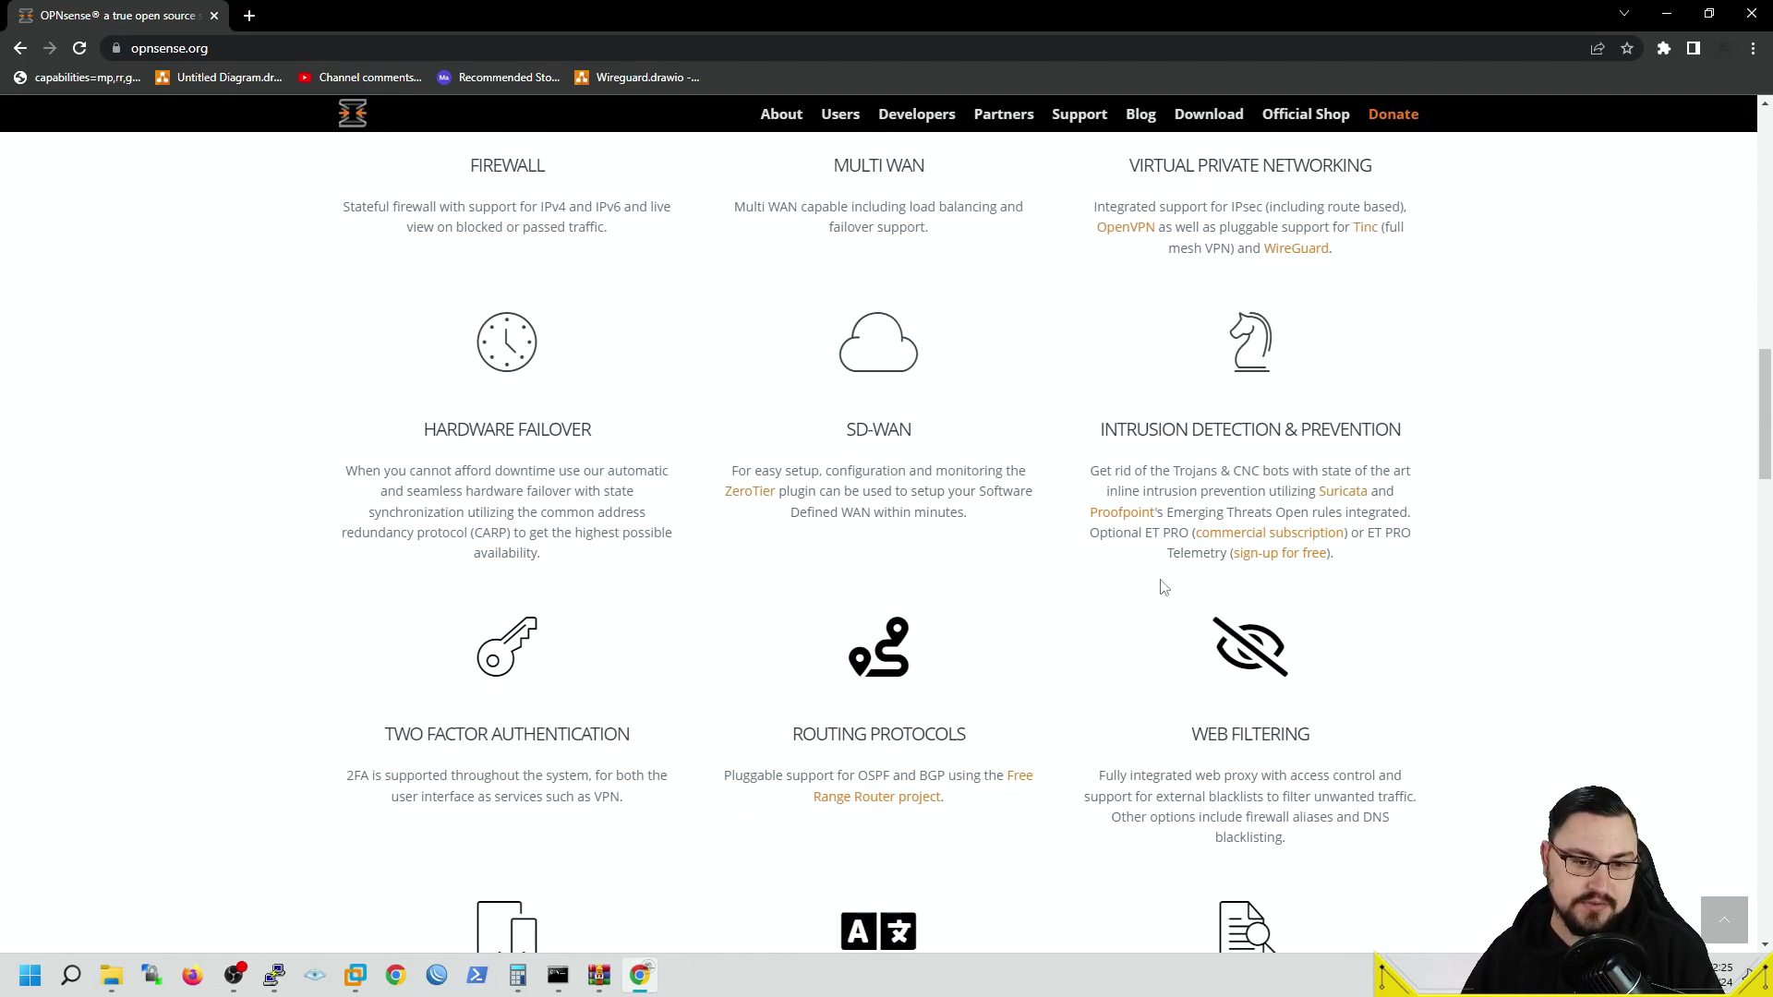
scroll(1199, 554, down, 1)
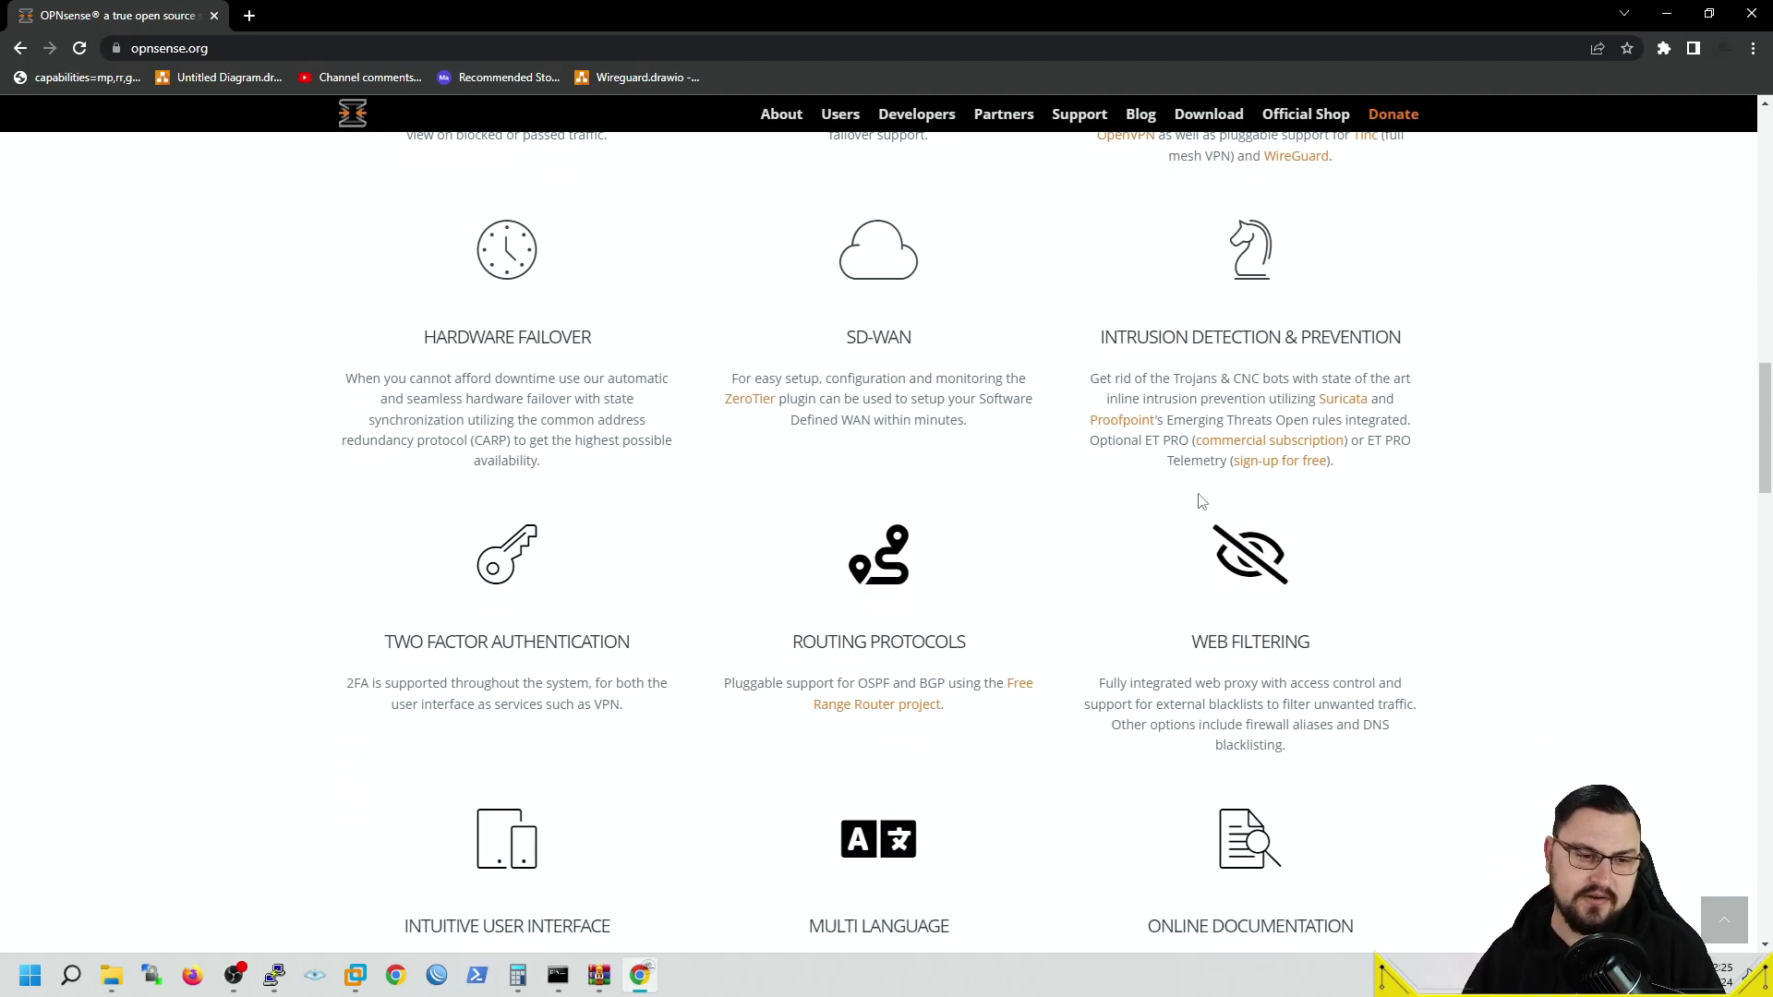
scroll(888, 522, down, 5)
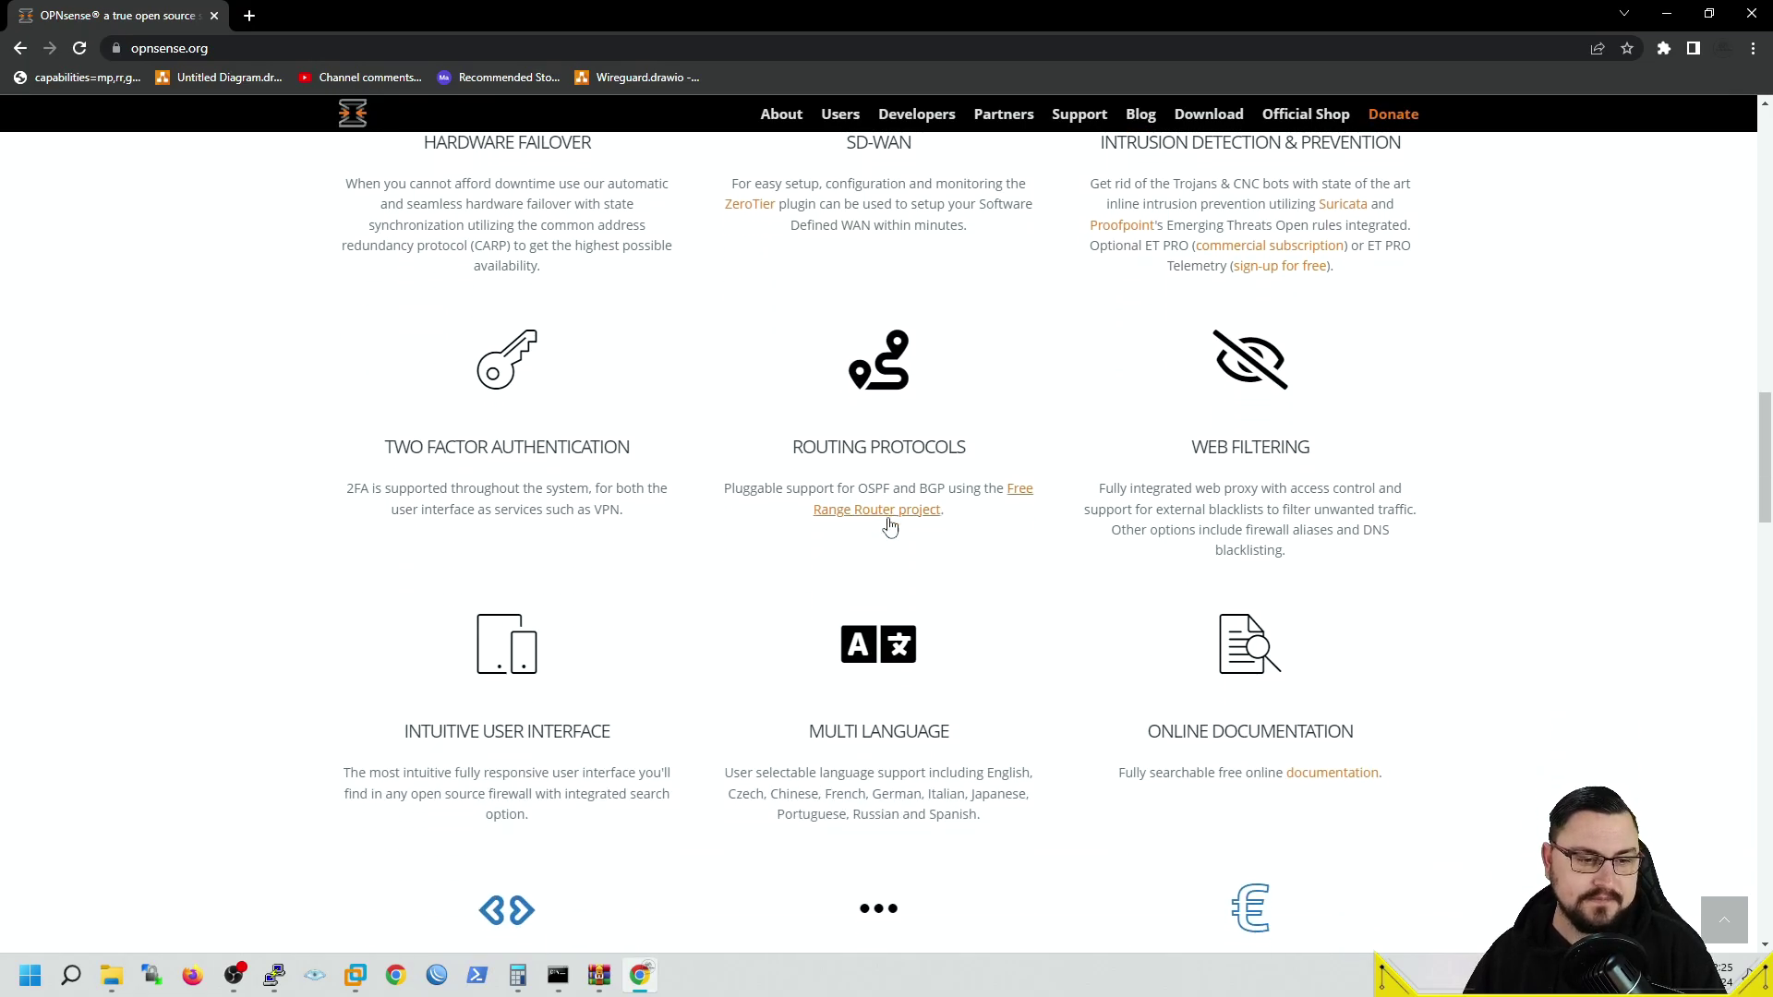
scroll(888, 521, down, 2)
scroll(906, 455, down, 3)
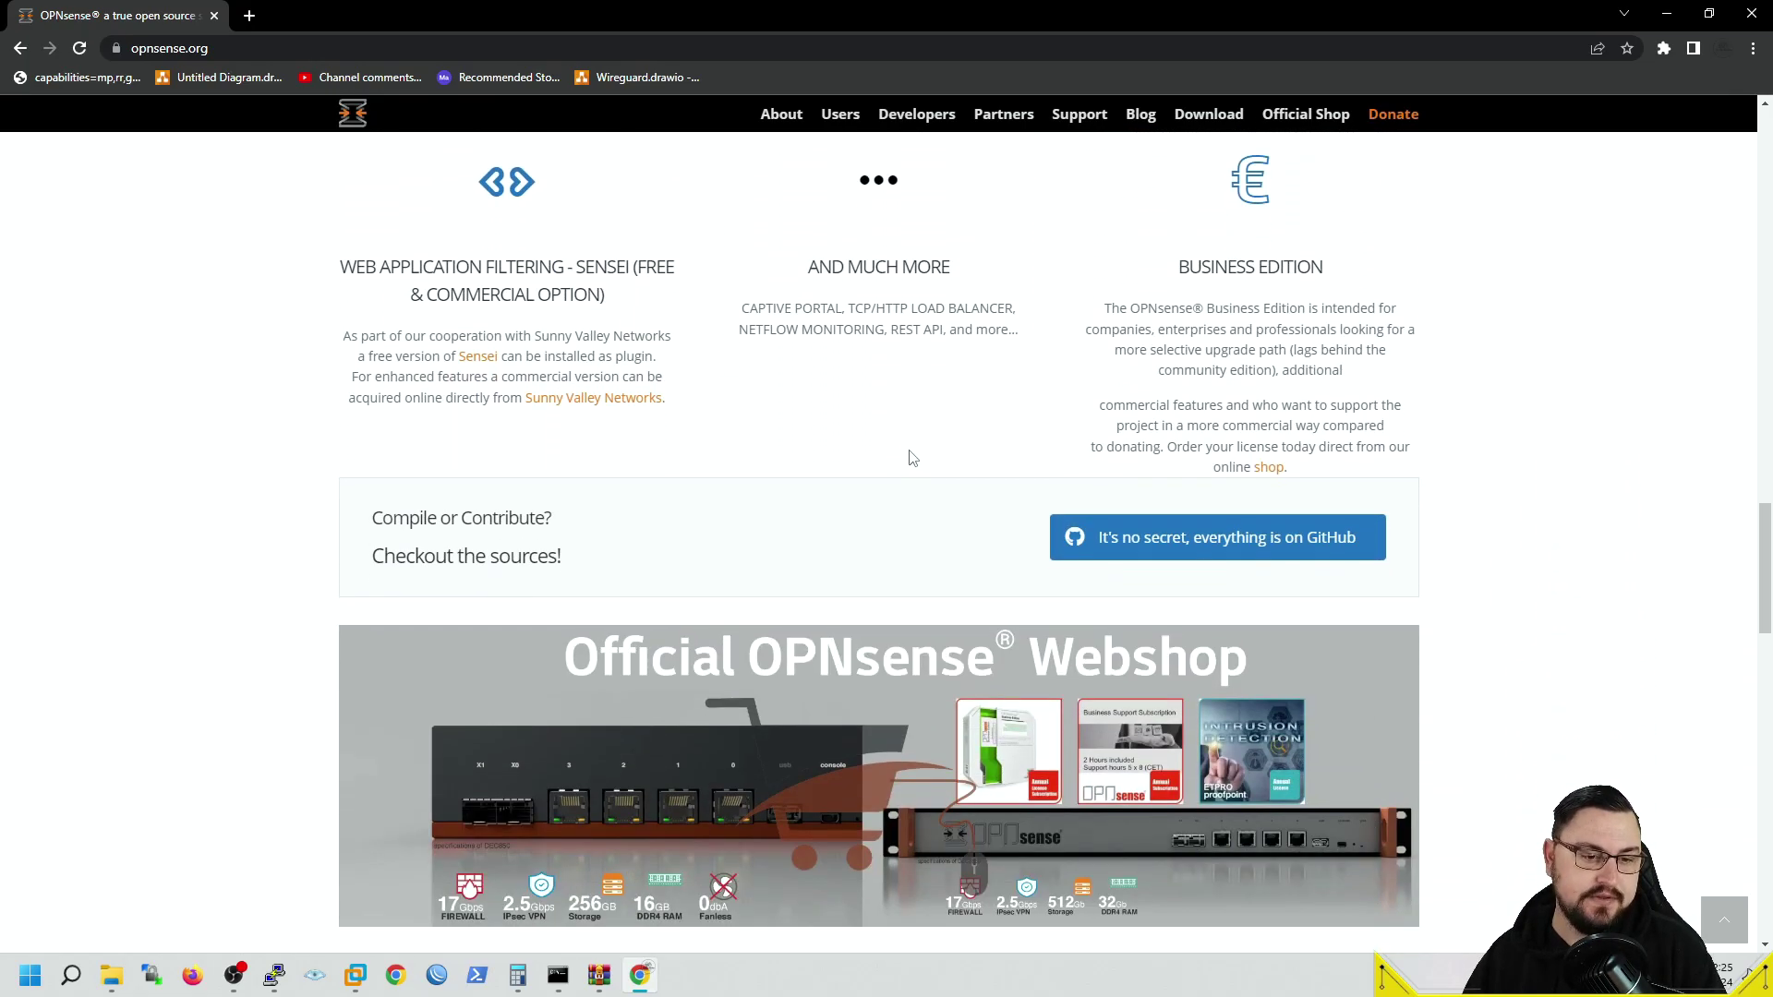
scroll(912, 462, up, 3)
scroll(913, 461, up, 8)
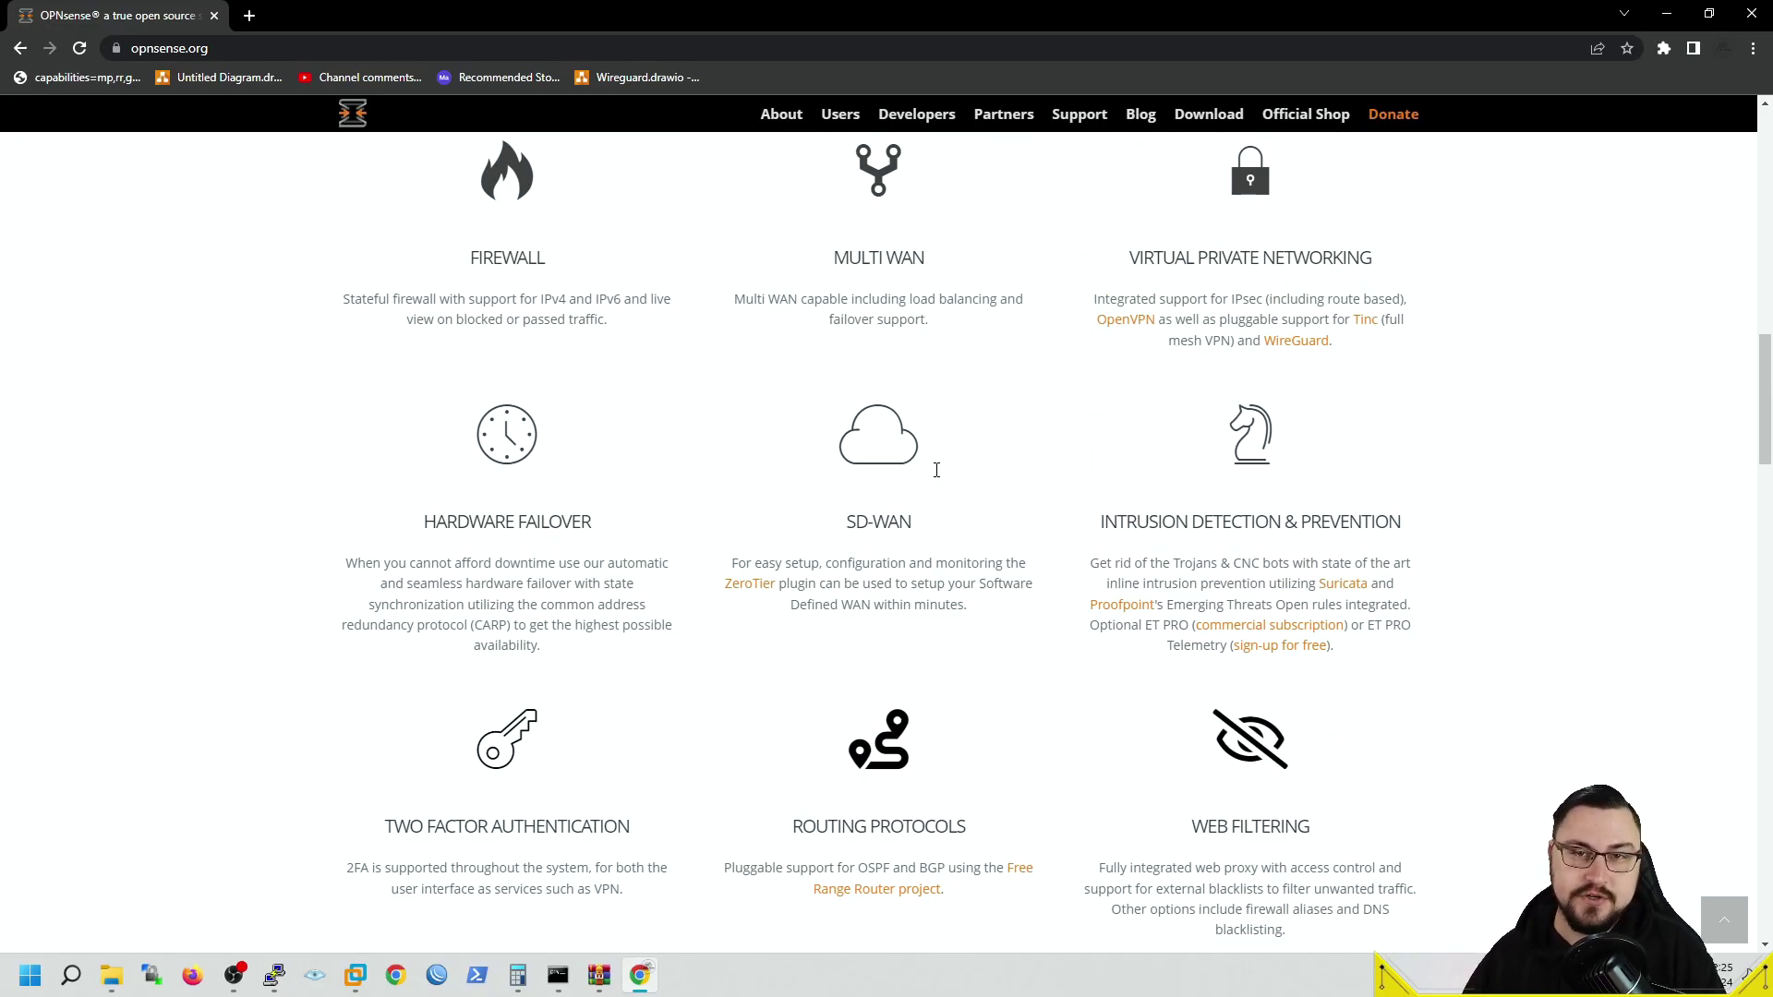
scroll(933, 517, up, 8)
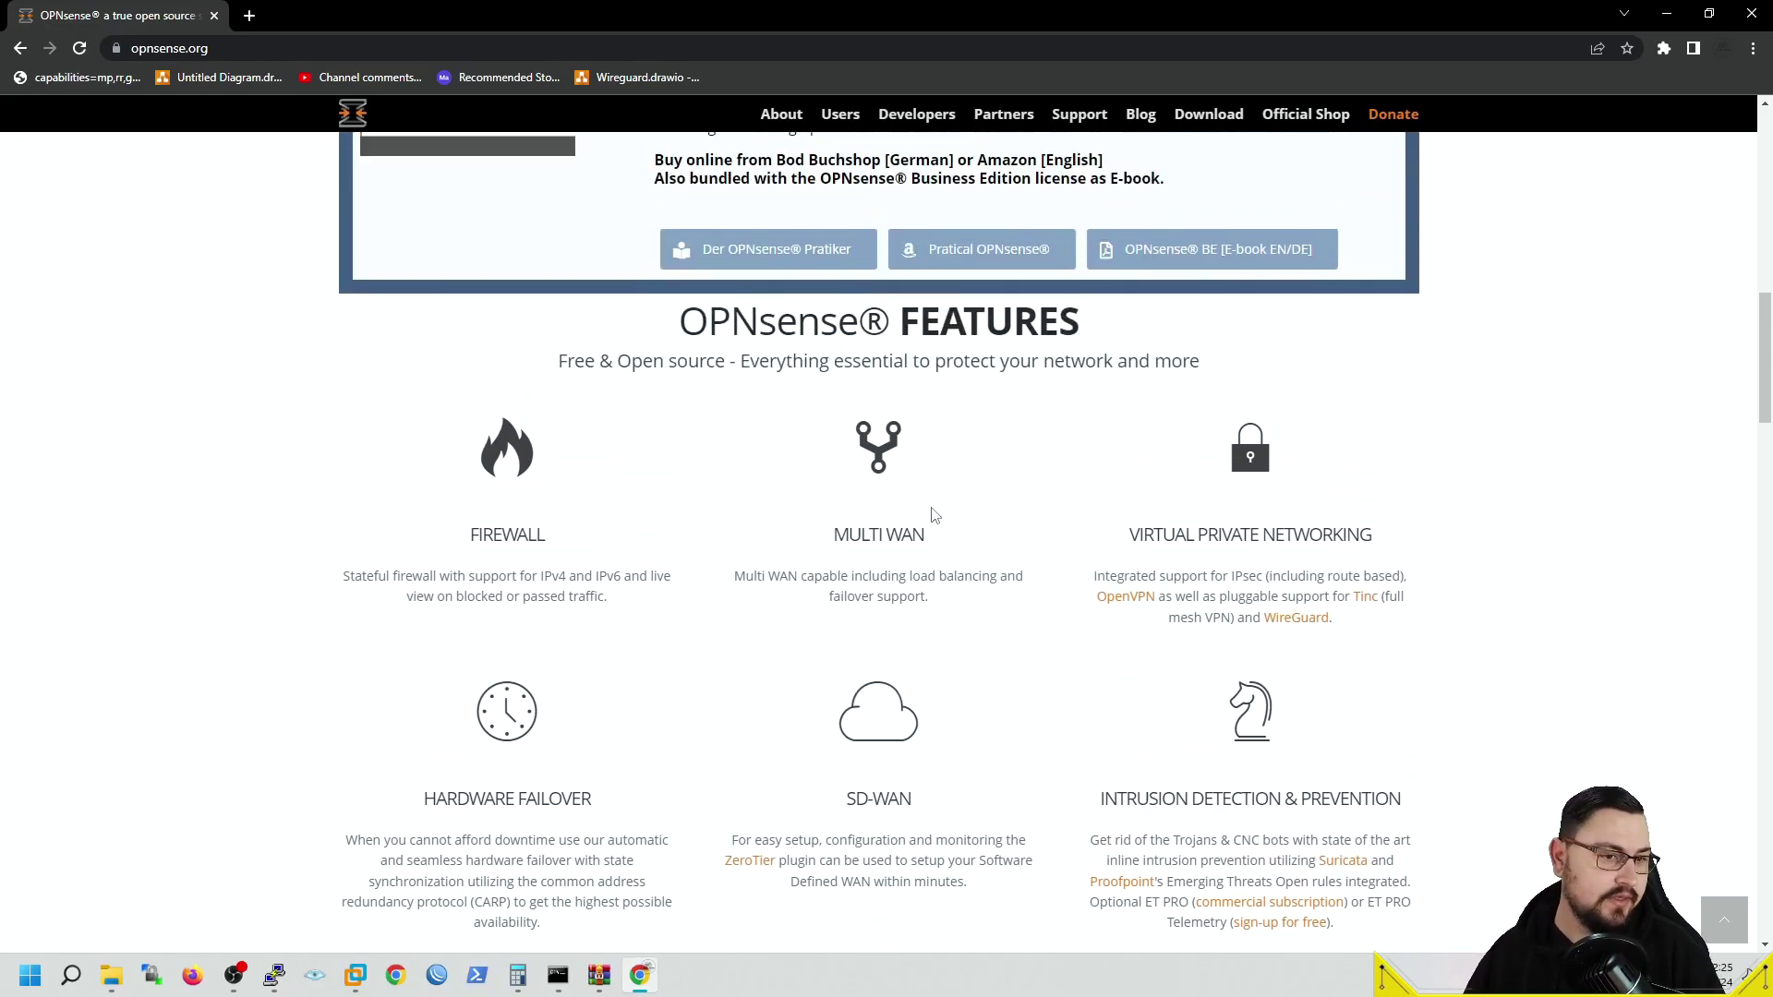
scroll(1007, 540, up, 5)
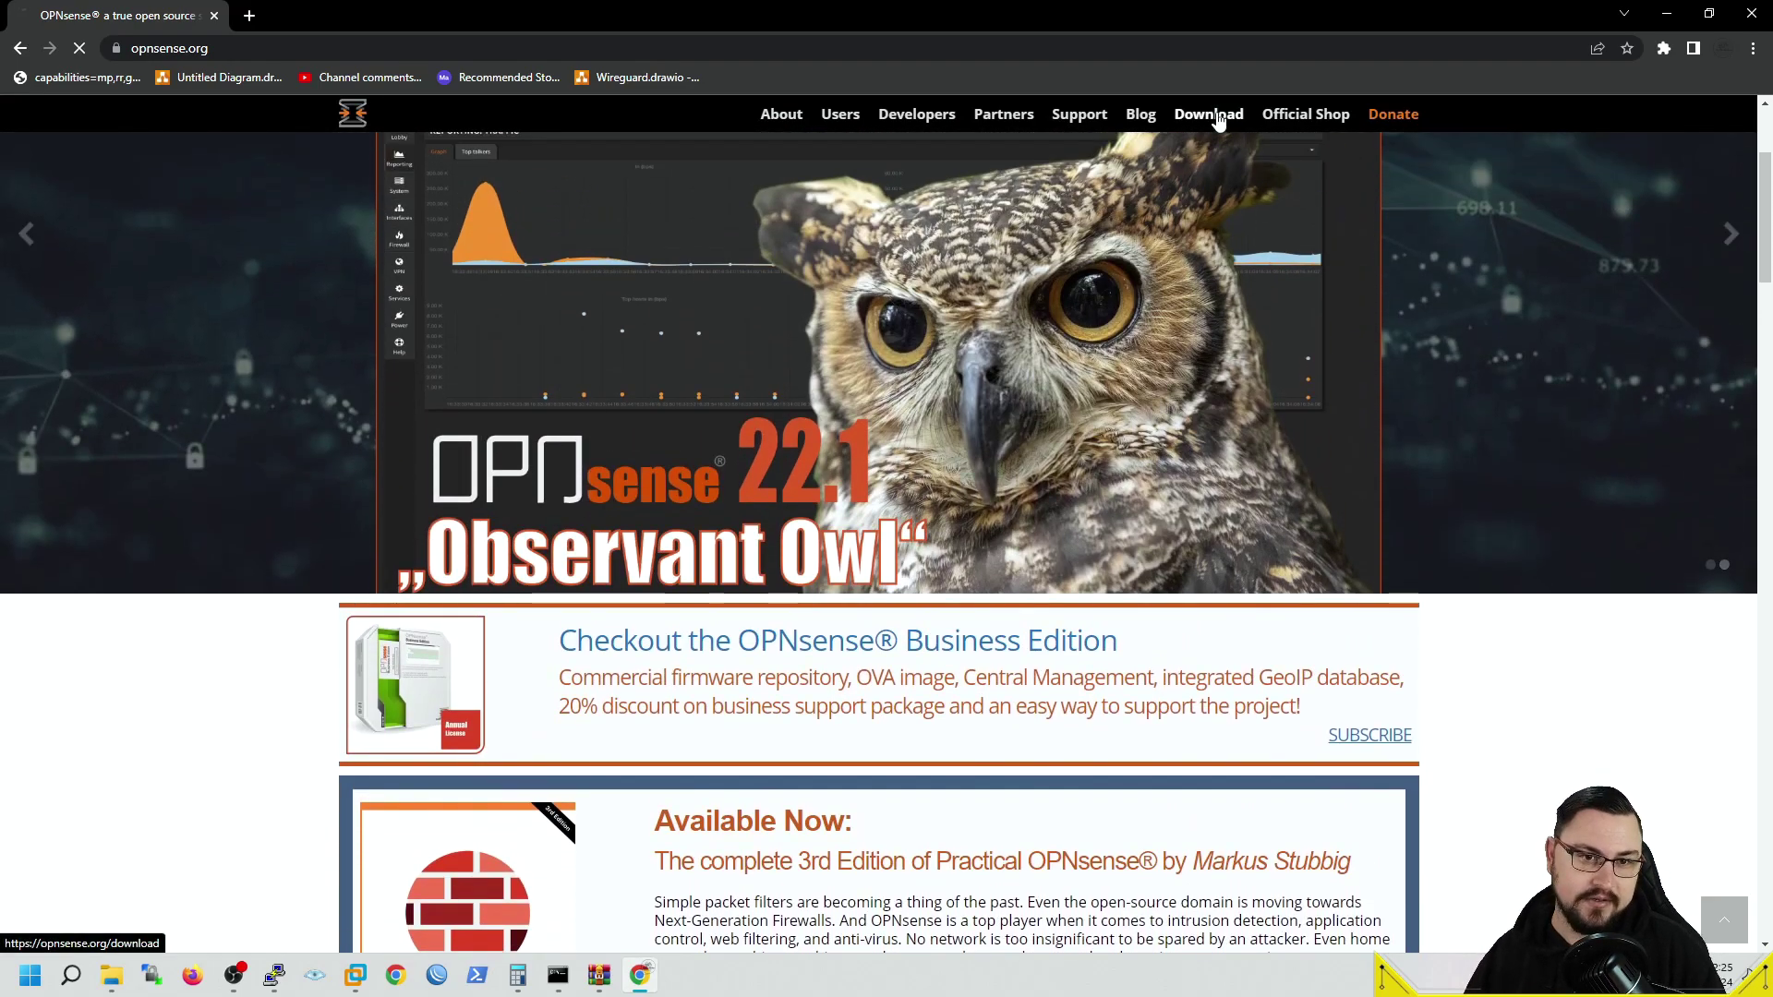
- On the OPNsense download page, choose amd64 architecture and the dvd image type
click(1209, 116)
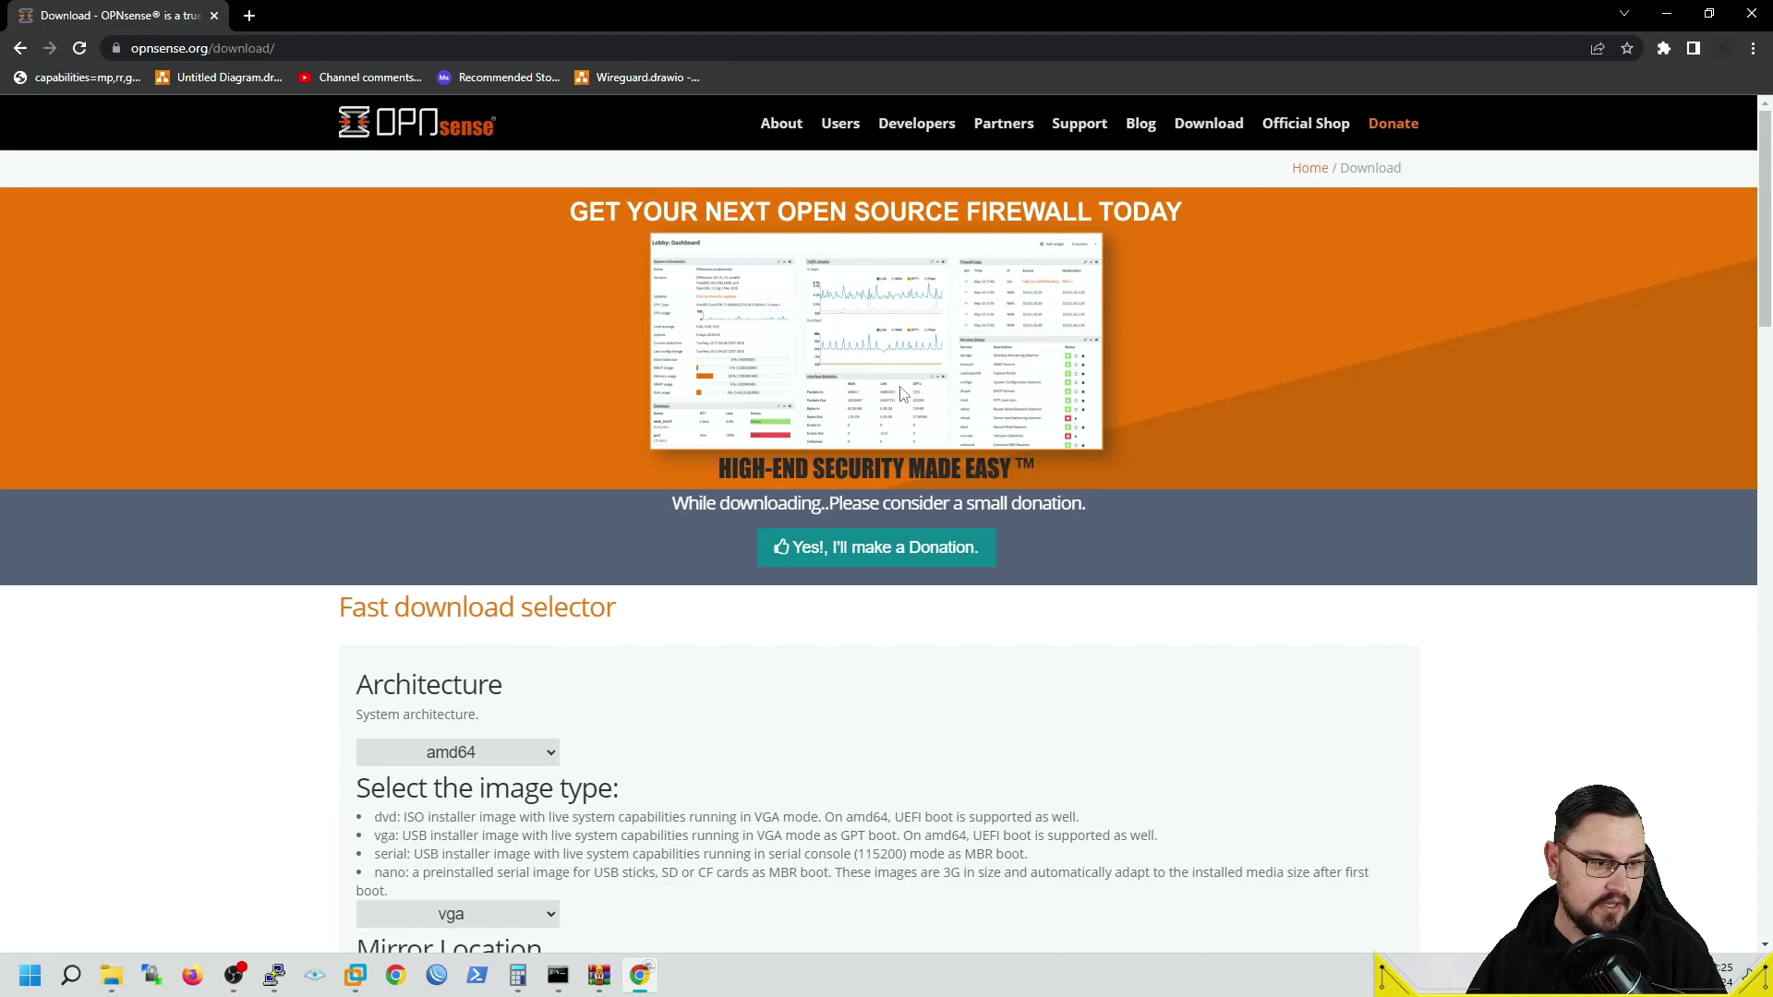
scroll(896, 383, down, 1)
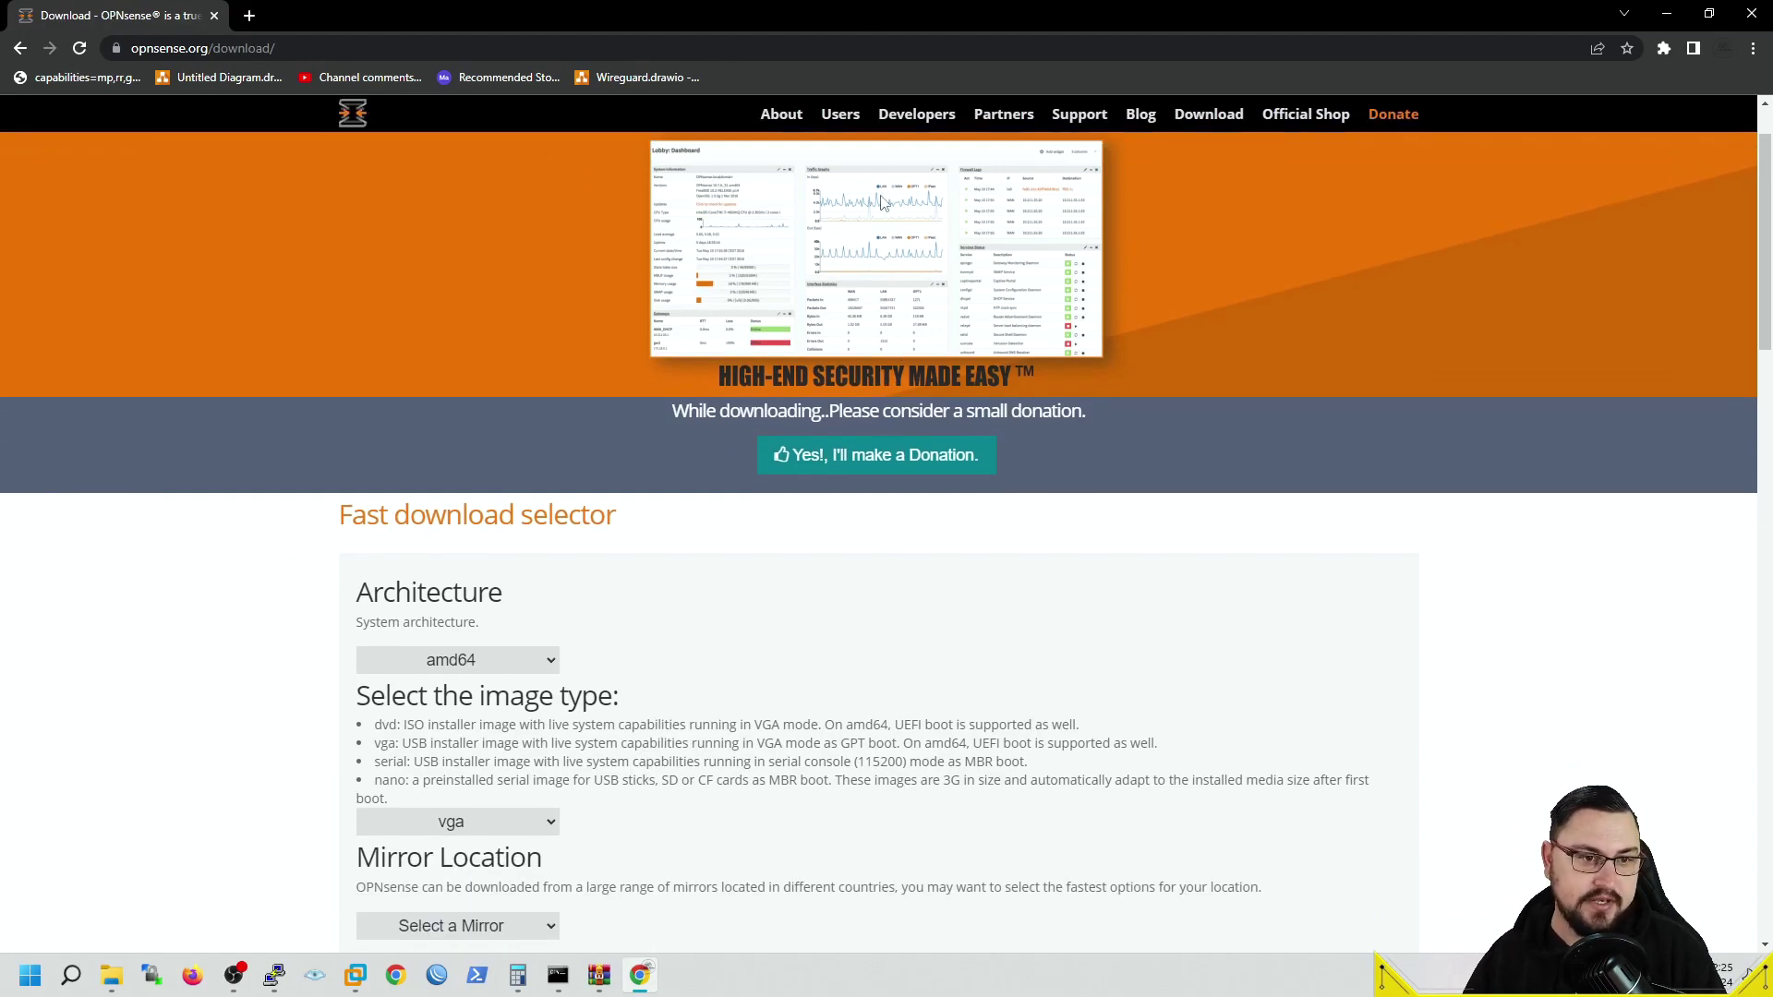
scroll(845, 277, down, 2)
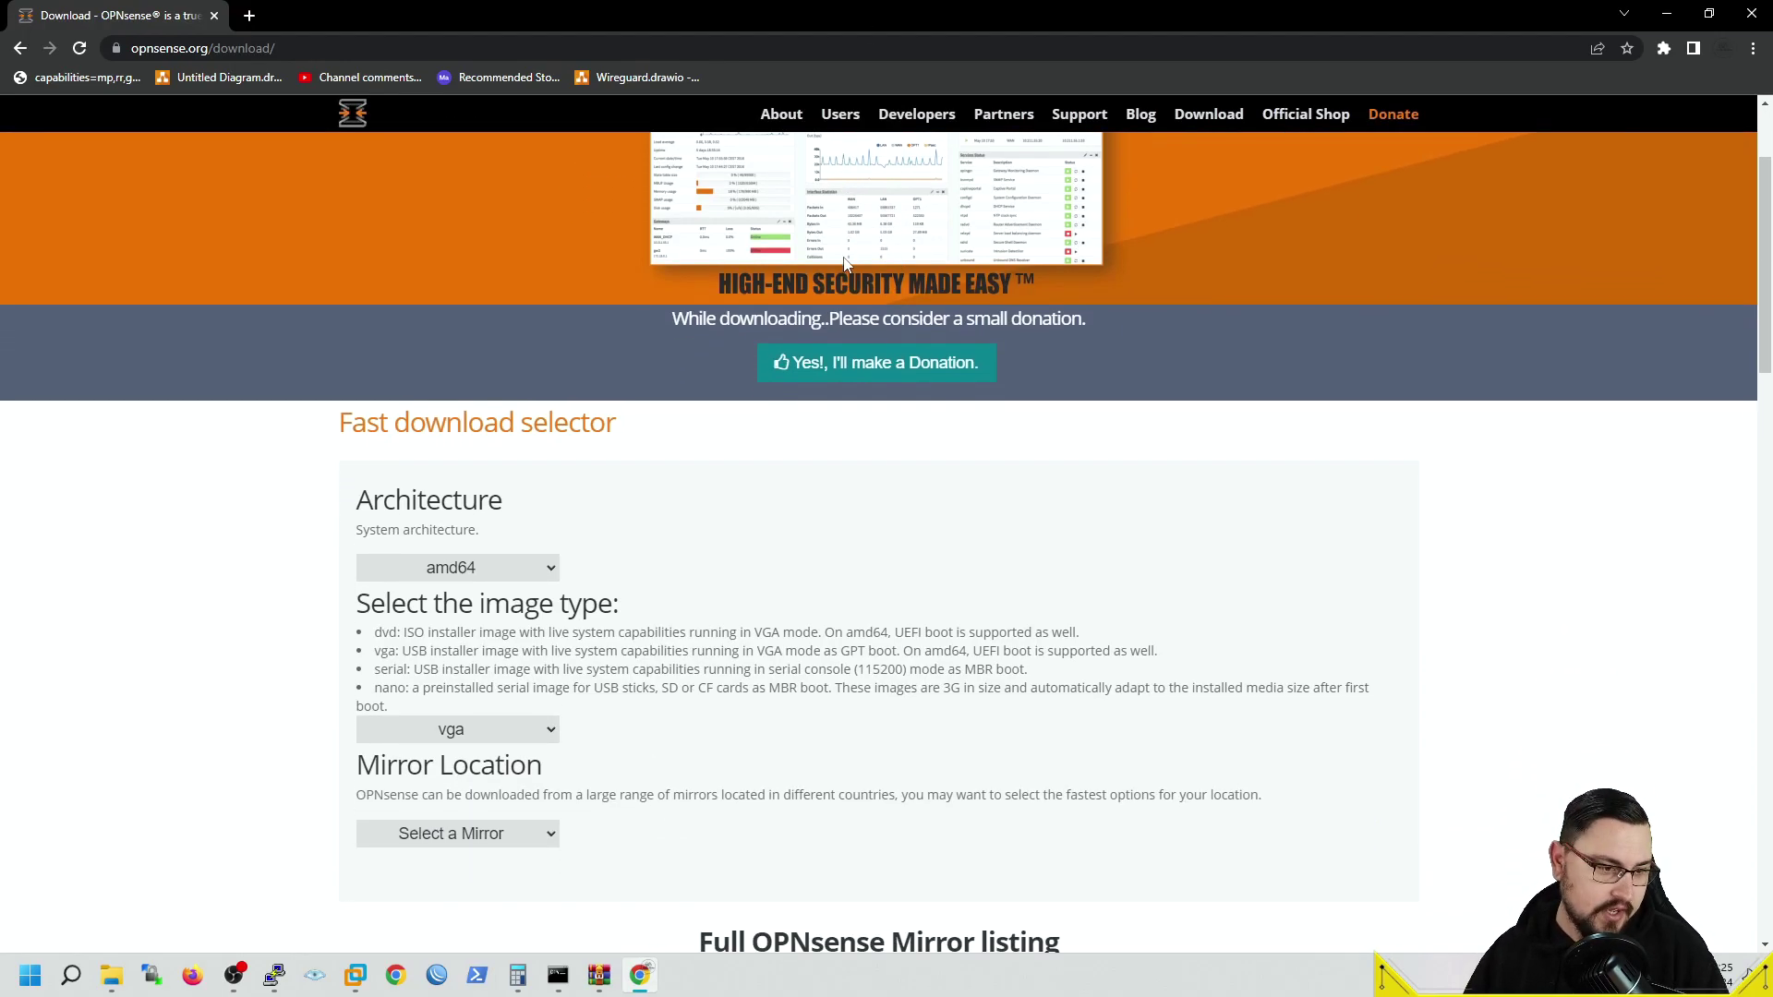
click(529, 476)
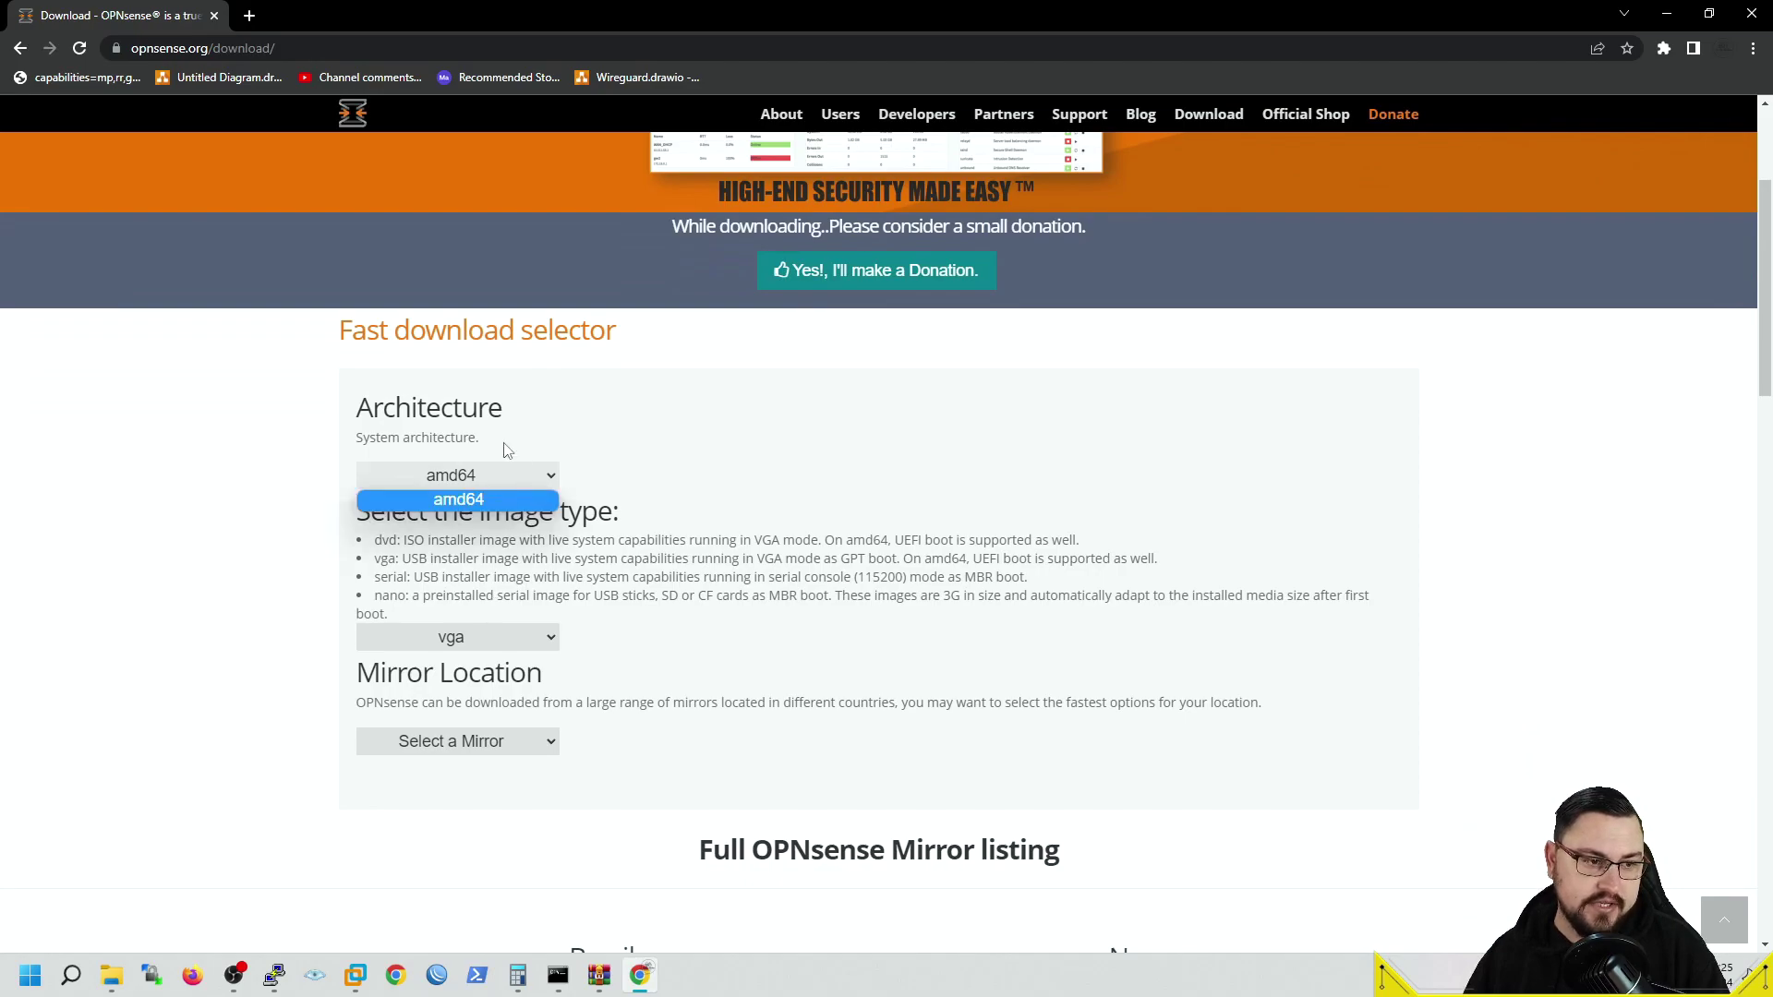
click(484, 474)
click(480, 476)
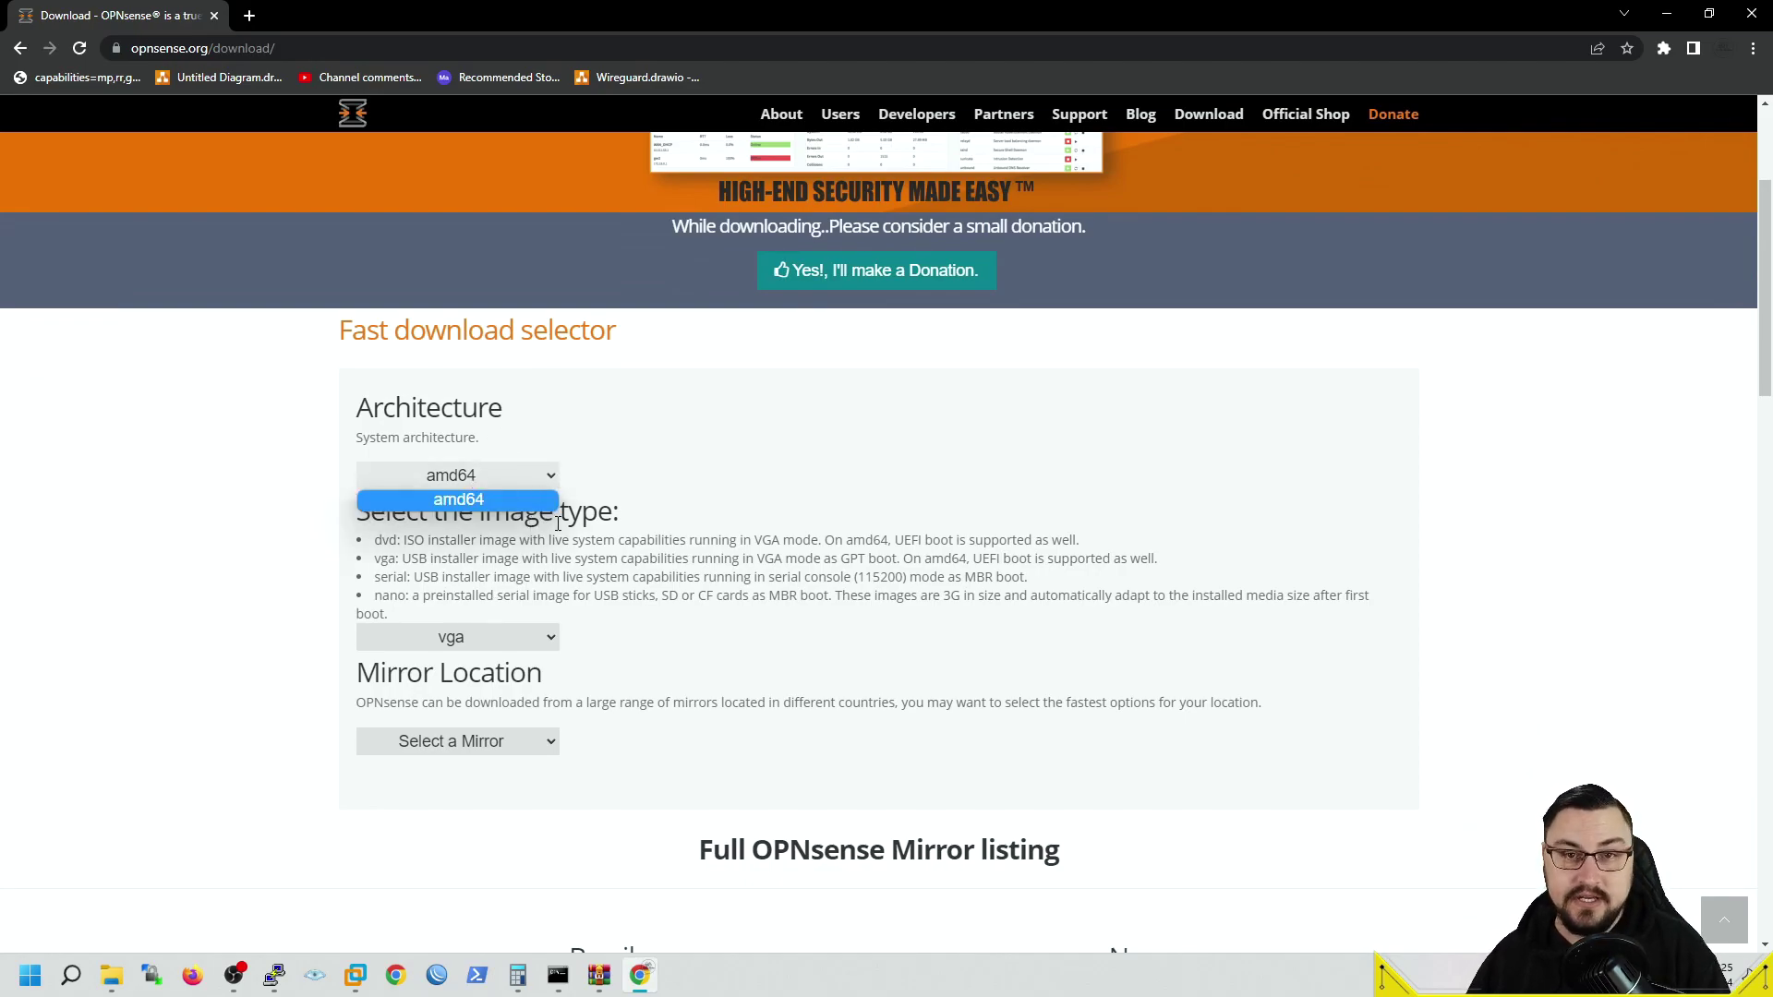
click(558, 522)
scroll(554, 524, down, 1)
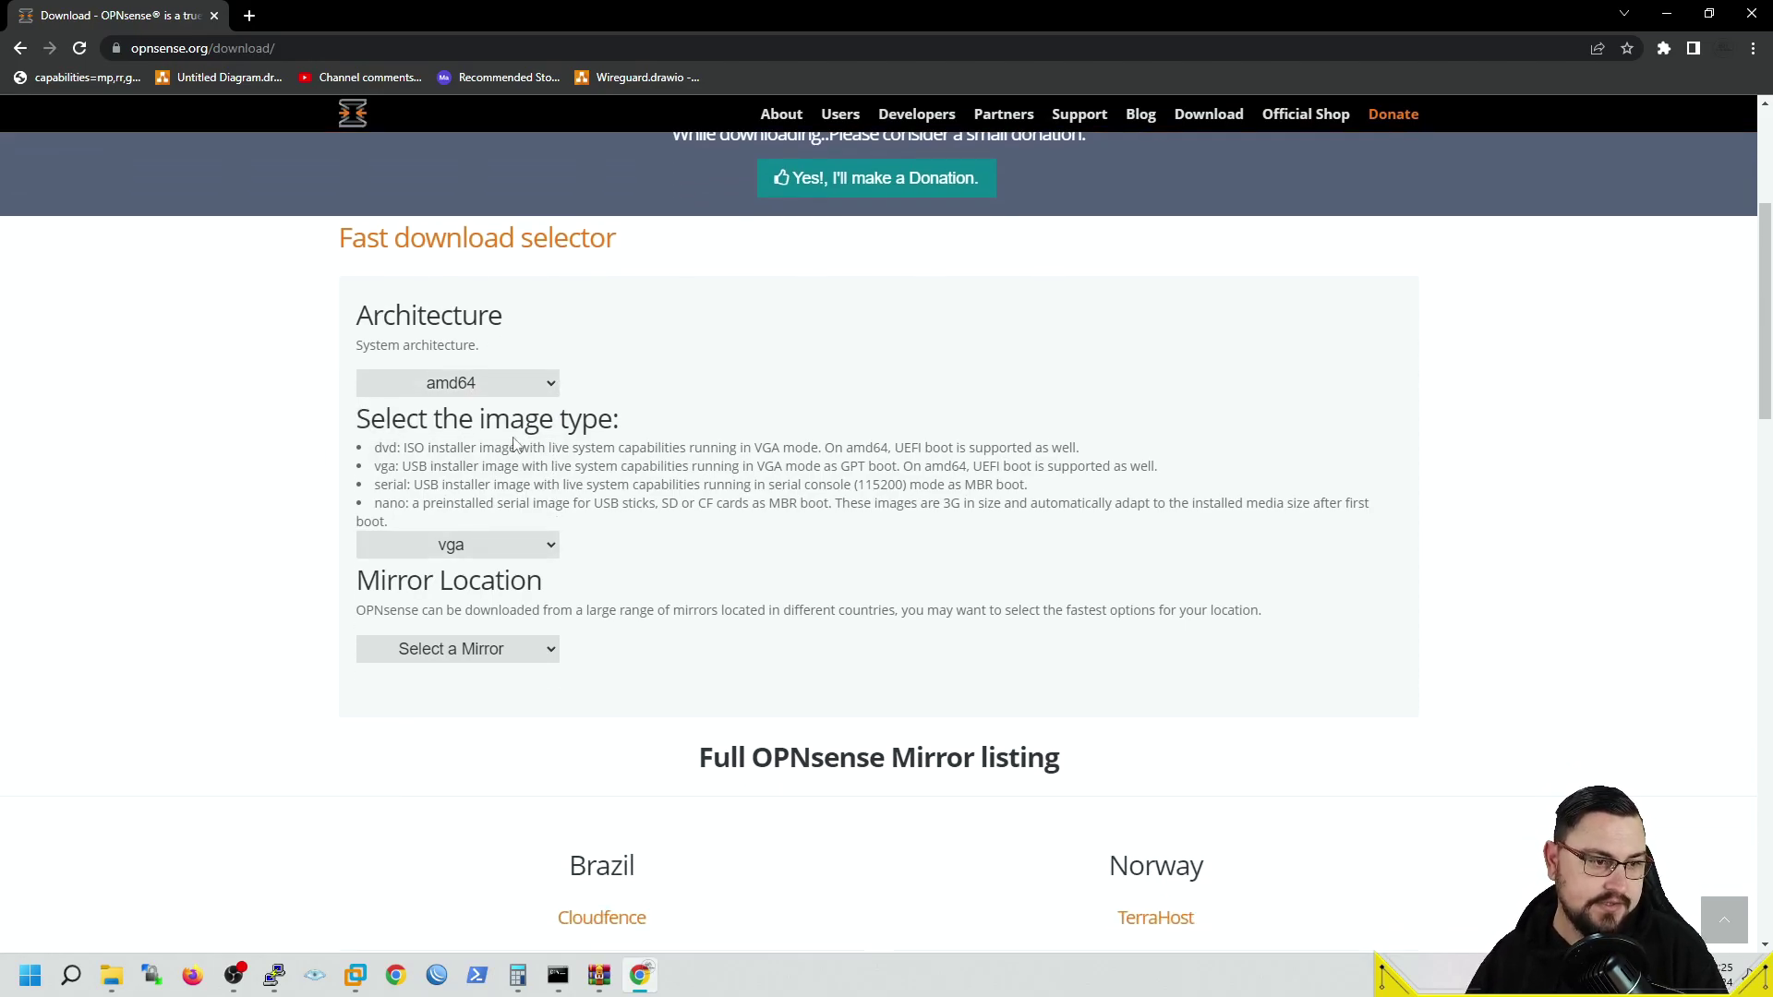
drag(384, 450, 718, 449)
click(483, 544)
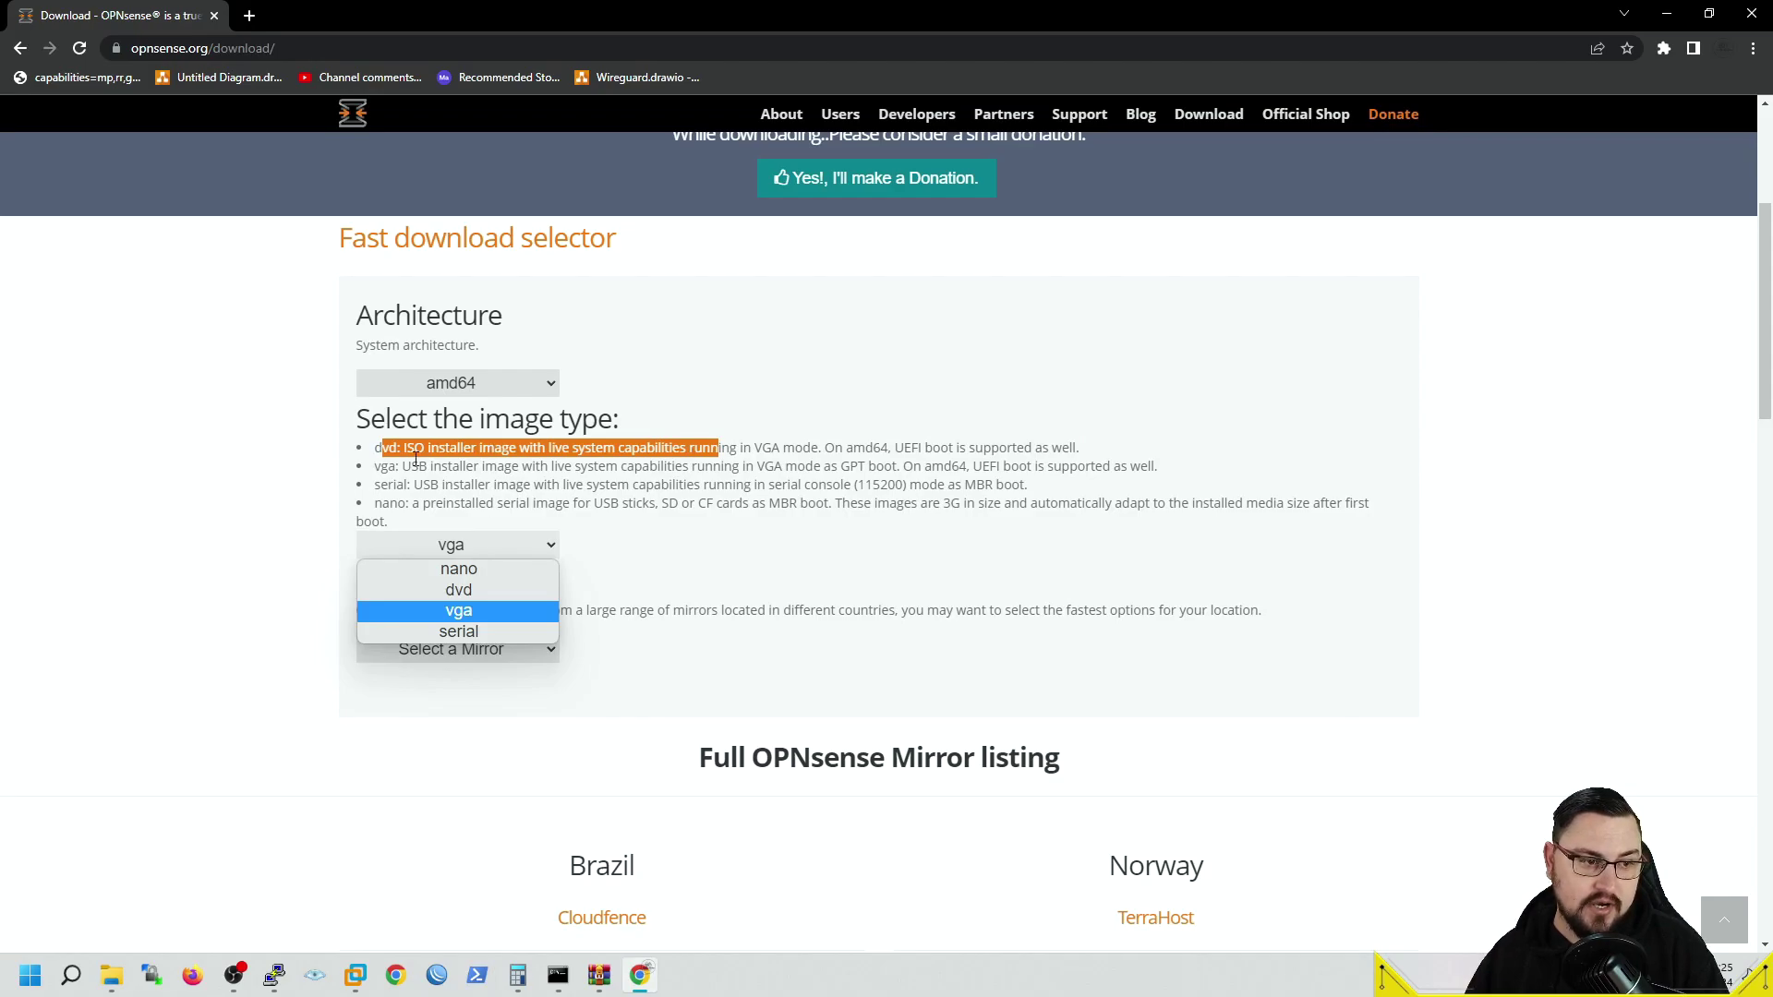
click(458, 589)
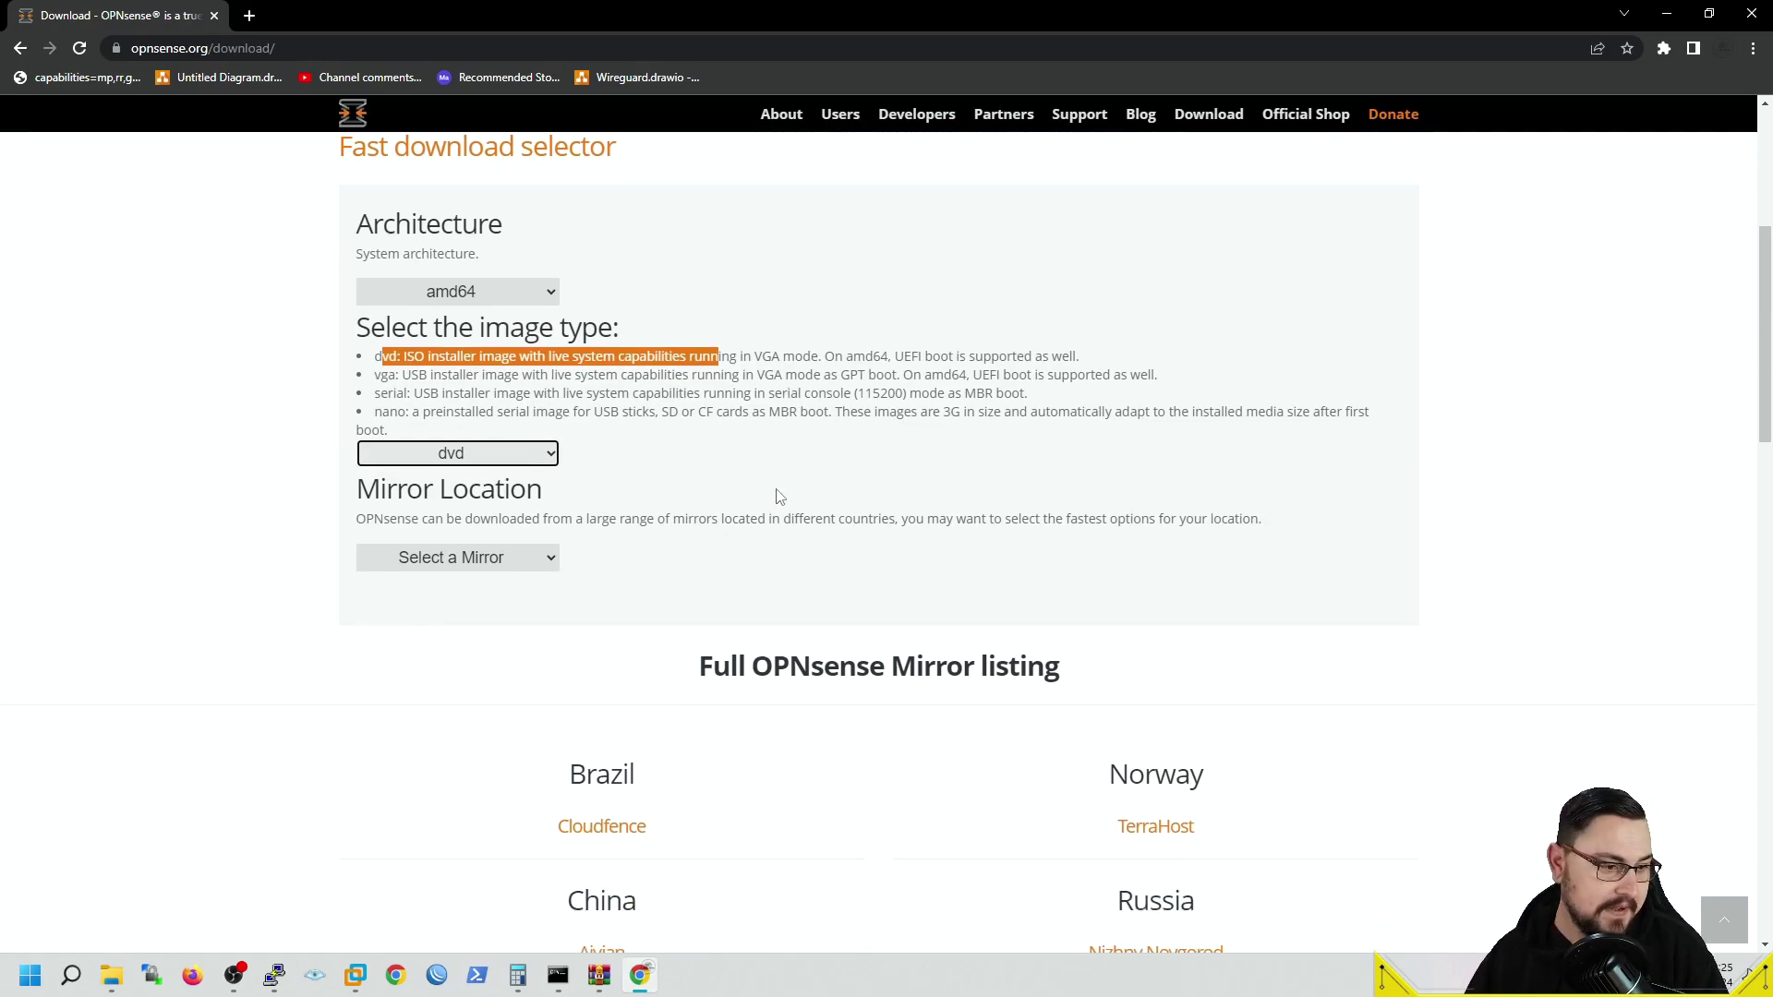
- Select dns-root.de as the download mirror
scroll(791, 498, down, 1)
click(522, 557)
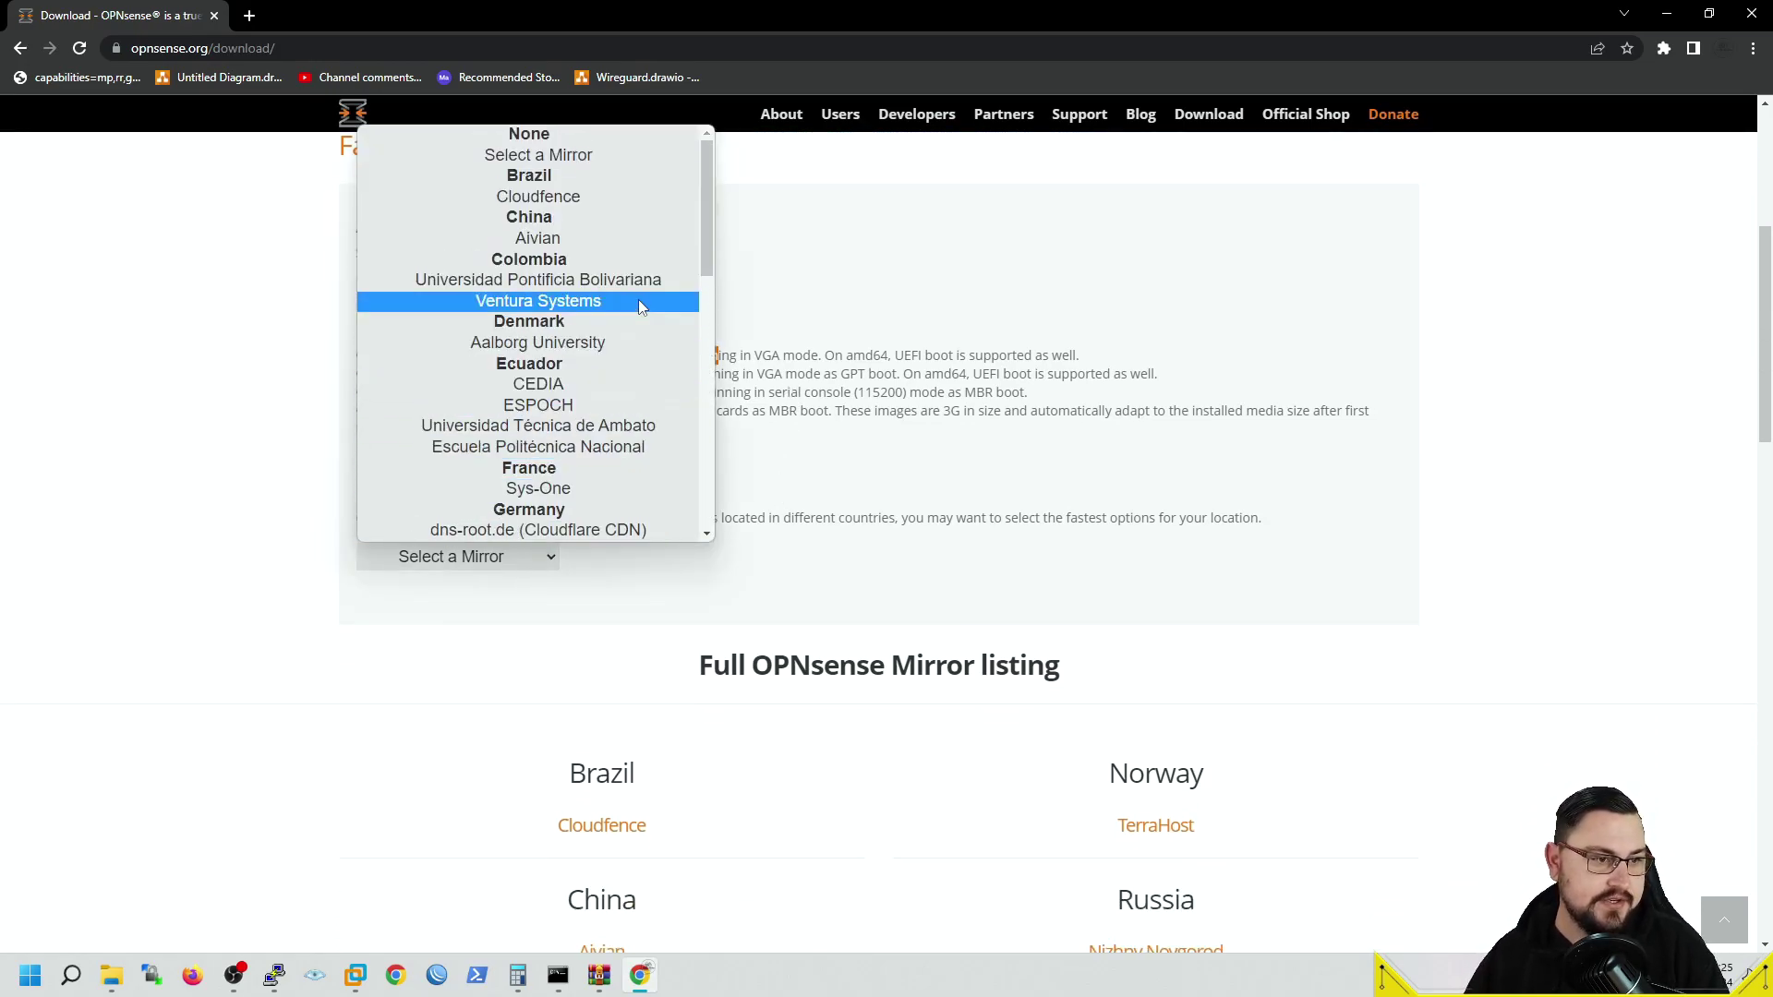
scroll(637, 305, down, 10)
scroll(591, 342, up, 10)
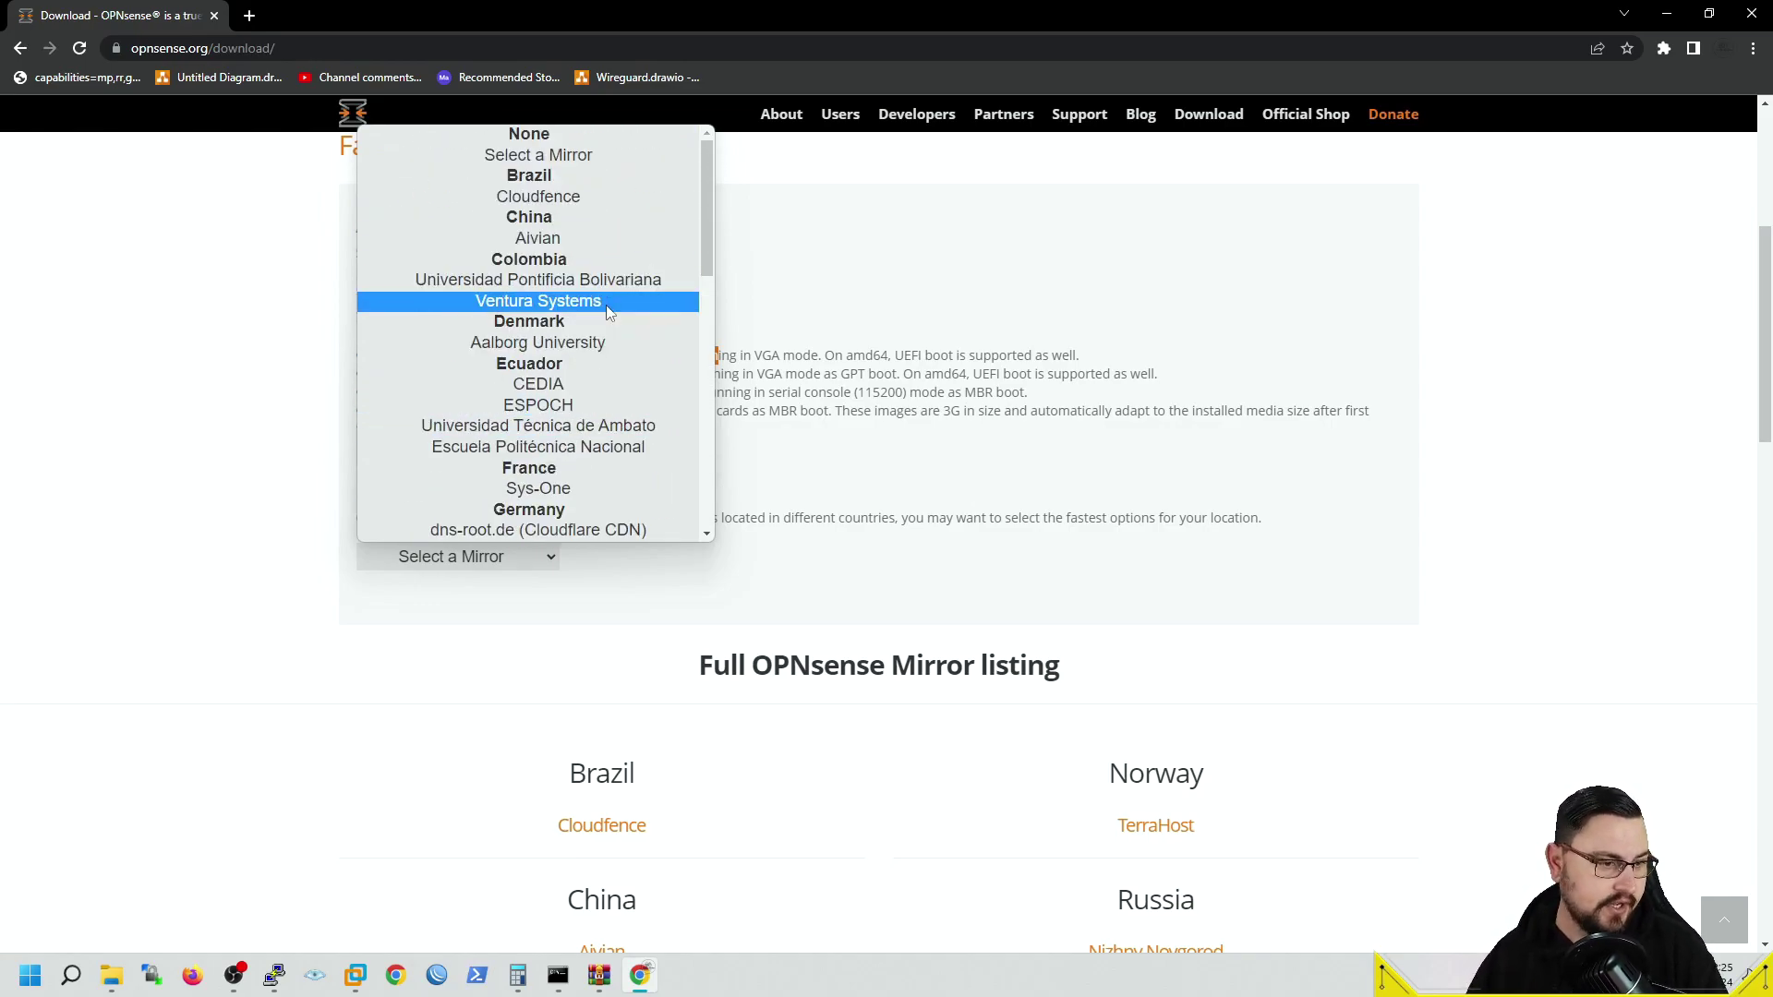
scroll(606, 305, down, 2)
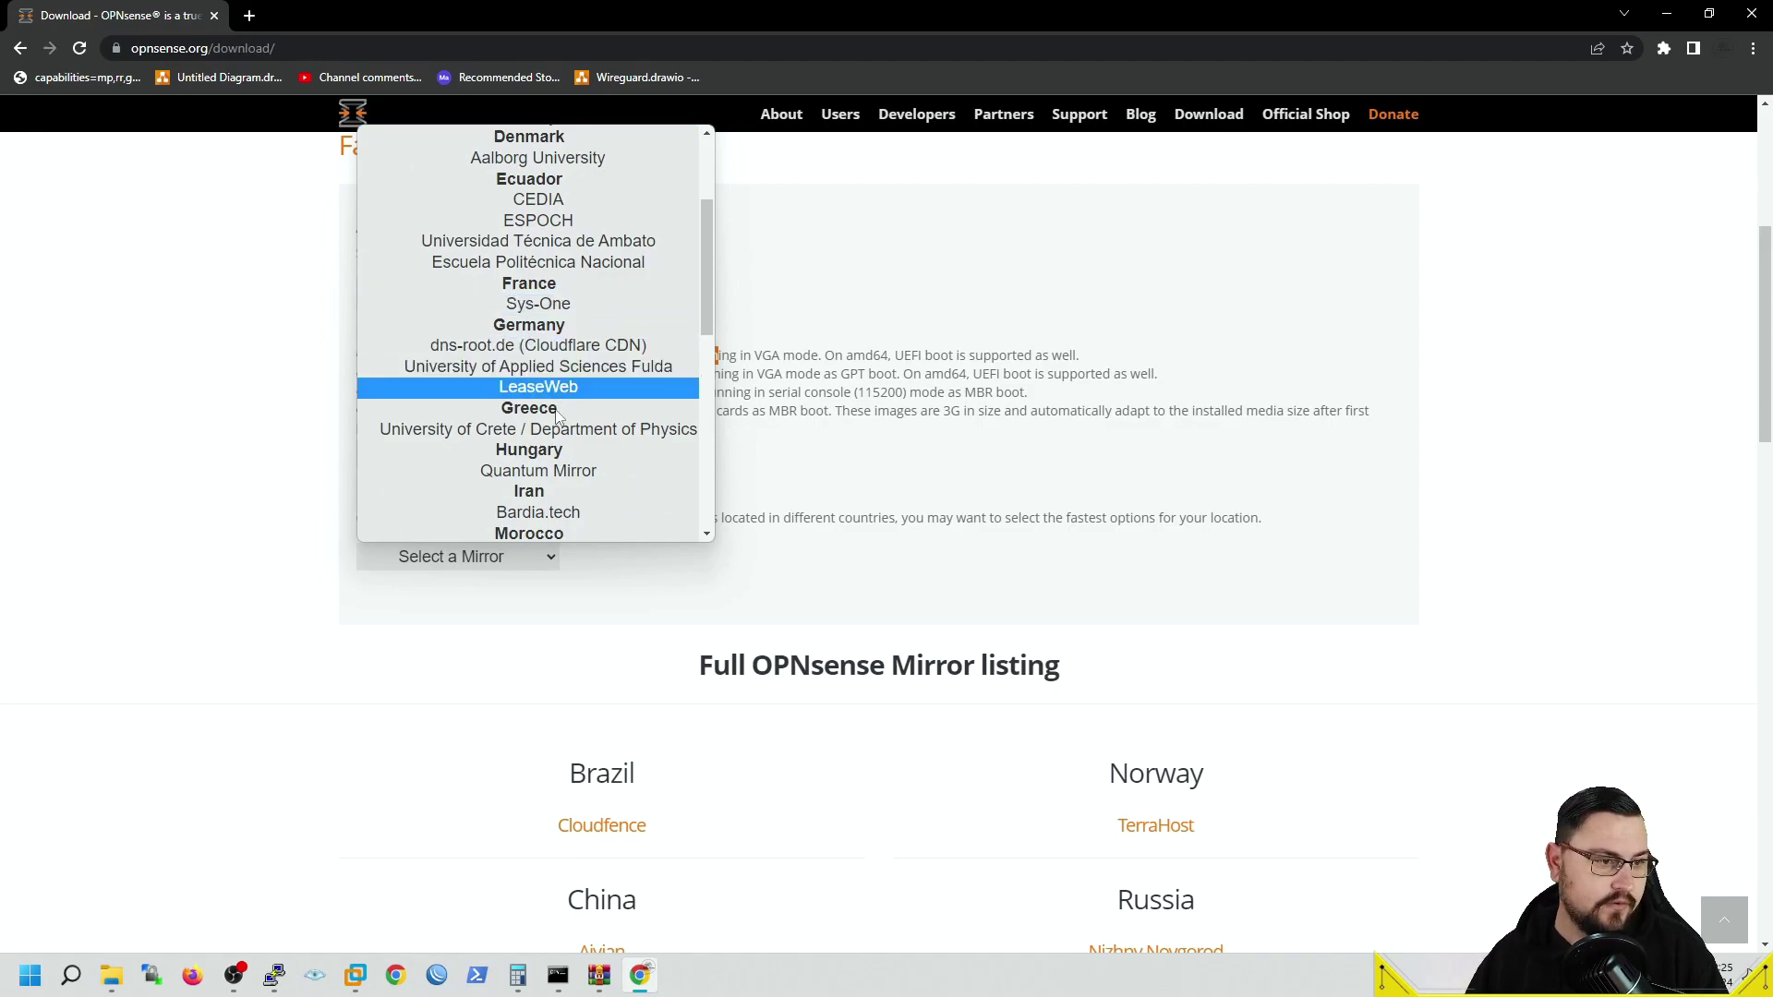
click(551, 344)
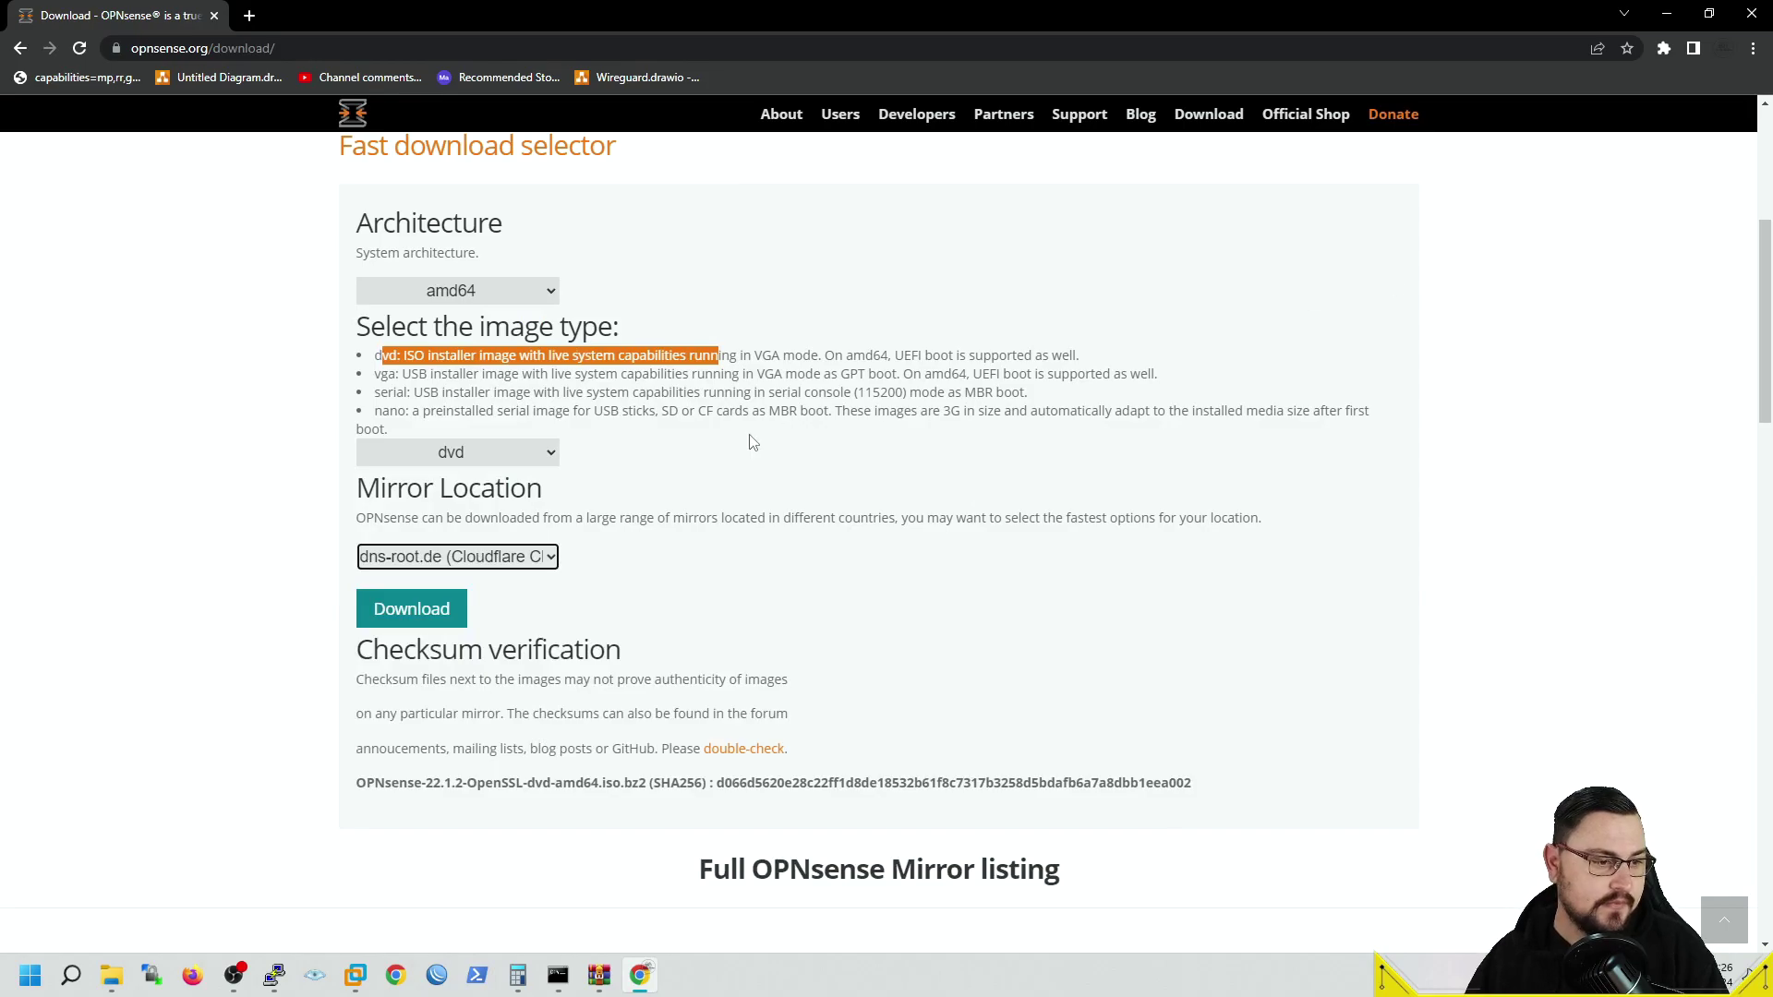
- Start downloading the OPNsense-22.1.2 dvd-amd64 image
scroll(750, 442, down, 2)
triple_click(344, 565)
click(399, 432)
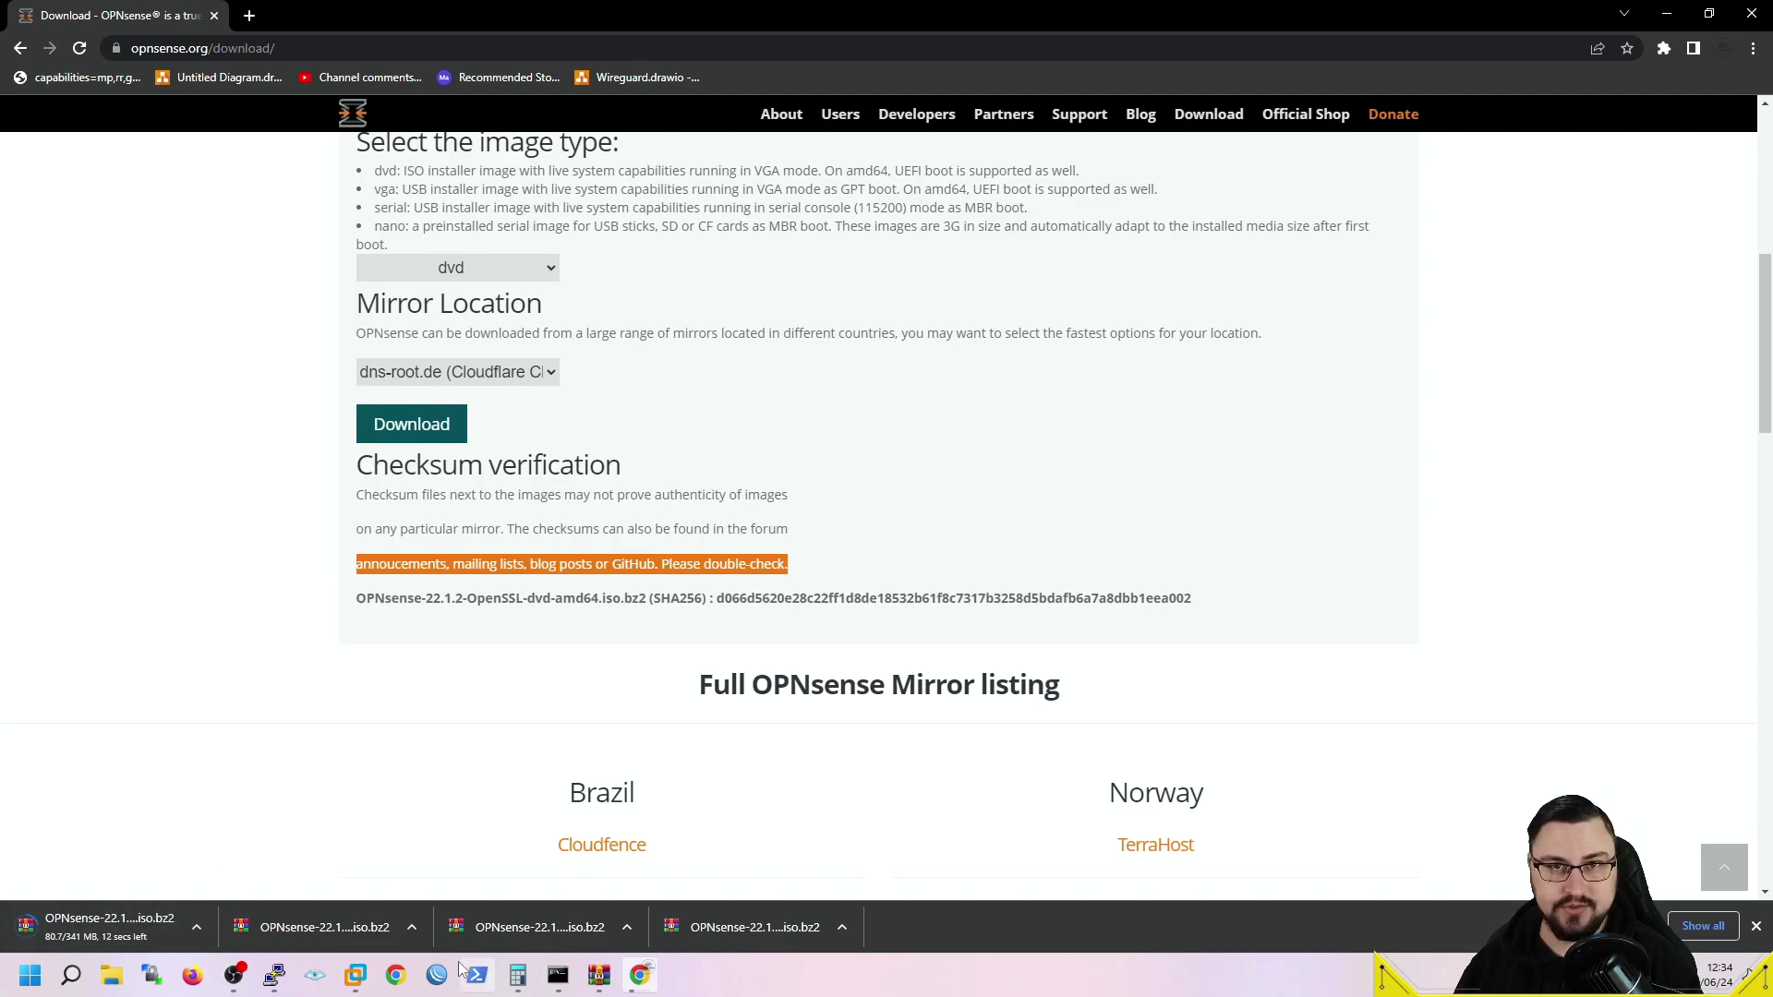
click(201, 671)
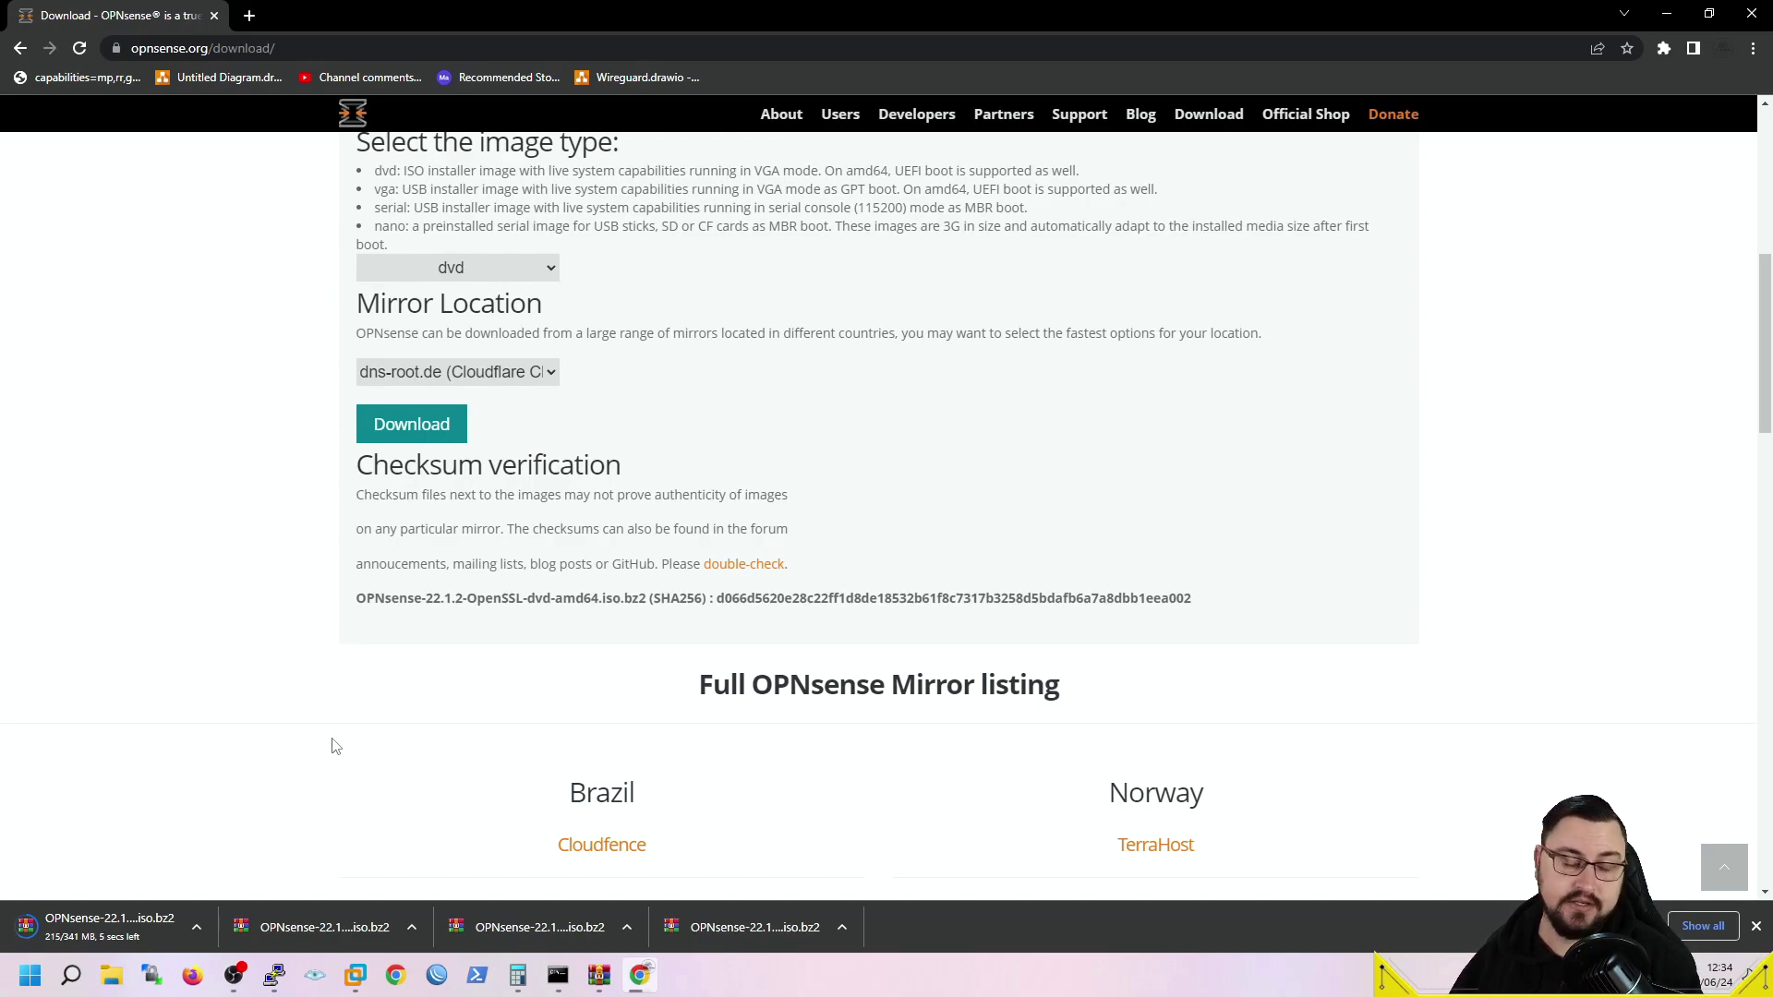
- Start a Typical new virtual machine, installing the OS later, with FreeBSD 12 64-bit as guest
mouse_move(355, 975)
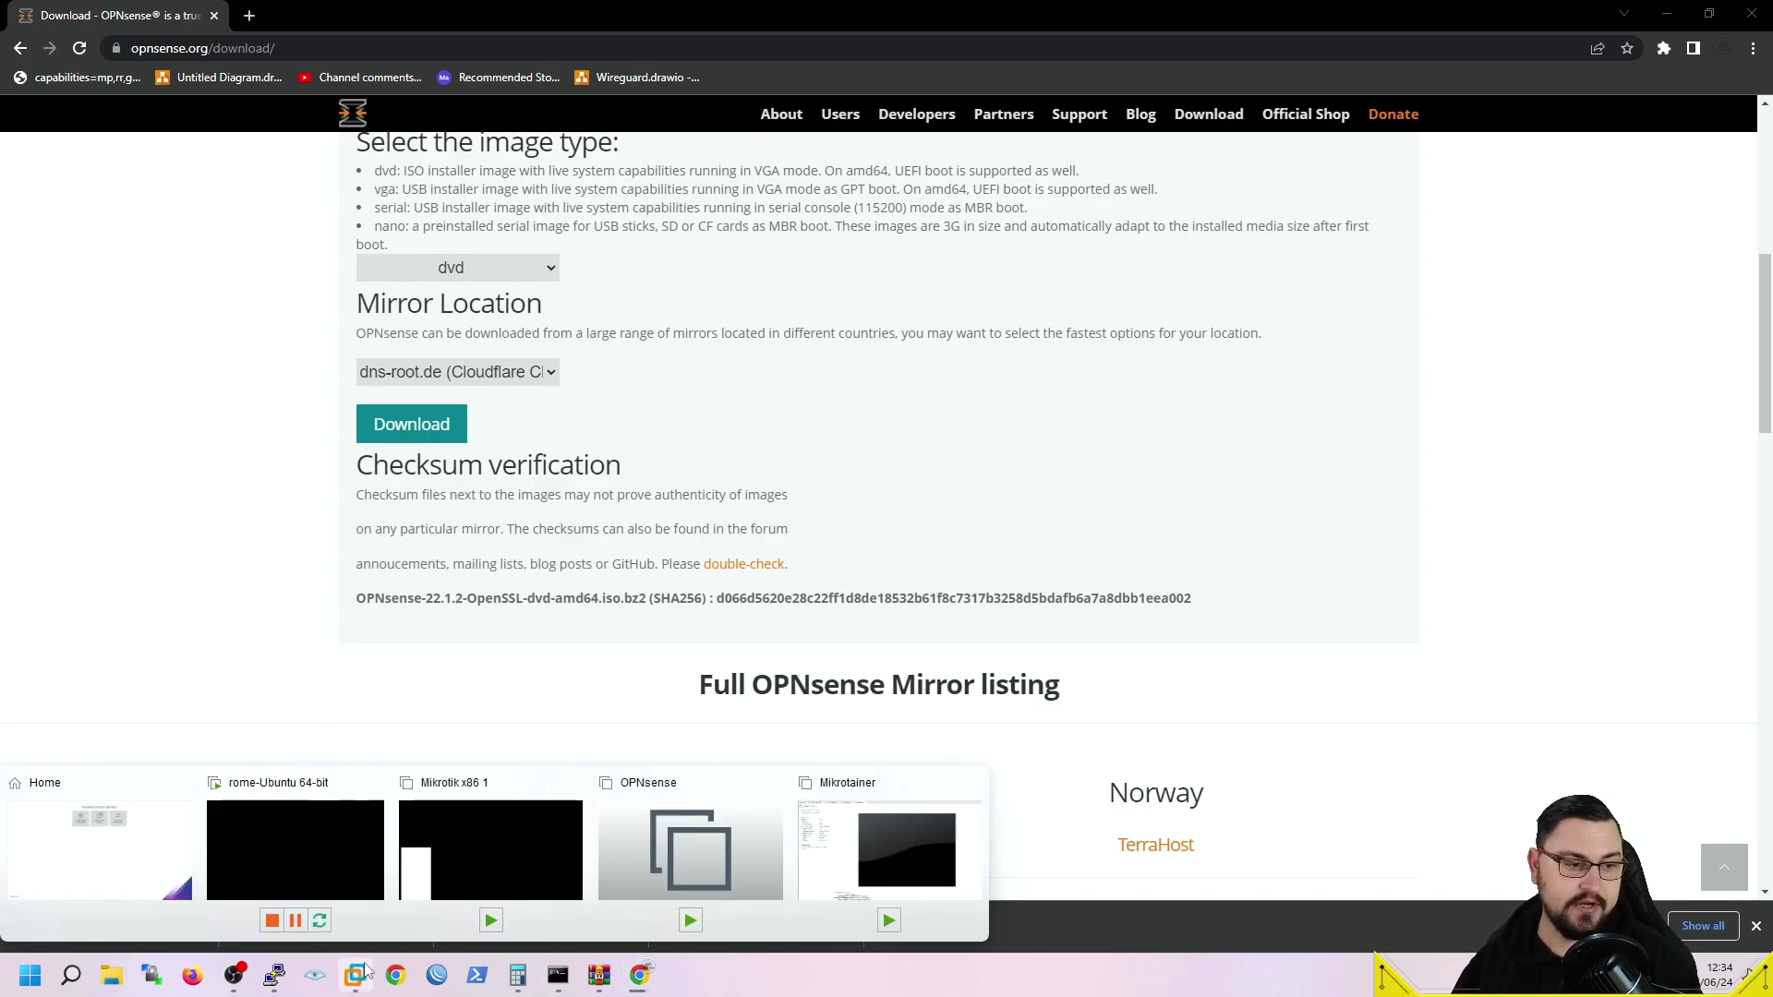
click(164, 880)
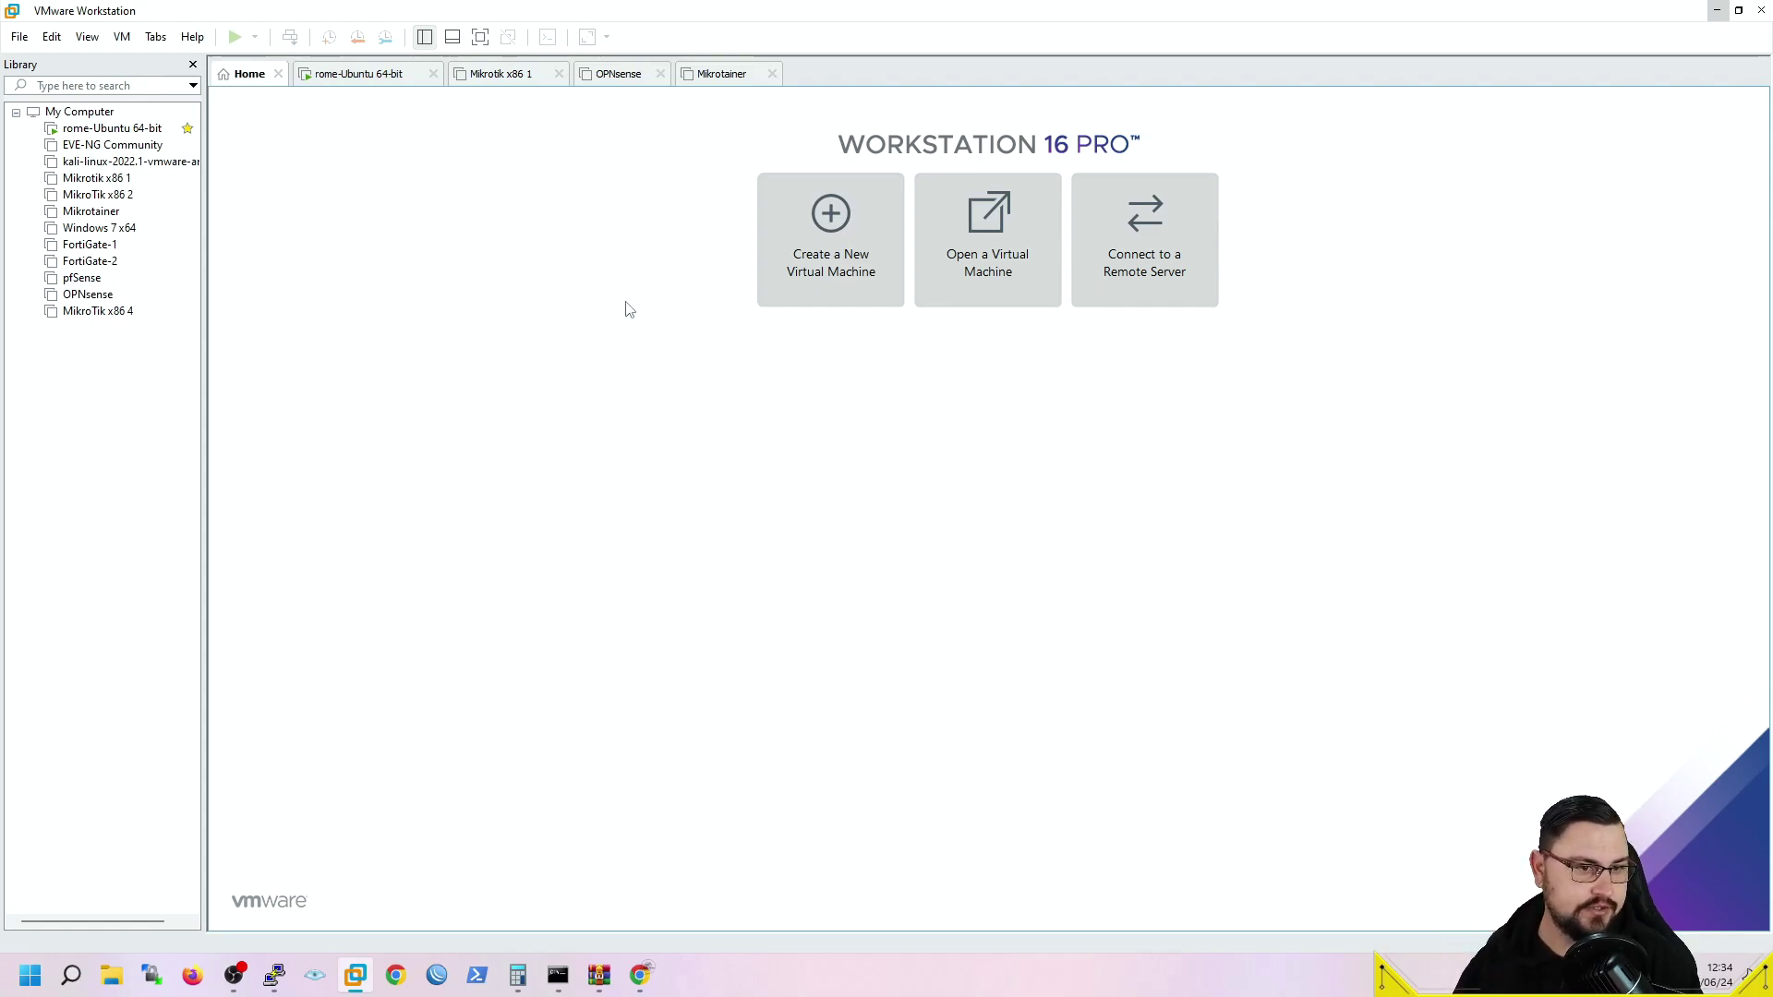
click(796, 238)
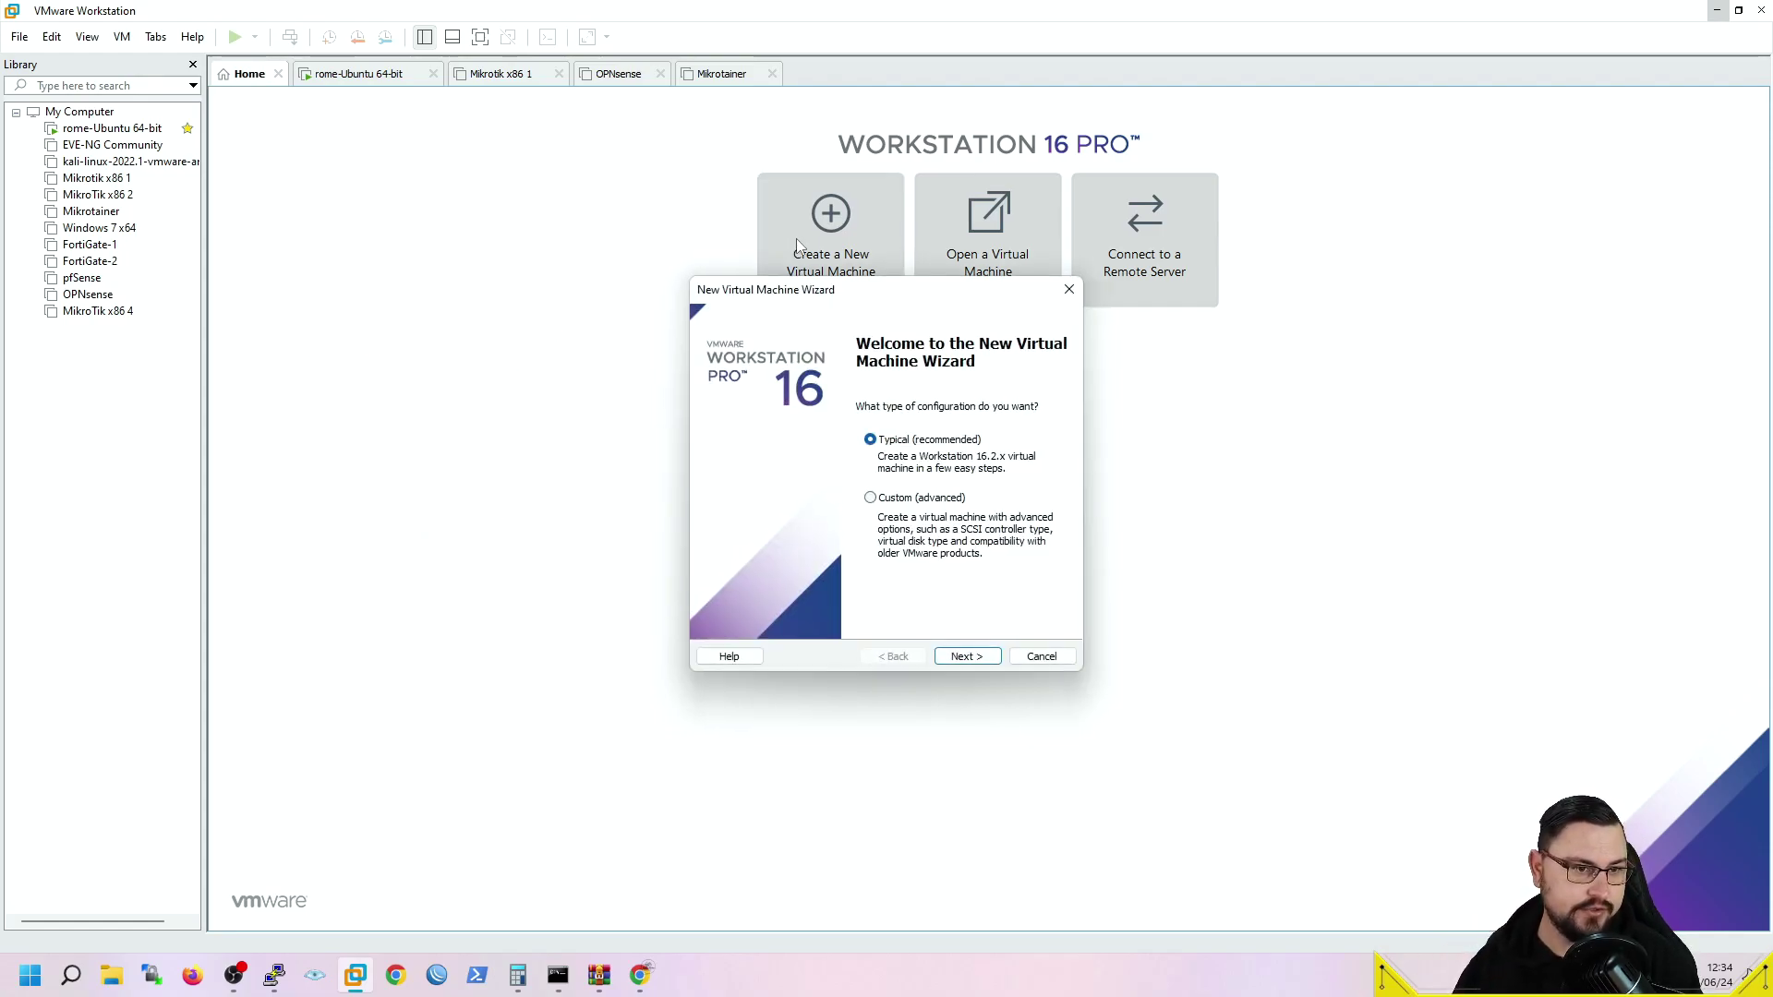
click(954, 656)
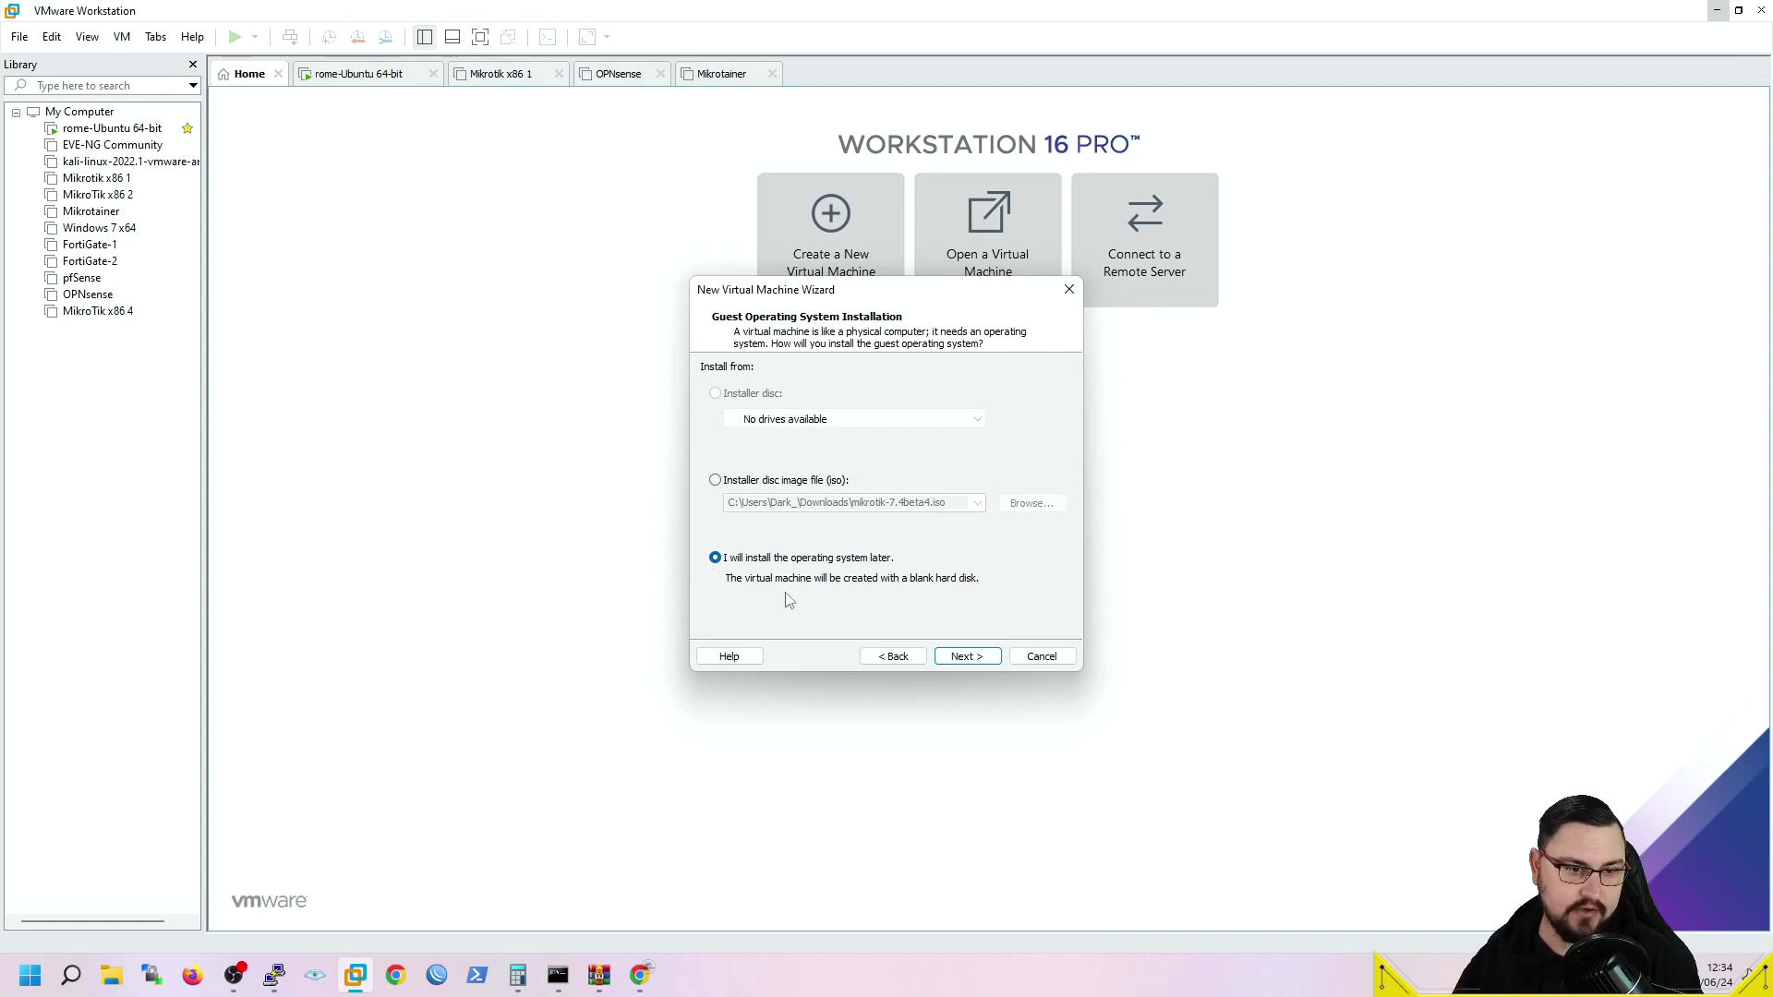
click(956, 661)
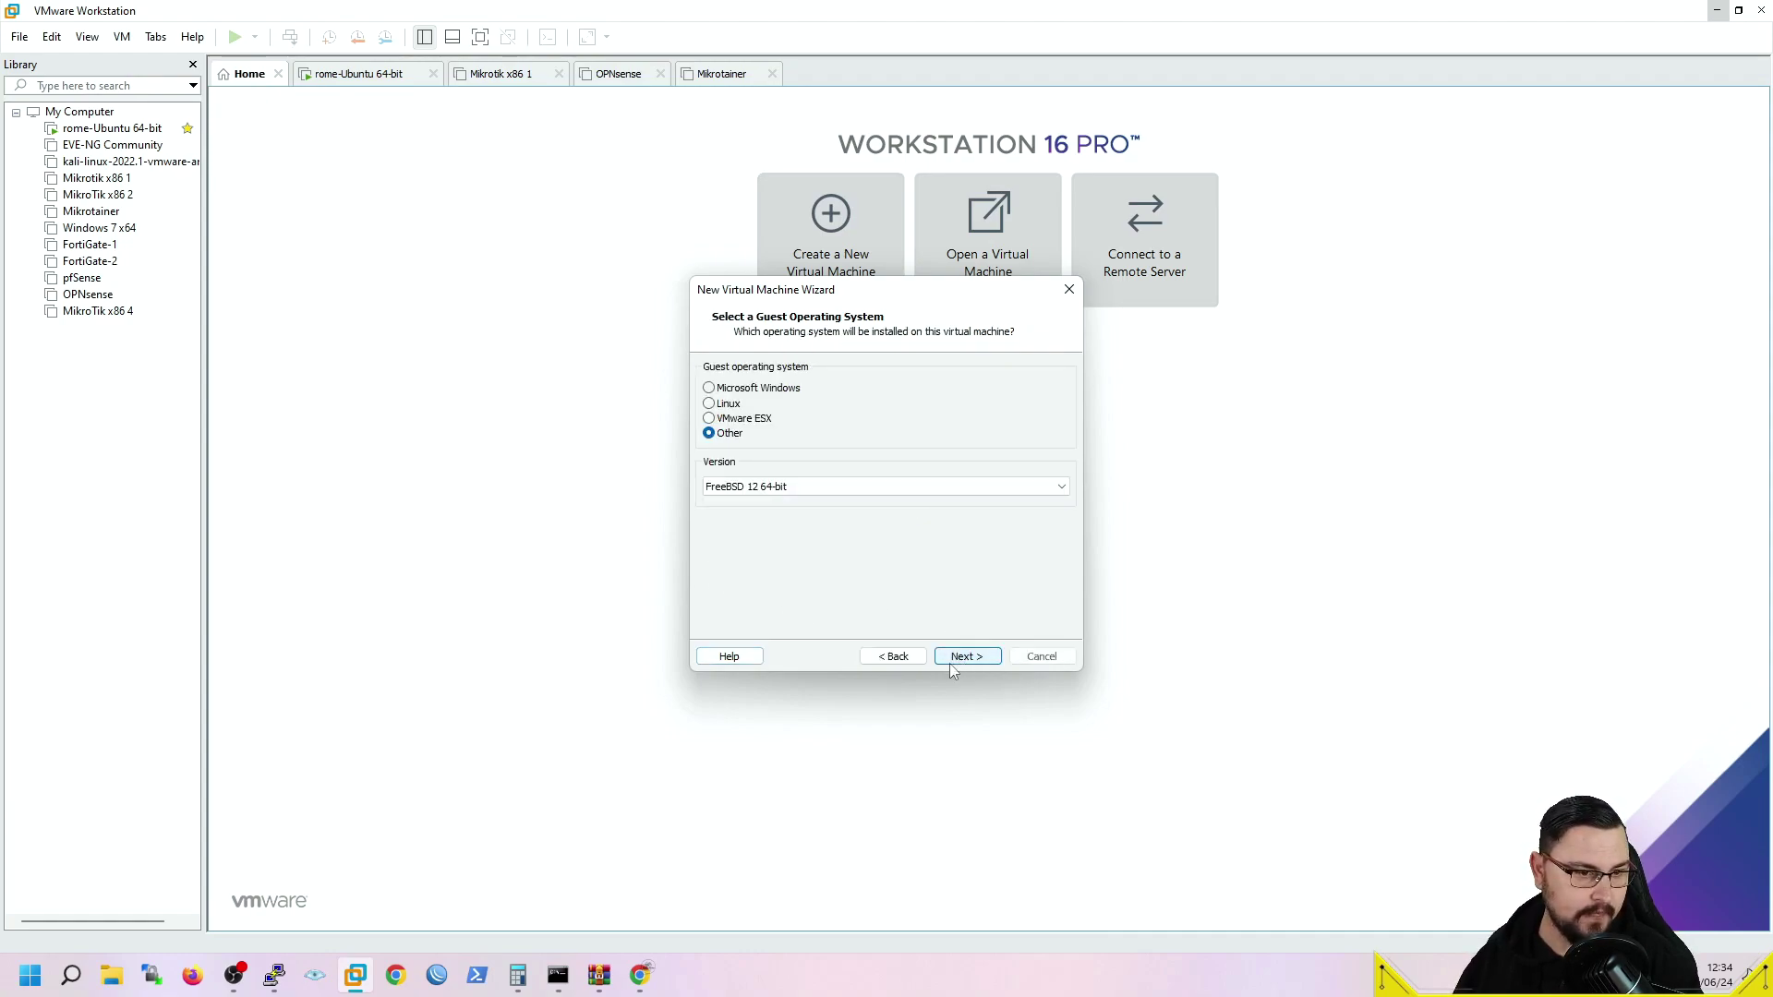
click(761, 489)
click(783, 536)
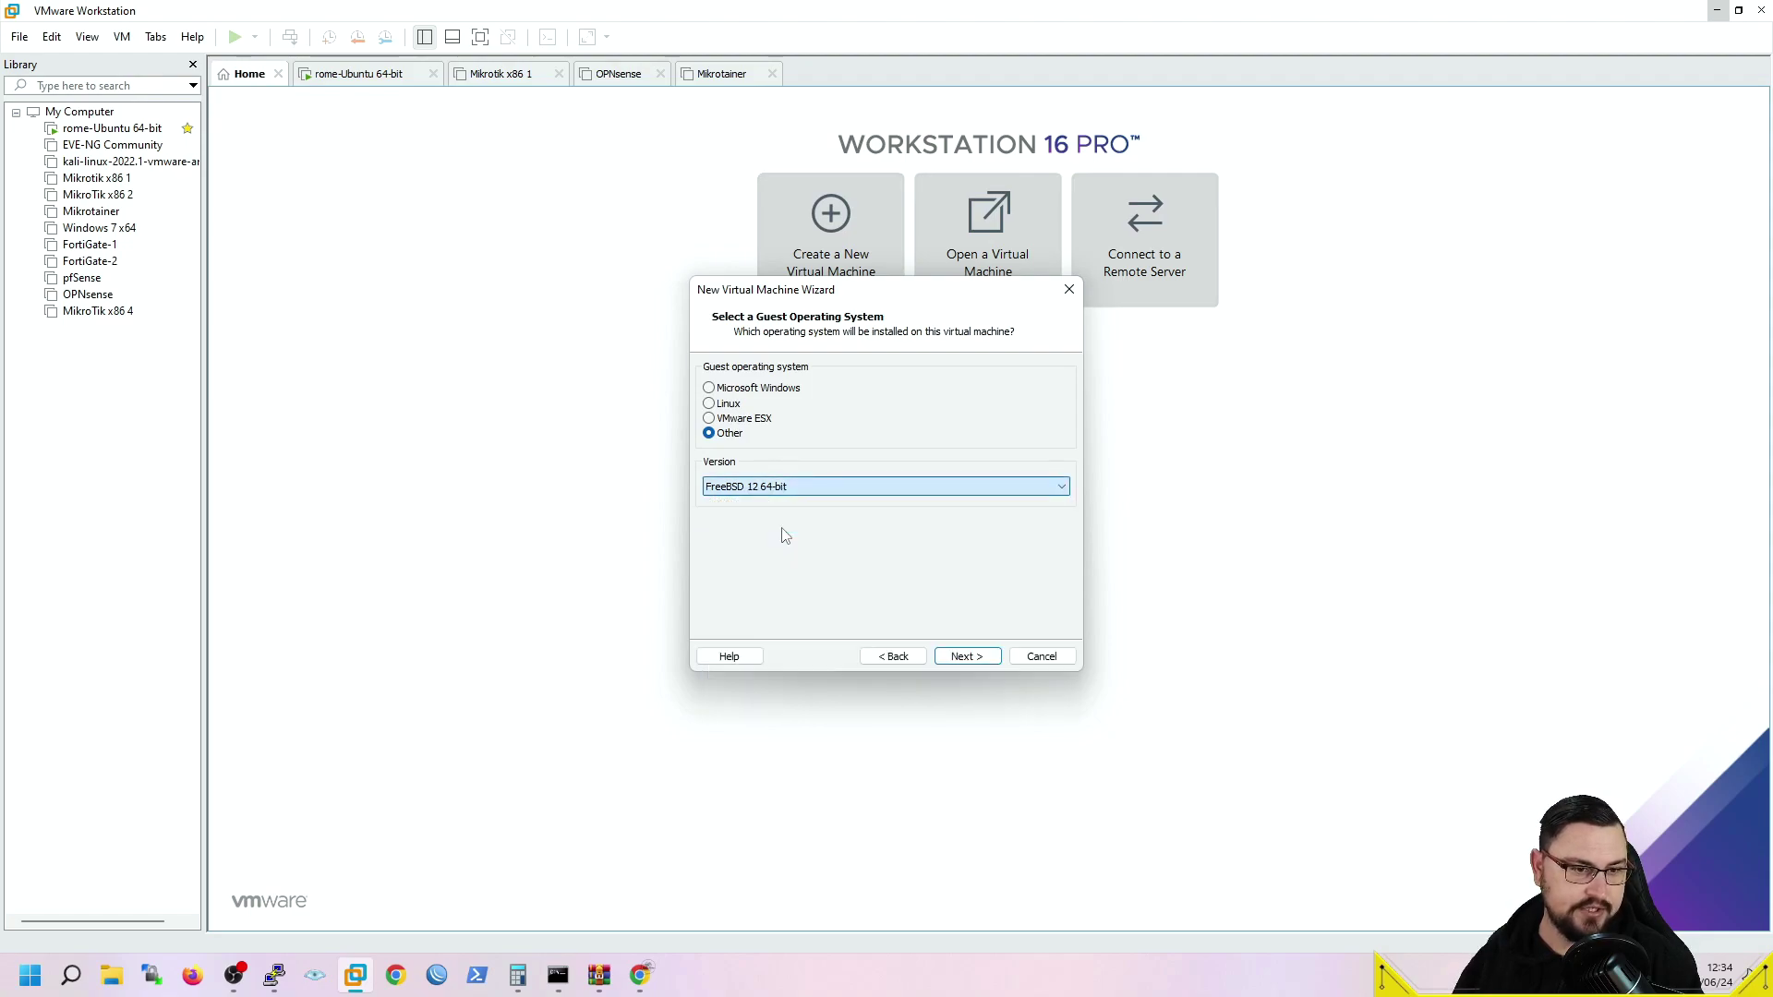
click(963, 655)
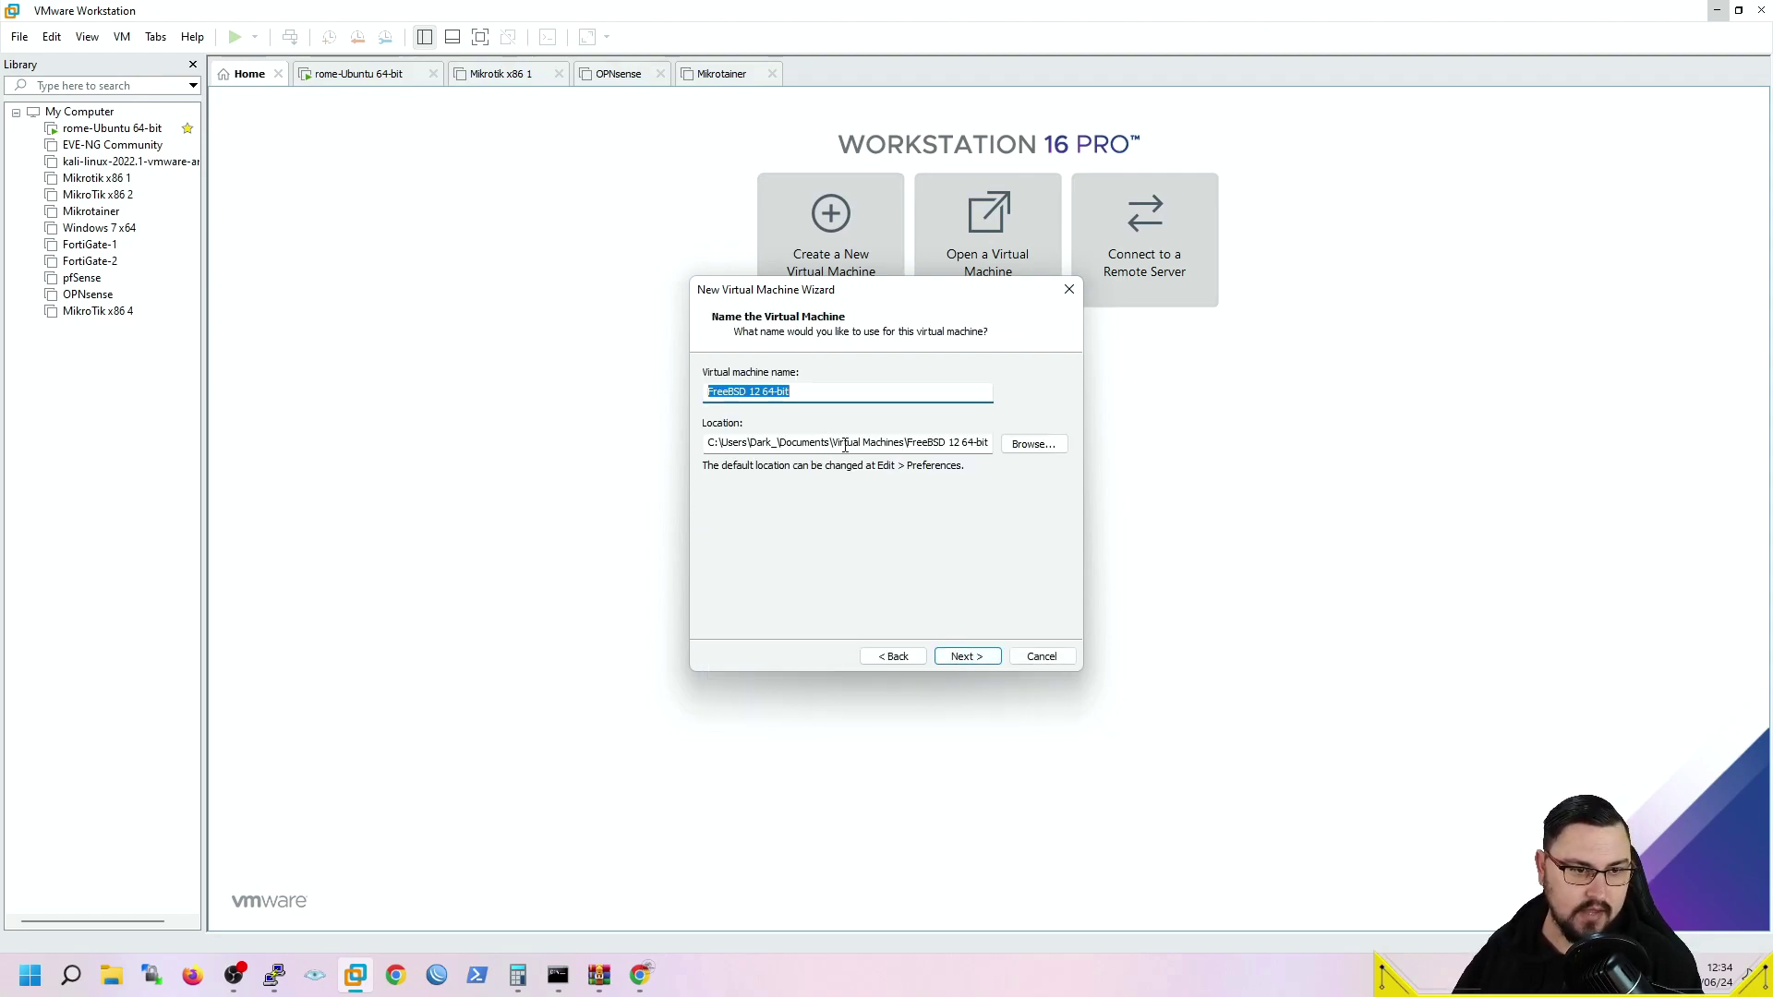
- Name the machine OPNsense2 in G:\OPNsense2 and accept the 20 GB split disk
text(OPNsense2)
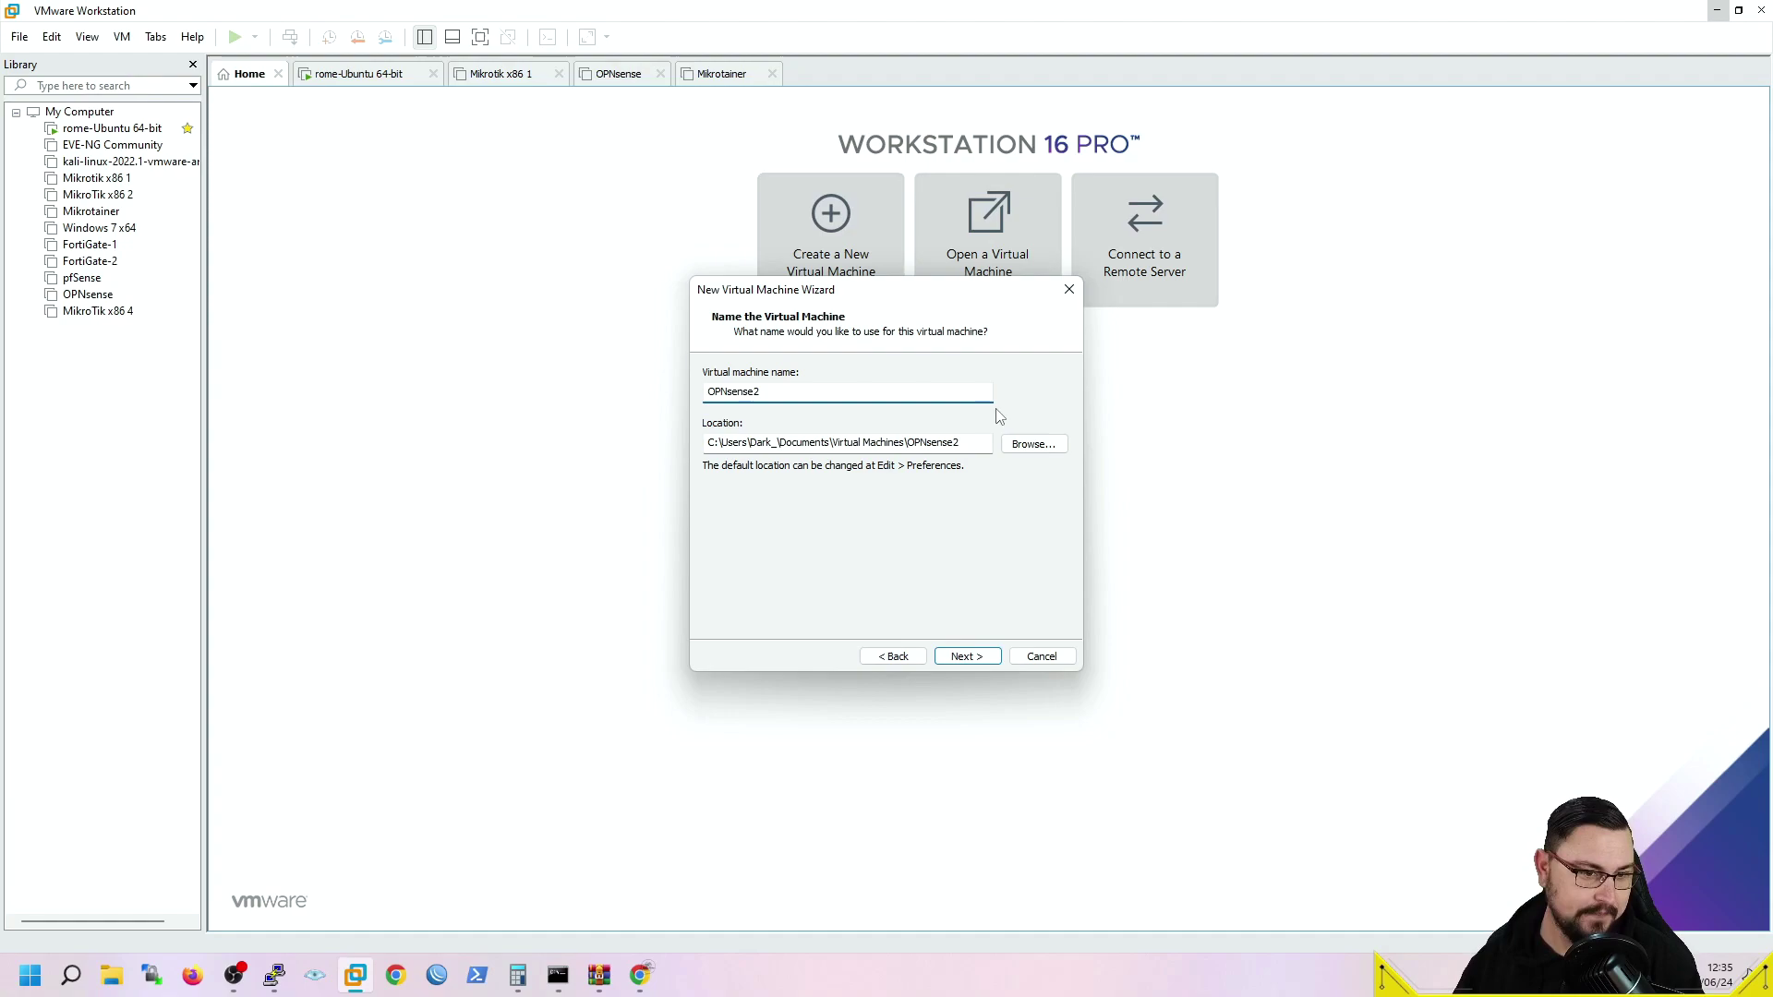
click(1033, 444)
scroll(890, 489, down, 8)
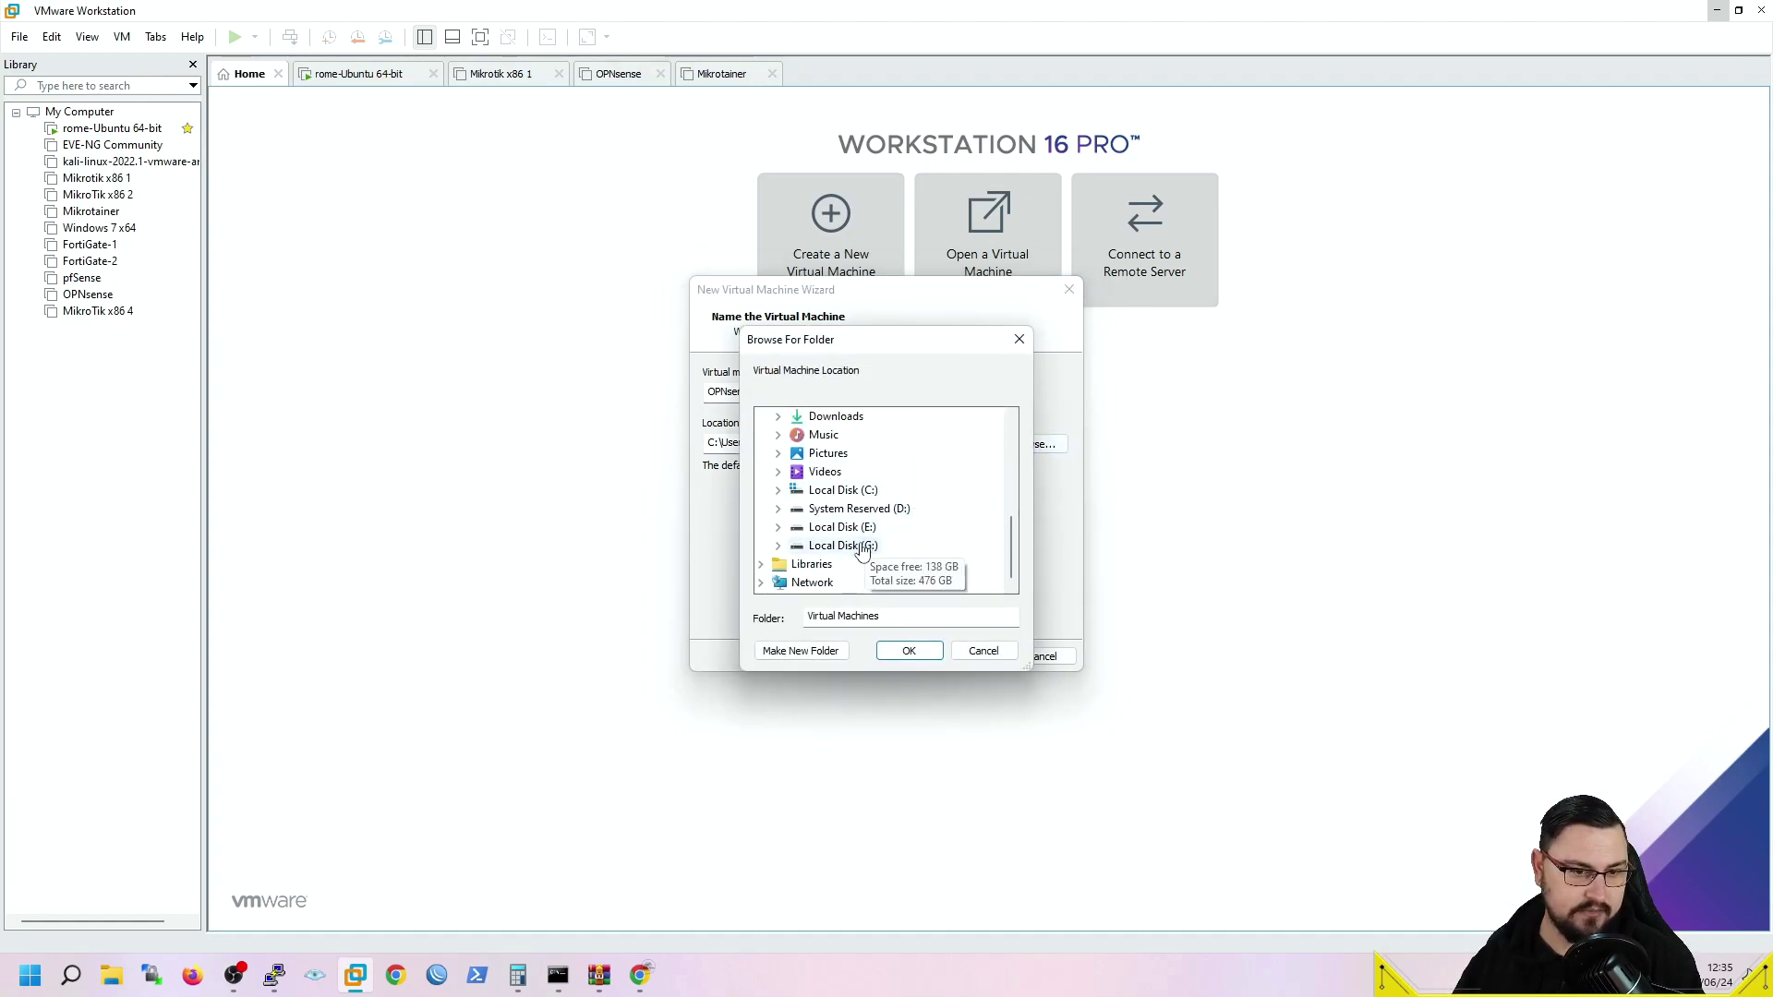
double_click(842, 546)
scroll(872, 499, down, 2)
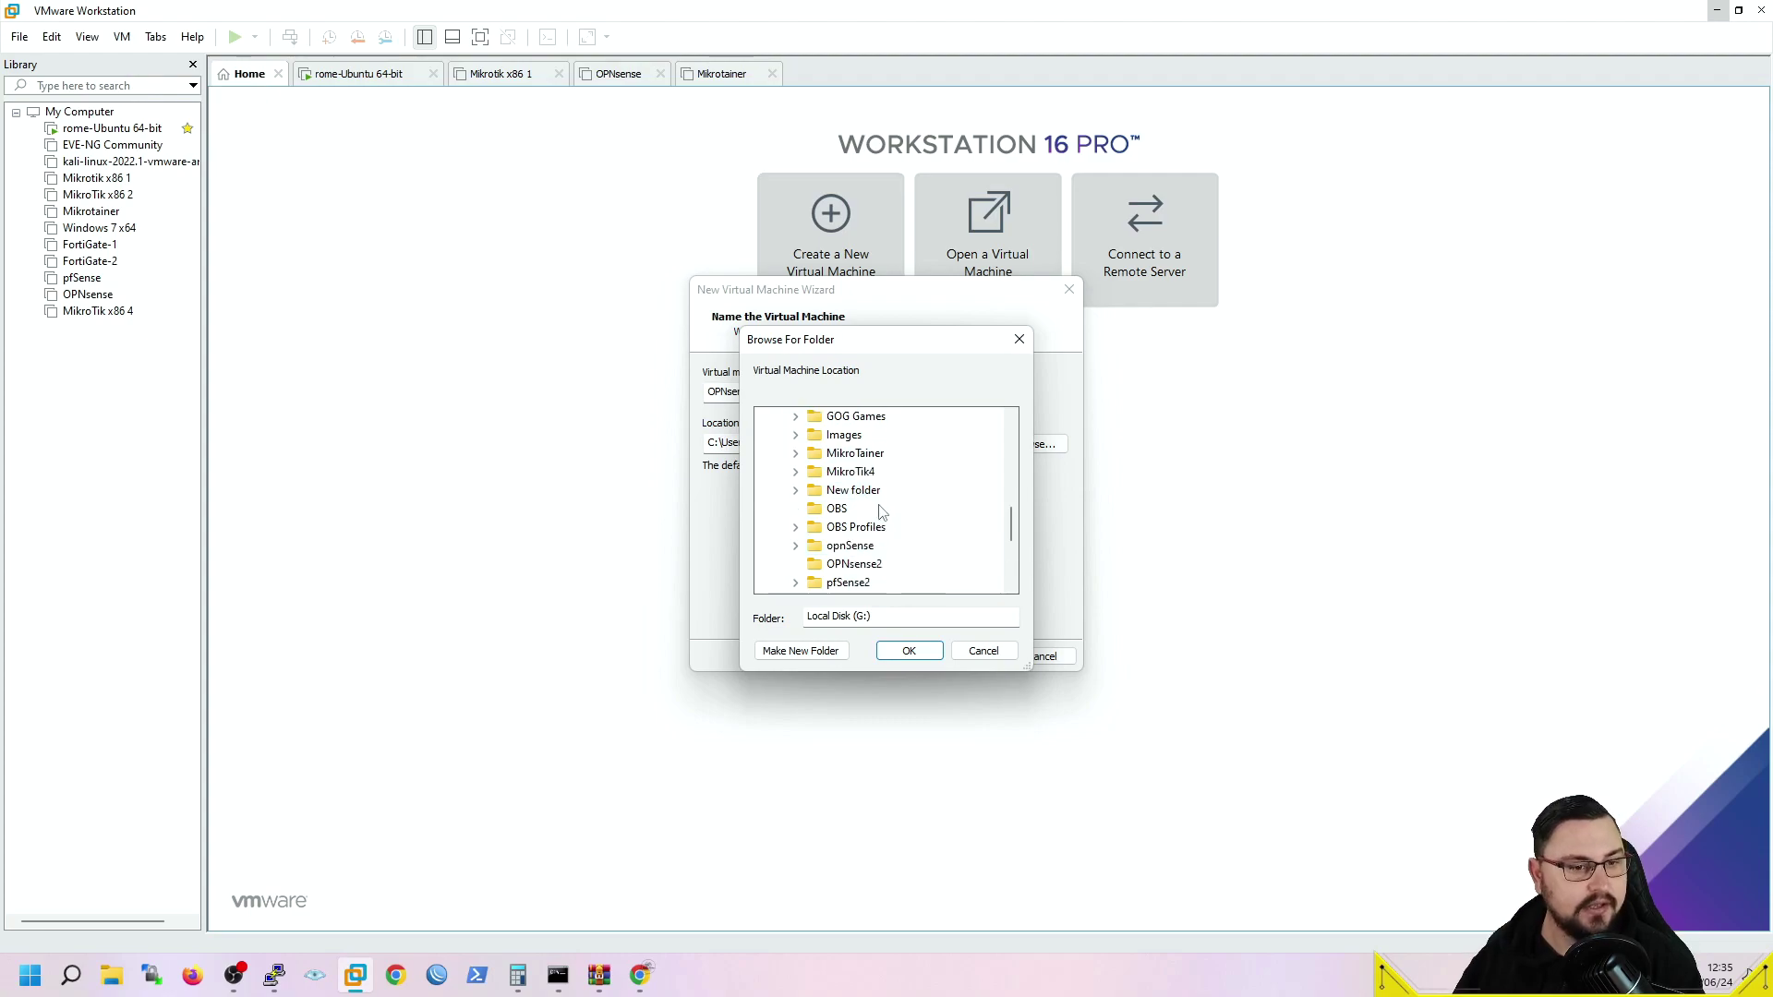
click(859, 565)
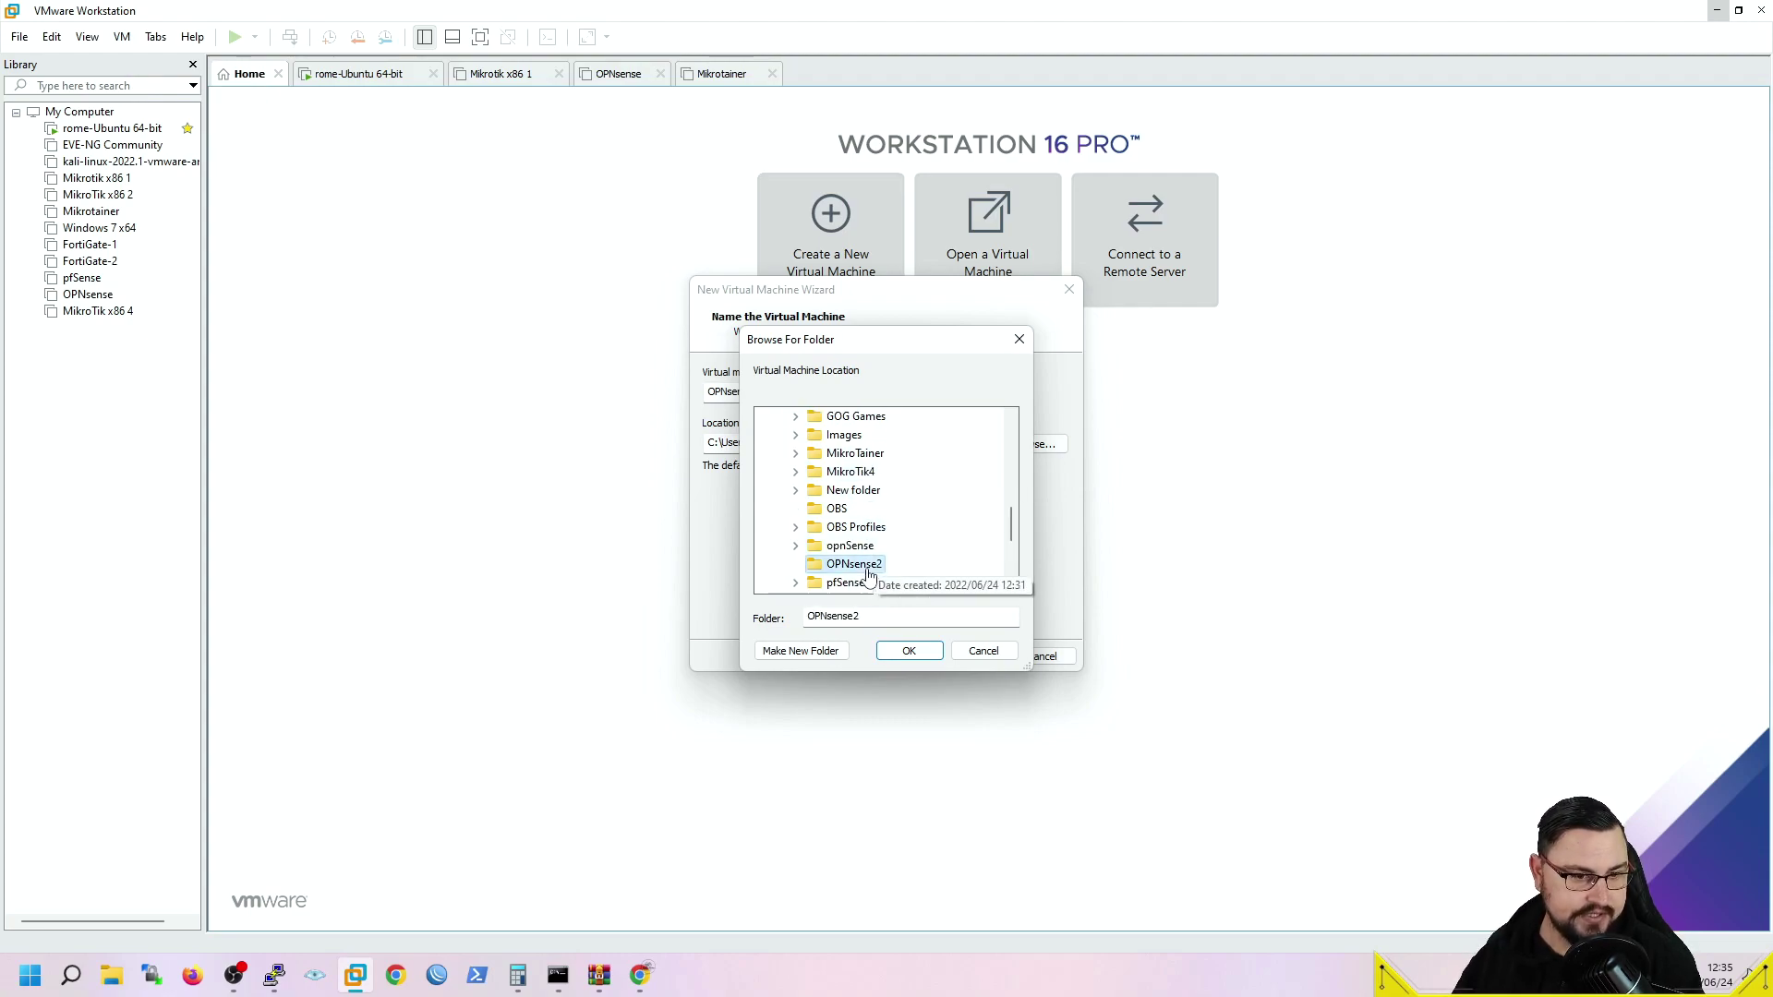
click(905, 652)
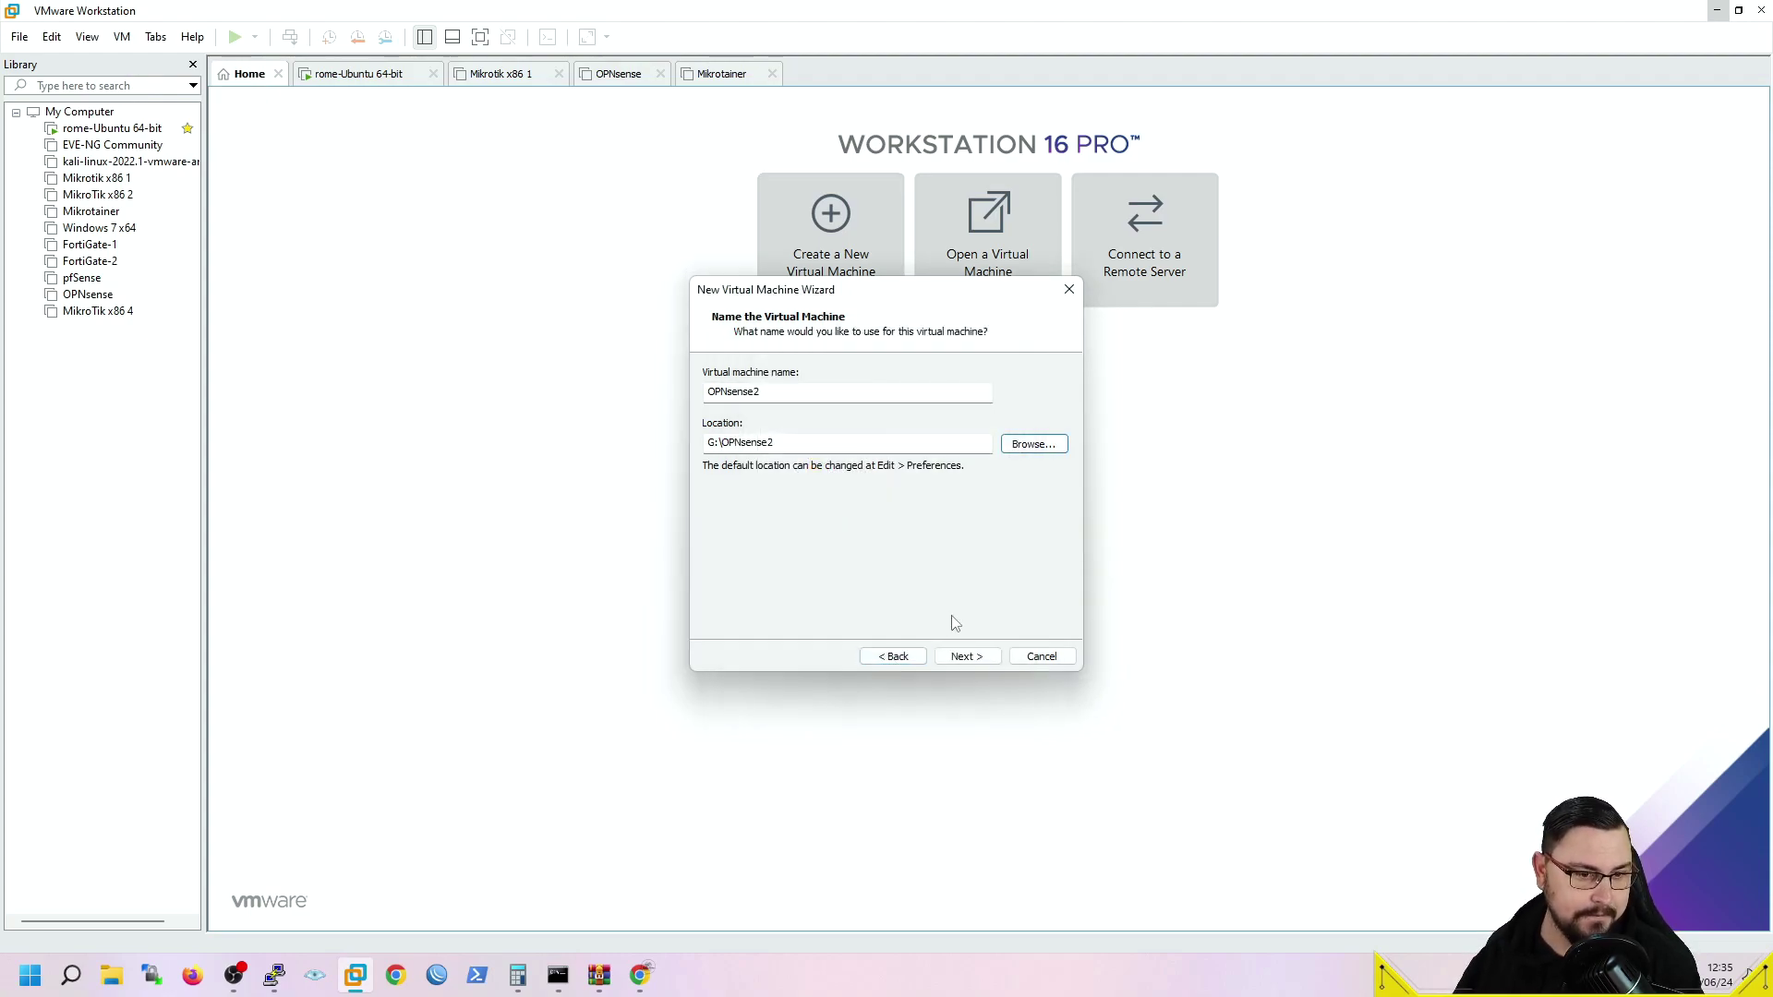
click(965, 657)
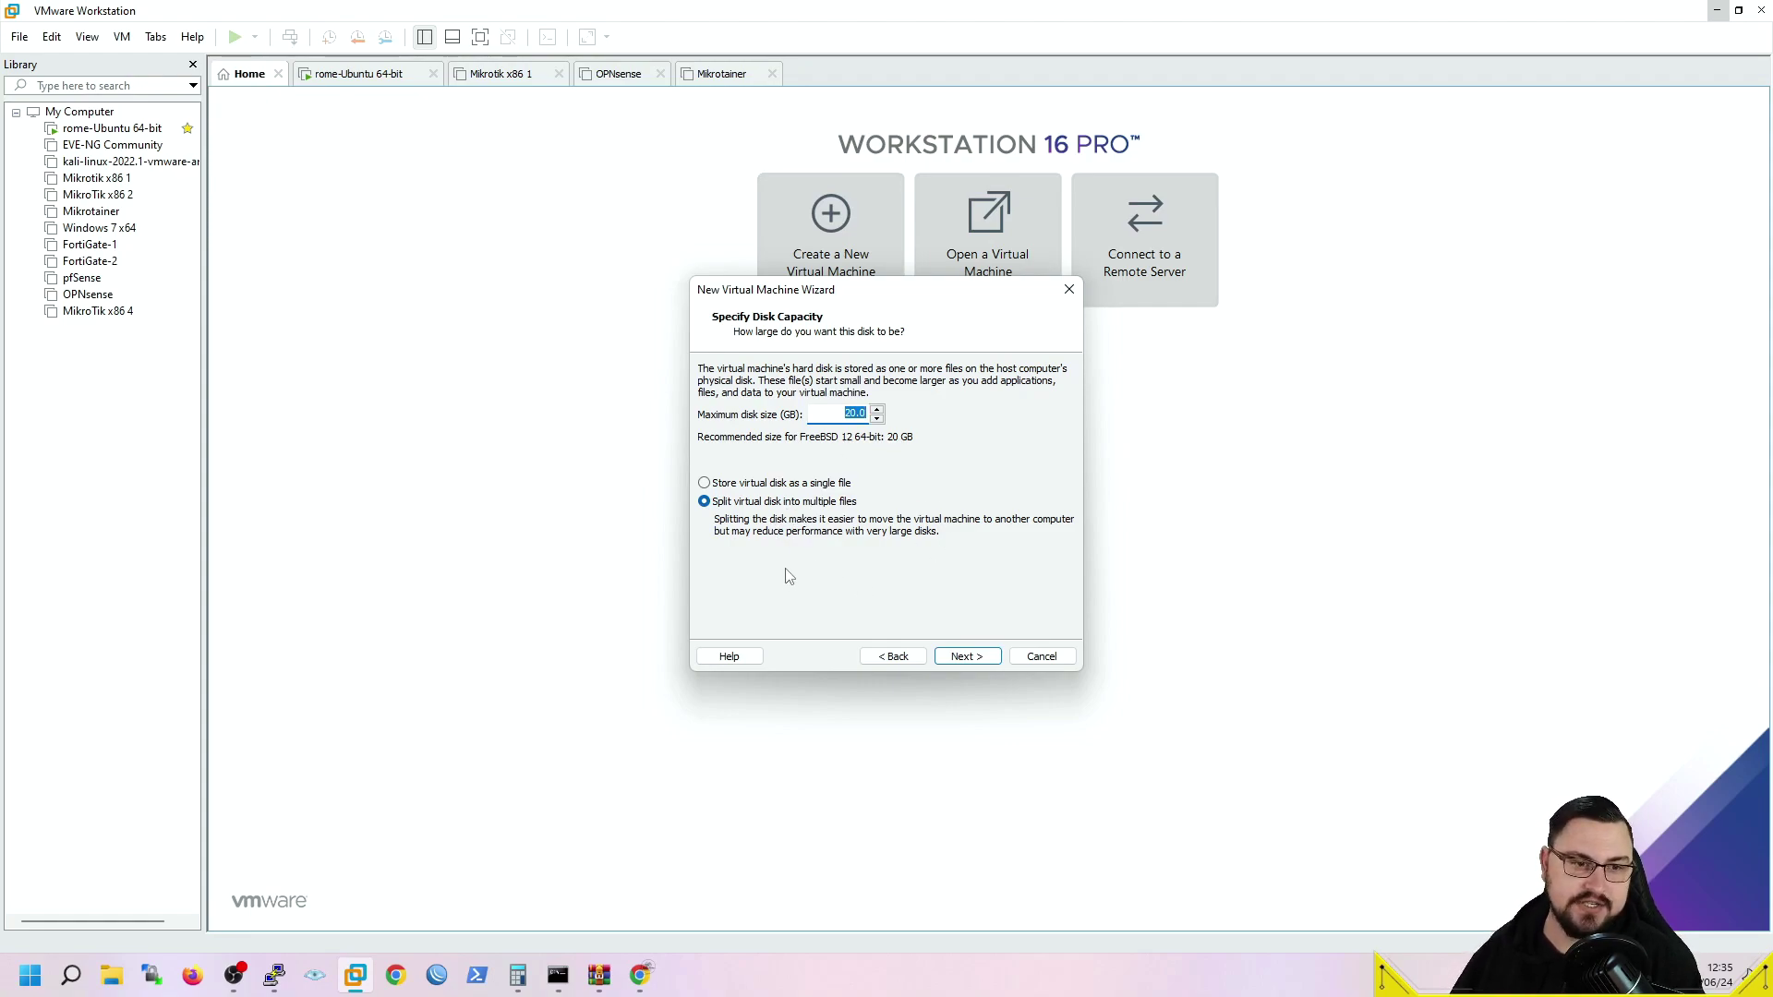
click(955, 657)
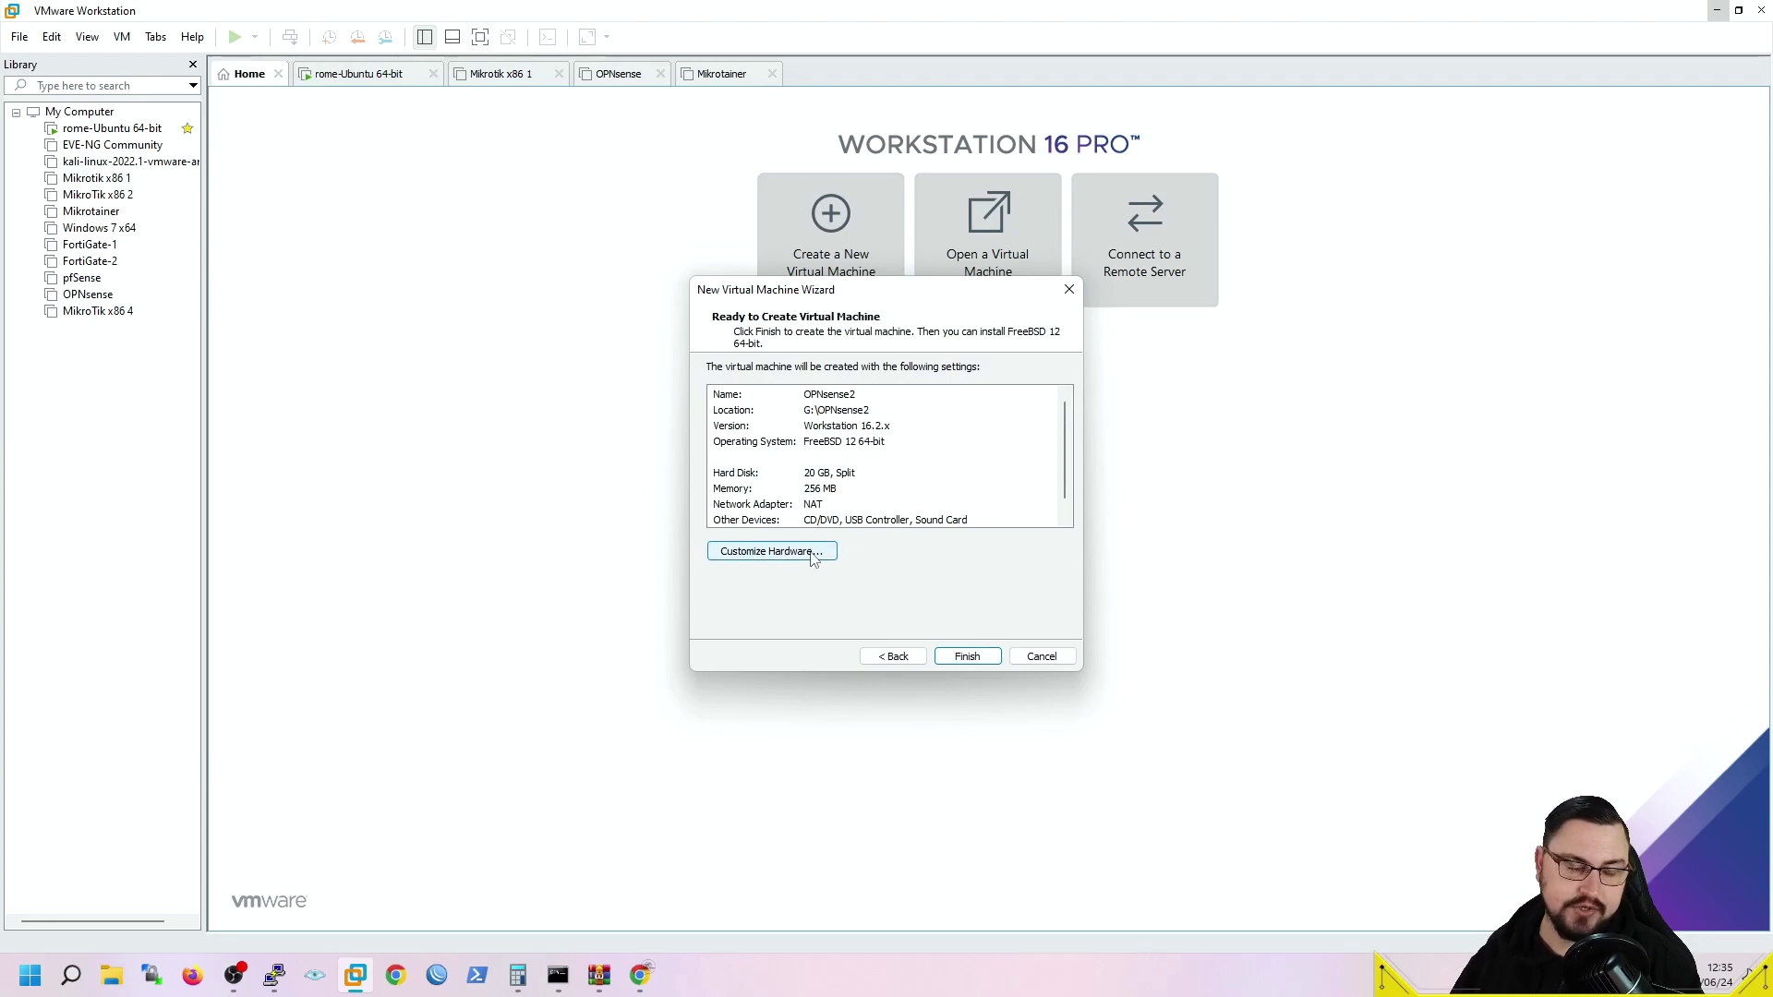
- In Customize Hardware, raise the memory from 256 MB to 8192 MB
click(772, 552)
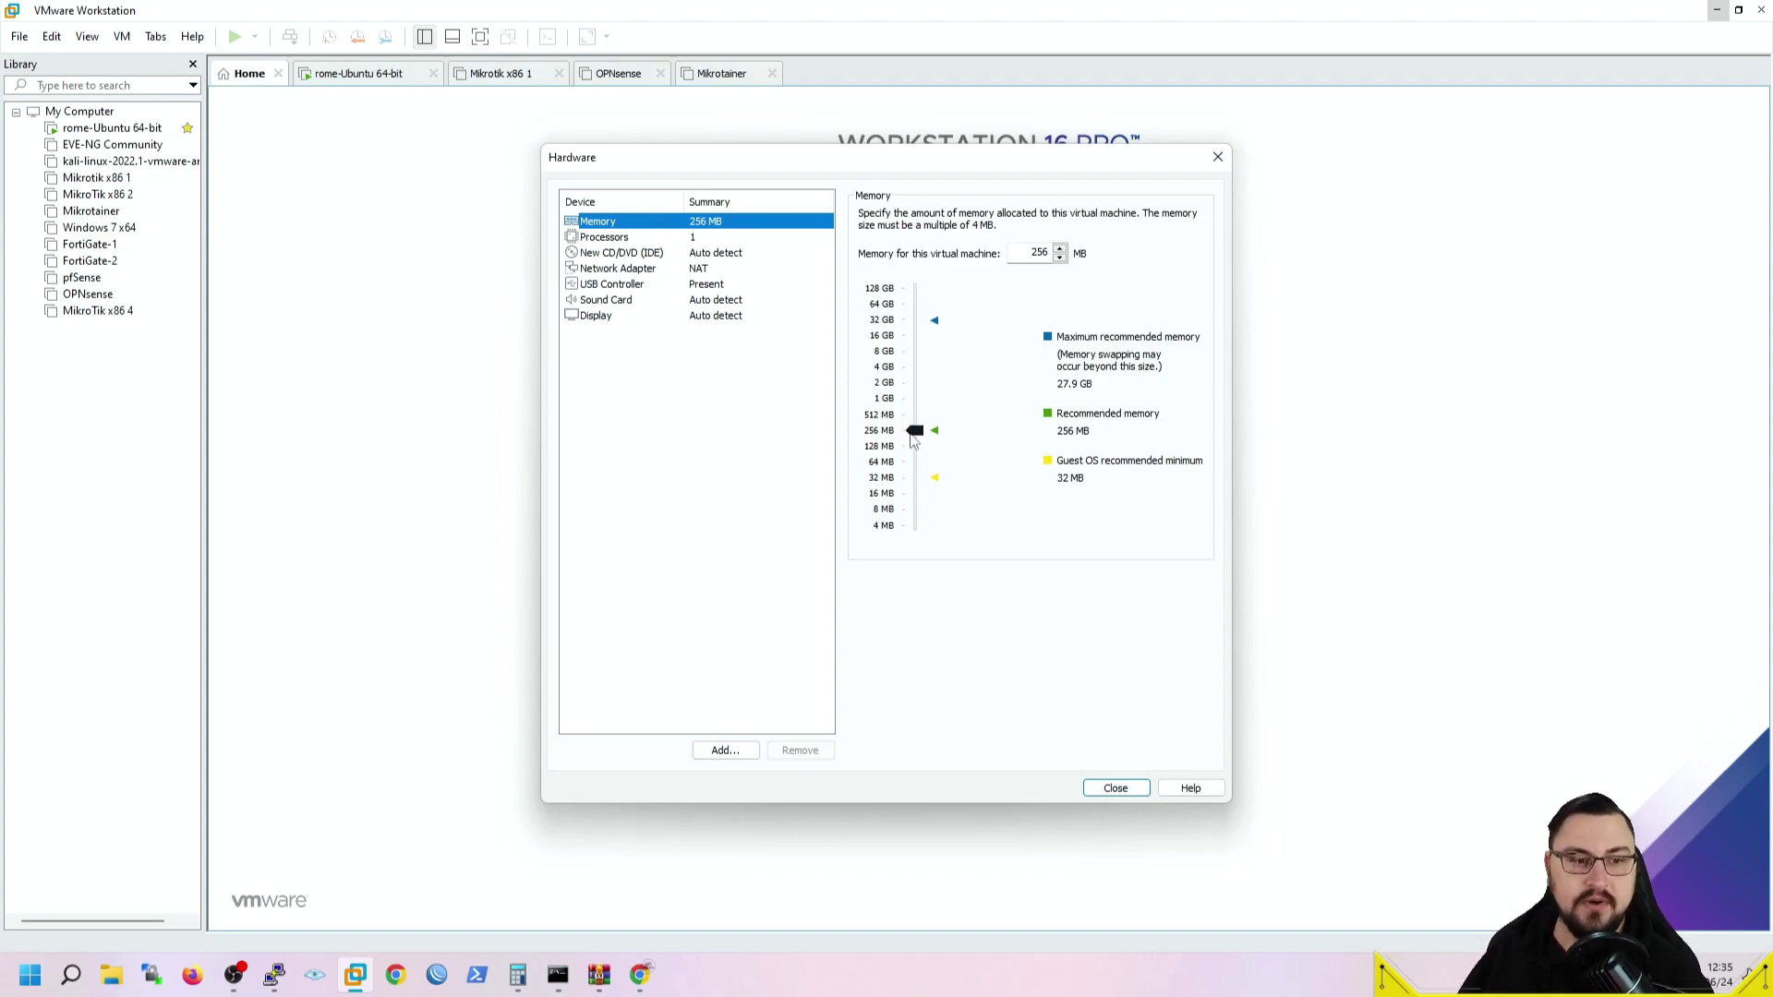
drag(914, 431, 925, 360)
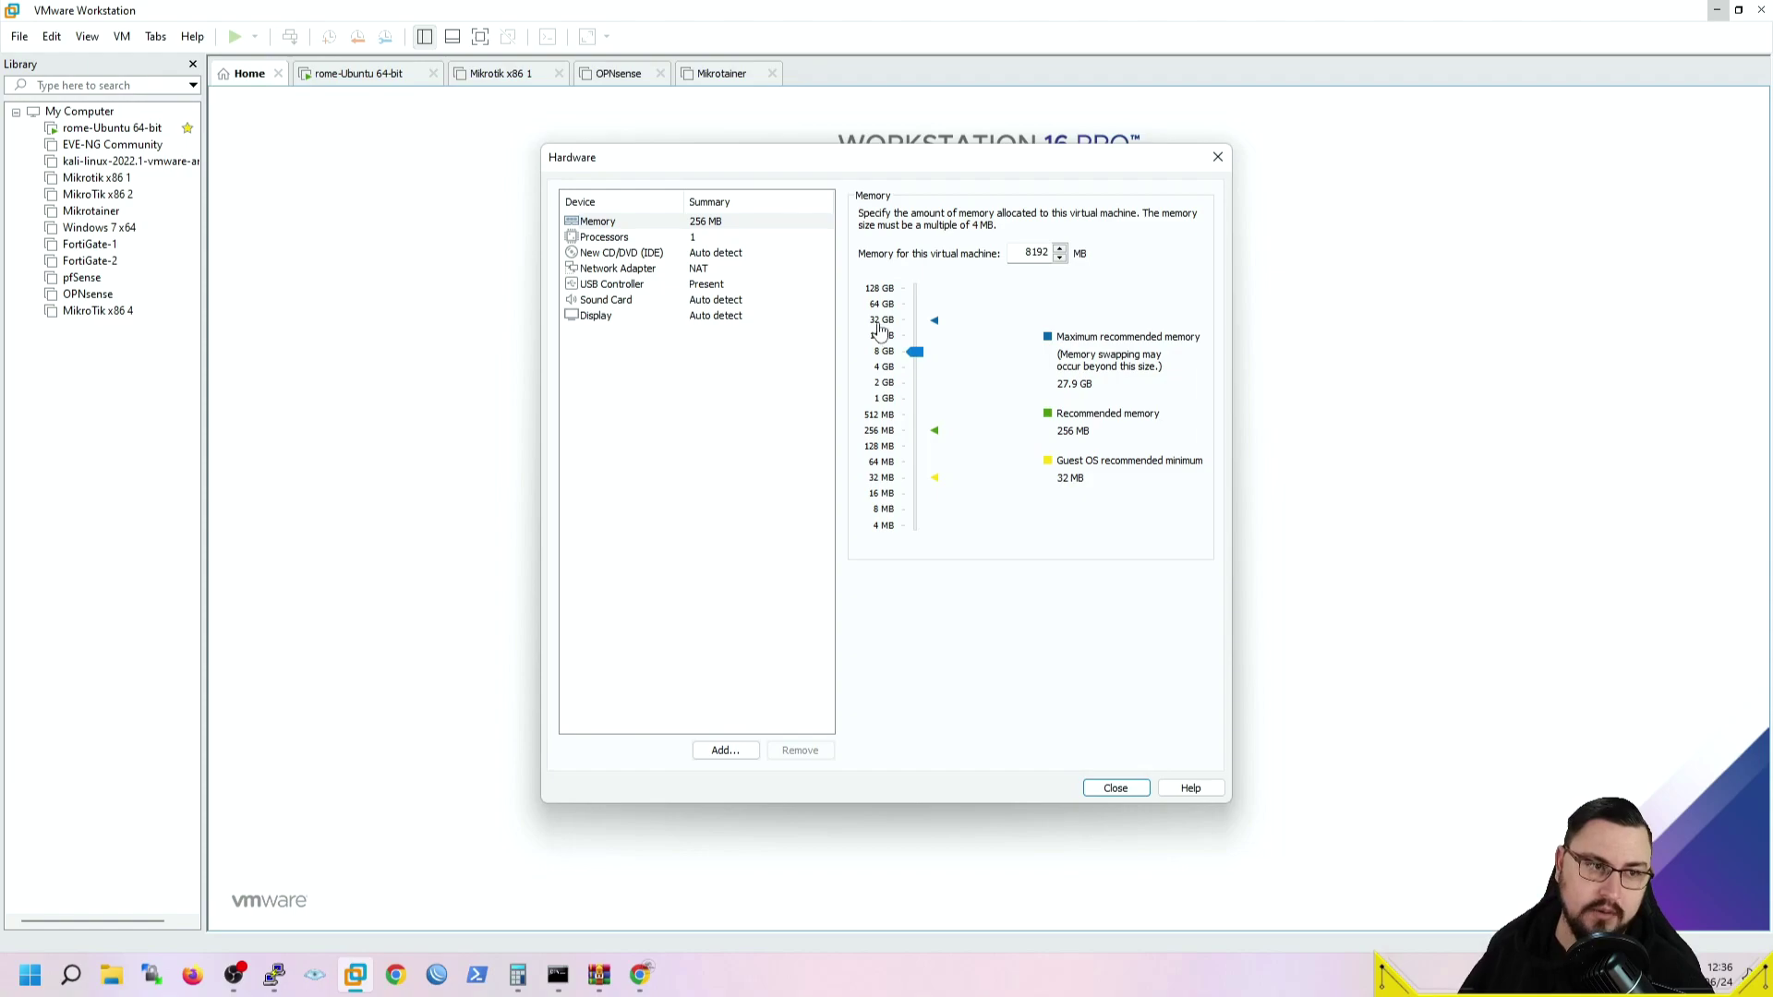
click(755, 222)
key(Down)
click(755, 226)
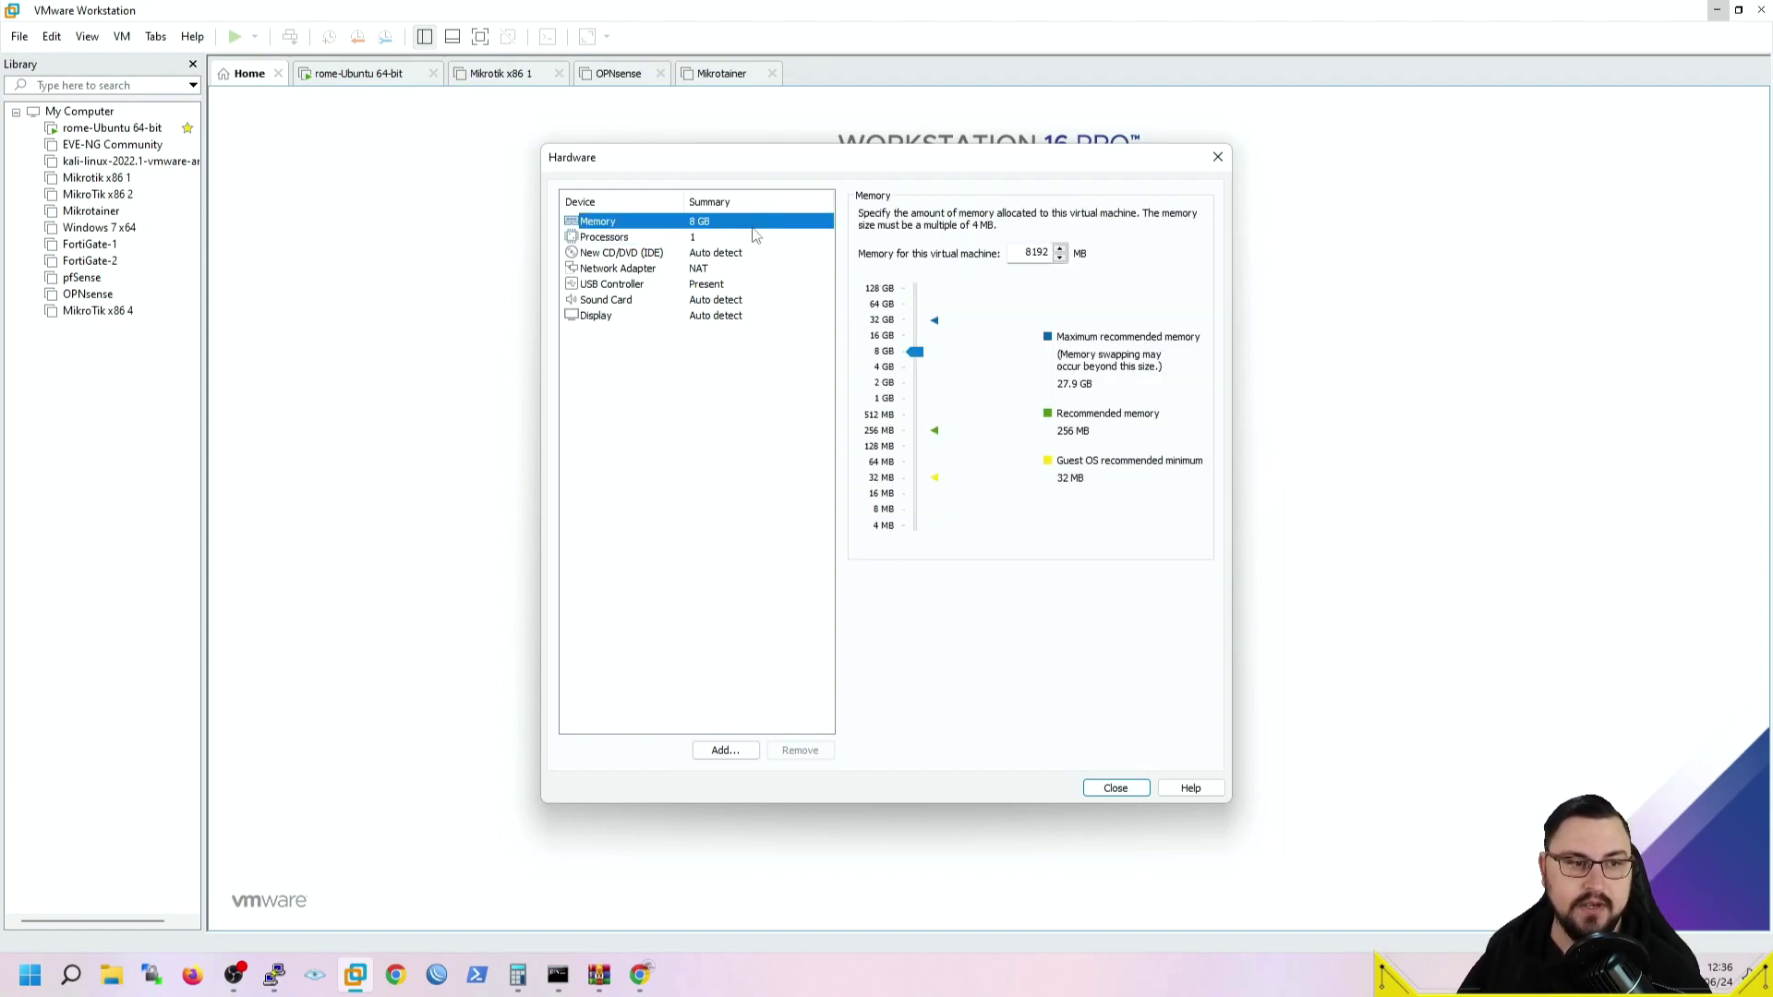
click(753, 238)
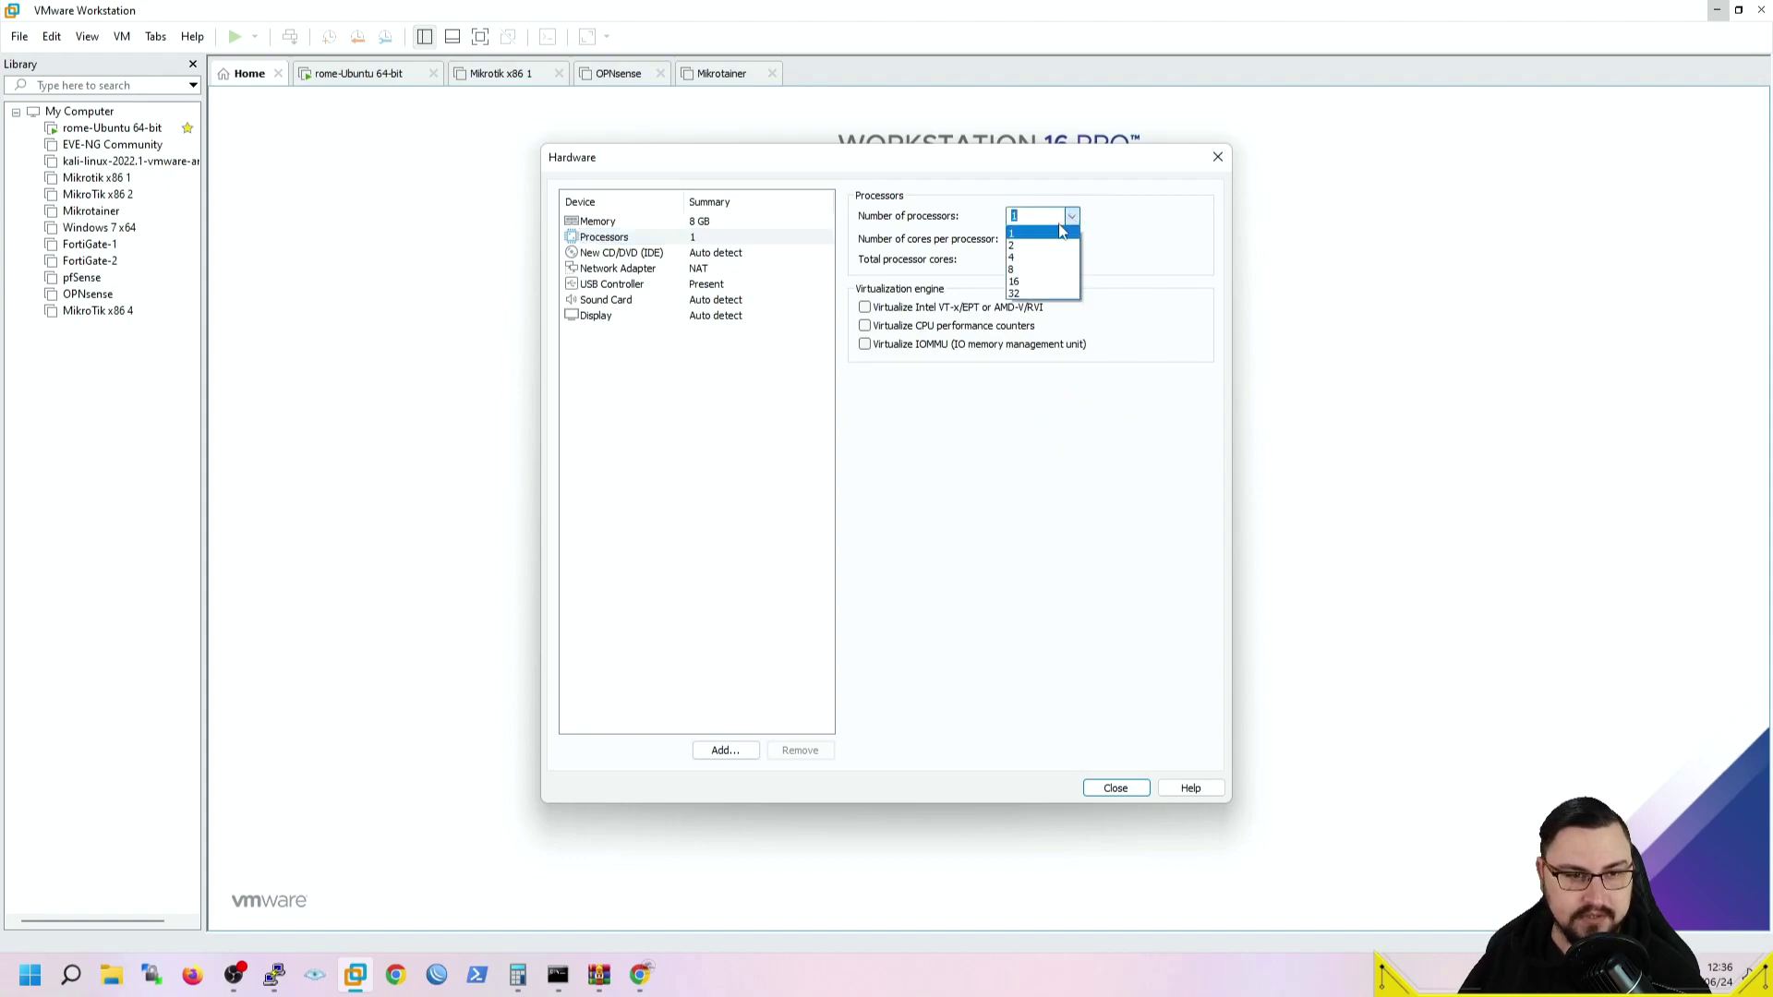
- Set 2 processors with 6 cores each (12 total) and select the CD/DVD drive
click(1072, 244)
click(1074, 241)
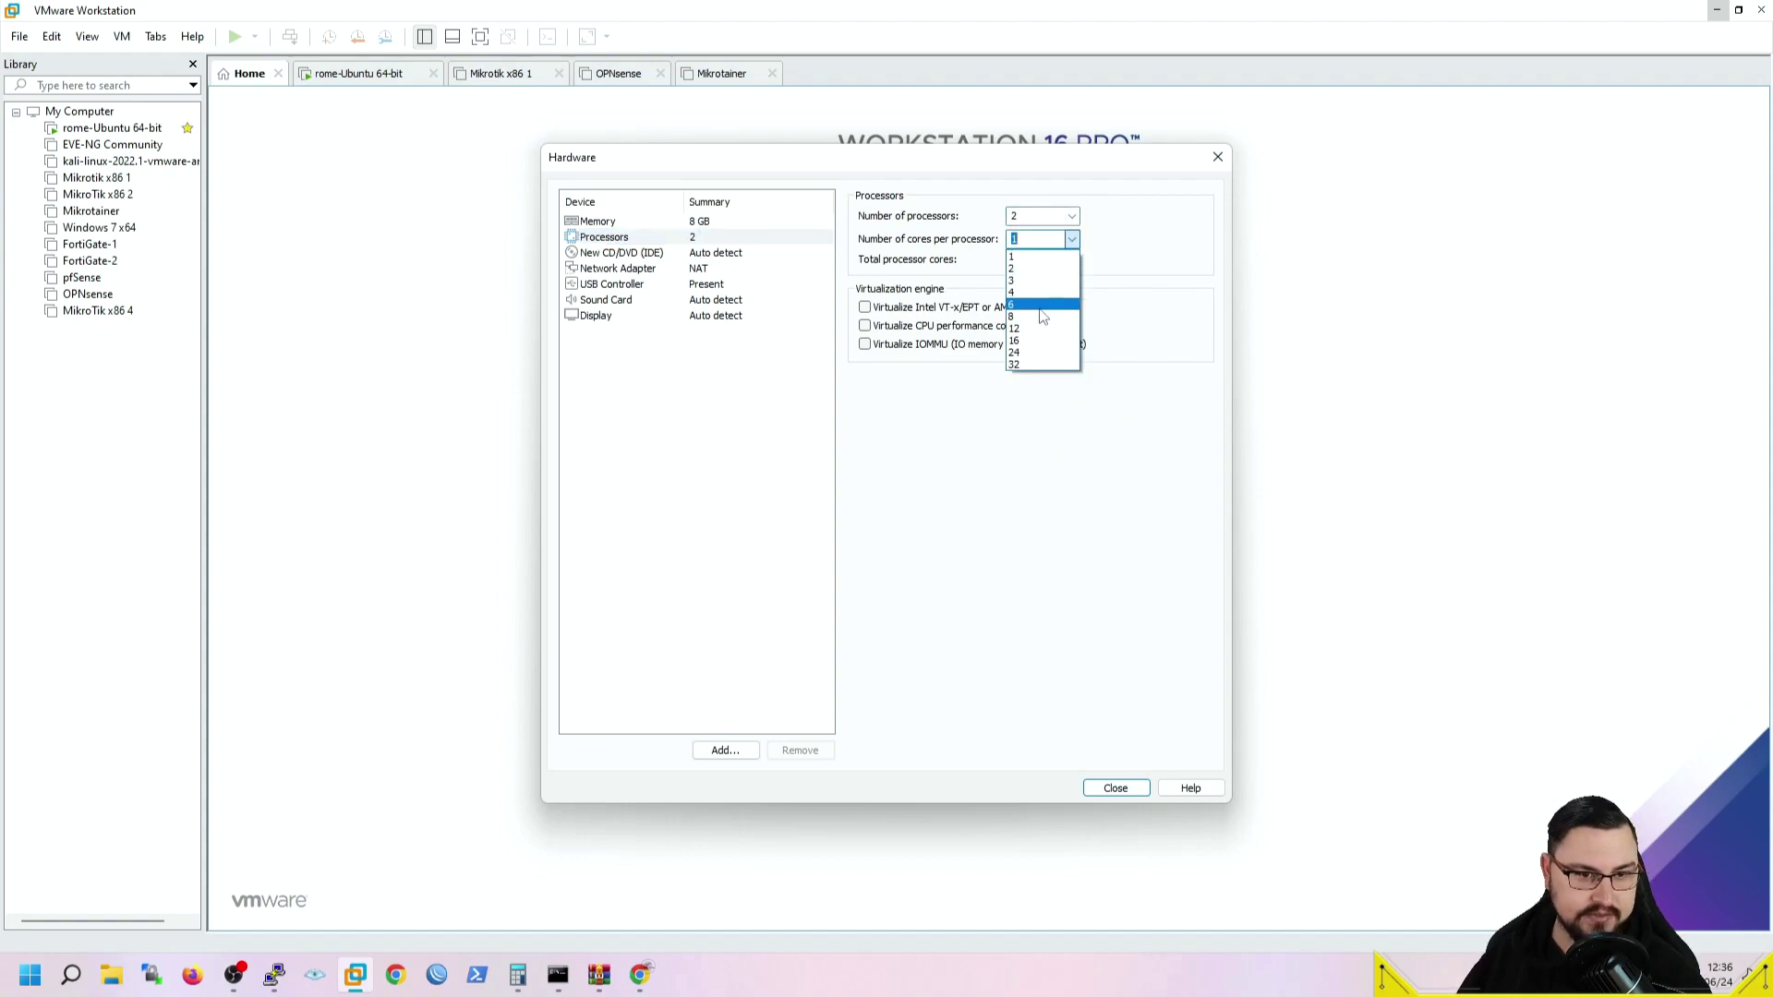
click(1034, 300)
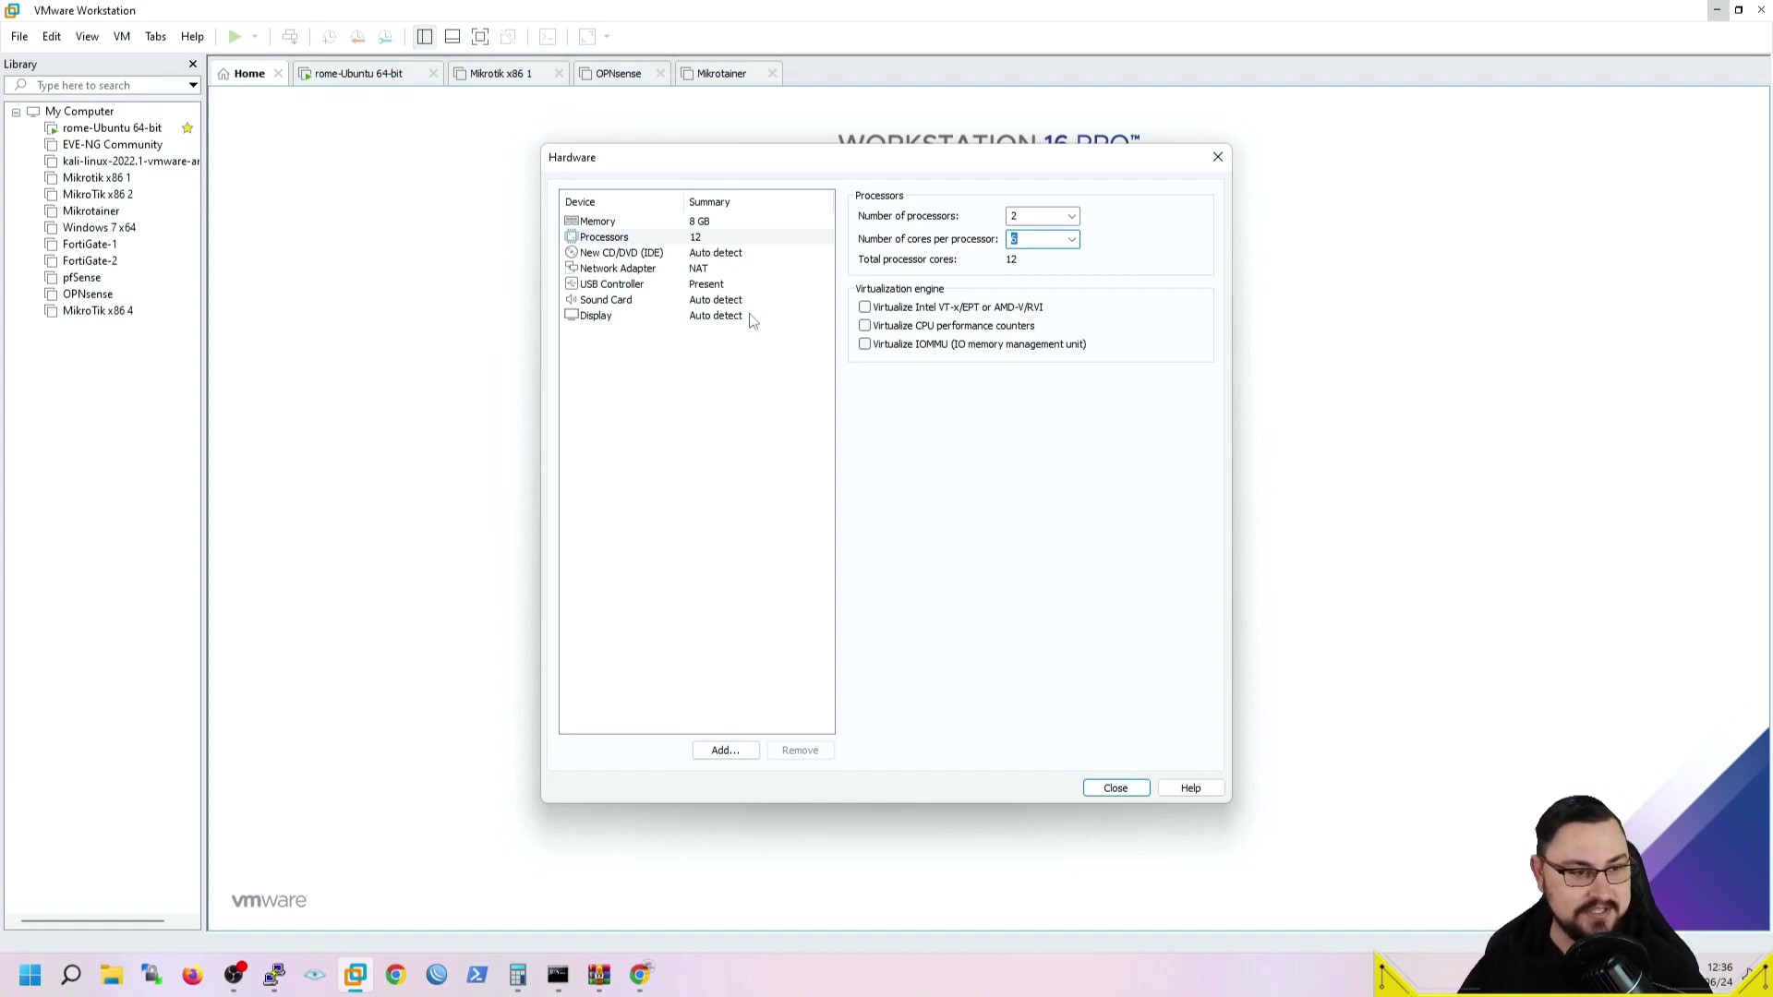
click(744, 258)
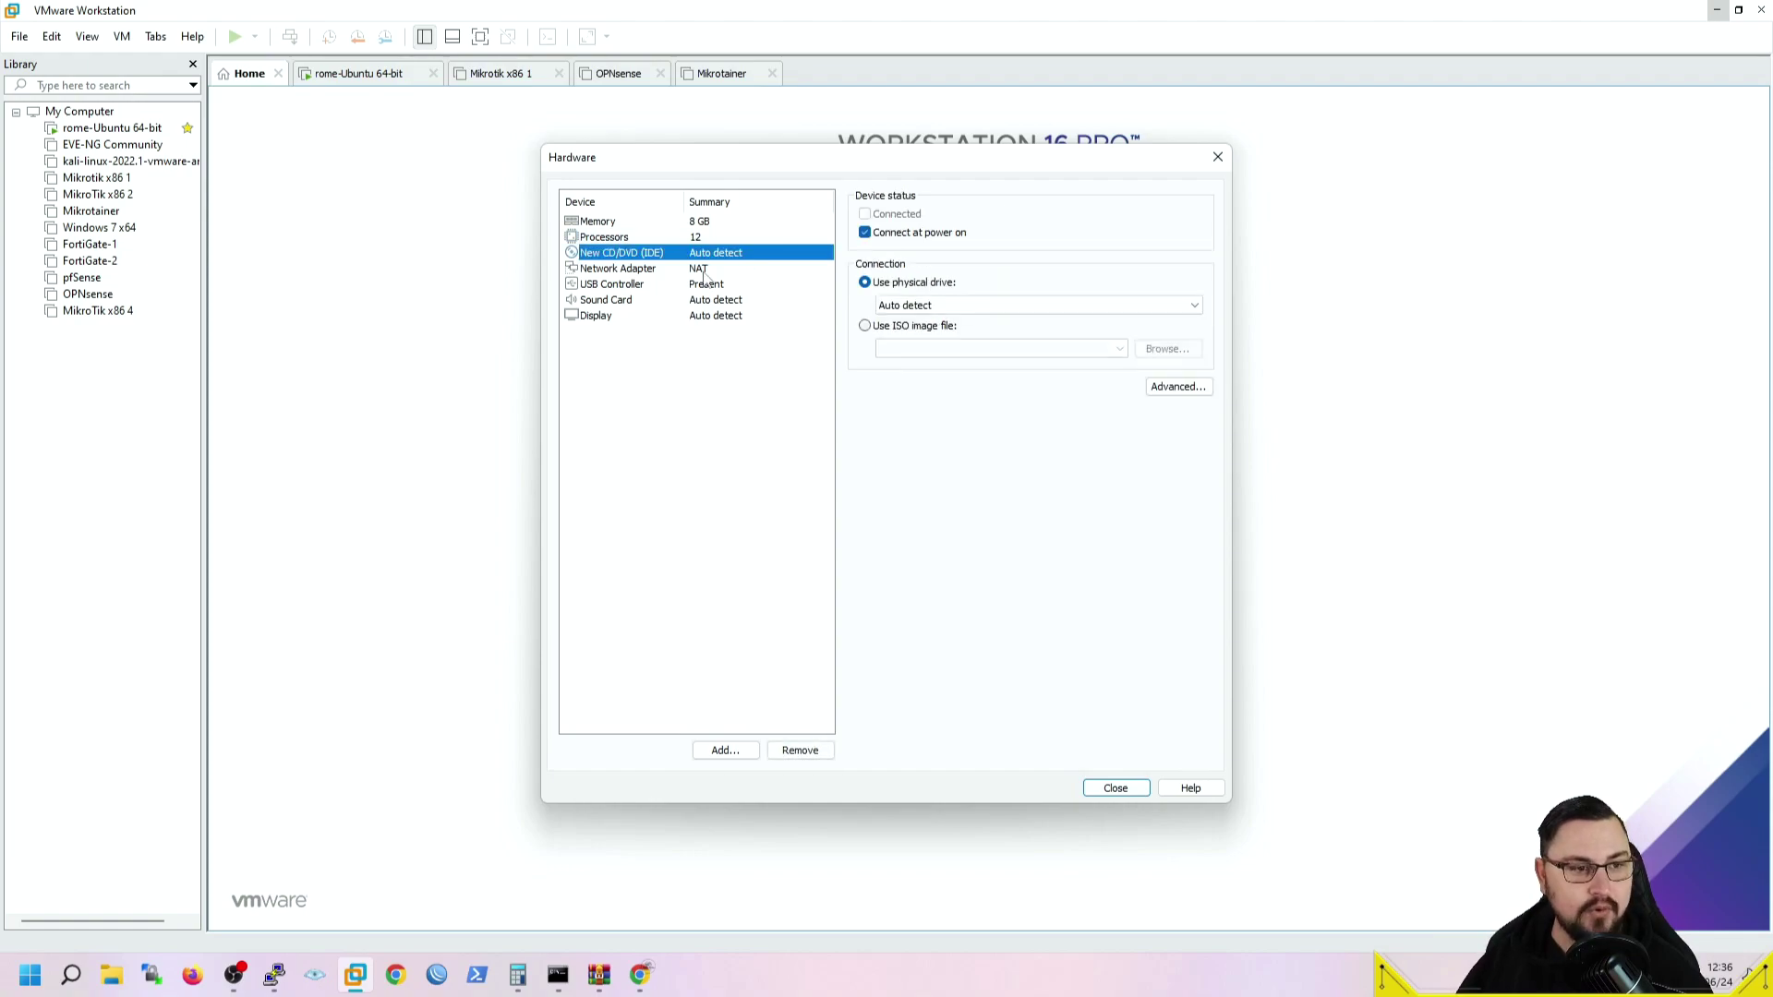
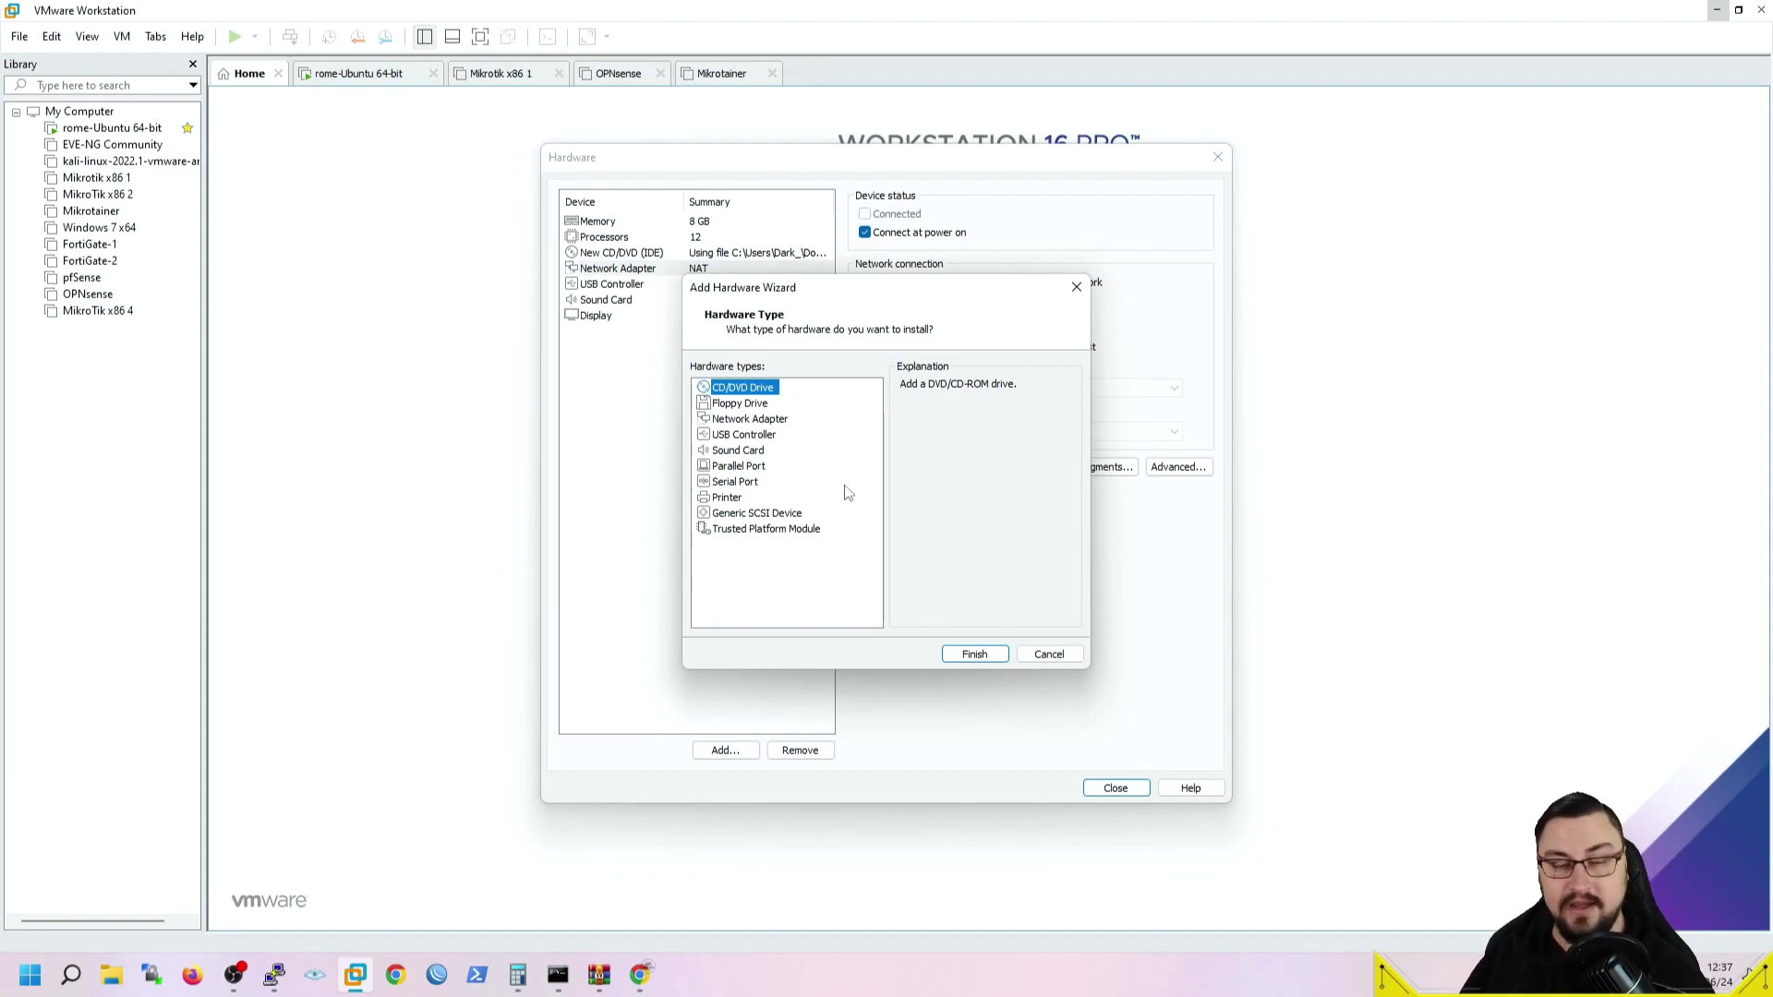
- Add a network adapter connected to custom network VMnet19
click(754, 420)
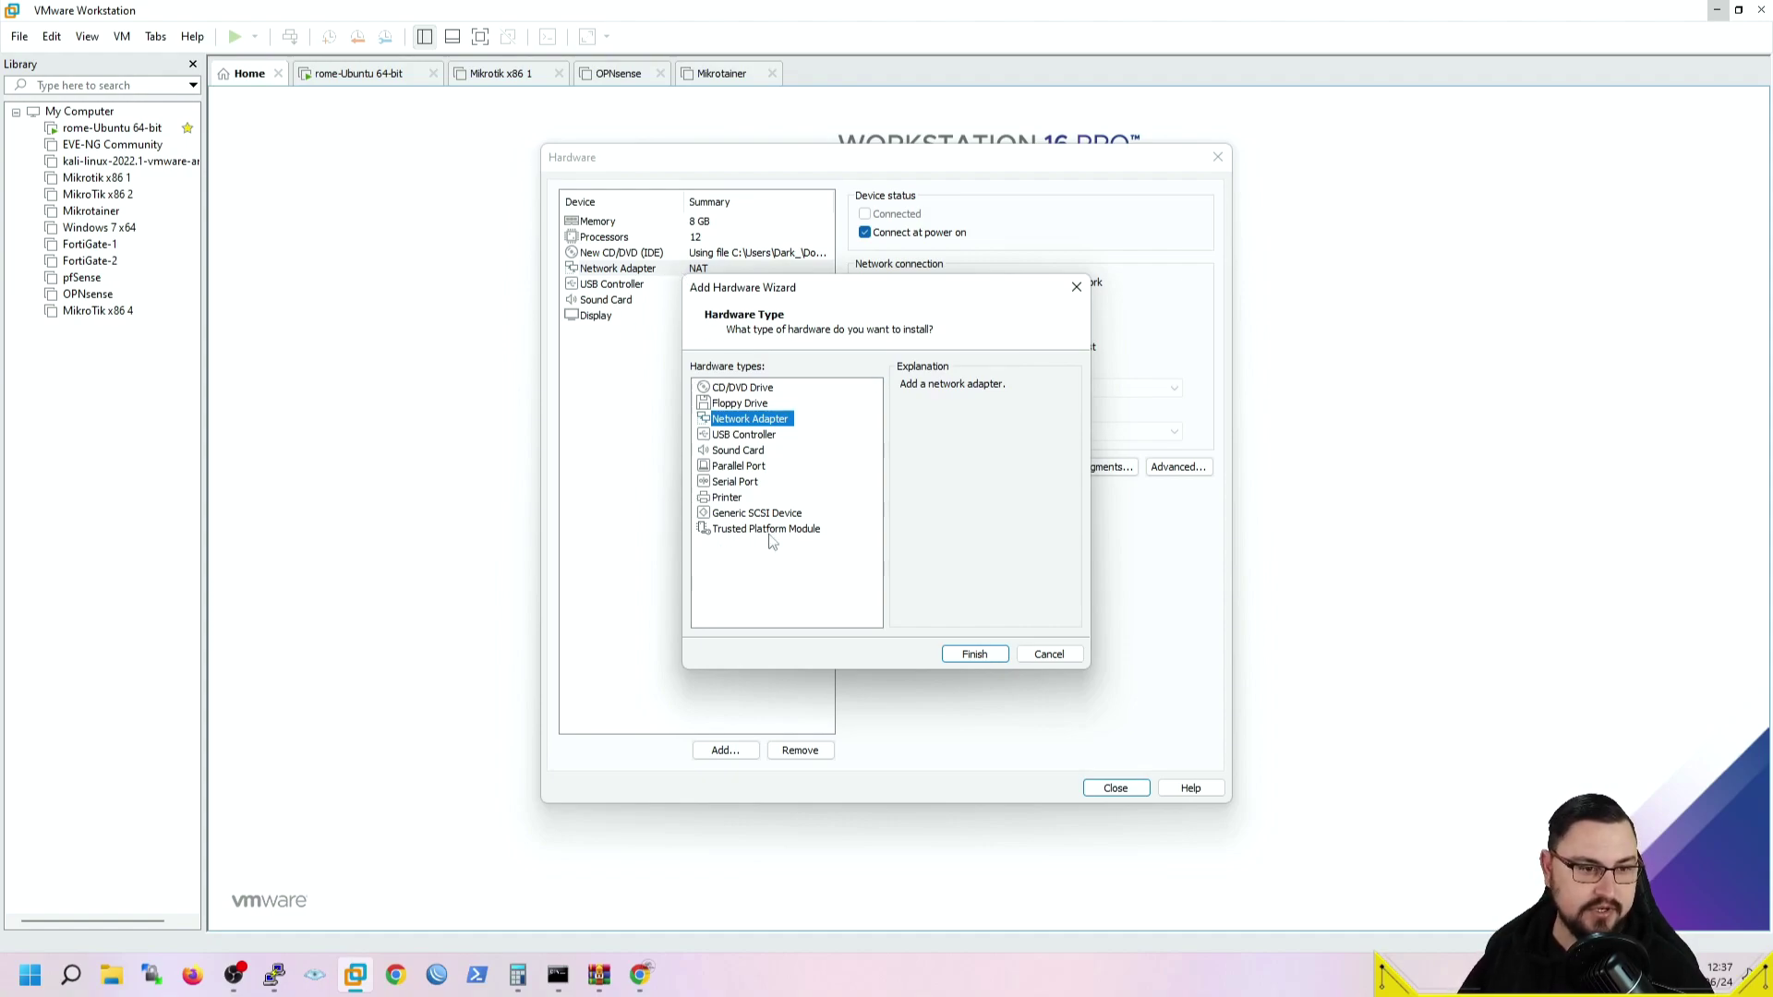
click(964, 656)
click(946, 366)
click(946, 388)
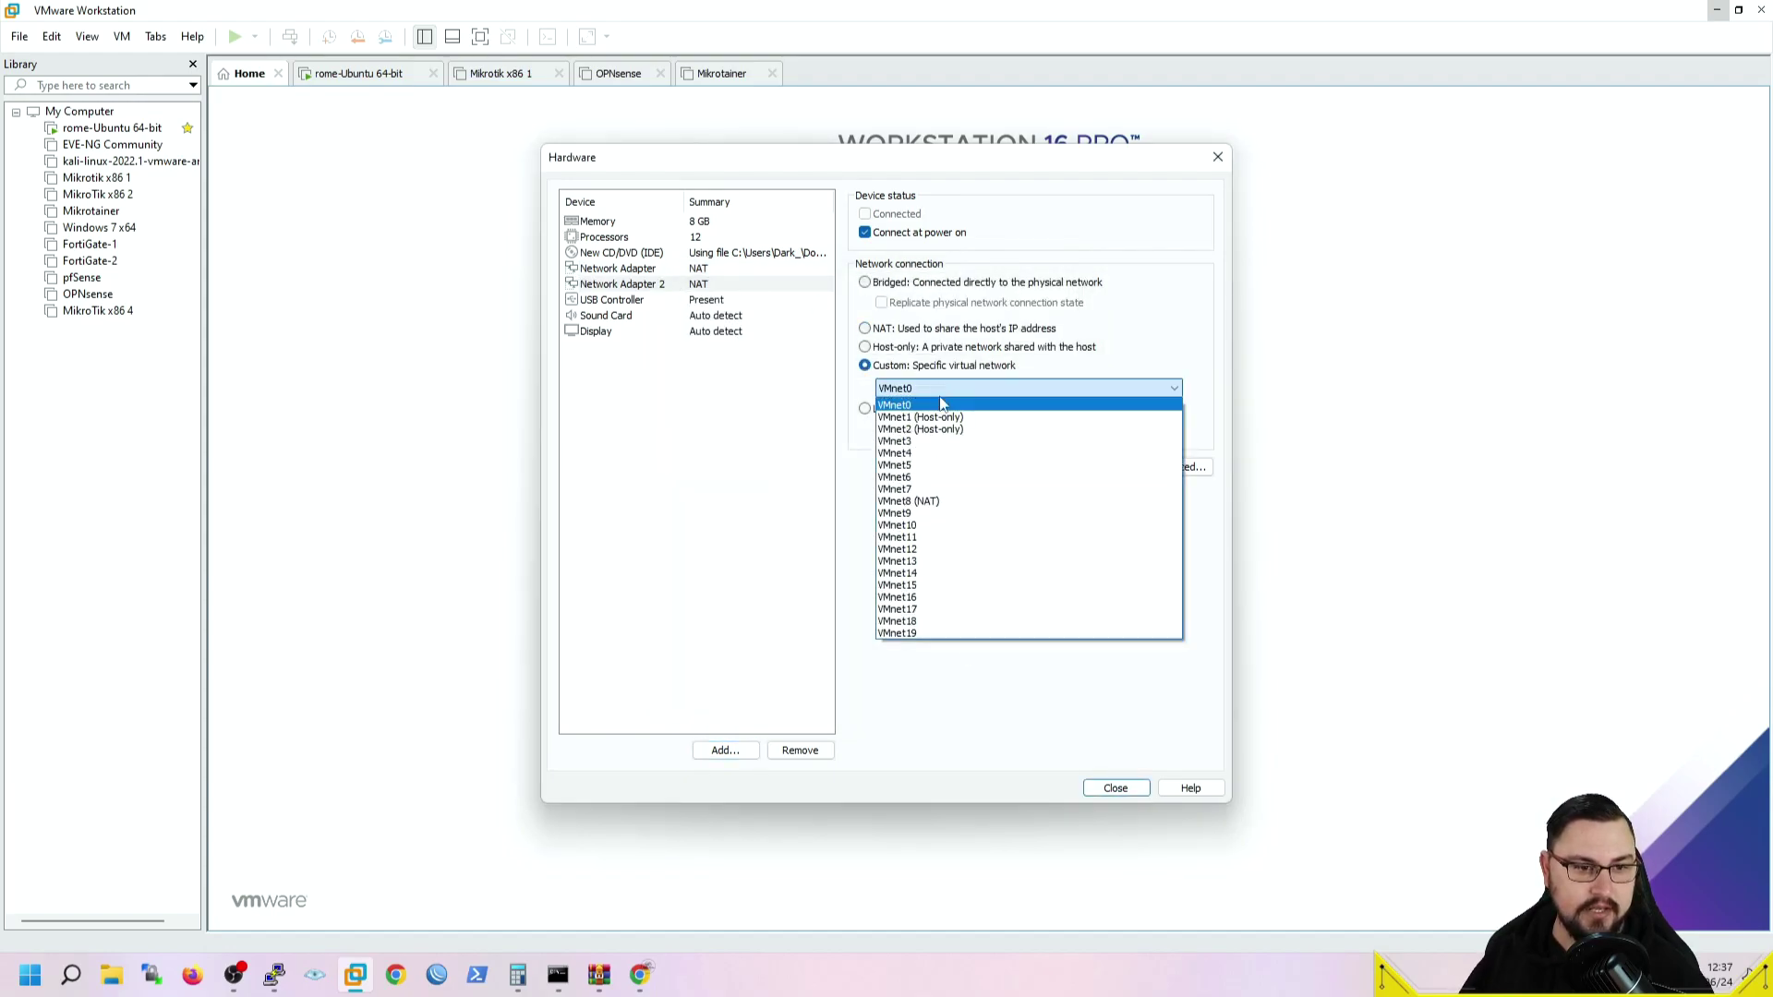
click(928, 634)
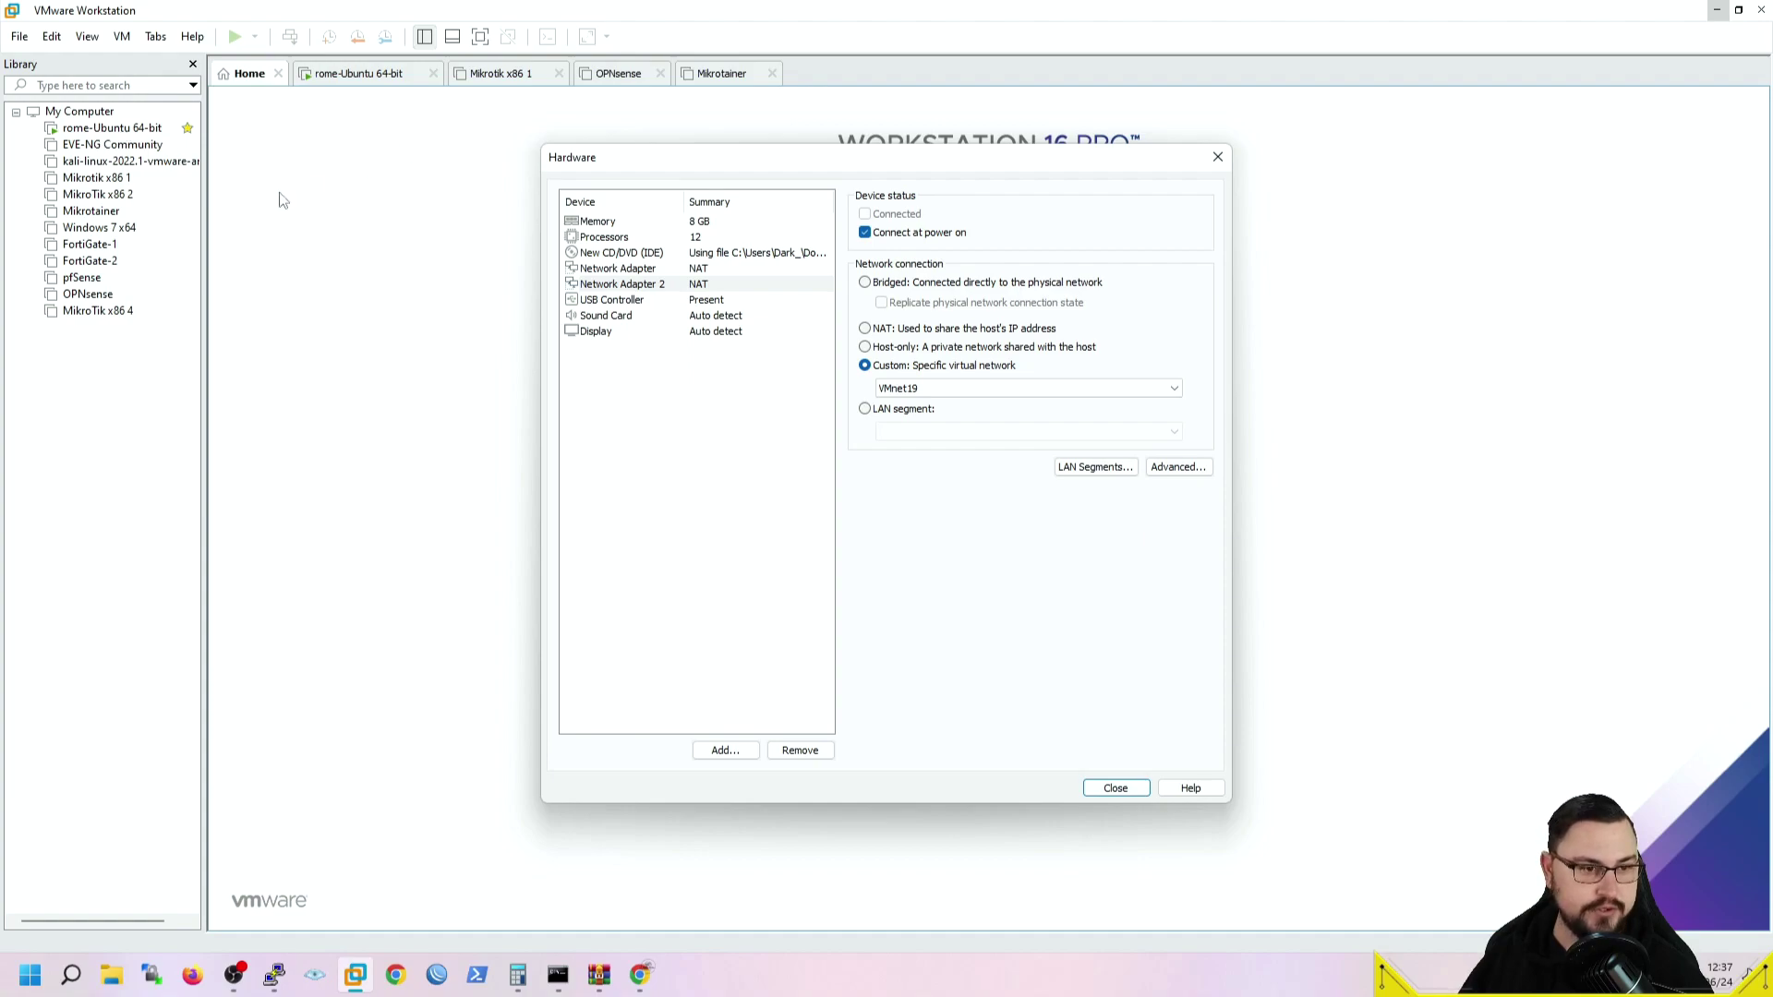
- Close the hardware settings and finish the New Virtual Machine Wizard for OPNsense2
click(778, 628)
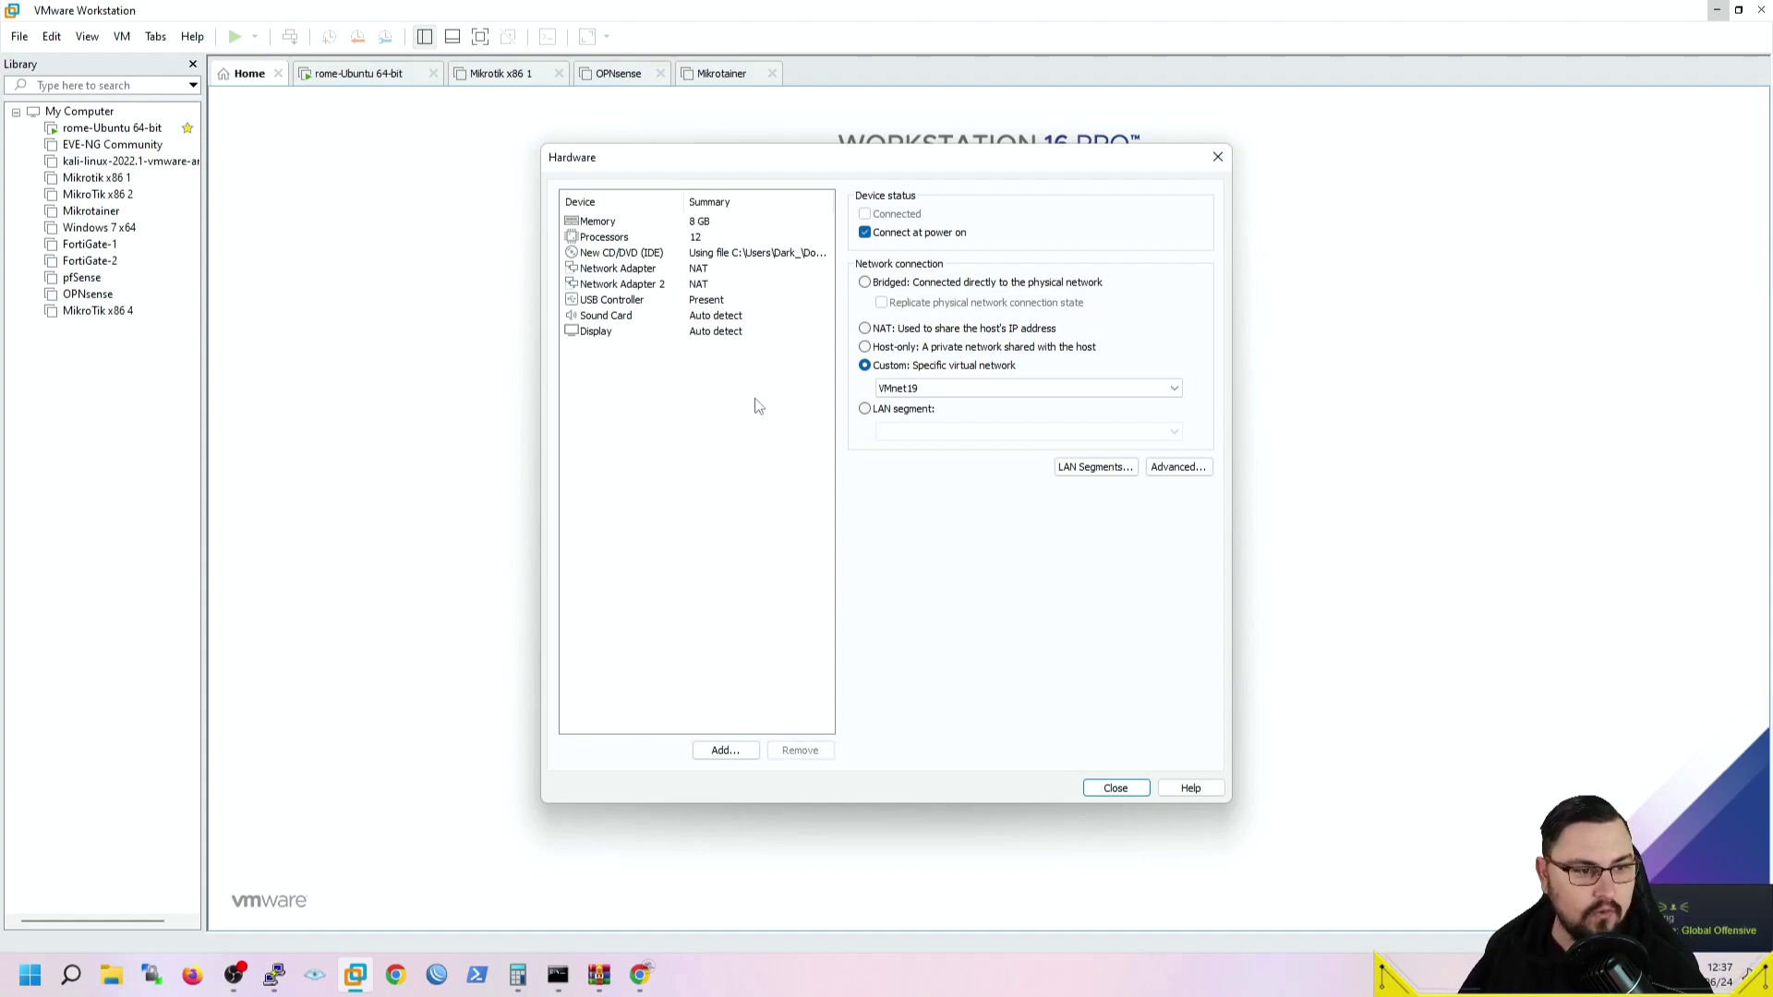
click(1119, 788)
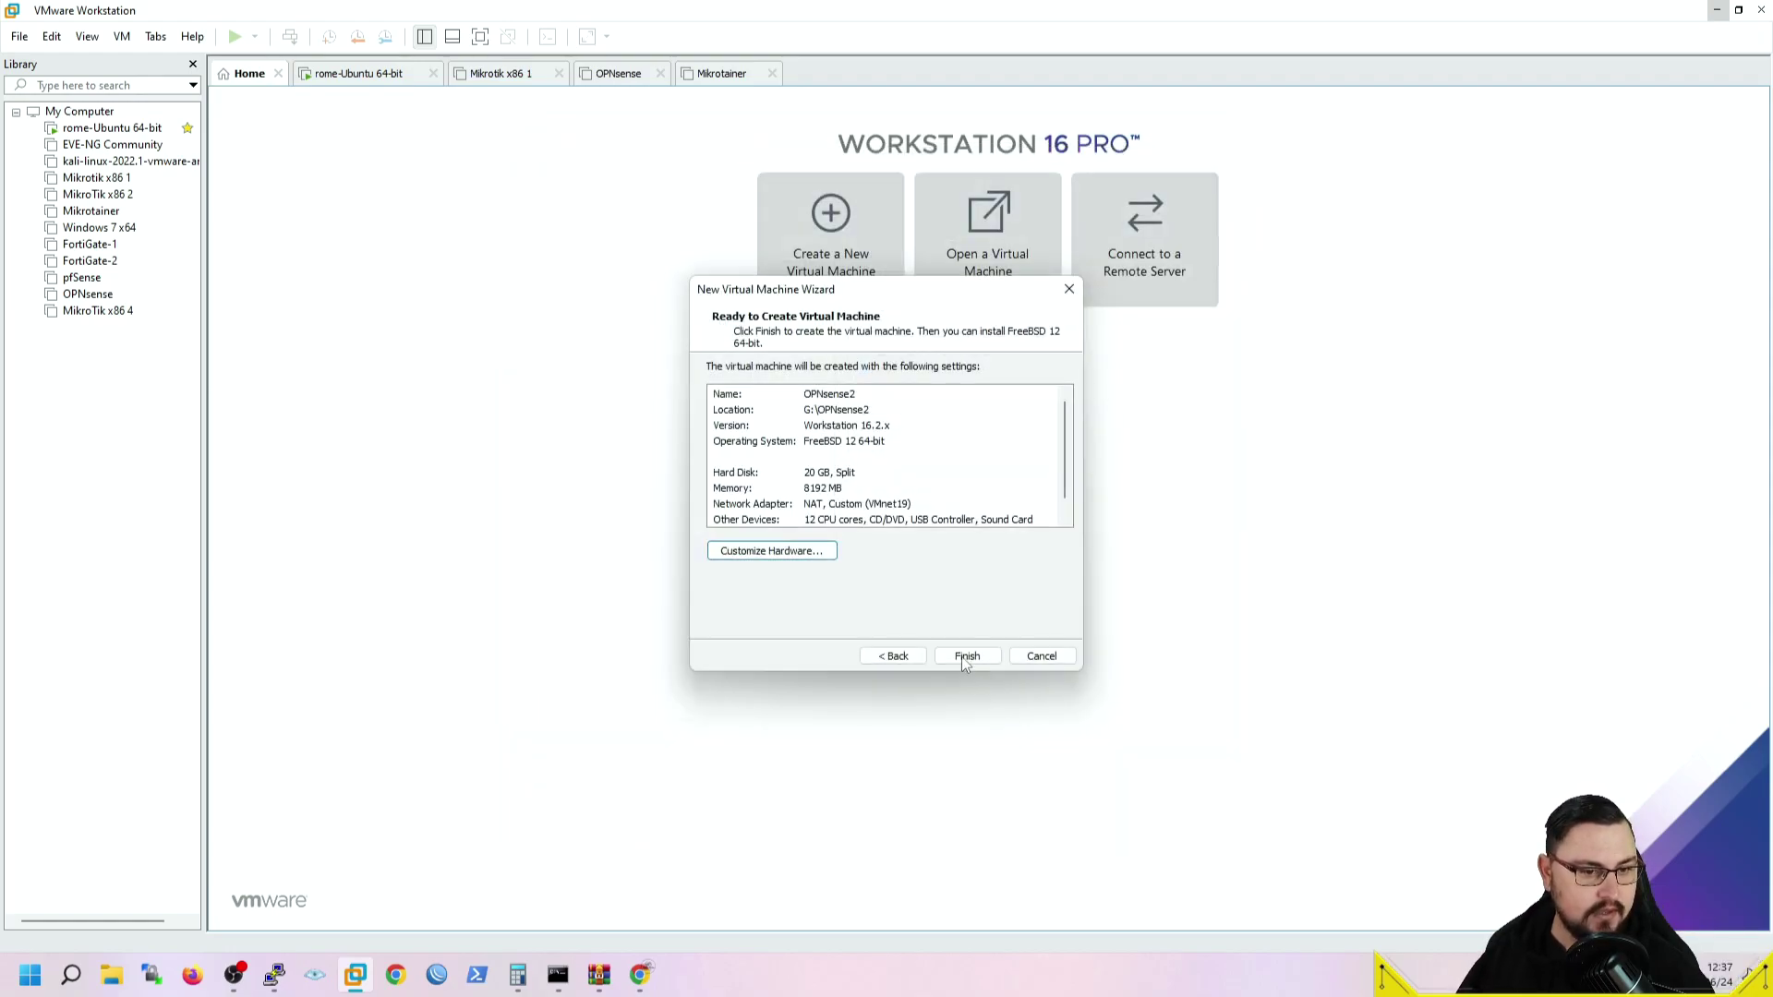
click(963, 659)
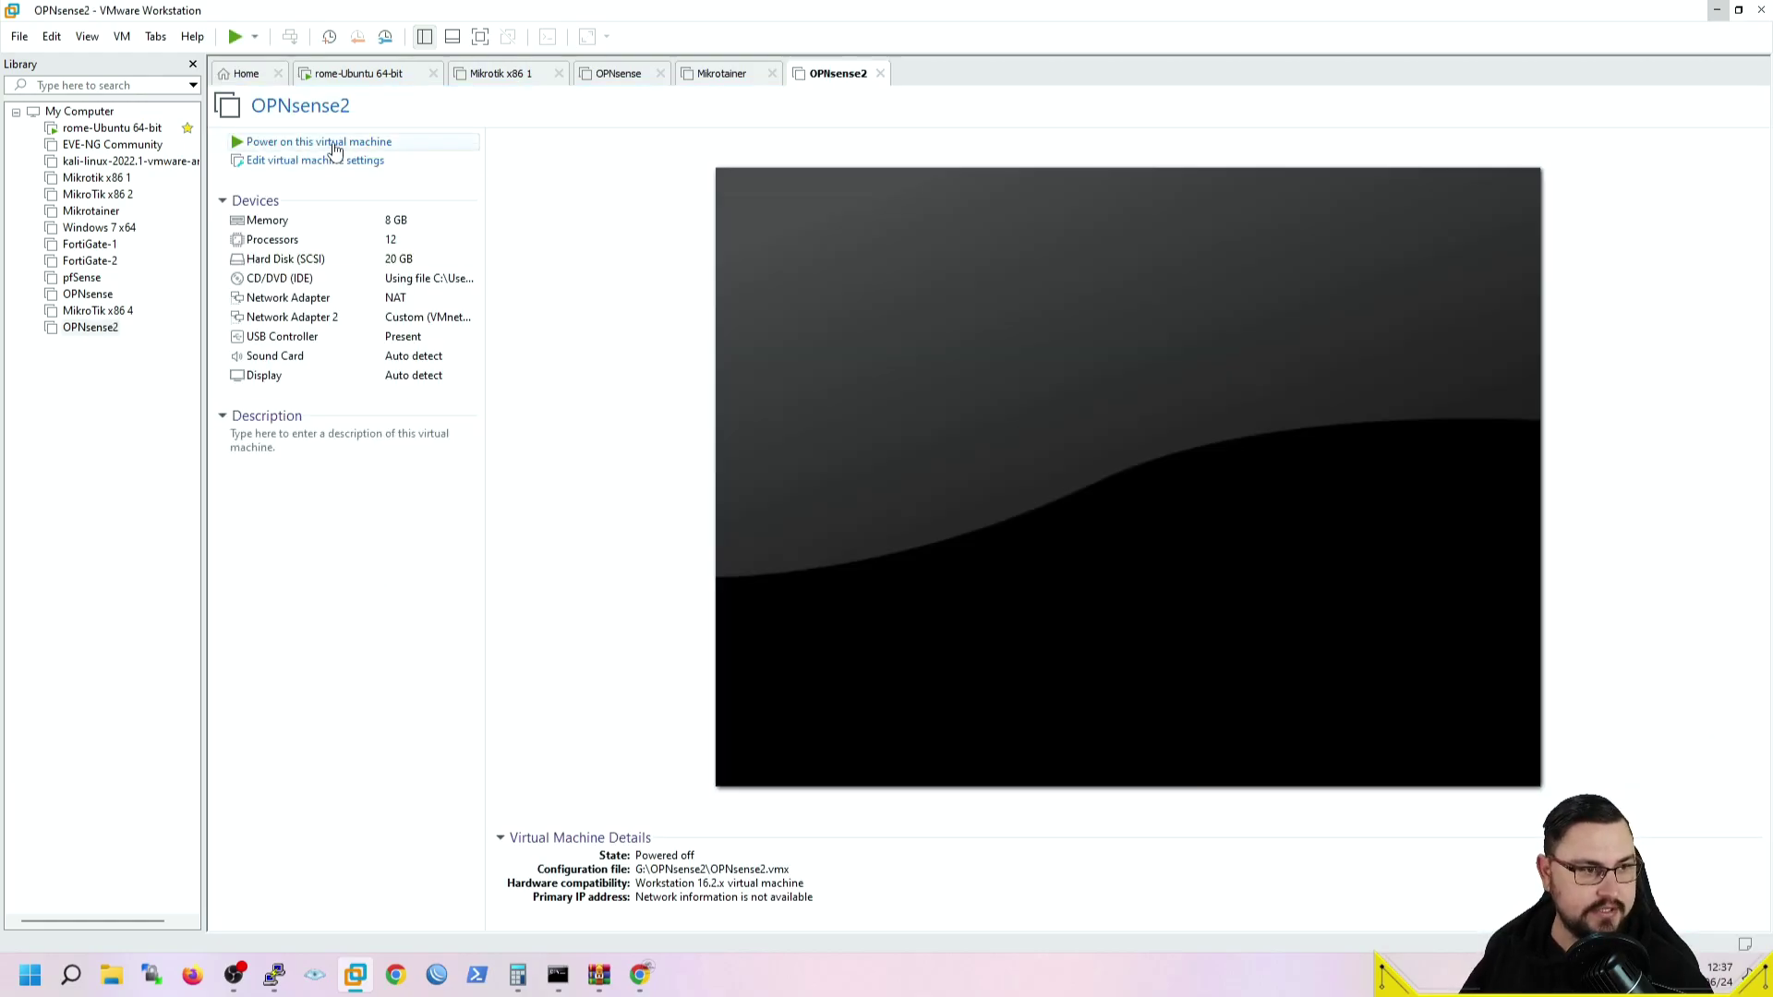
- Power on OPNsense2 and show its console full screen while it boots
click(333, 144)
click(458, 359)
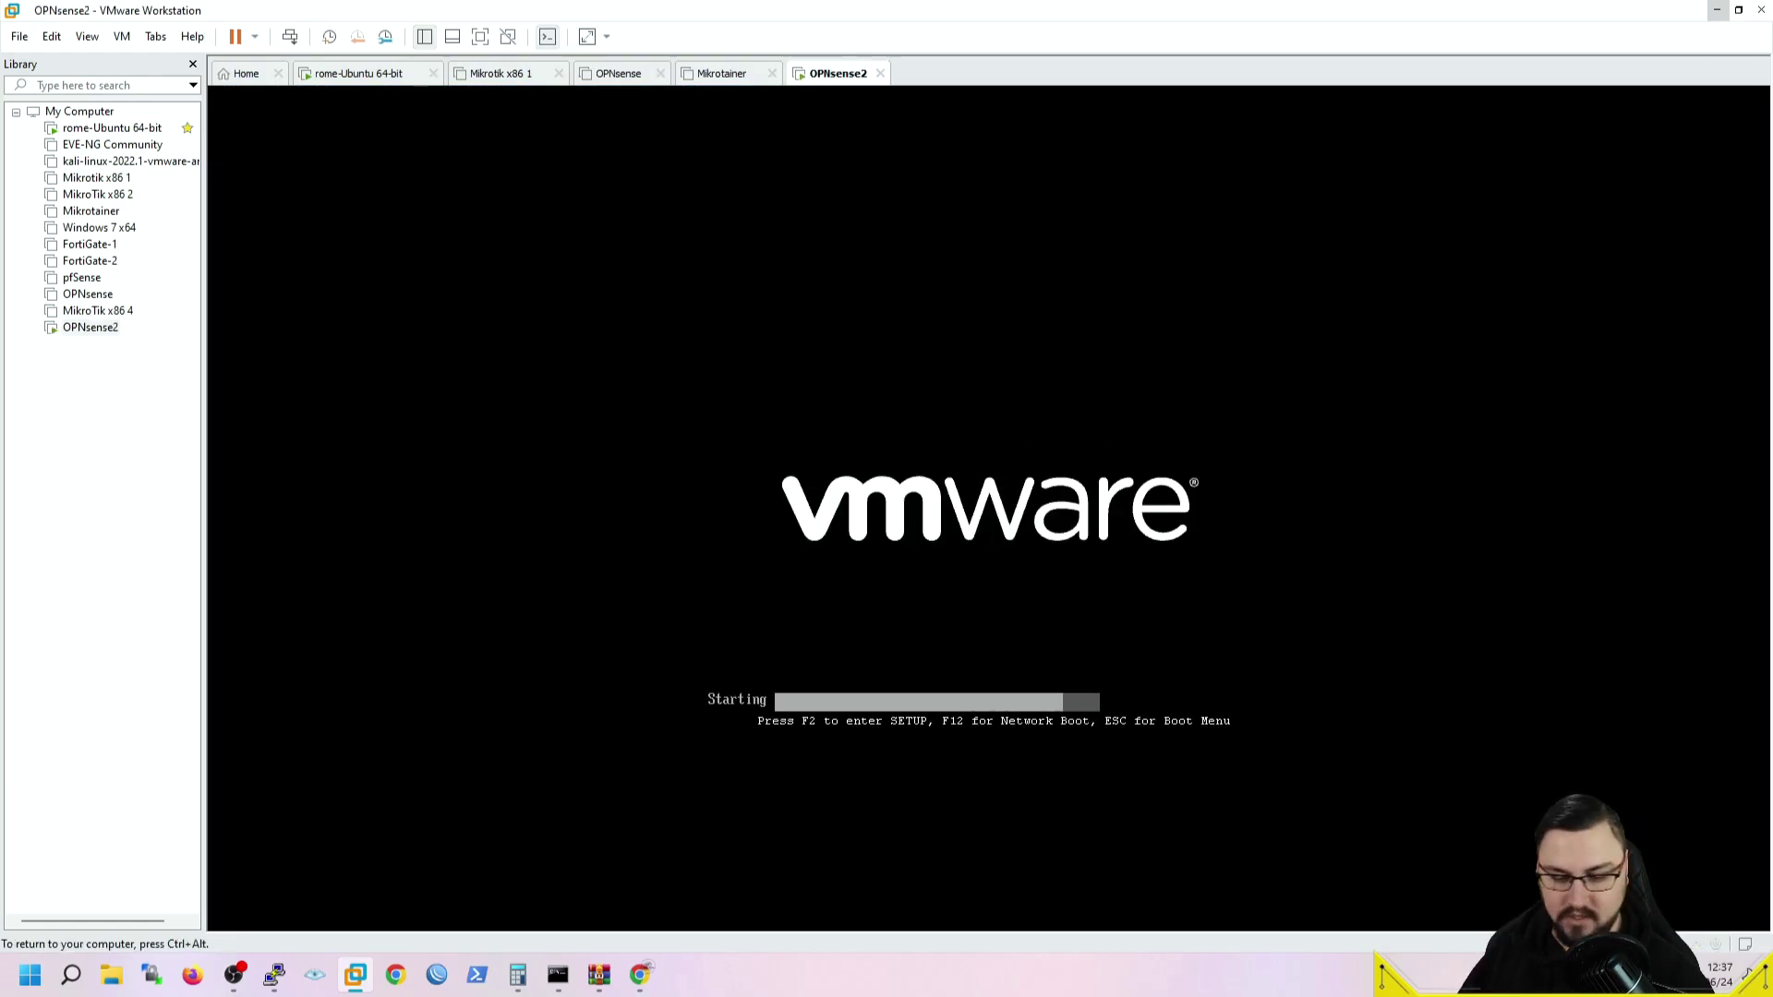
key(ctrl+alt+Return)
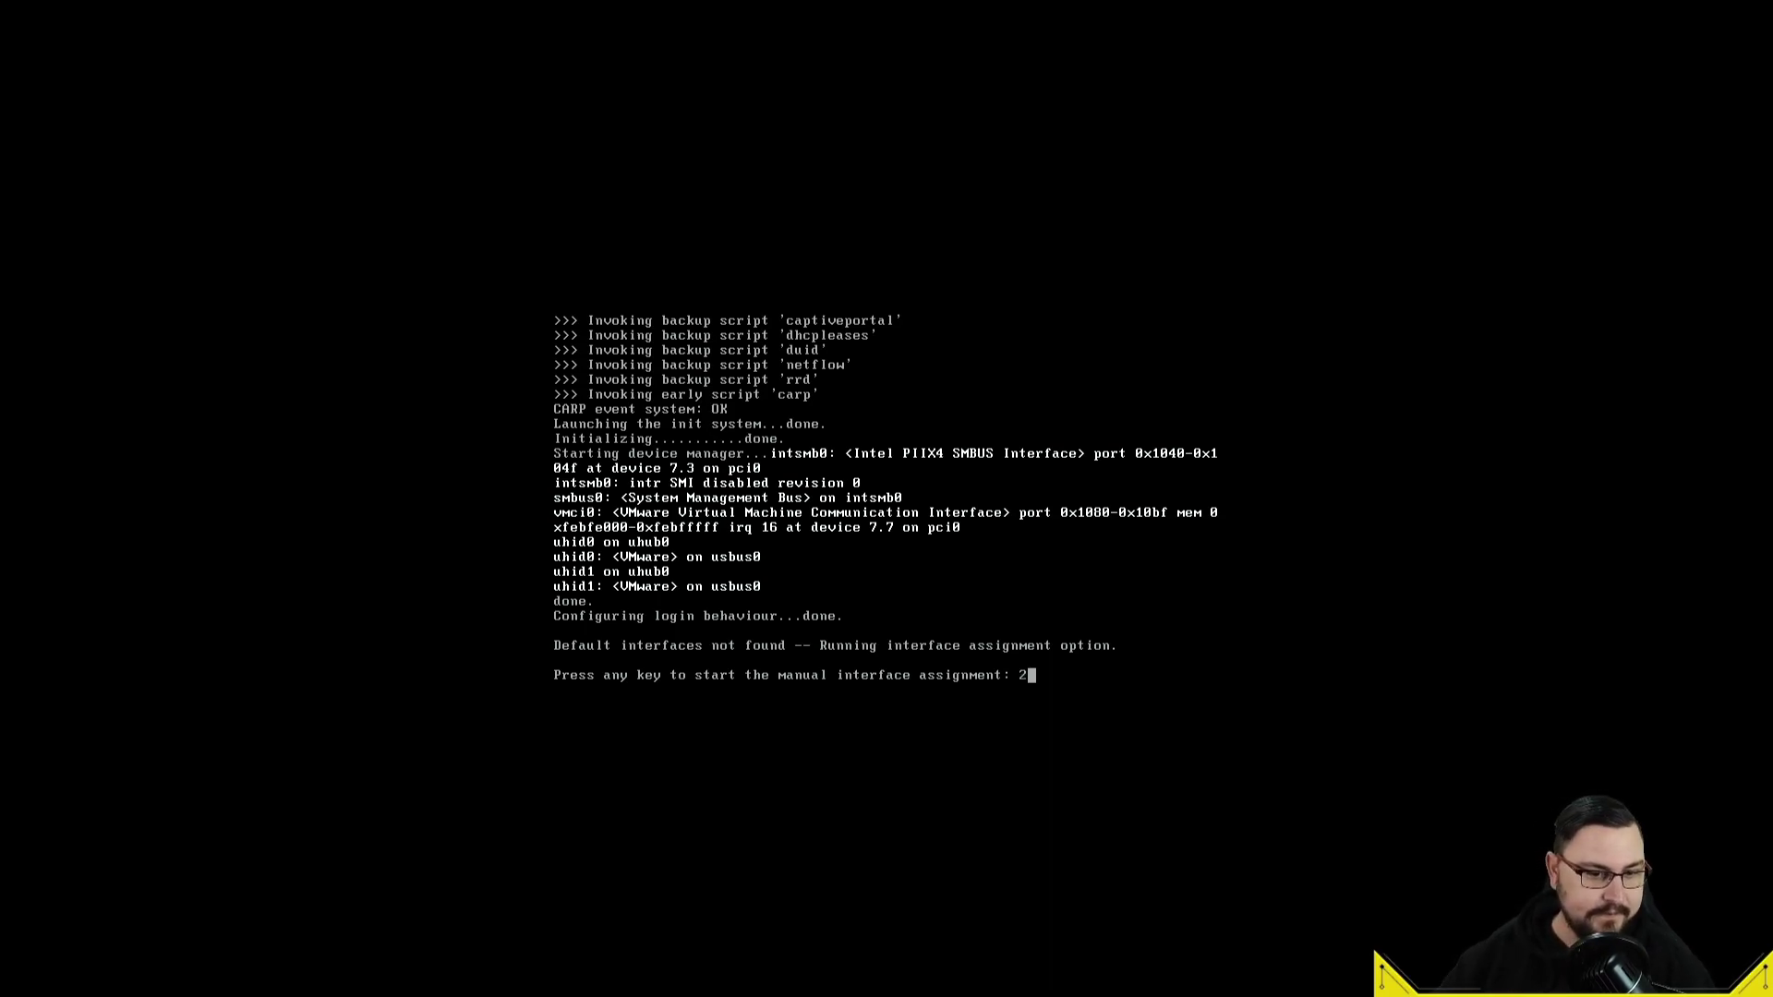
- Start manual interface assignment, declining both LAGGs and VLANs
key(Return)
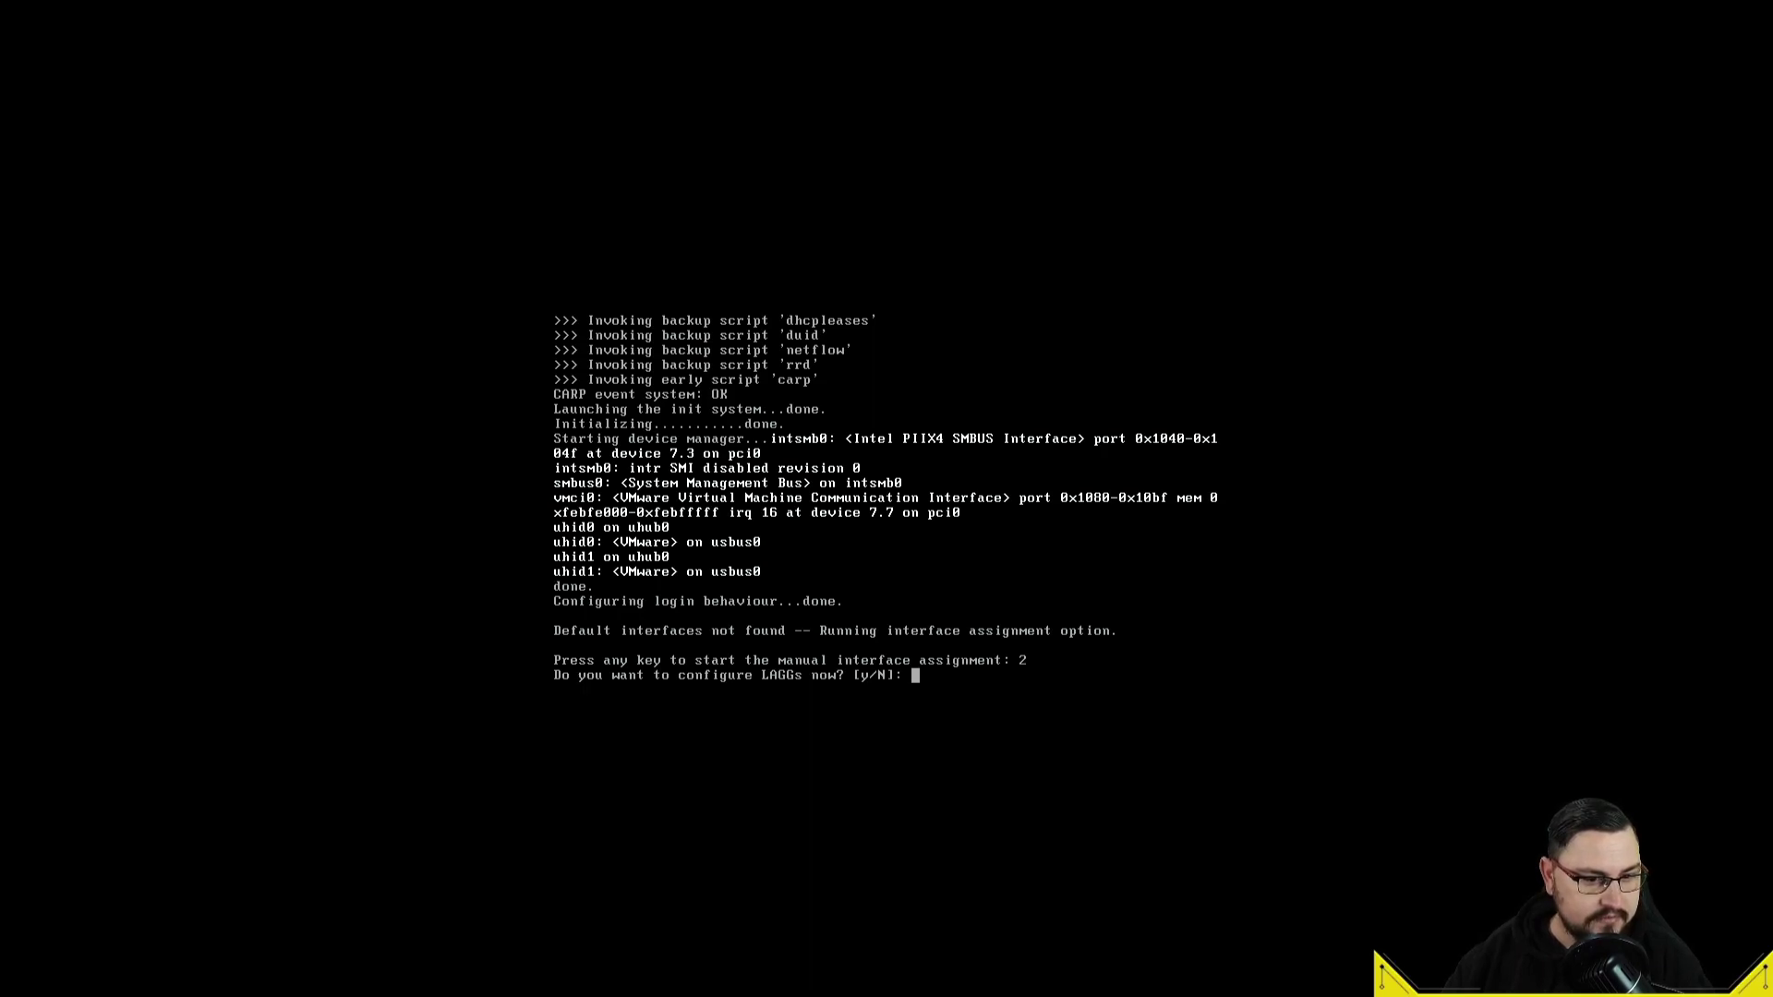
text(n)
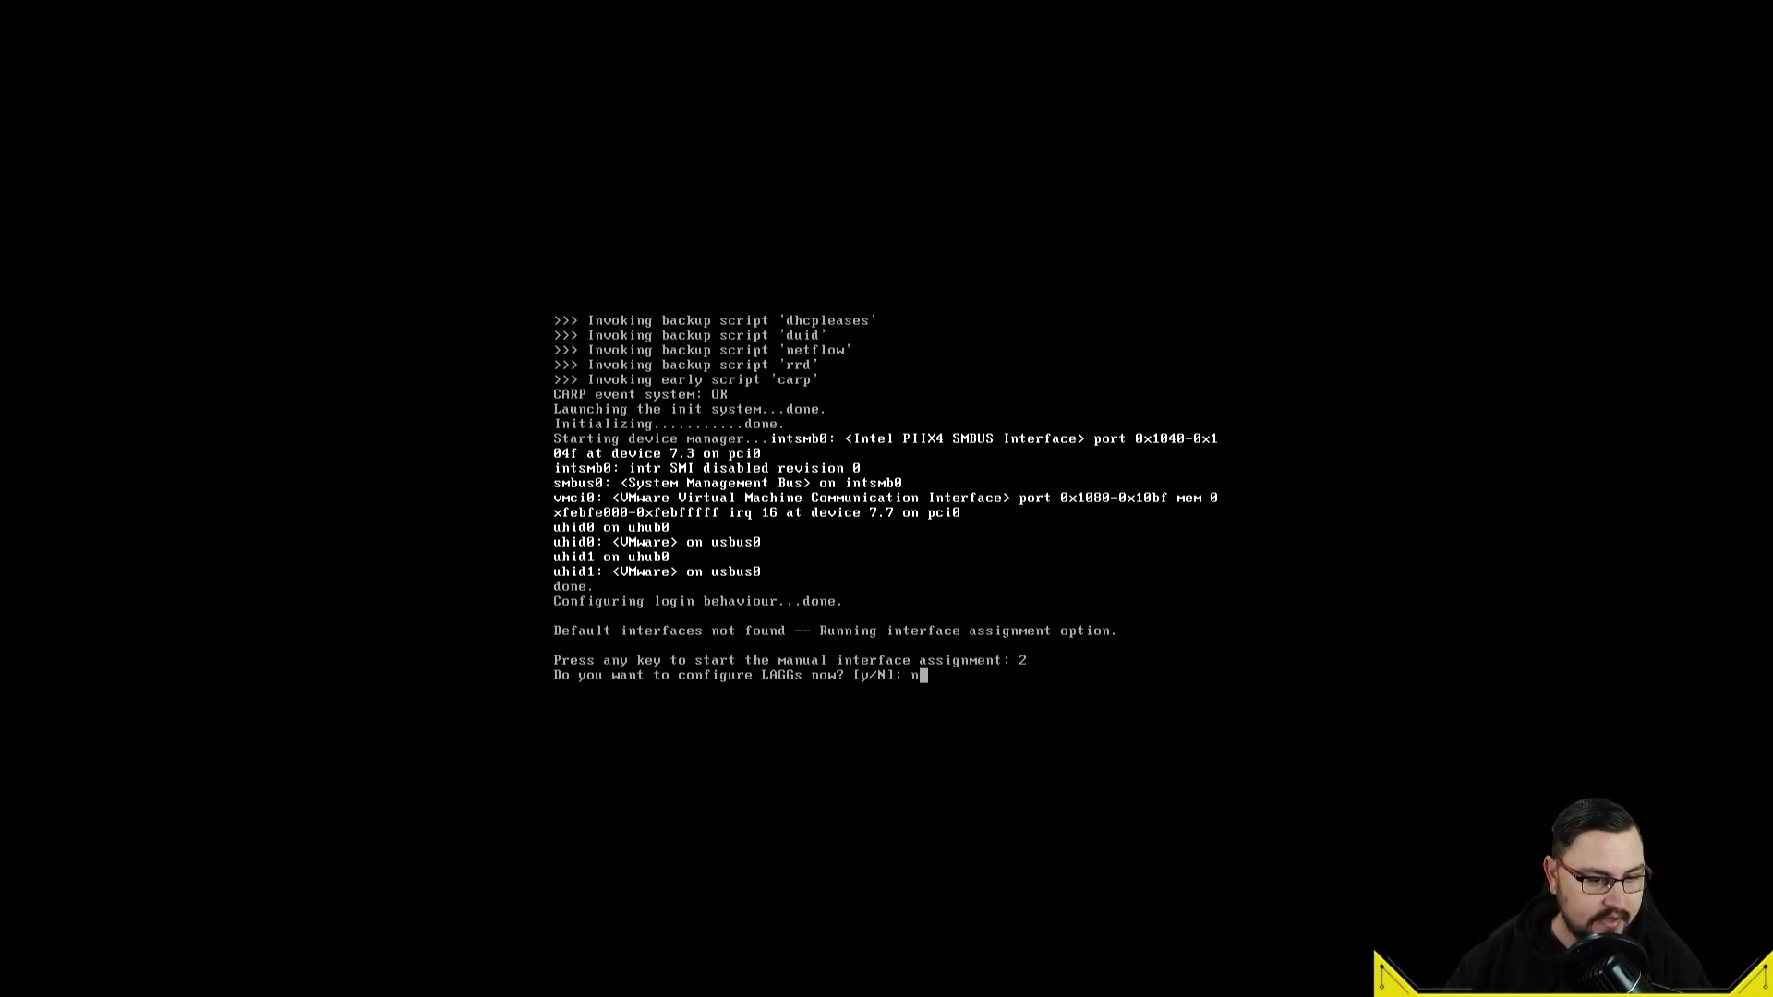
key(Return)
text(n)
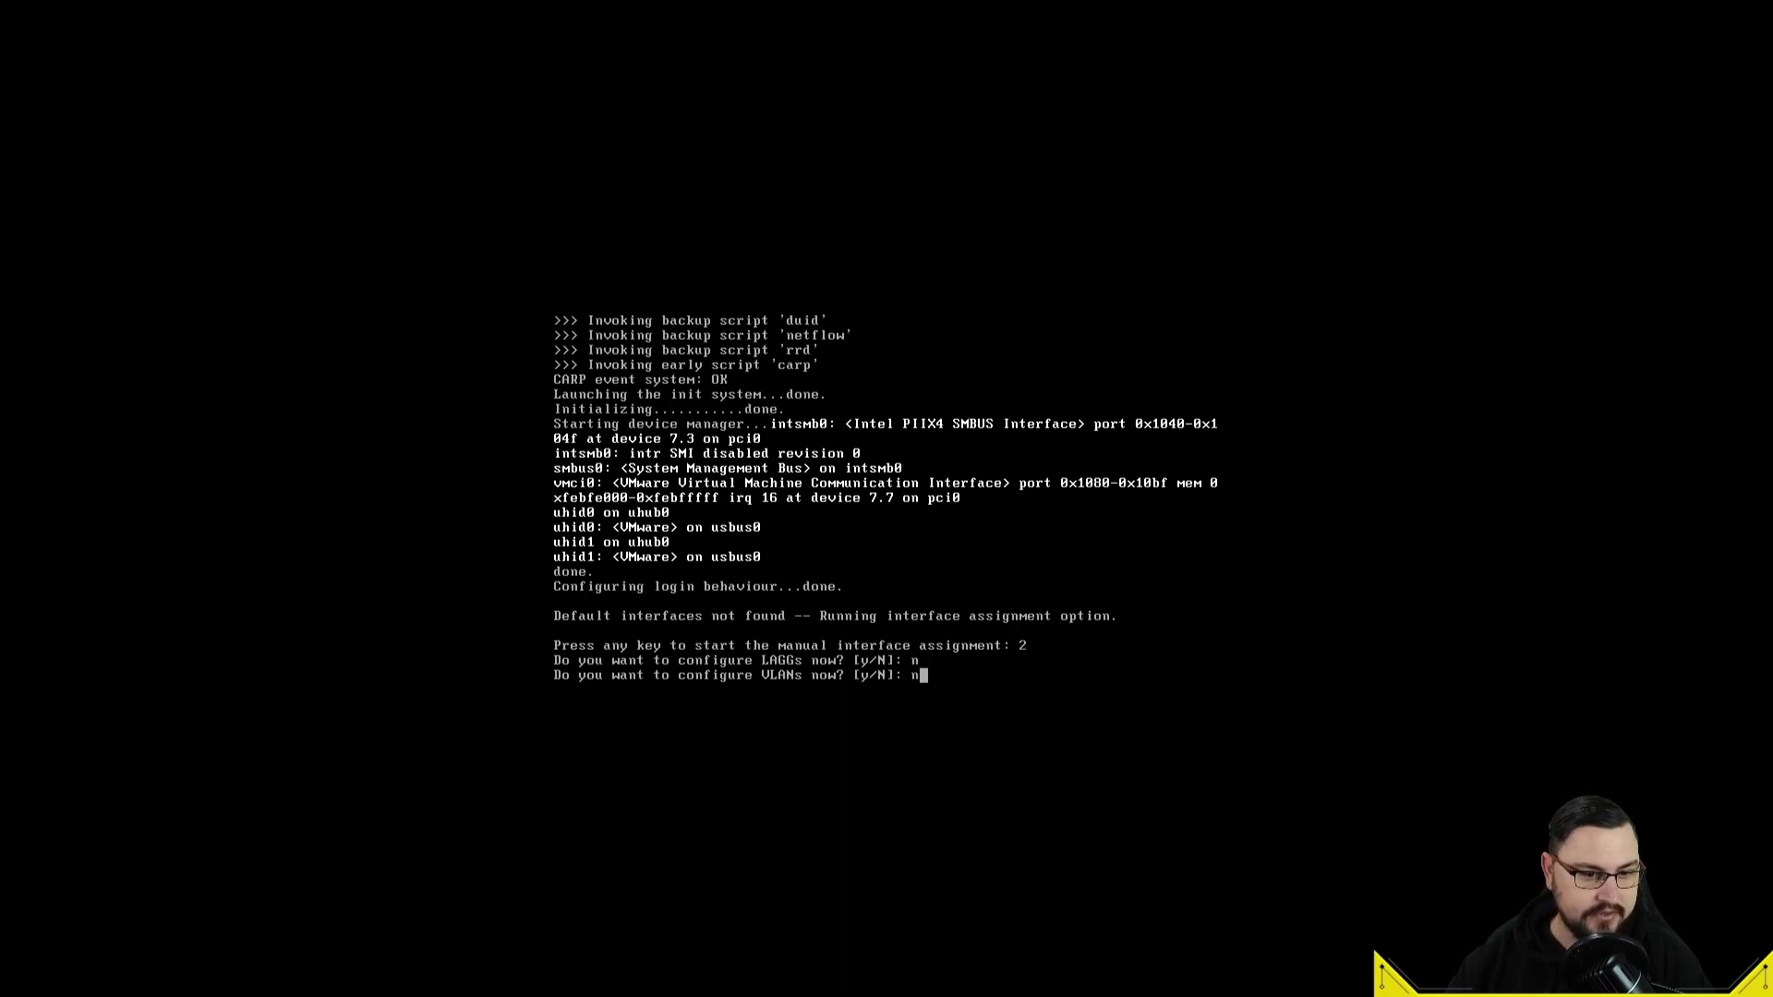
key(Return)
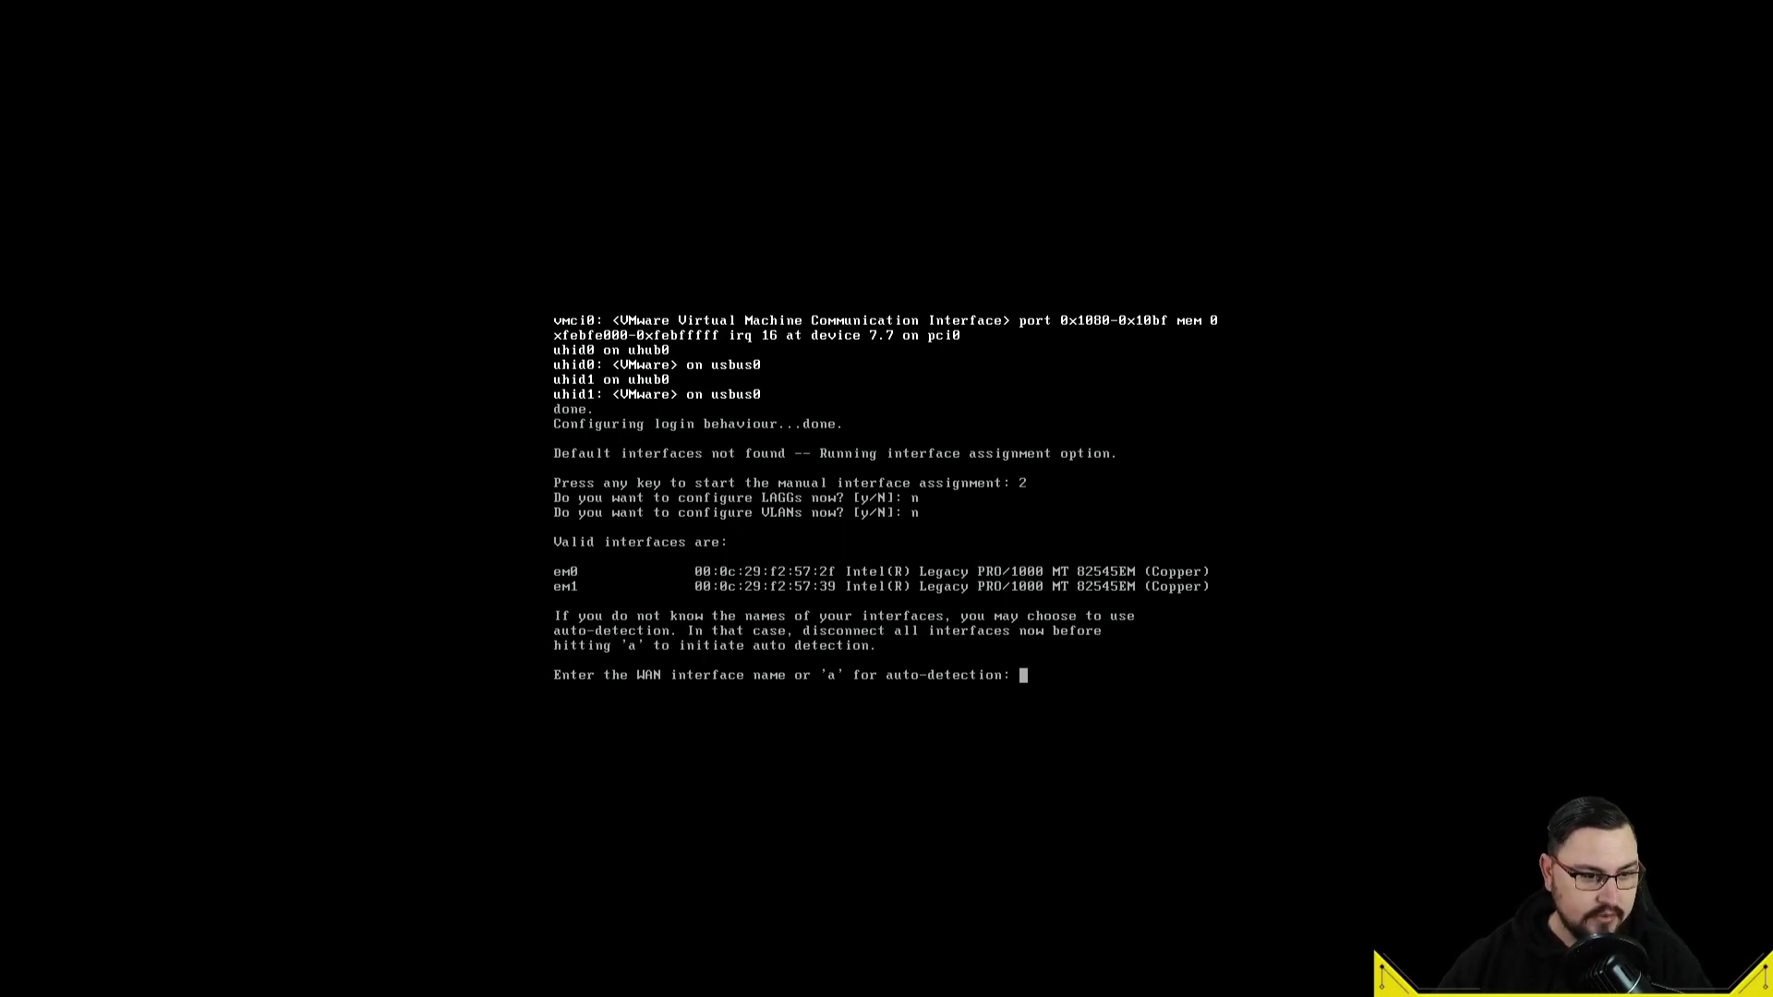
- Assign em0 as WAN and em1 as LAN, skip optional interfaces, and confirm
text(em0)
key(Return)
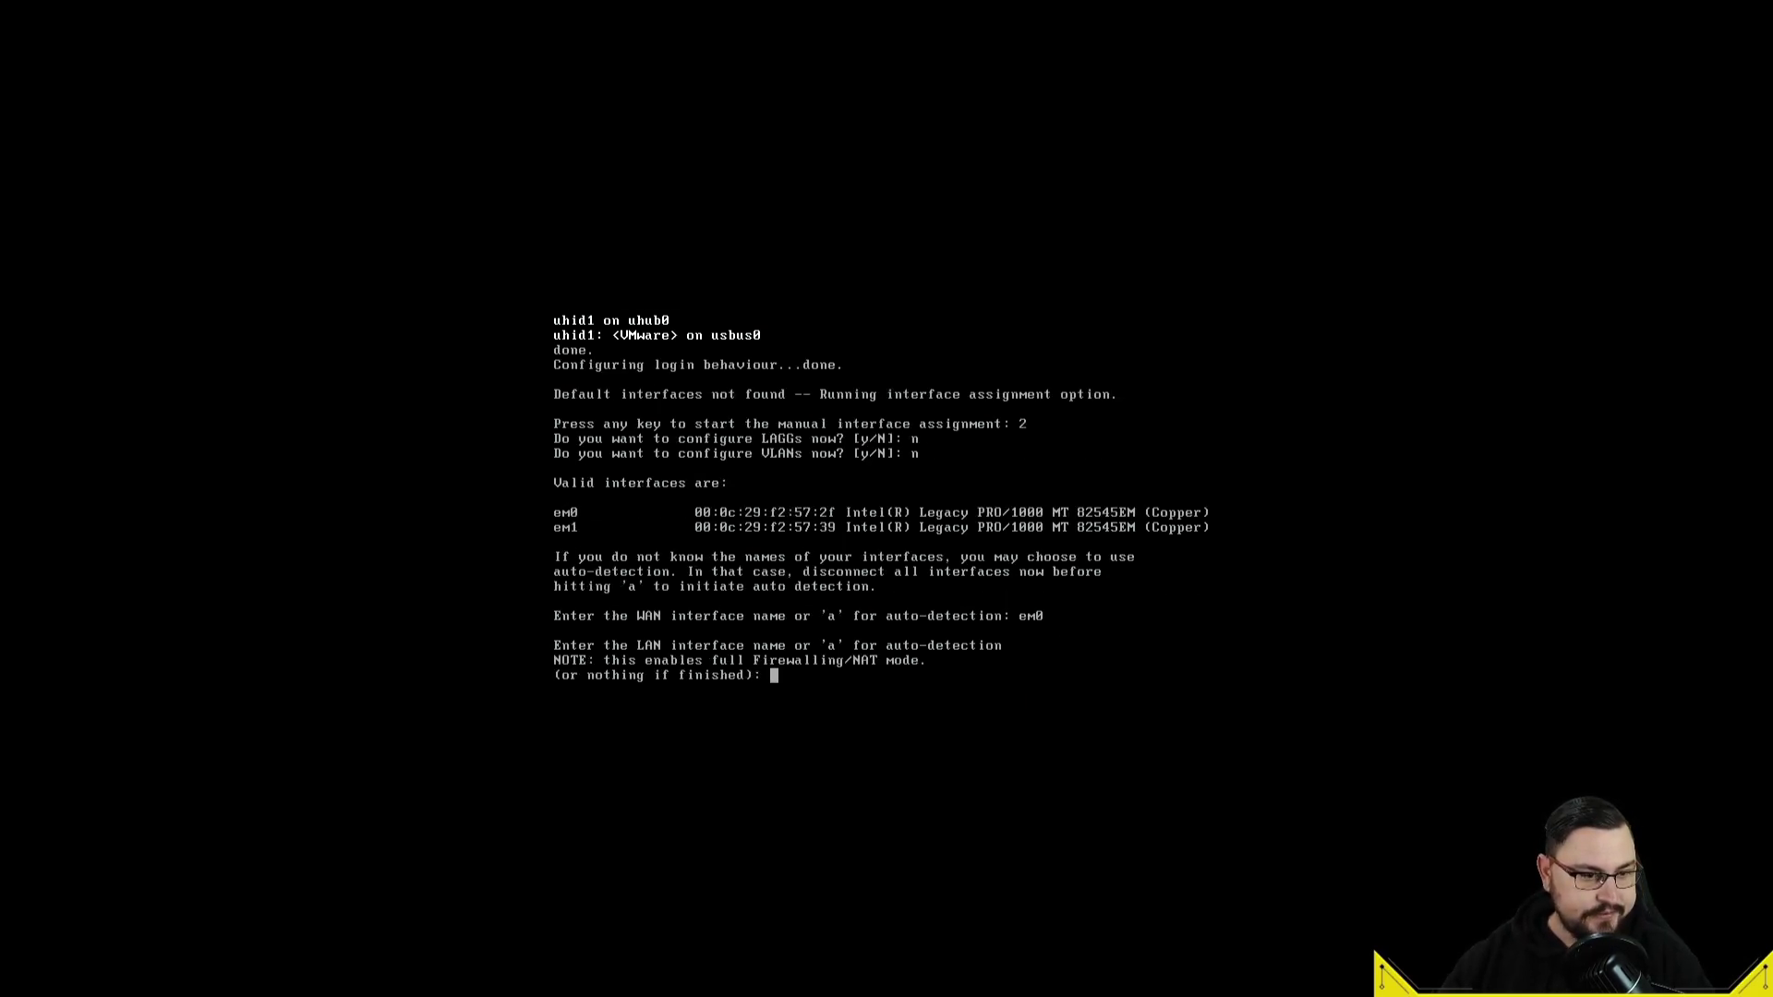
text(e)
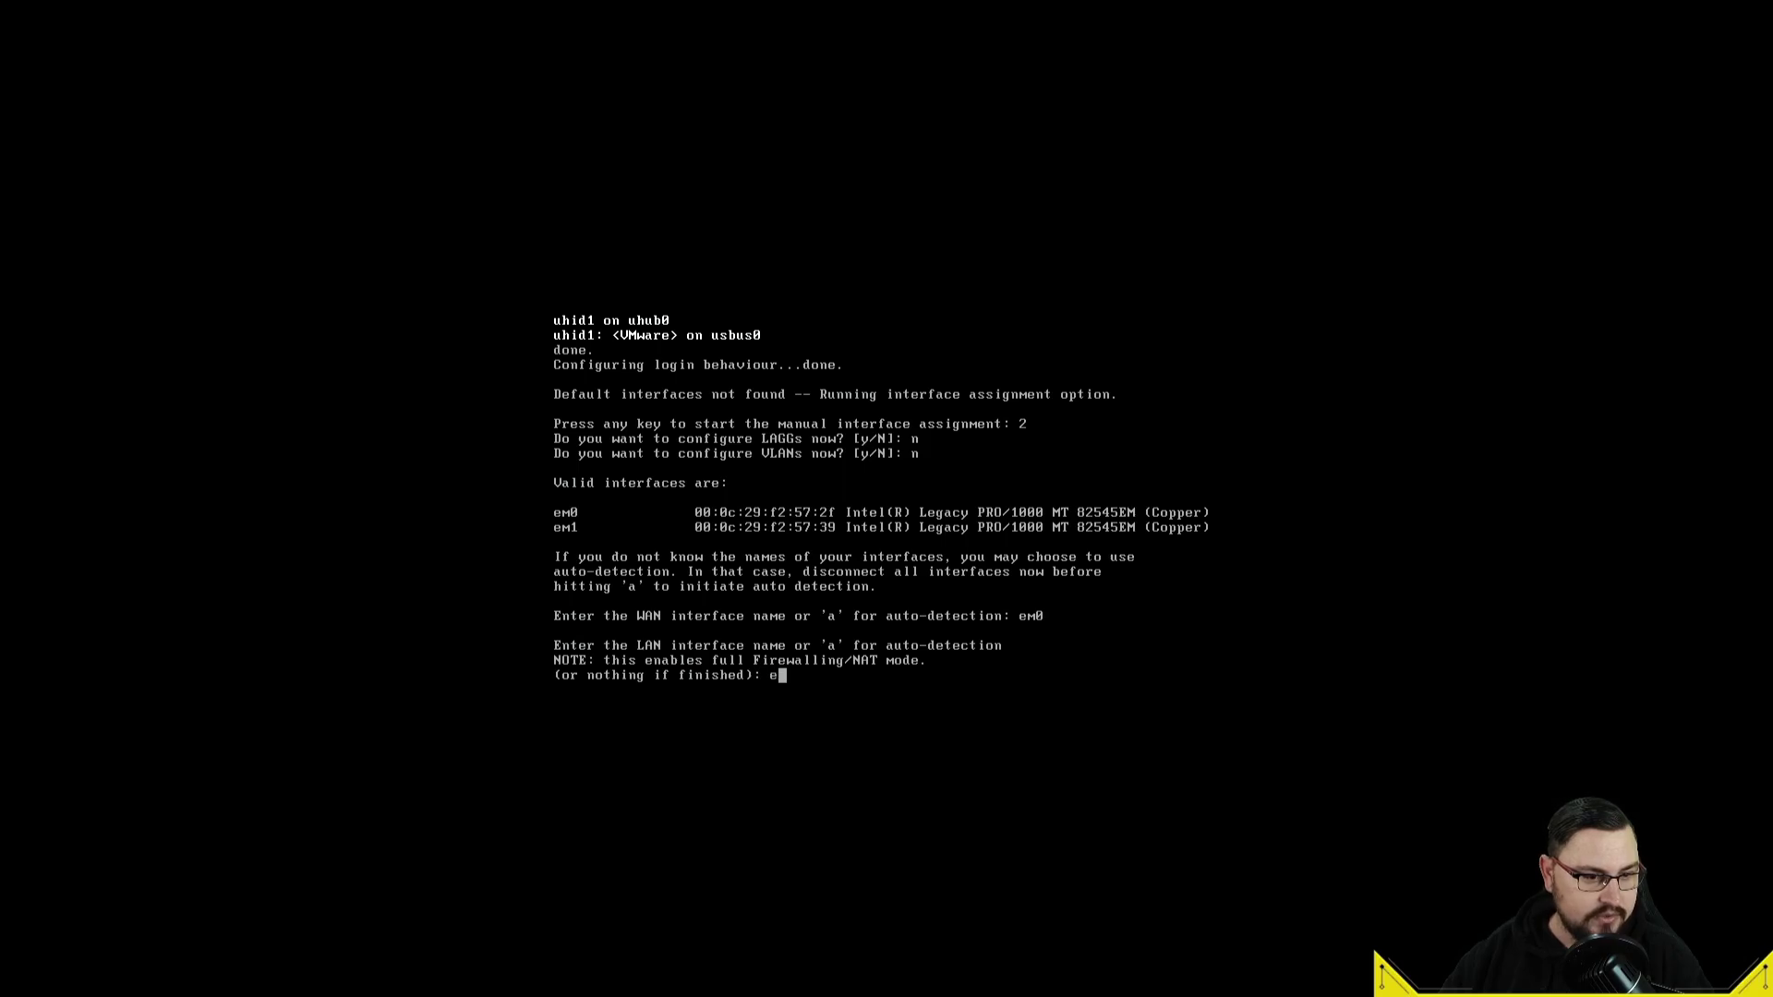
text(m1)
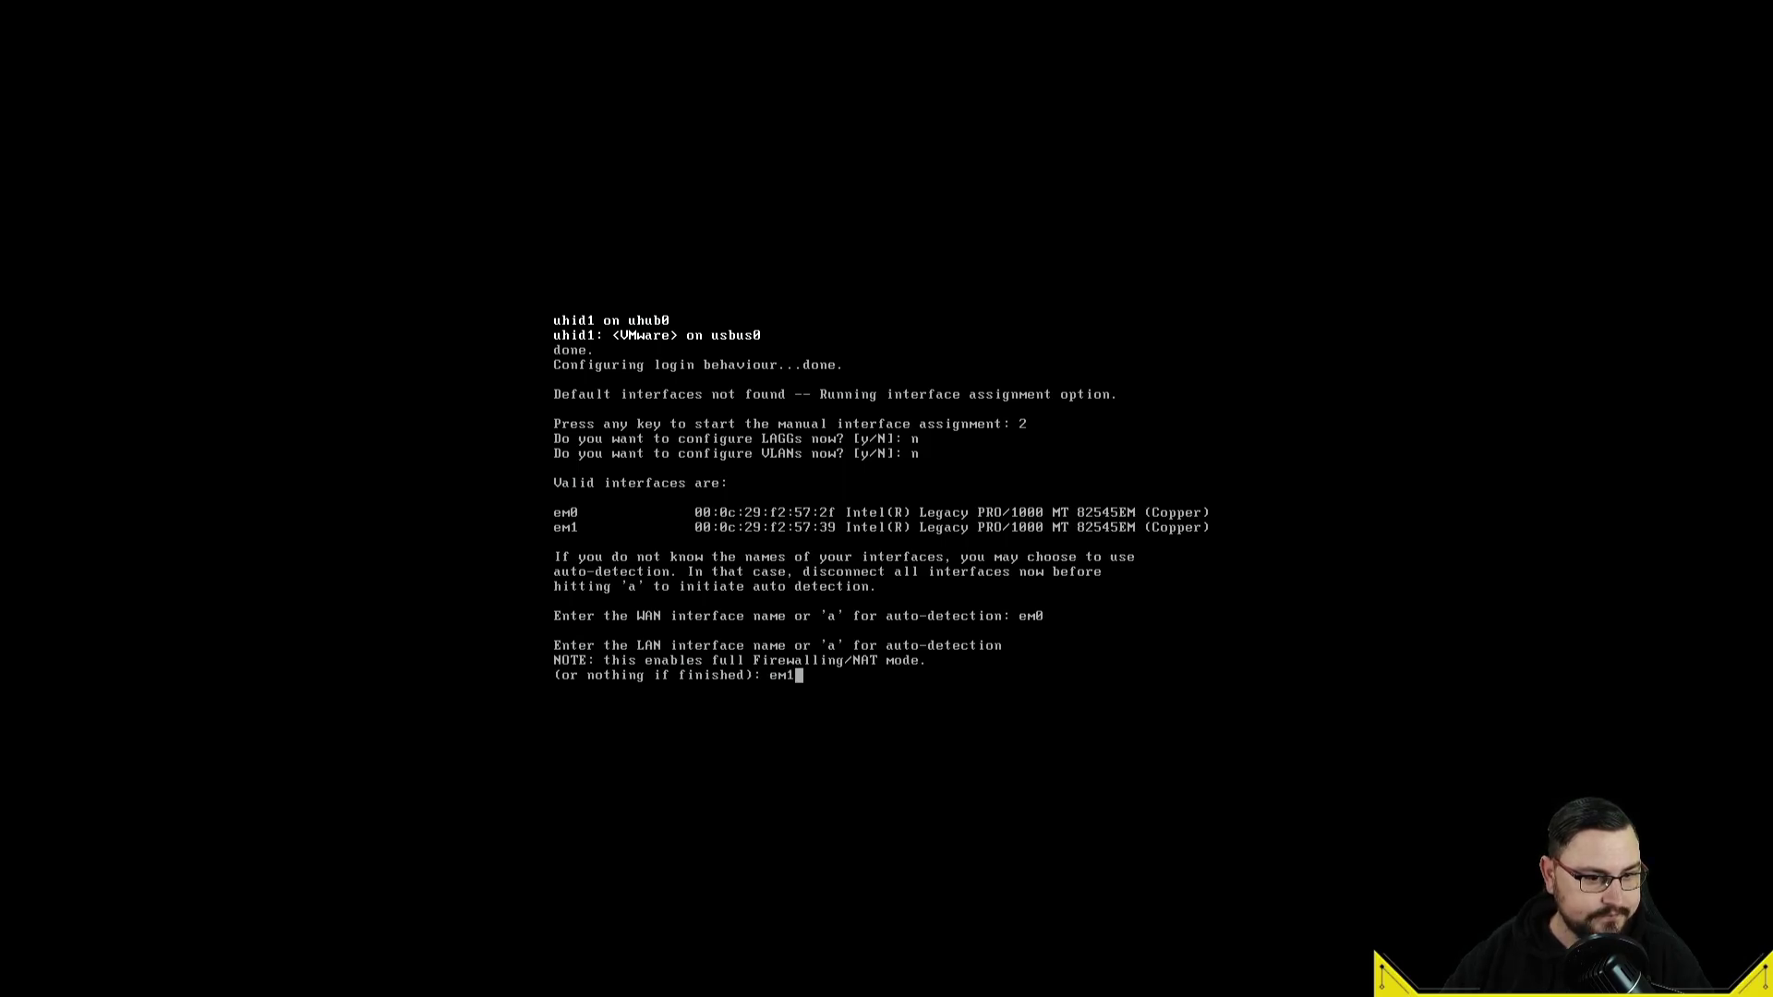
key(Return)
key(Return)
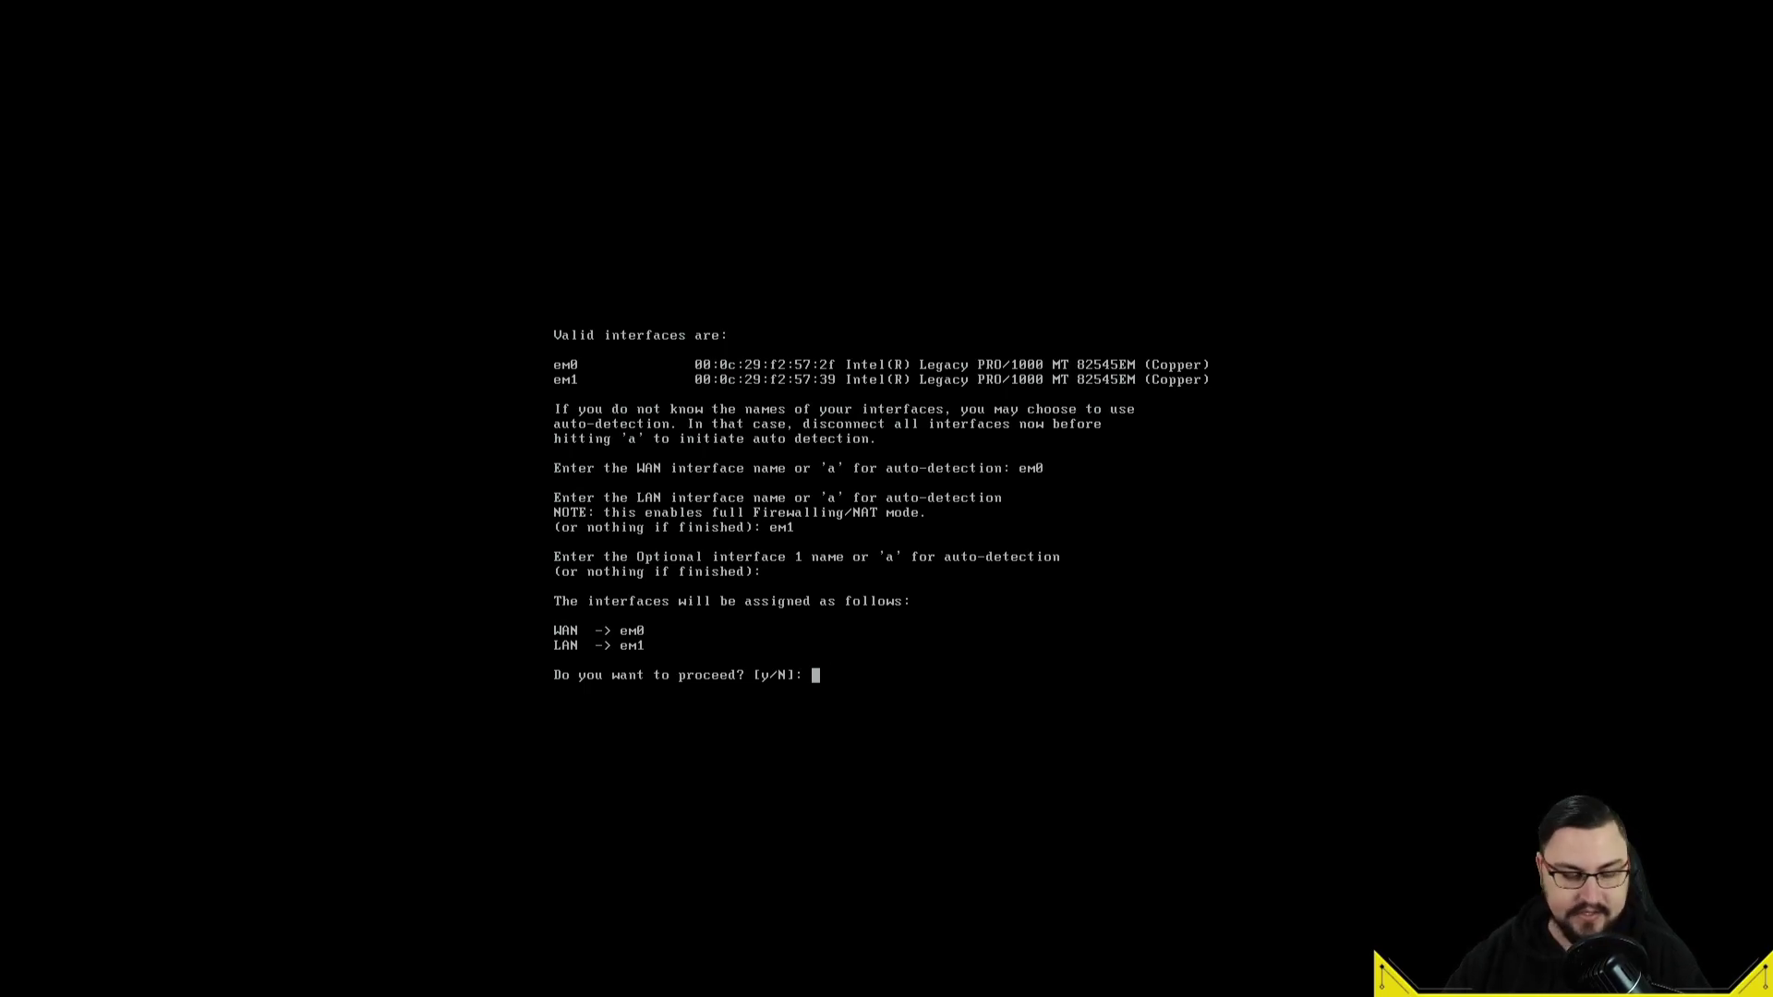
text(y)
key(Return)
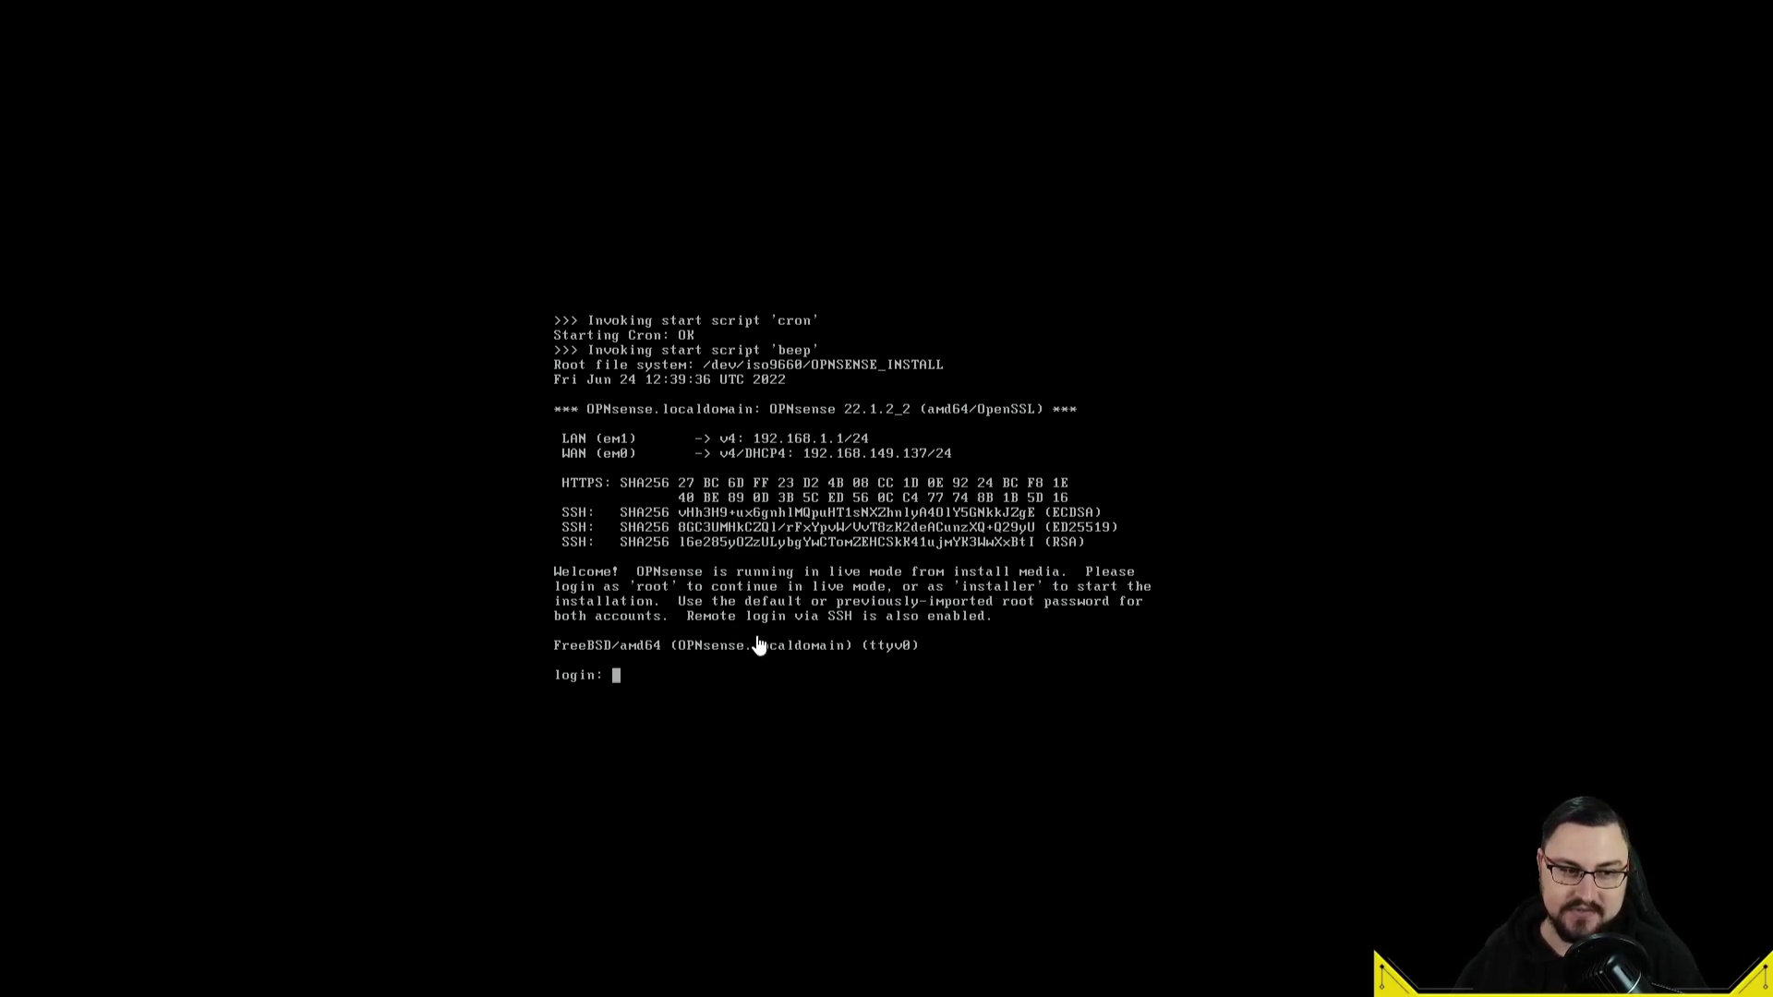
- Log in at the console as 'installer' with the installer password
click(891, 605)
text(installer)
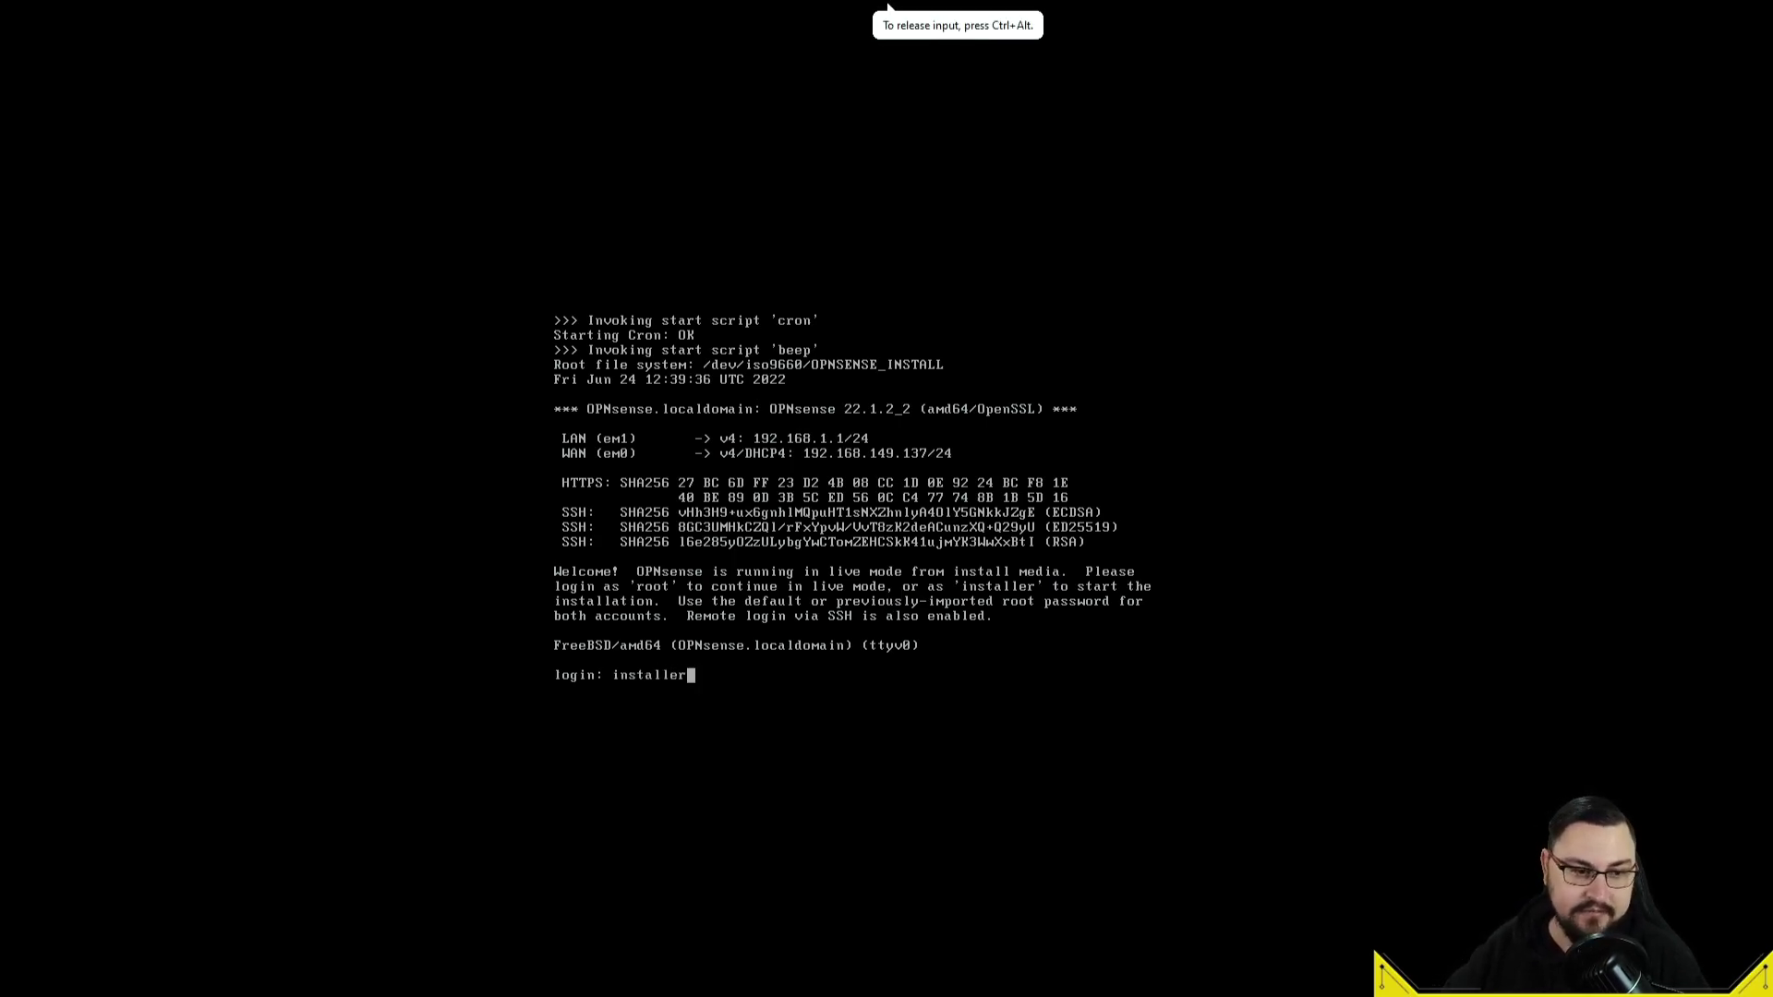
key(Return)
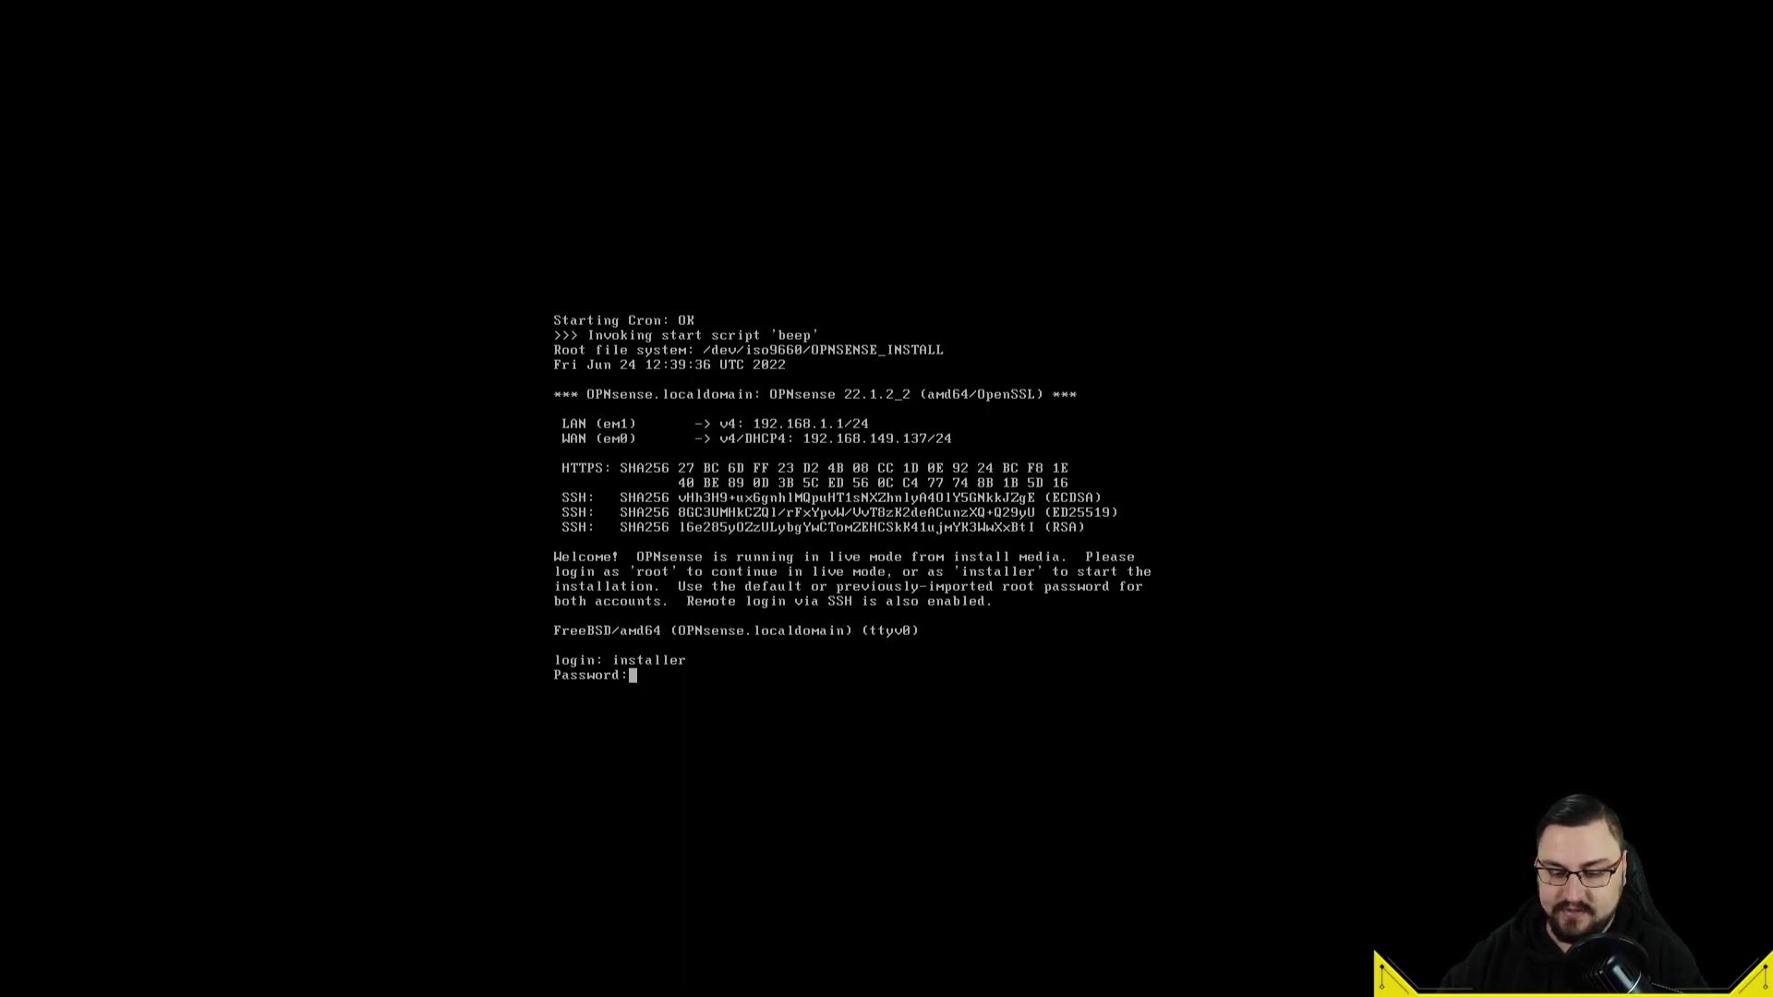
key(Return)
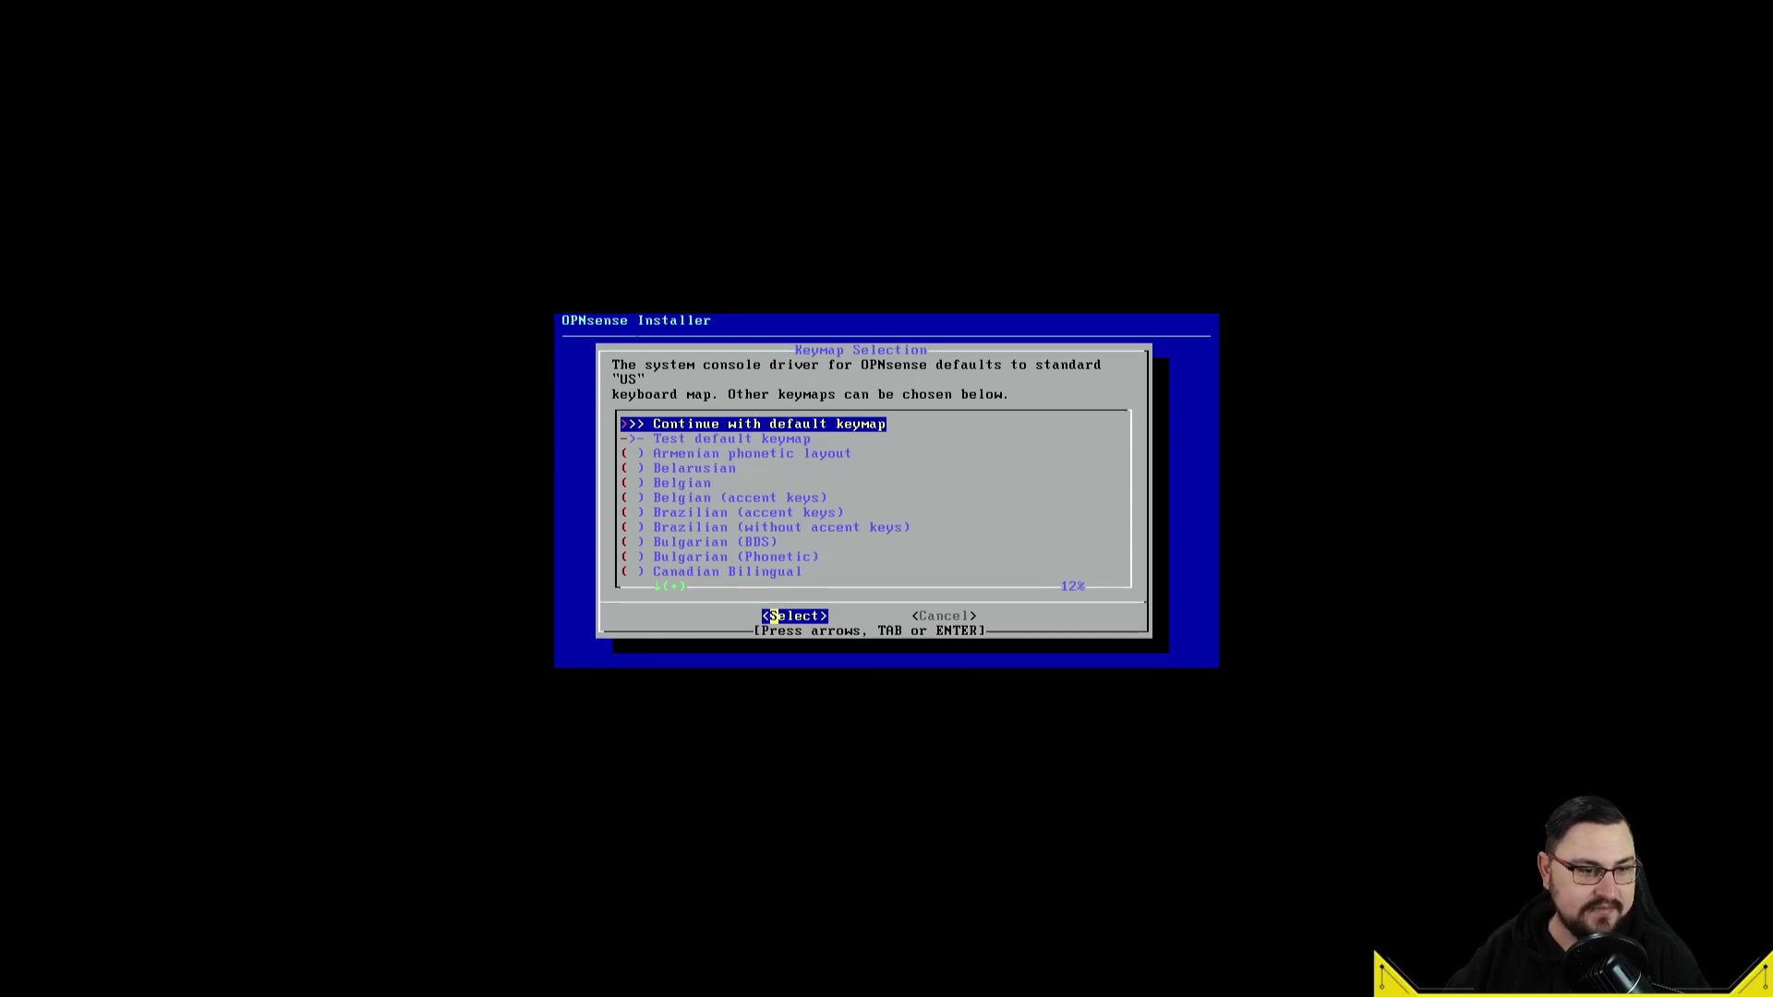
- Keep the default keymap and choose Install (ZFS)
key(Return)
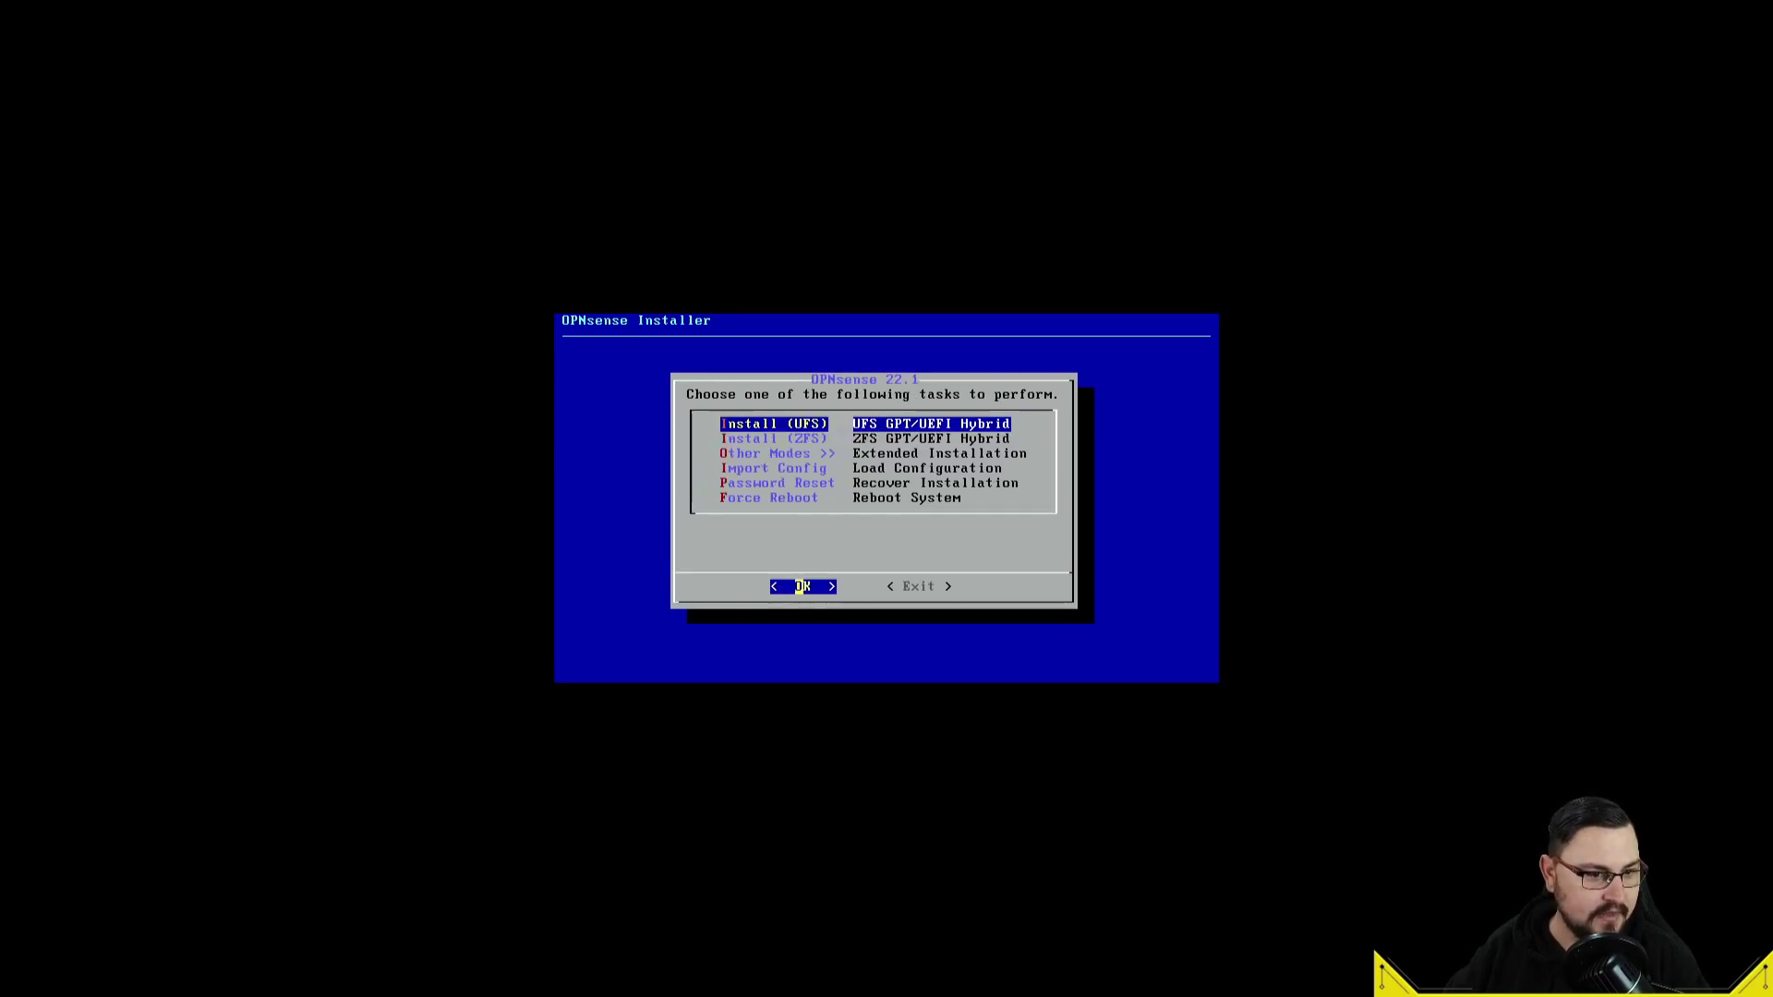
key(Down)
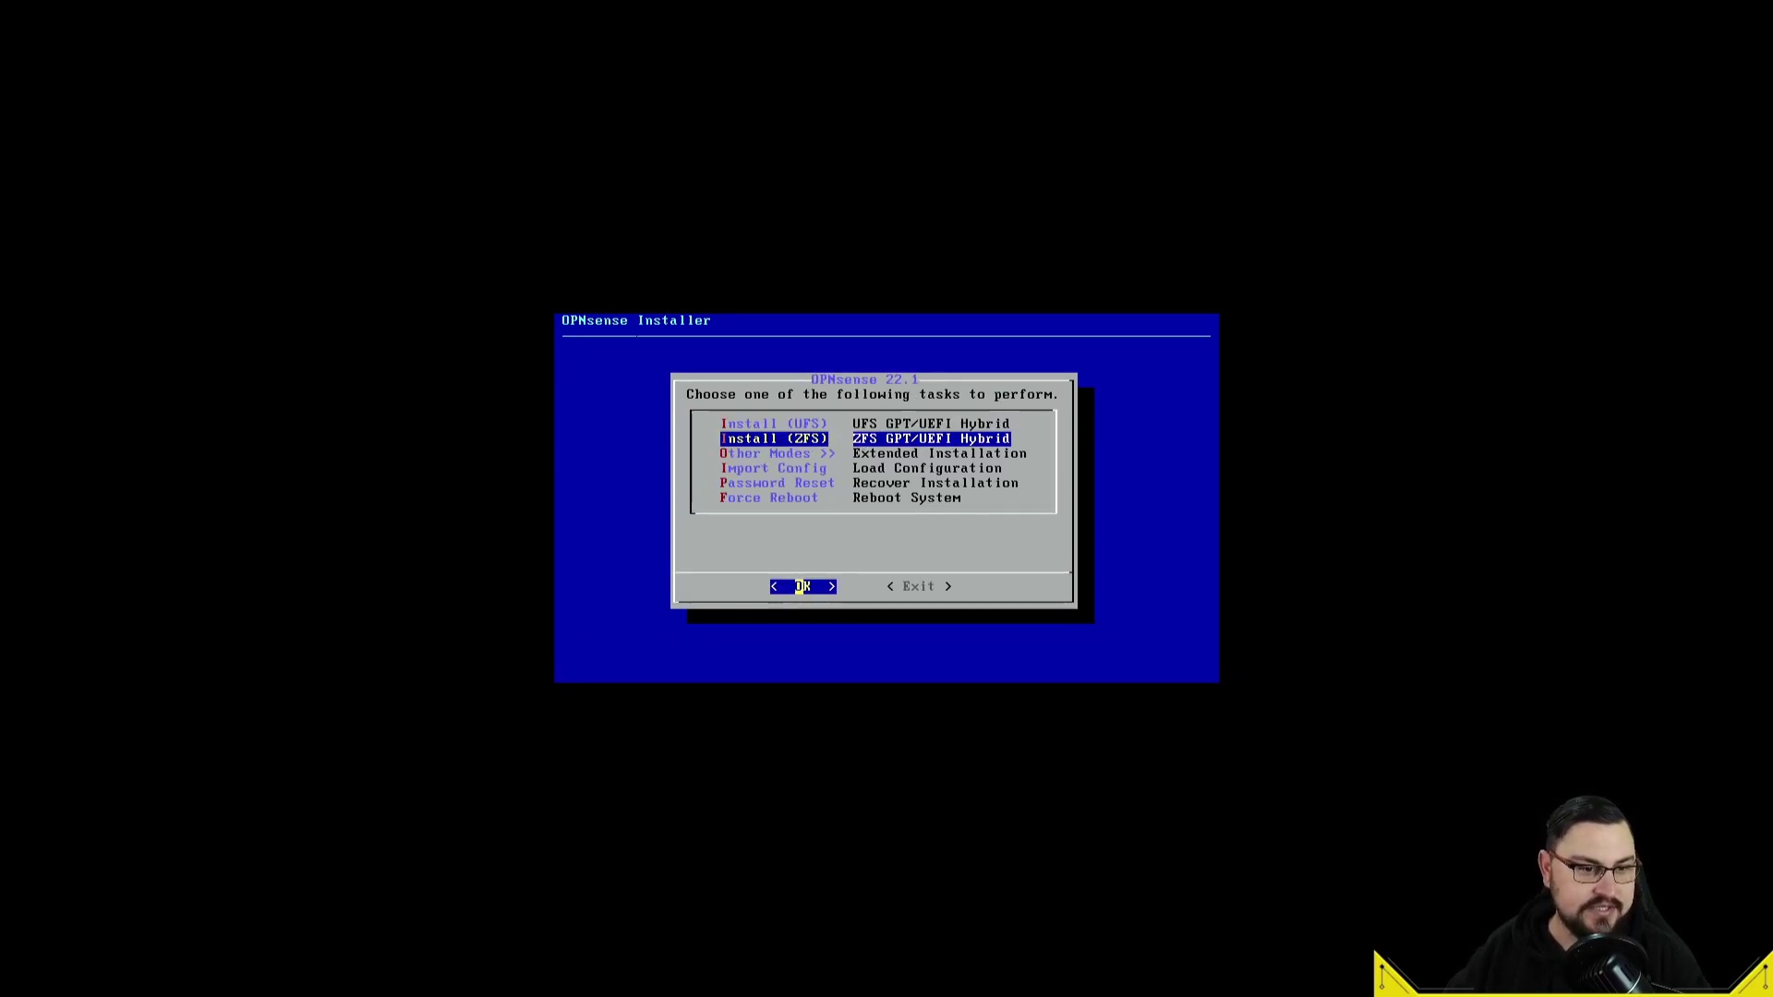
key(Up)
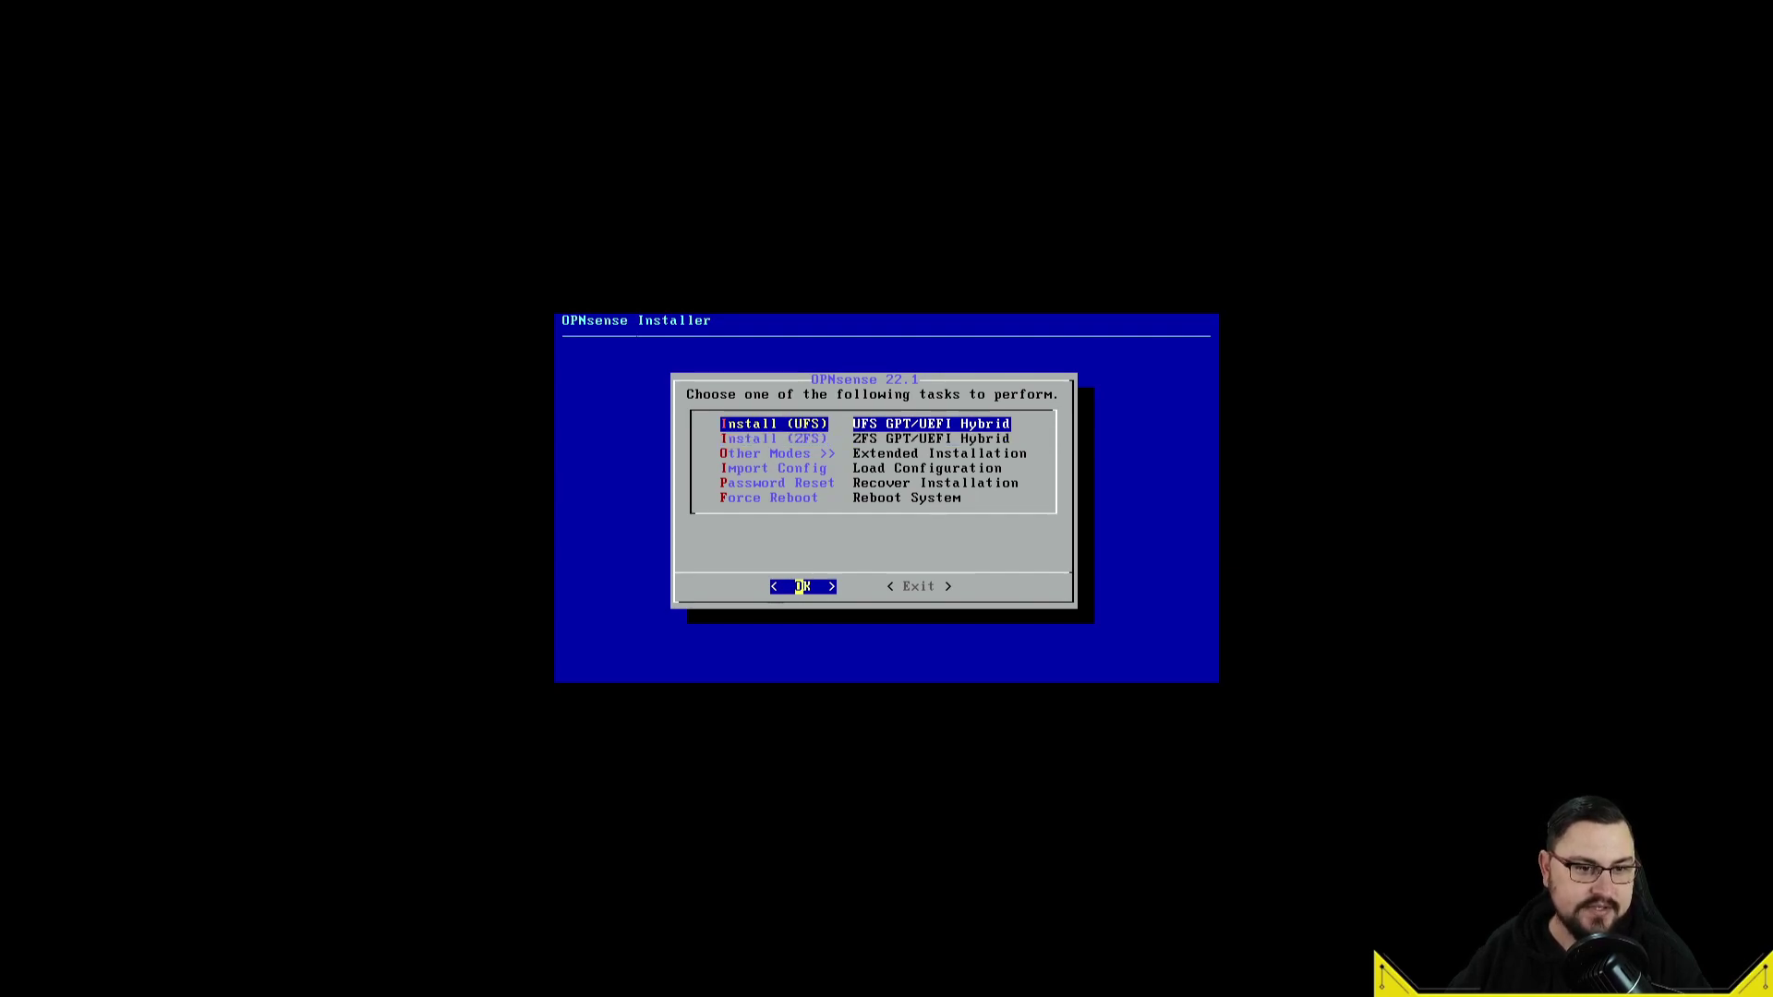
key(Down)
key(Up)
key(Down)
key(Up)
key(Down)
key(Return)
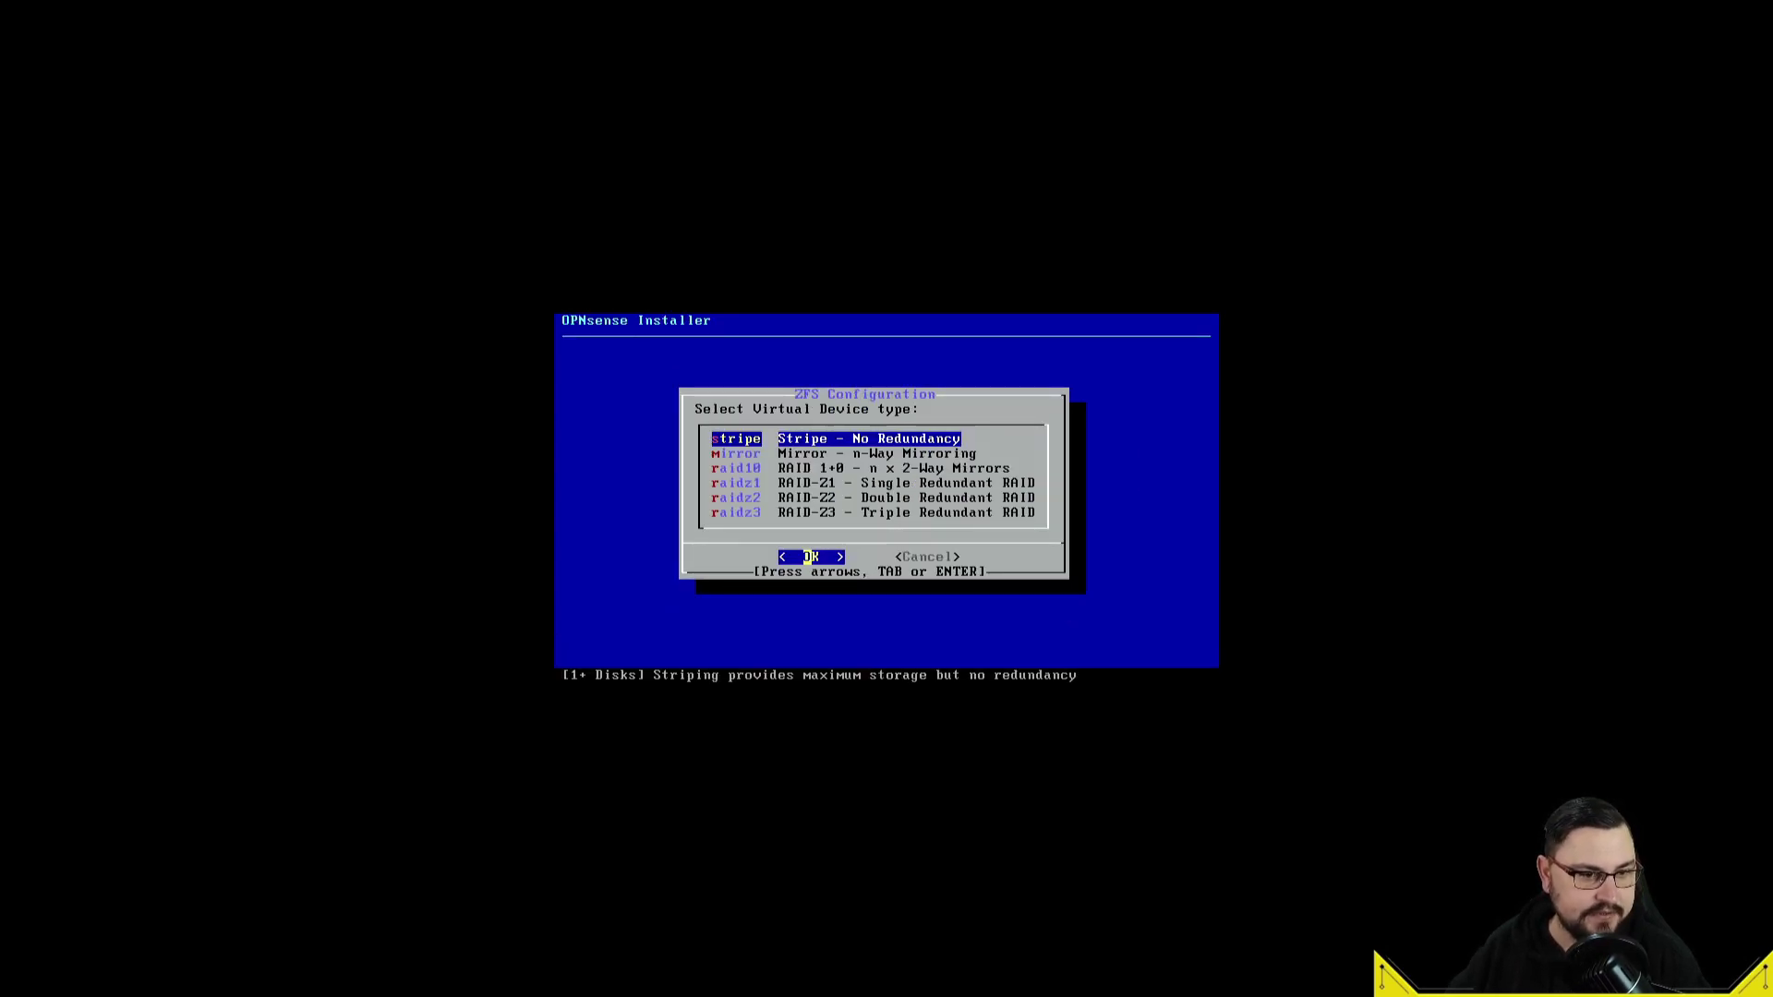
- Install as a ZFS stripe on disk da0, confirming that da0 will be wiped
key(Return)
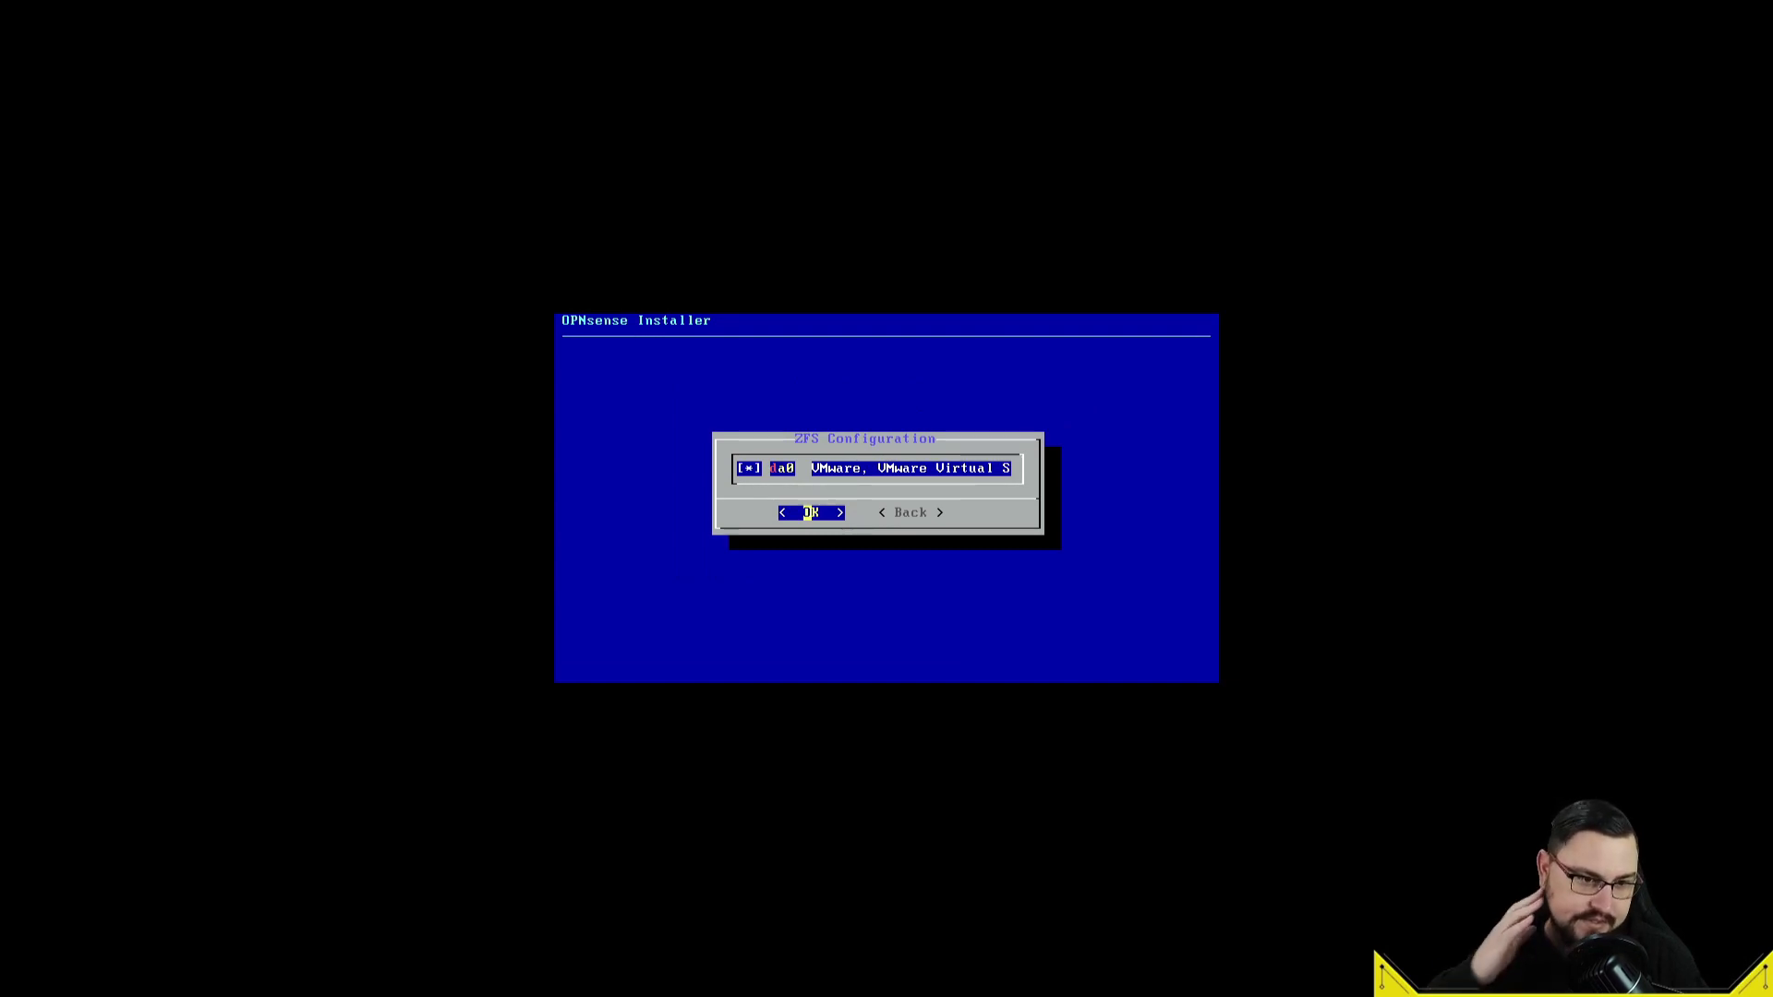
key(Return)
key(Left)
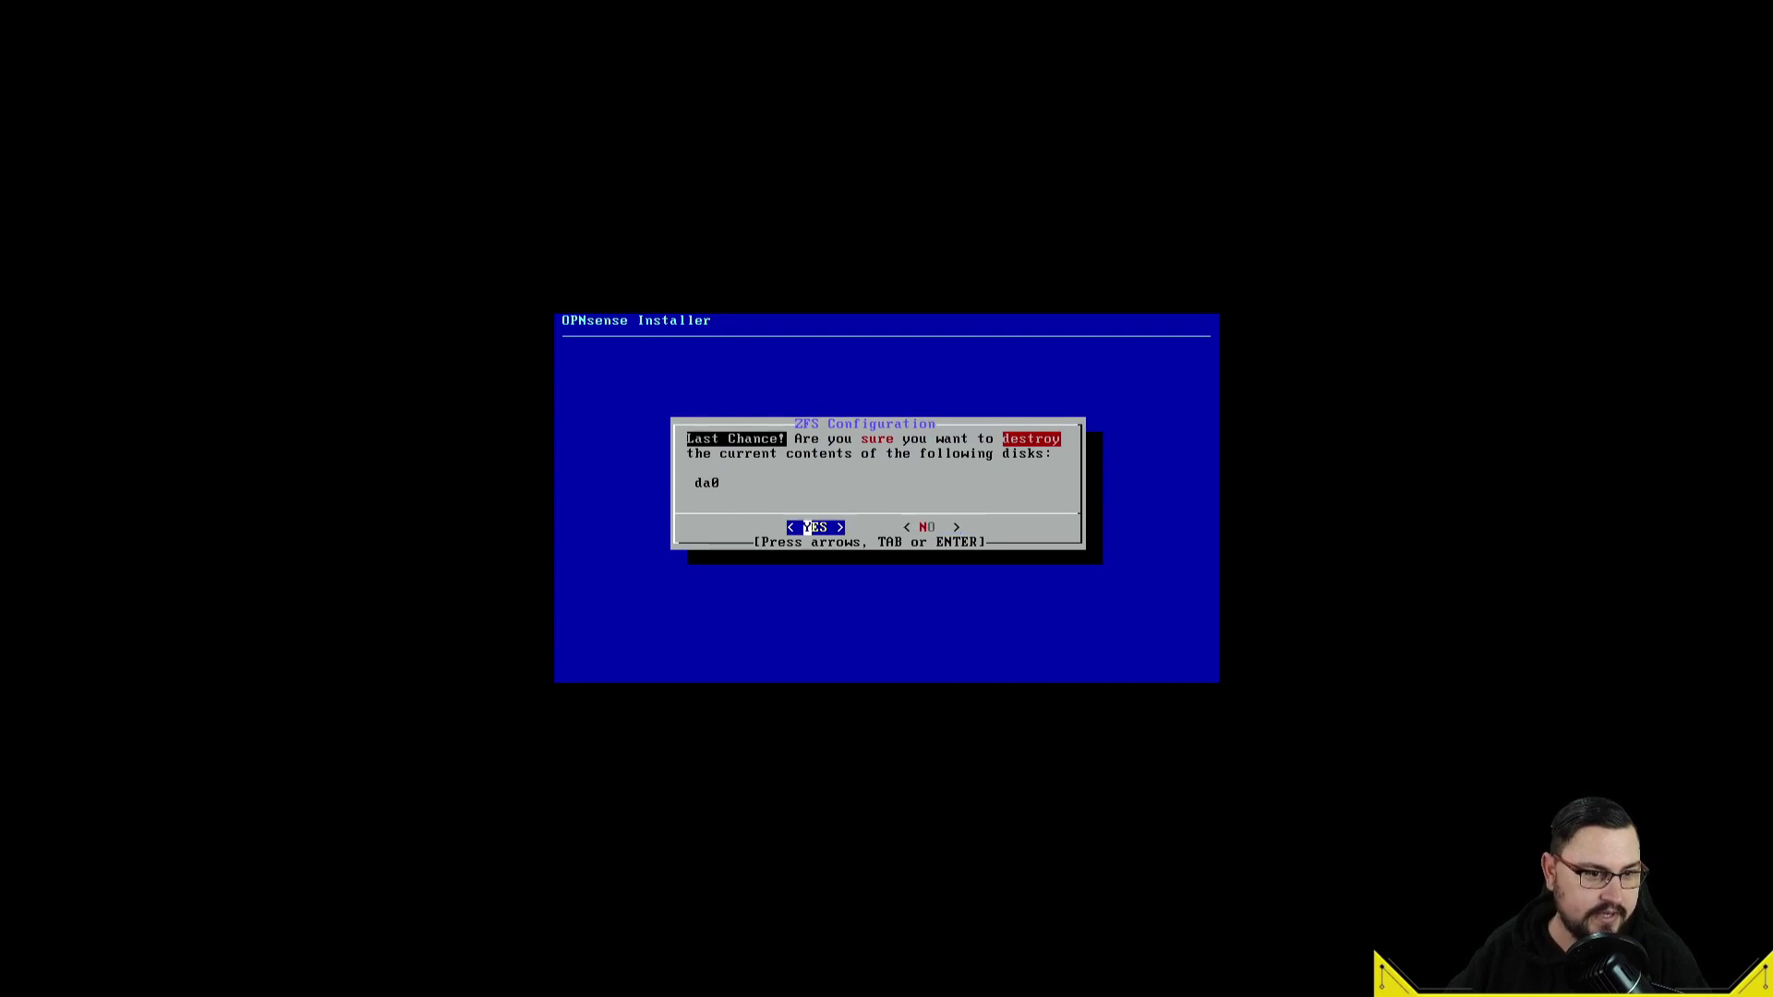
key(Return)
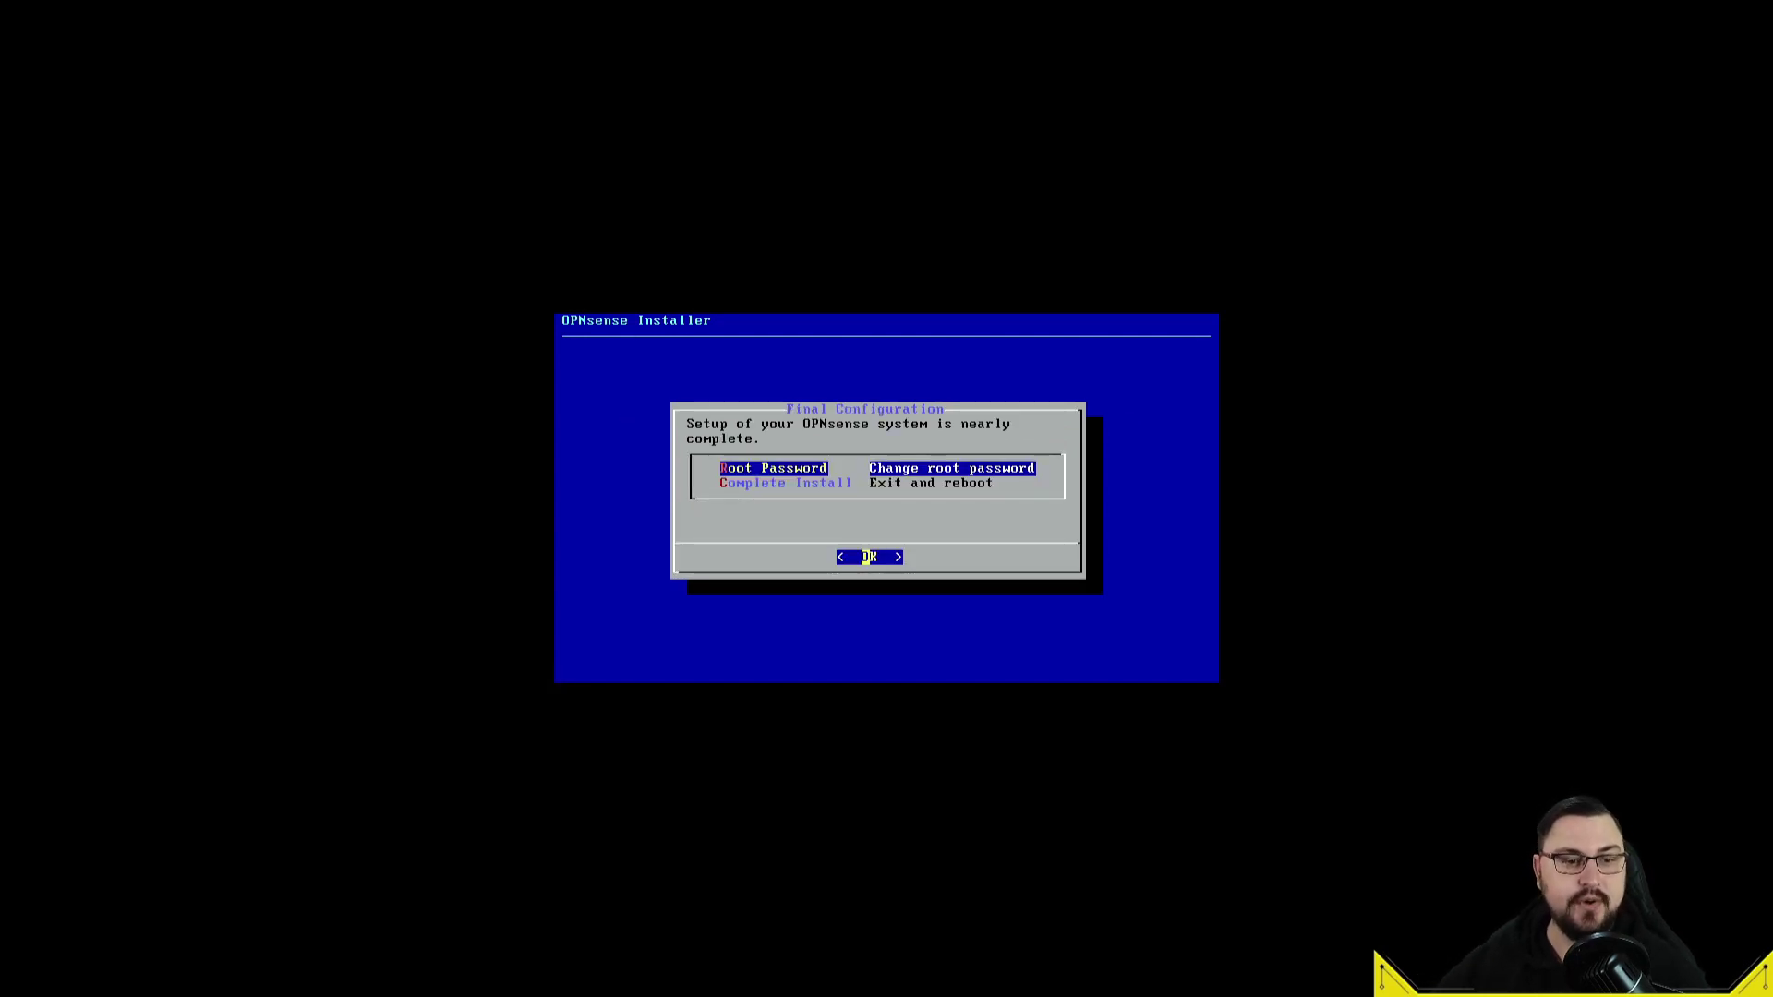
- Set a new root password, then complete the install and reboot
key(Return)
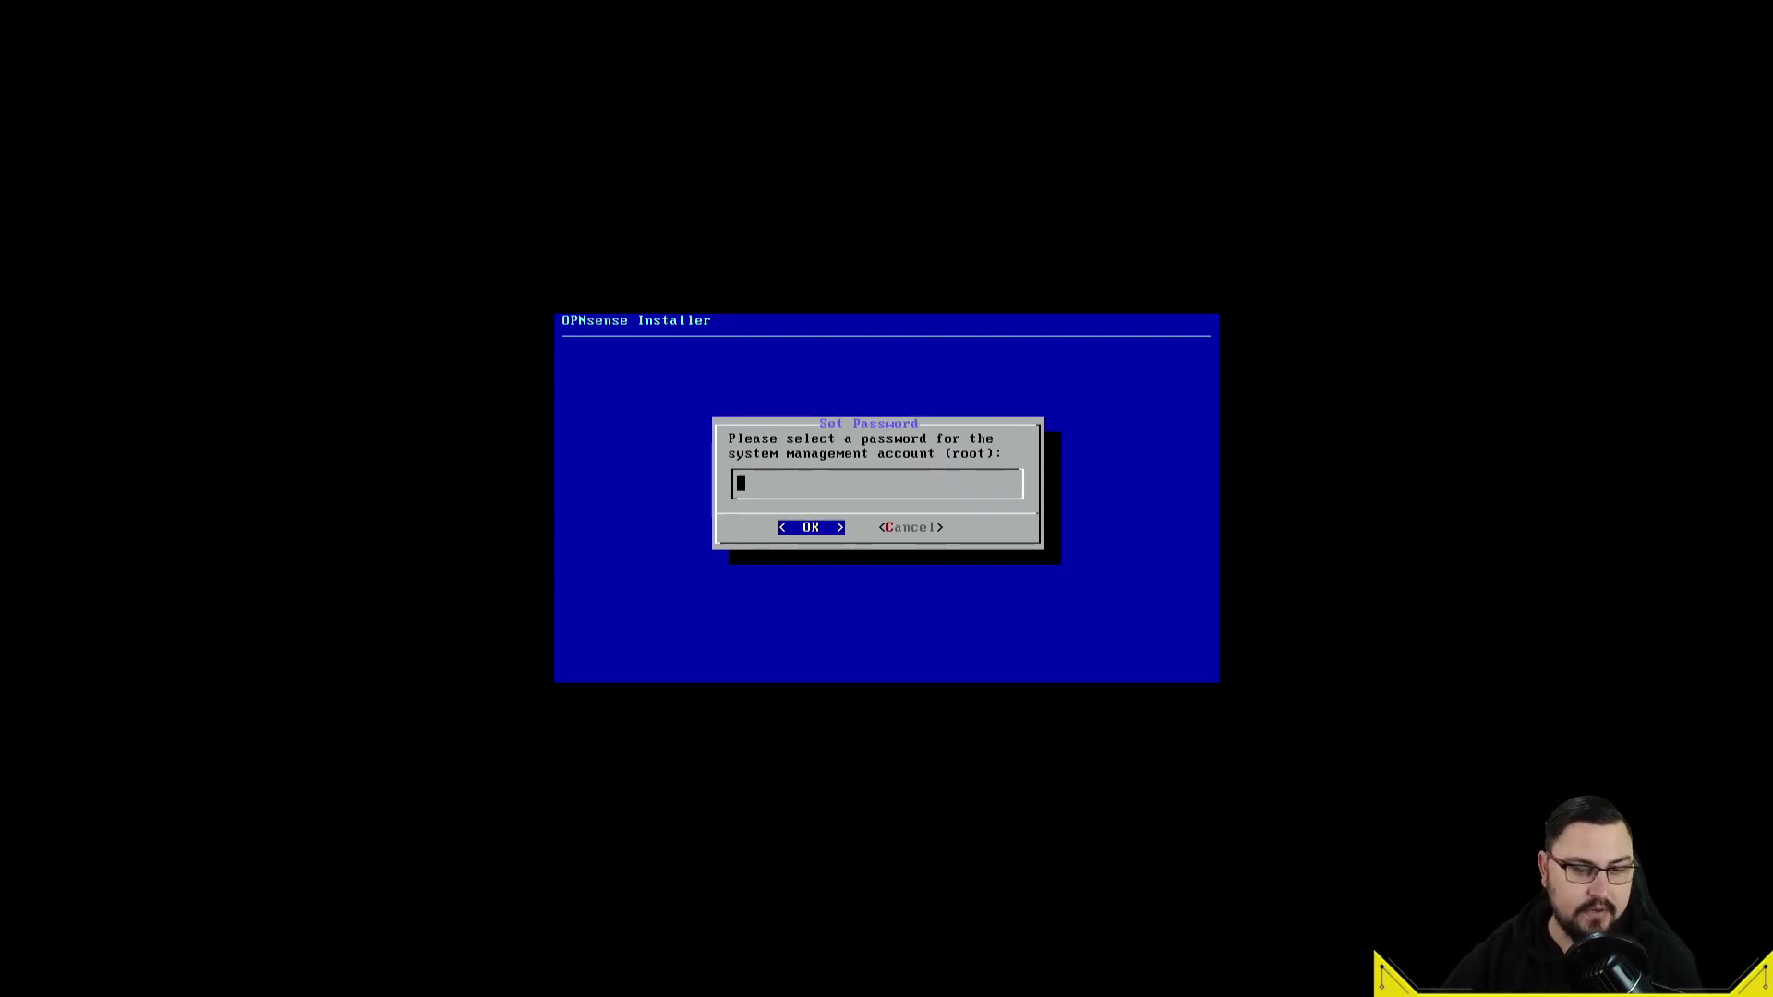
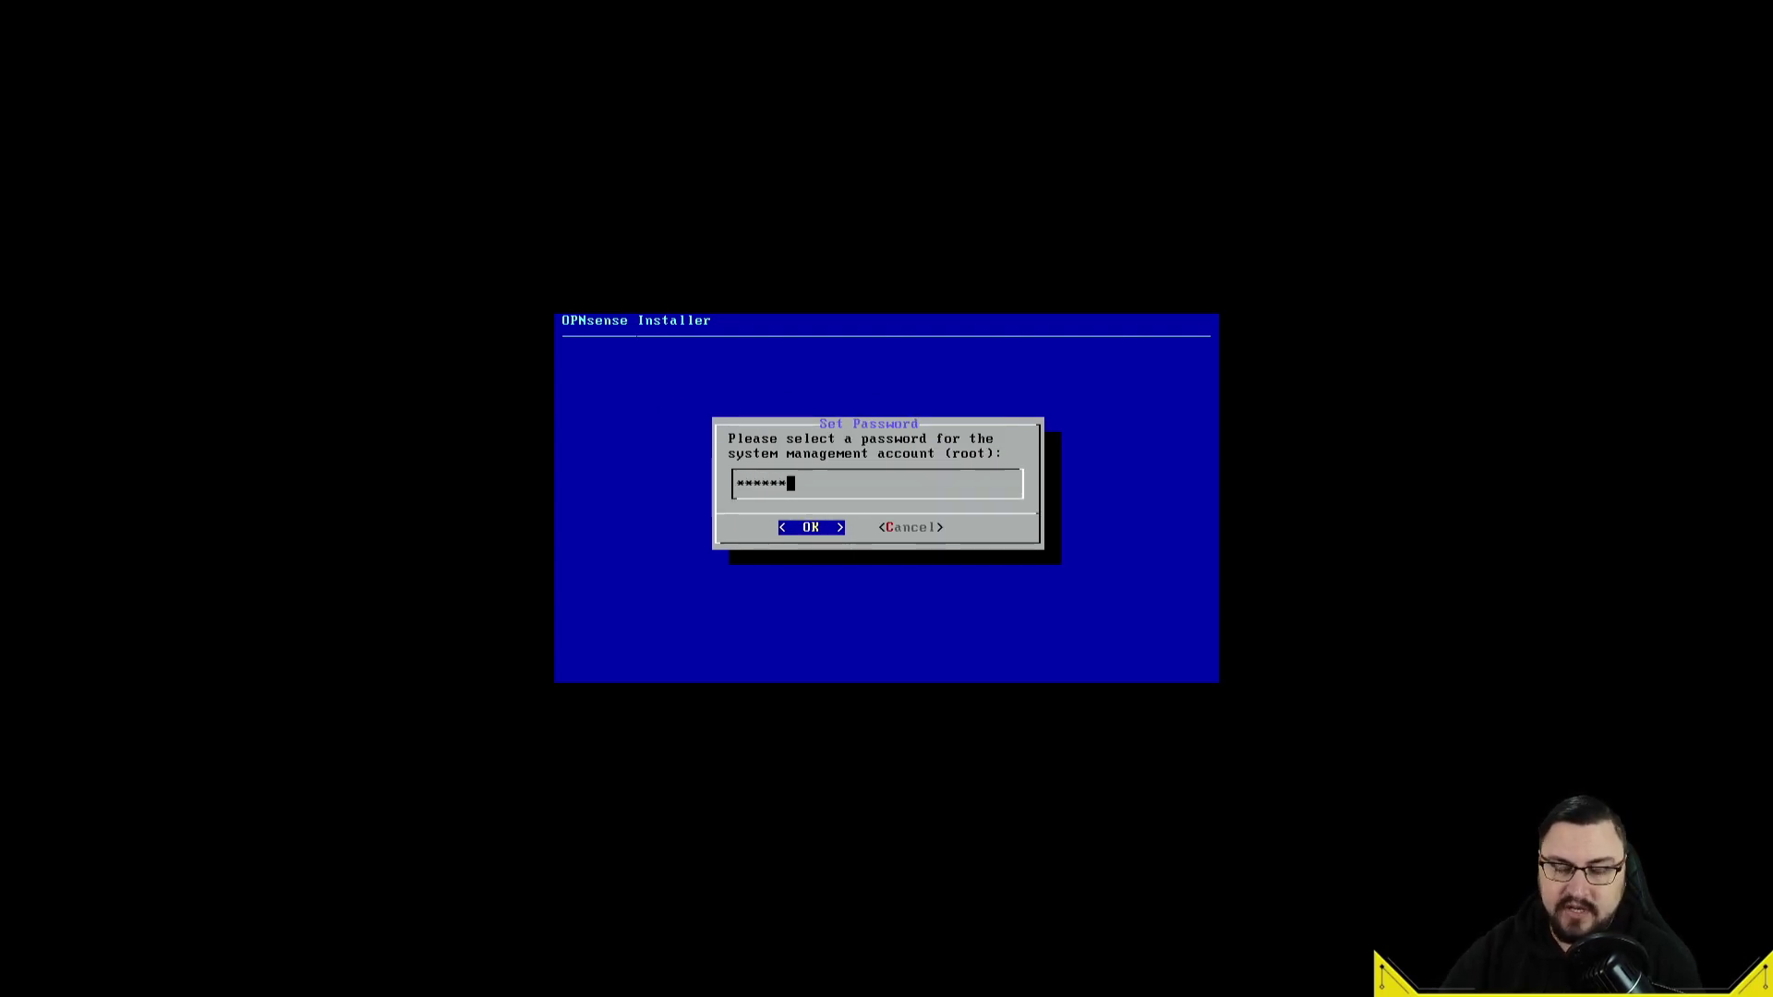
key(Return)
key(Return)
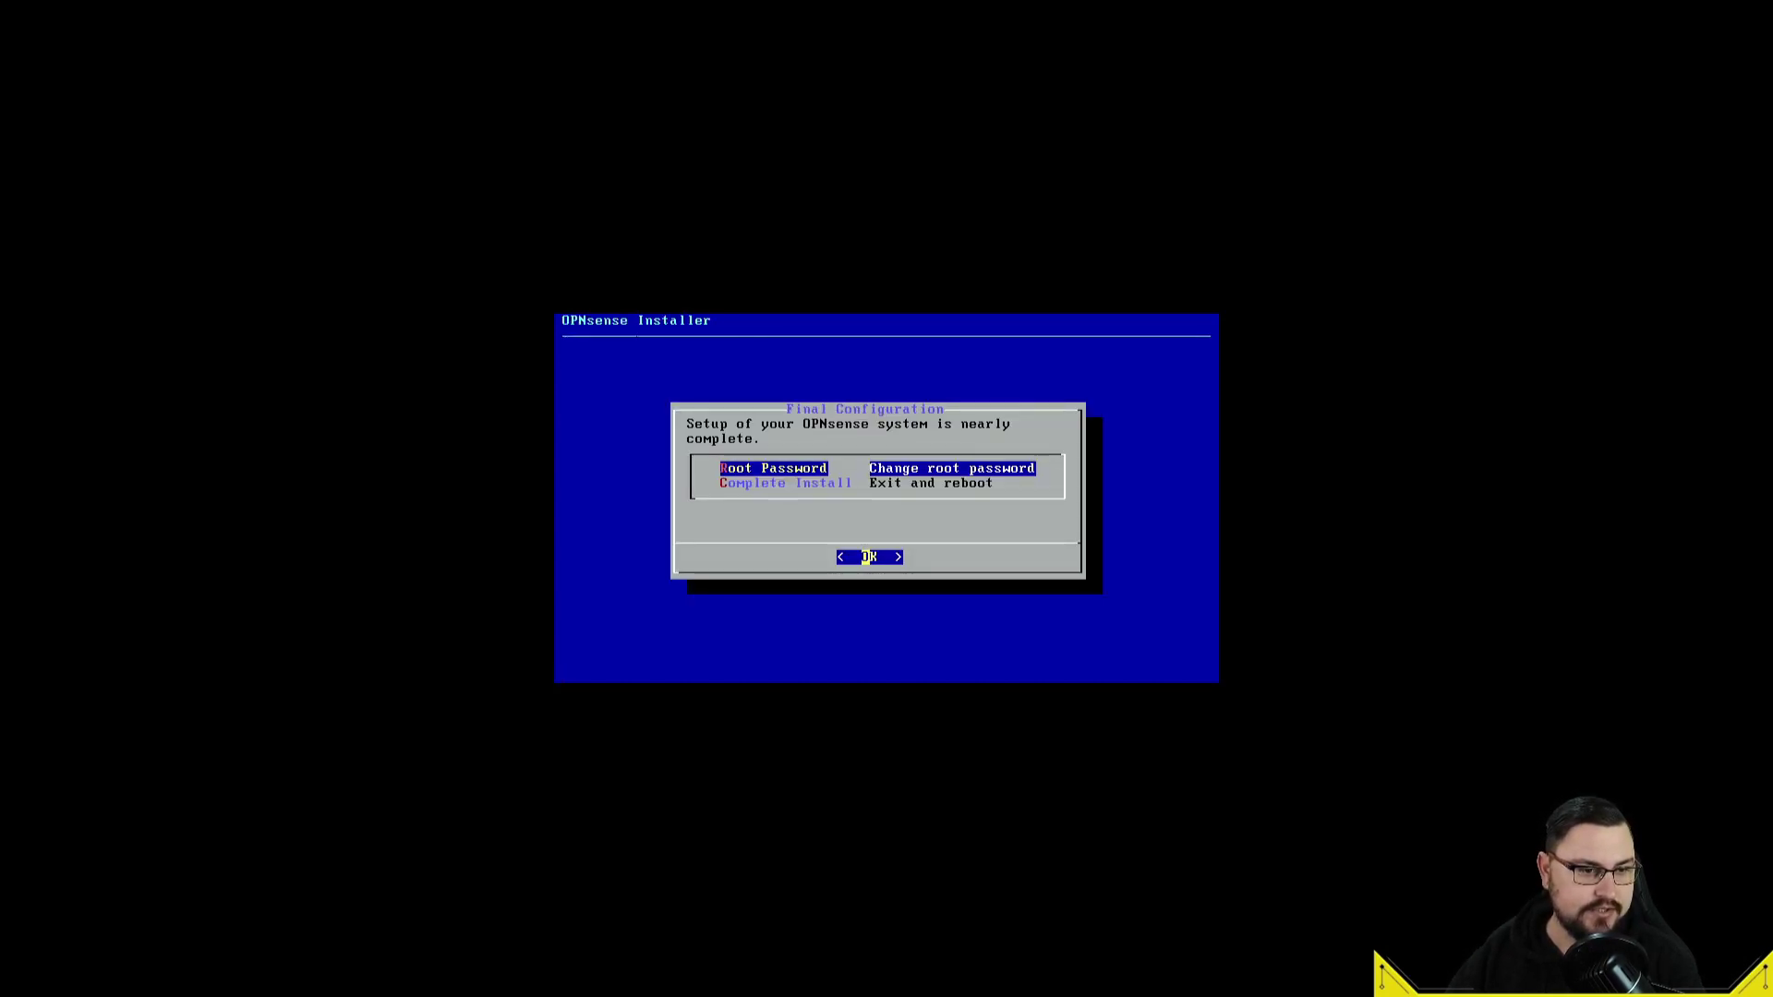
key(Down)
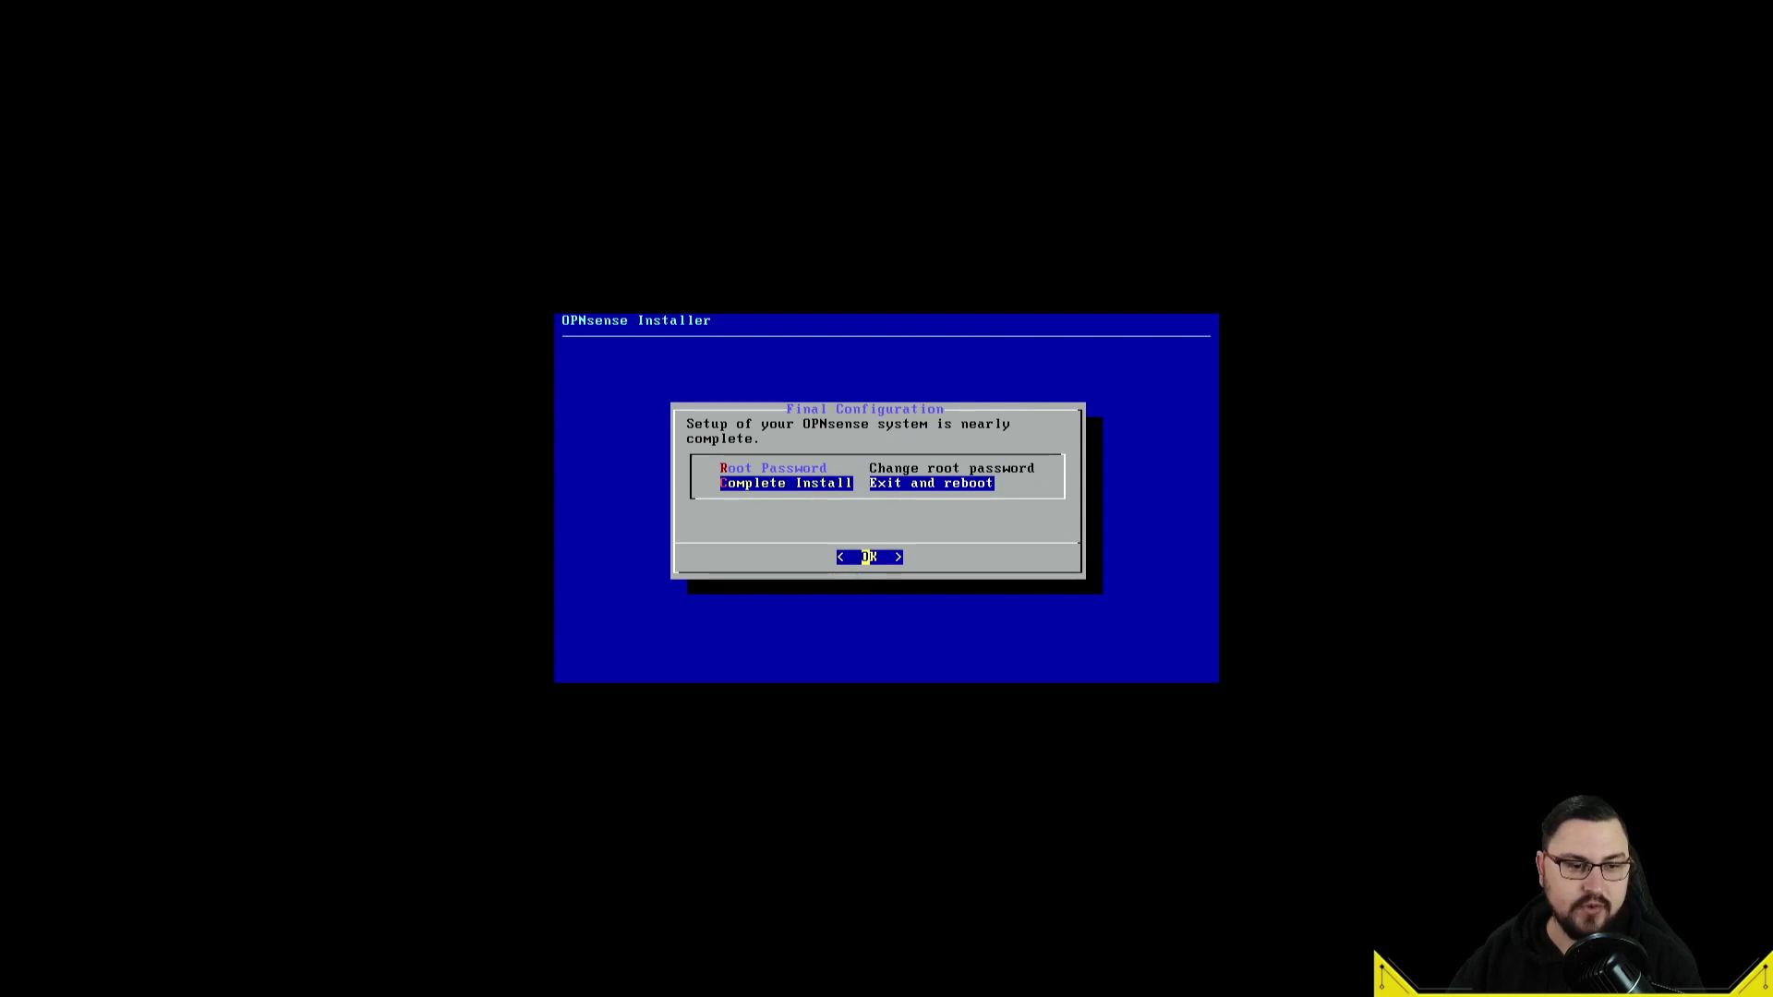
key(Return)
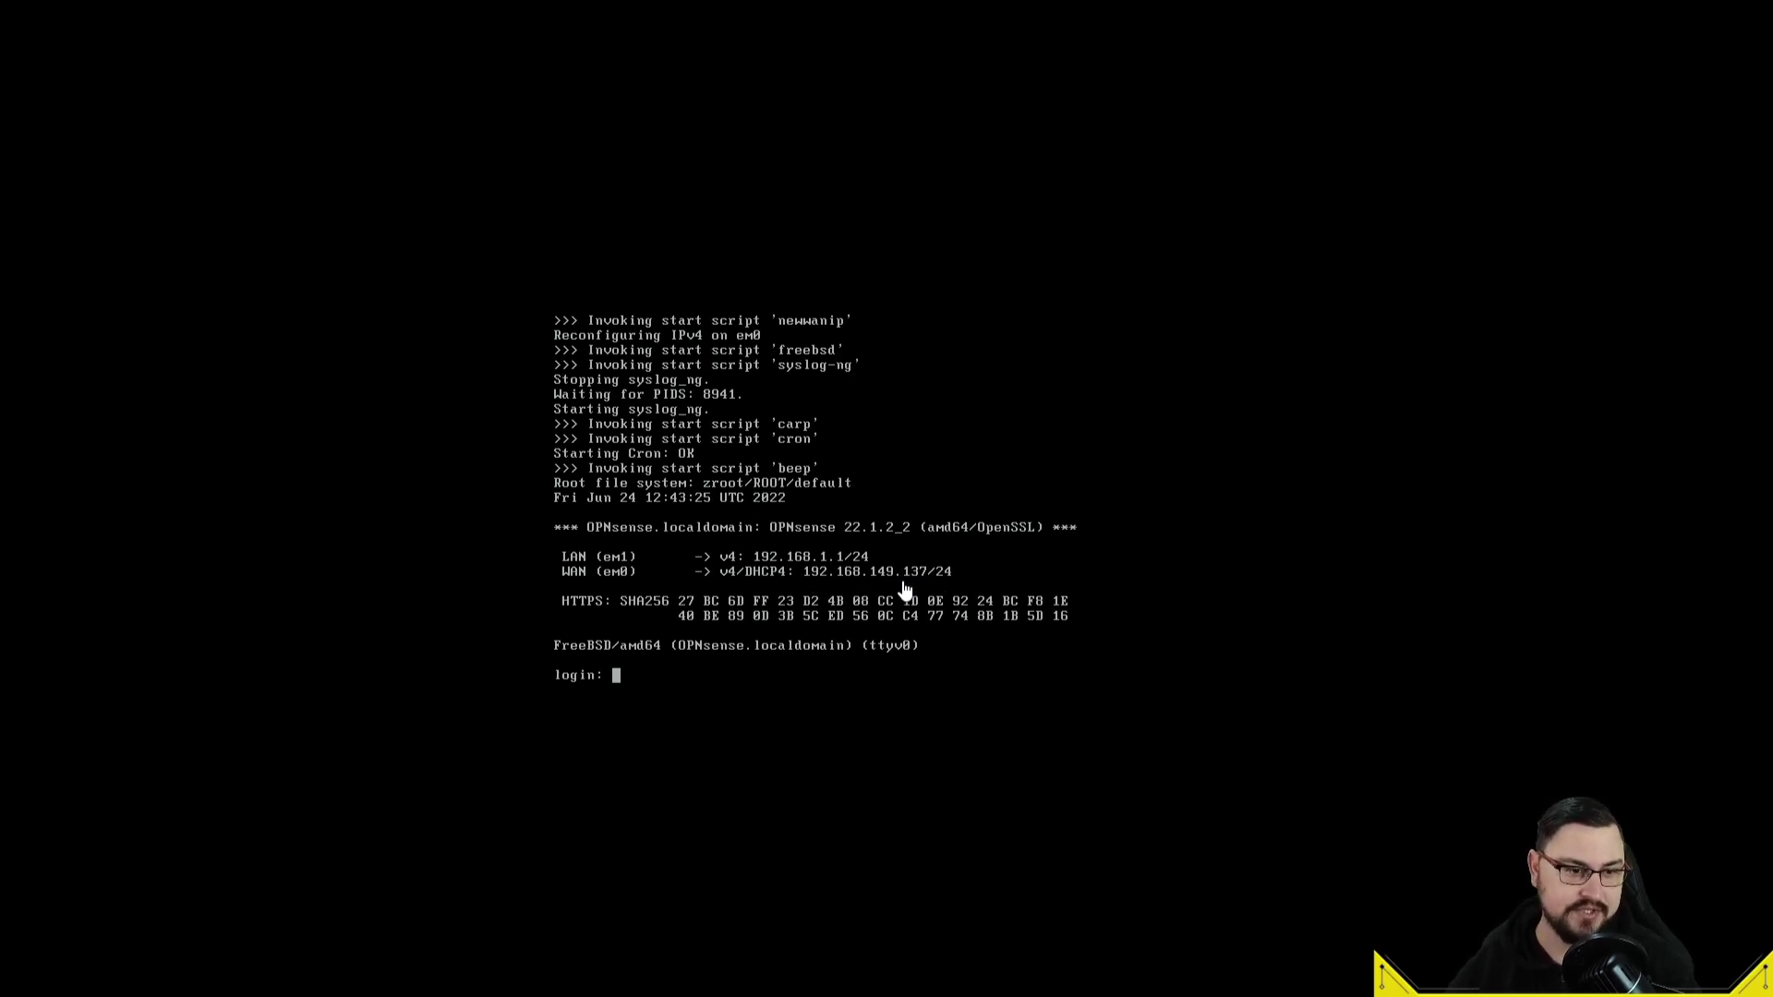
- Leave full screen, switch to rome-Ubuntu 64-bit, log in, and go full screen
click(883, 623)
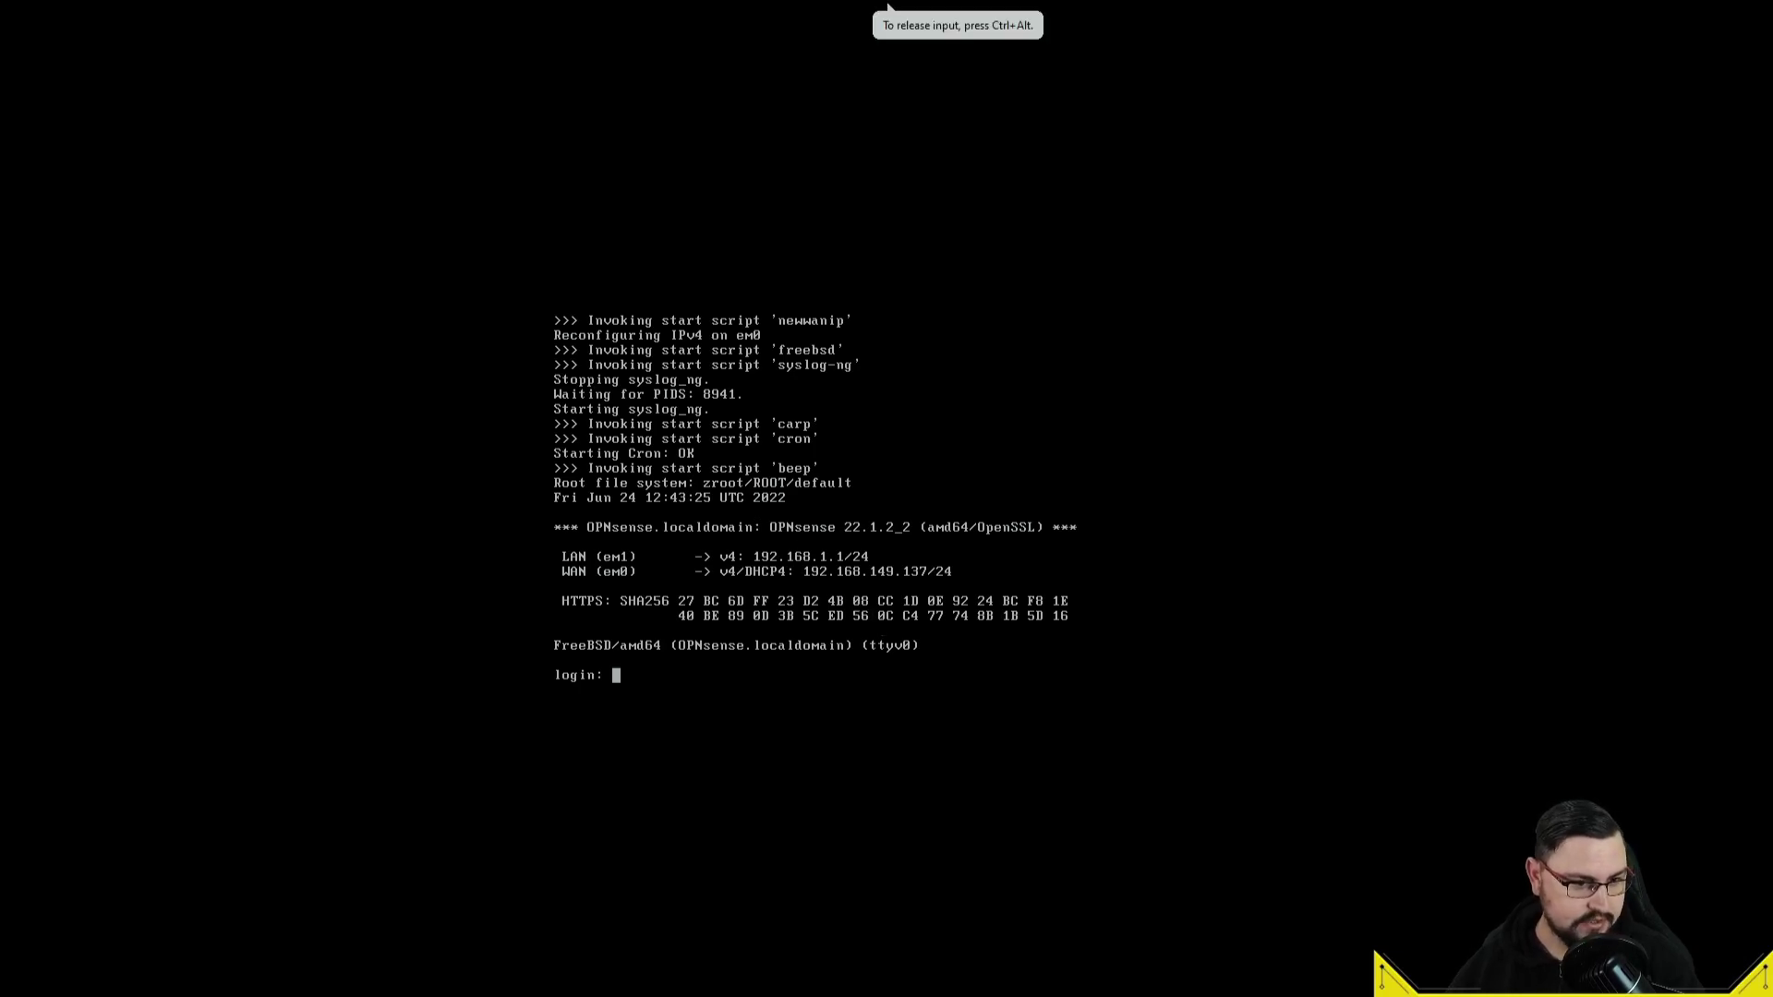
key(ctrl+alt+Return)
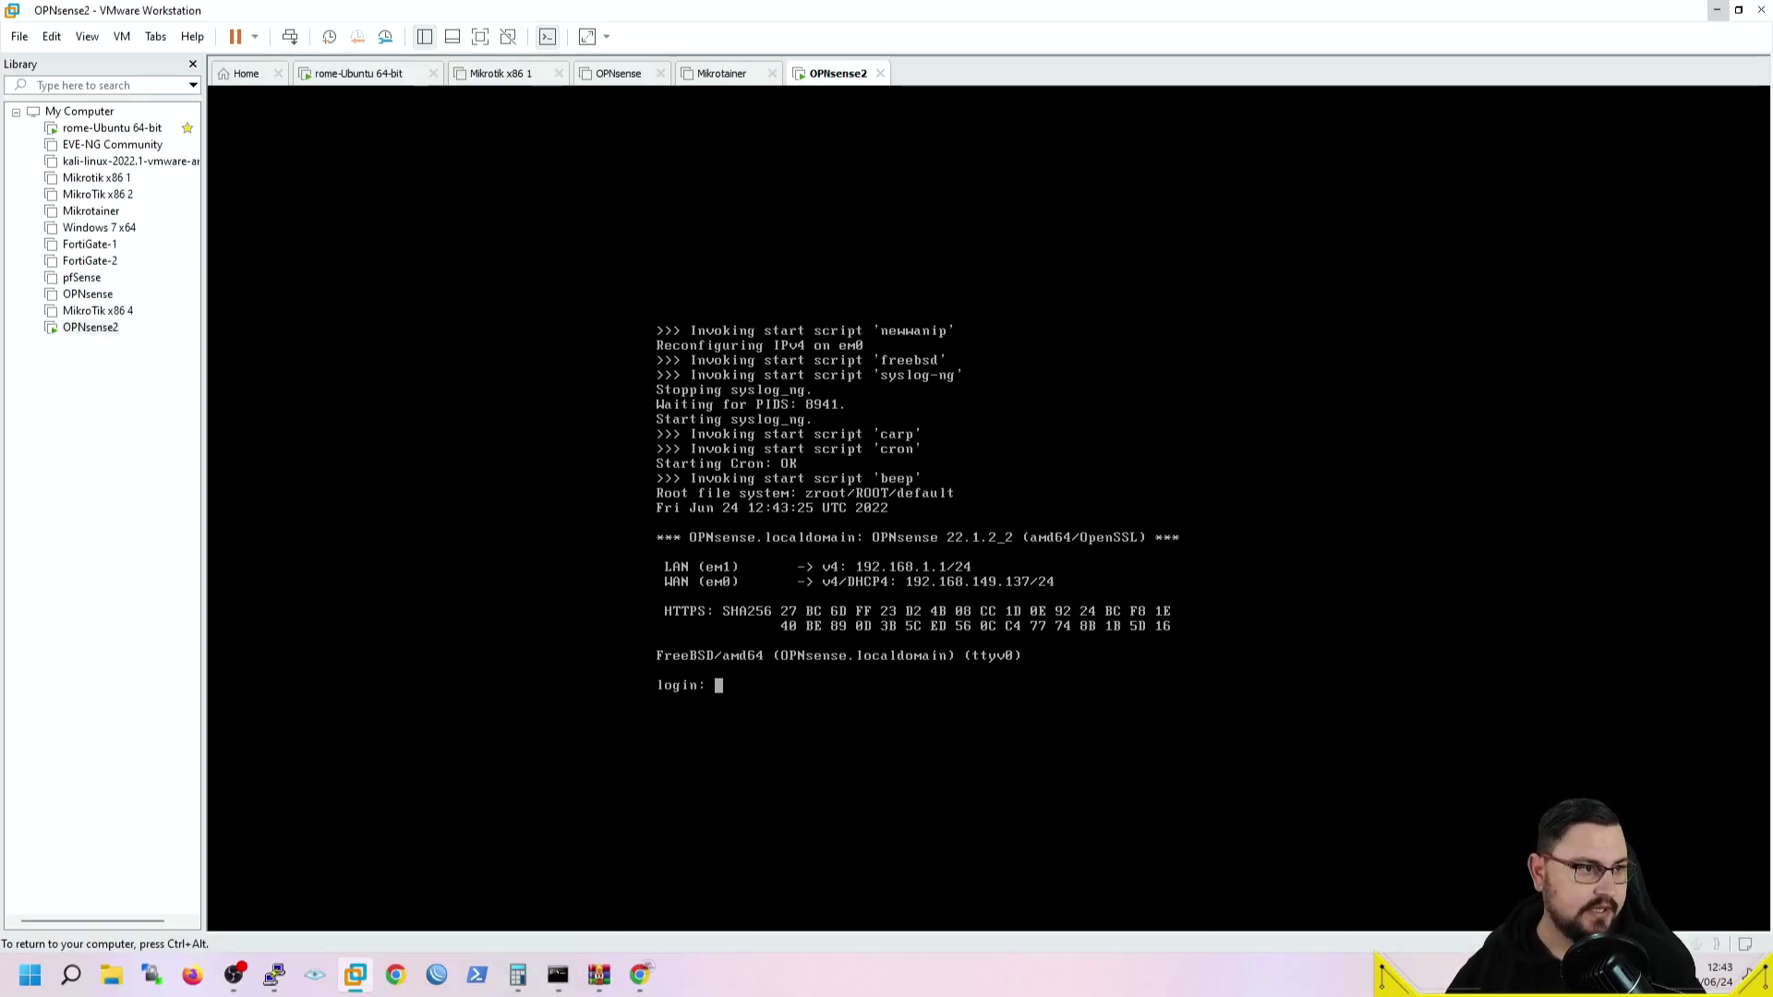
click(111, 127)
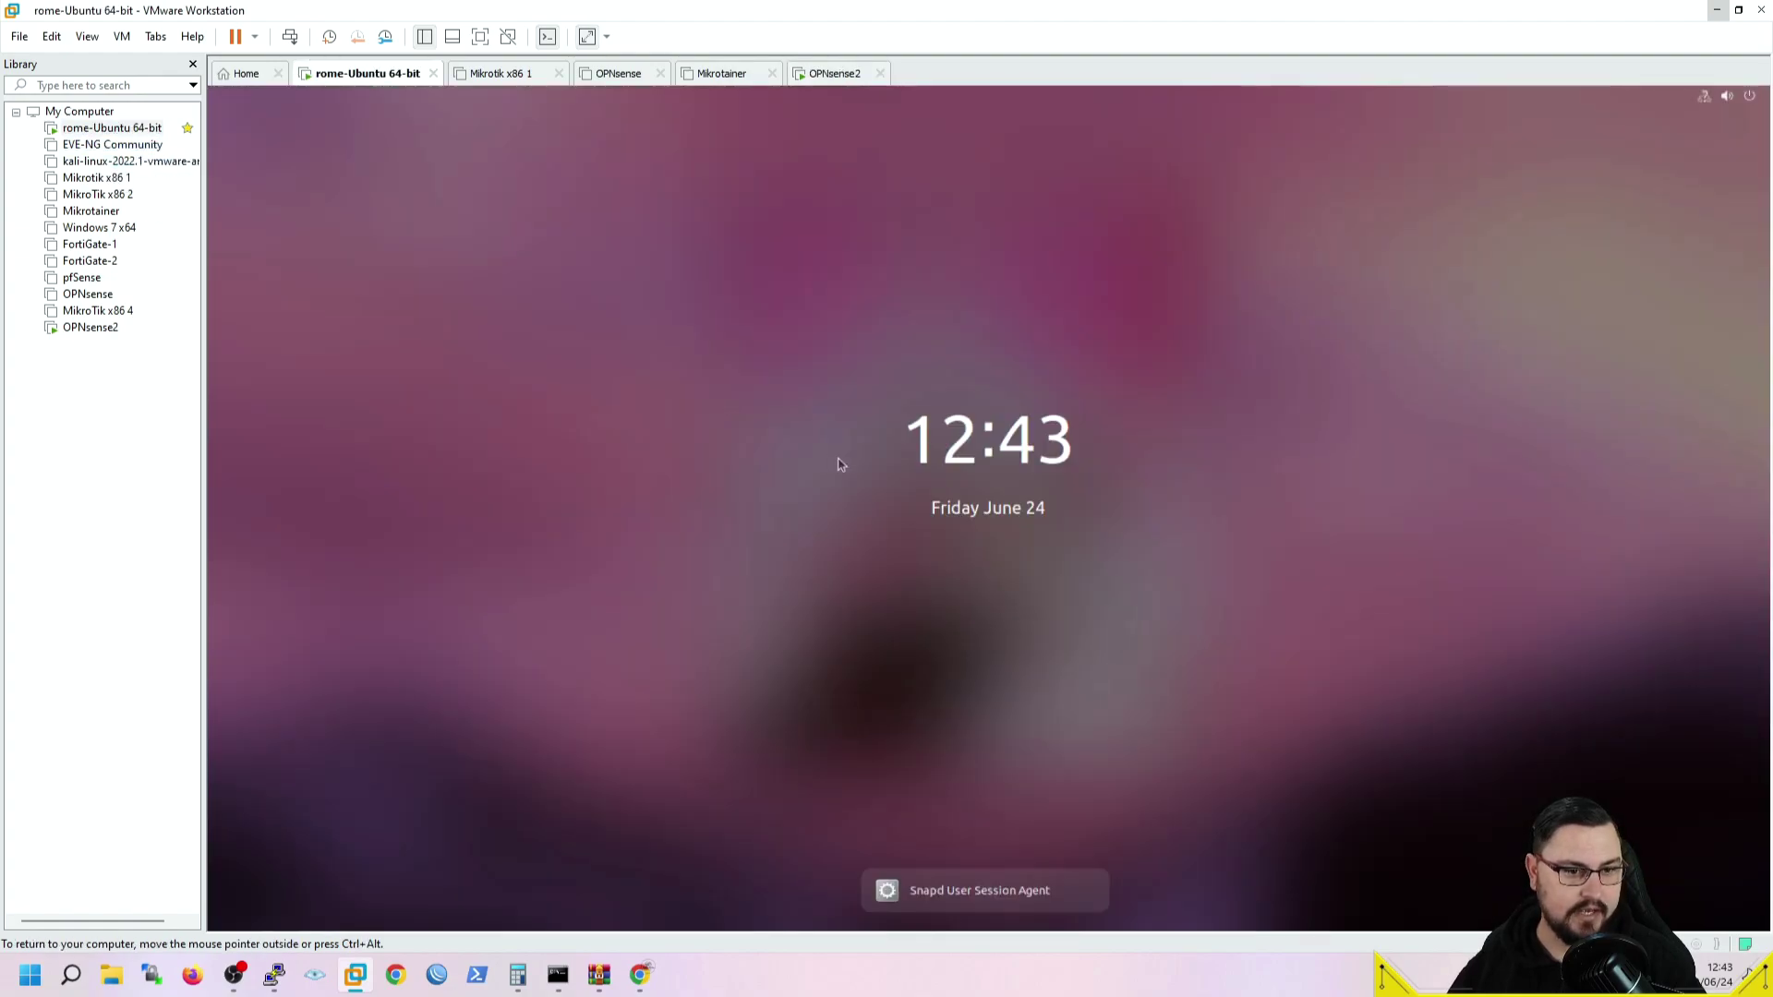
click(836, 464)
text(*******)
key(Return)
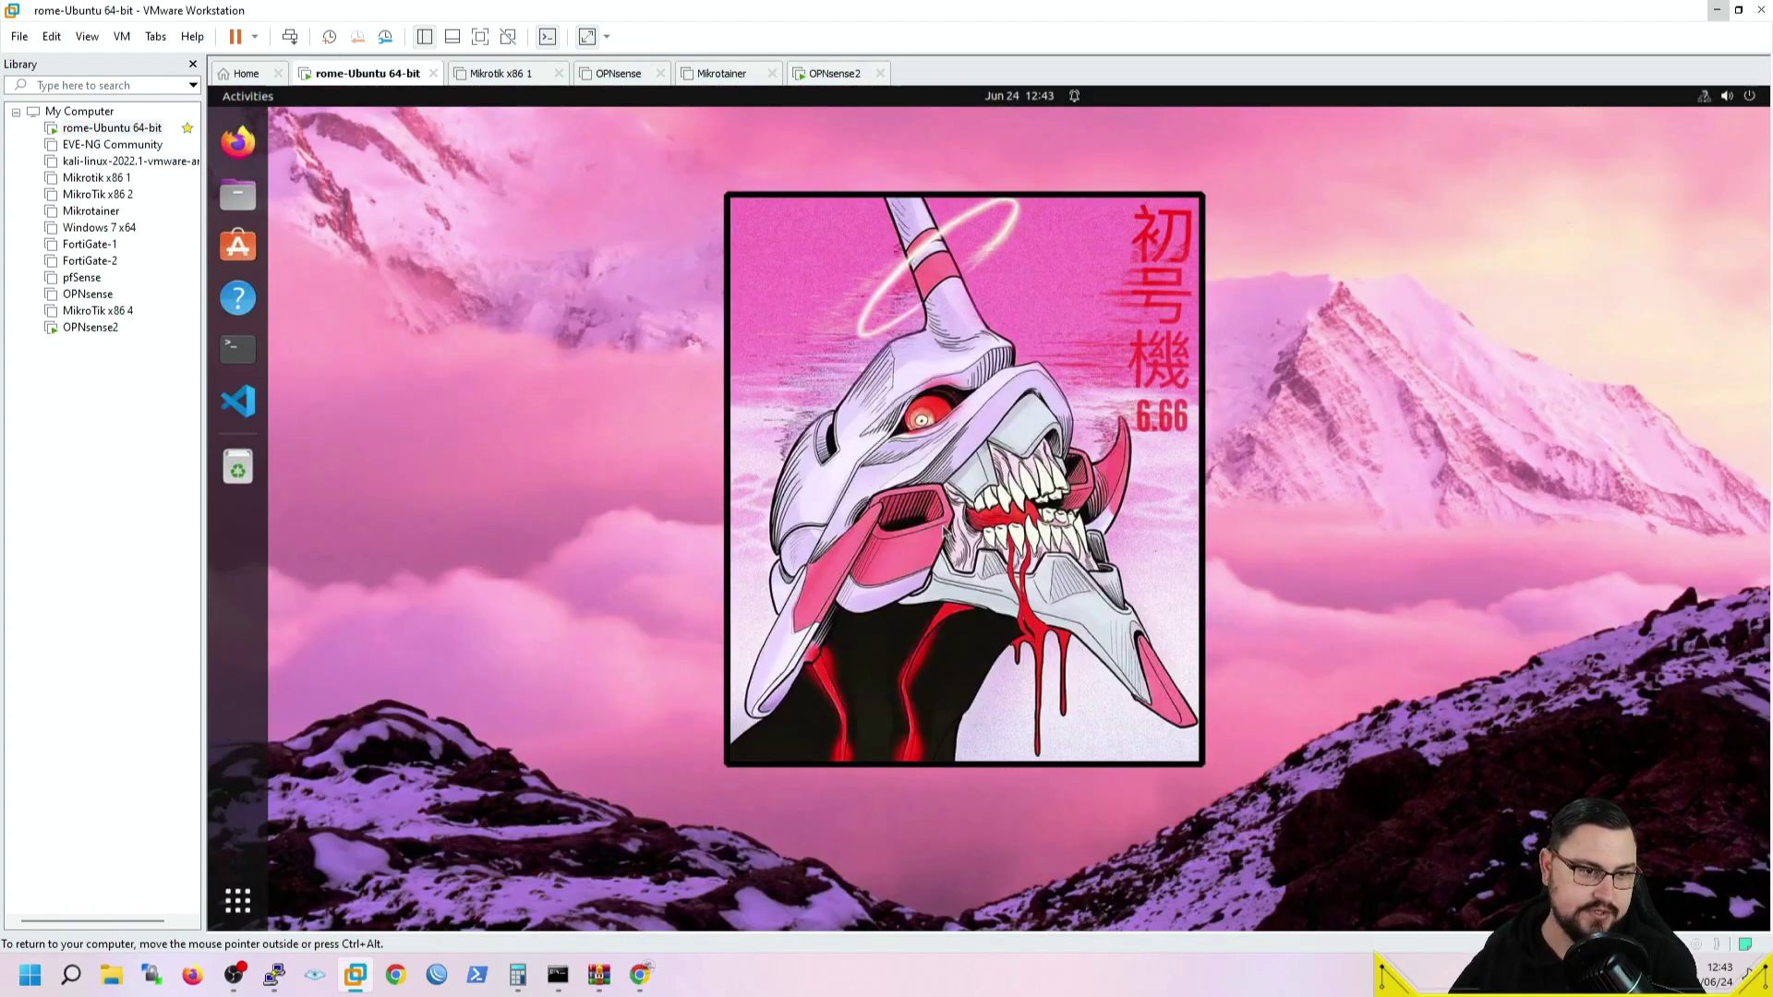
key(ctrl+alt+Return)
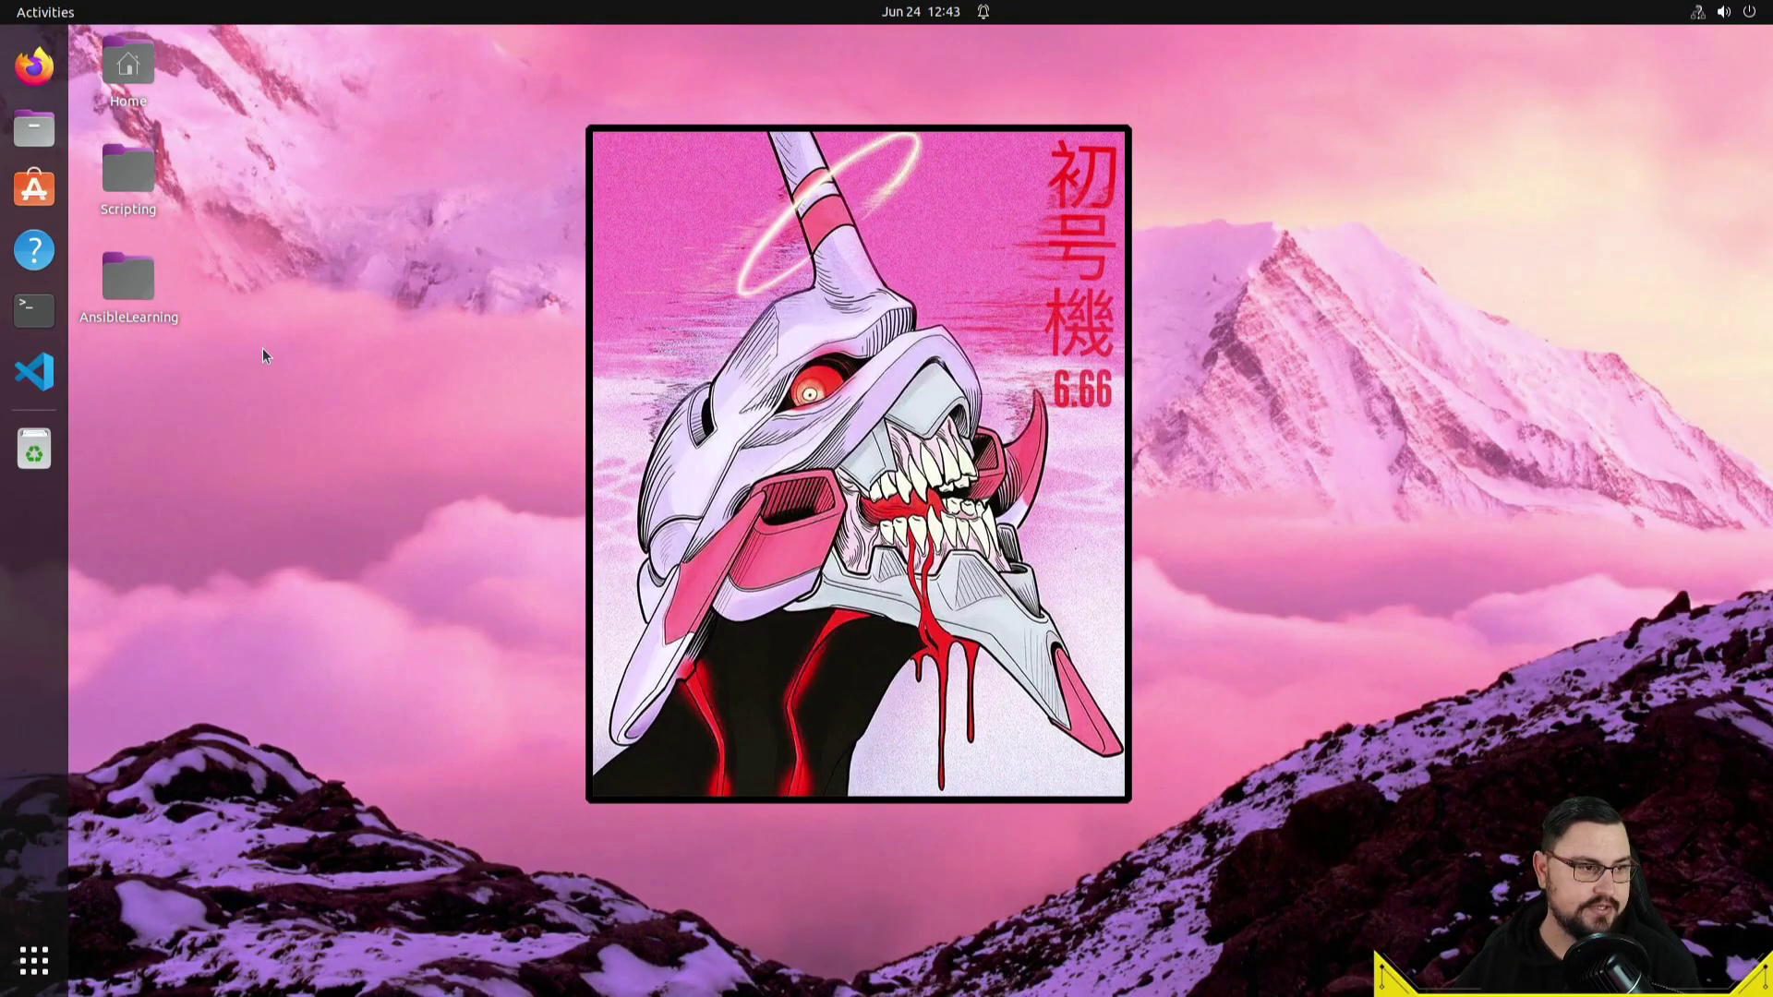
- Turn the Ubuntu wired connection off and back on
click(1697, 13)
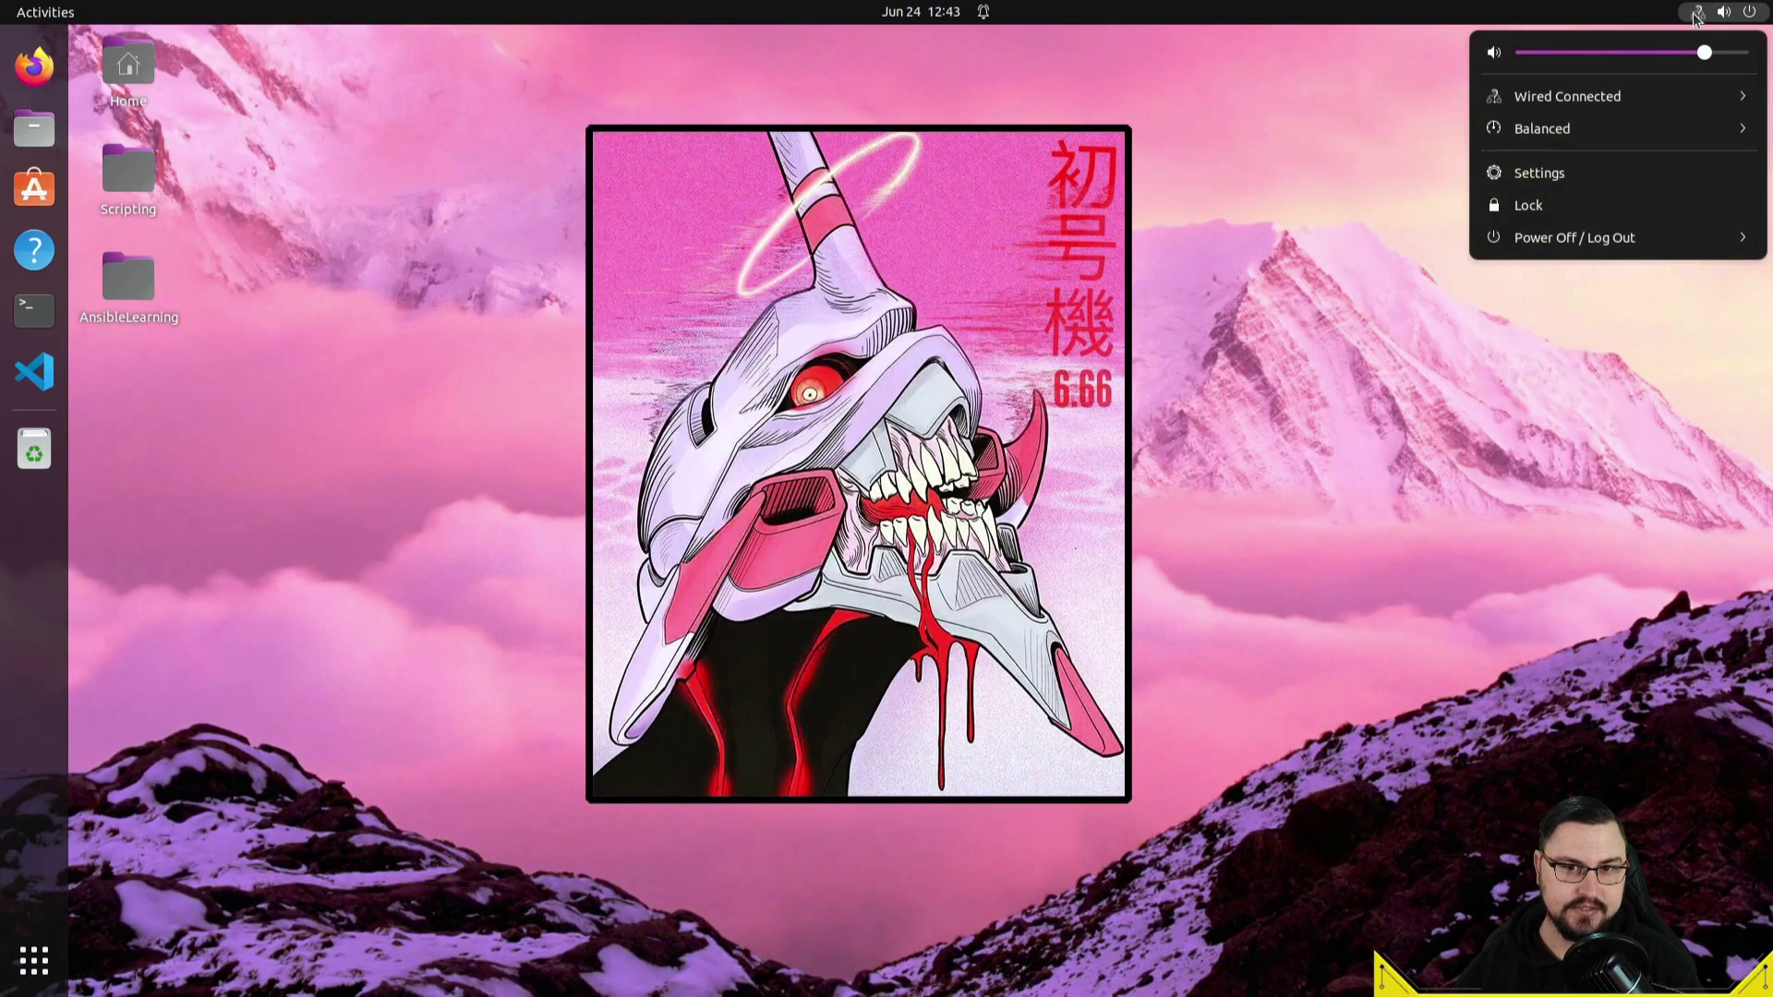
click(1625, 96)
click(1587, 129)
click(1714, 16)
click(1302, 122)
click(1697, 15)
click(1617, 90)
click(1611, 109)
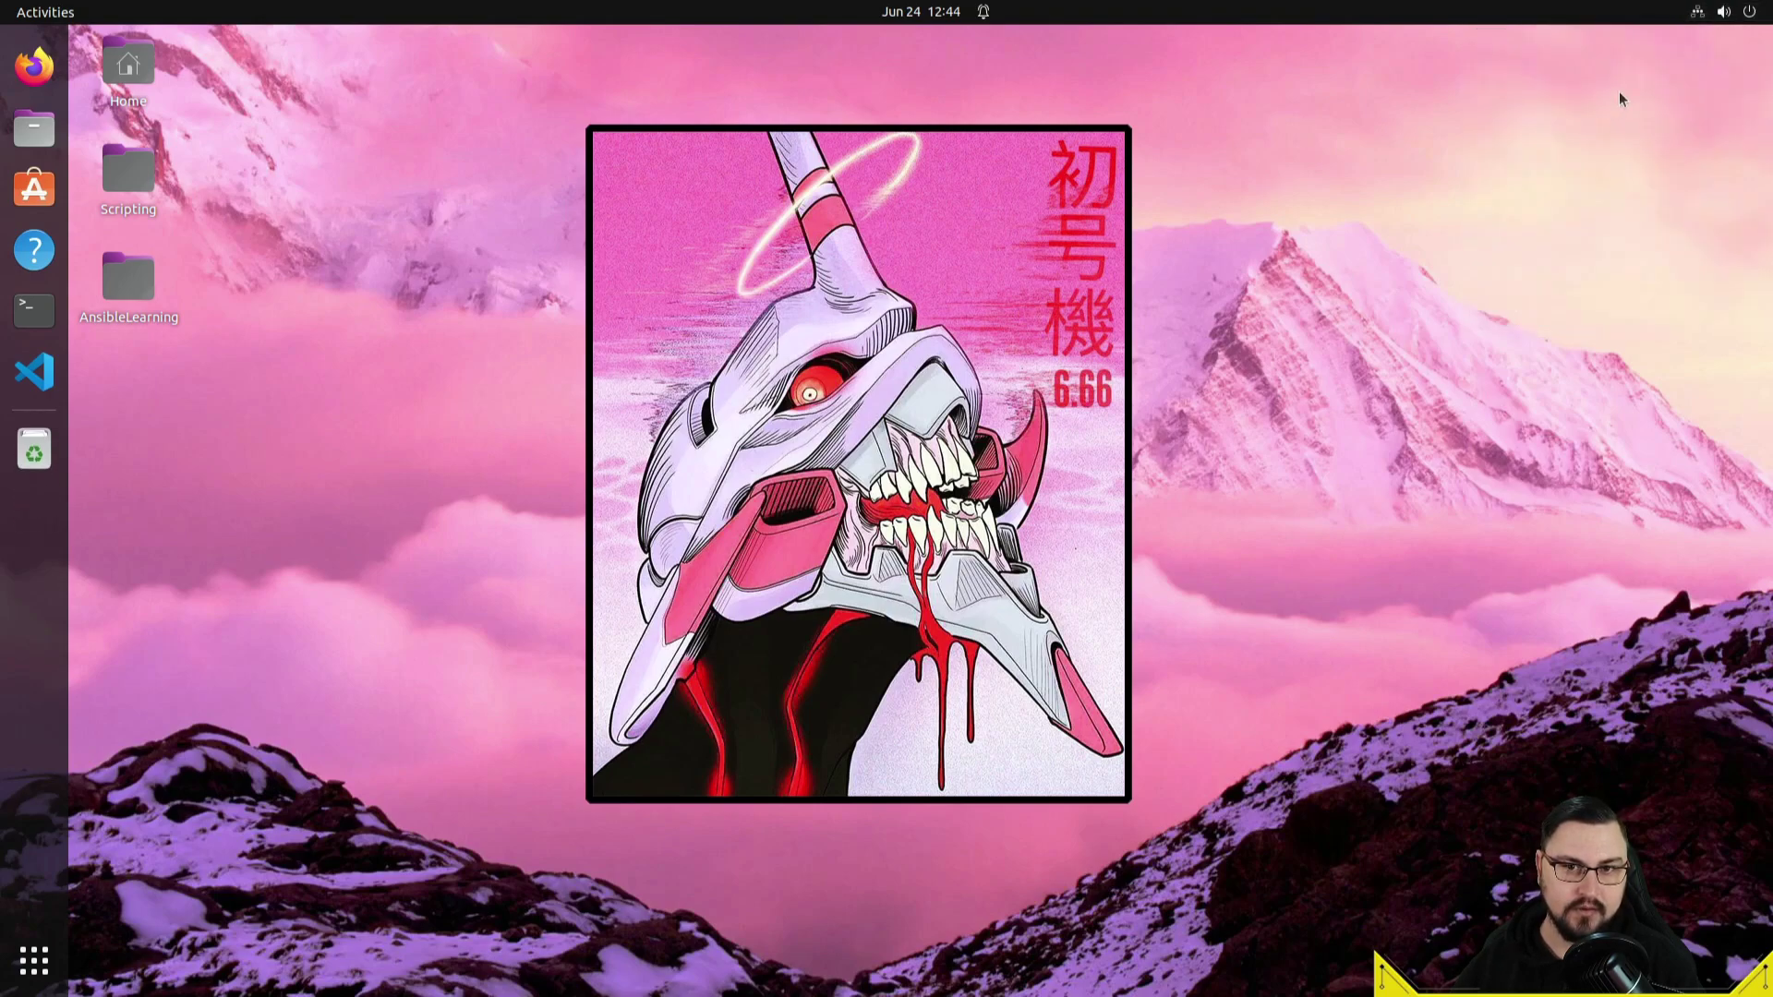
- Confirm the wired IPv4 address is 192.168.1.100 in Wired Settings, then launch Firefox
click(1698, 13)
click(1617, 102)
click(1576, 159)
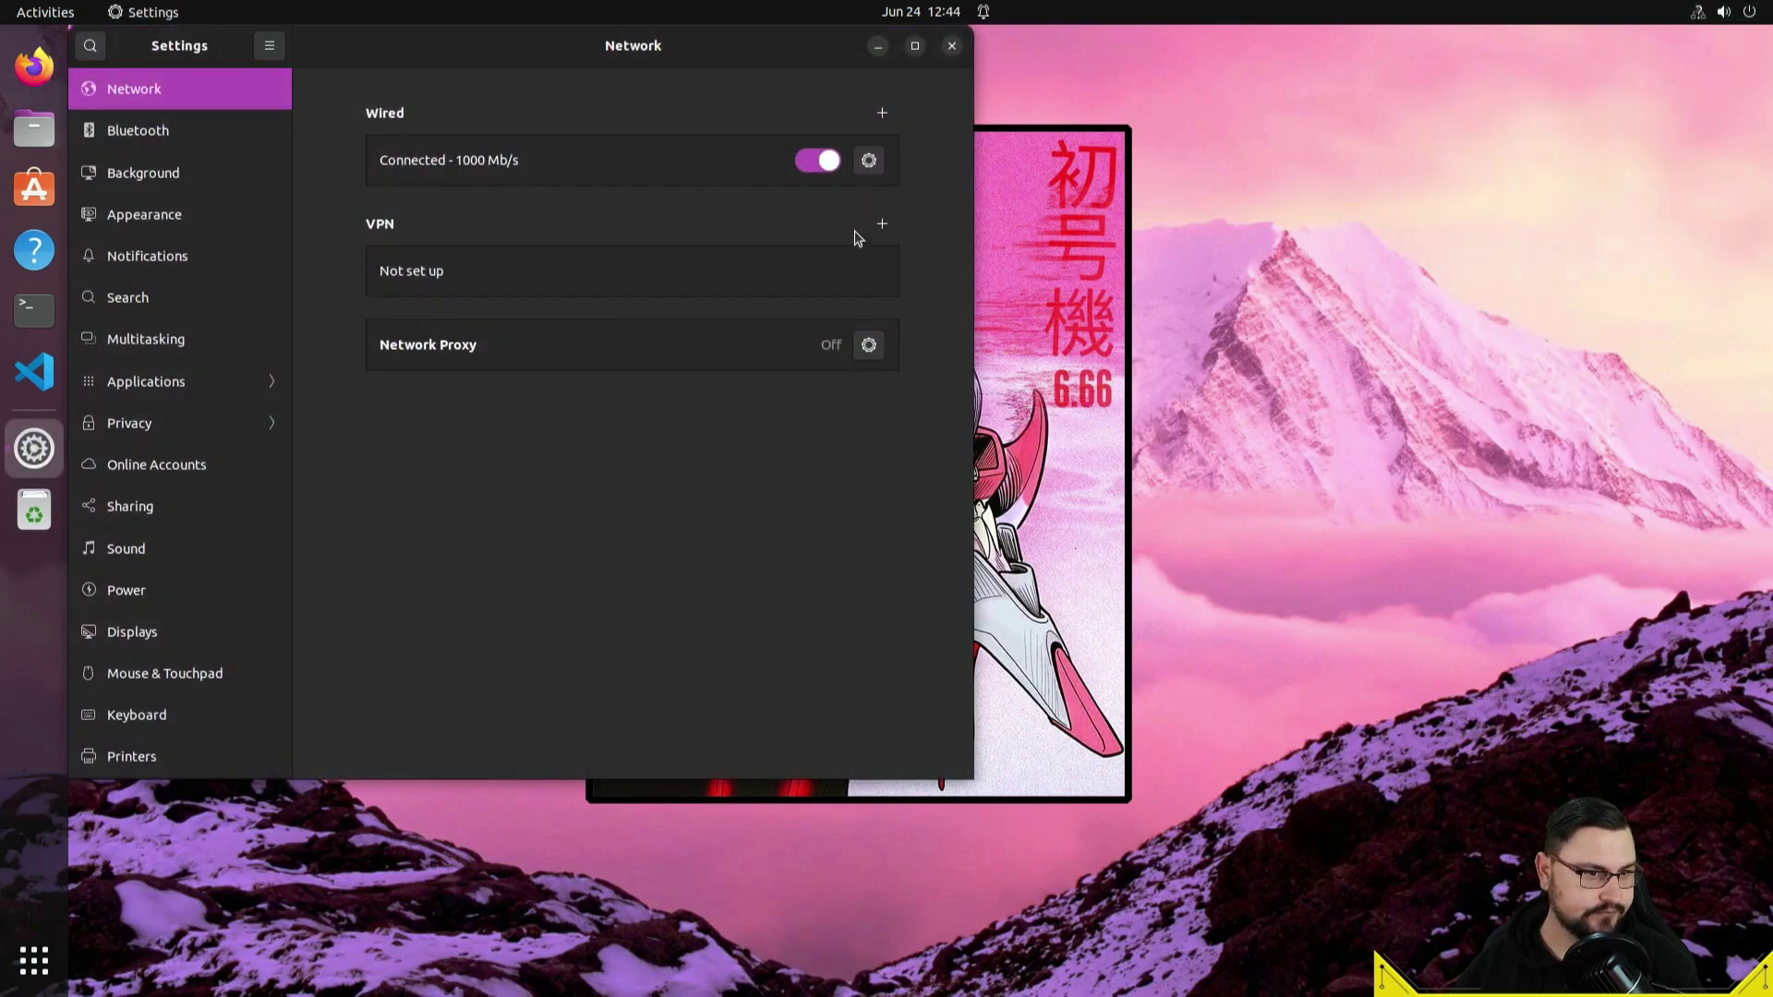
click(869, 160)
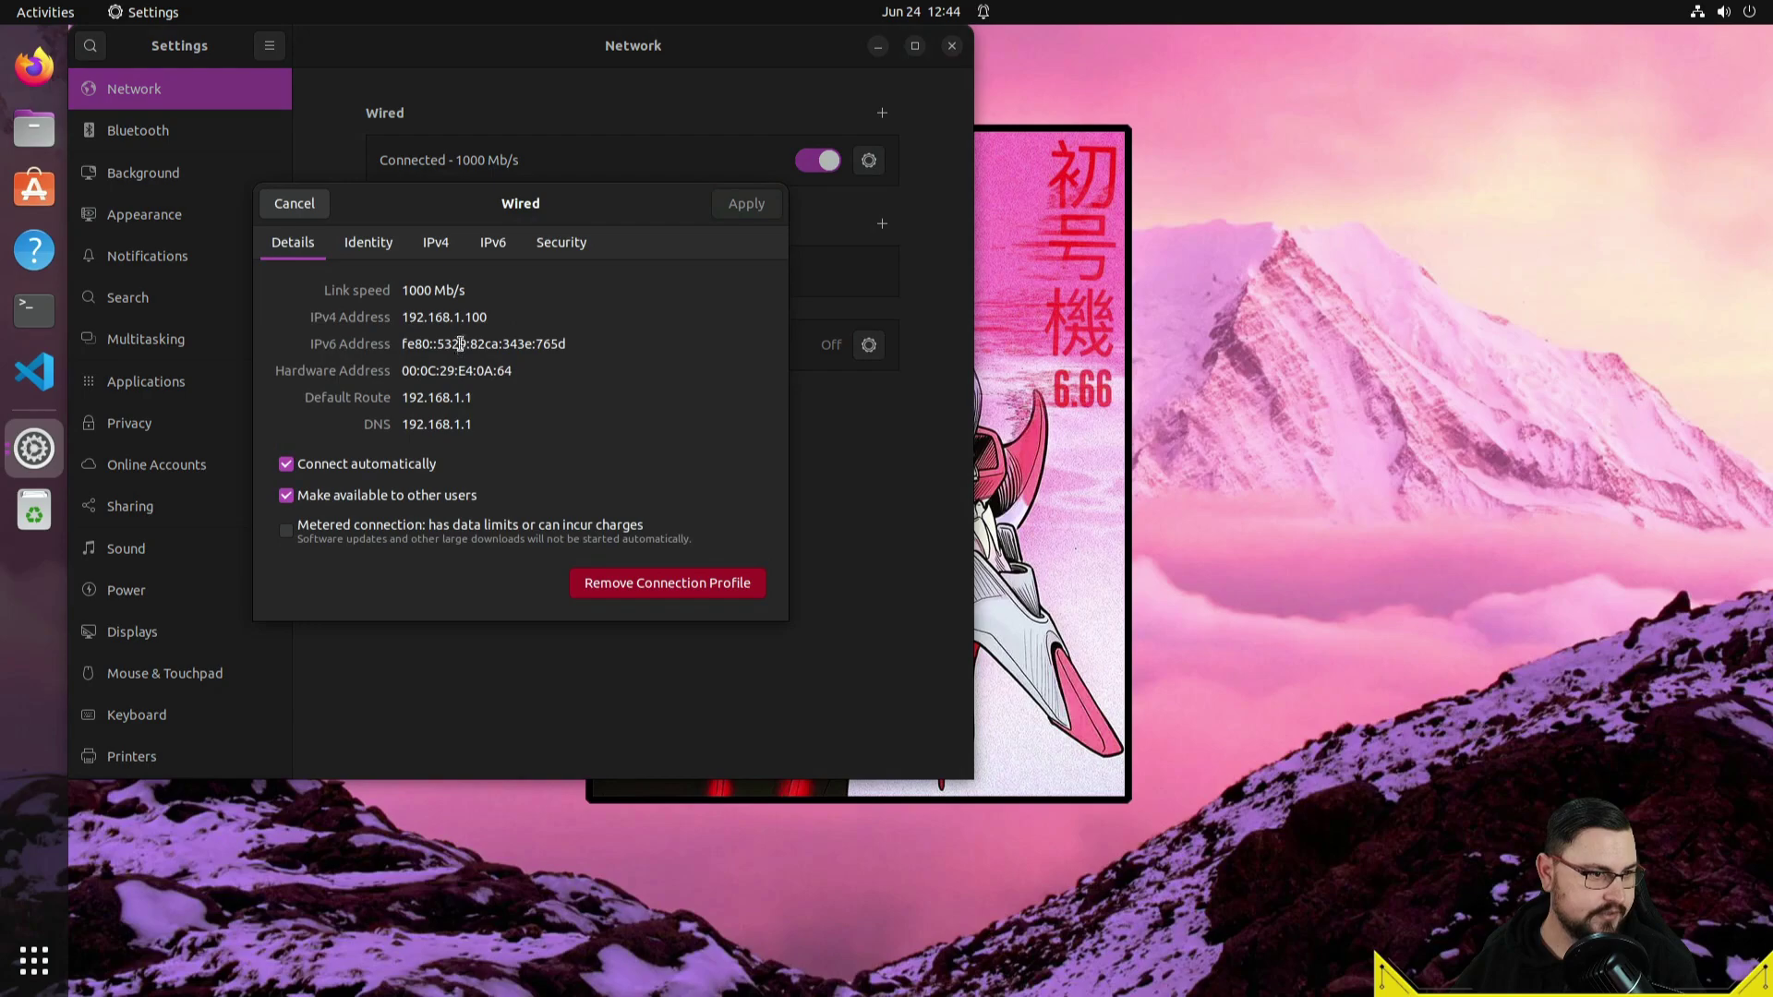
drag(409, 317, 493, 316)
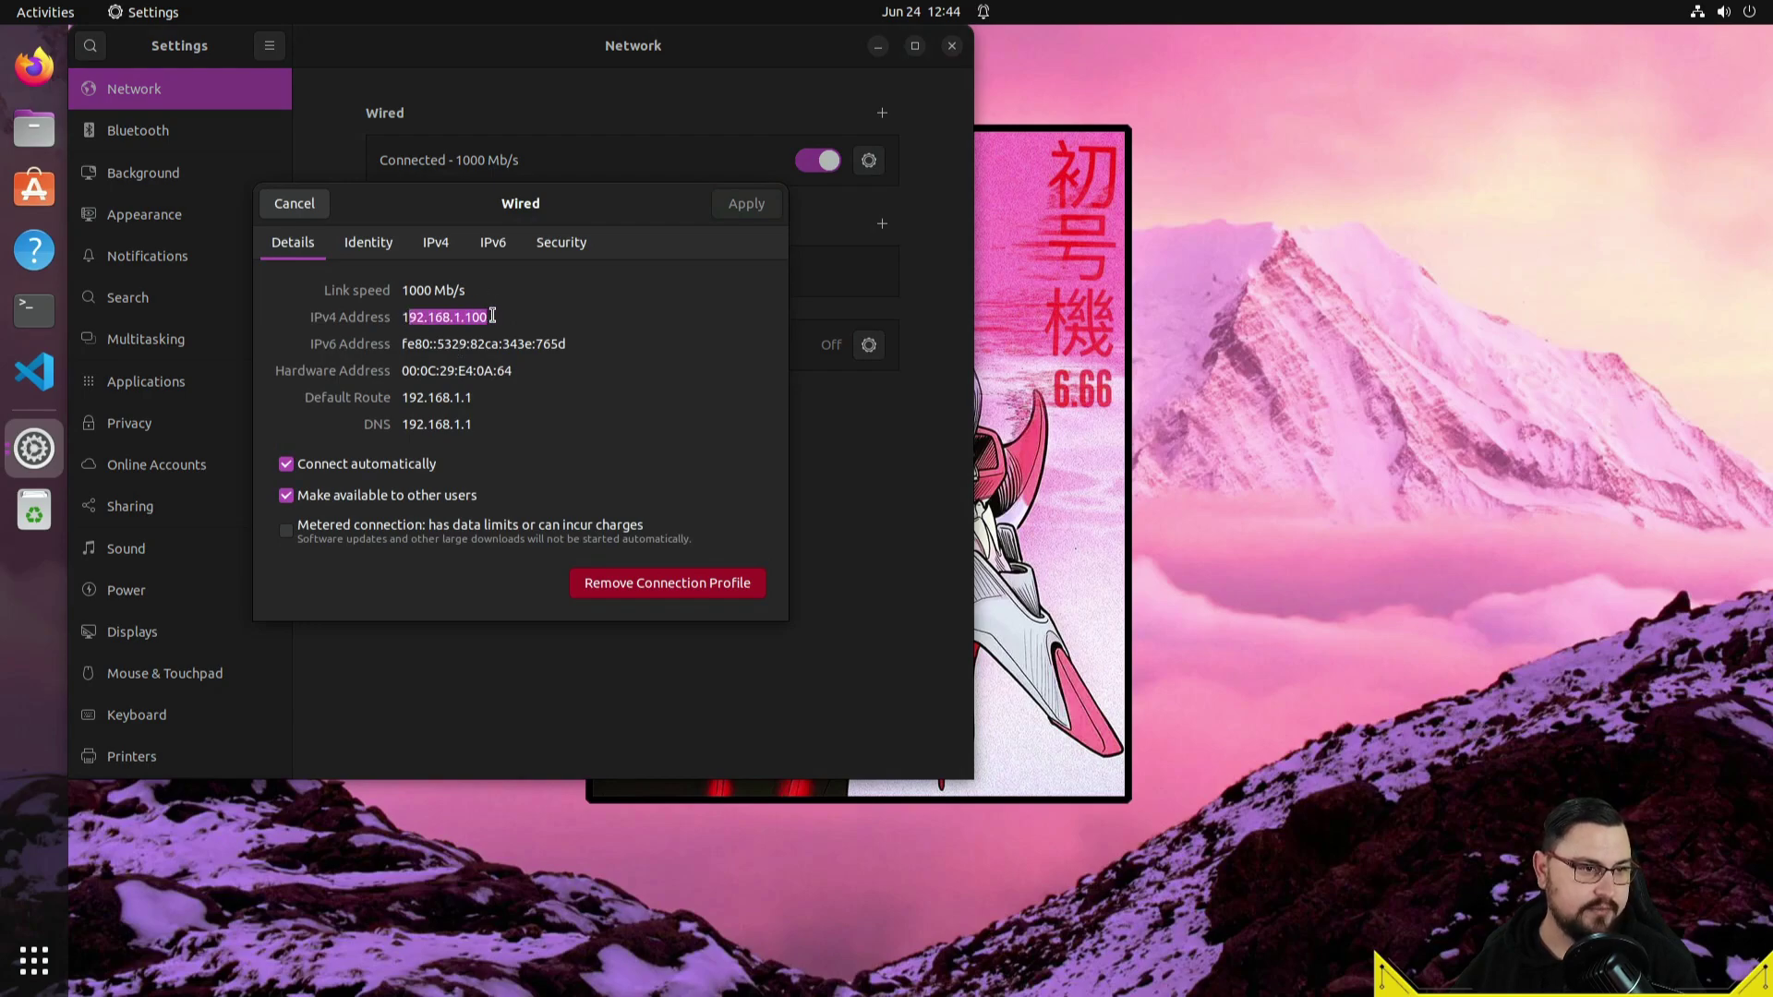
key(Escape)
click(878, 46)
click(34, 64)
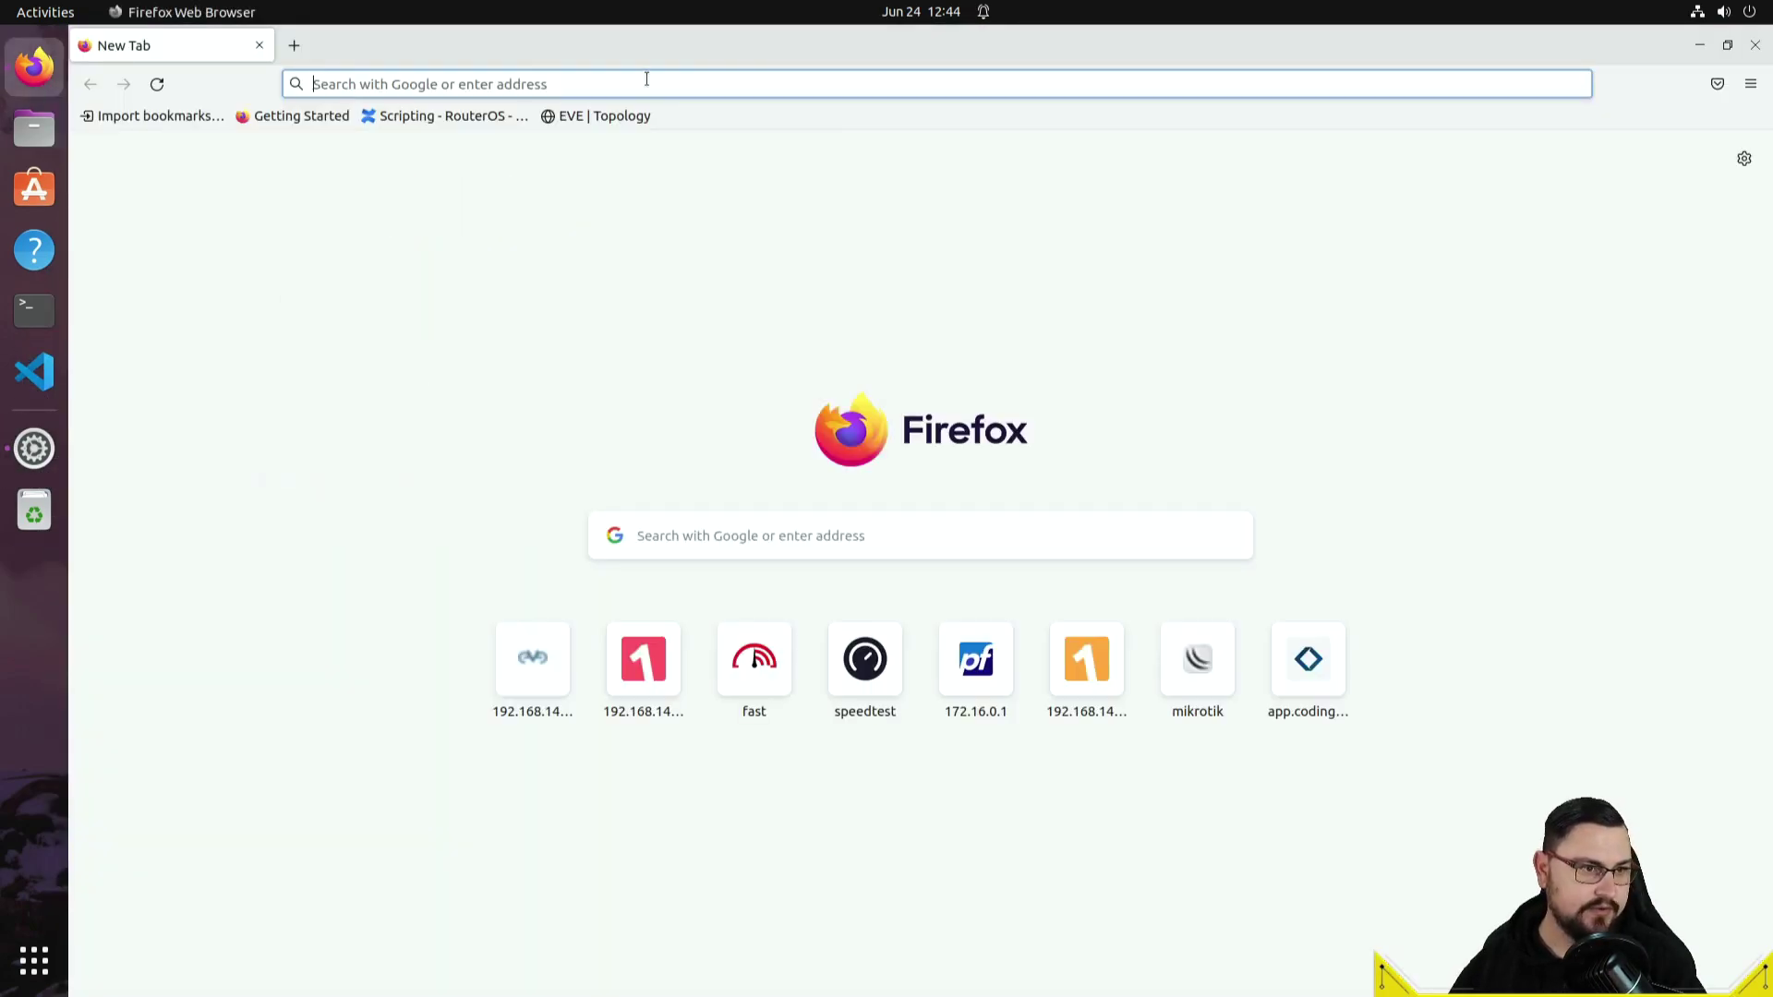
- Load 192.168.1.1 in the Firefox address bar
click(647, 81)
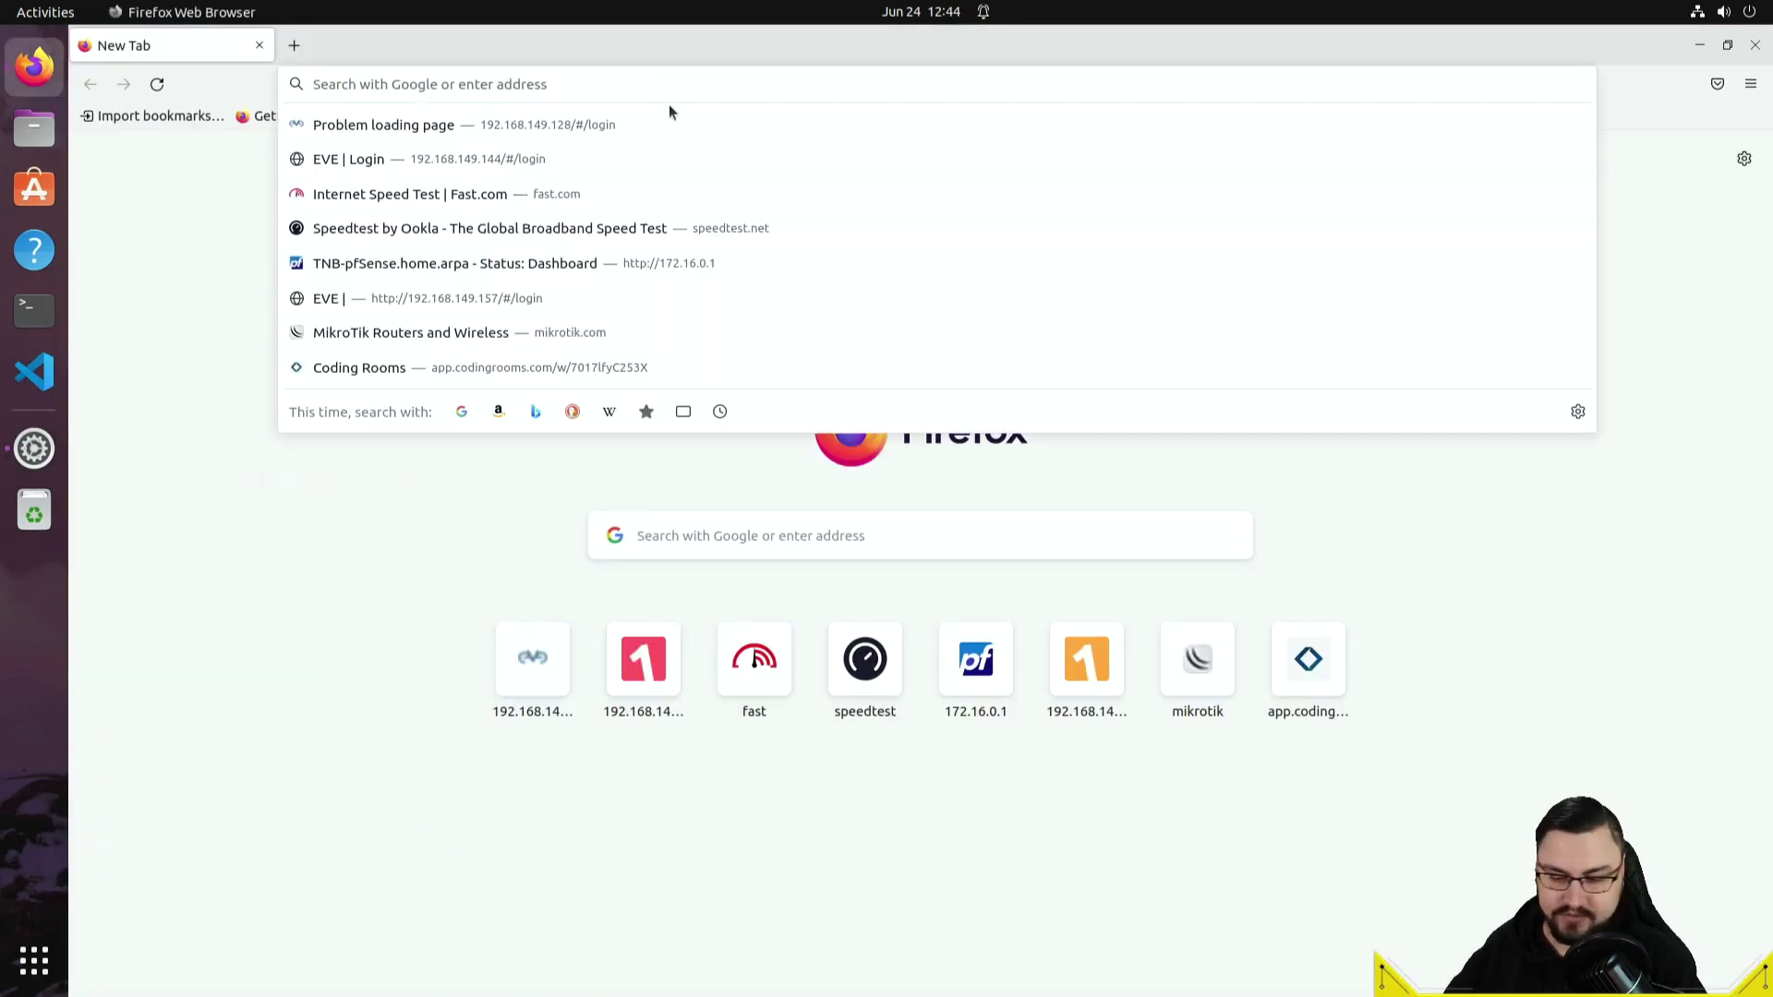
text(192,1)
key(BackSpace)
key(BackSpace)
text(.168.,)
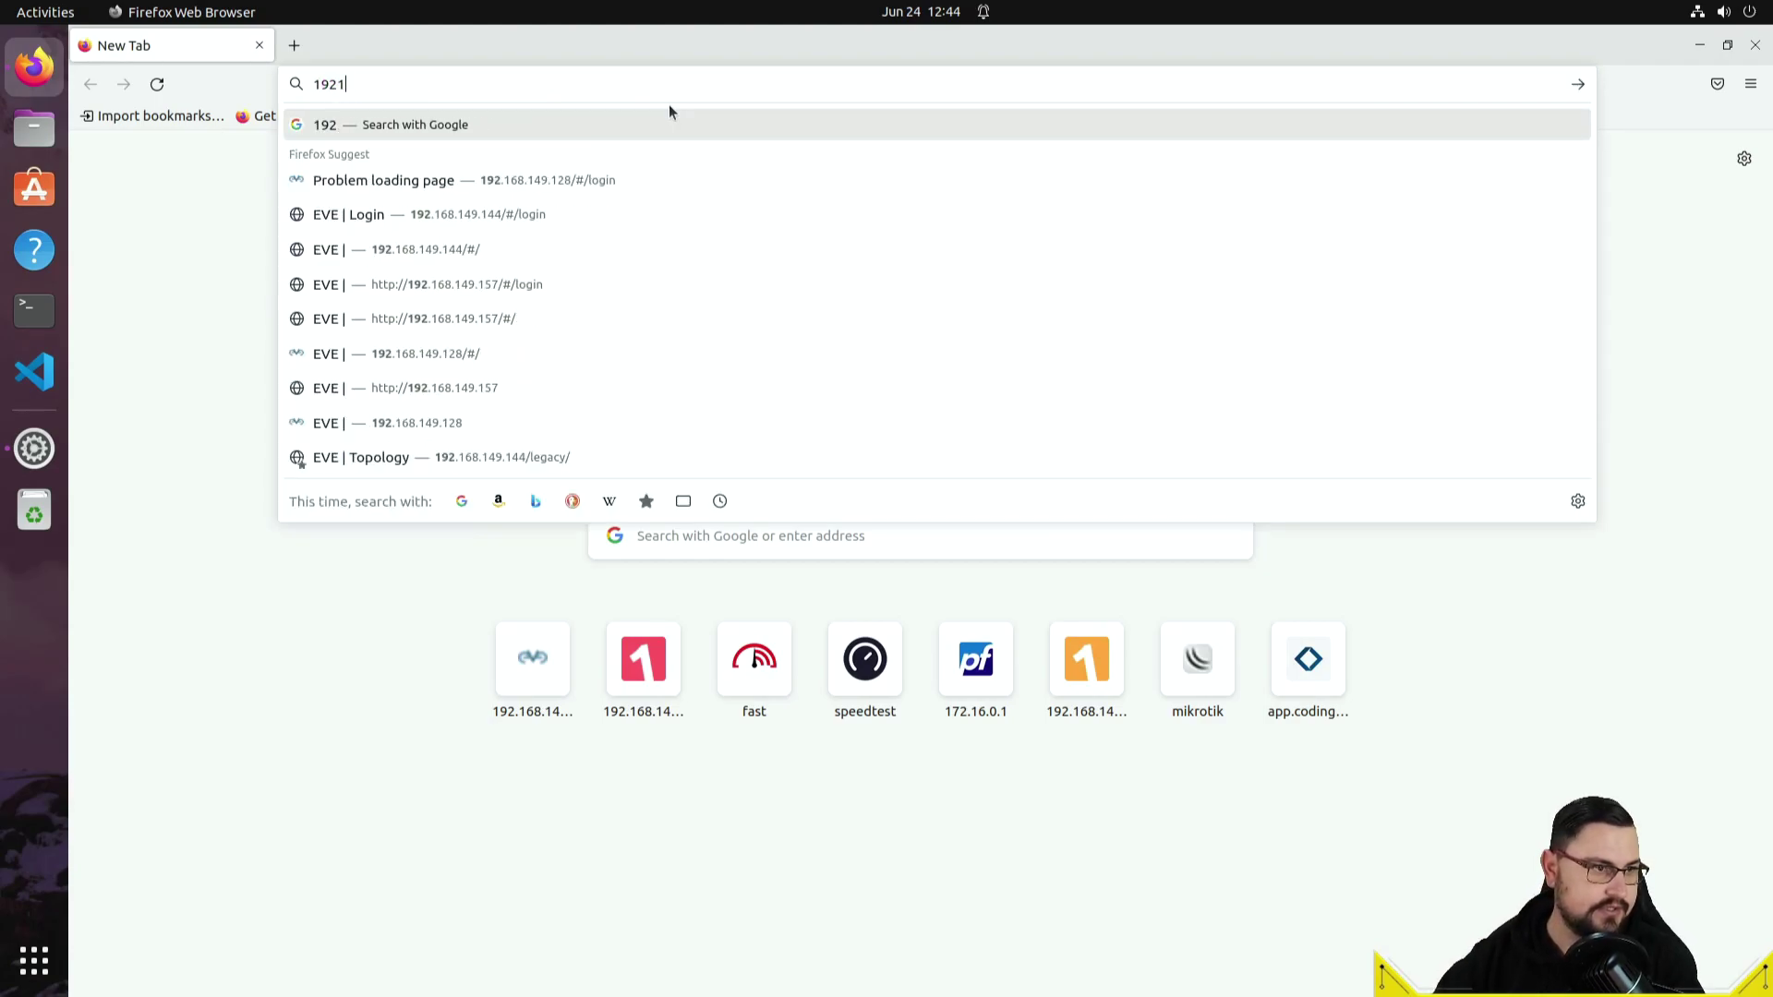
key(BackSpace)
text(1.1/)
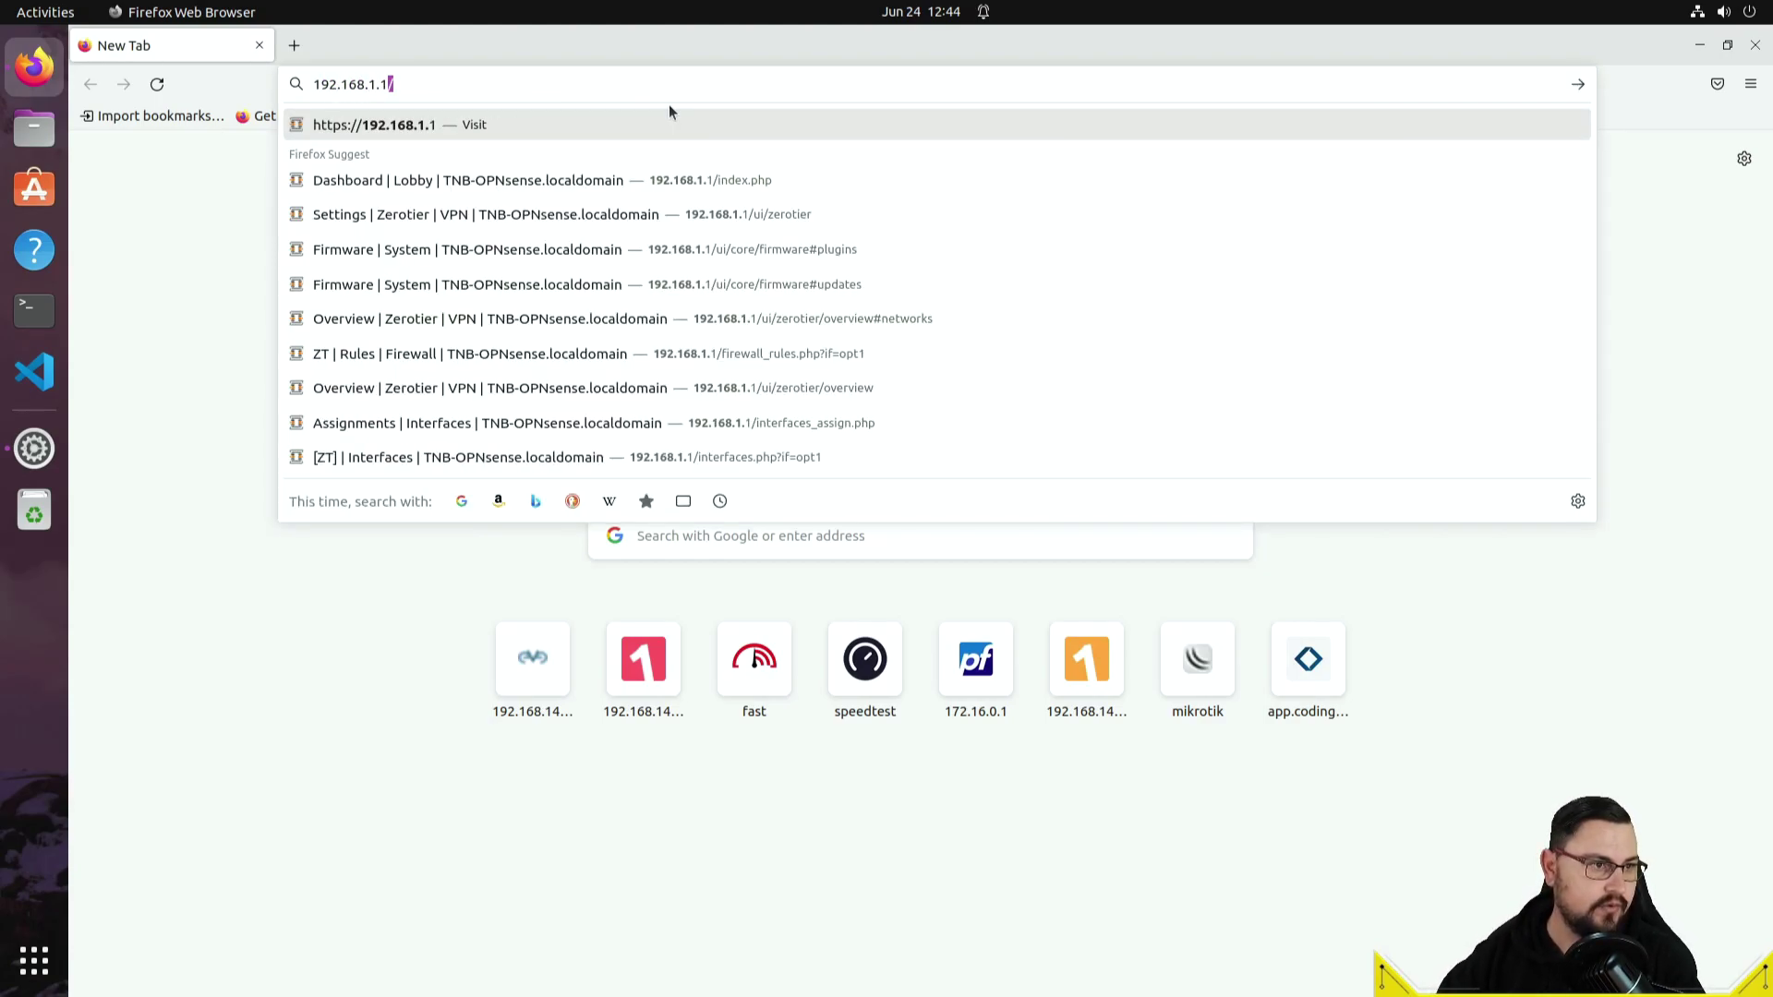
key(Return)
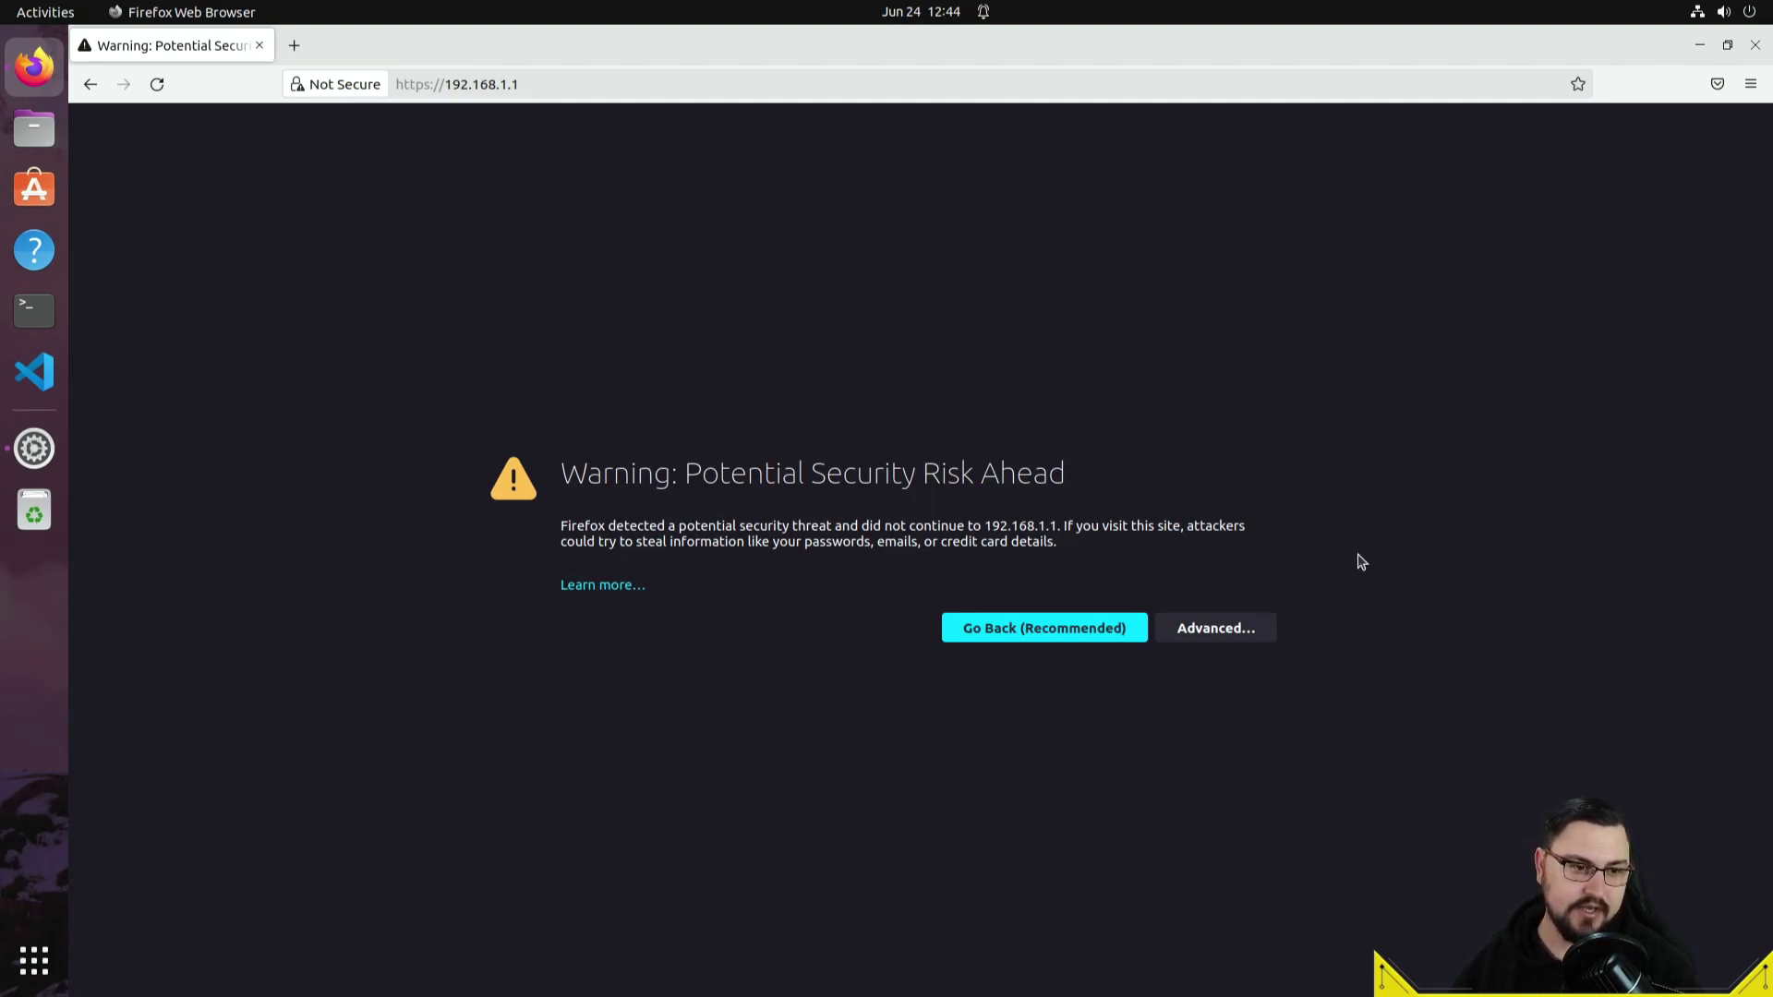
- Accept the self-signed certificate warning to reach the OPNsense login page
click(1171, 635)
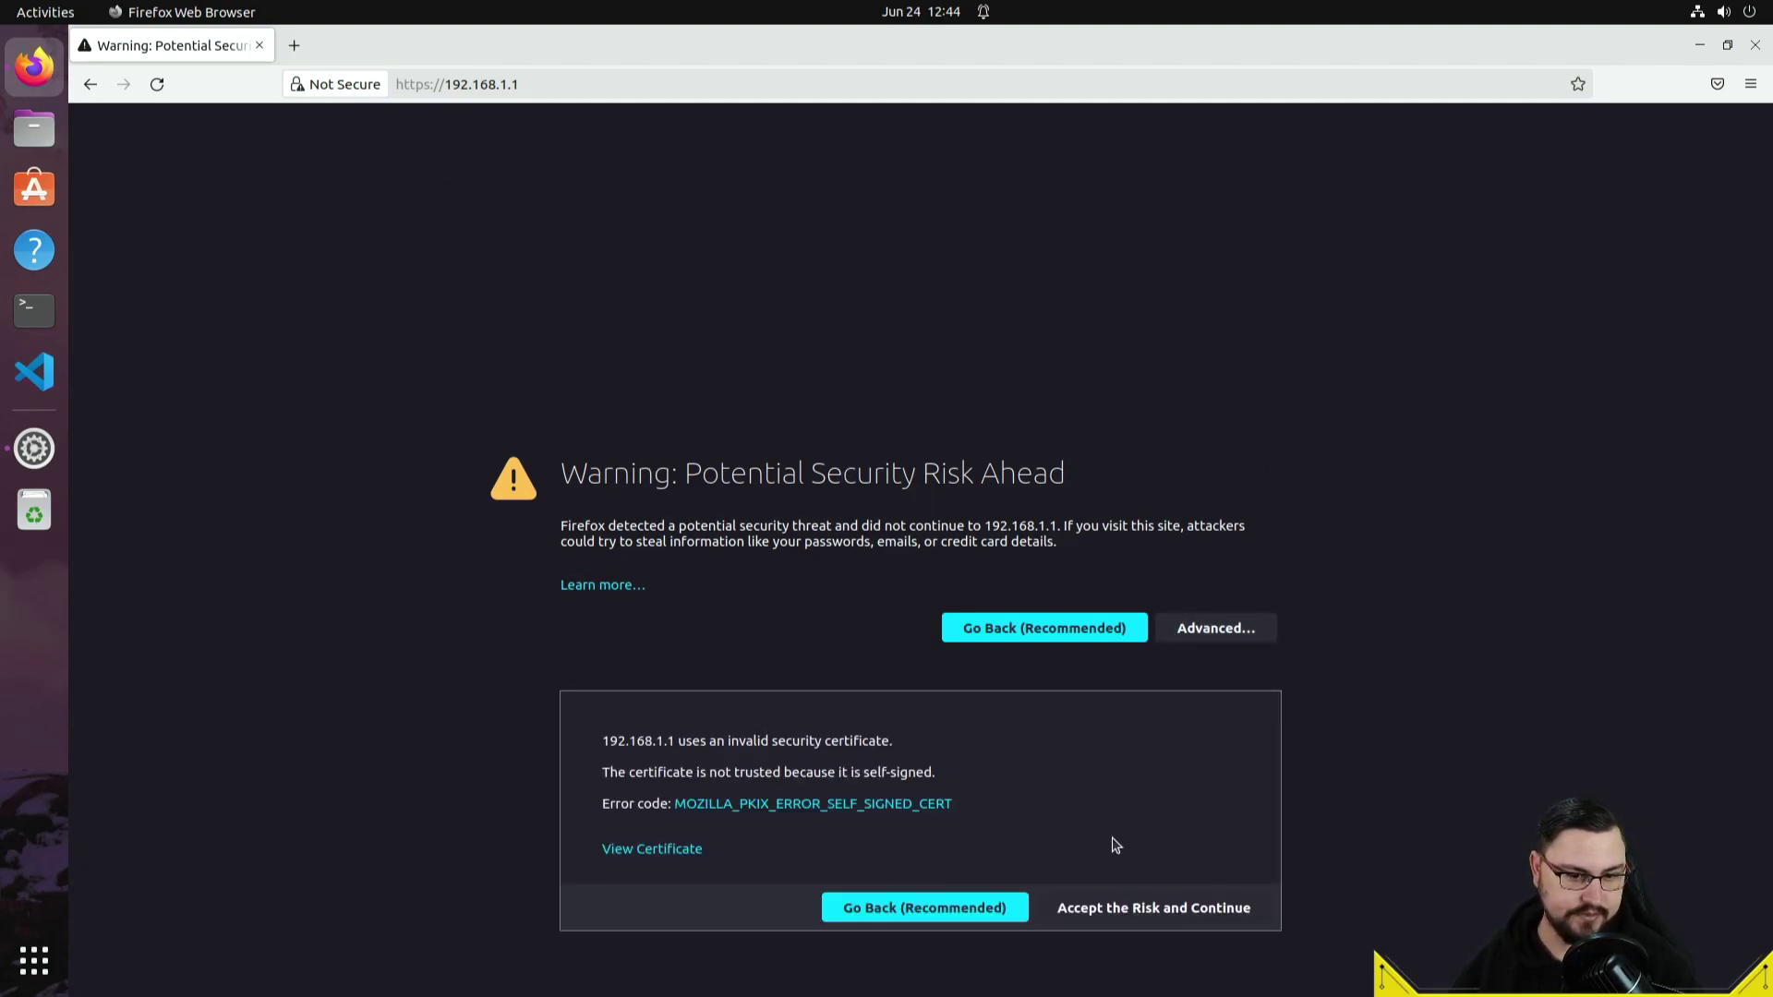
click(1092, 907)
click(939, 349)
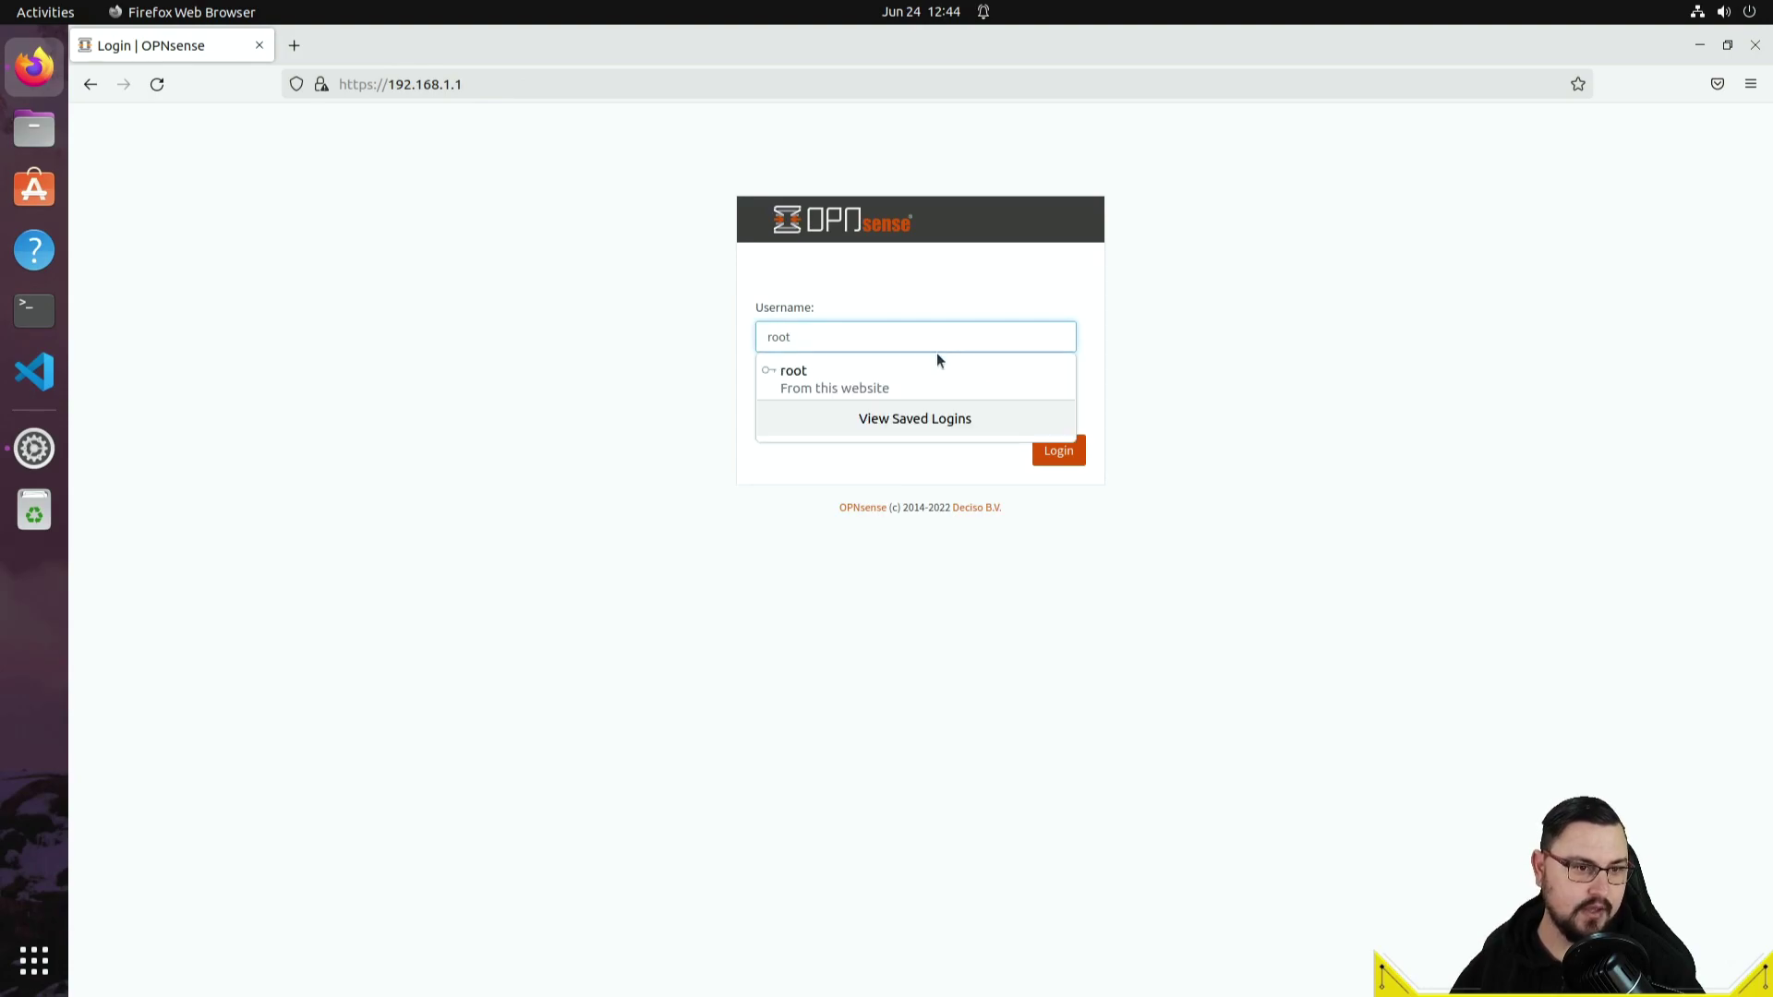
- Log in to the OPNsense web GUI as root with the root password
click(801, 337)
key(BackSpace)
key(BackSpace)
key(BackSpace)
key(BackSpace)
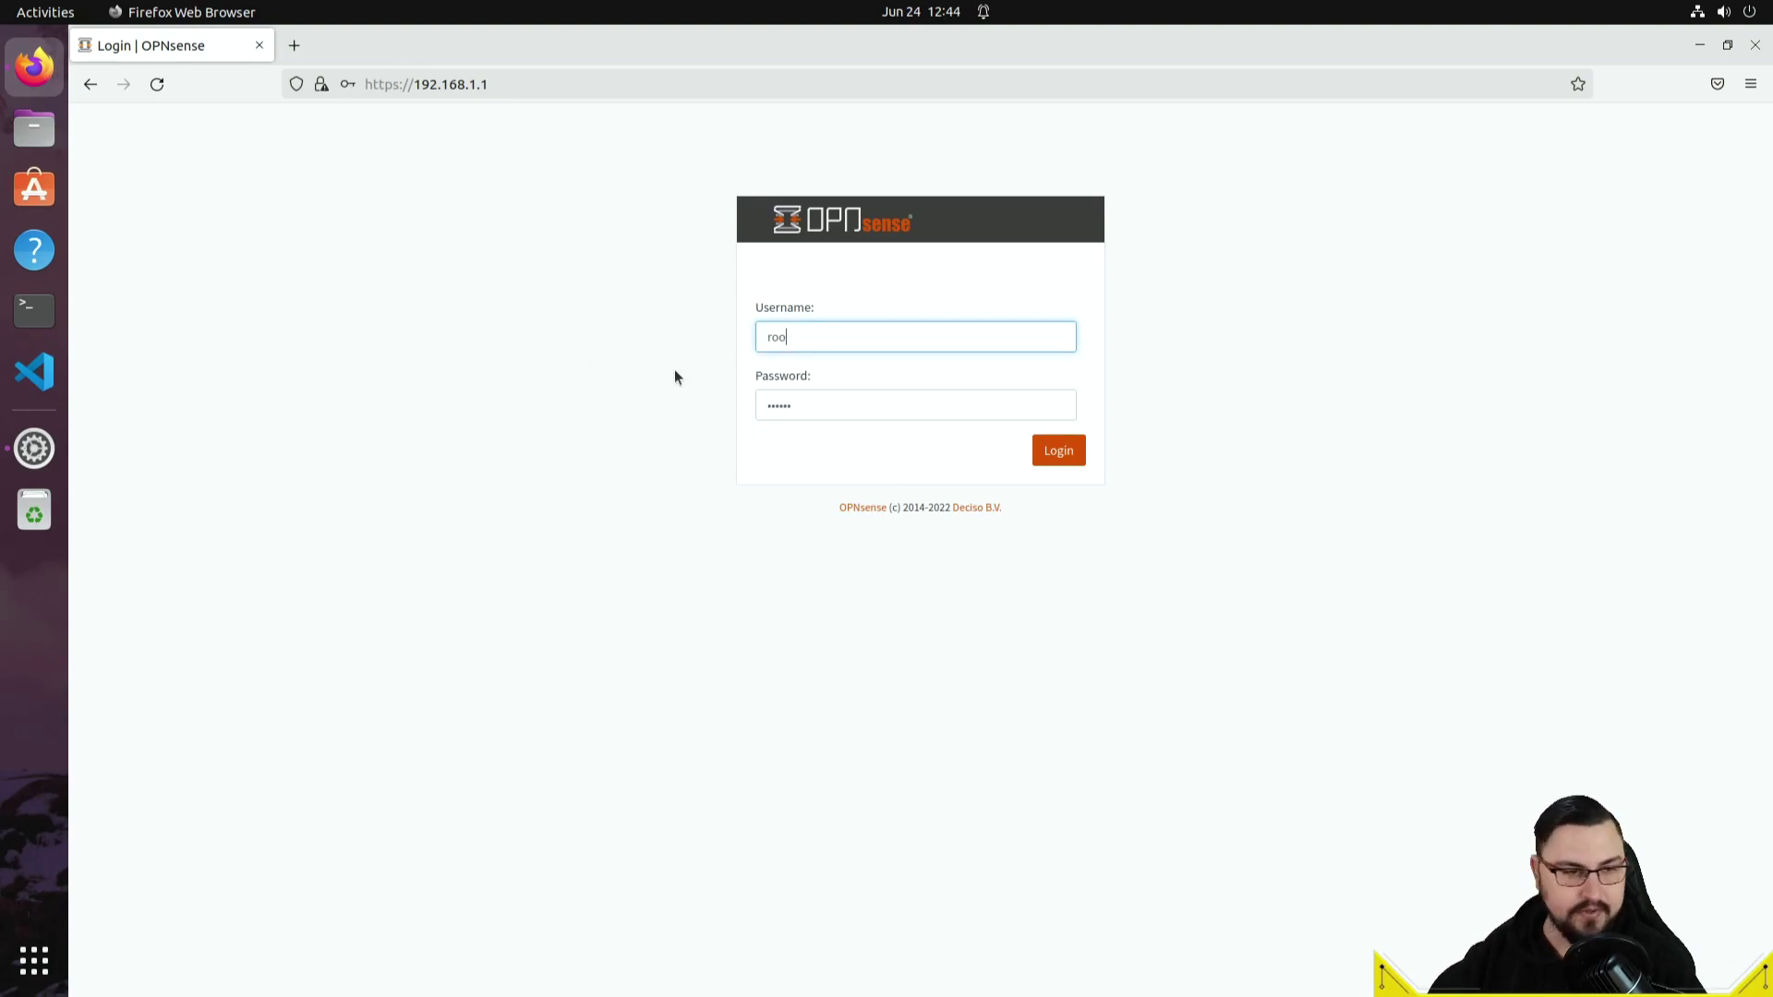
text(root)
key(Tab)
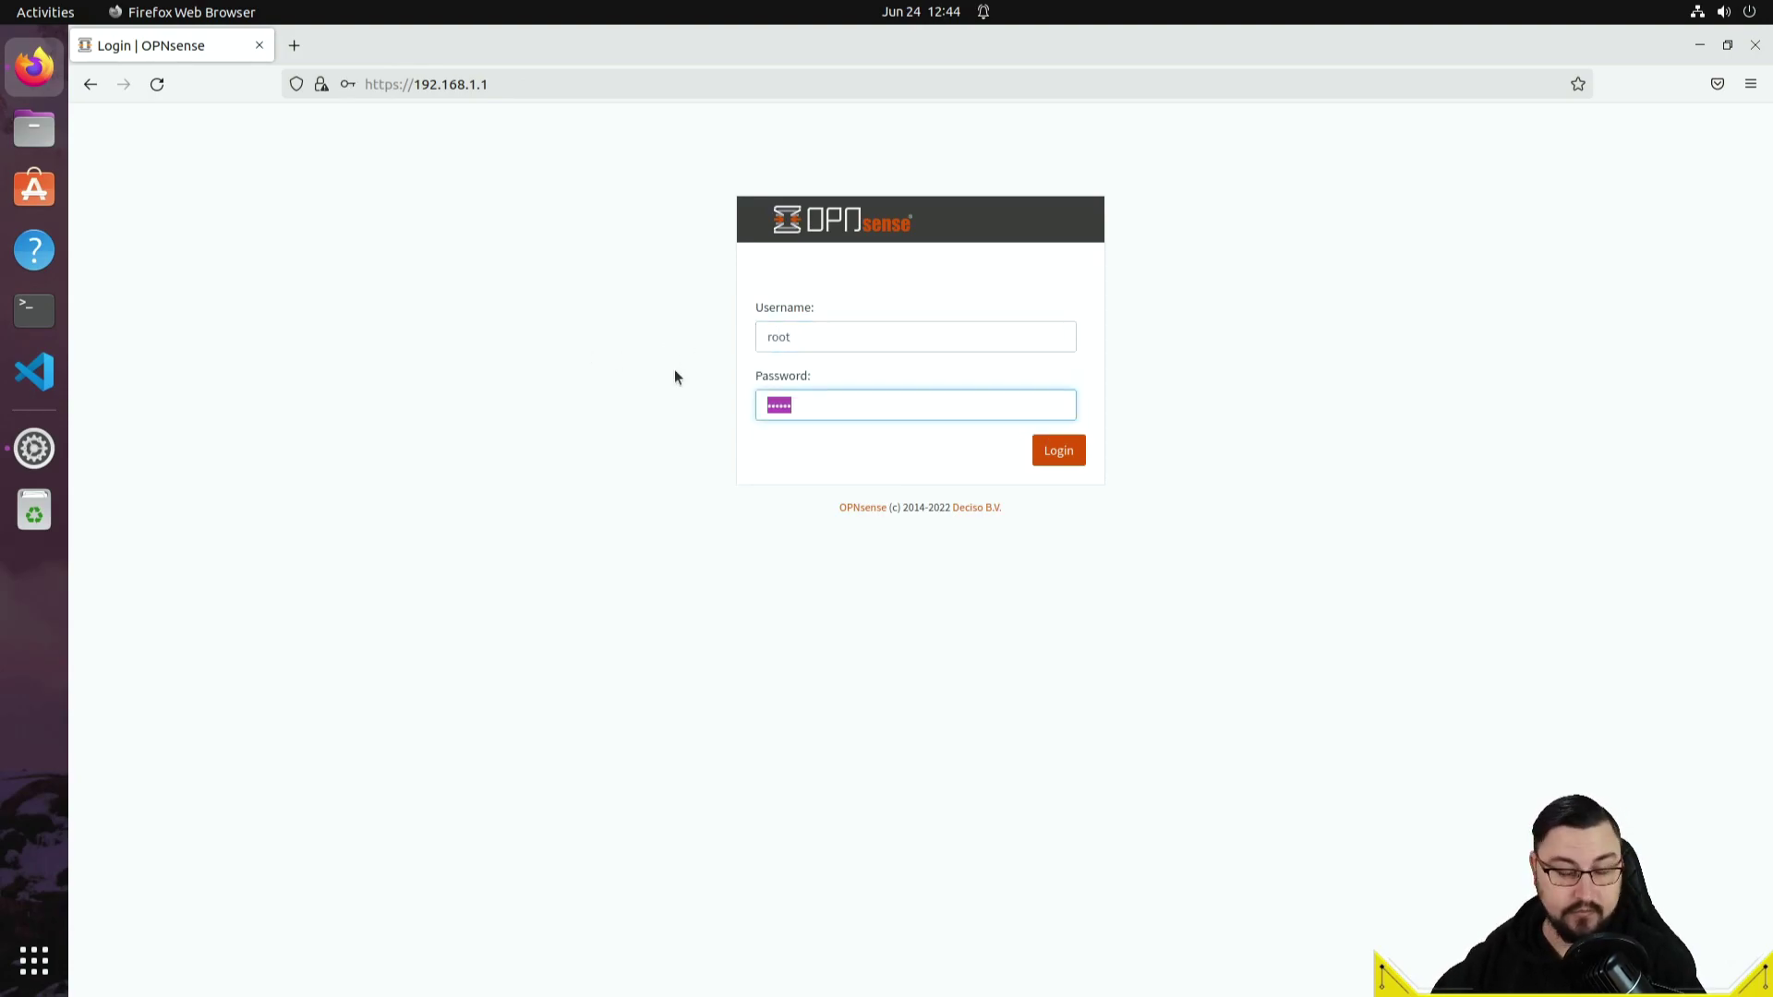
key(Return)
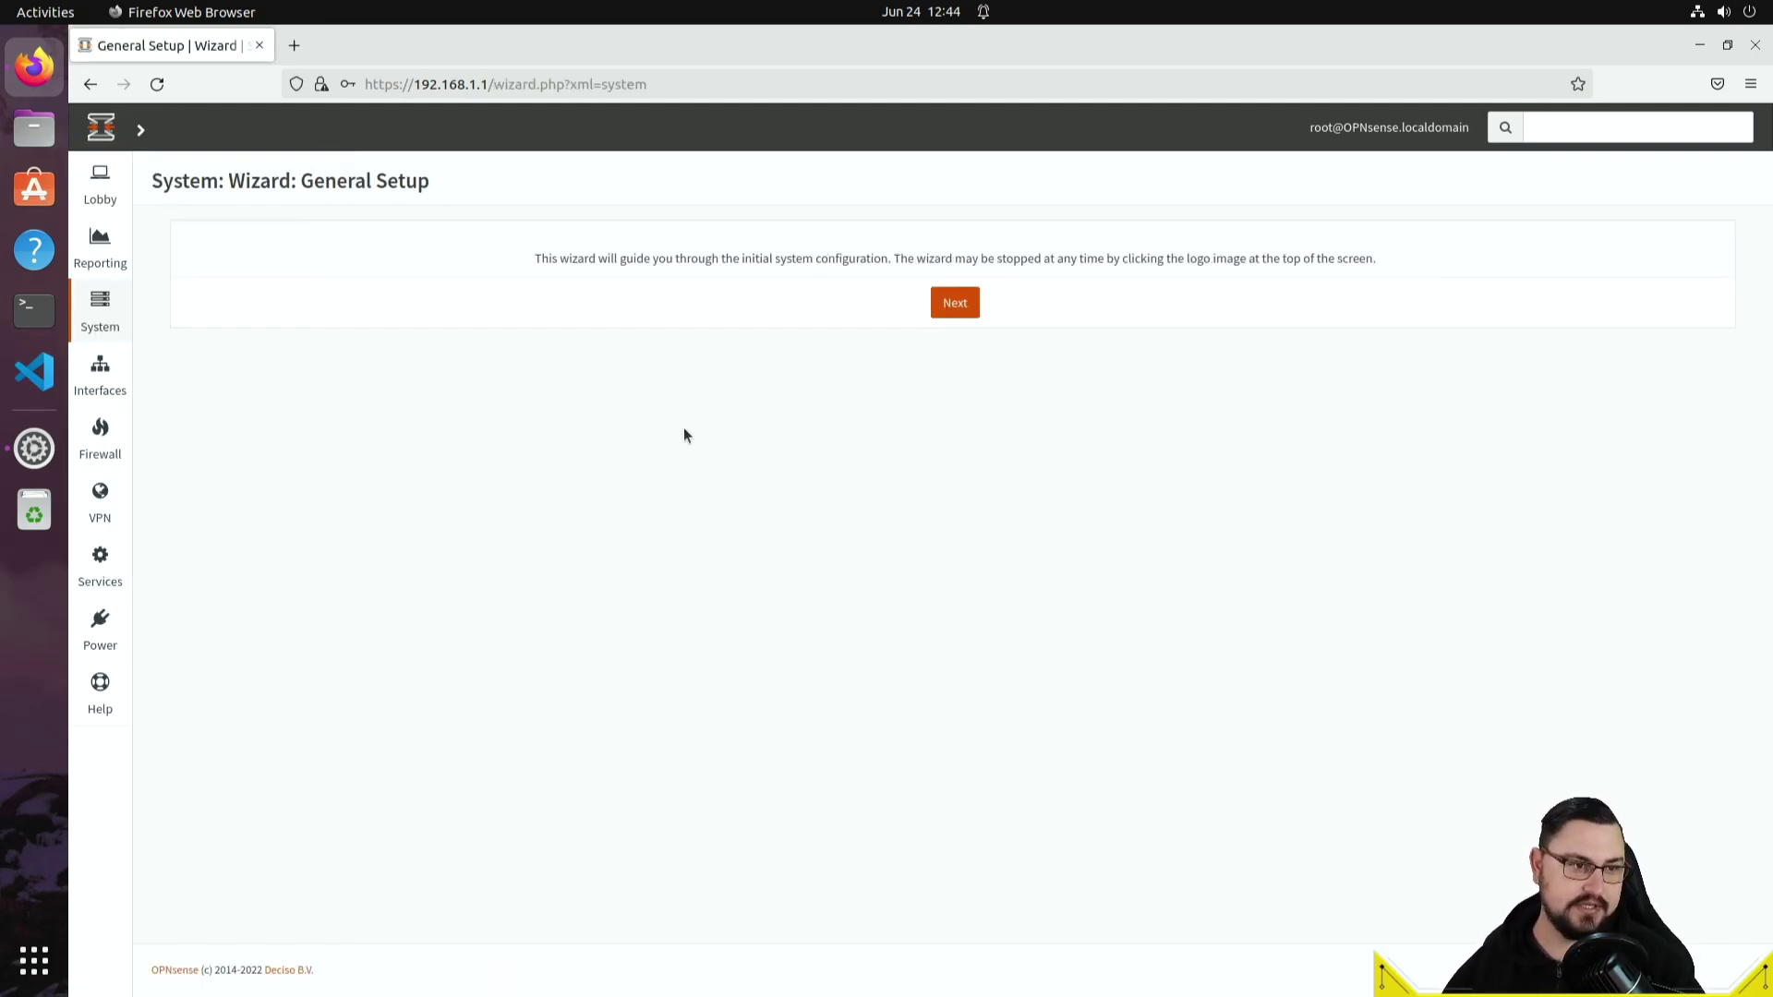
- Start the setup wizard and set hostname TNB-LAB-02-OPNsense, keeping domain localdomain
click(956, 305)
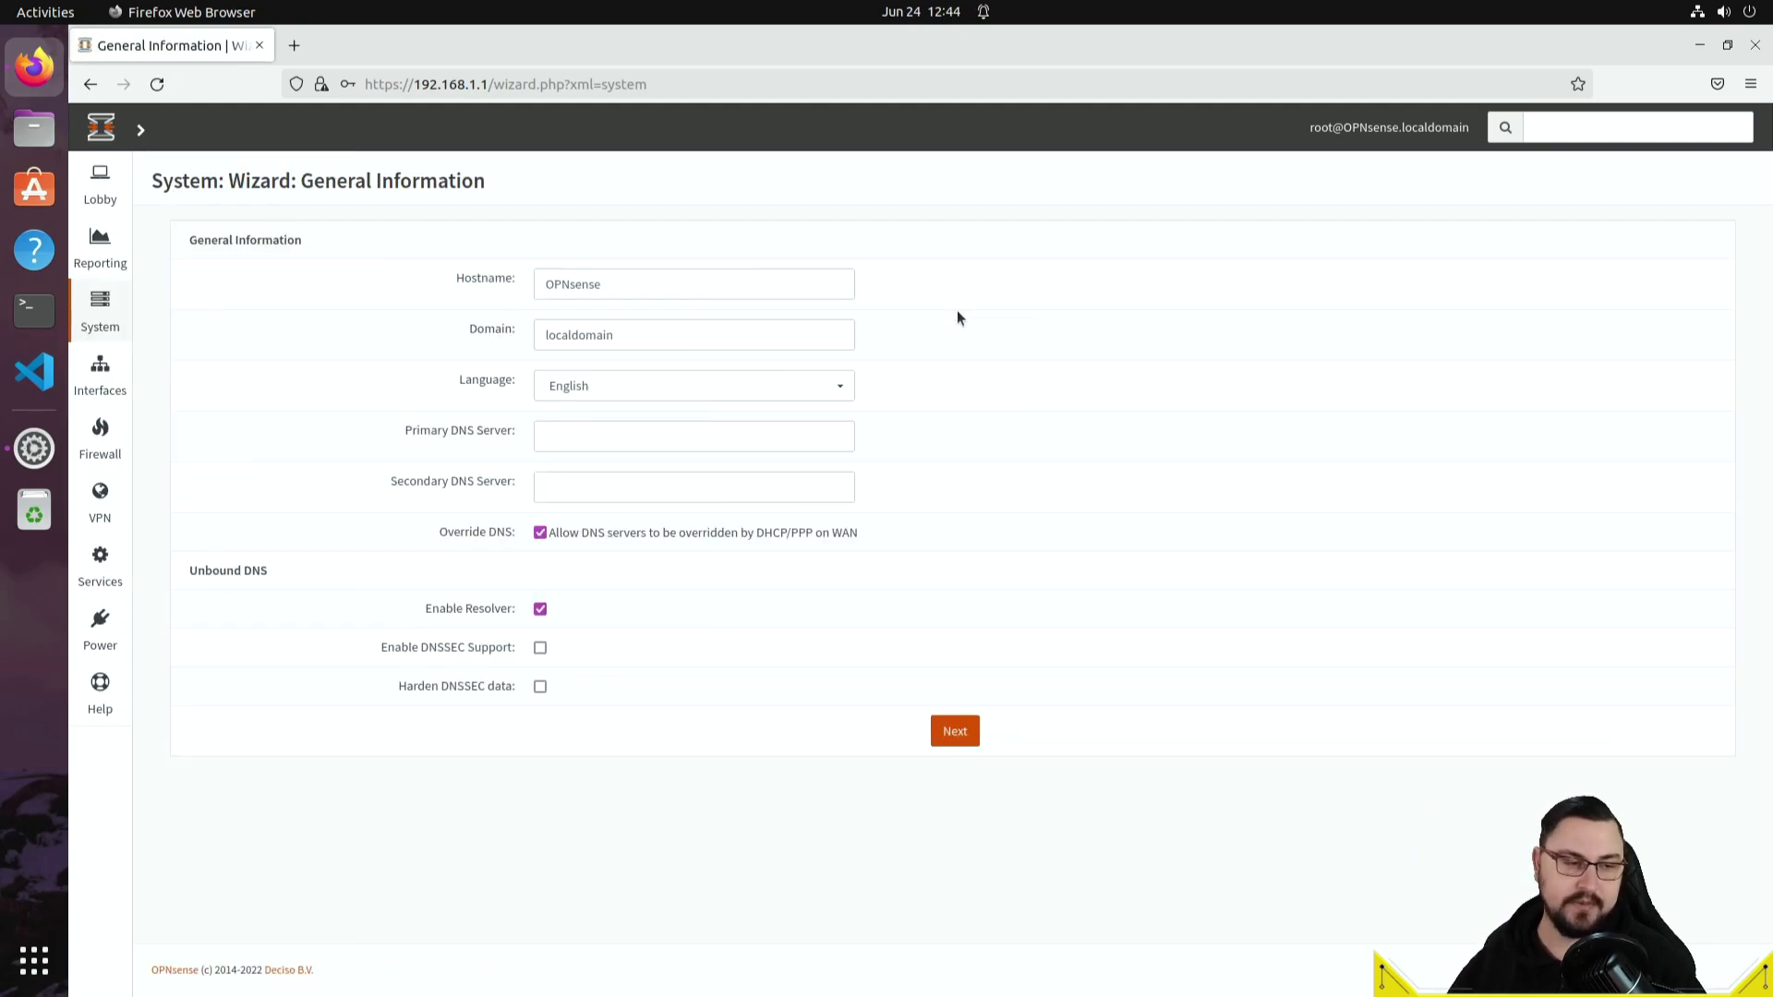
click(729, 286)
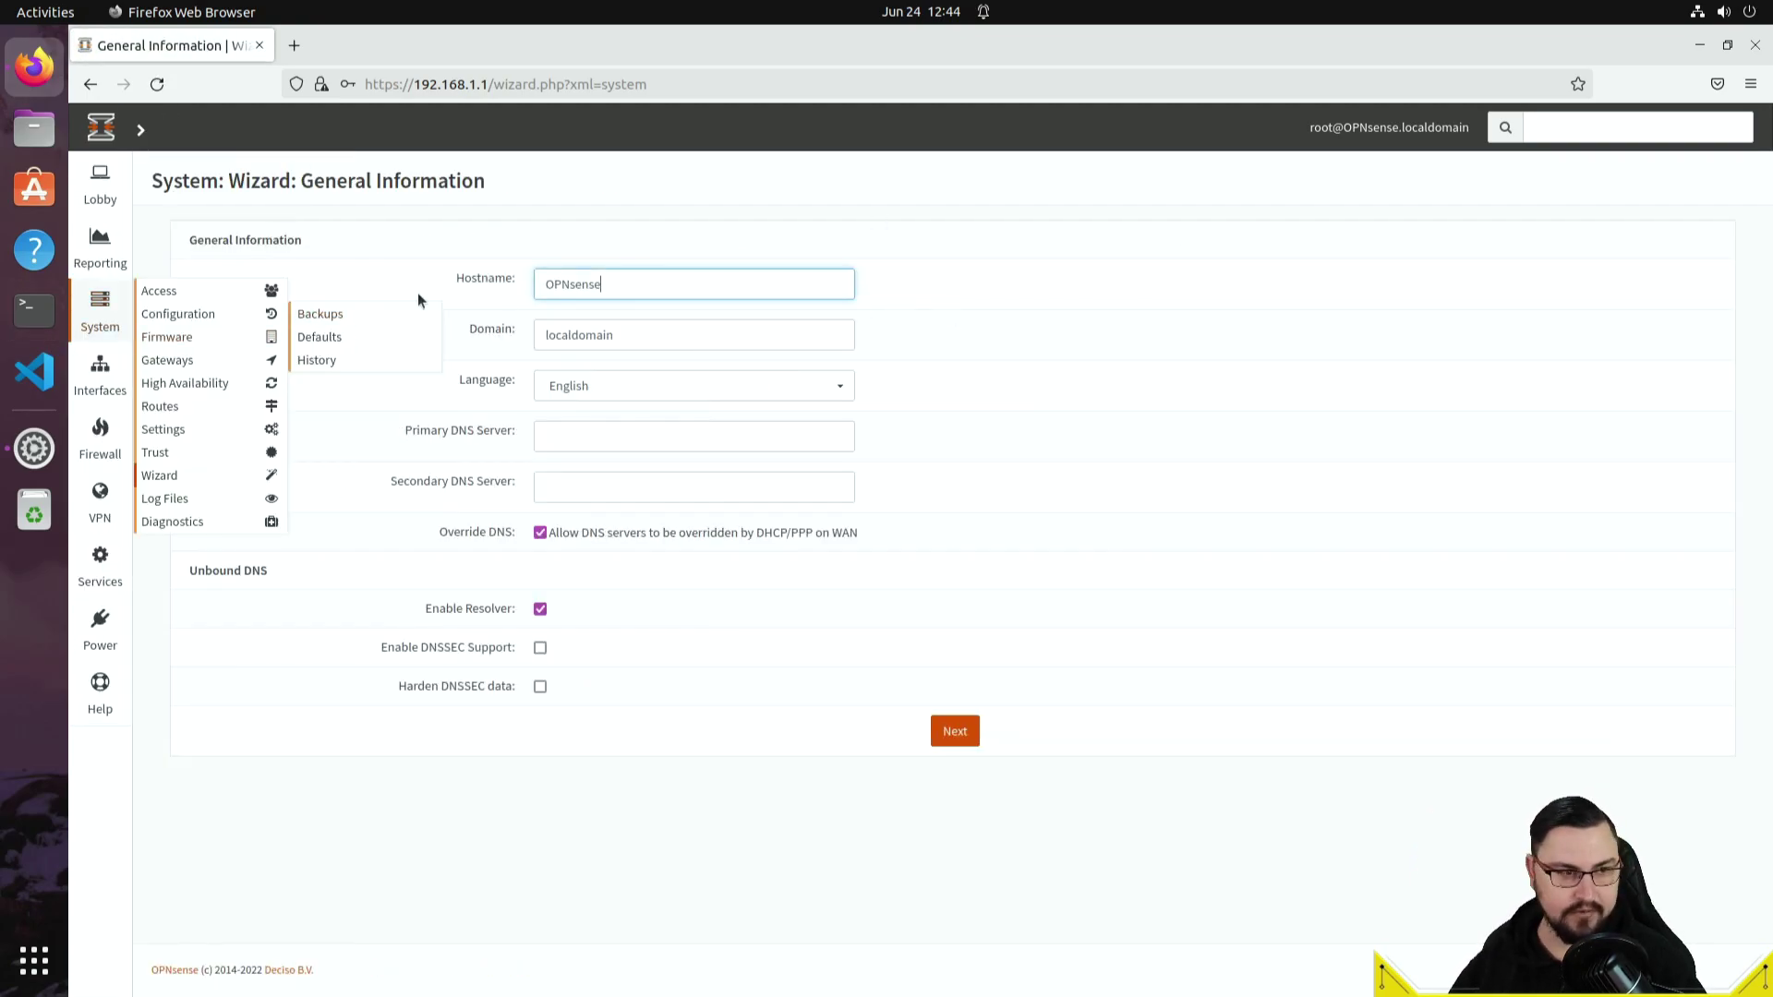
key(BackSpace)
key(BackSpace)
key(BackSpace)
key(BackSpace)
key(BackSpace)
key(BackSpace)
key(BackSpace)
key(BackSpace)
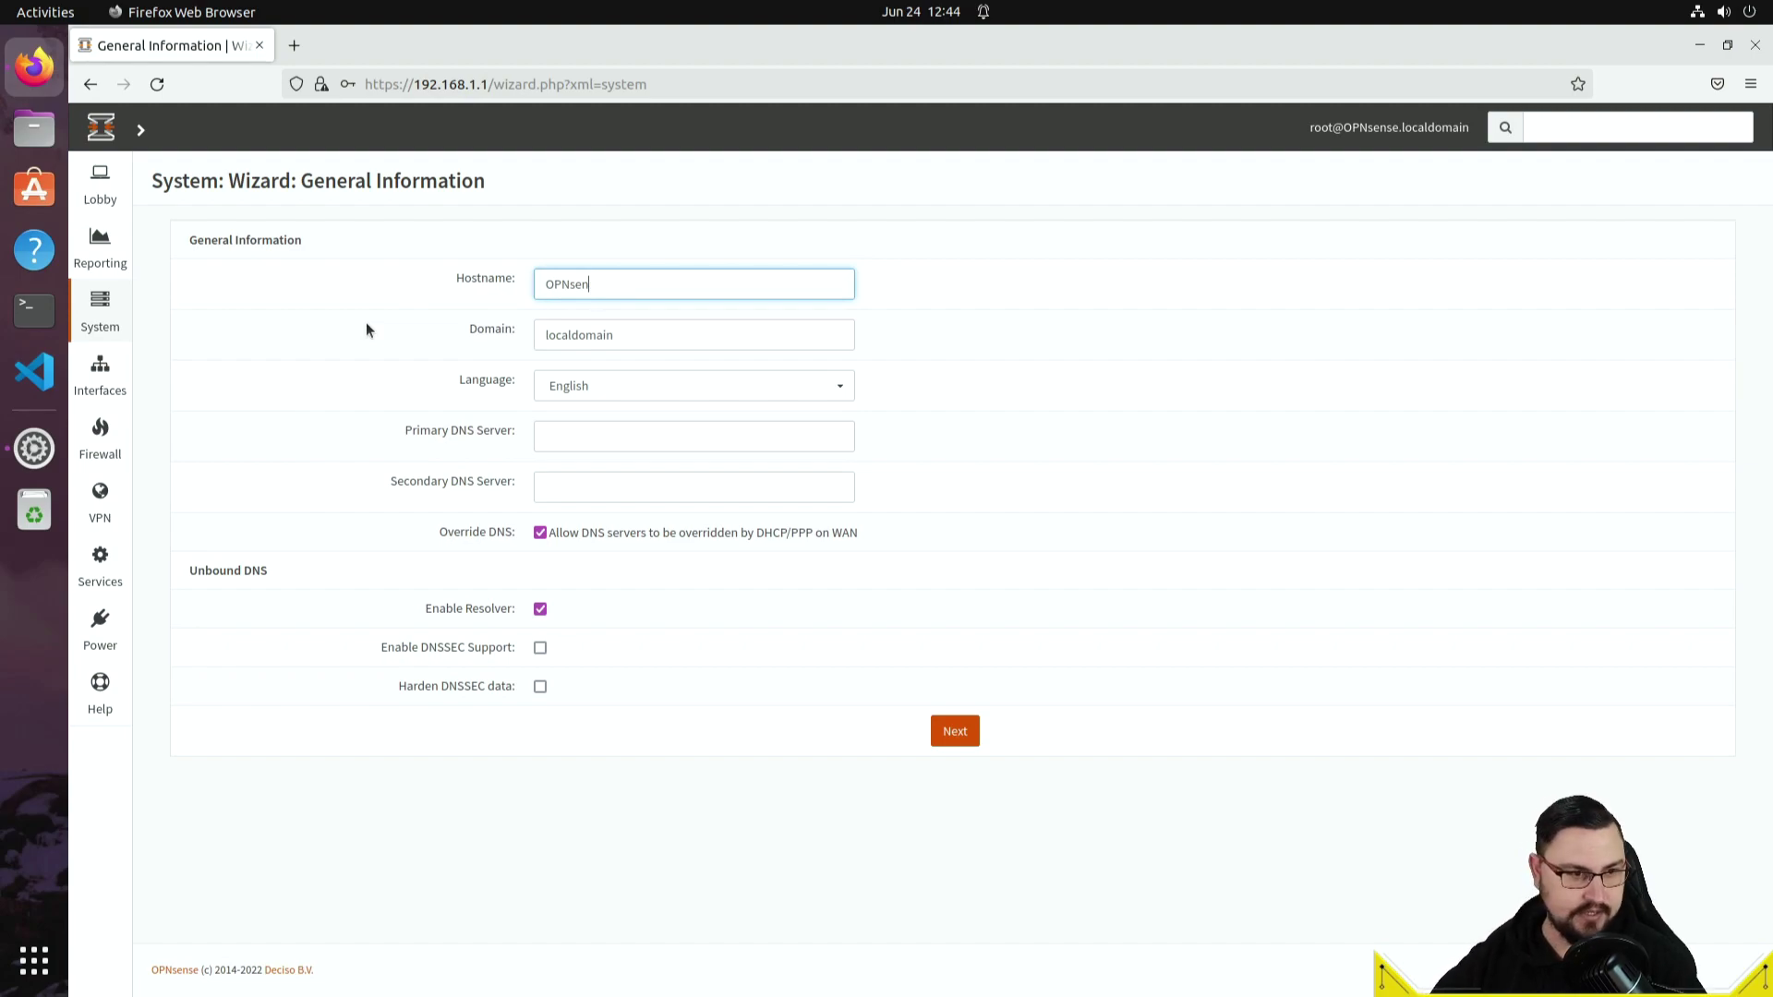
text(TNB-L)
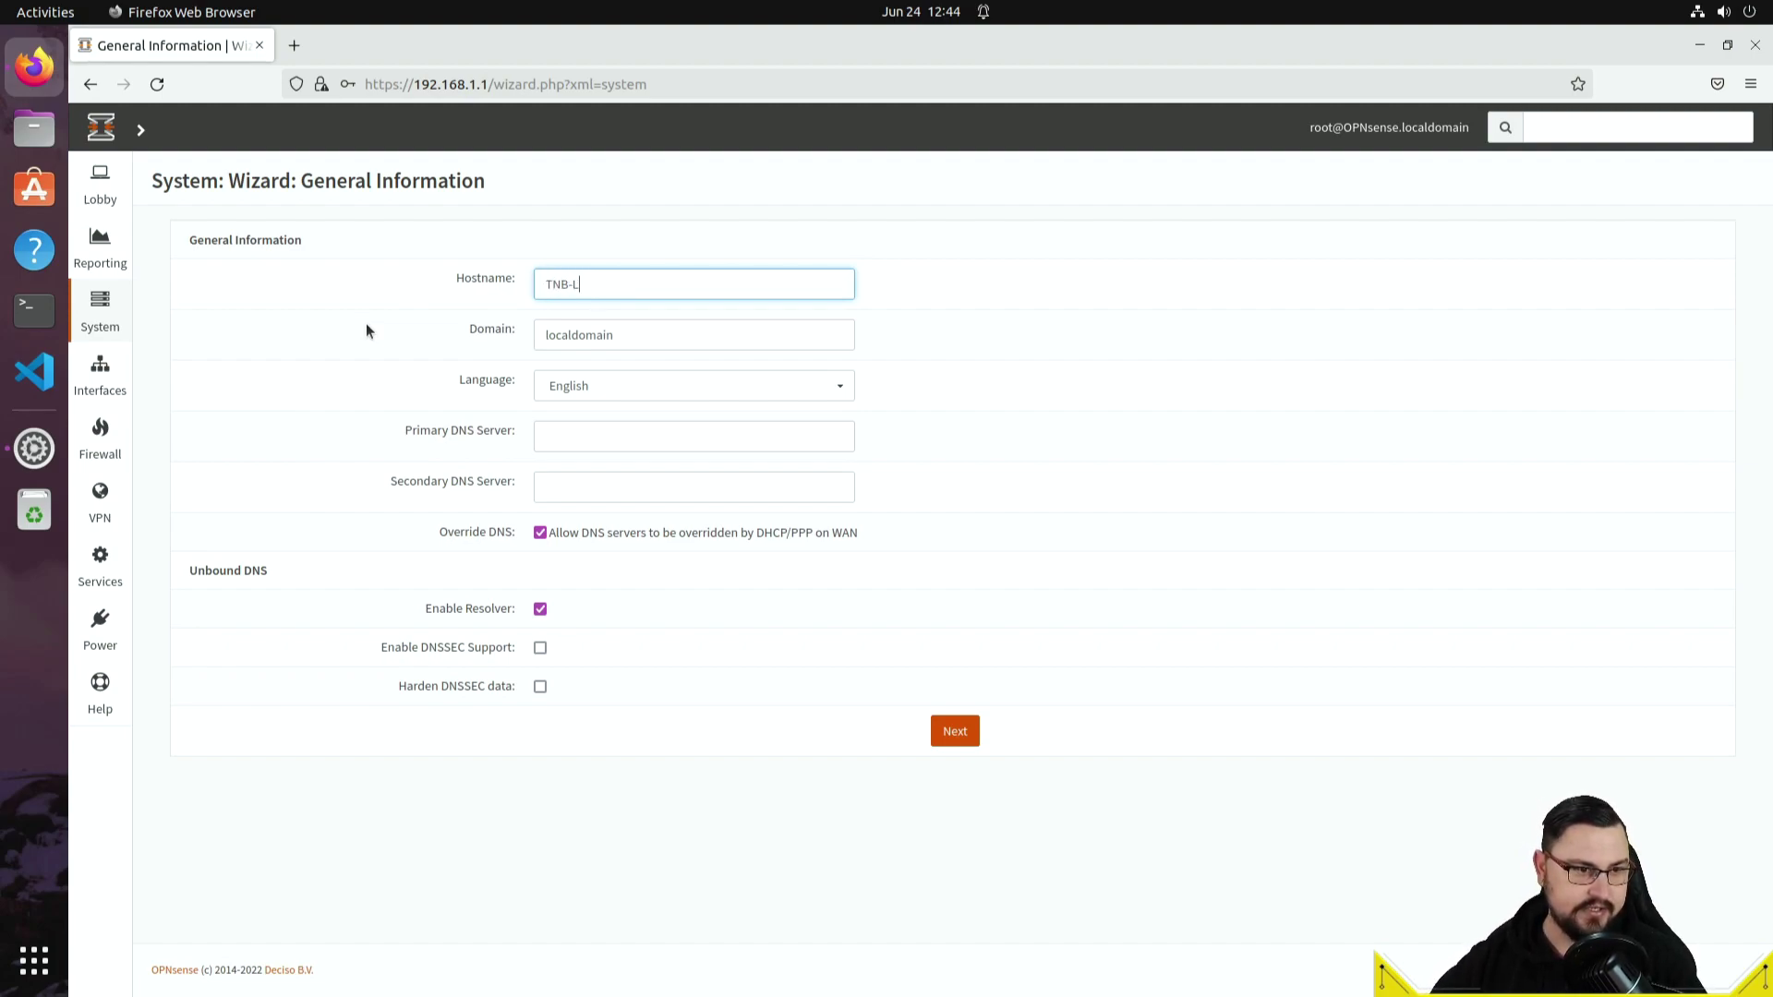
text(AB-02-OPNsense)
key(Tab)
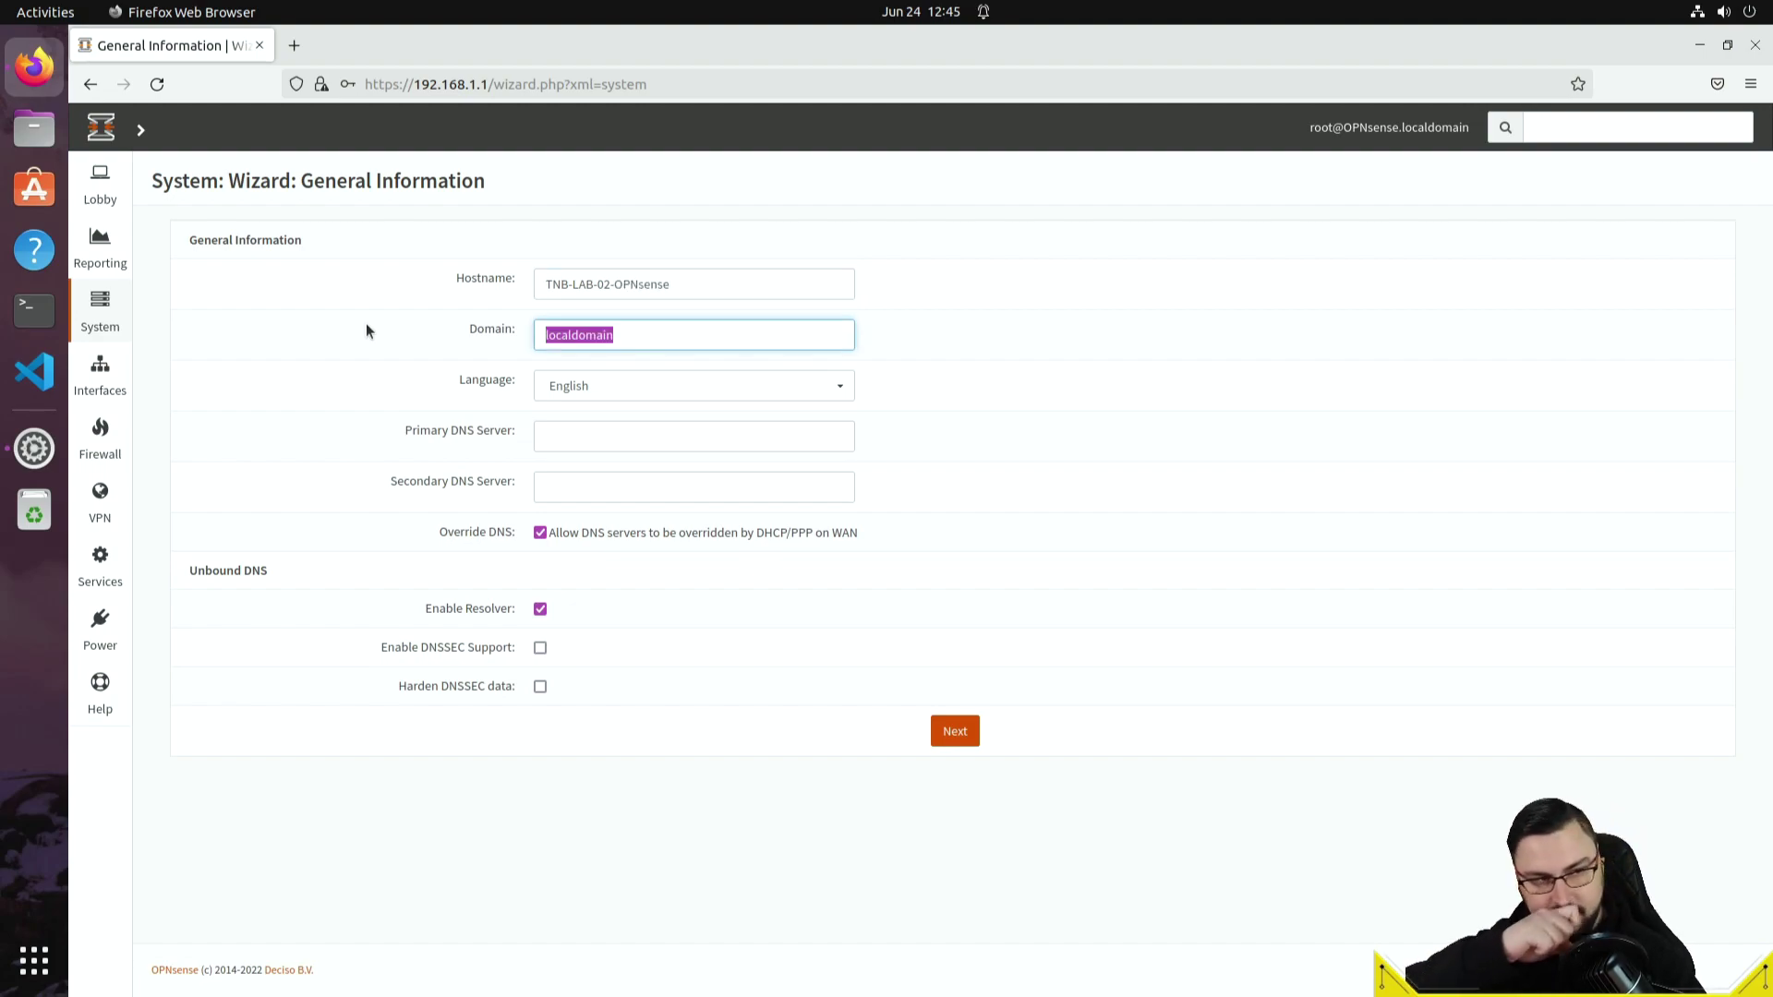
text(l)
key(ctrl+z)
- Set DNS servers 8.8.8.8 and 1.1.1.1, then continue to the time server step
key(Tab)
key(Tab)
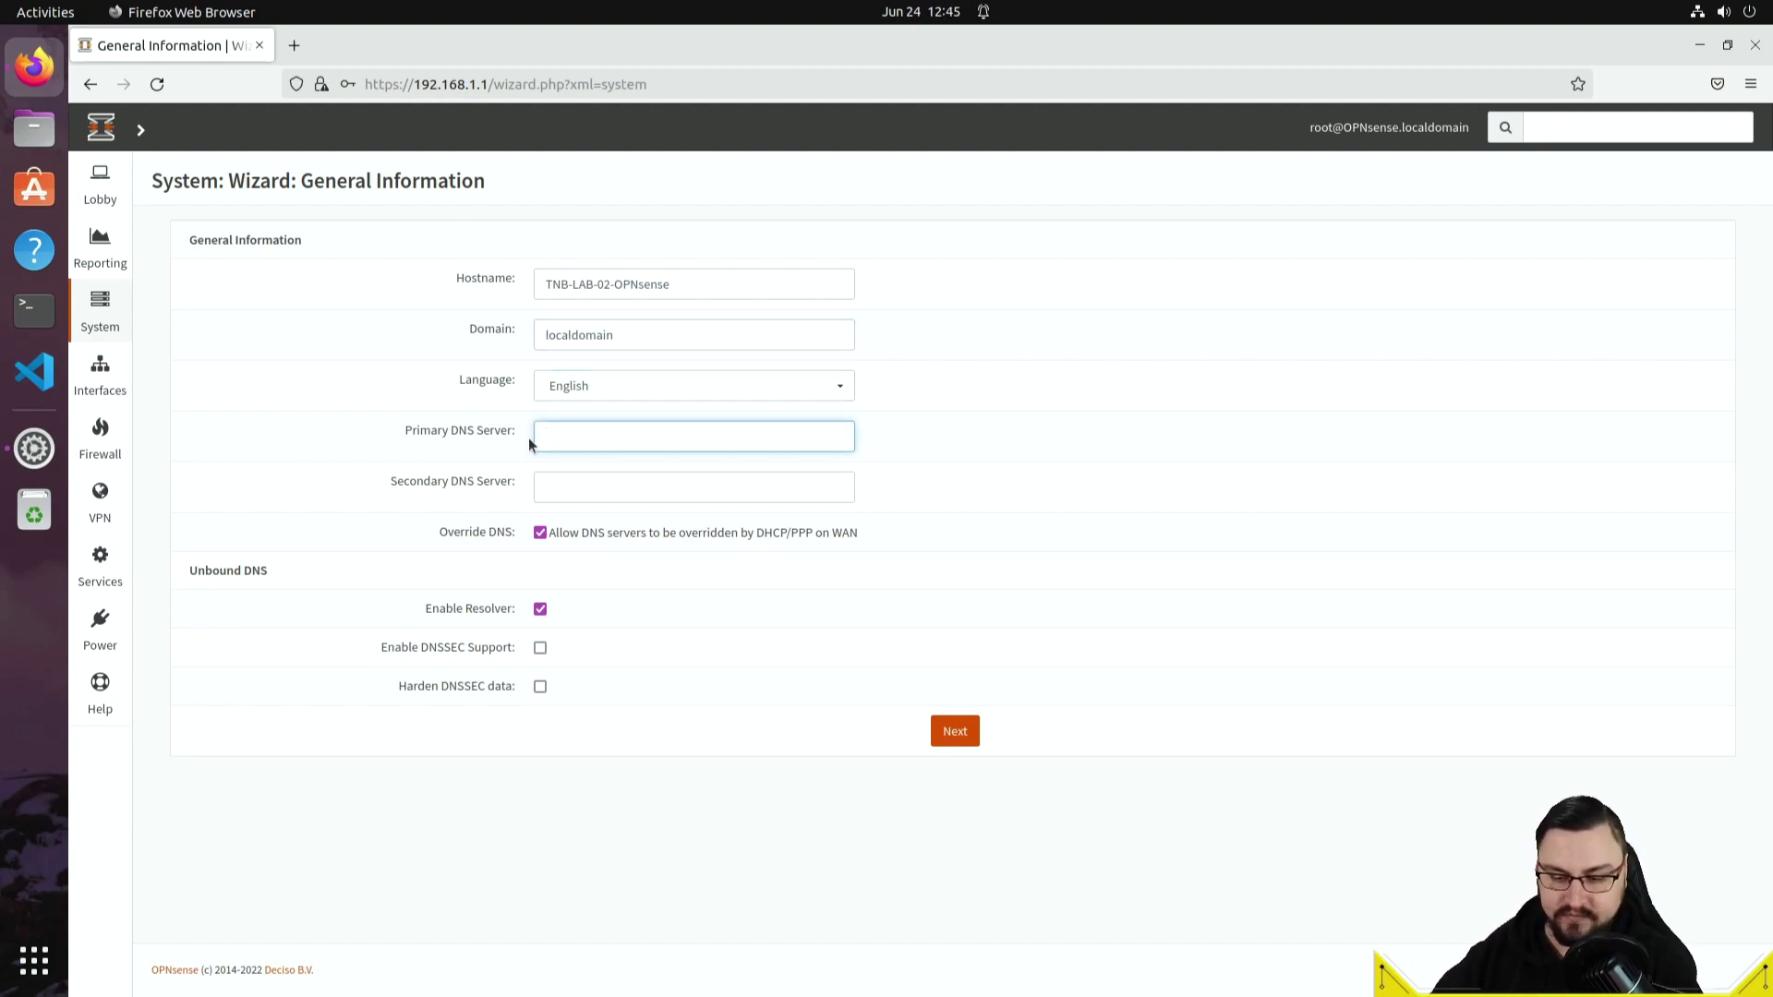
text(8.8.8.8)
key(Tab)
text(1.1.1.1)
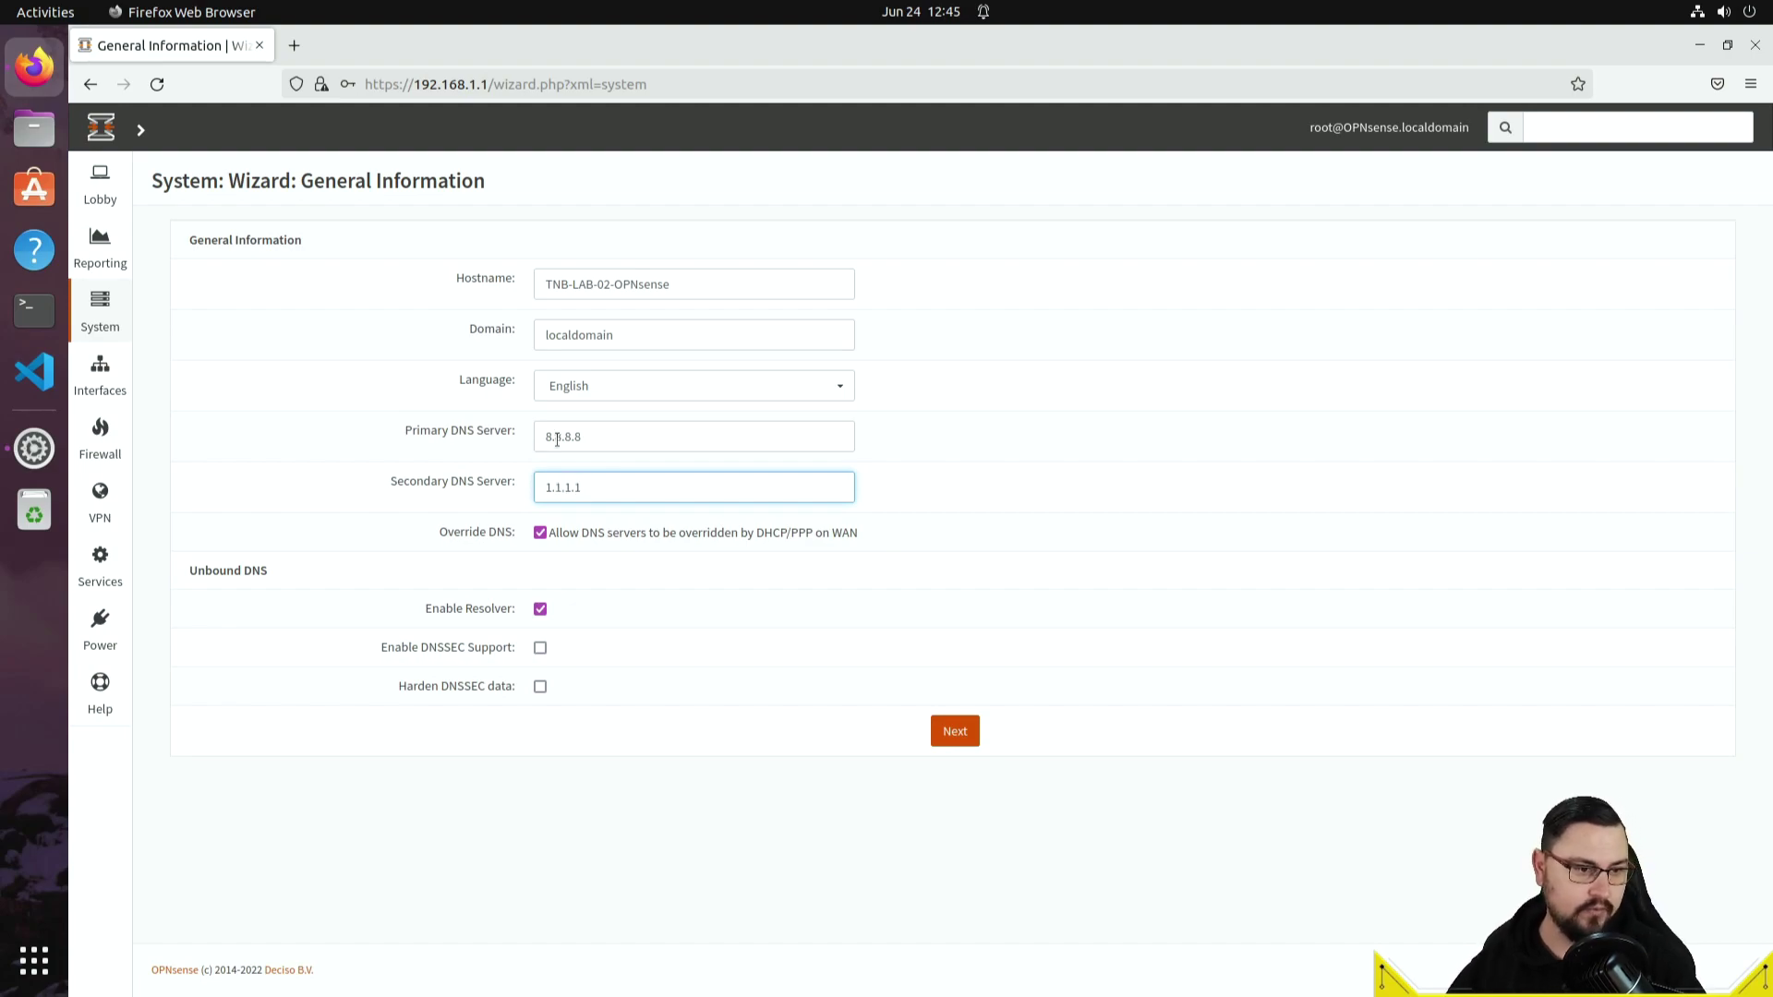
key(Tab)
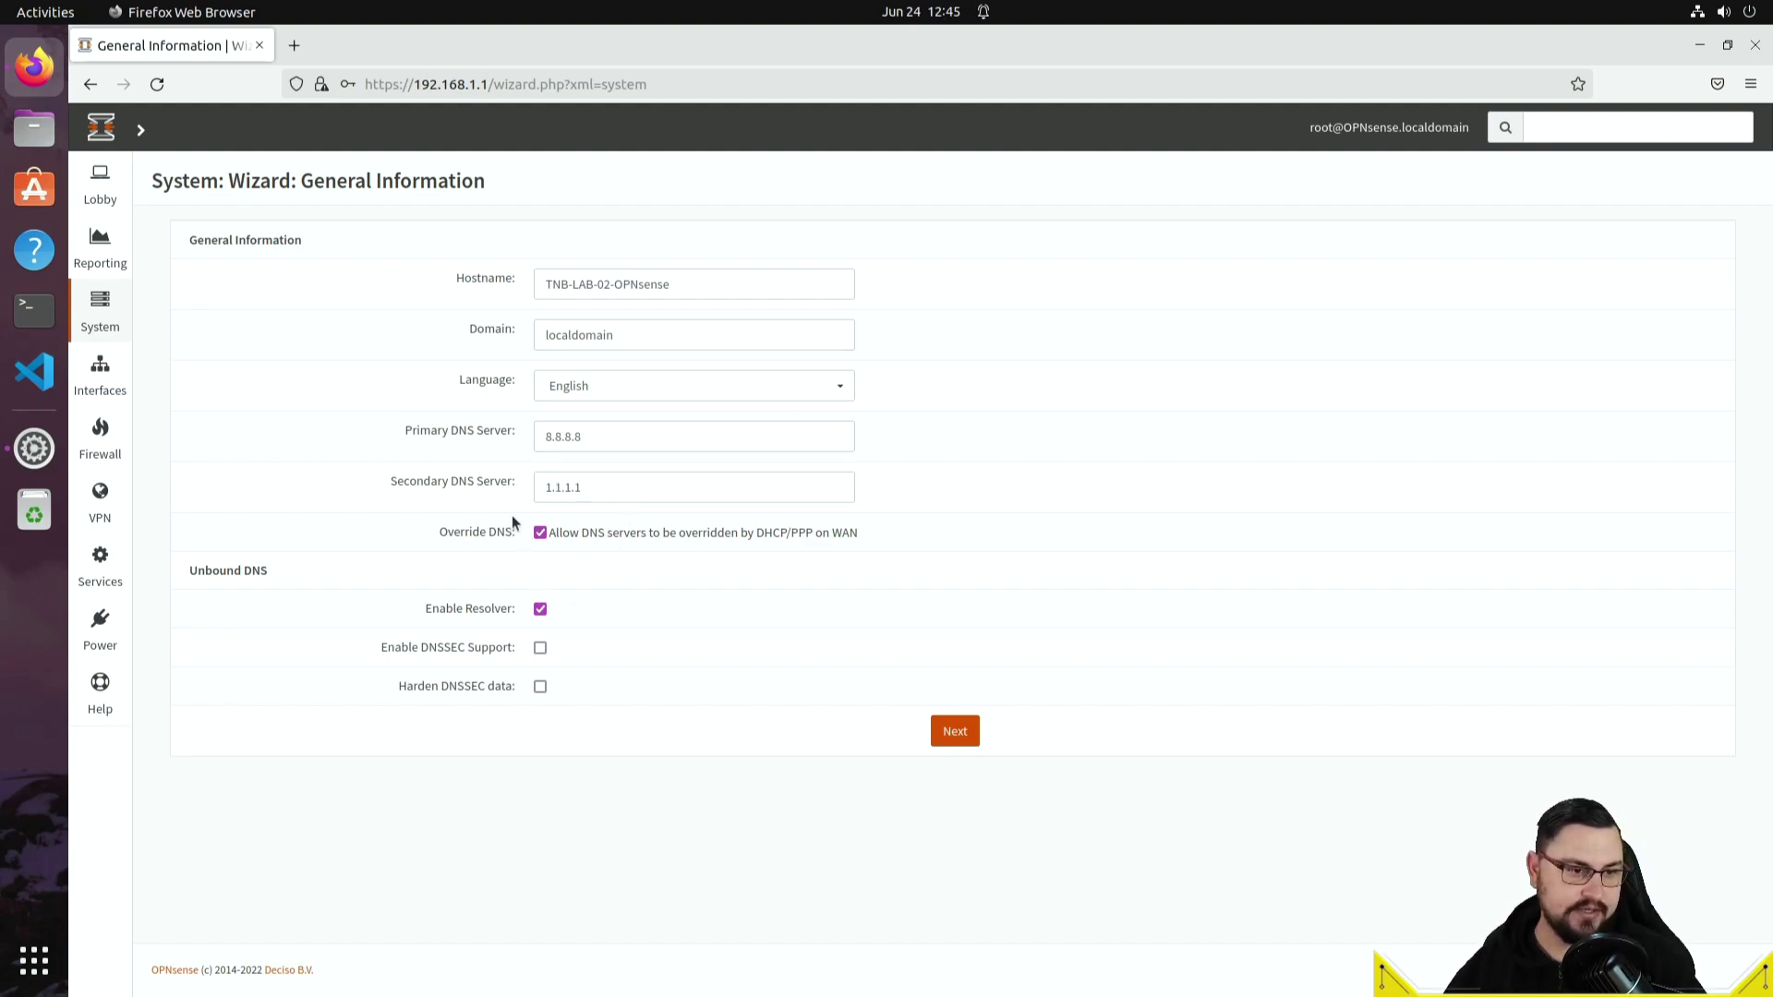
drag(807, 533, 768, 536)
drag(632, 558, 843, 525)
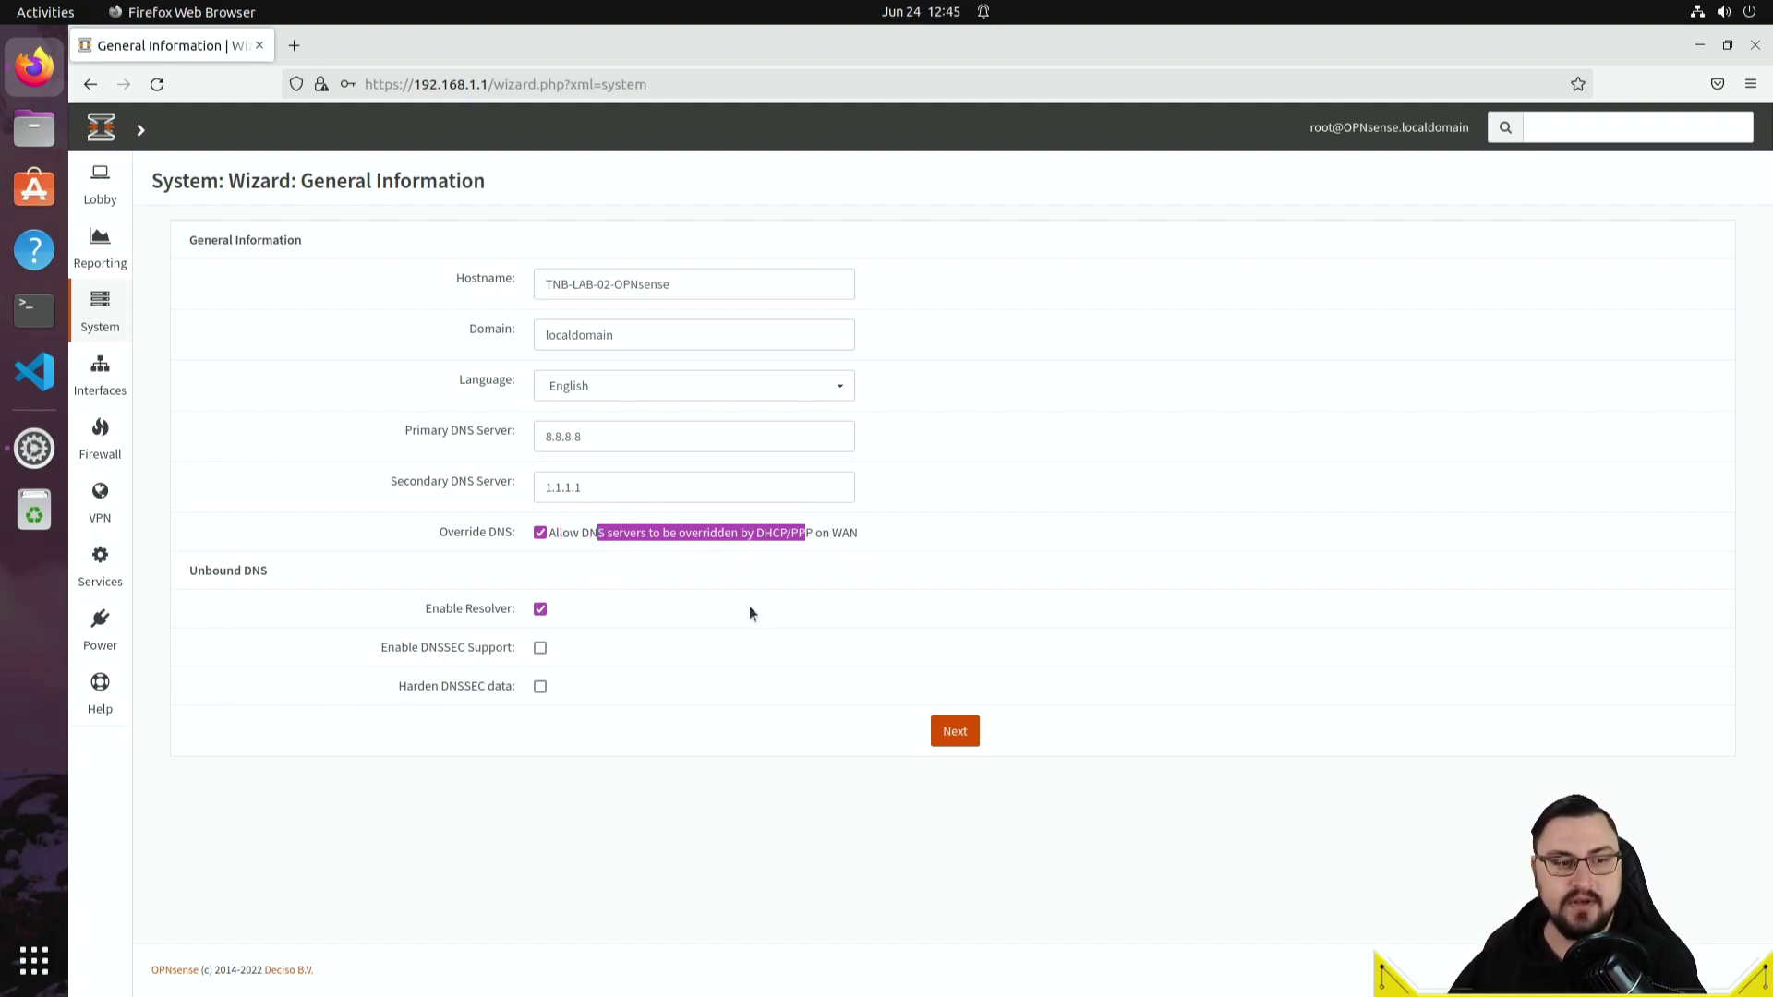
click(955, 731)
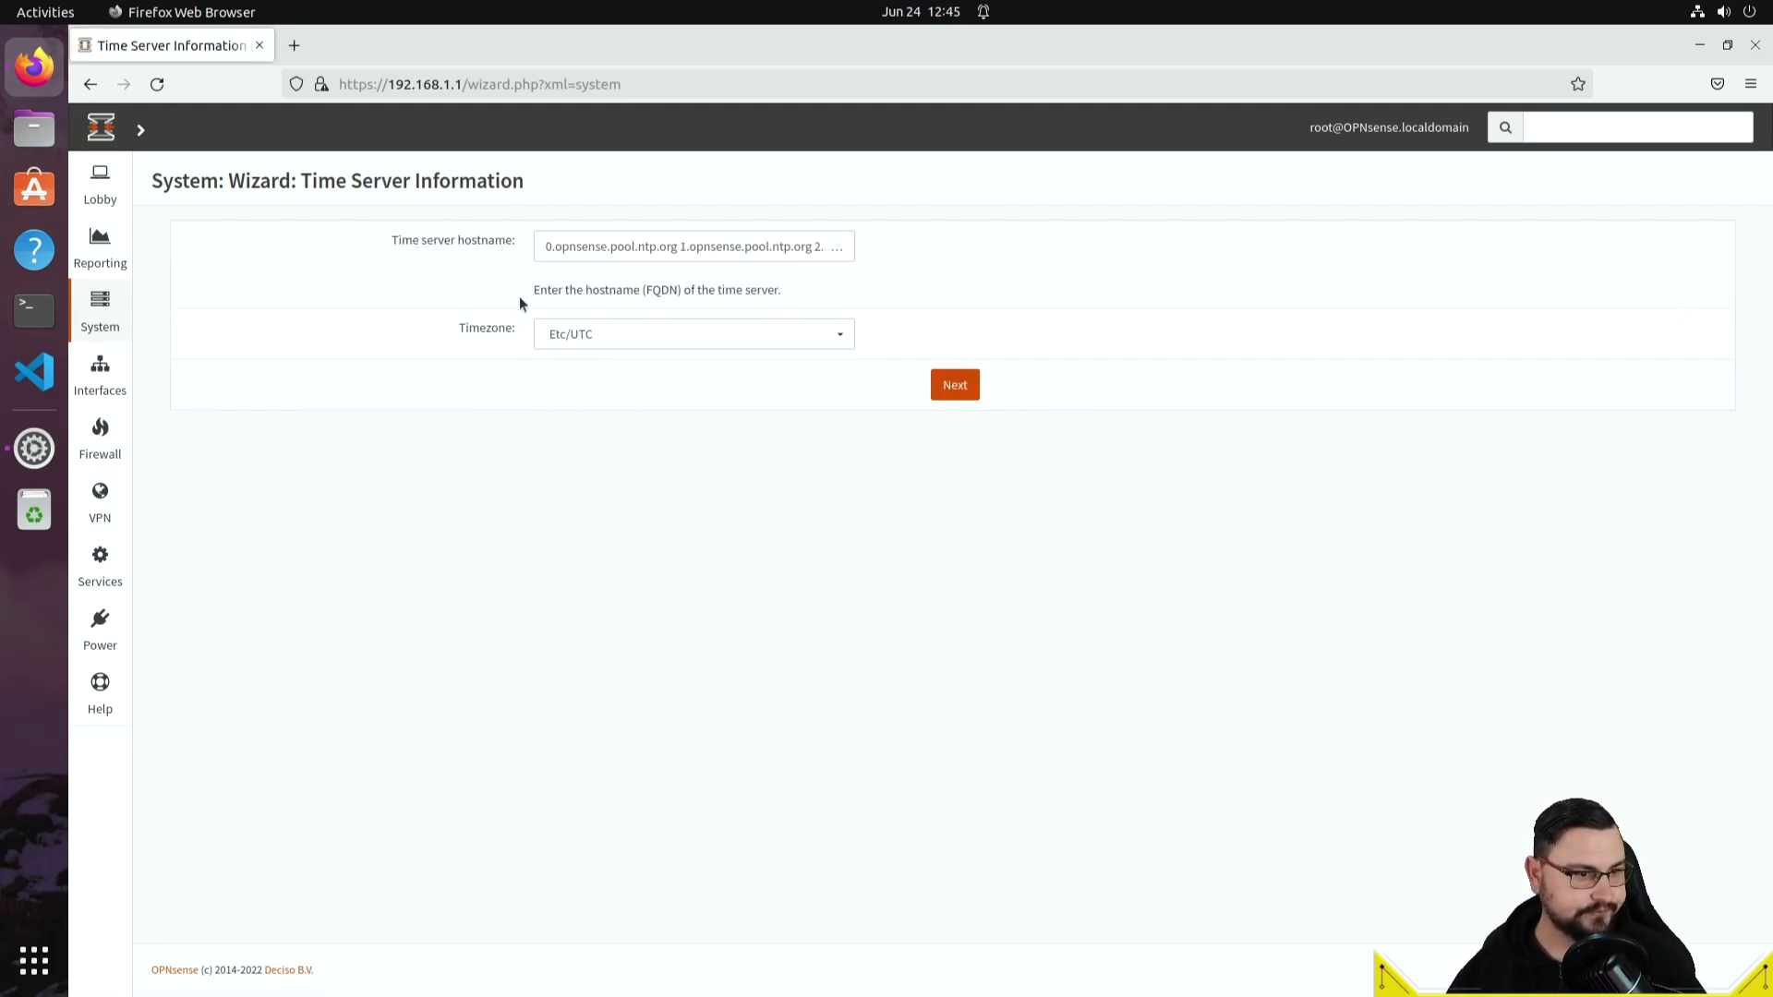
- Select Africa/Johannesburg as the timezone and continue
click(779, 333)
scroll(770, 434, up, 5)
scroll(761, 451, up, 20)
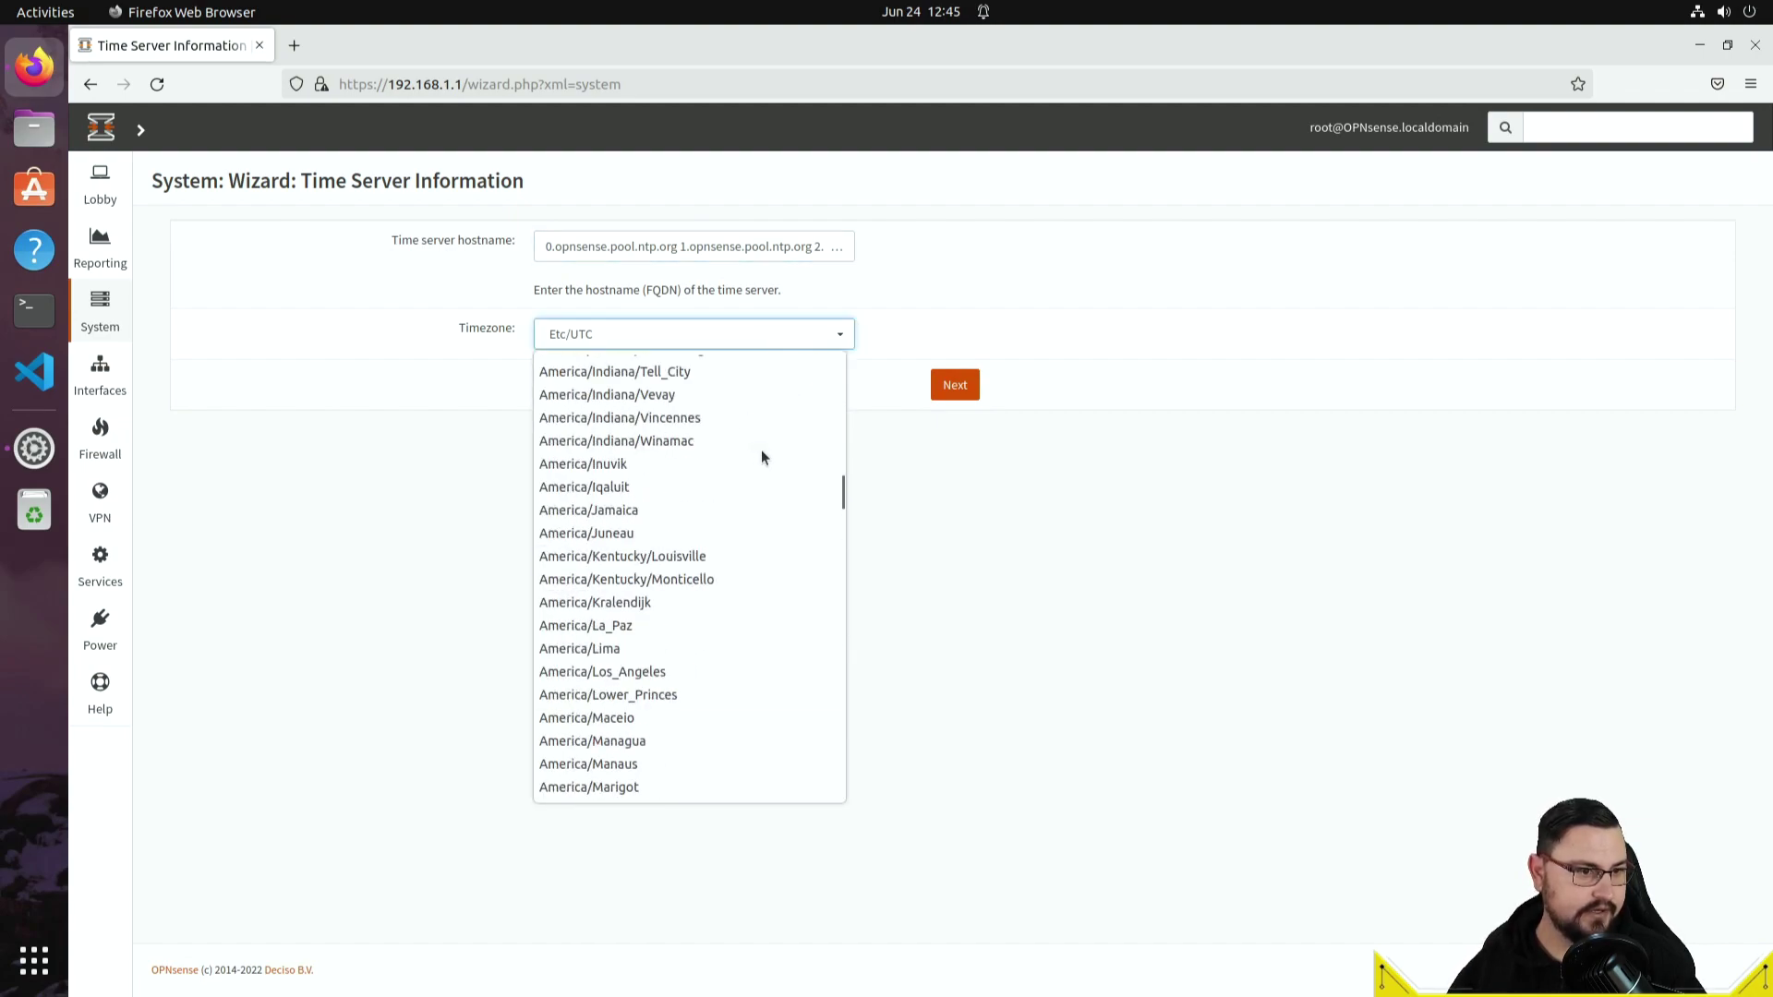
scroll(703, 552, down, 4)
scroll(703, 547, up, 20)
click(684, 501)
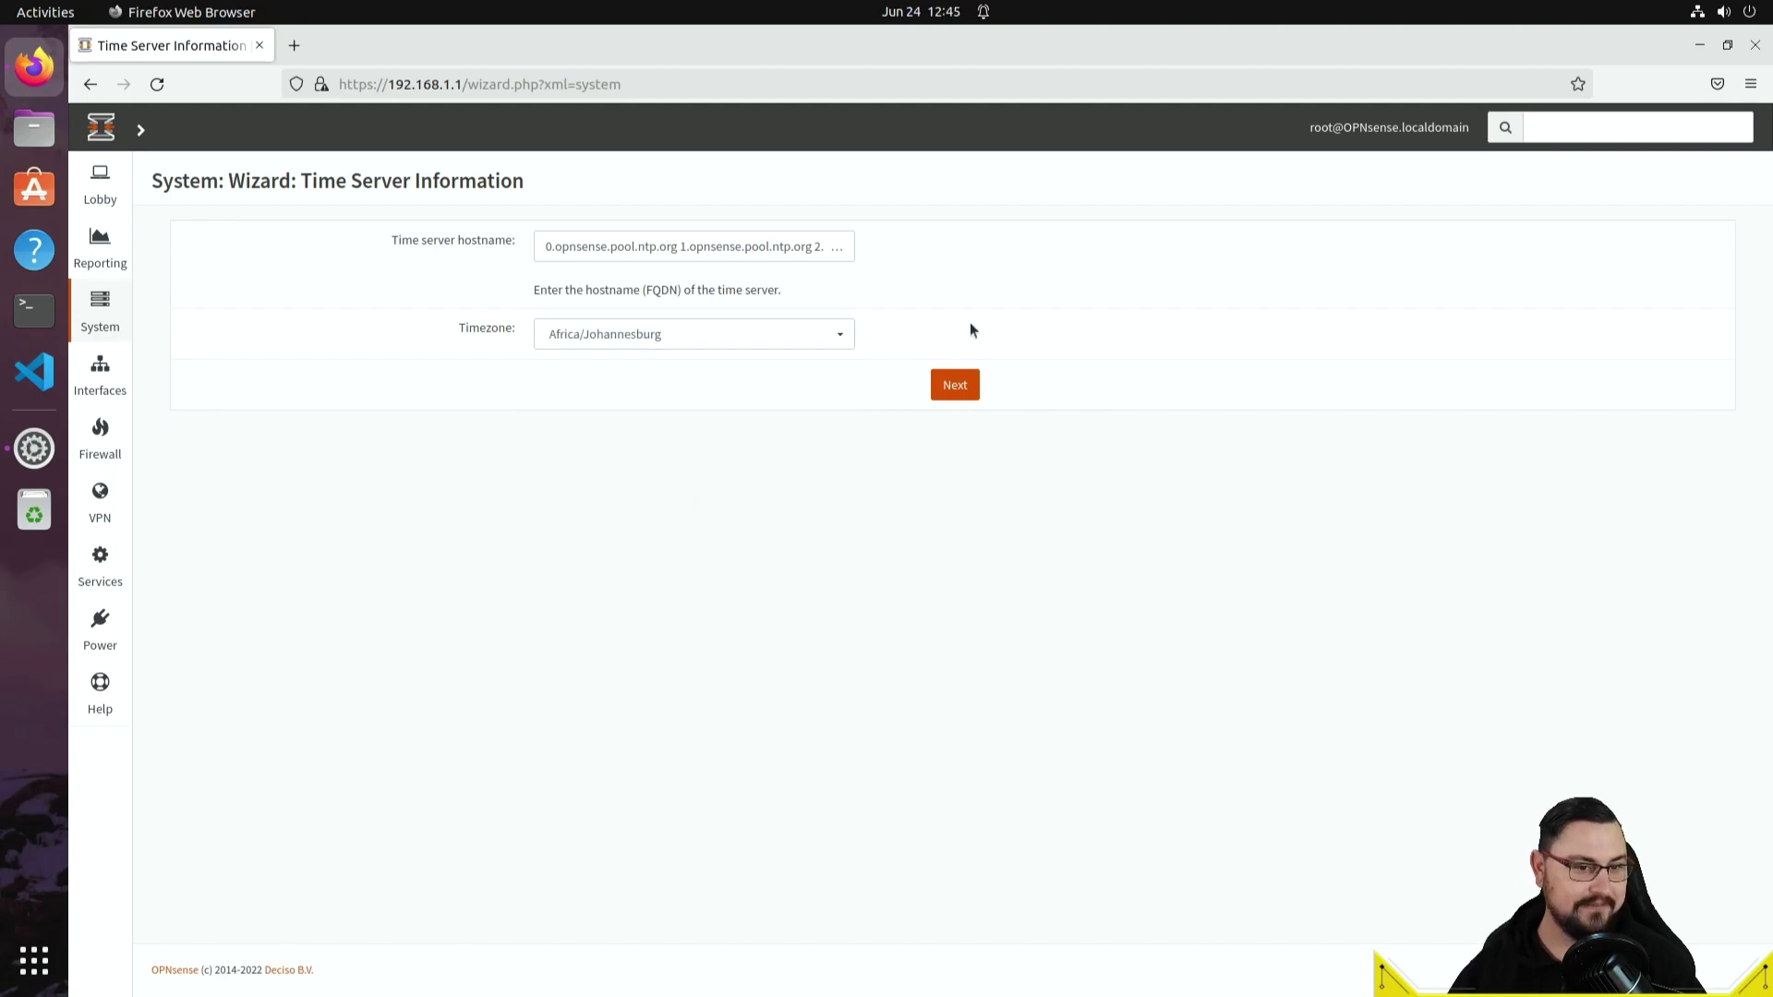
click(951, 383)
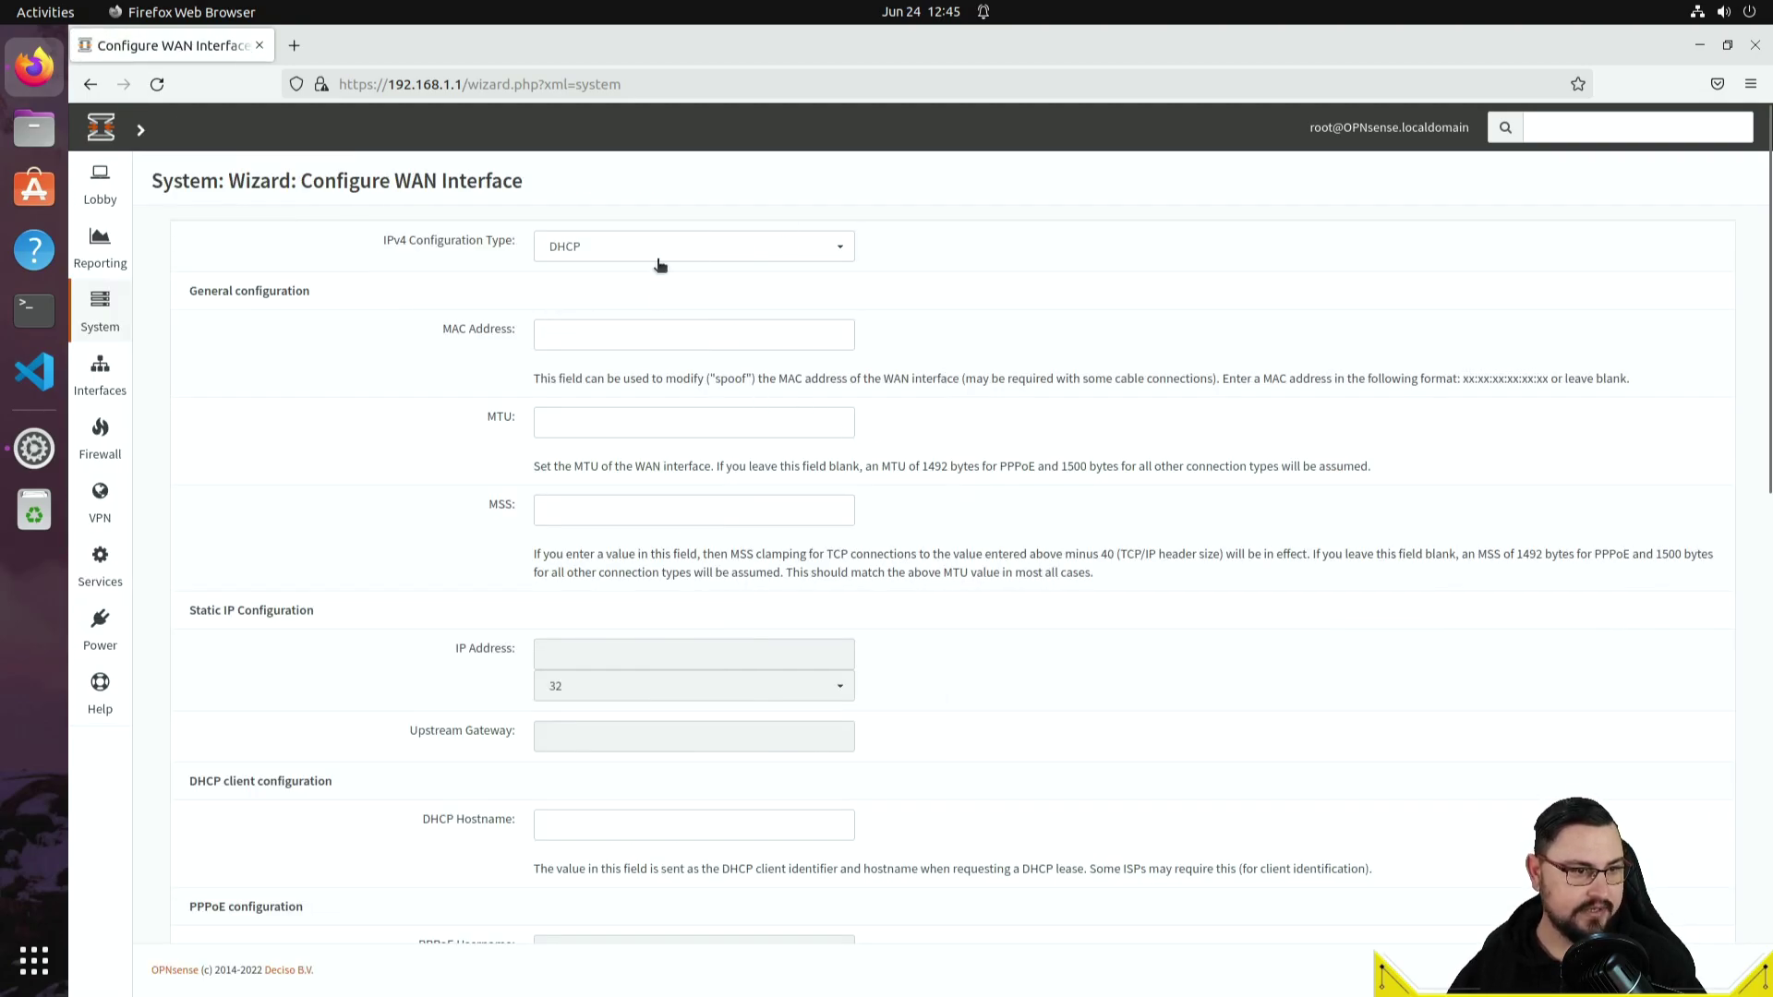
- Keep the WAN IPv4 configuration type on DHCP and scroll down the WAN page
drag(366, 185, 152, 185)
click(598, 246)
click(598, 246)
scroll(317, 404, down, 5)
scroll(412, 446, down, 7)
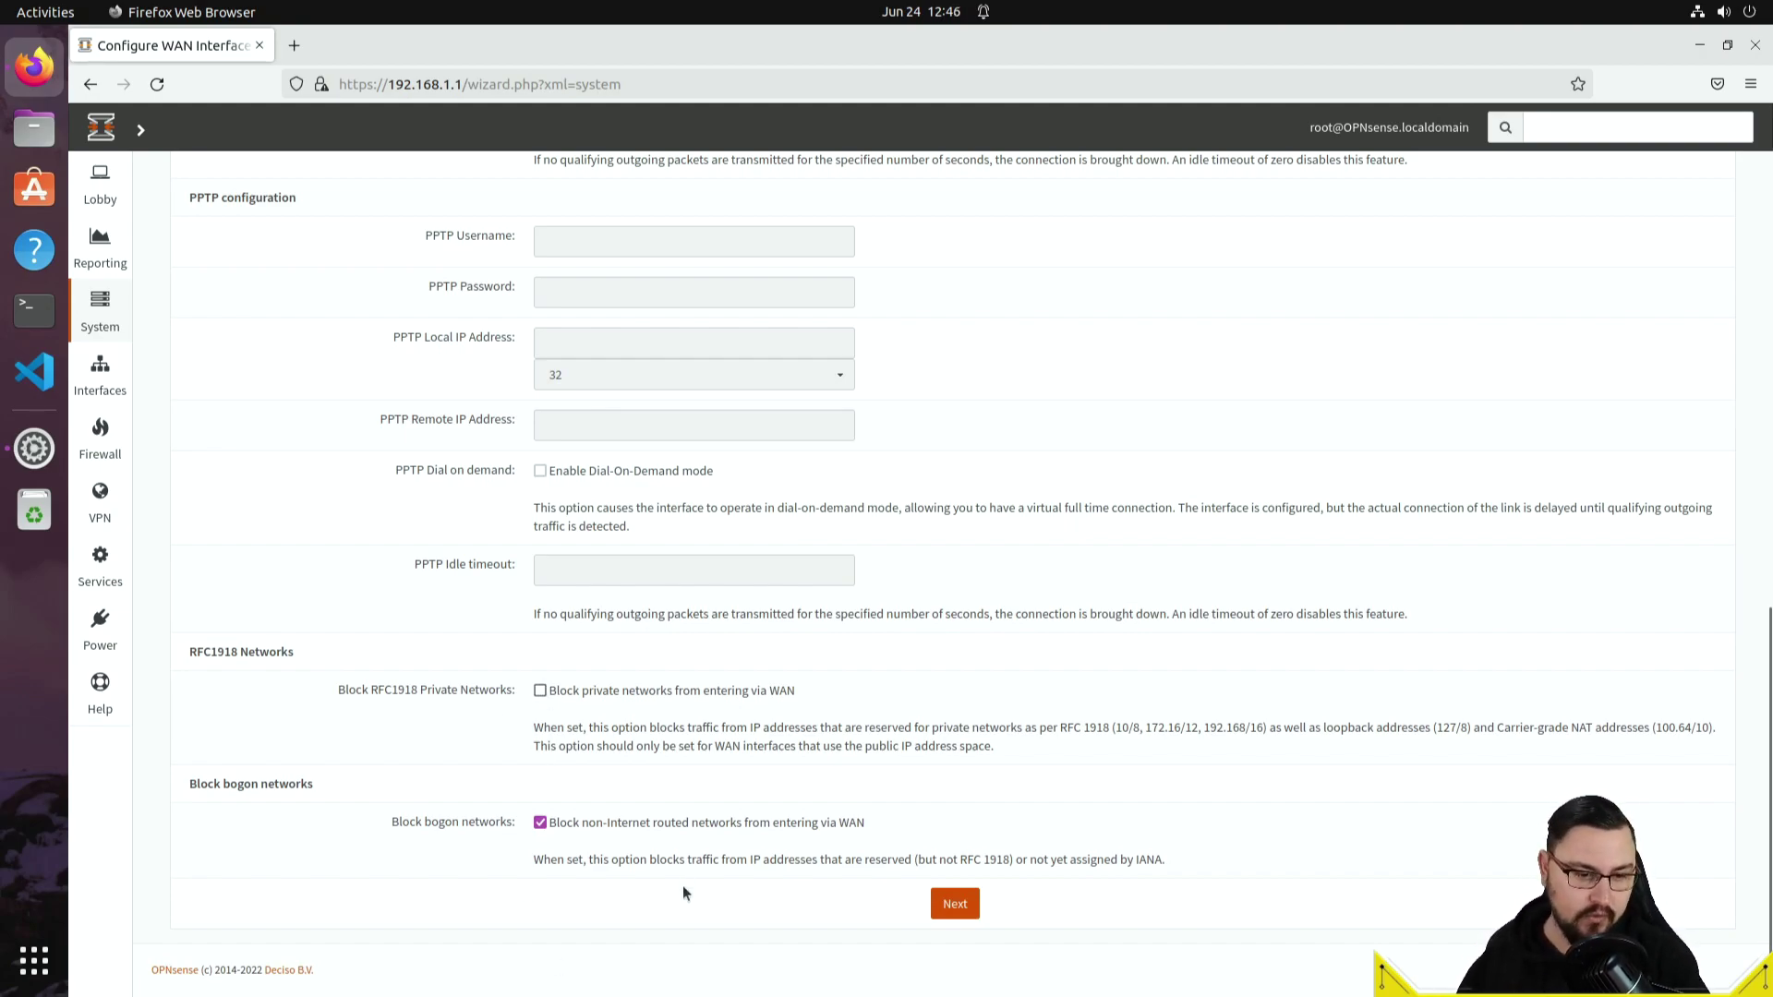
- Keep the LAN interface address at 192.168.1.1/24 in the setup wizard
click(961, 905)
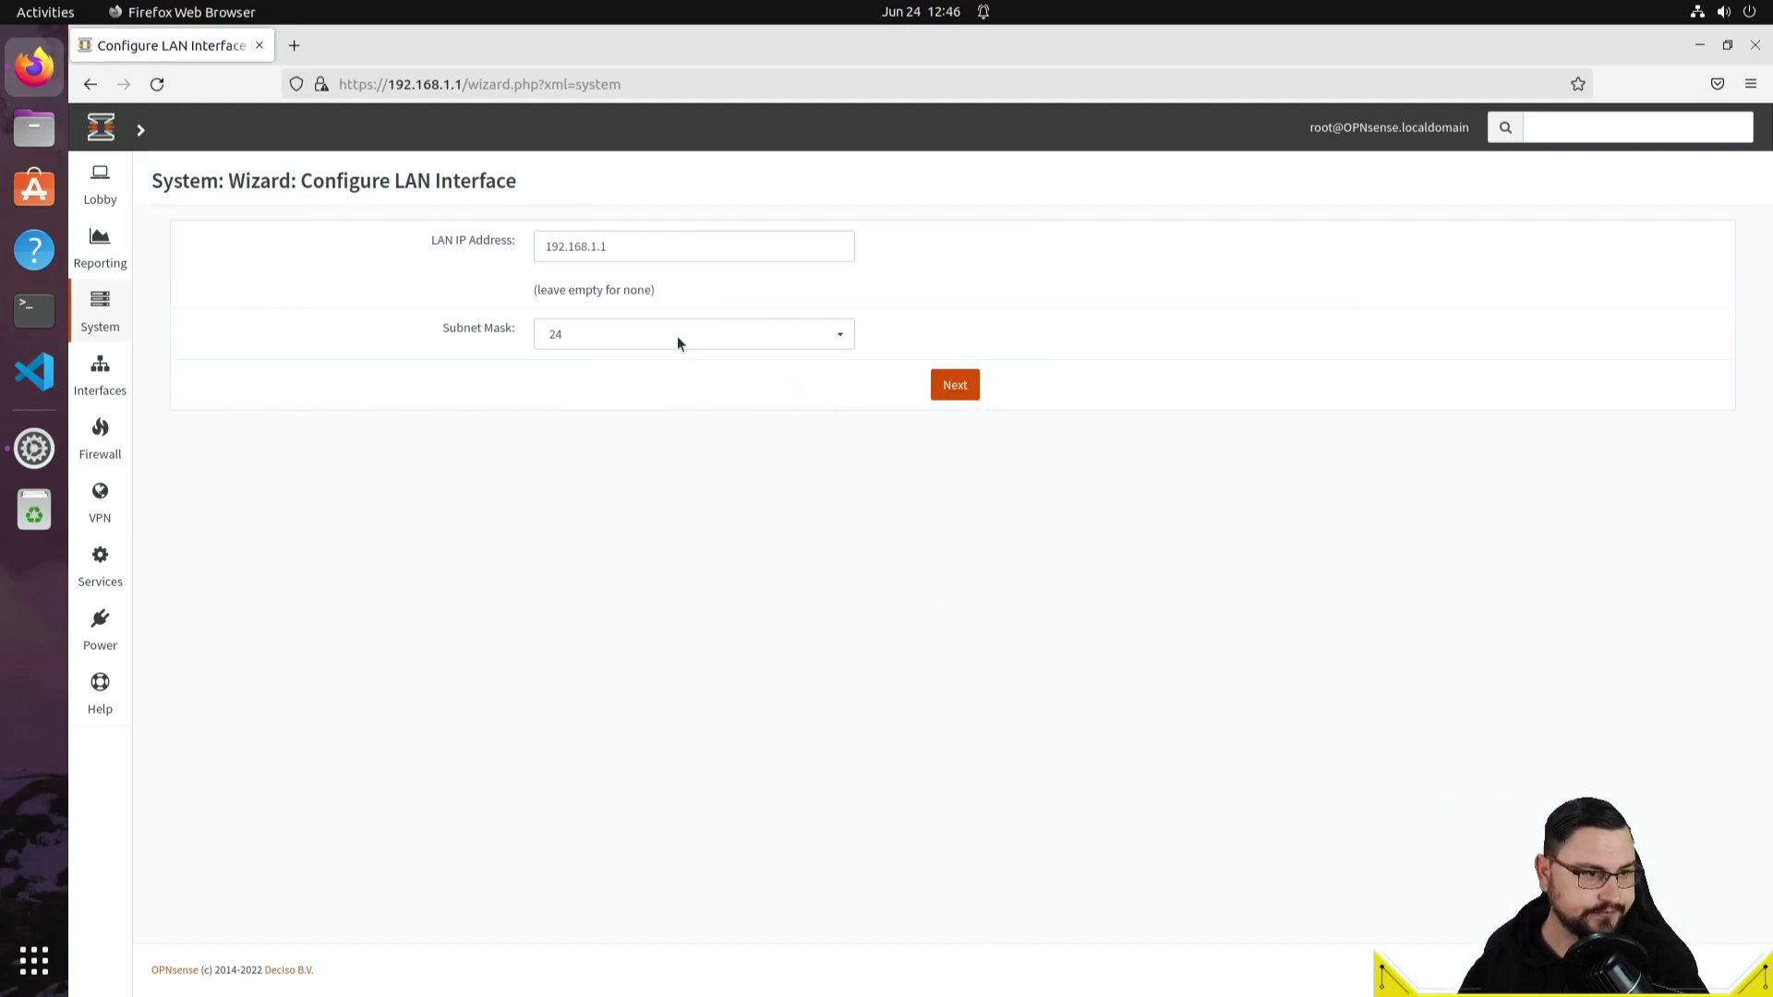
click(716, 245)
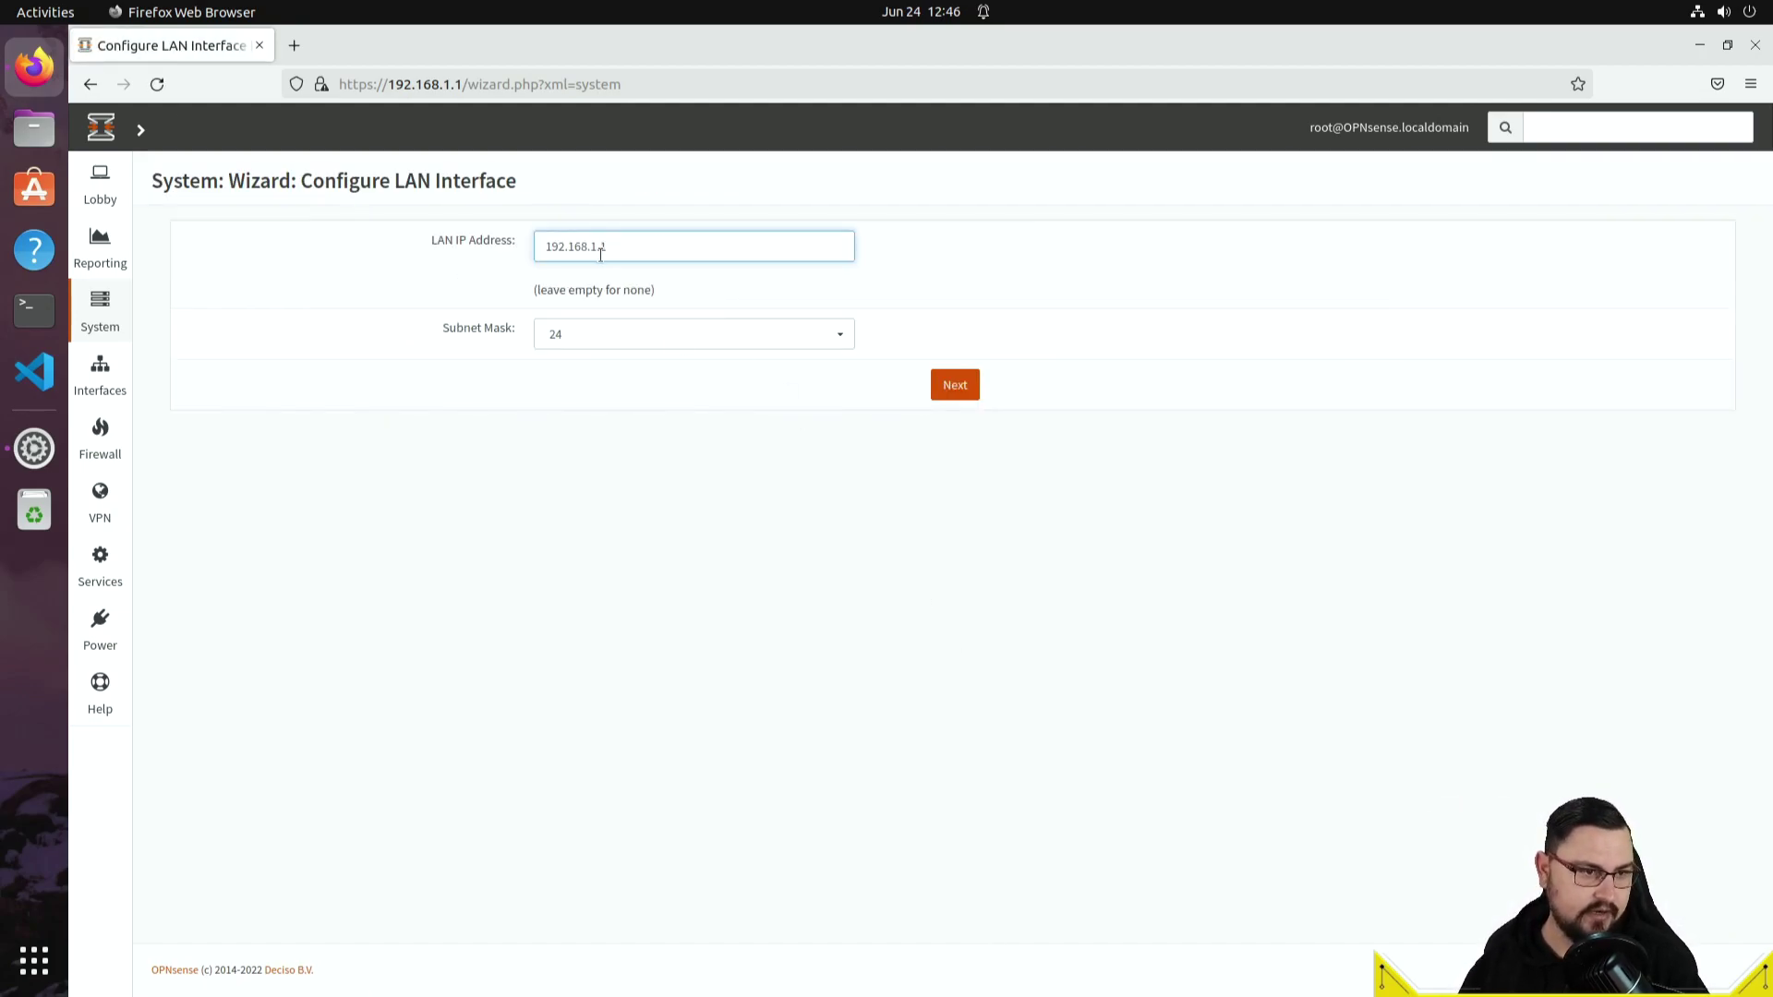
click(527, 344)
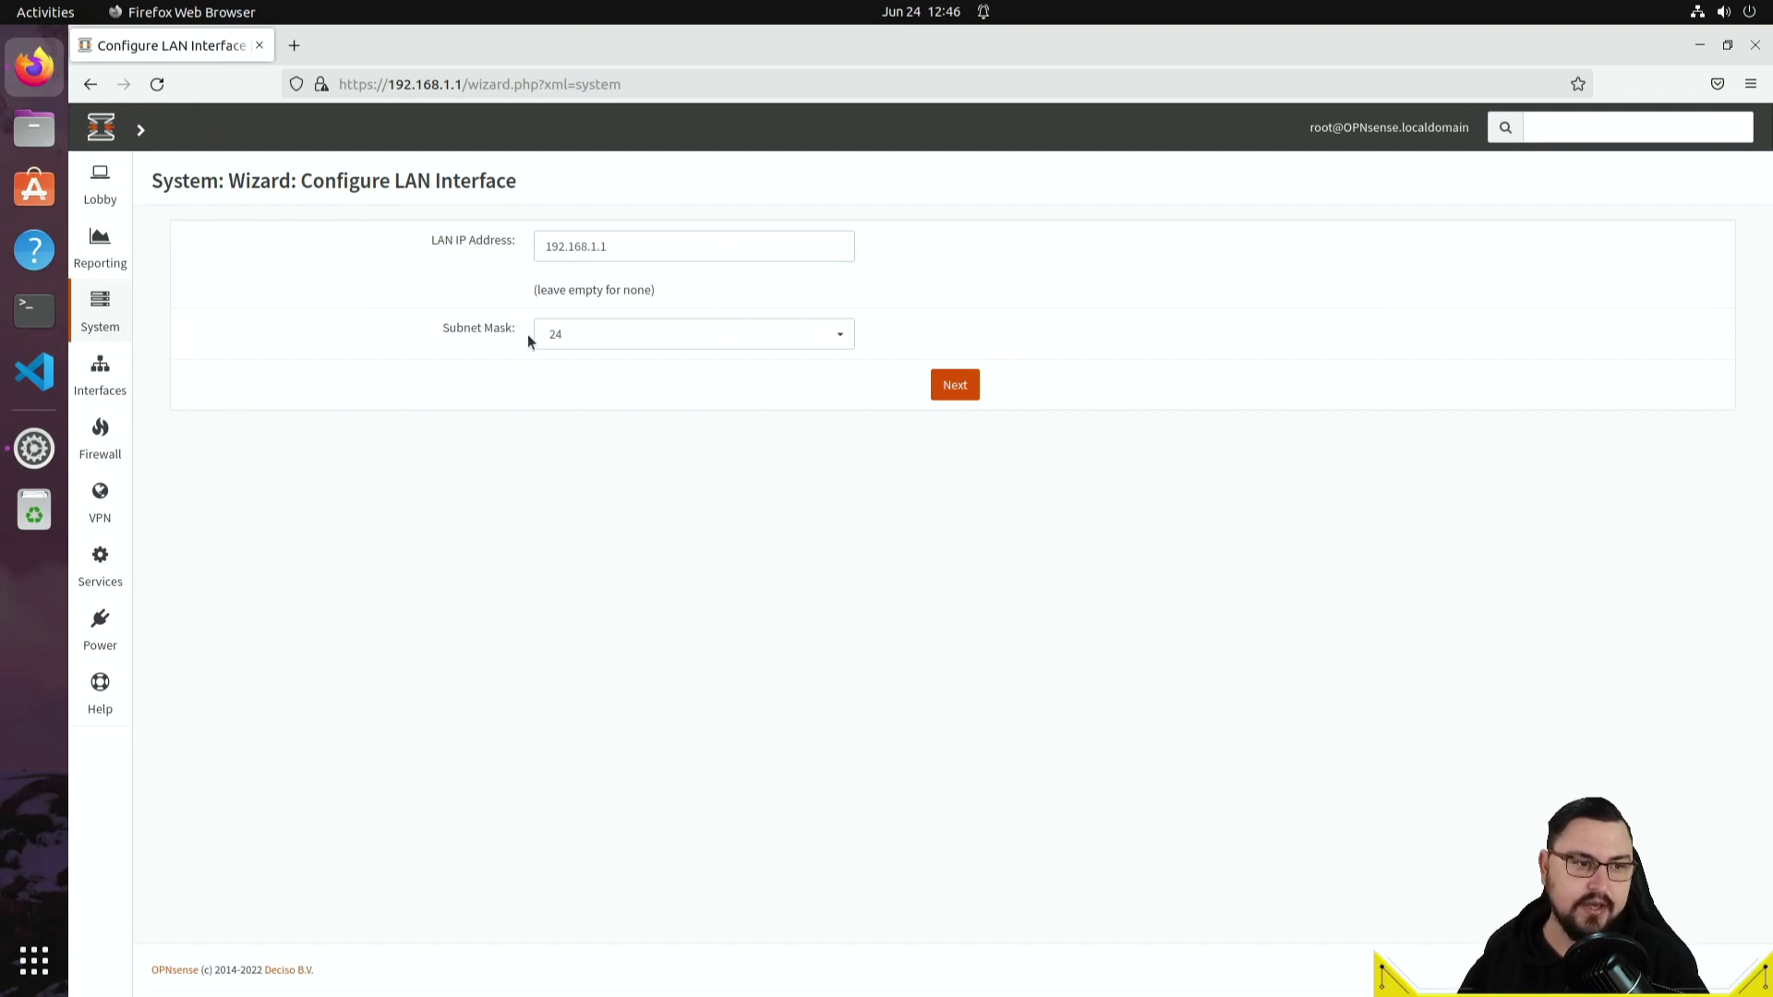
click(955, 385)
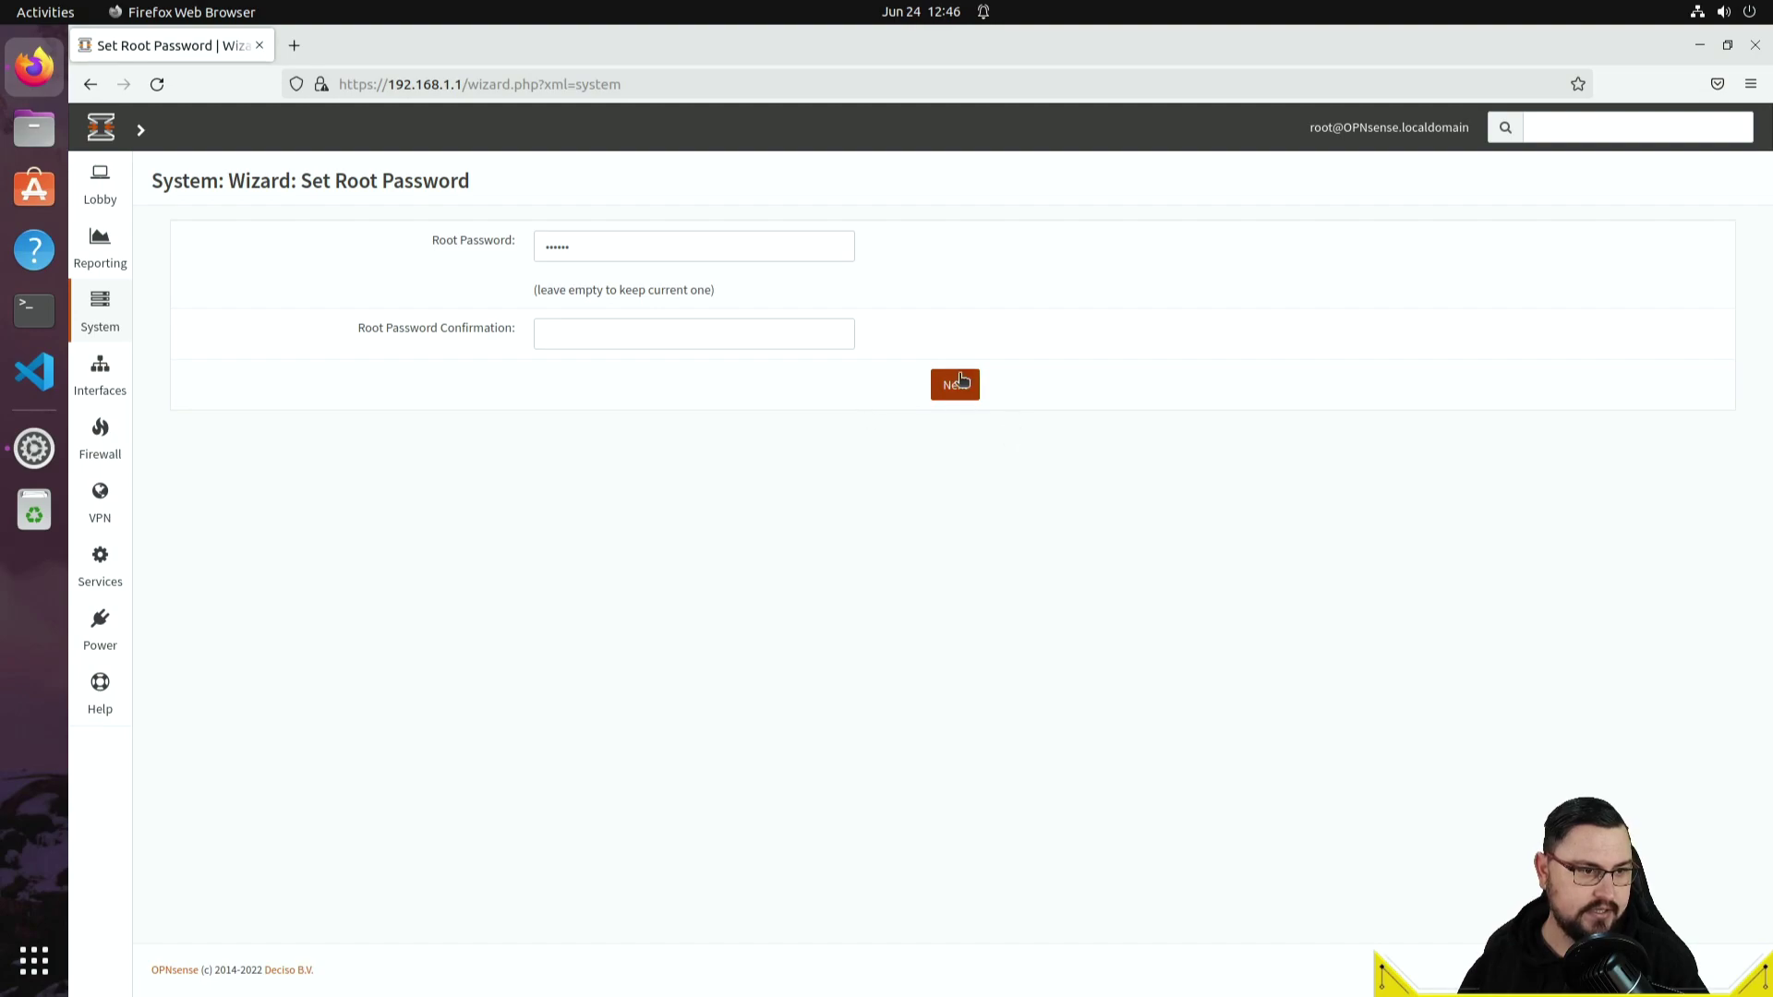
- Set and confirm a new root password, then reload to apply the configuration
text(******)
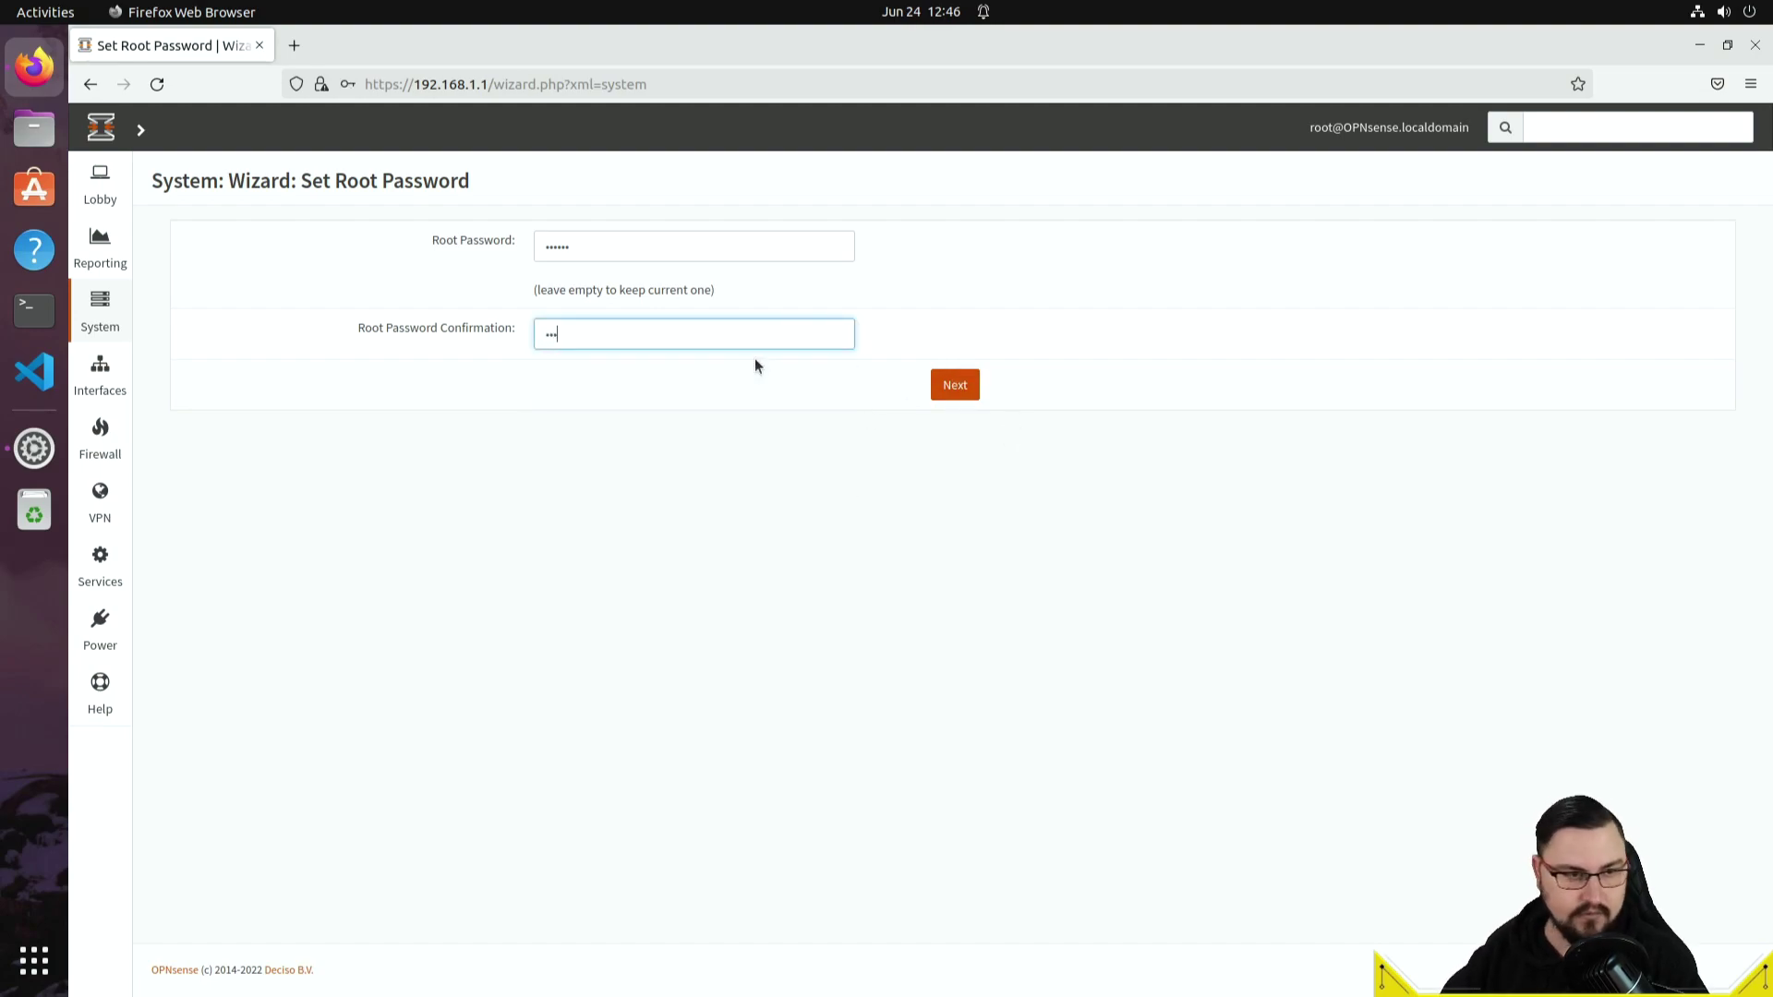
click(572, 386)
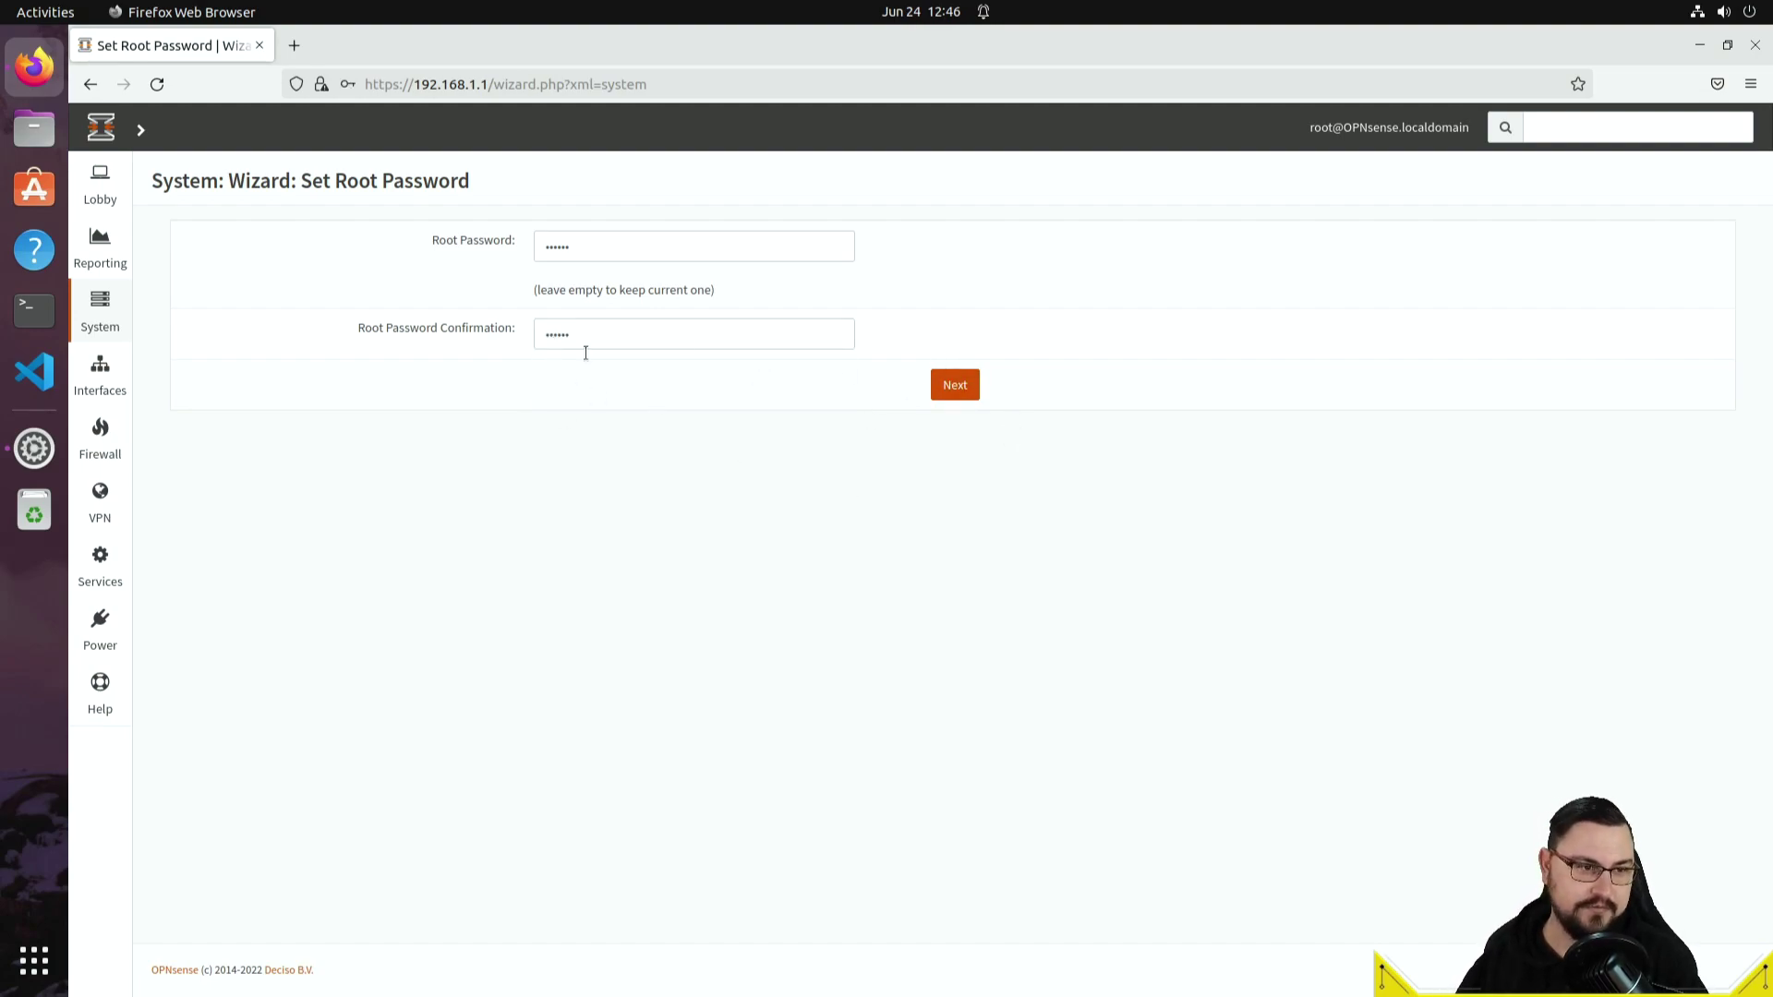
click(955, 385)
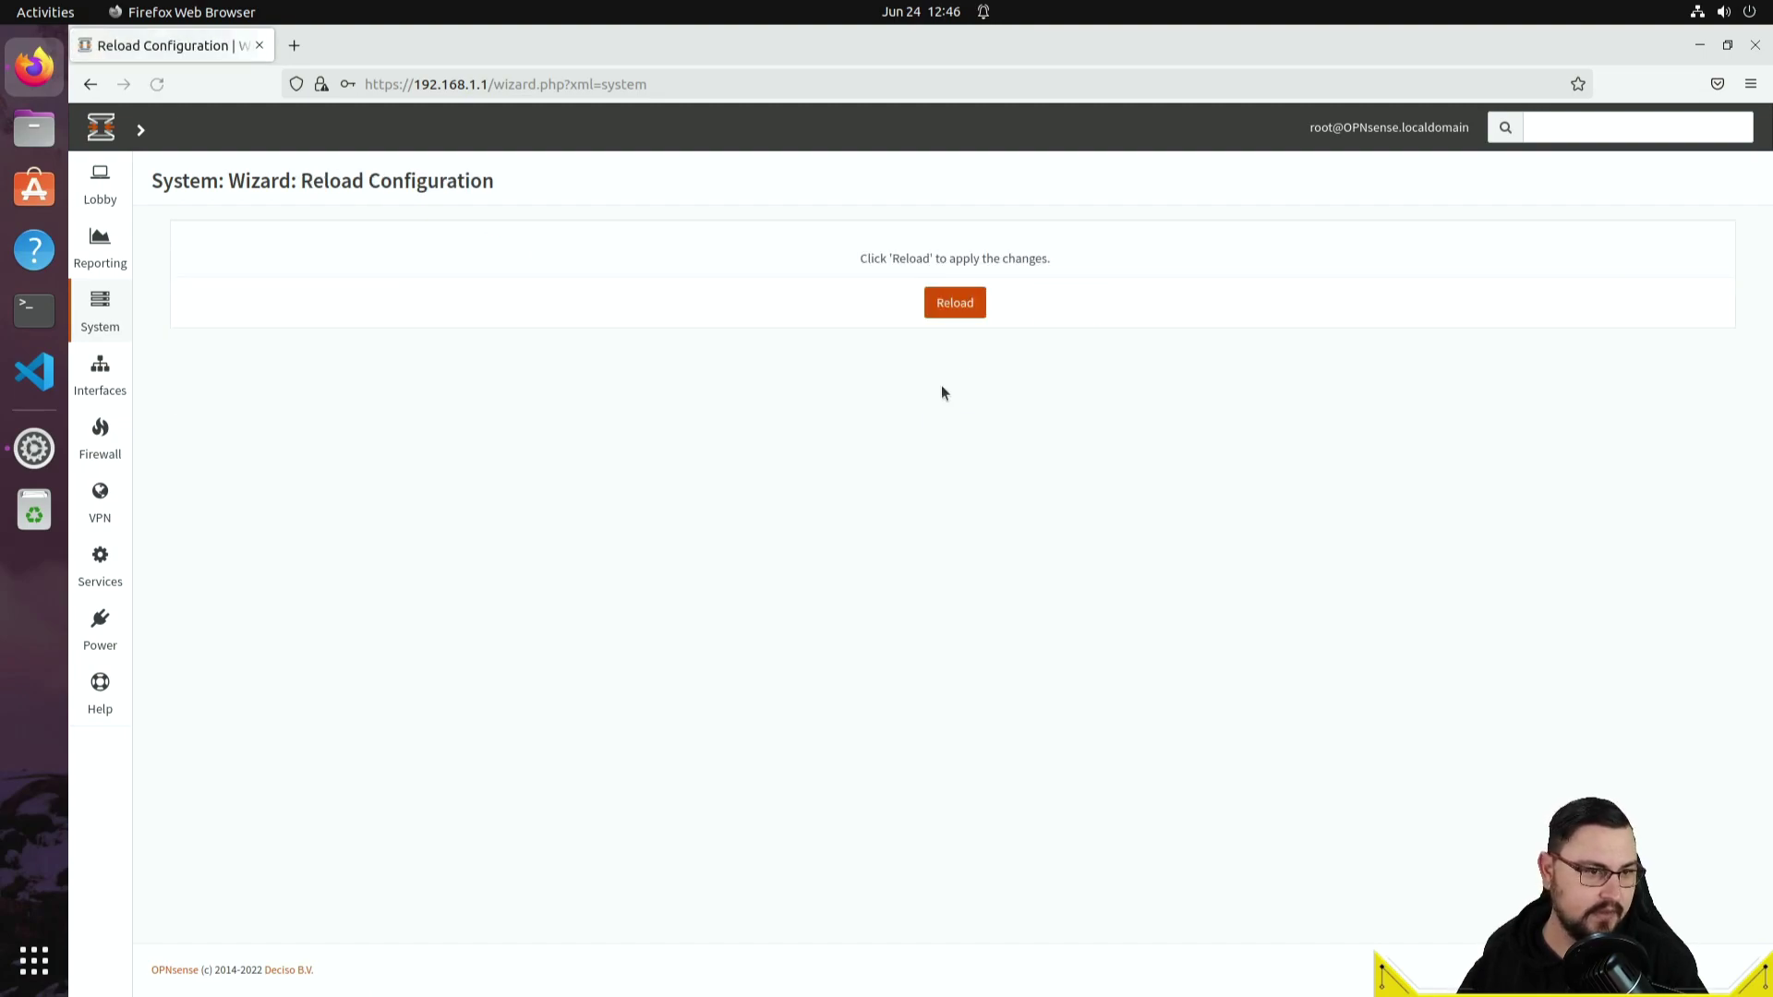
click(939, 308)
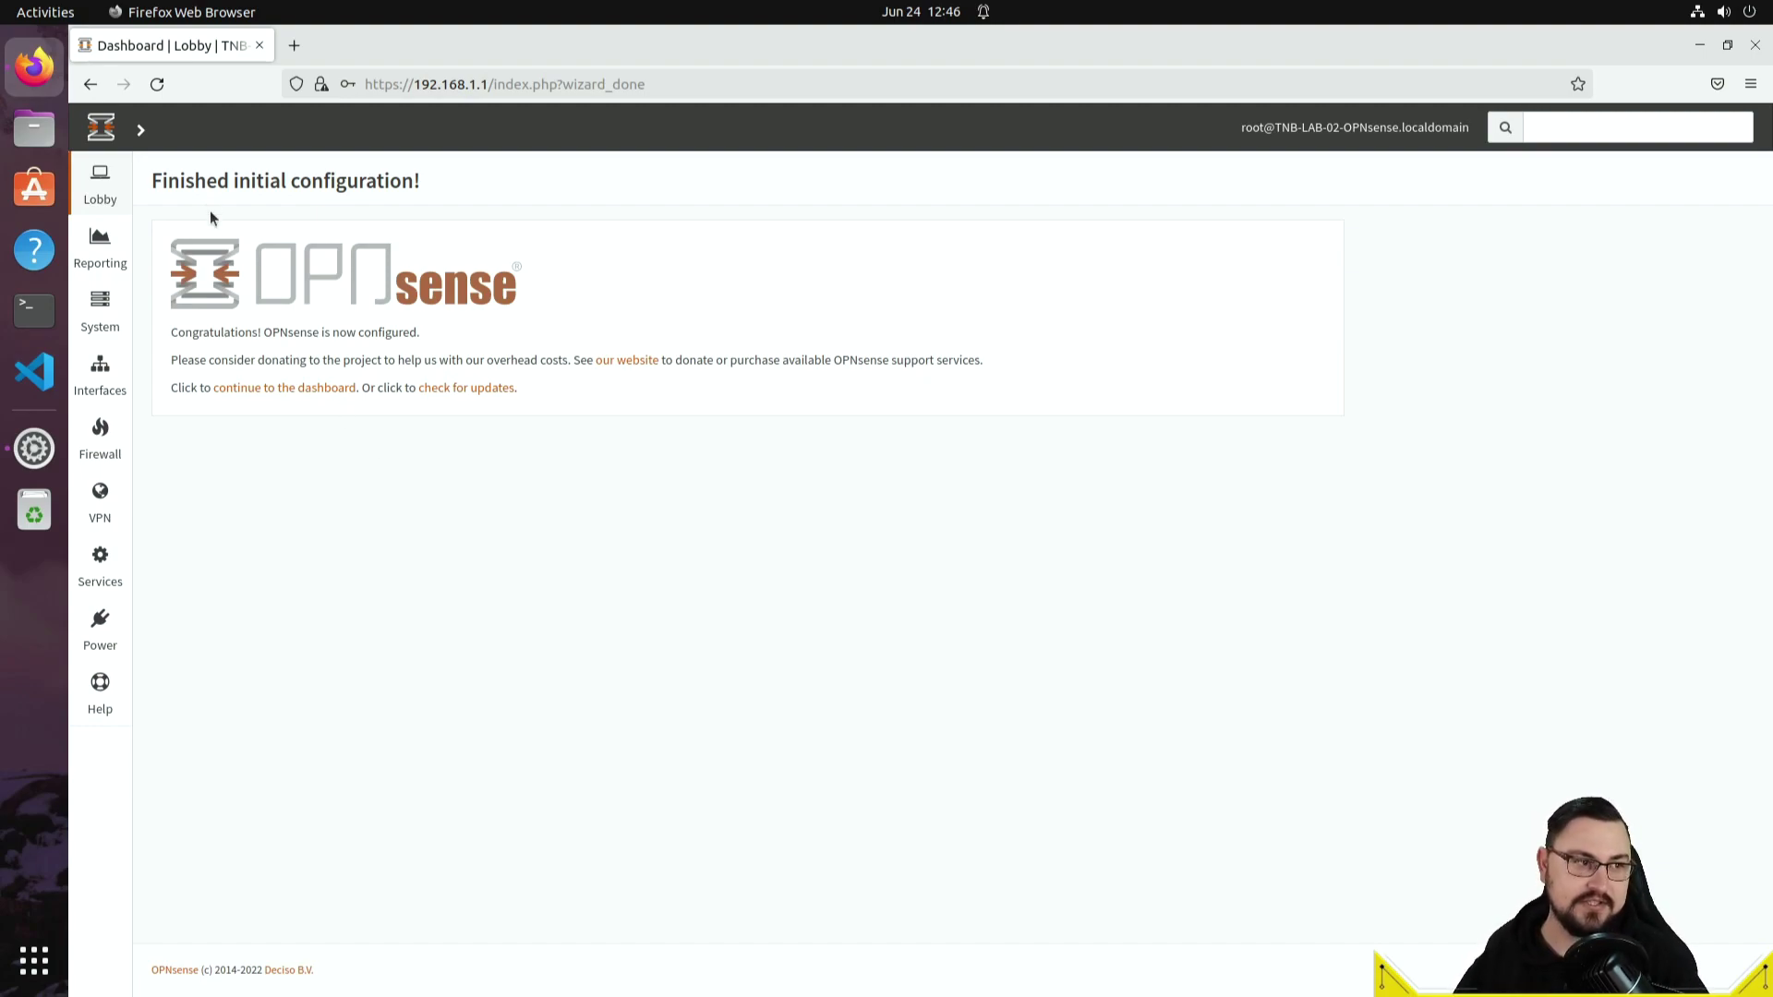
- Browse the Lobby dashboard, then read the License page's redistribution conditions
mouse_move(98, 185)
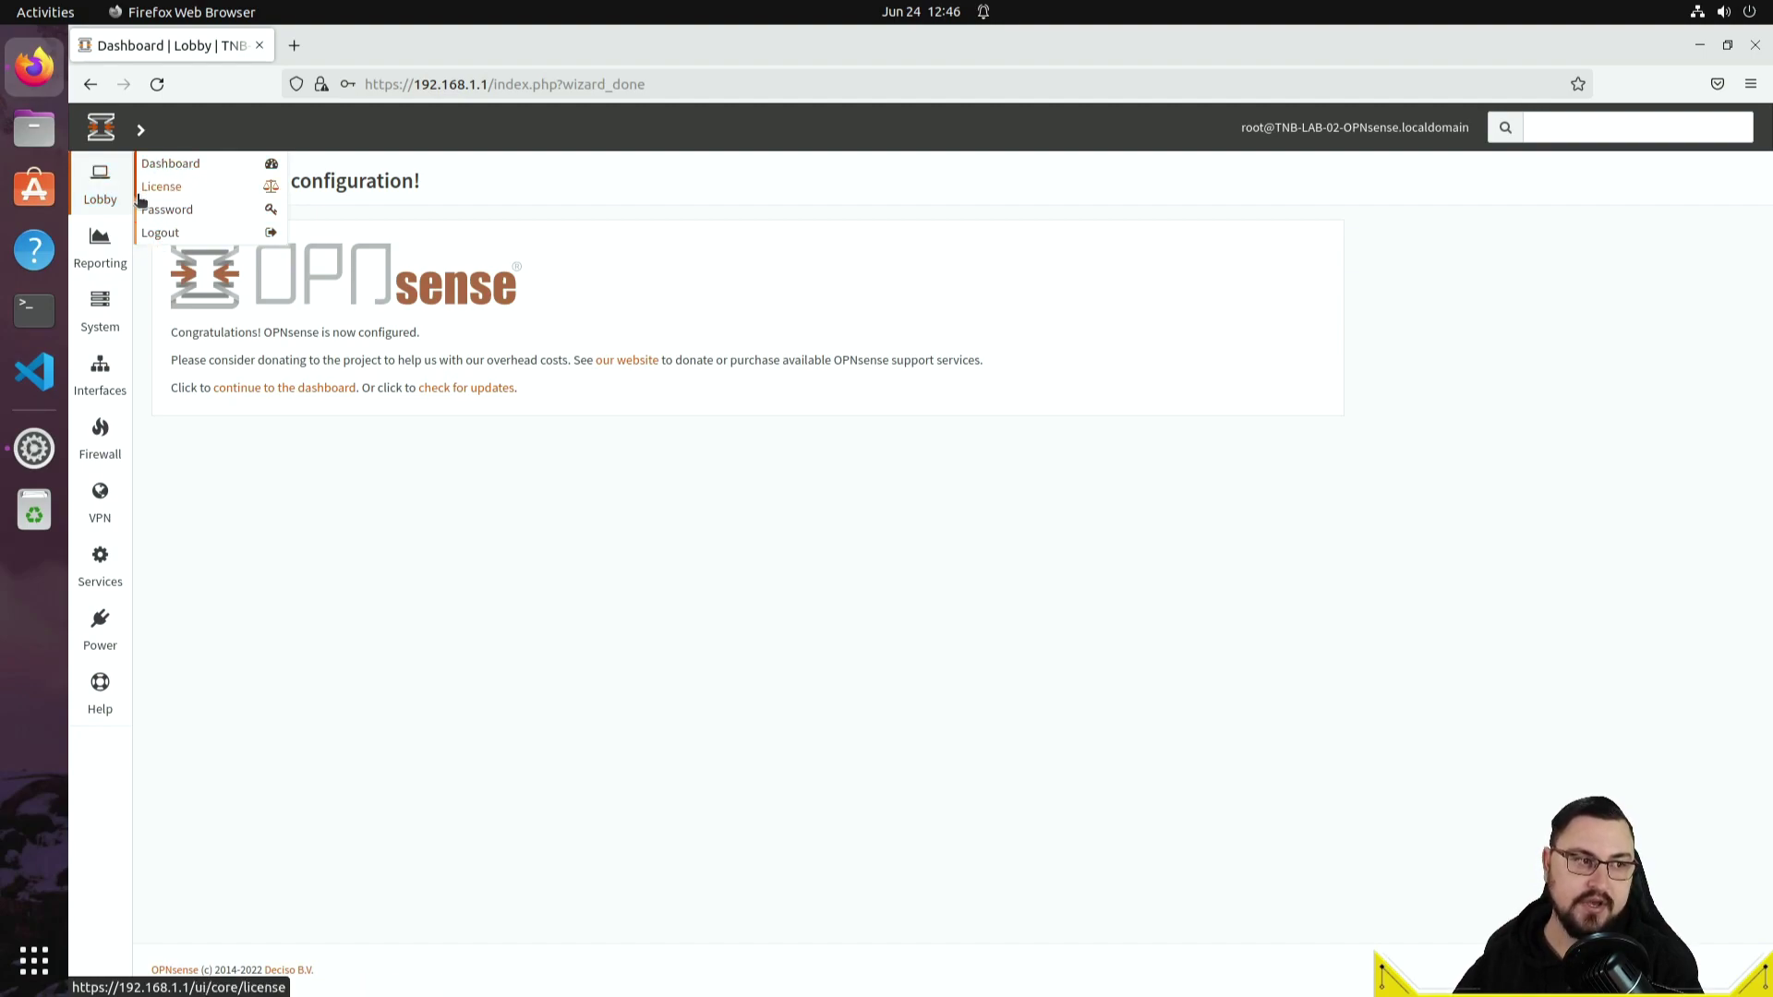
click(177, 164)
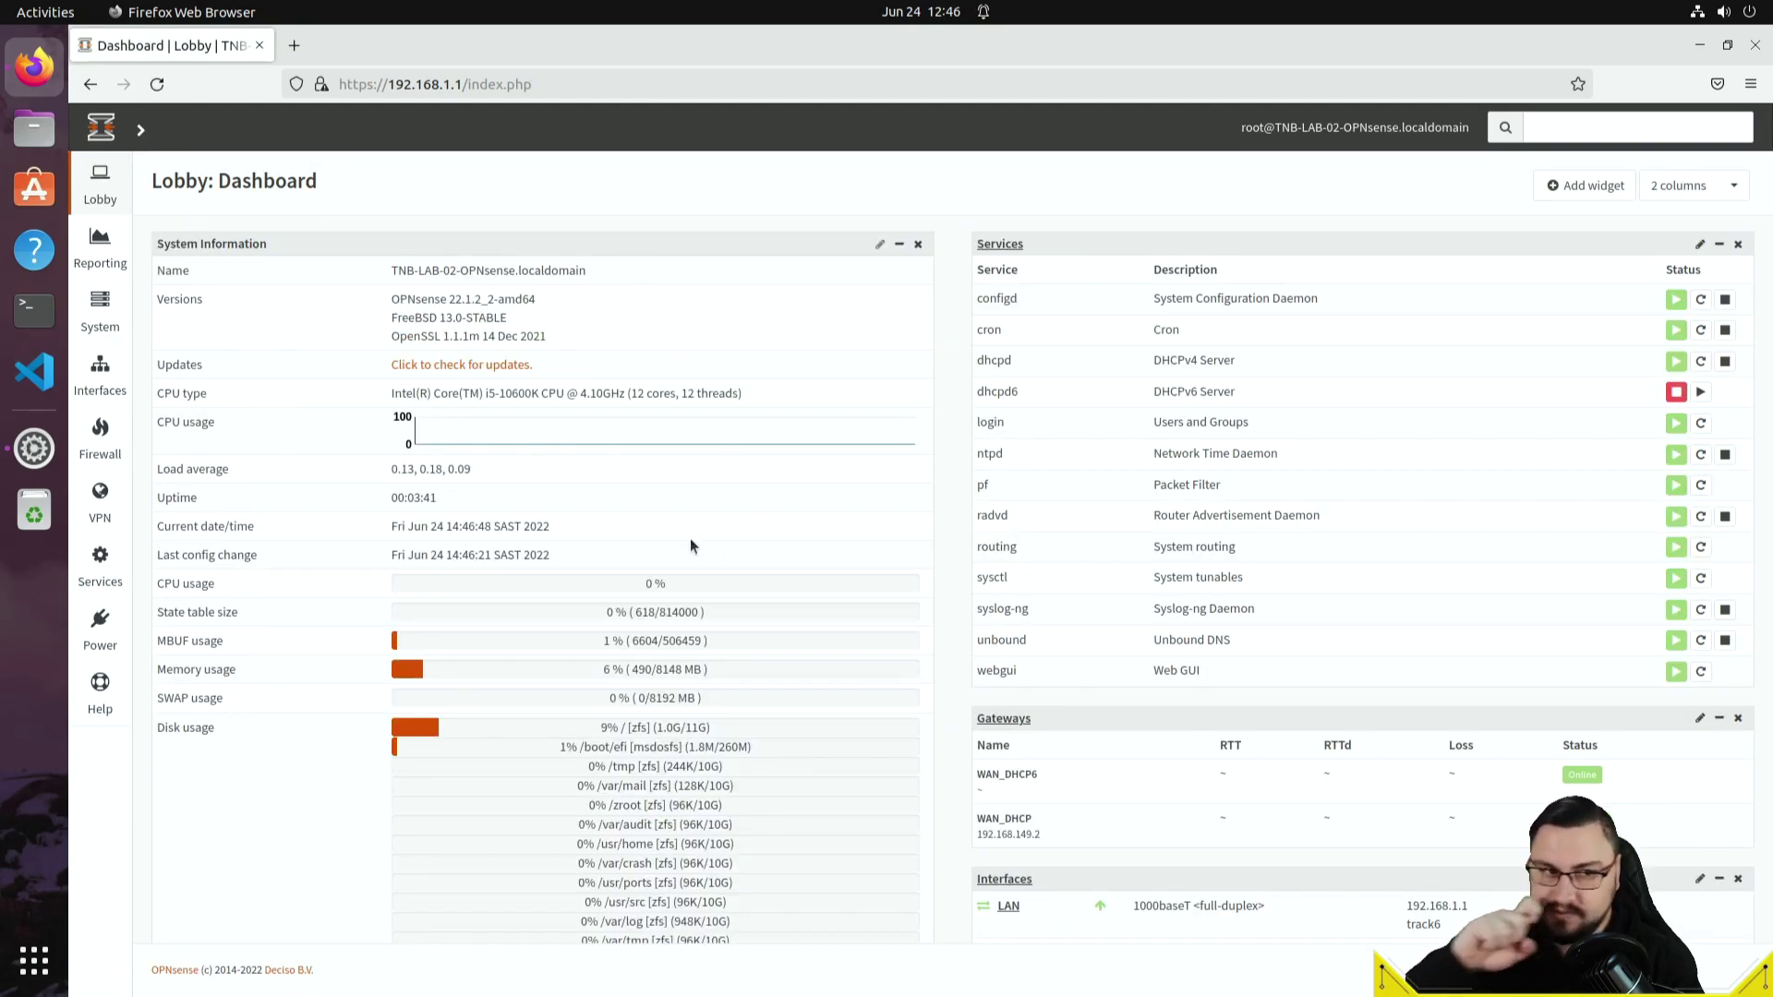
scroll(1089, 541, down, 2)
scroll(1016, 434, up, 2)
scroll(1043, 471, down, 2)
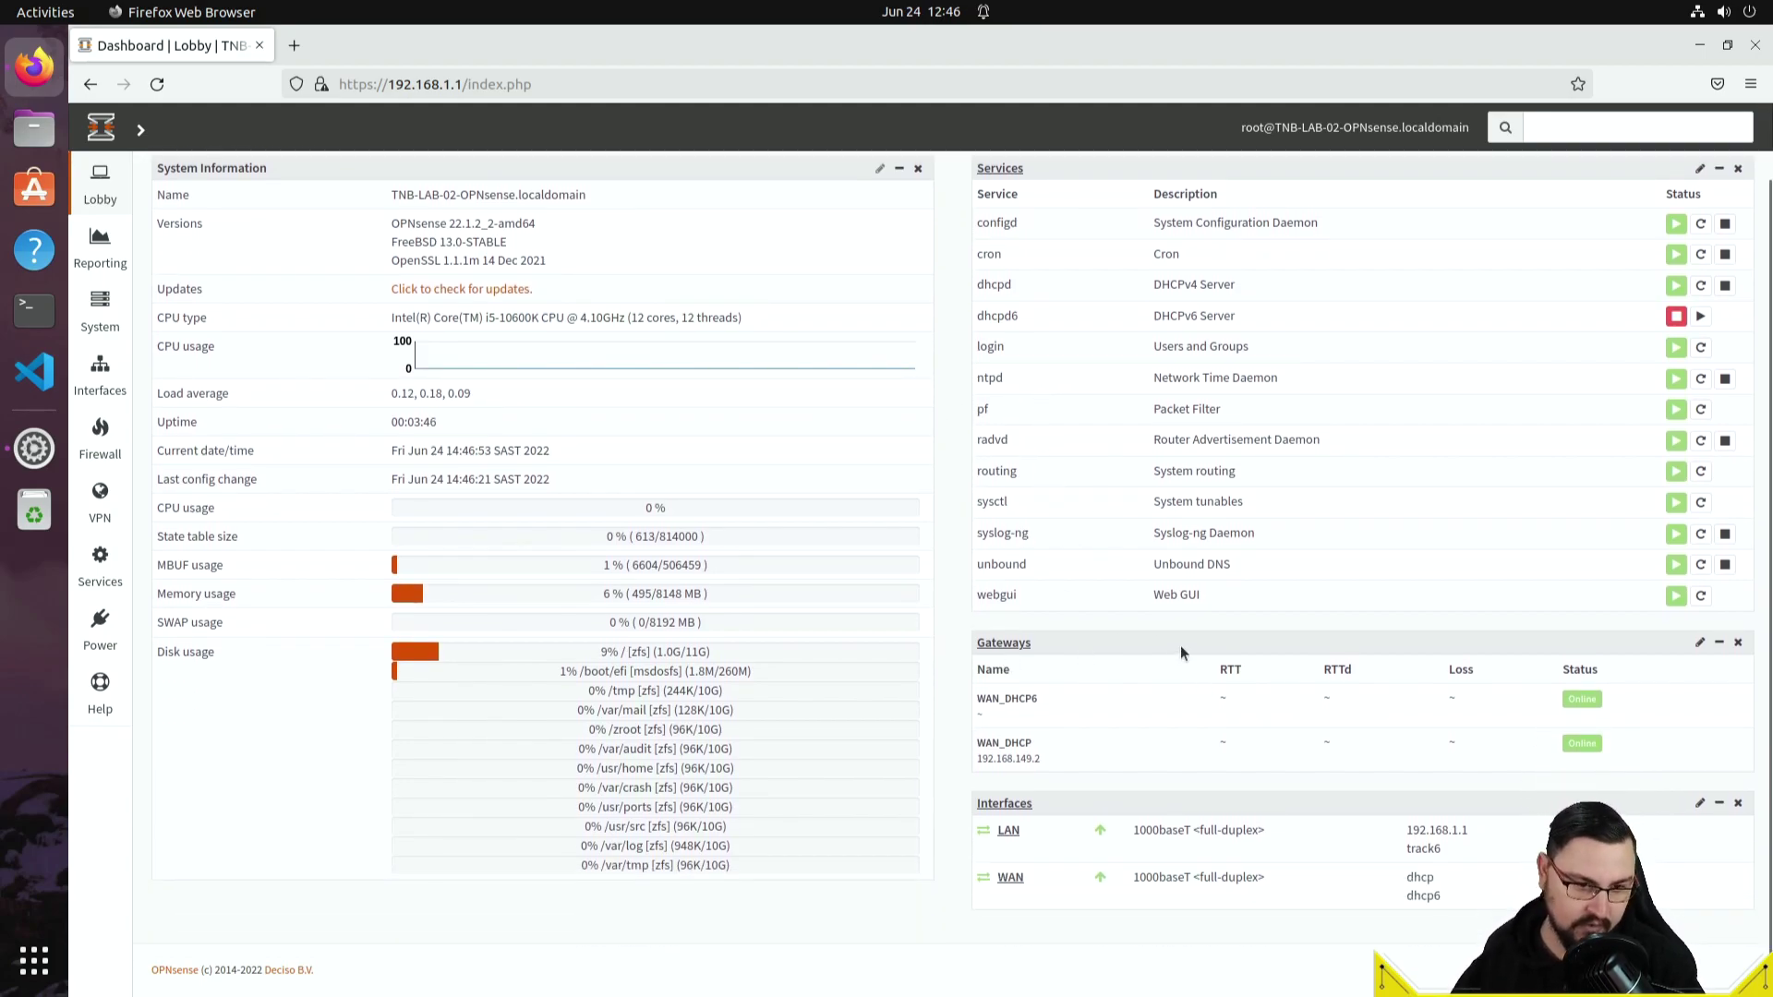
scroll(1069, 791, up, 2)
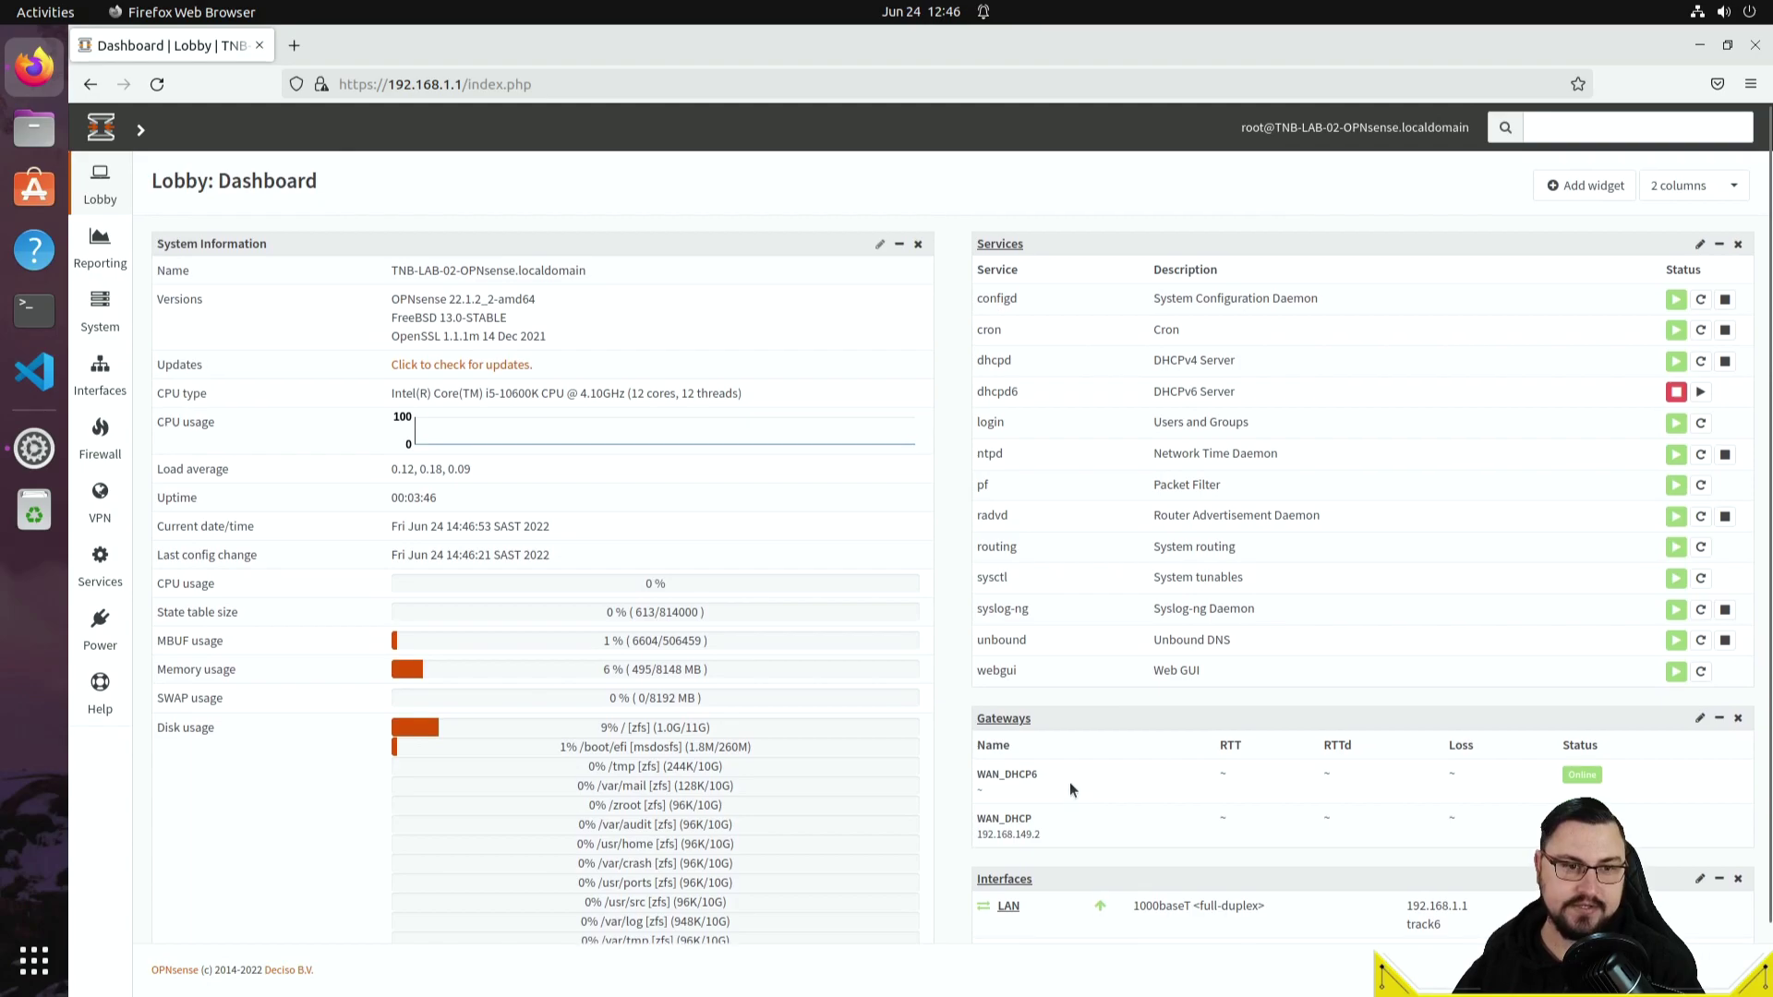
scroll(1315, 397, down, 2)
scroll(1315, 397, up, 2)
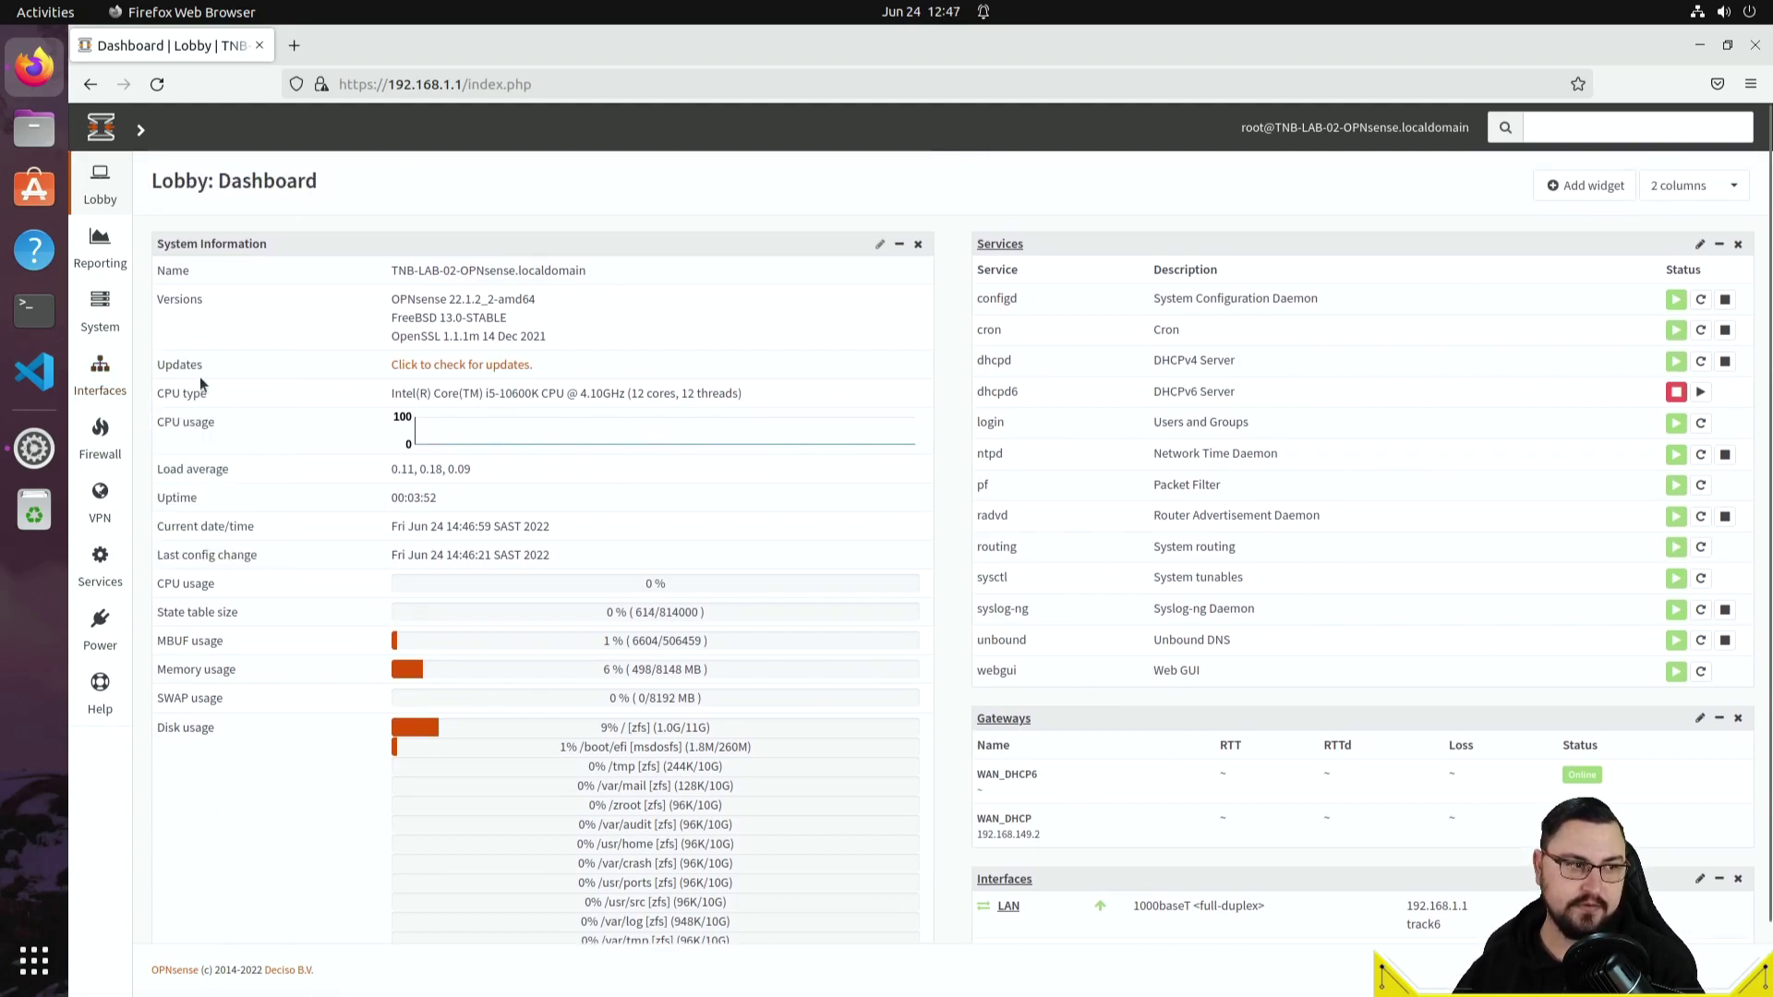
click(189, 192)
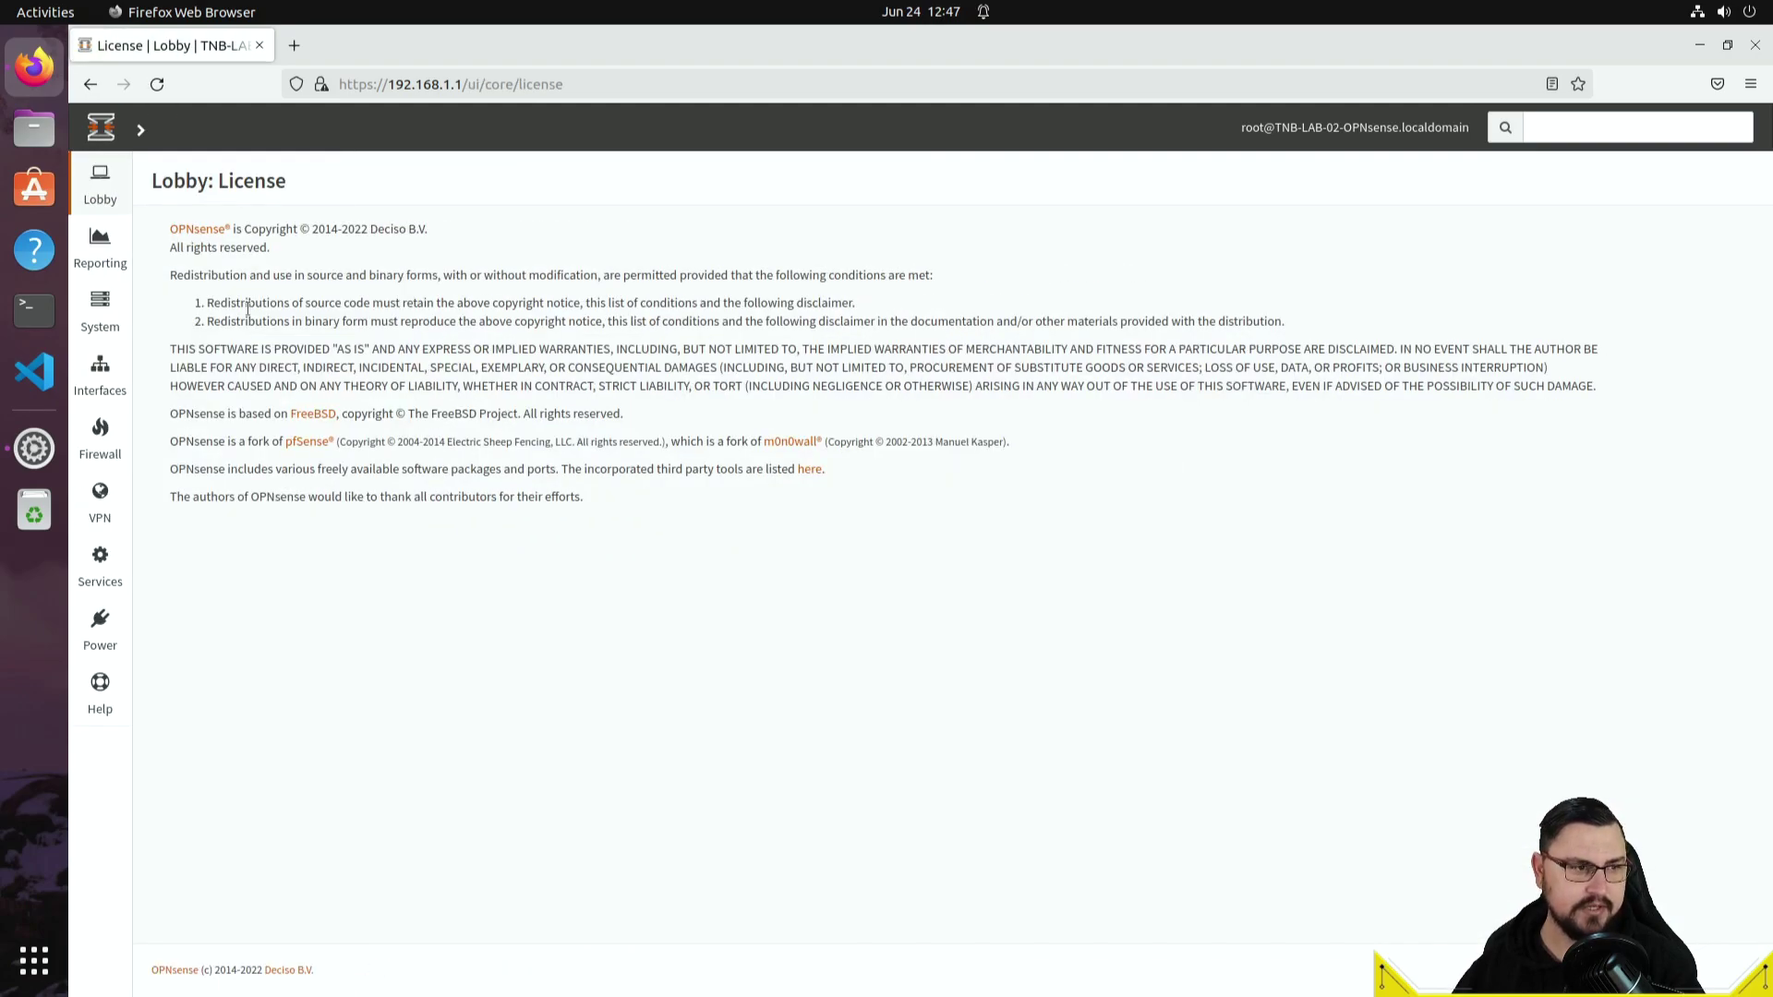
drag(169, 270, 580, 321)
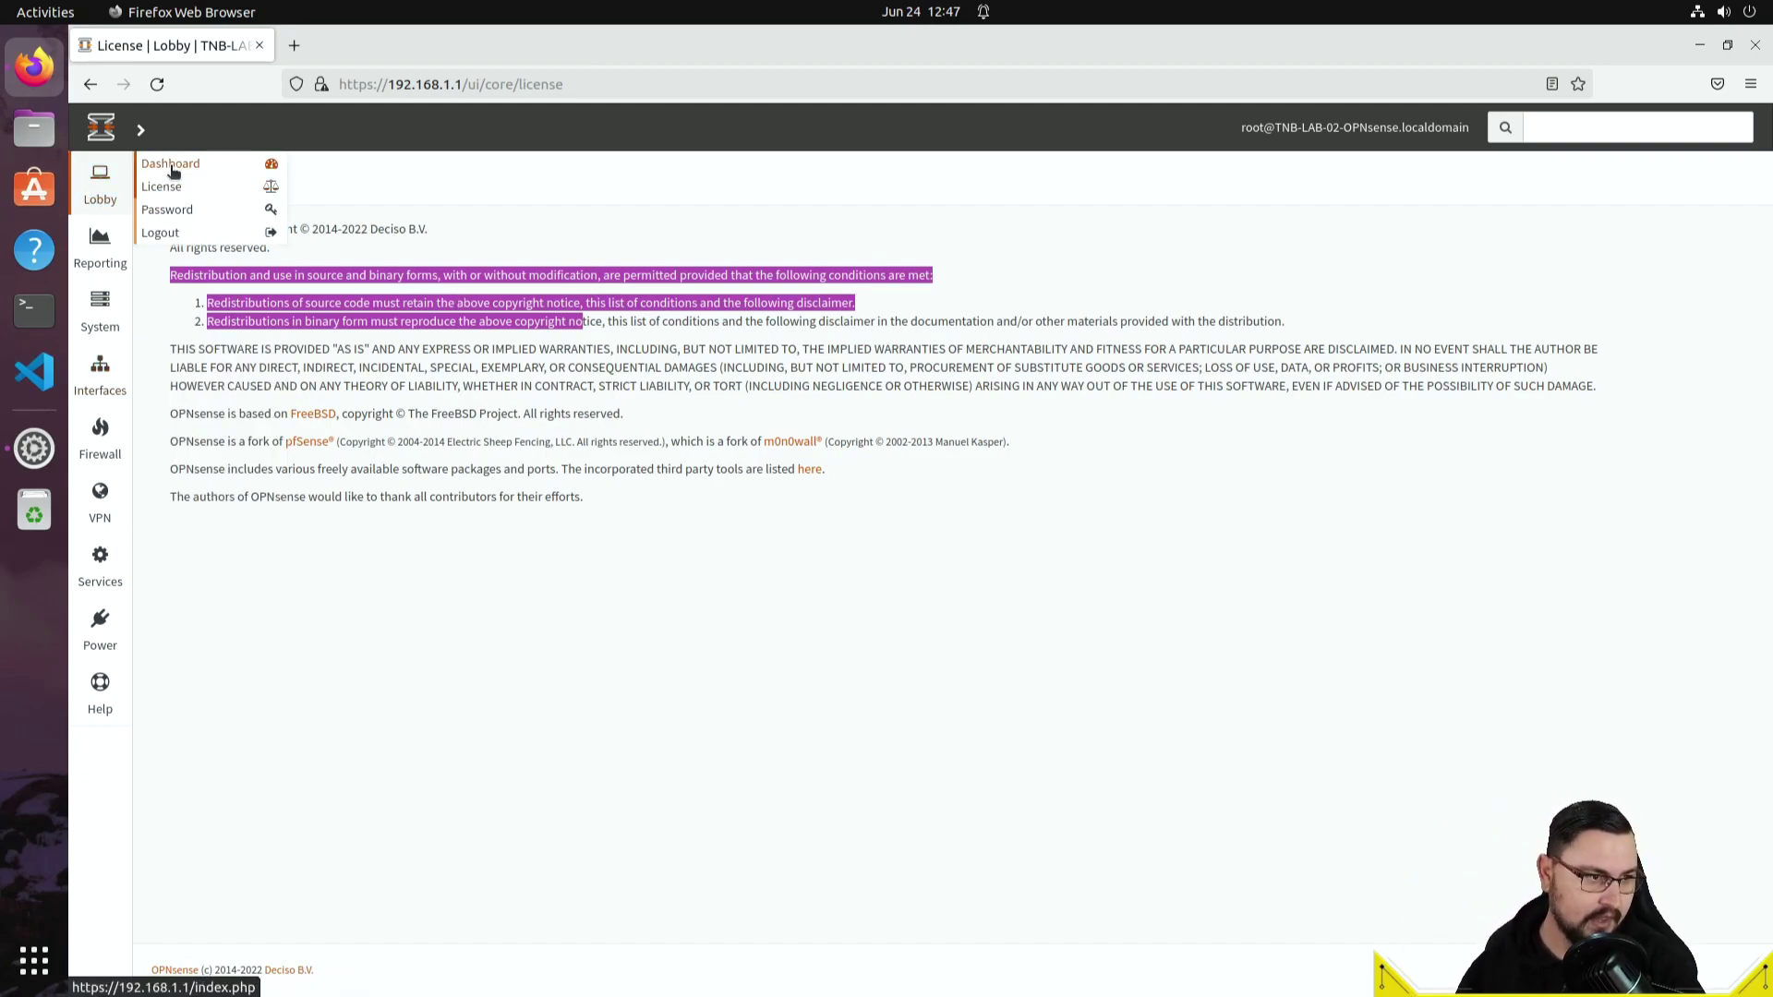
- Return to the dashboard and switch its layout from 2 to 3 columns
click(185, 174)
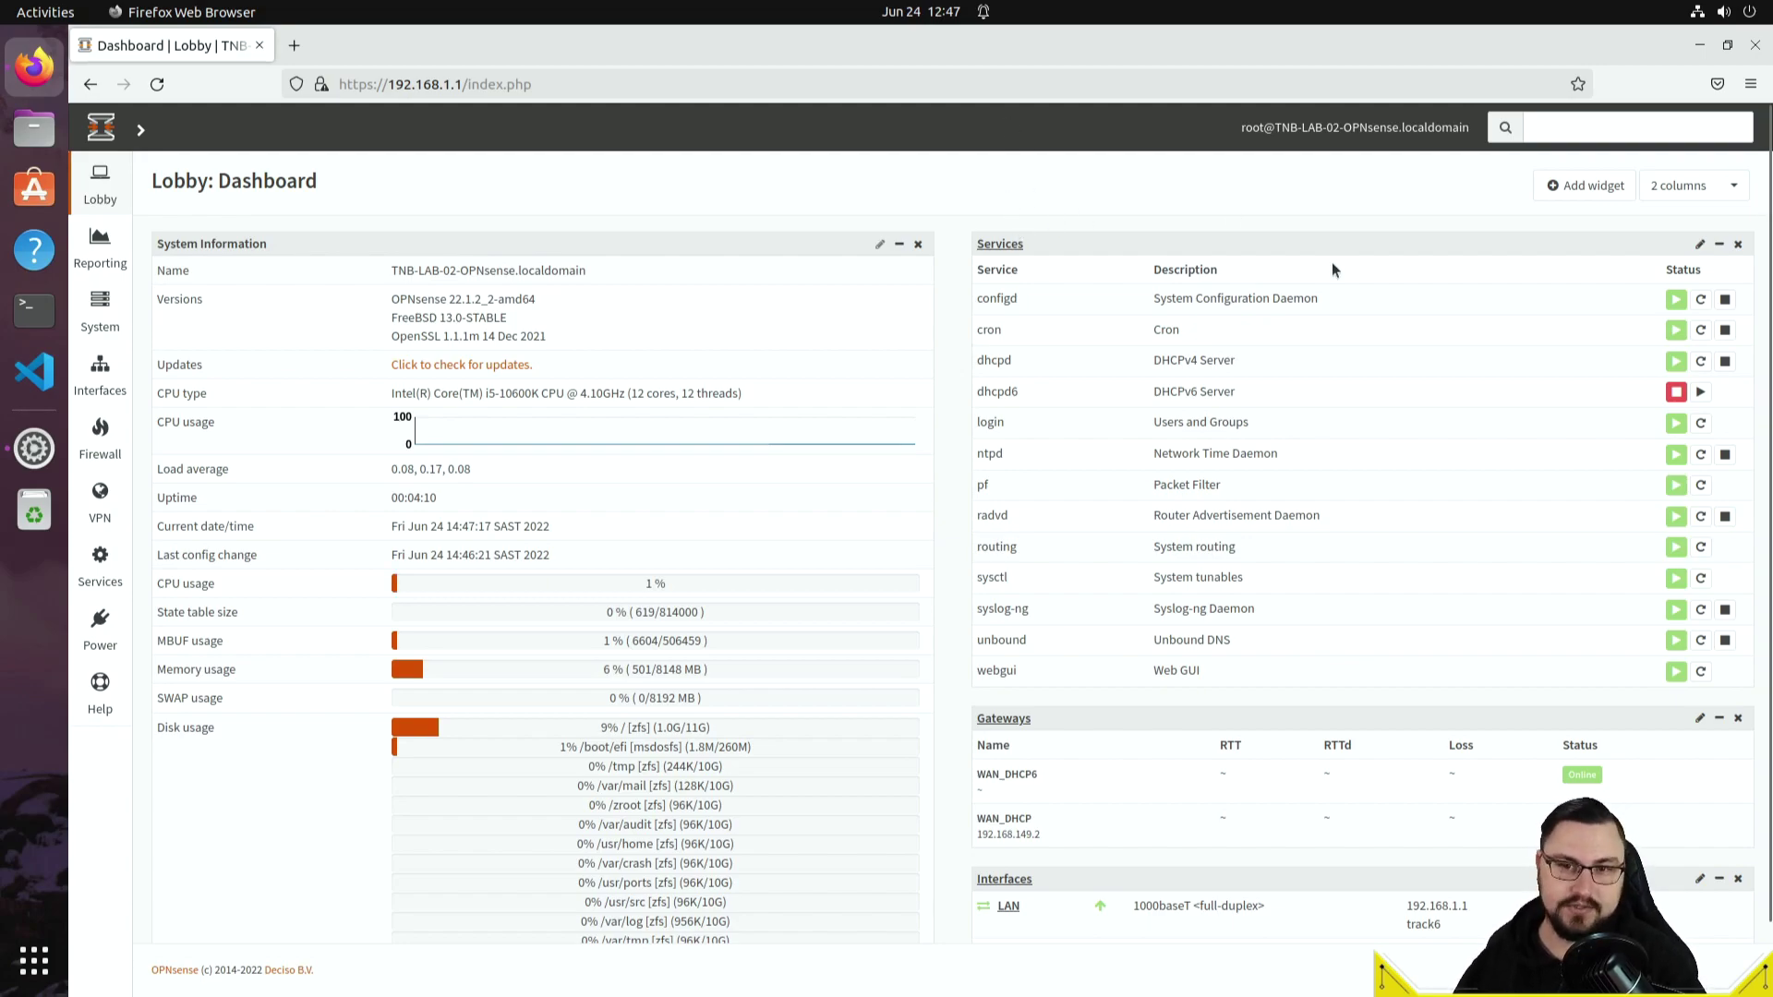
click(1683, 185)
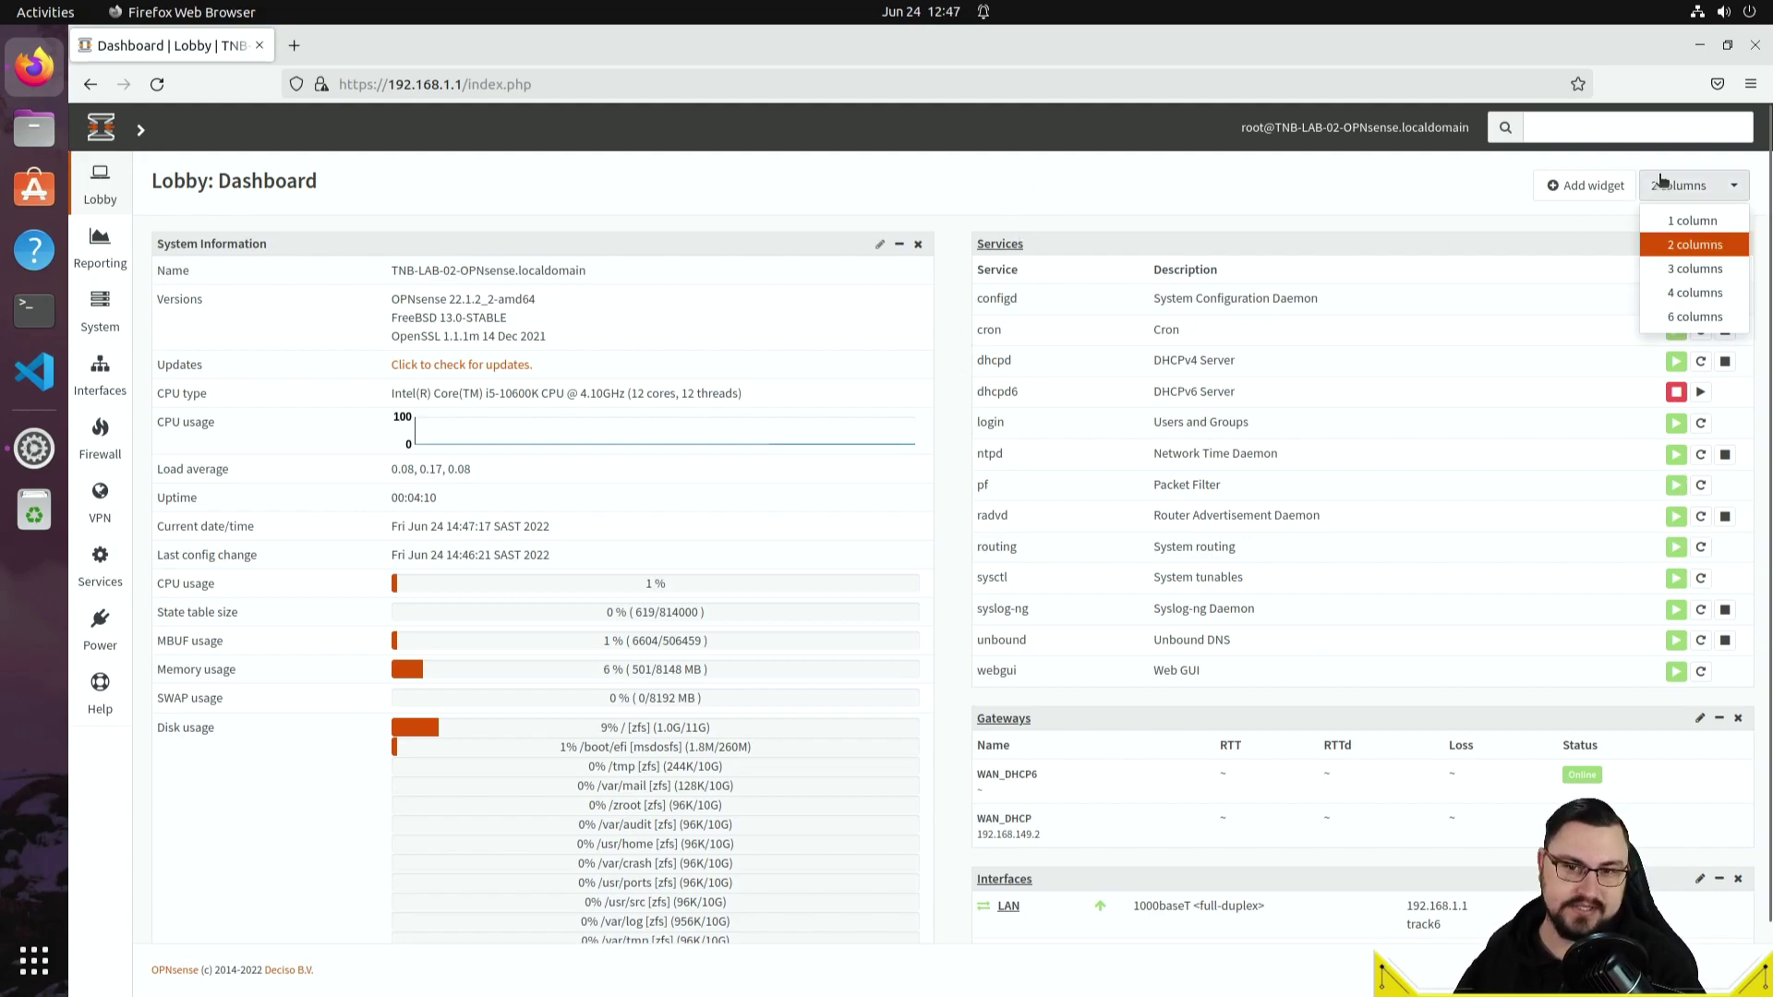
click(1688, 270)
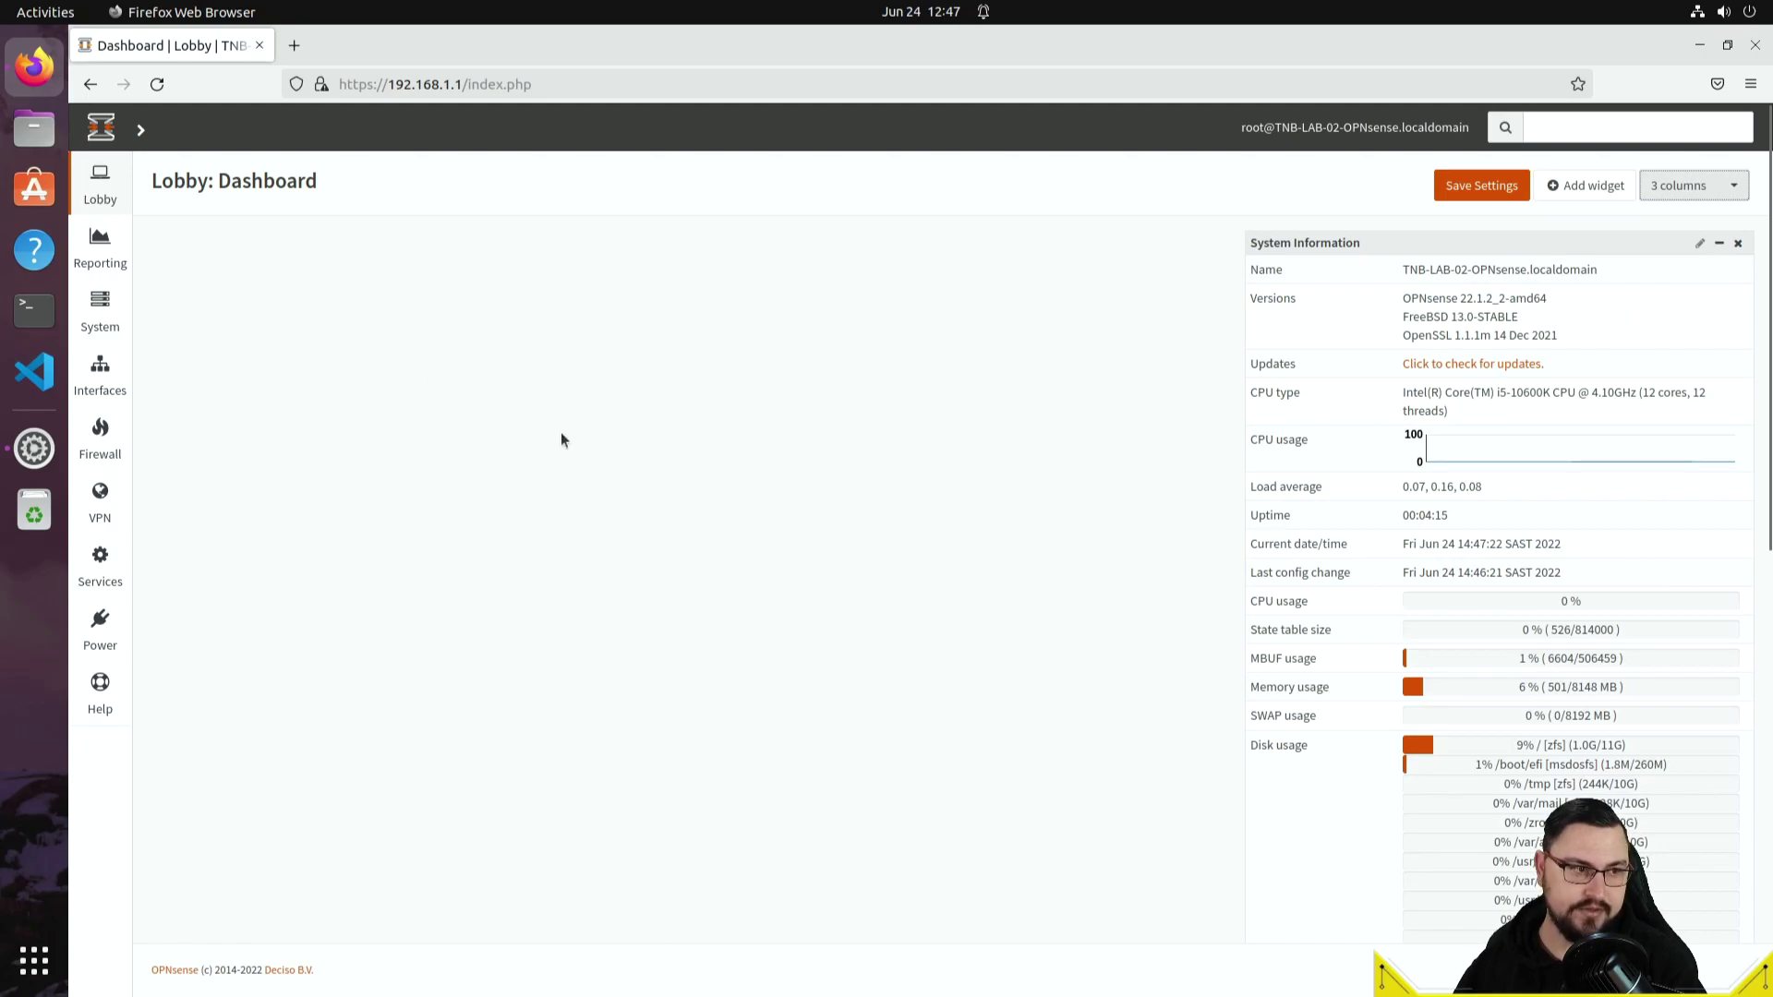
- Remove the Services widget from the dashboard and save the layout
scroll(1191, 364, down, 5)
scroll(811, 551, up, 5)
scroll(1072, 502, down, 8)
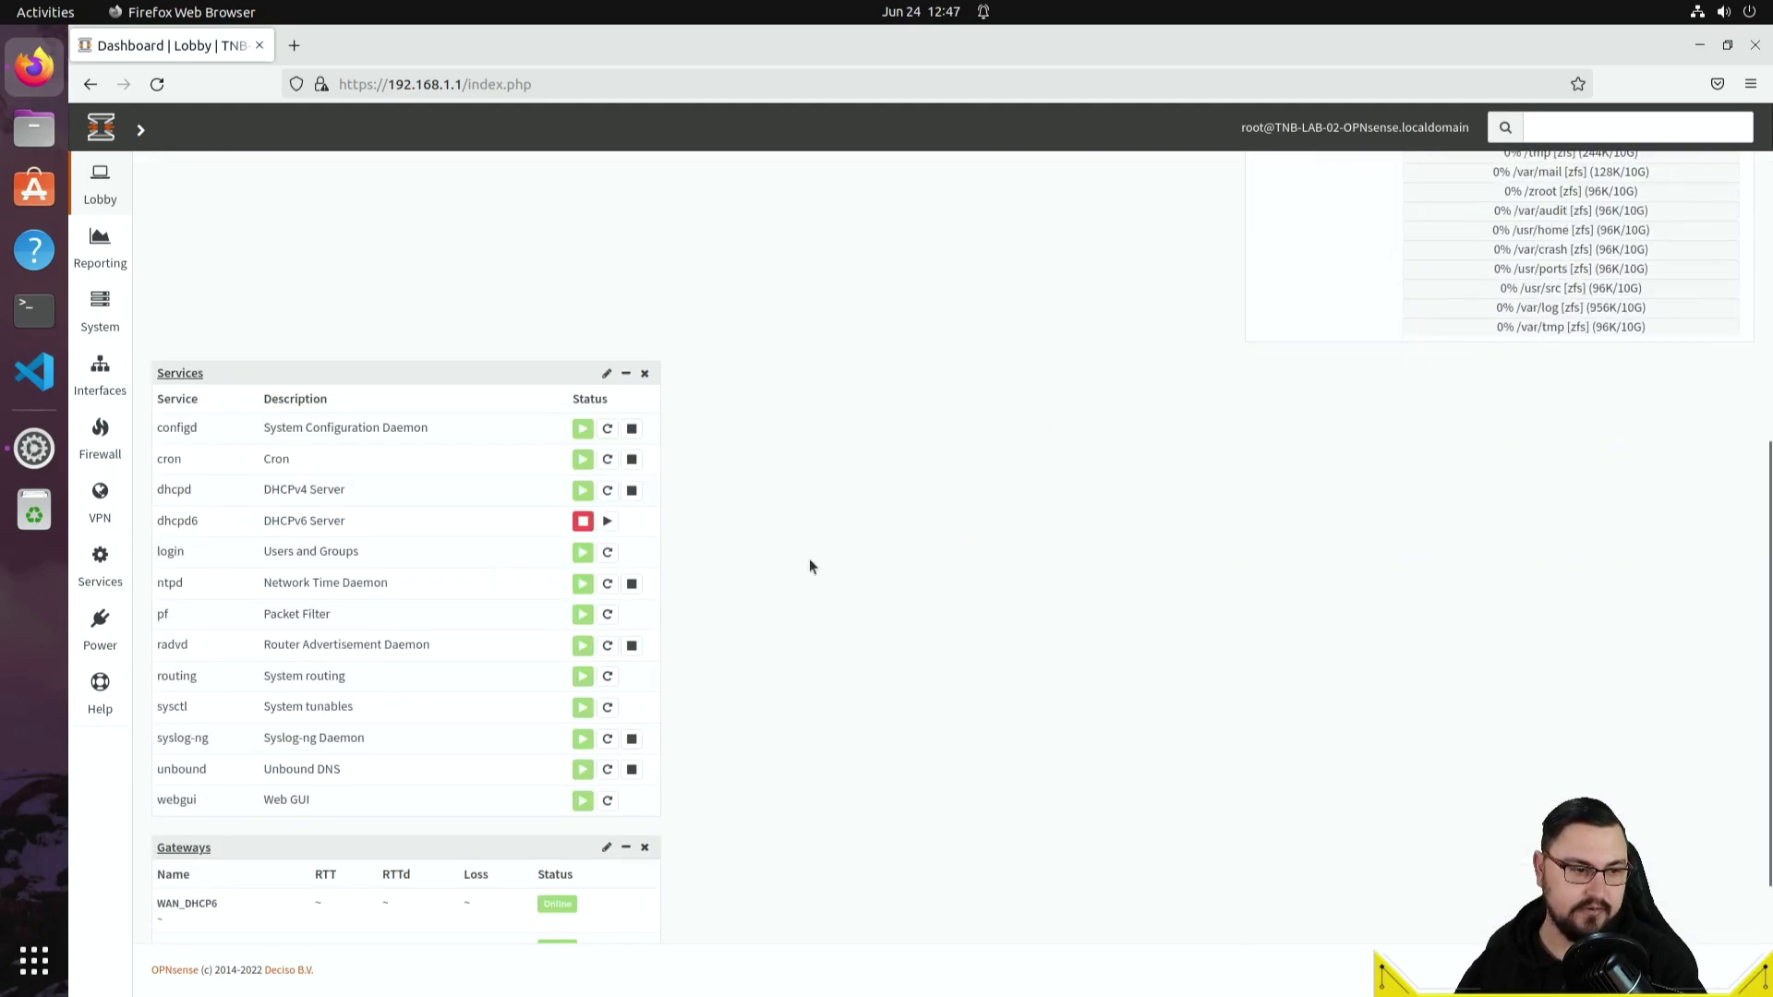
scroll(582, 577, up, 3)
drag(313, 486, 245, 461)
scroll(238, 617, down, 4)
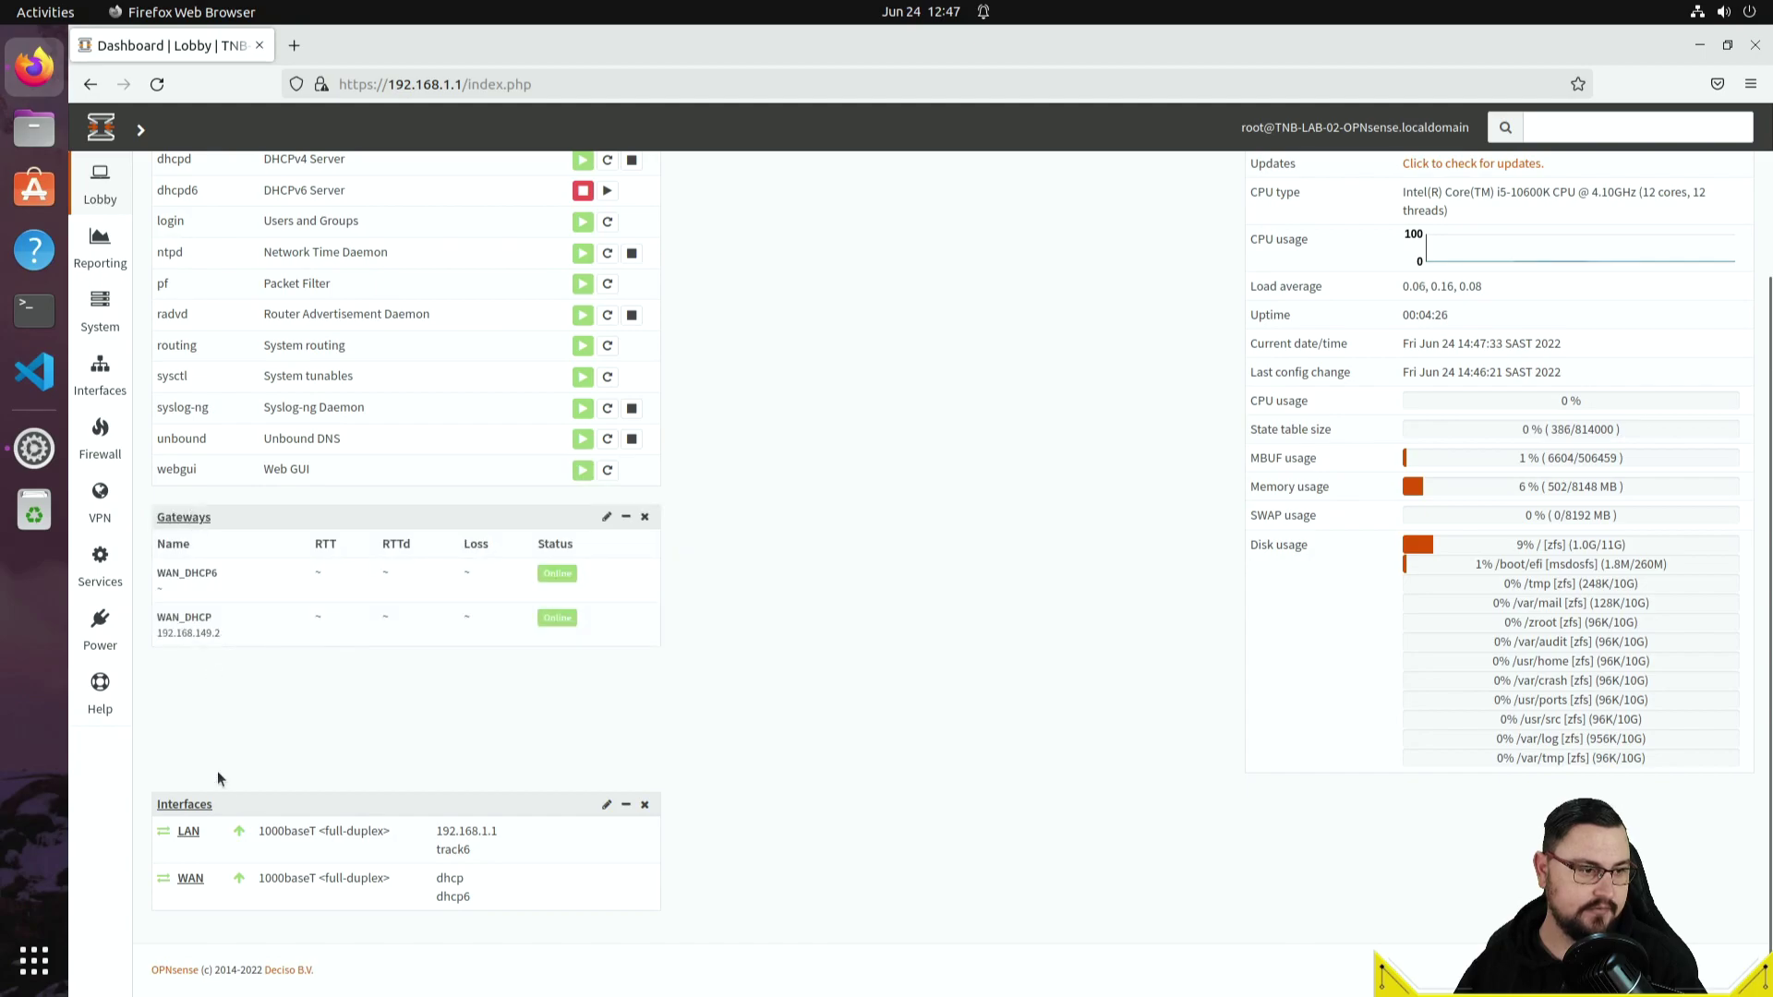
drag(227, 759, 218, 772)
scroll(198, 784, up, 3)
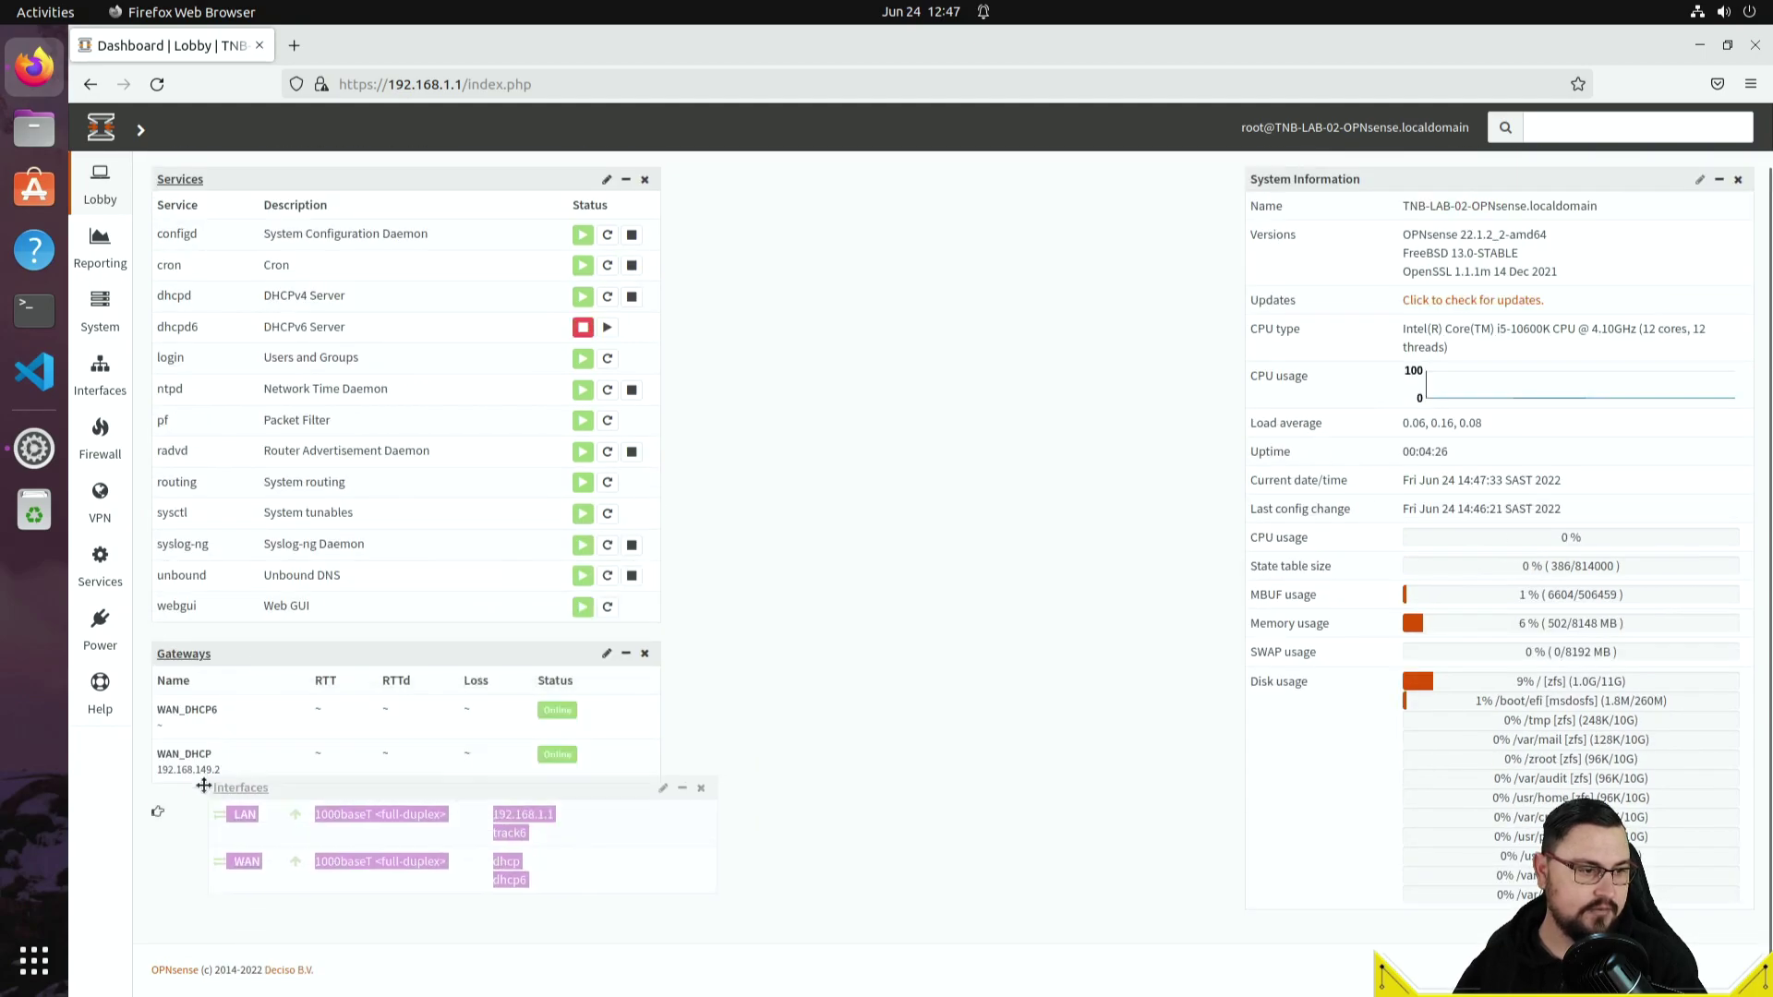
scroll(592, 496, up, 1)
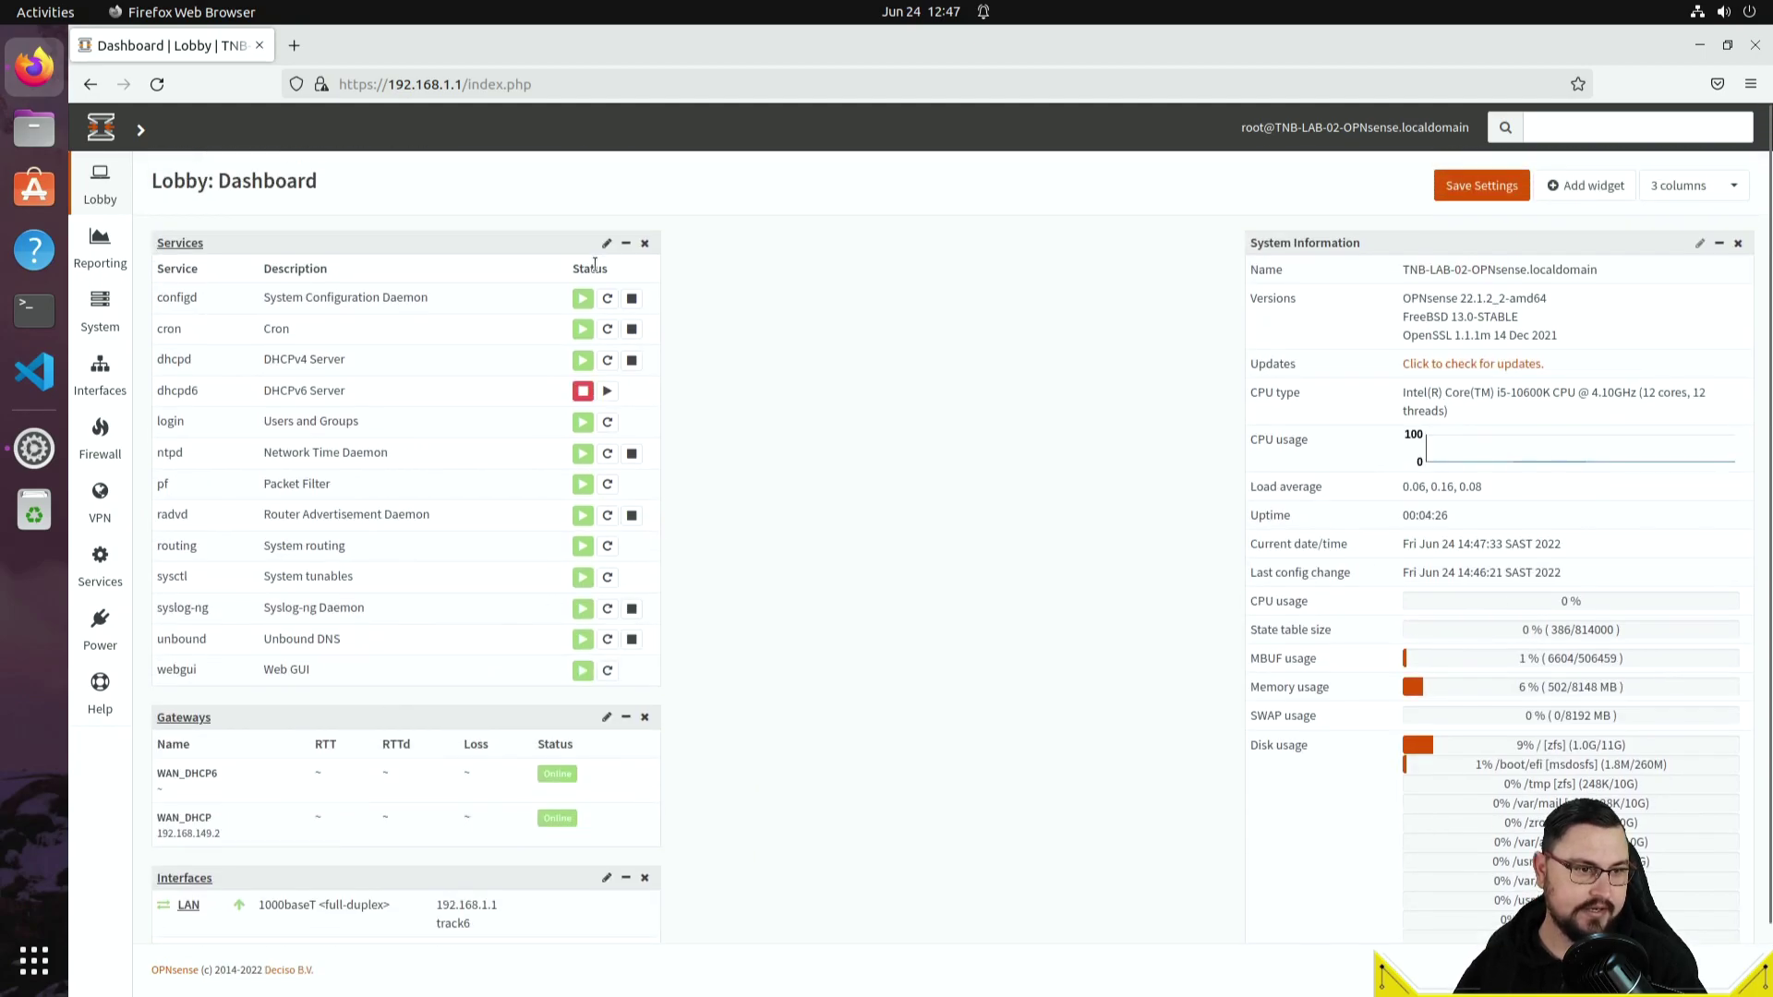
click(644, 243)
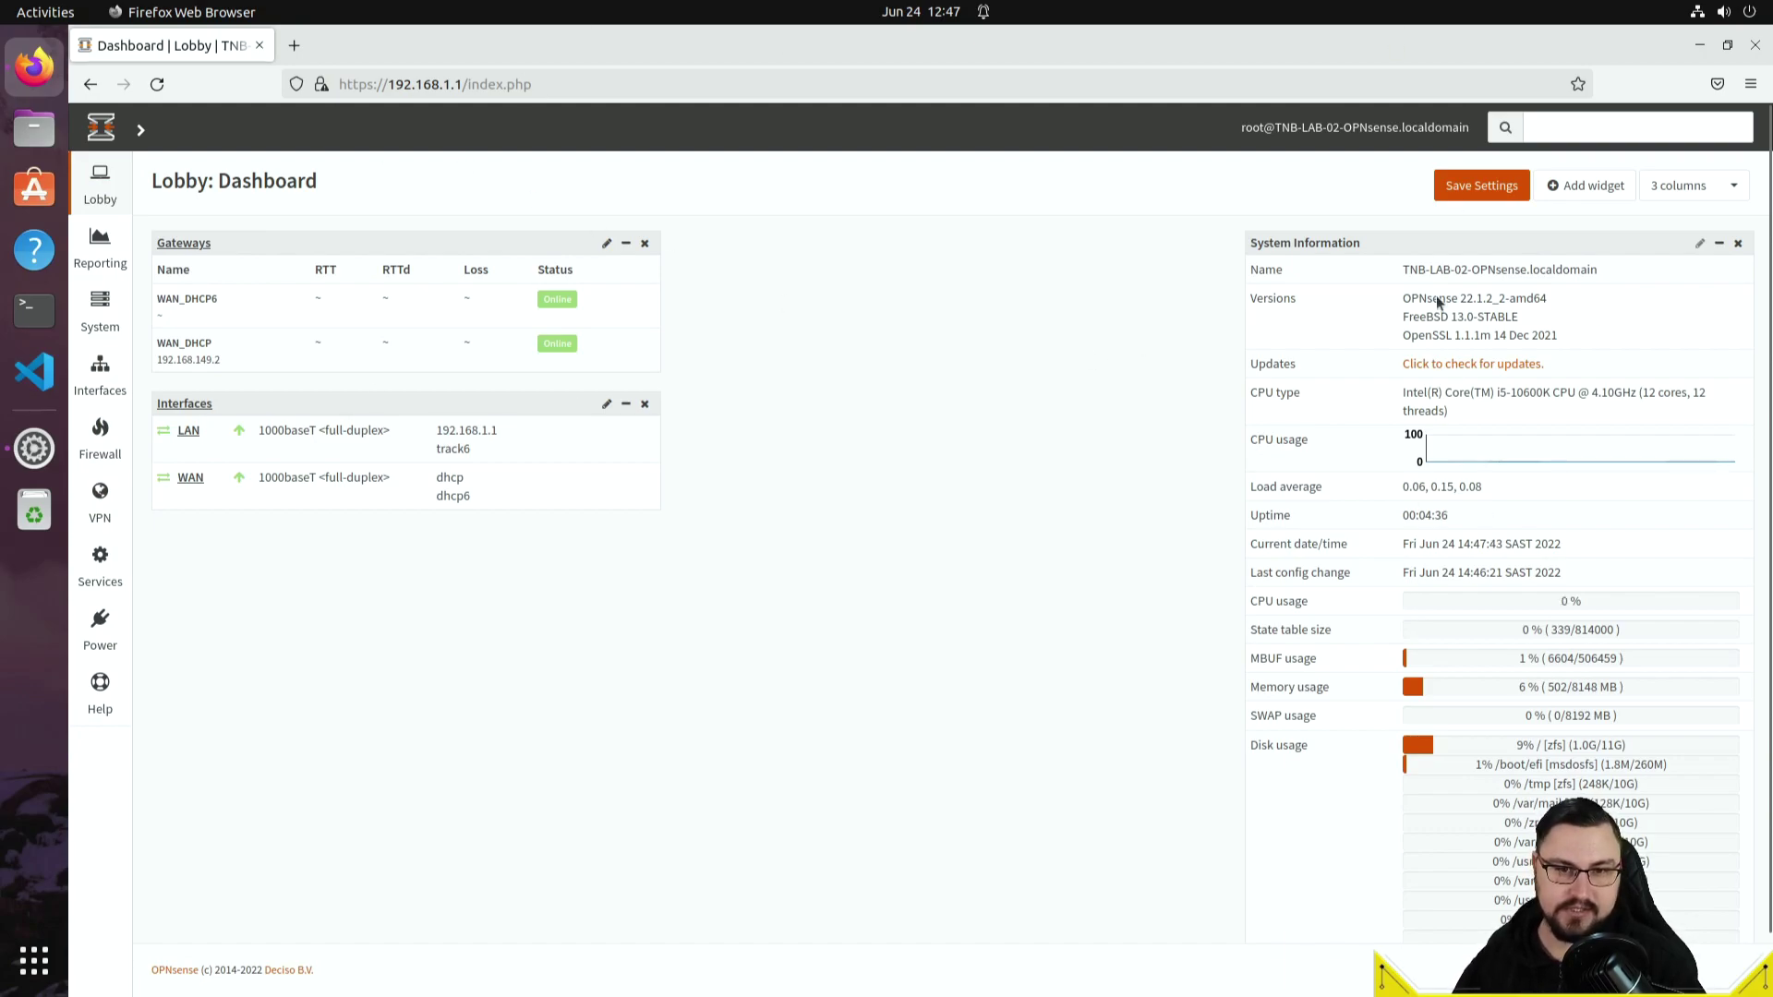
click(1486, 189)
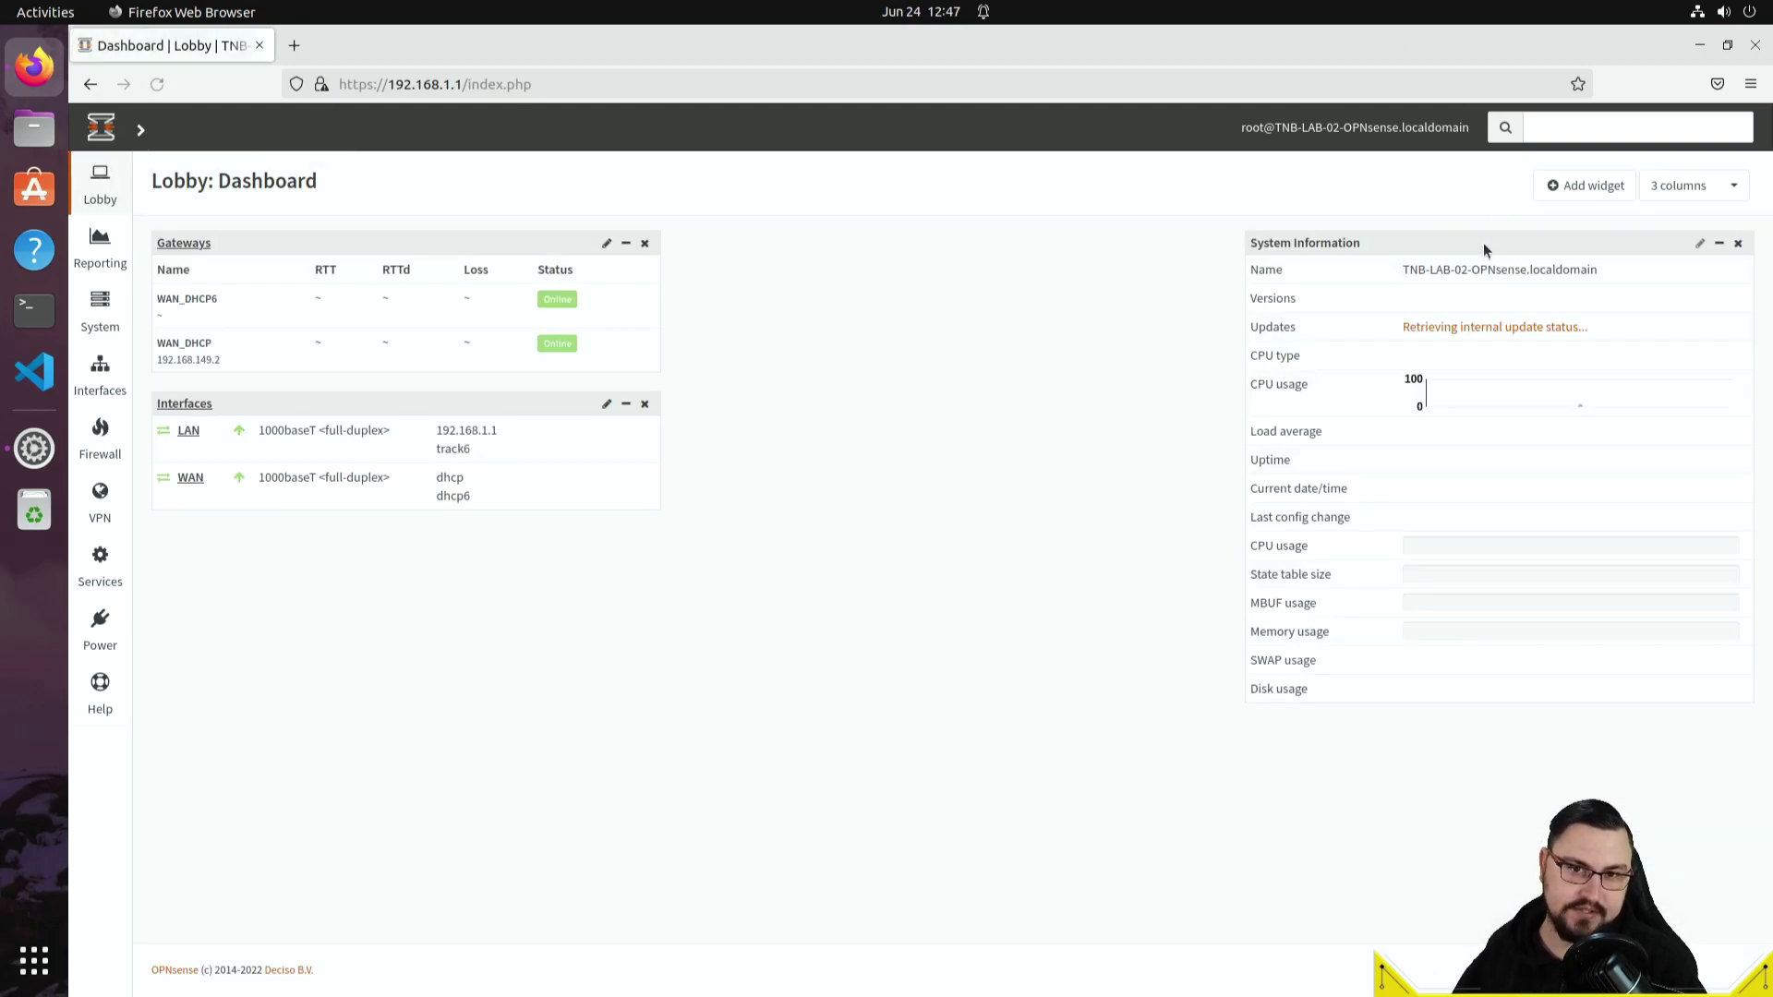
- Add the Firewall Log and Traffic Graph widgets and save the dashboard
click(1566, 186)
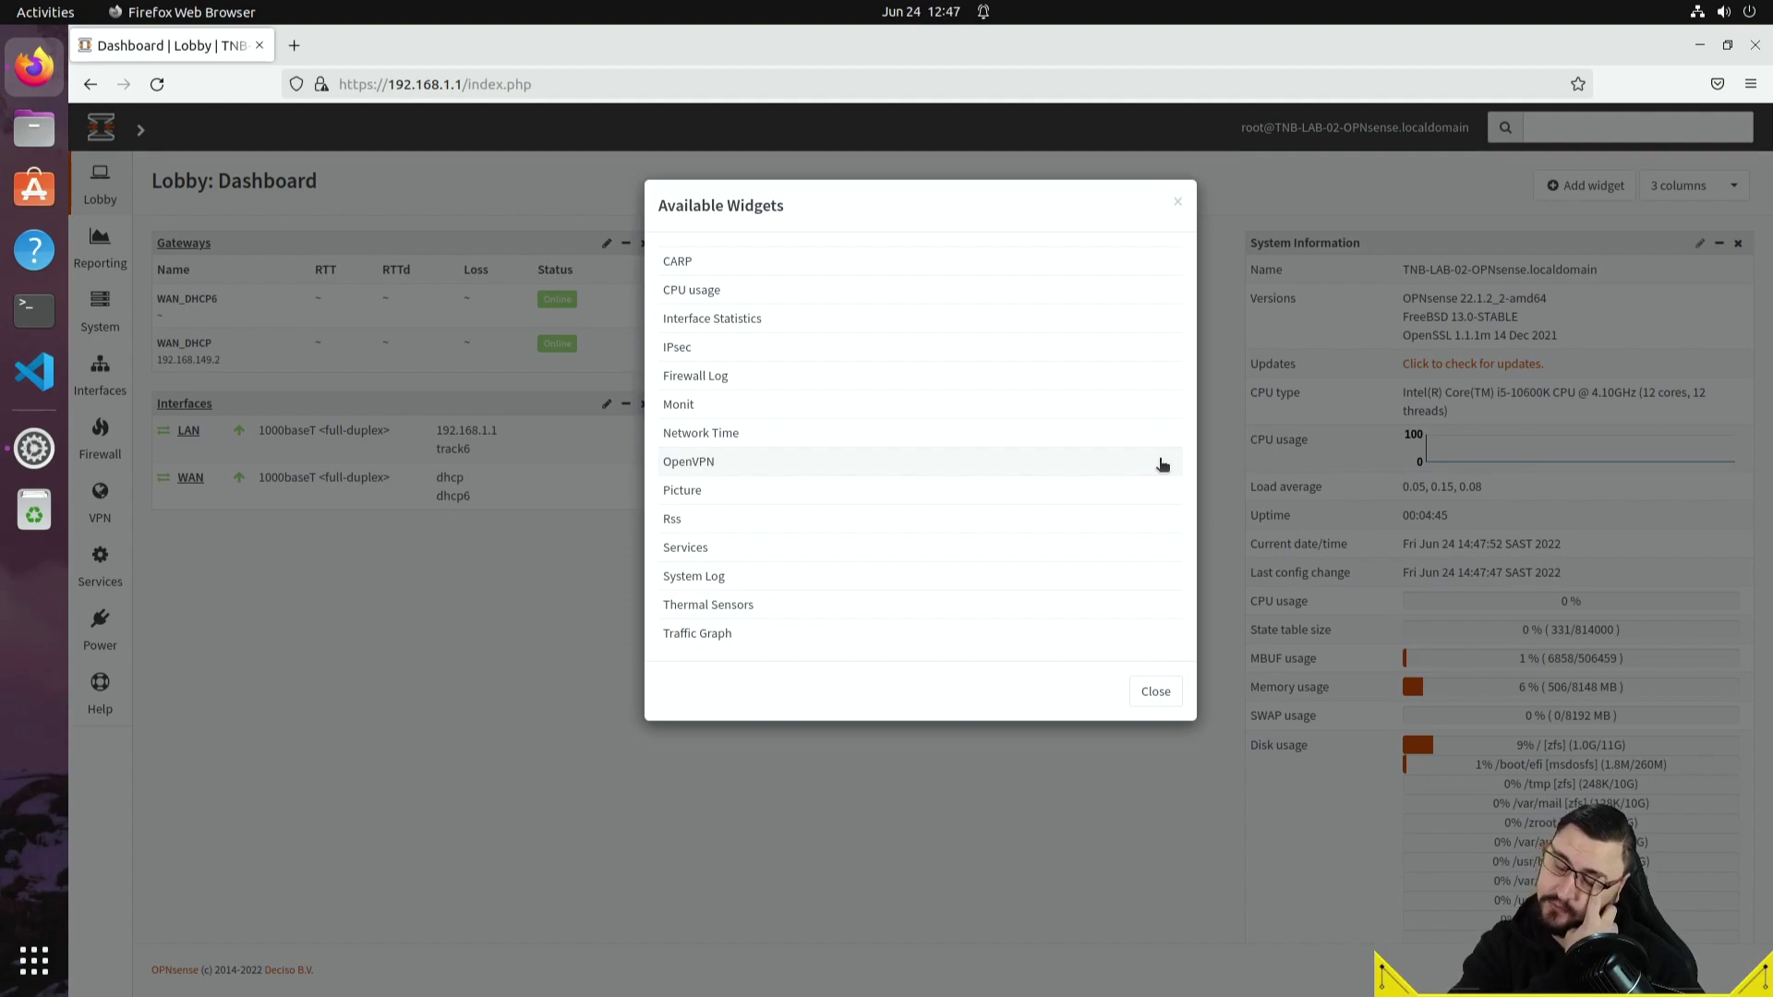
click(846, 386)
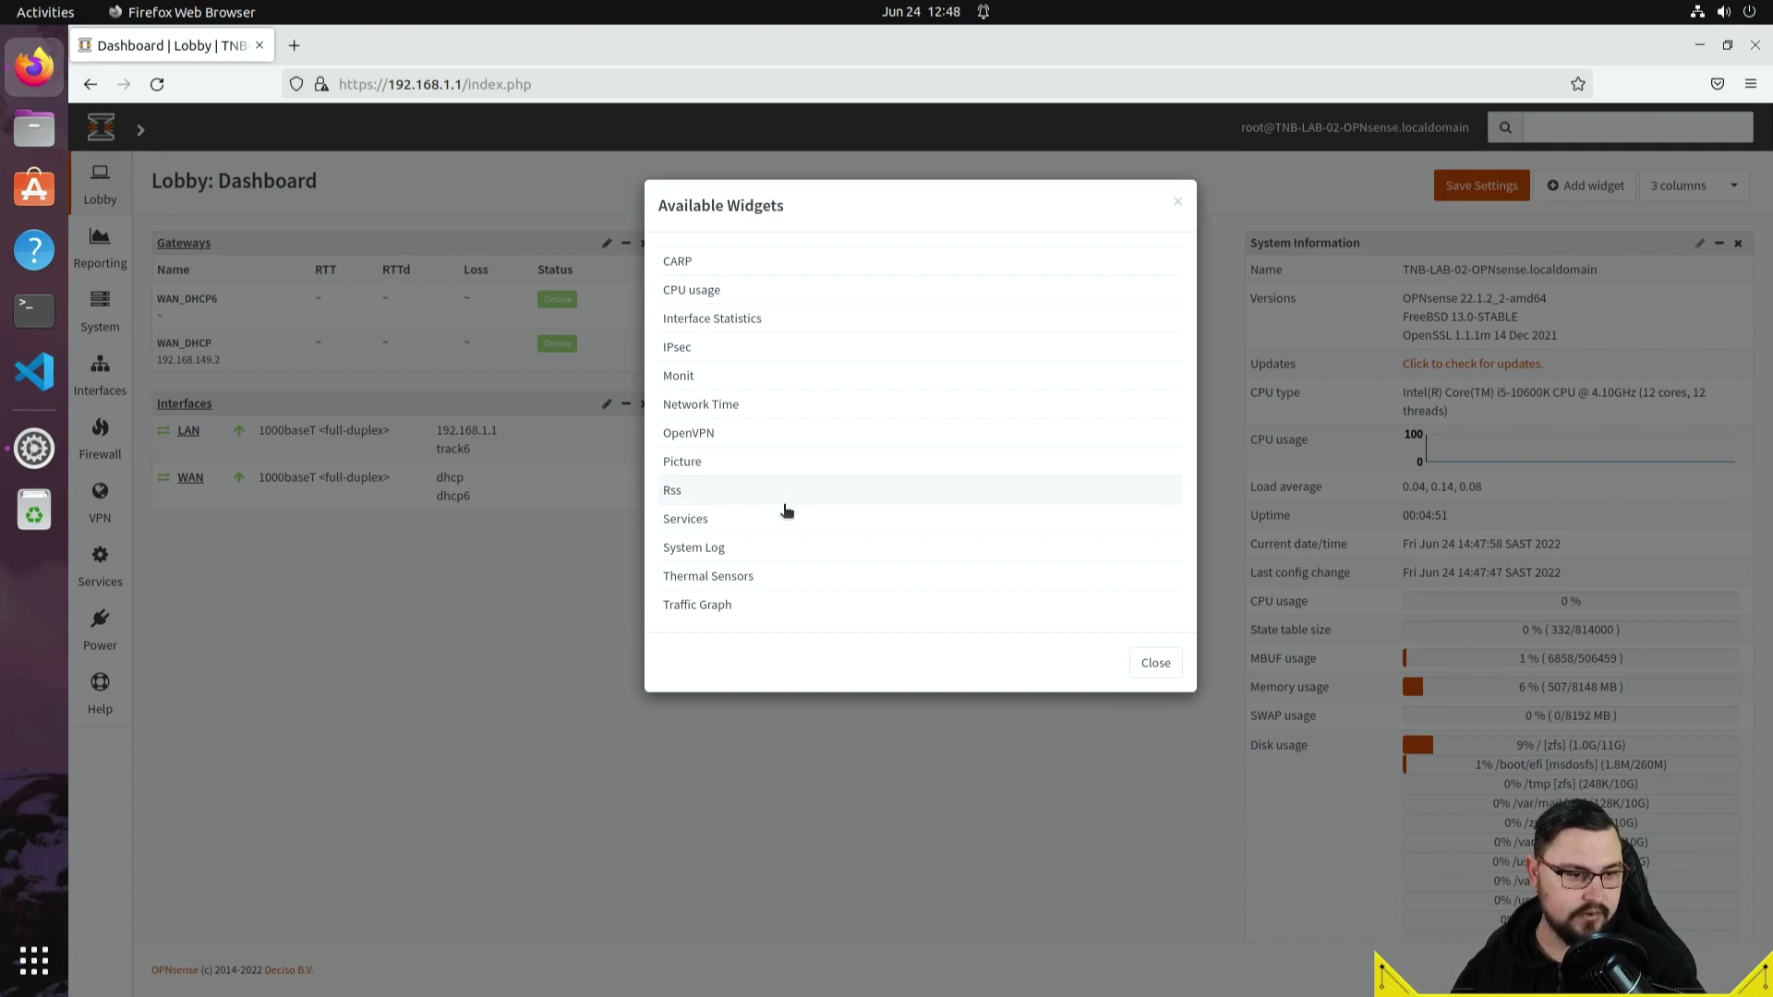
click(786, 612)
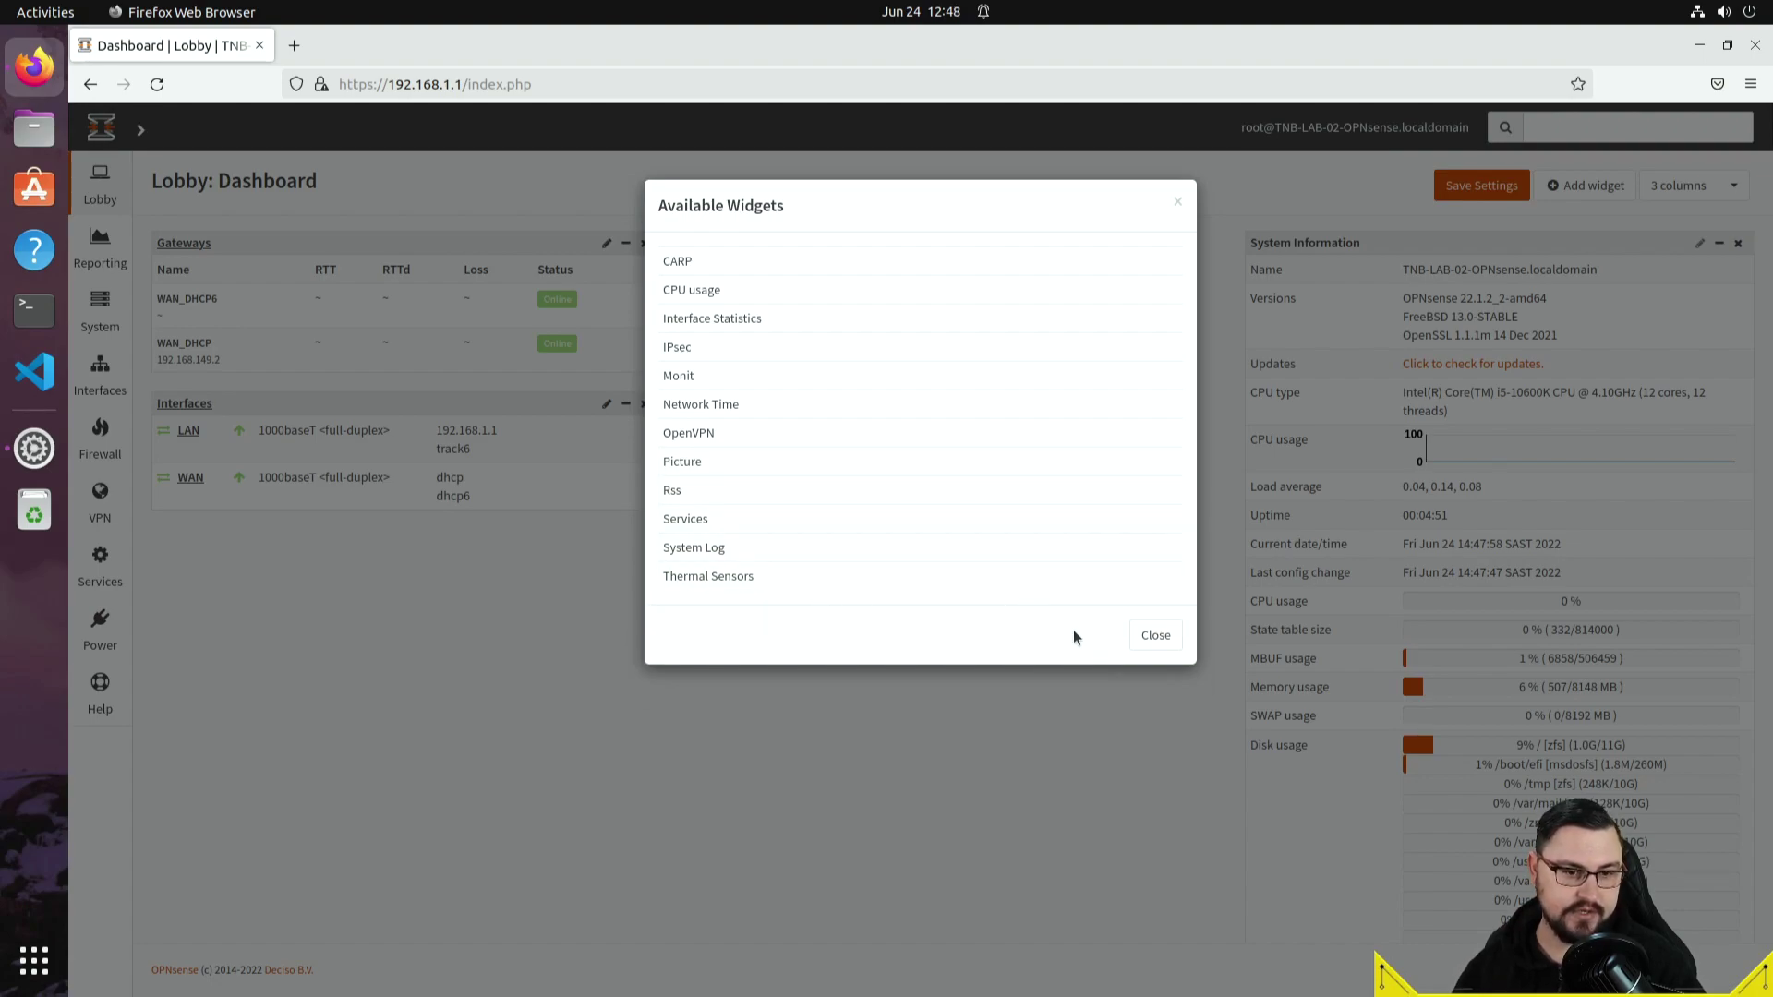
click(1154, 635)
scroll(351, 822, down, 2)
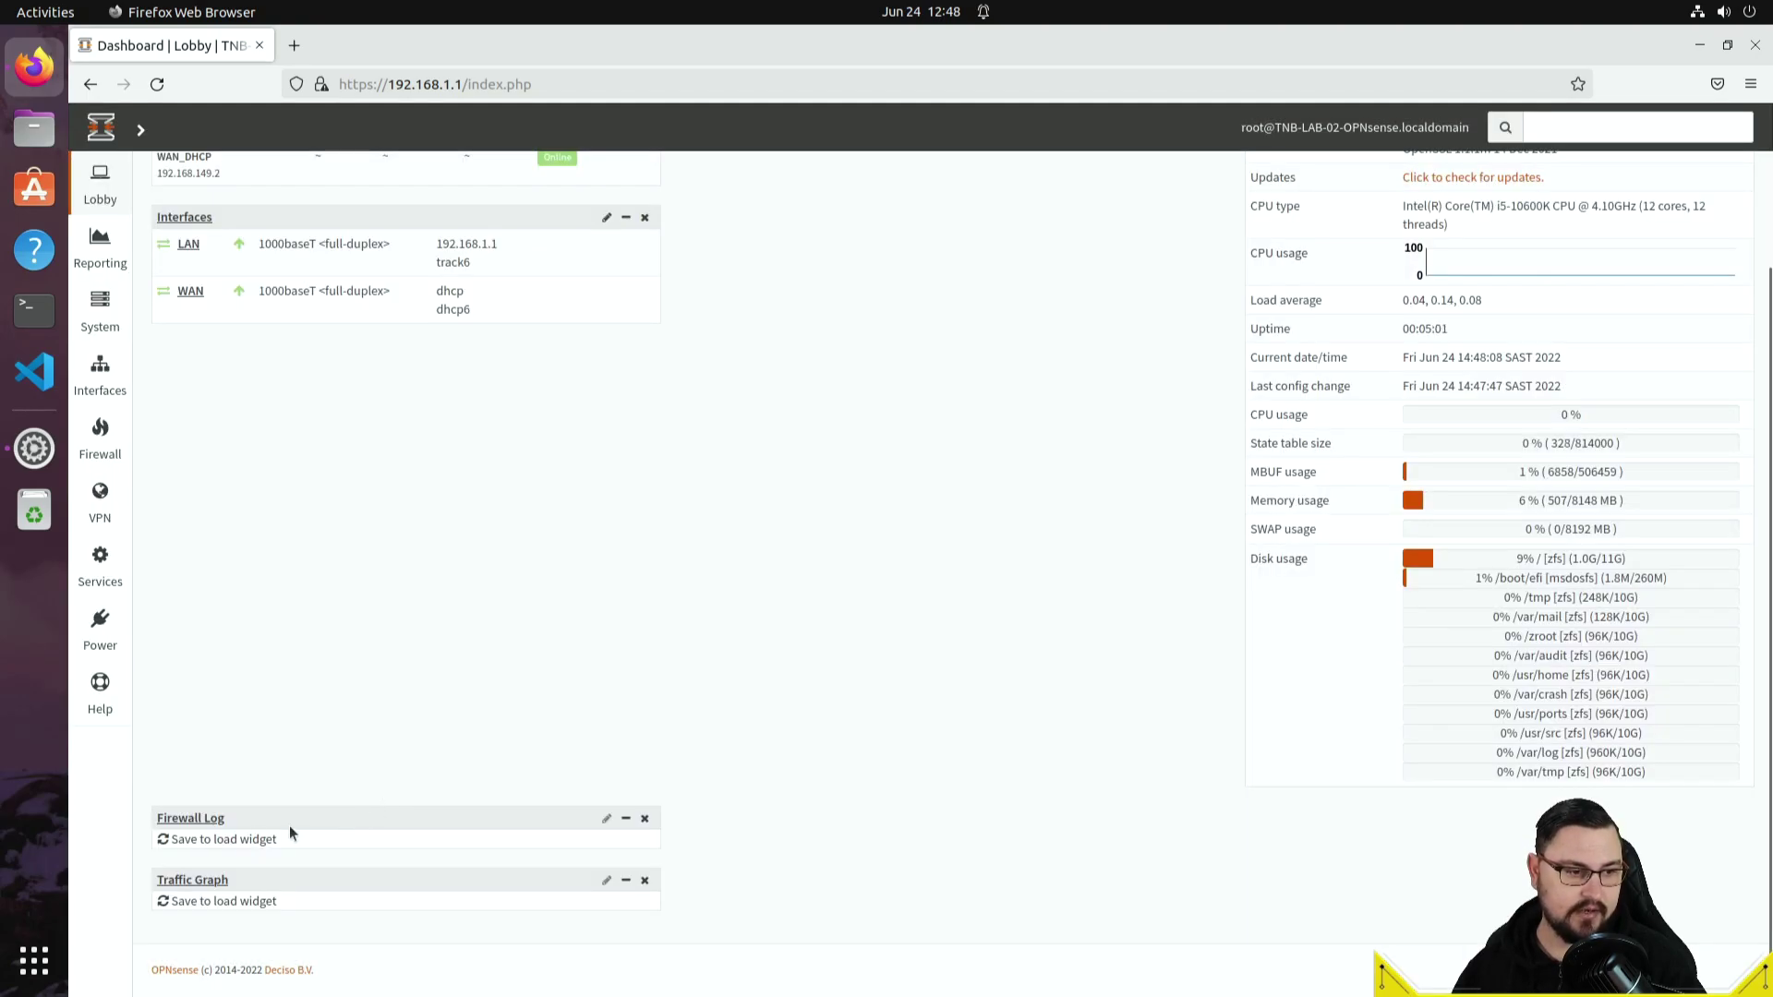
scroll(1511, 264, up, 3)
click(1478, 182)
- Move Firewall Log under Interfaces and Traffic Graph into the middle column
scroll(718, 613, down, 3)
drag(257, 800, 192, 323)
scroll(231, 365, up, 3)
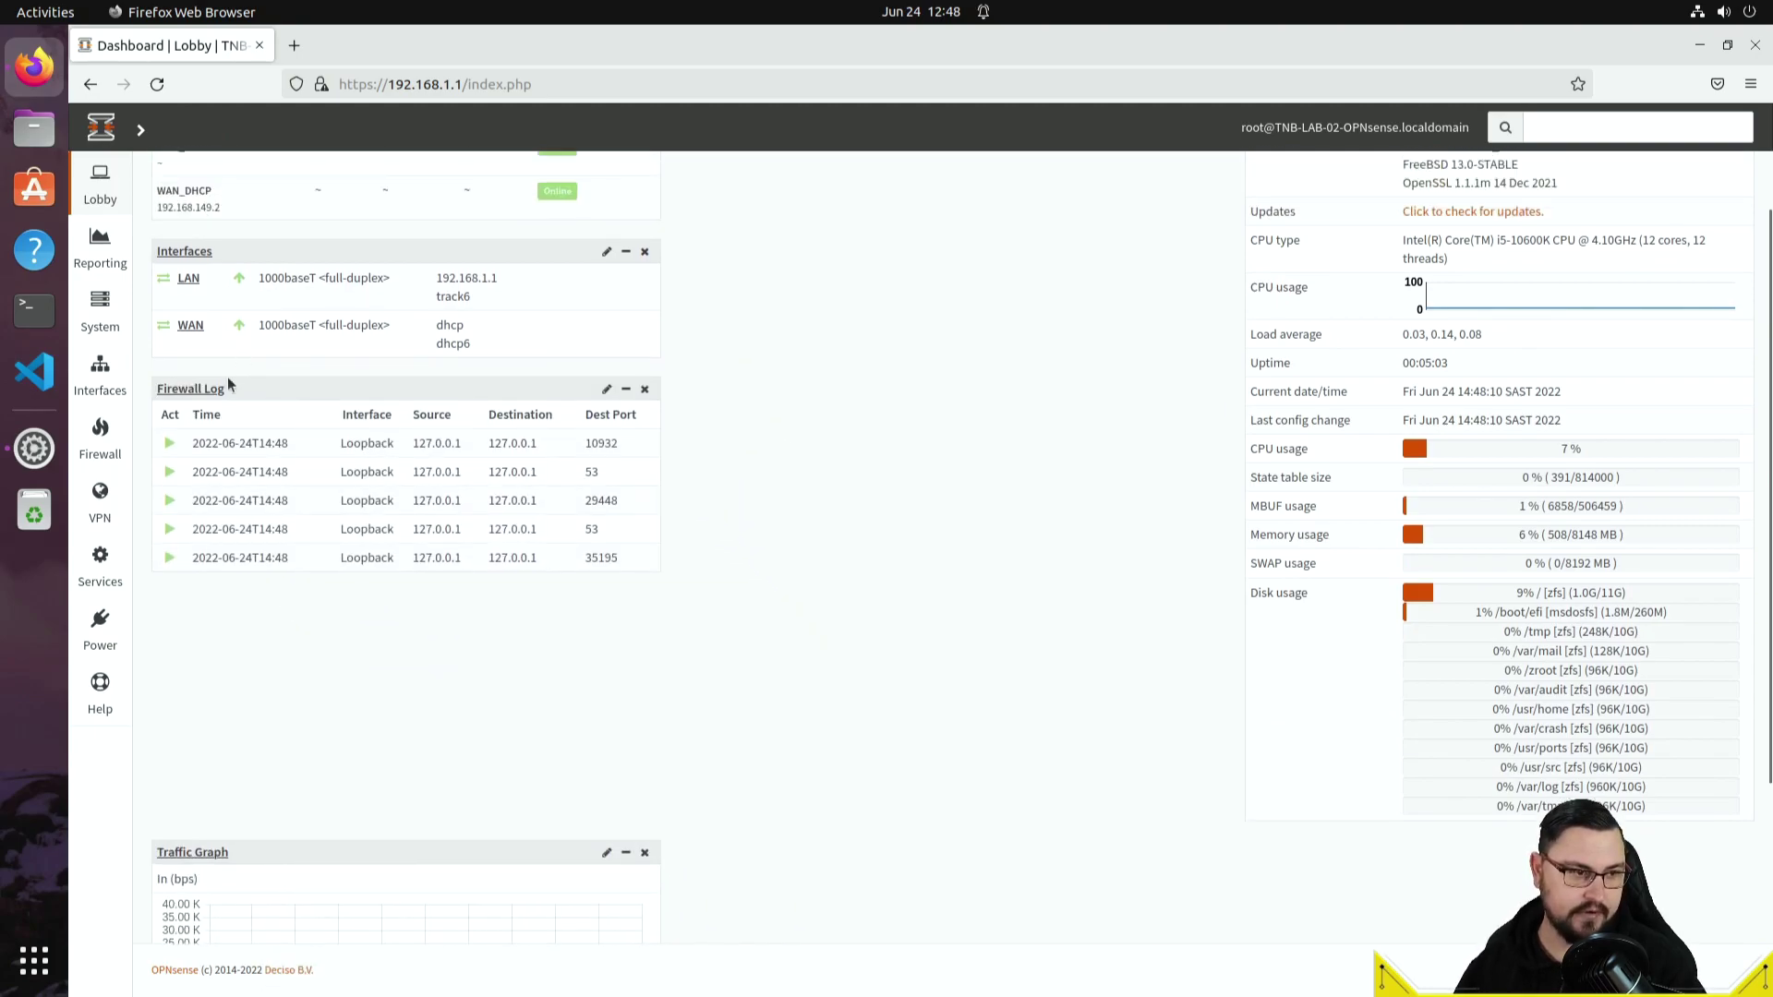
scroll(274, 478, down, 5)
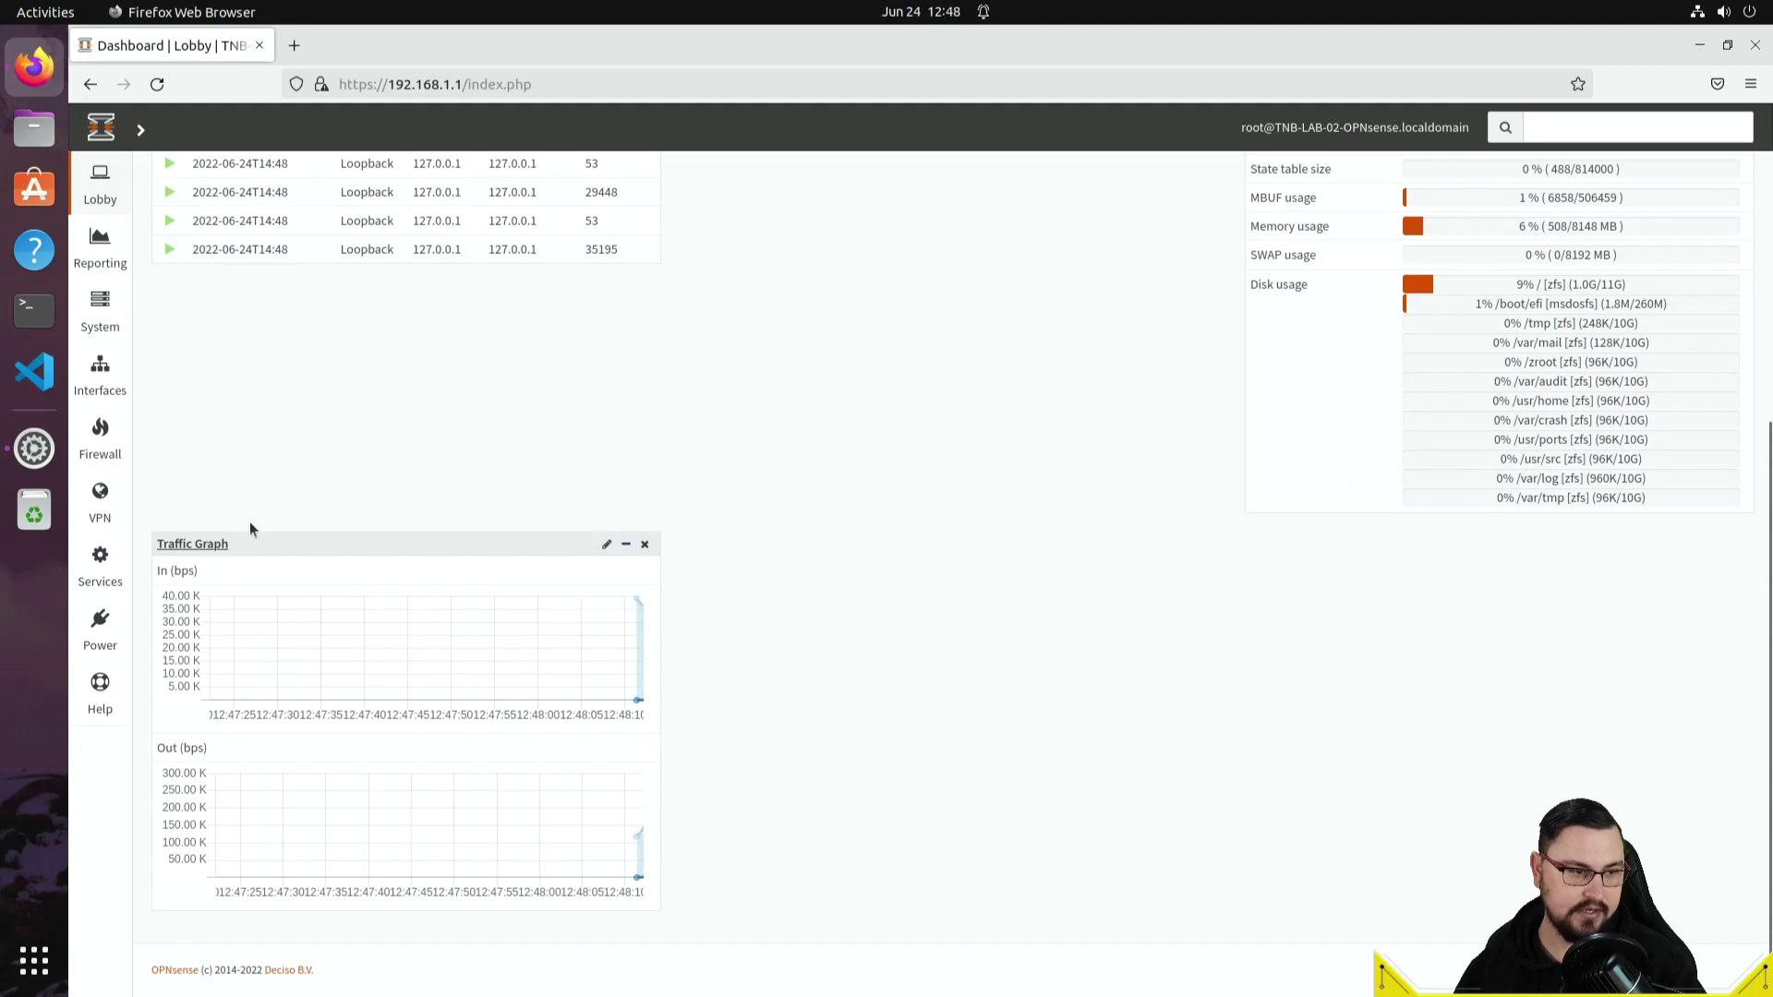
drag(244, 536, 716, 185)
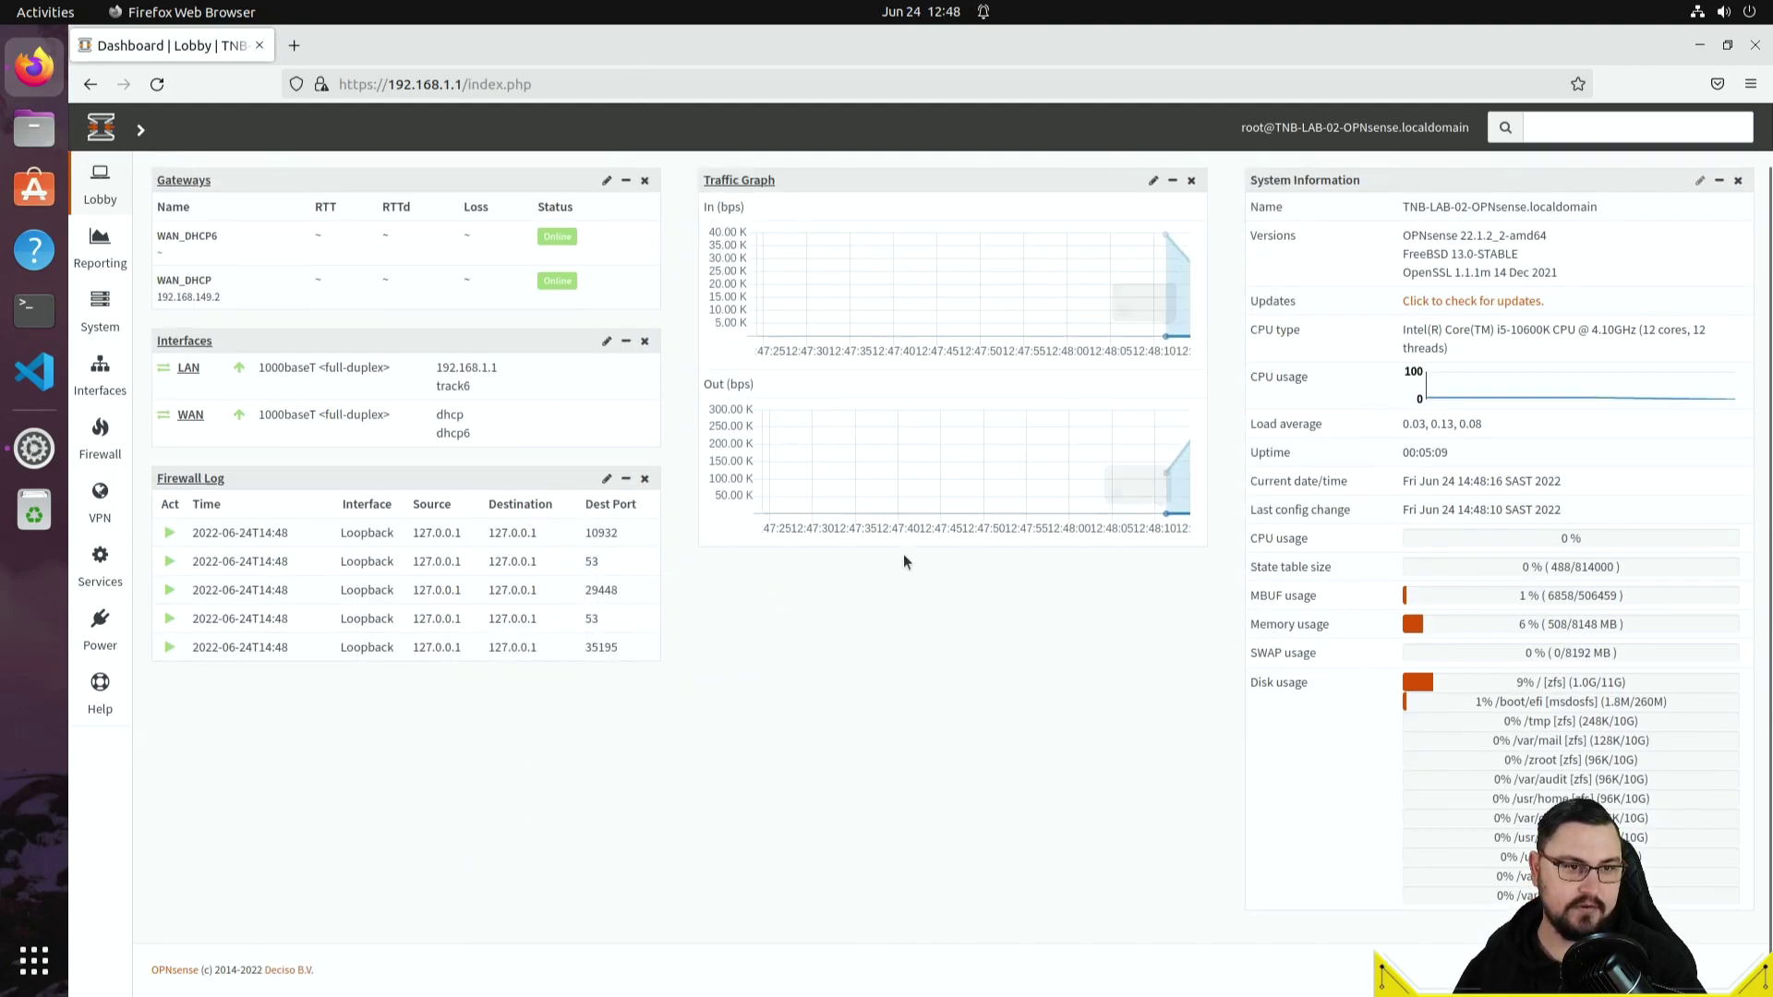
scroll(914, 480, up, 2)
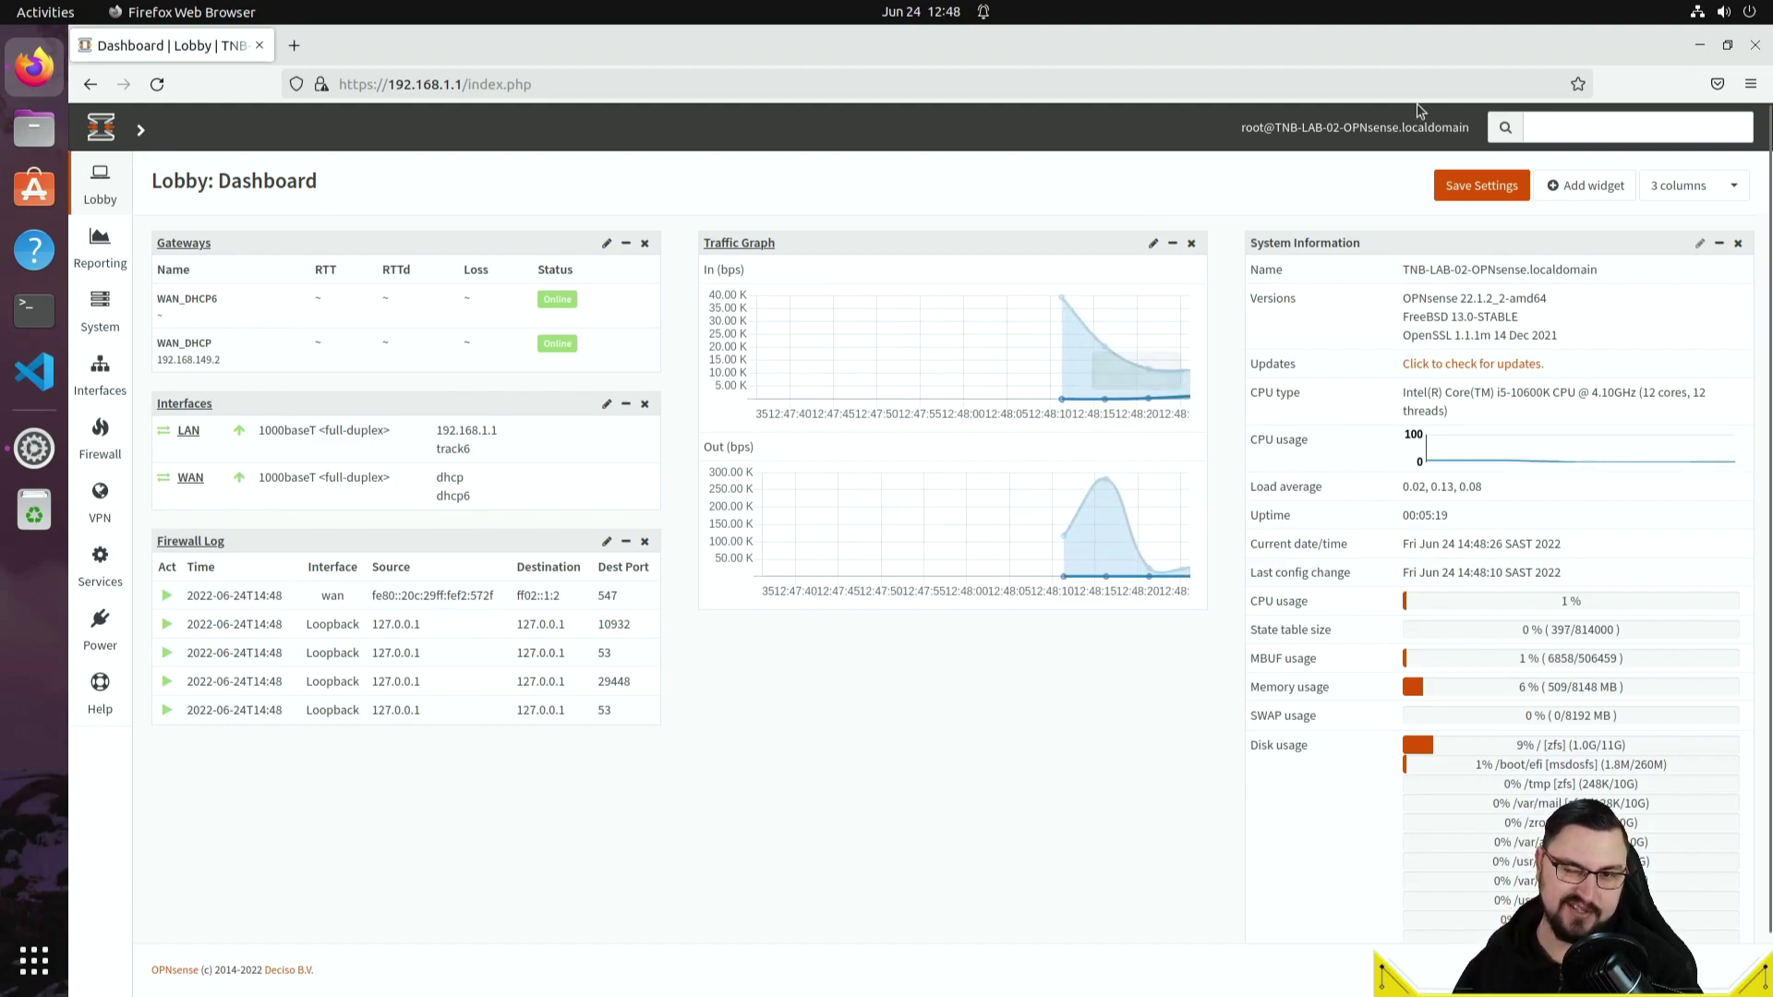
- Save the layout and limit the Traffic Graph widget to WAN traffic only
click(1439, 185)
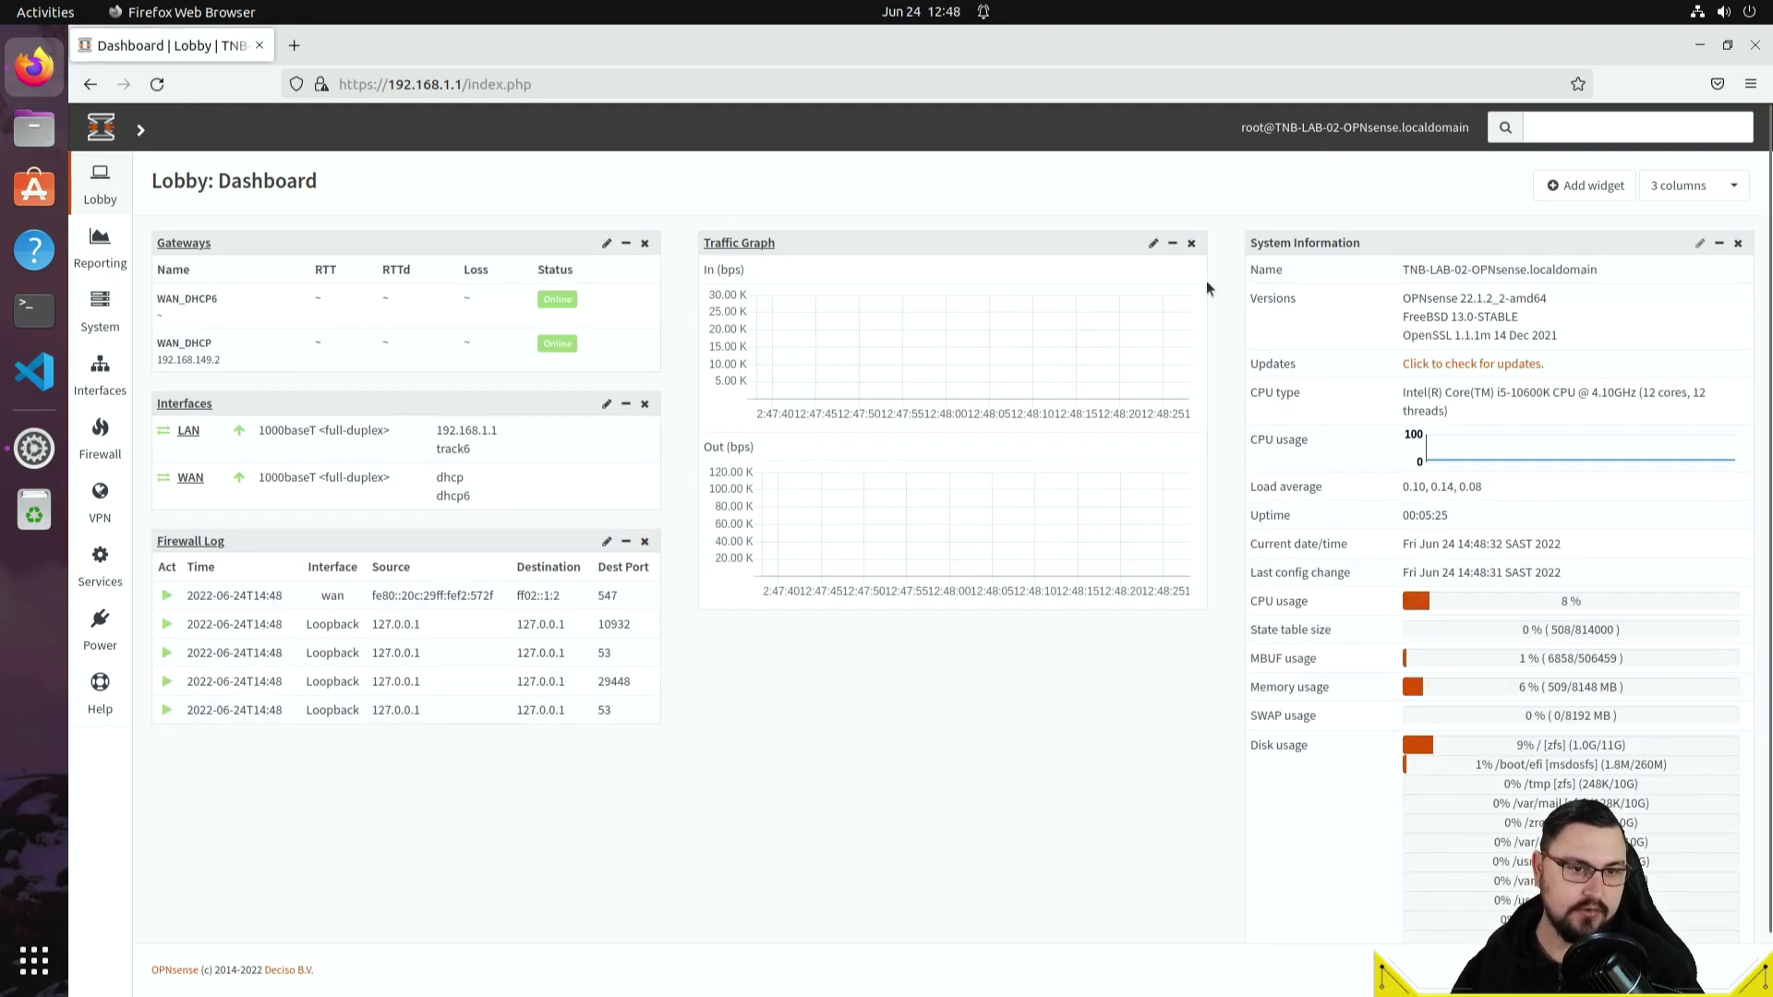
click(1152, 244)
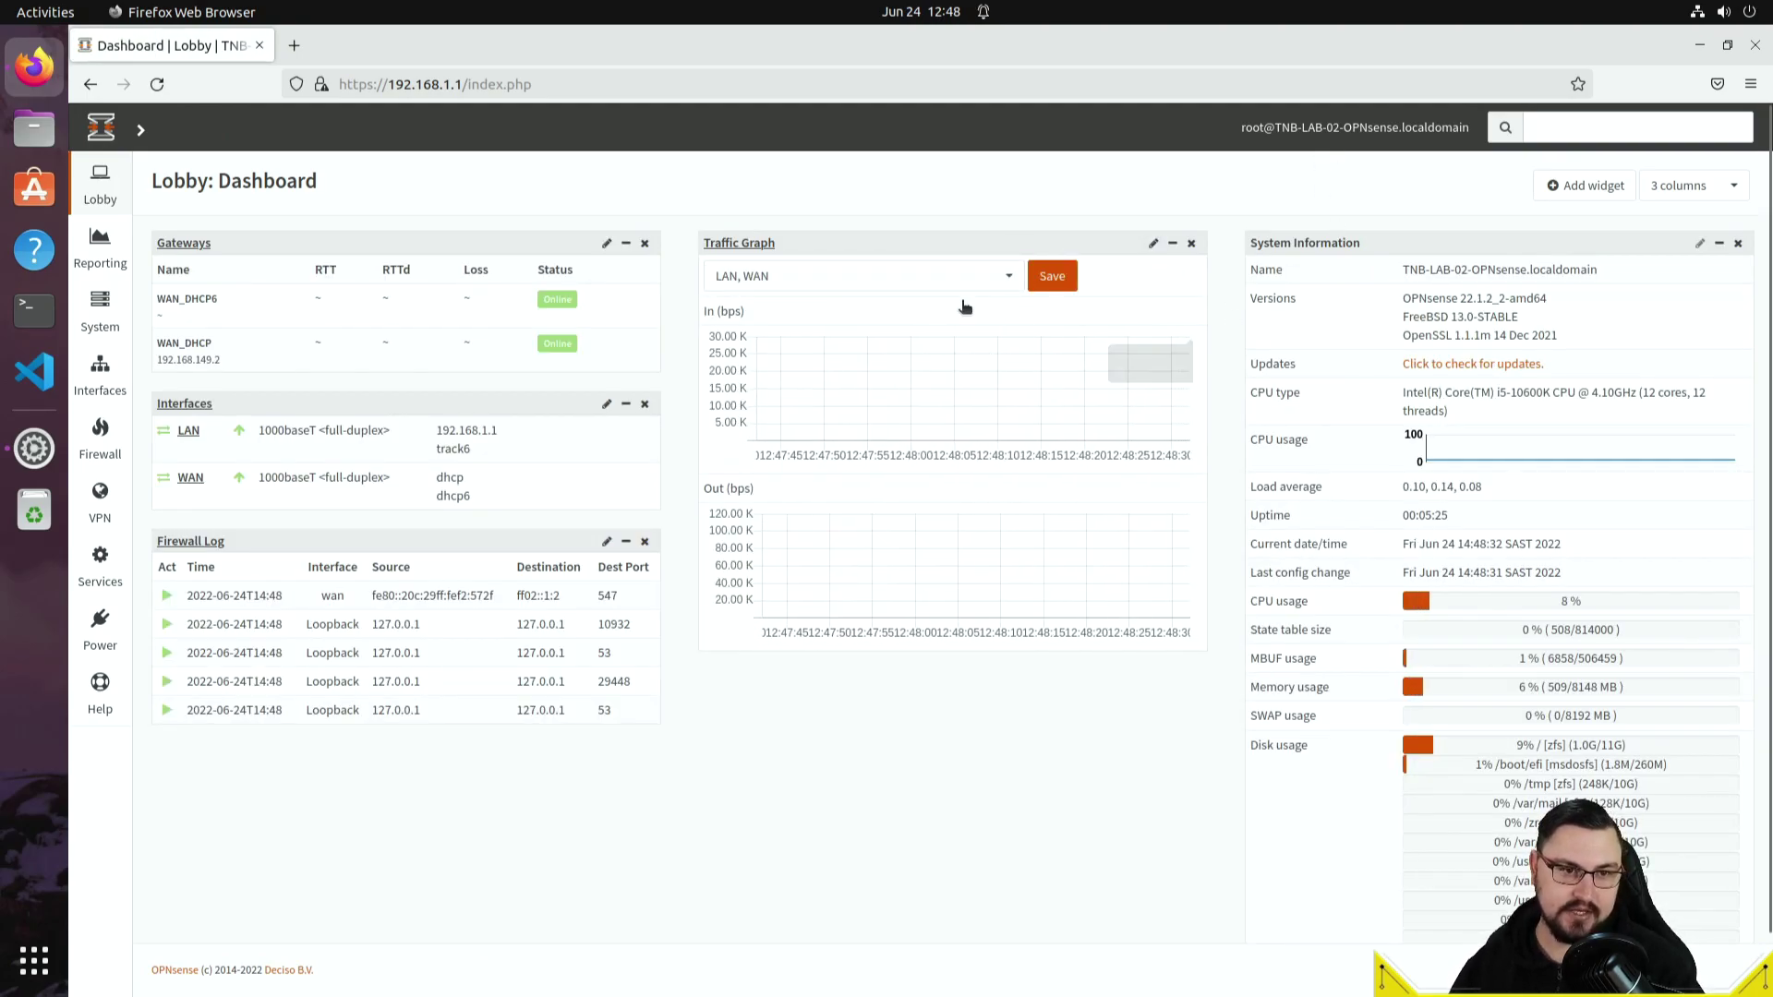
click(1011, 283)
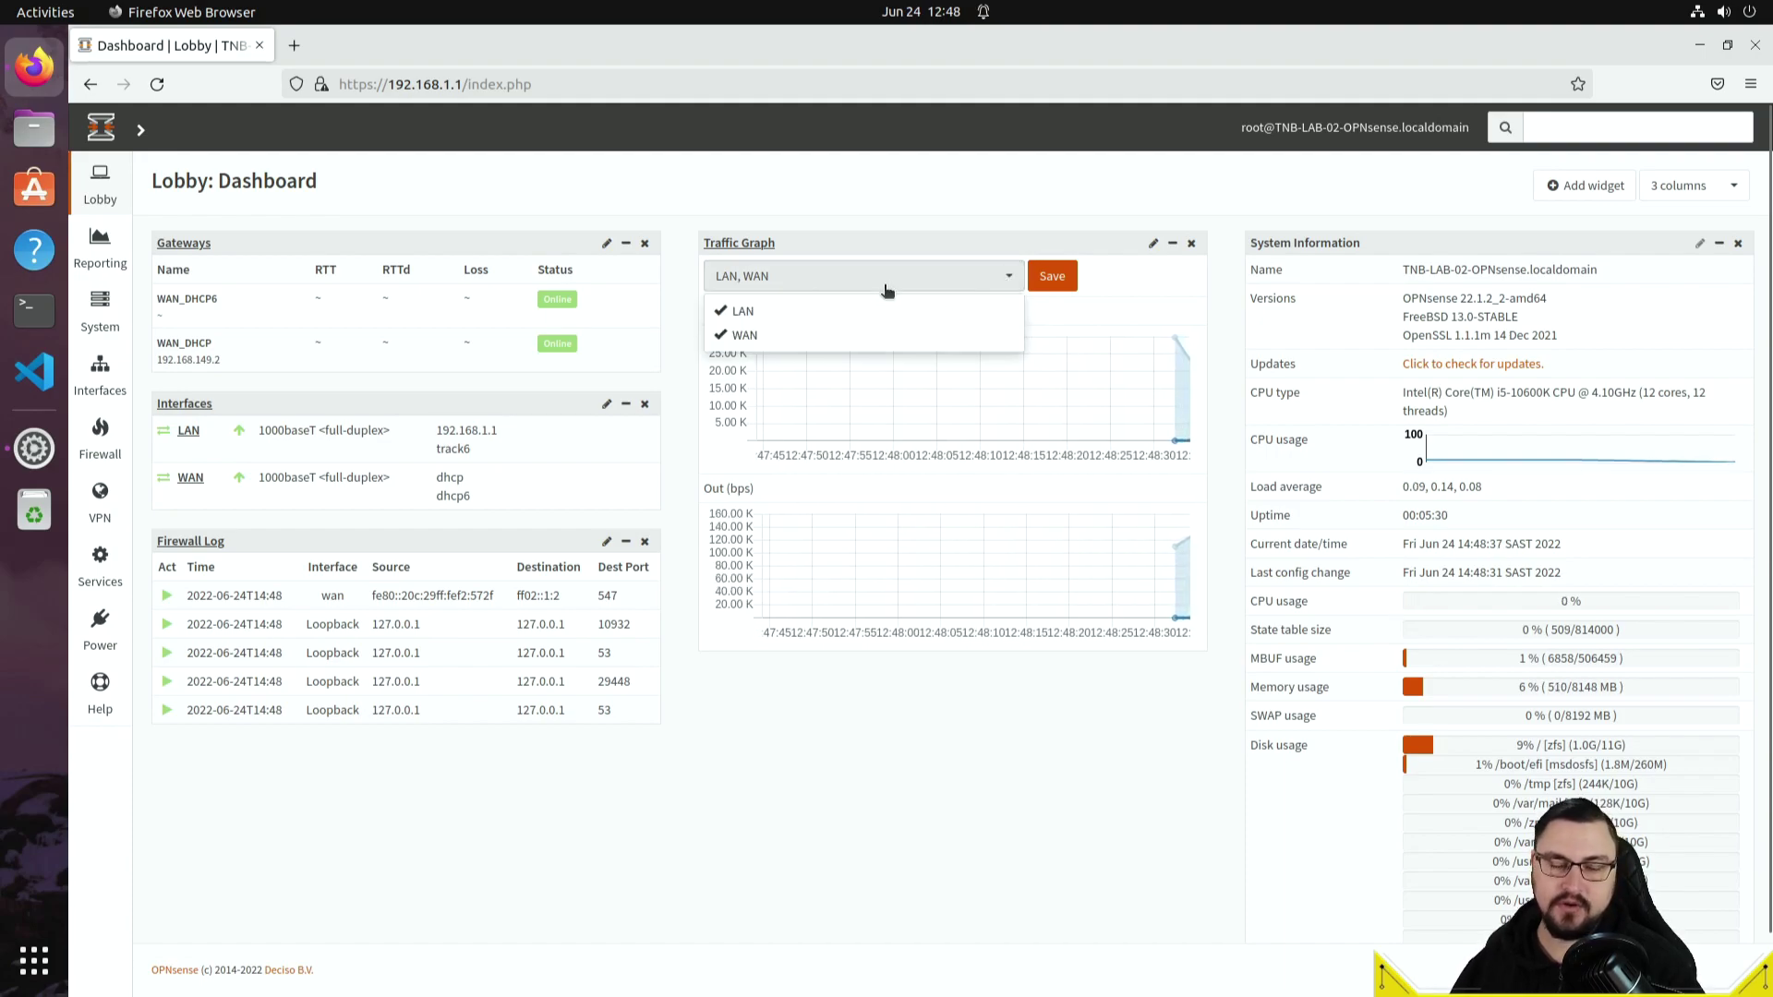
click(753, 311)
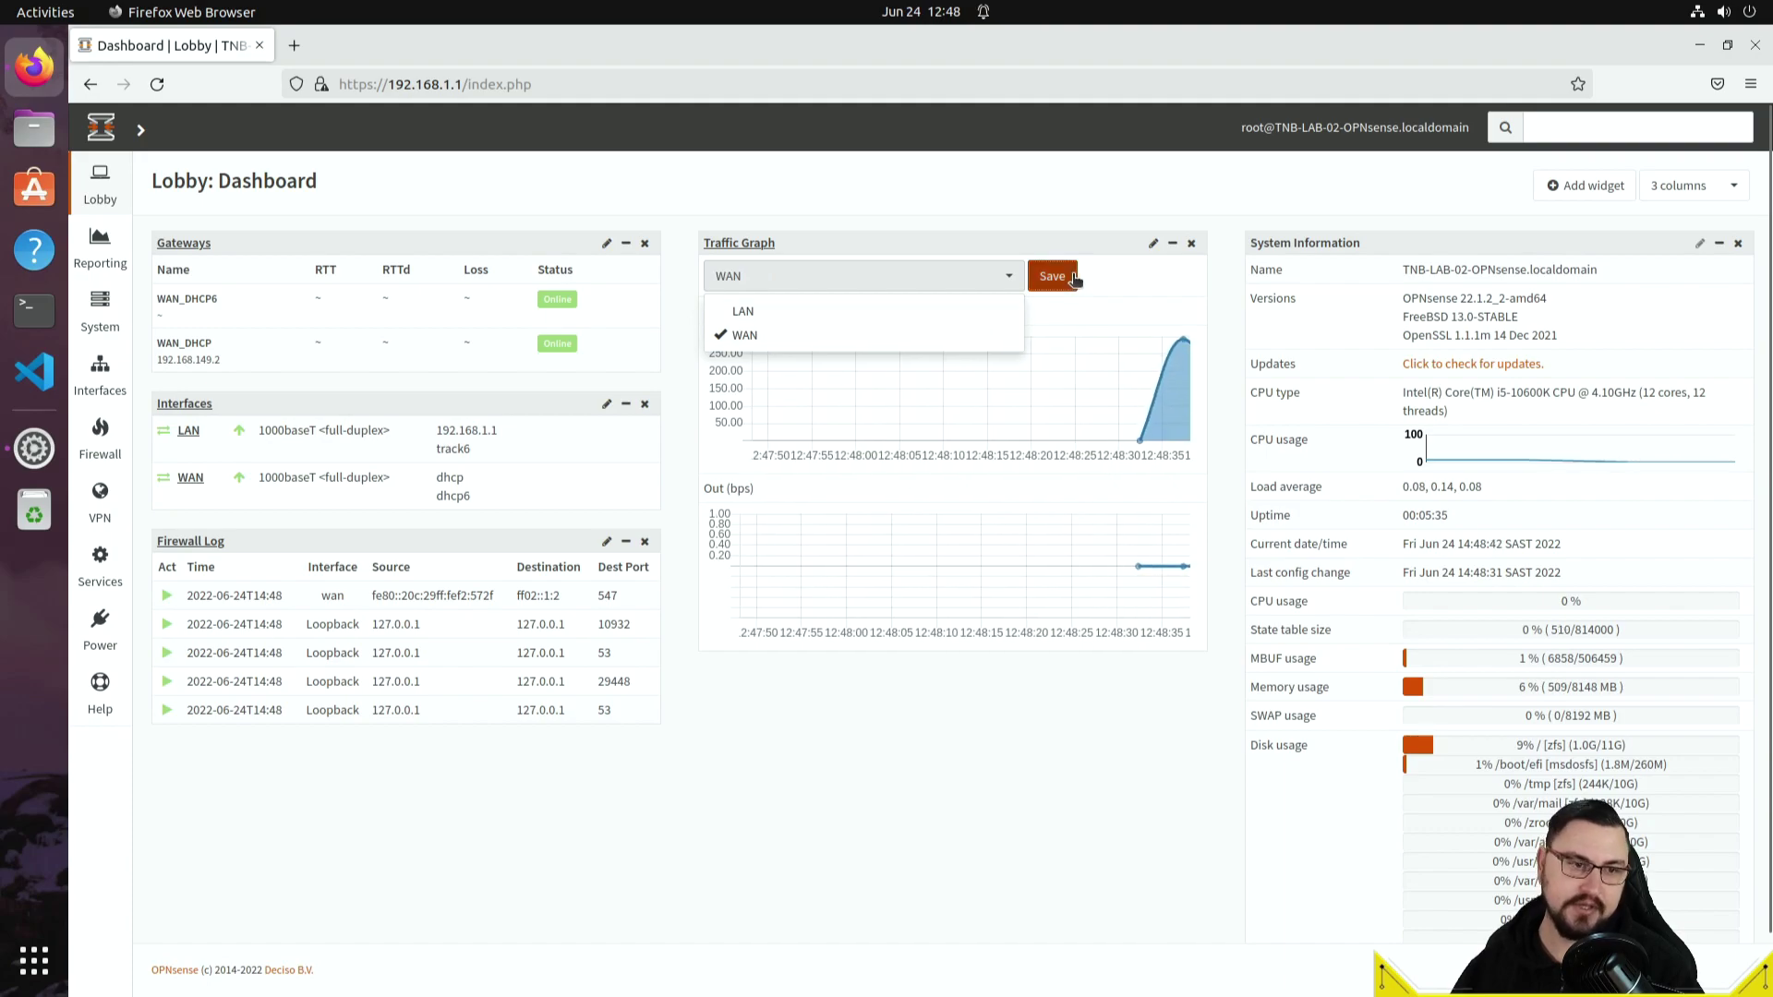
click(1052, 275)
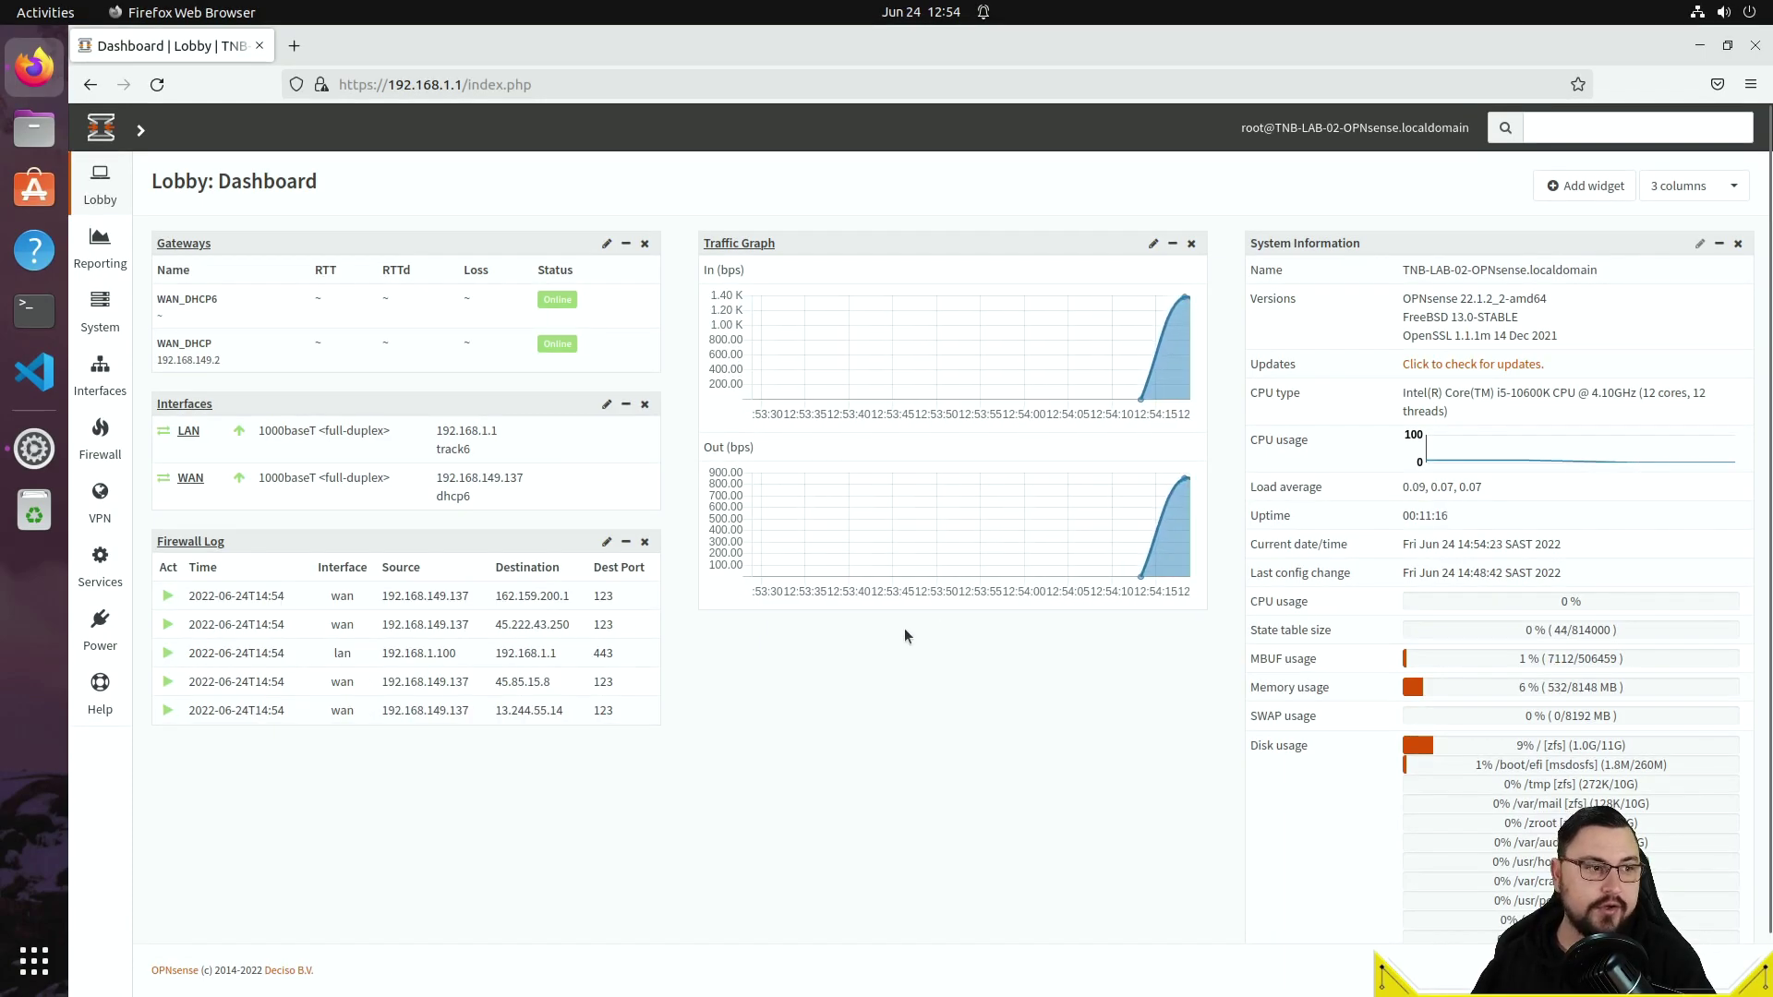
- Open System > Firmware > Status, showing version 22.1.2_2, and check for updates
mouse_move(100, 309)
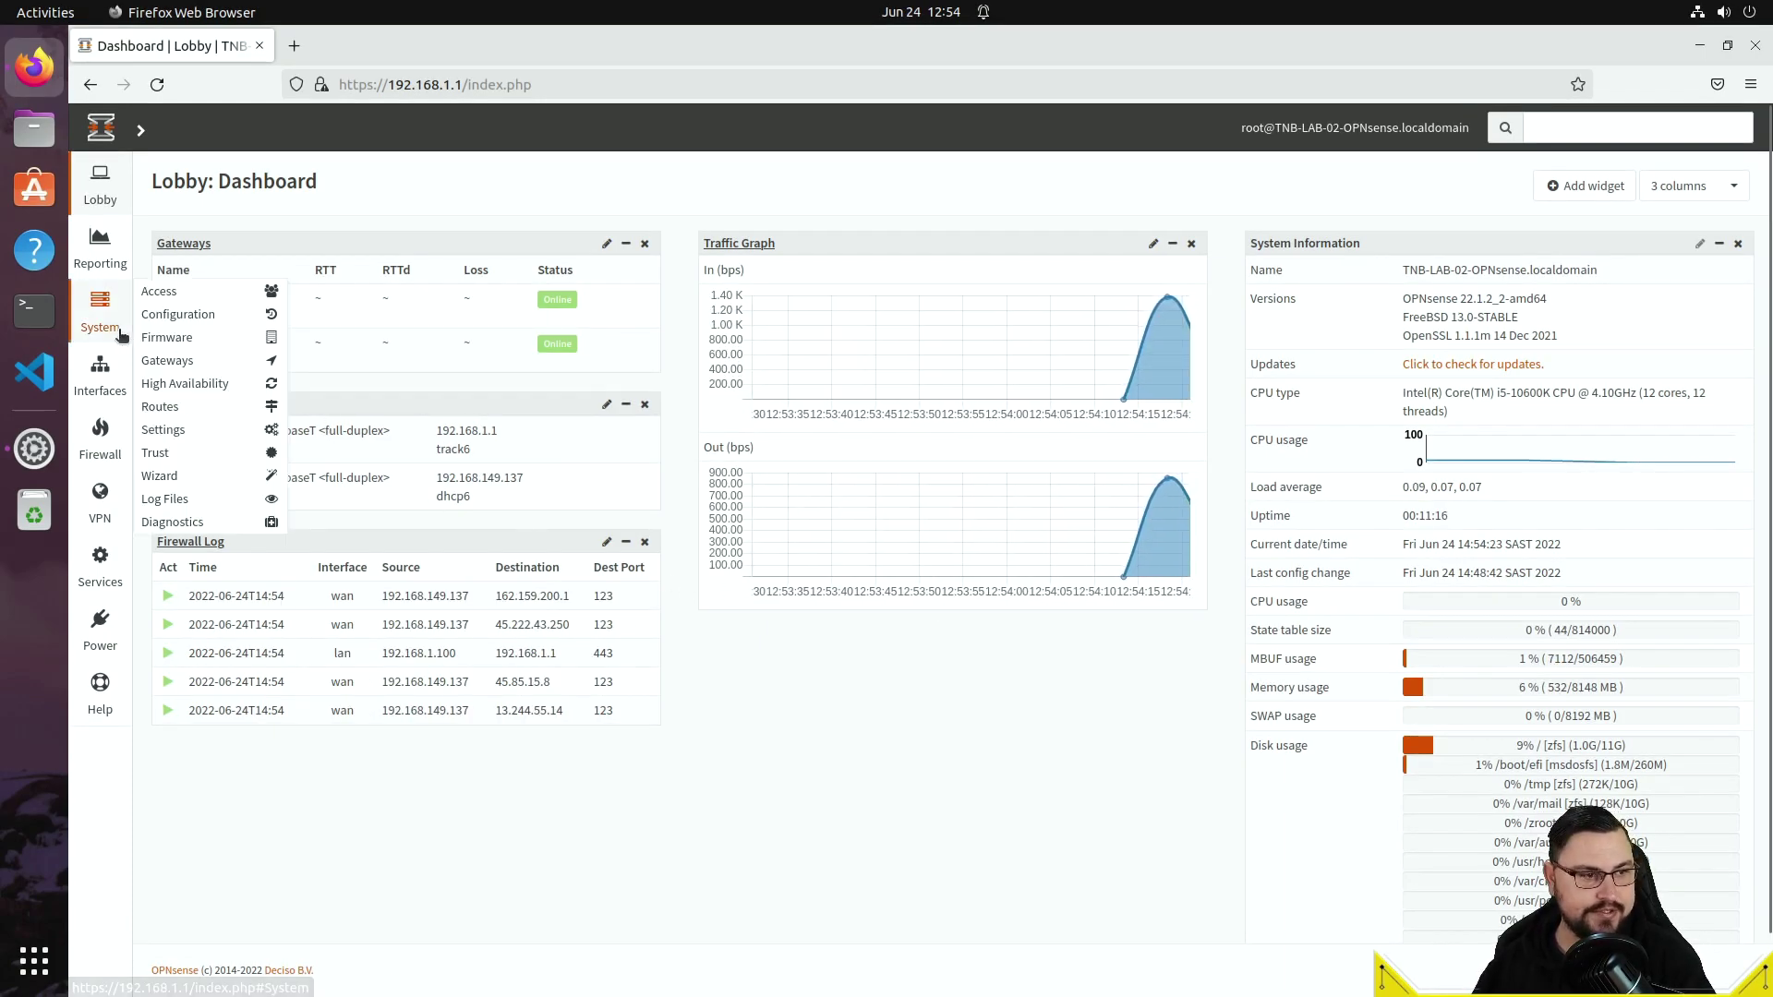
mouse_move(251, 347)
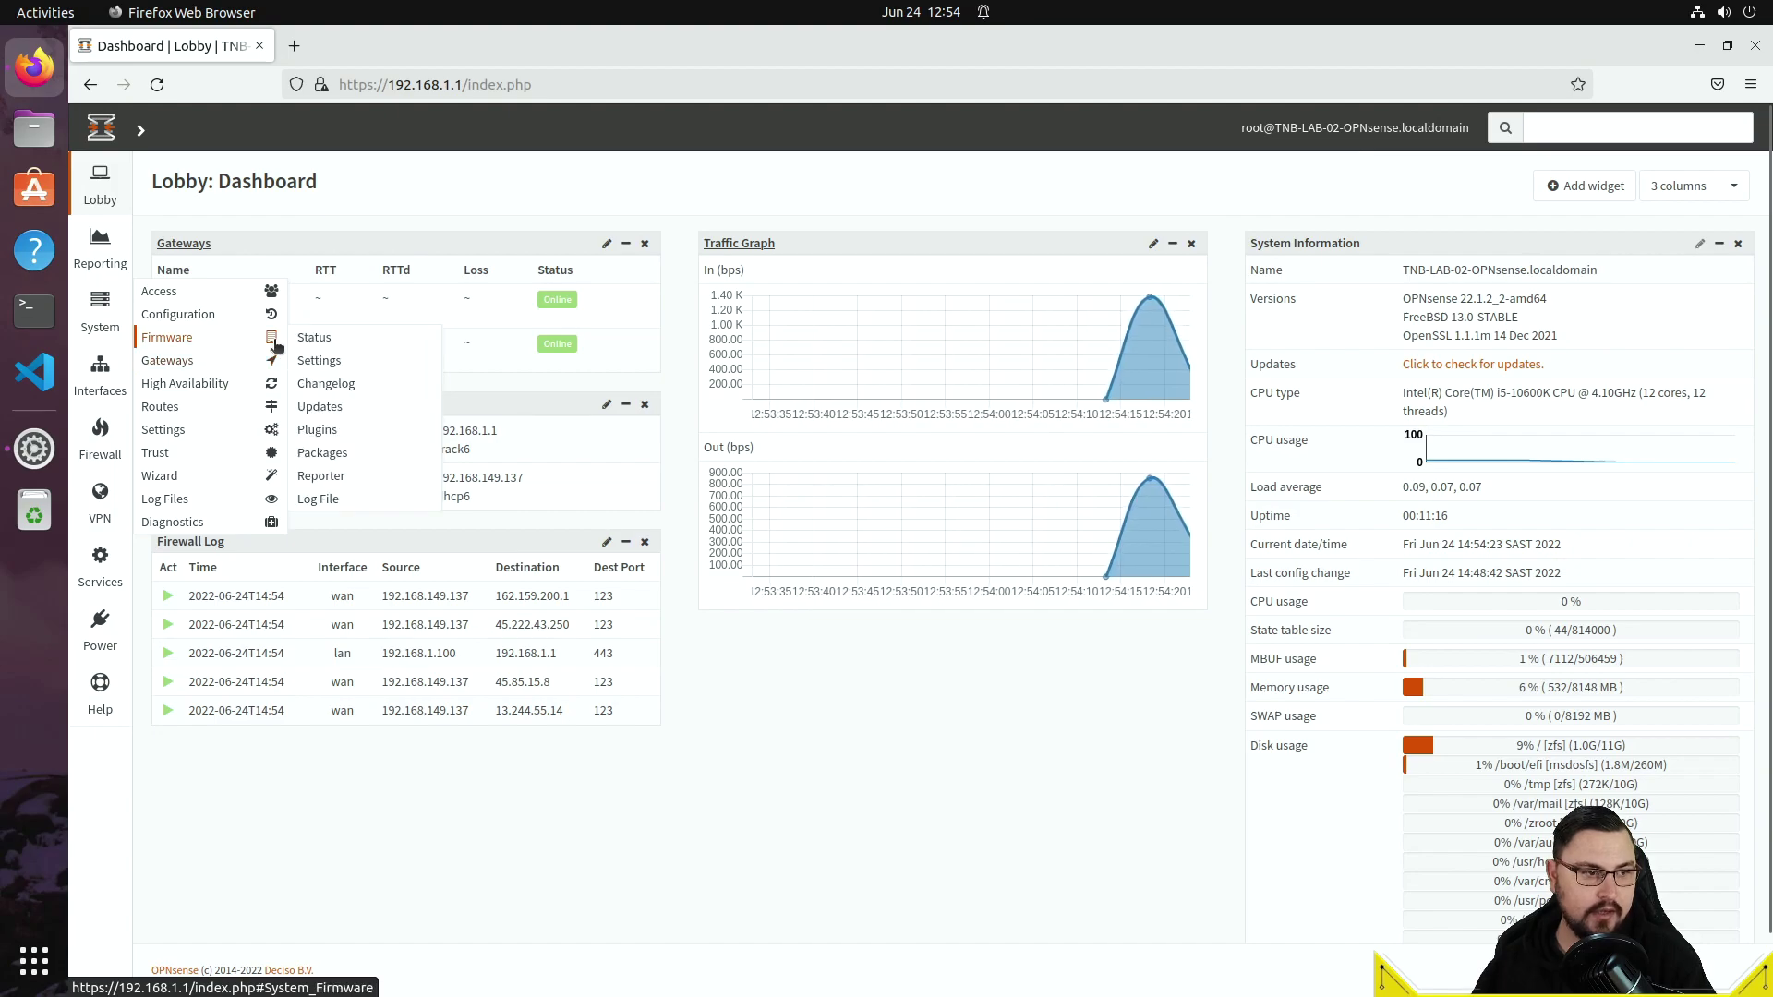
click(310, 338)
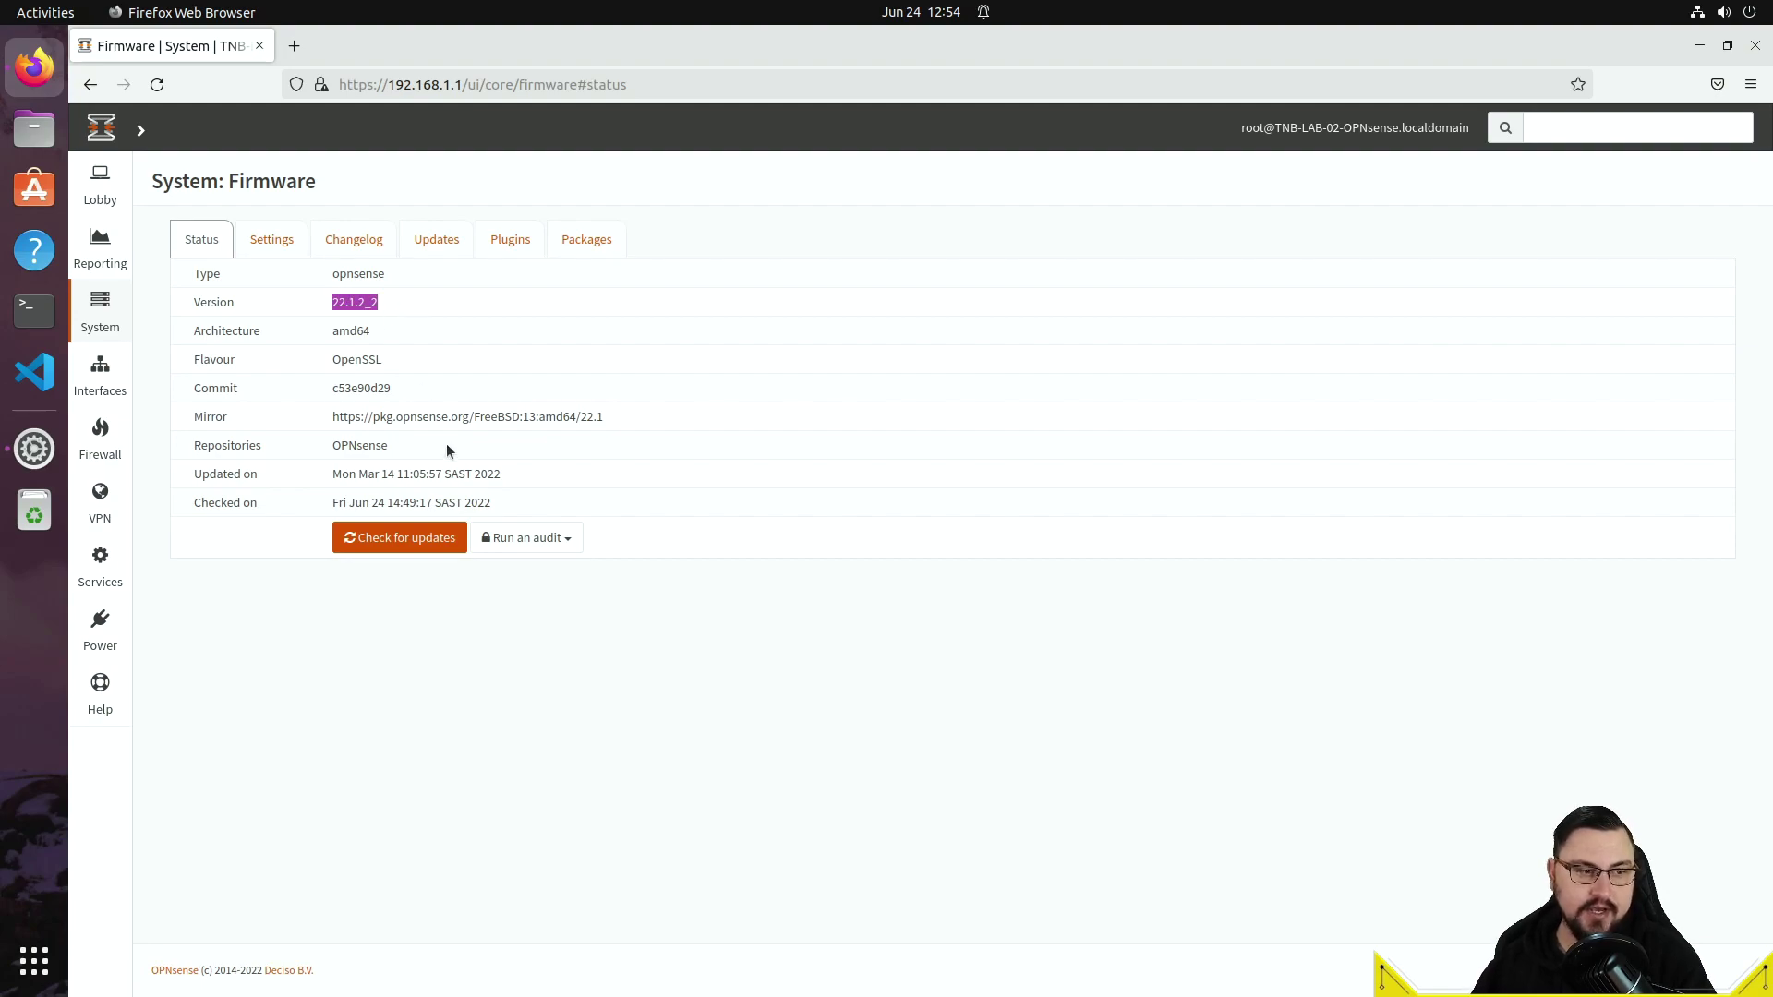
click(399, 548)
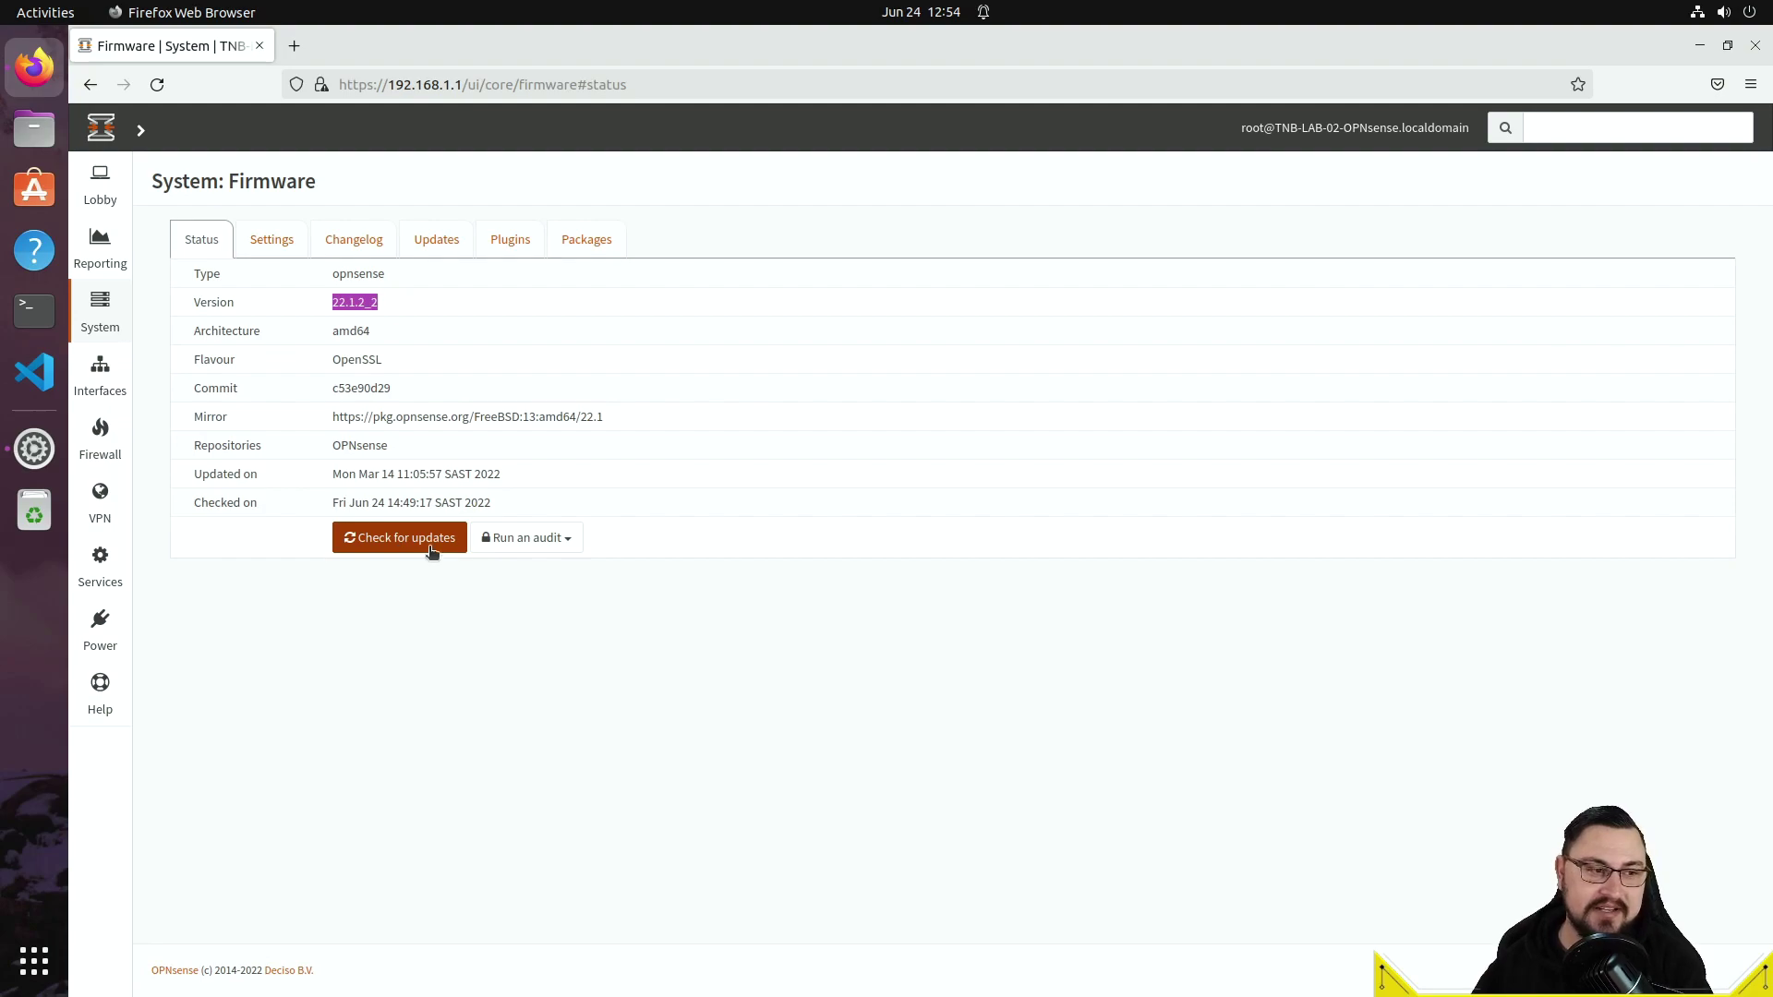
click(430, 612)
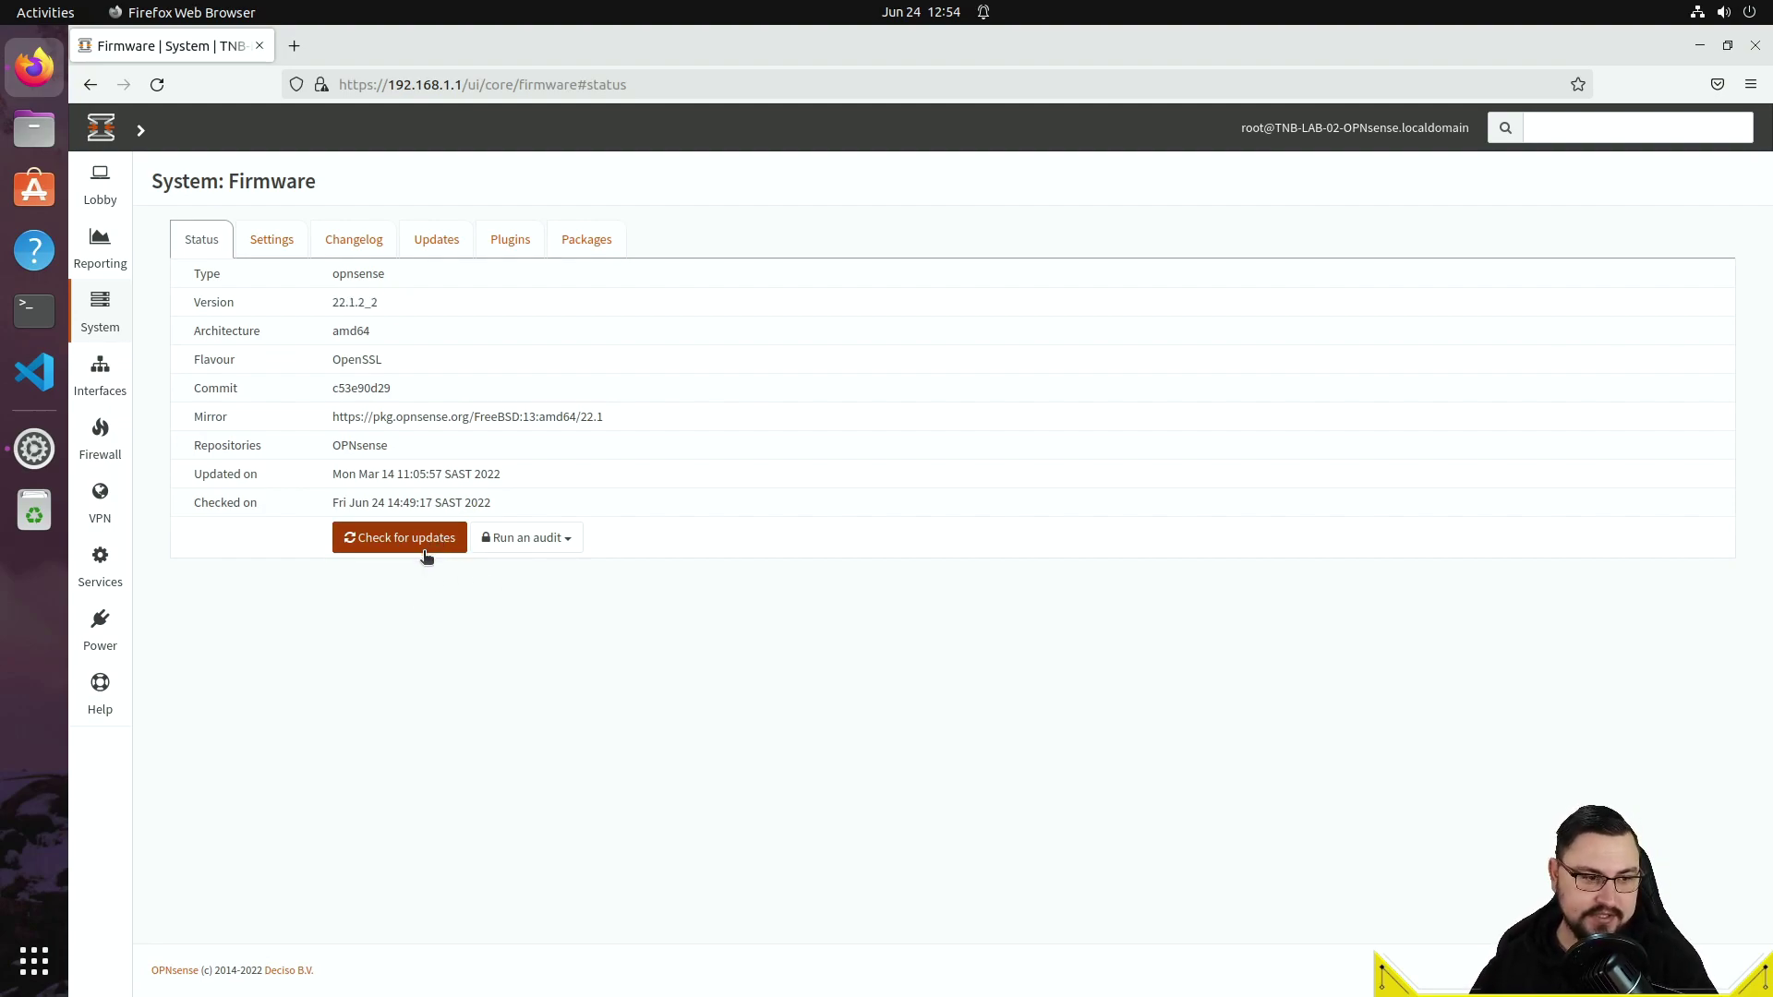
- Run the firmware update check and open the 22.1.9 release notes
click(420, 543)
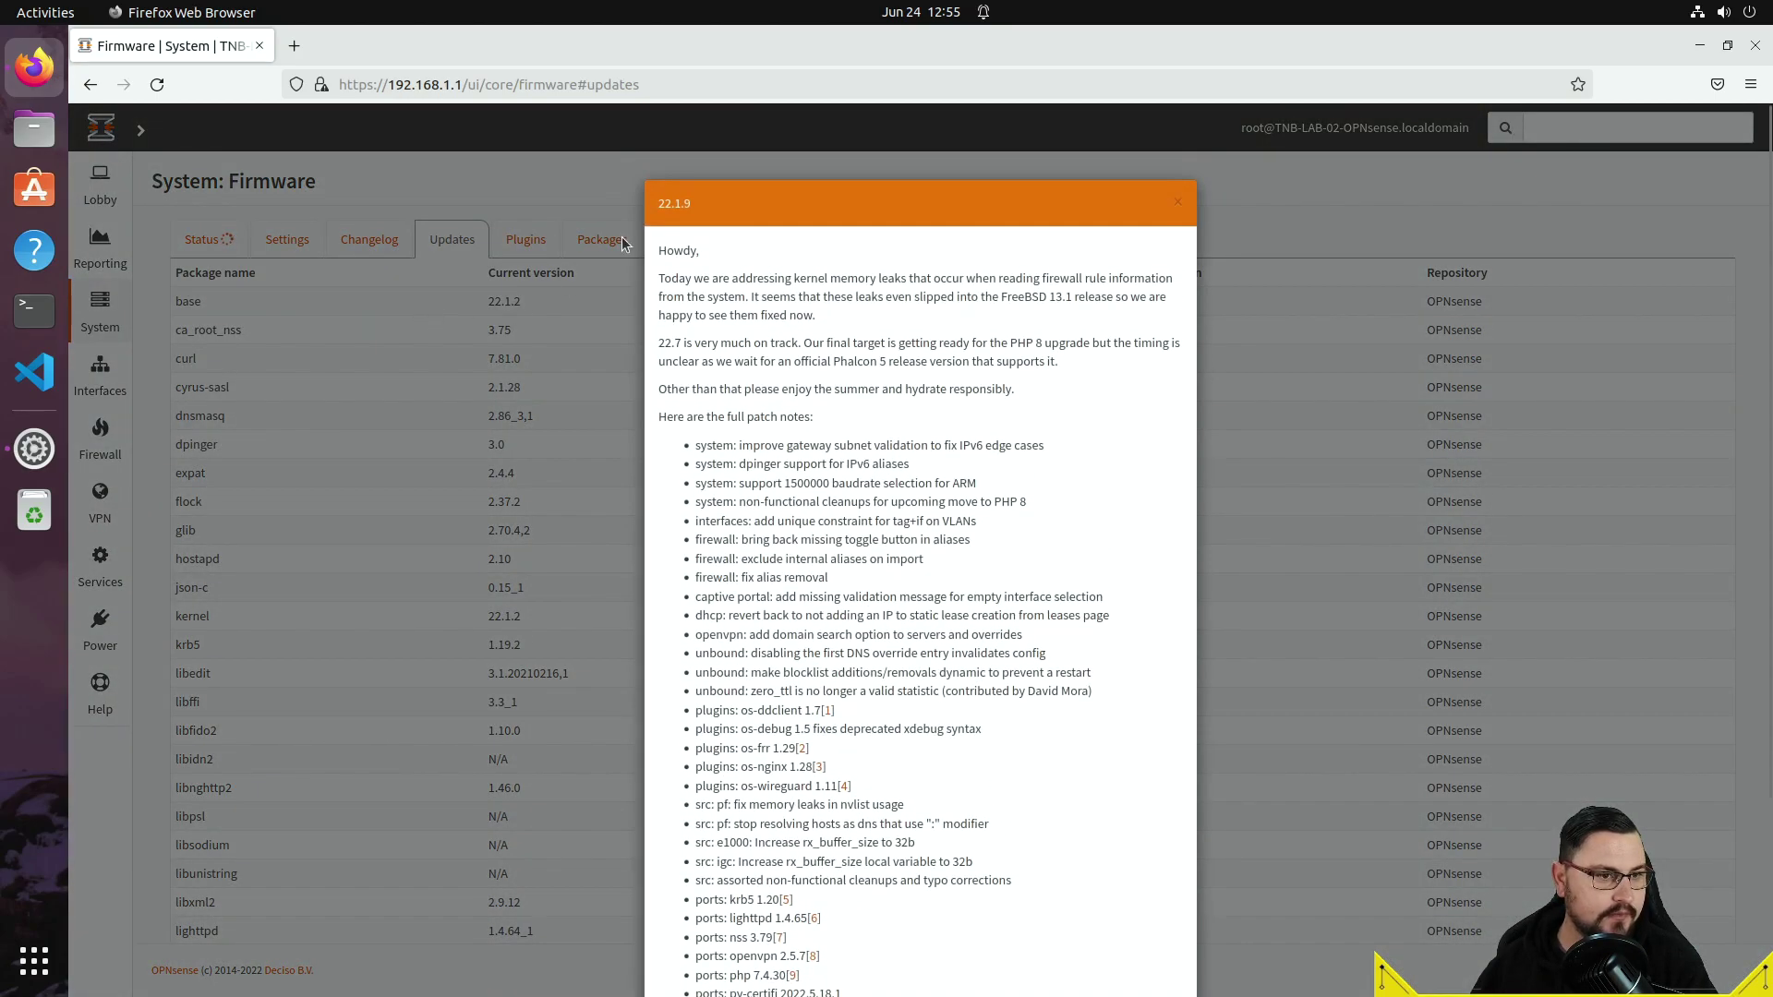
double_click(663, 205)
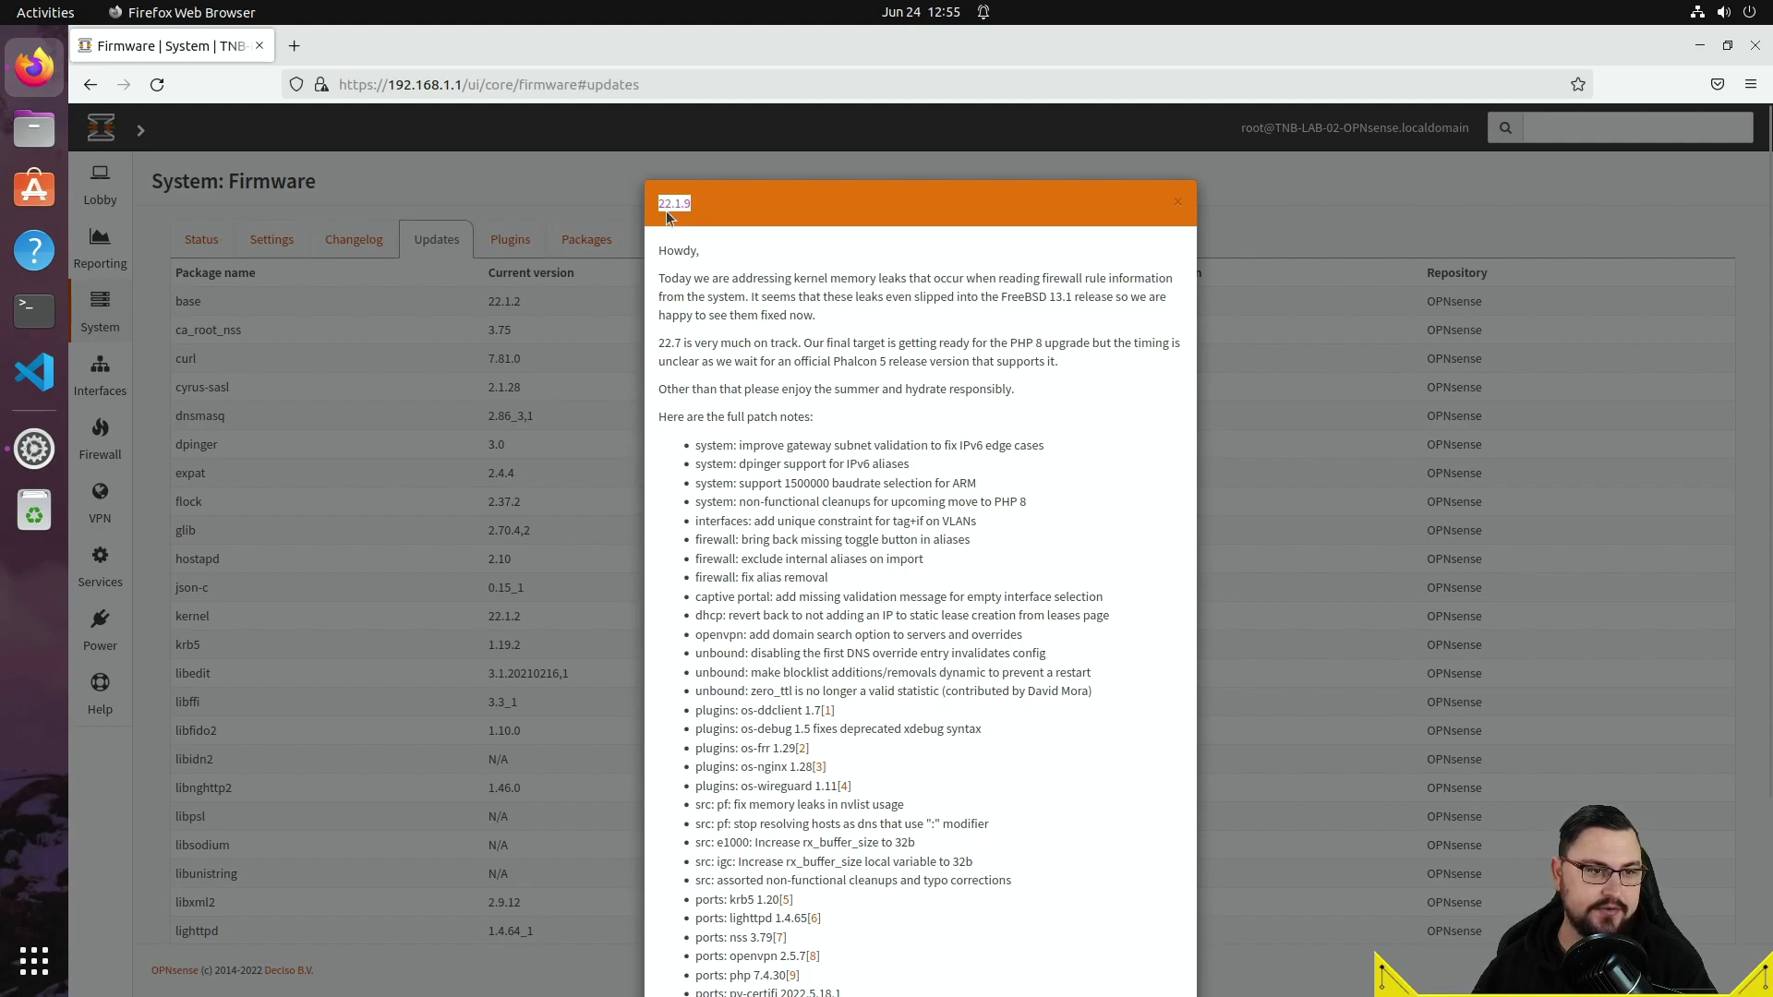
scroll(972, 685, down, 4)
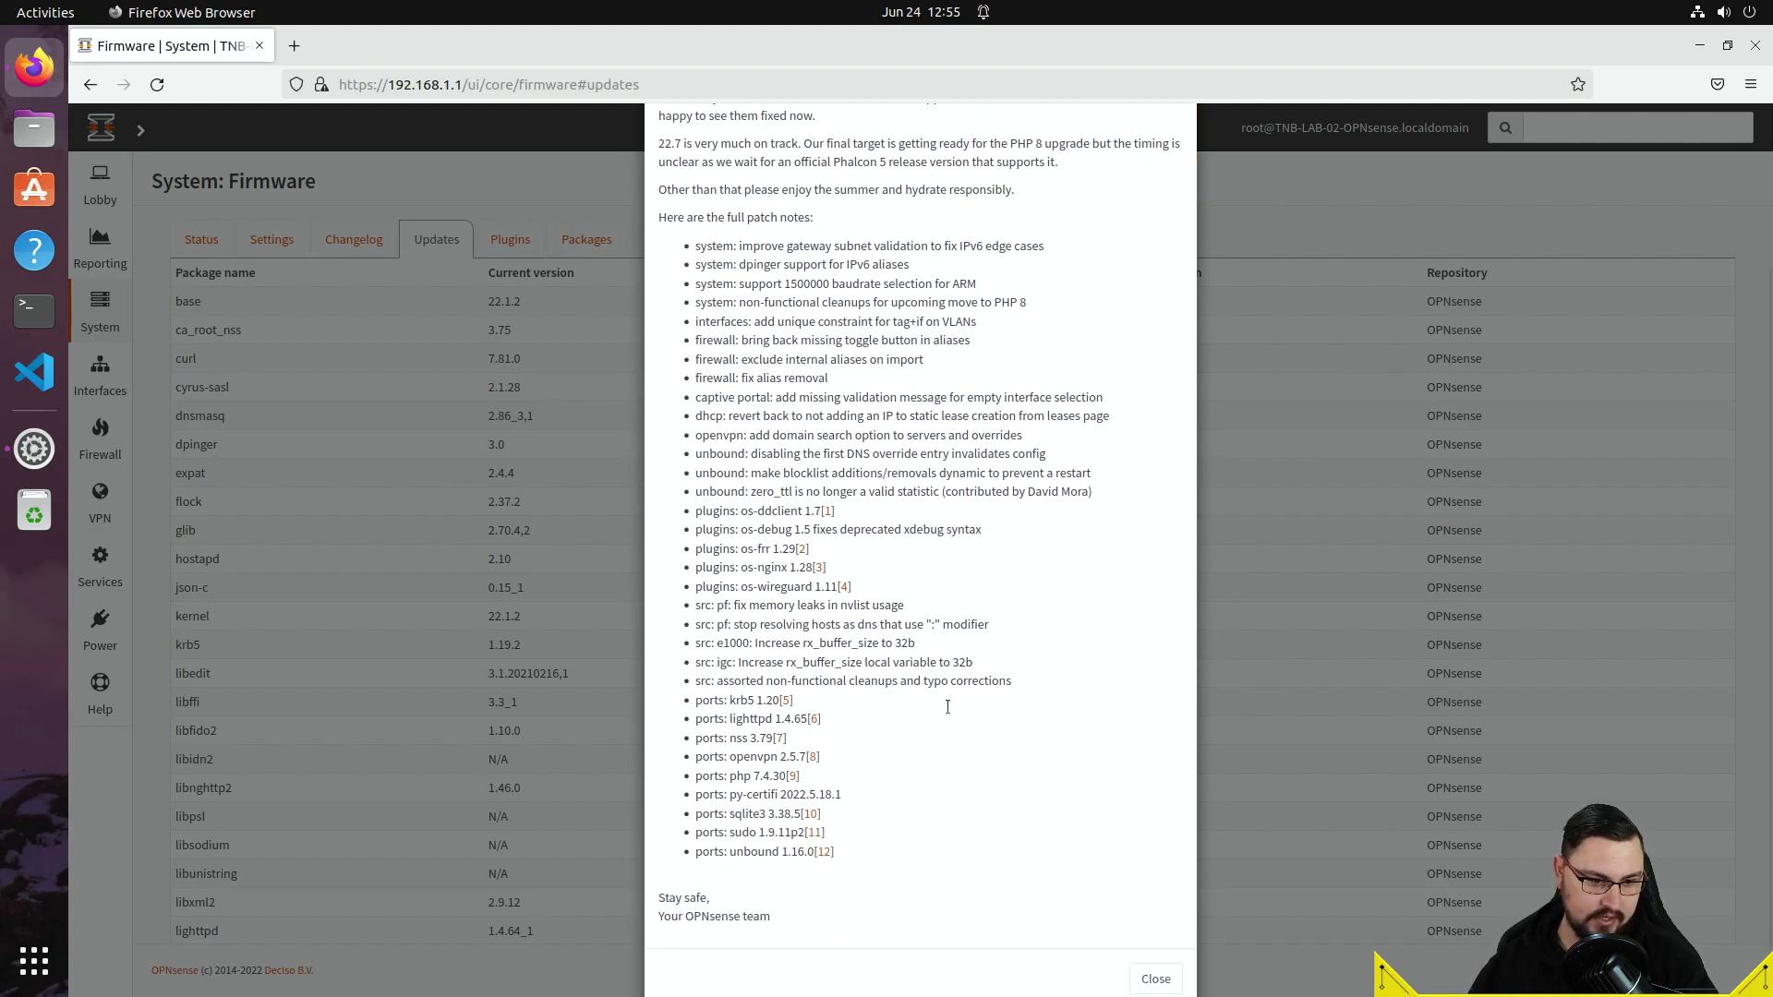
drag(864, 774, 738, 390)
- Read through the 22.1.9 release notes, close them, and return to the Status tab
scroll(905, 554, down, 5)
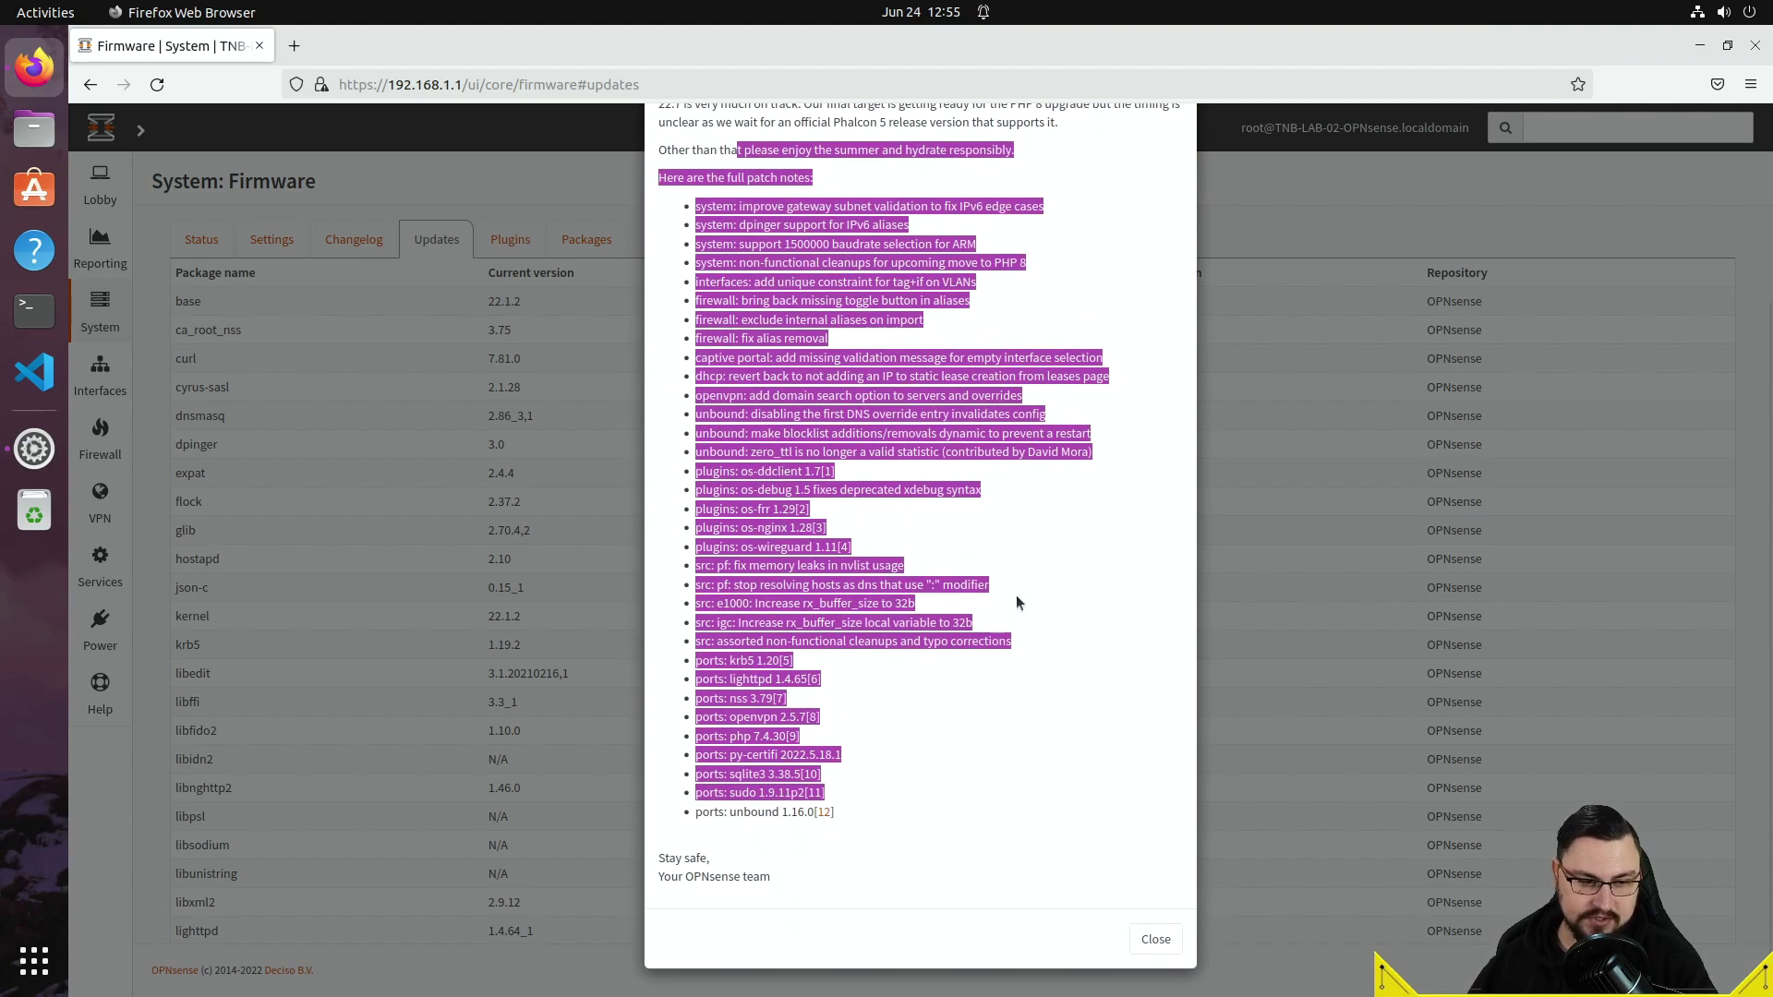
scroll(831, 684, up, 4)
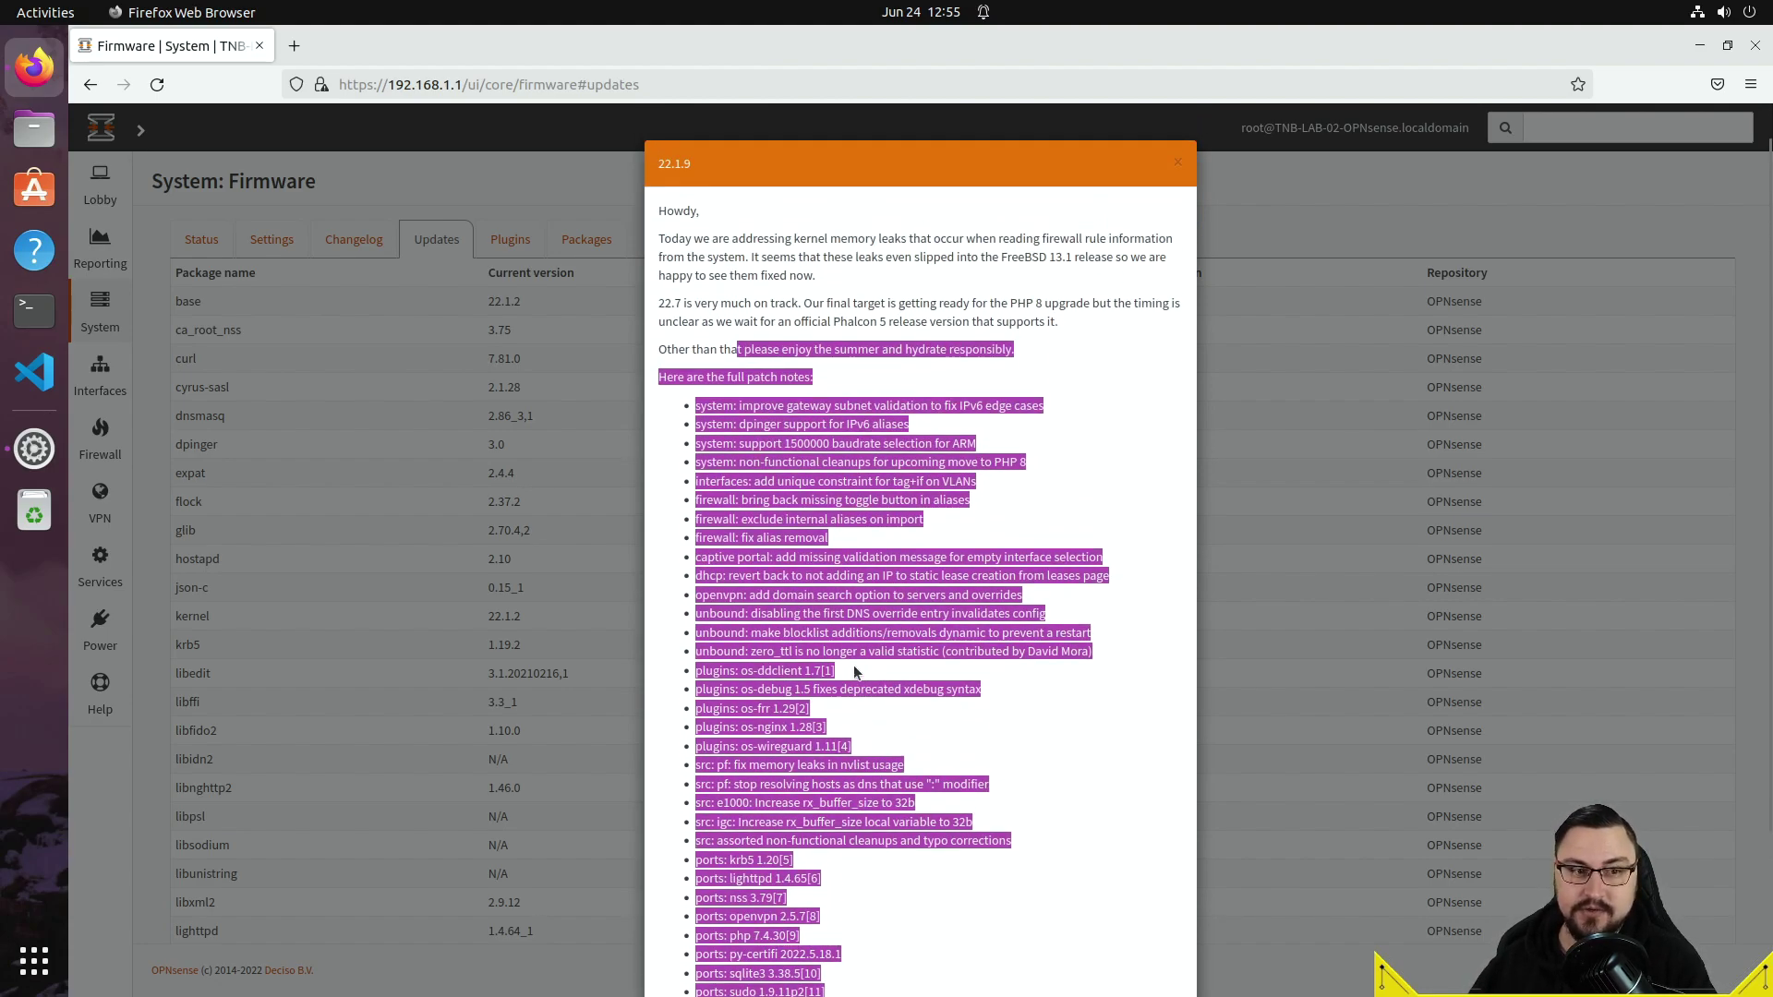
scroll(895, 637, down, 2)
scroll(1045, 798, down, 3)
click(1150, 944)
click(209, 241)
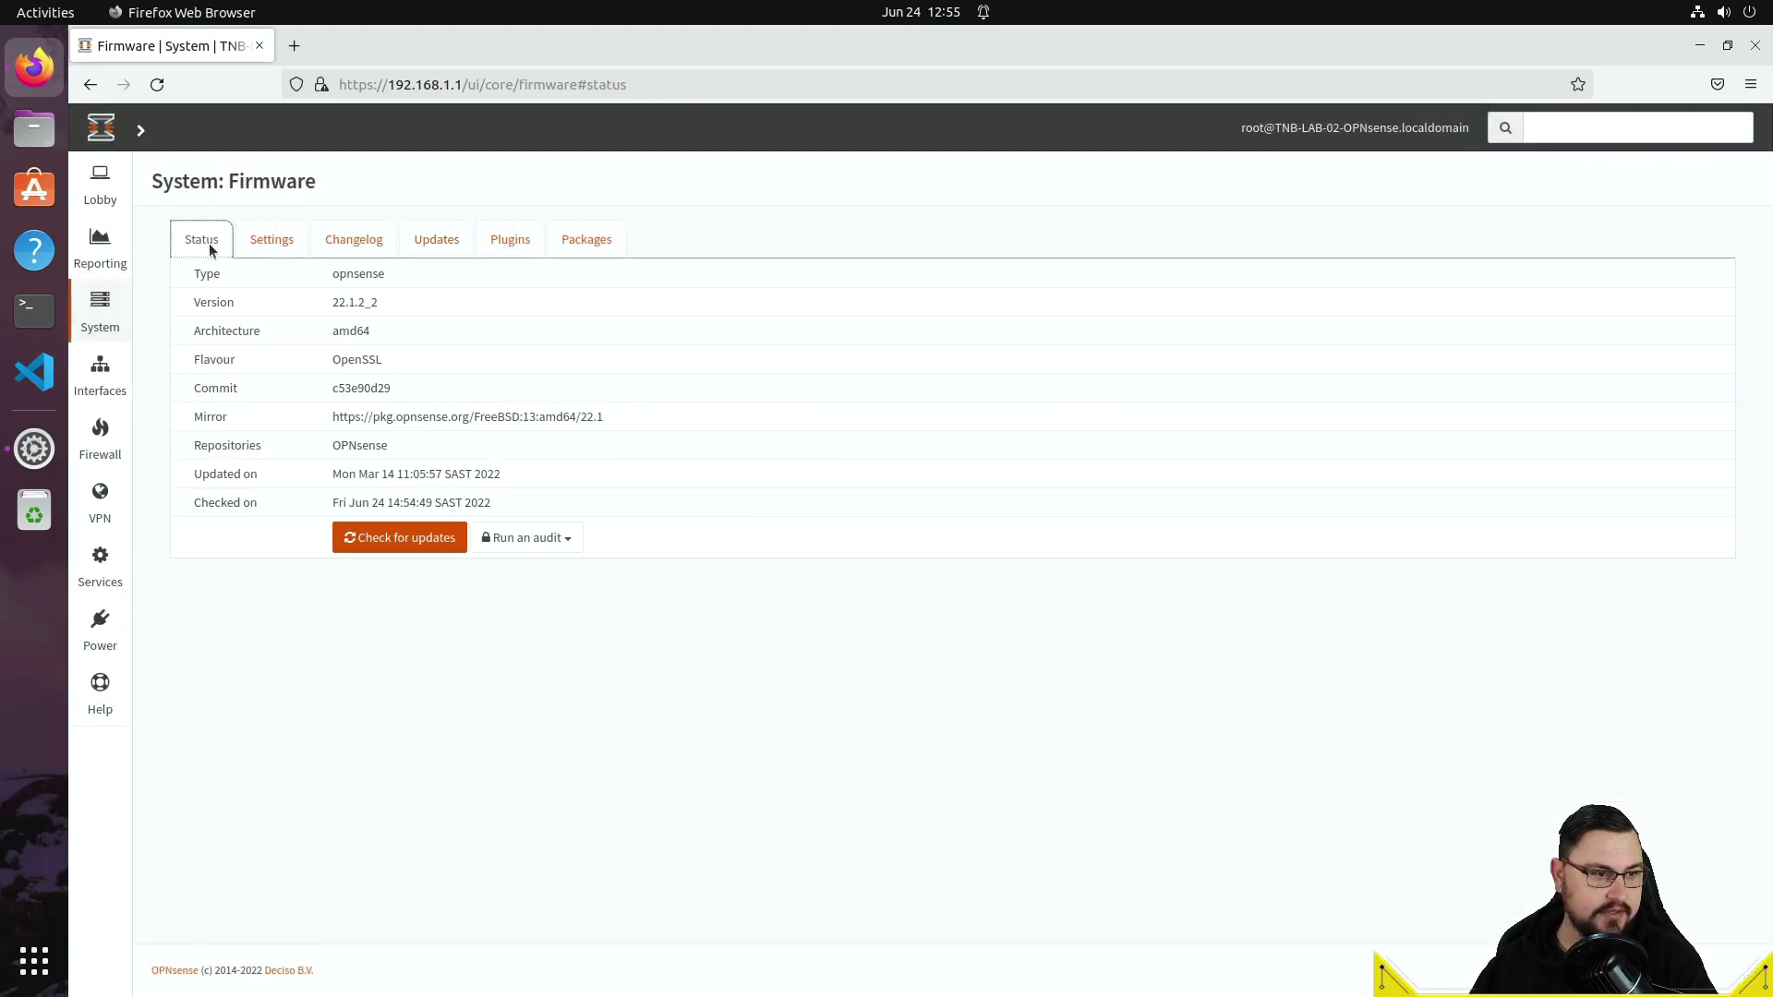
- Install the pending firmware updates from the Updates tab and confirm the required reboot
drag(257, 242, 403, 243)
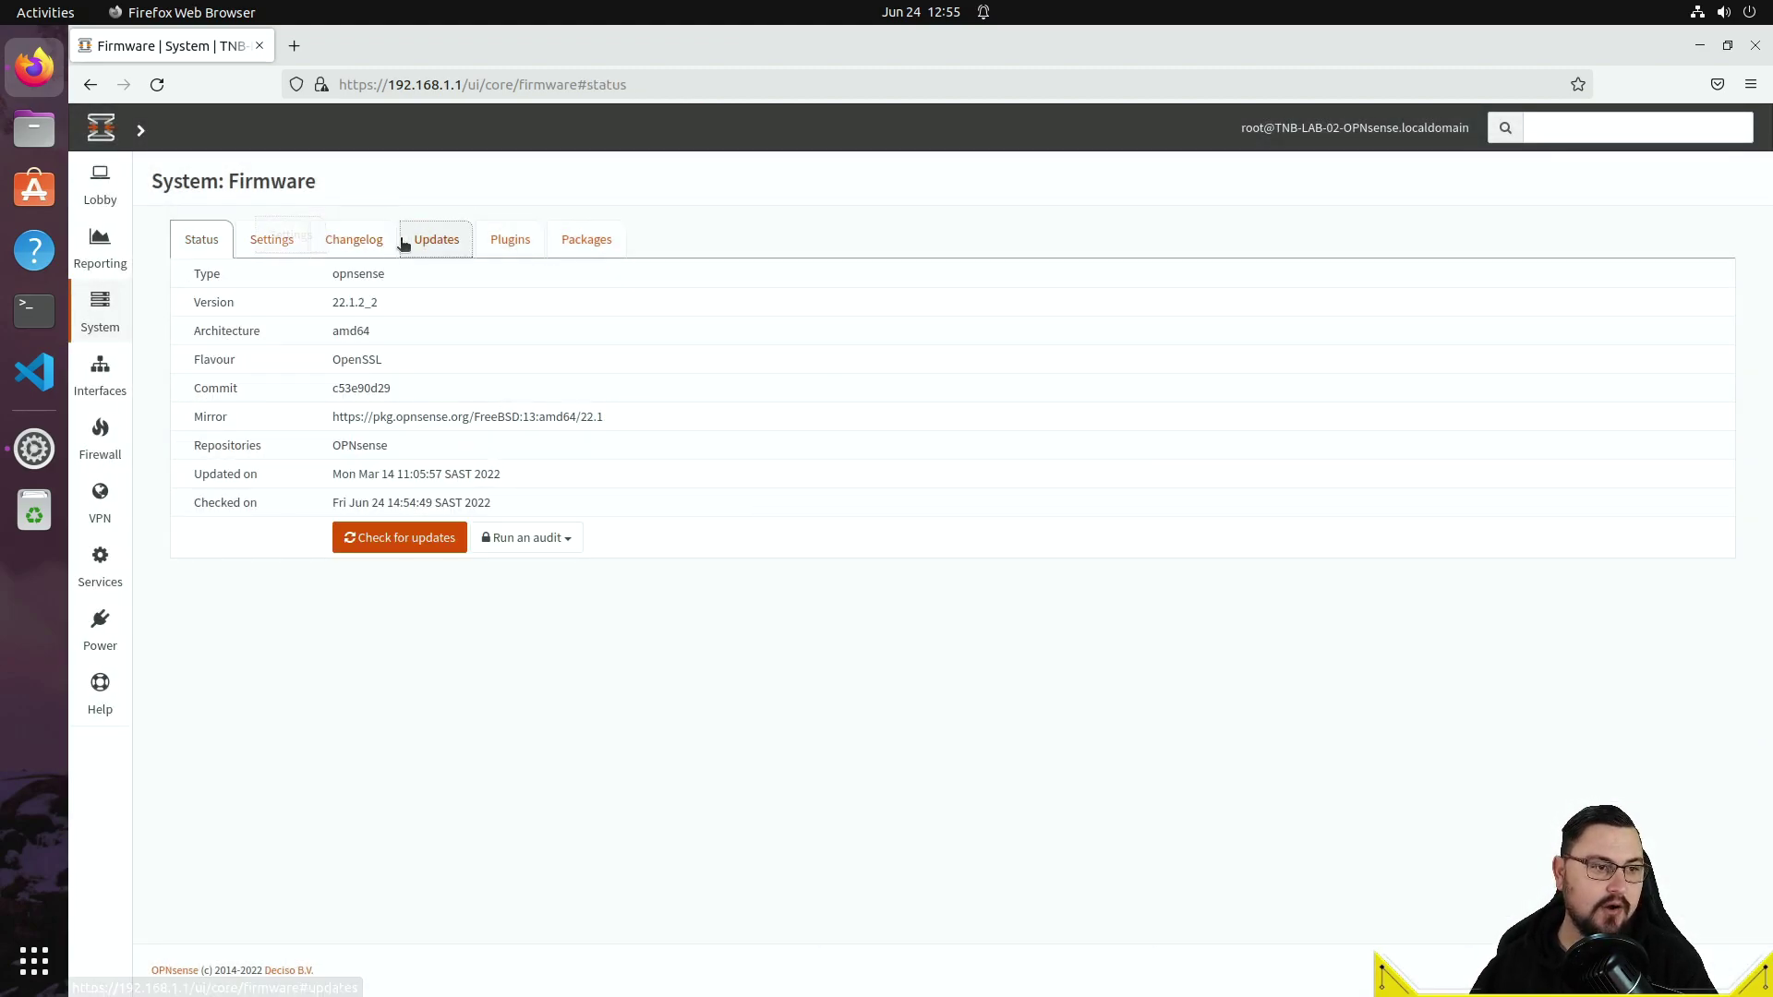
click(403, 243)
scroll(397, 478, down, 15)
scroll(471, 522, up, 15)
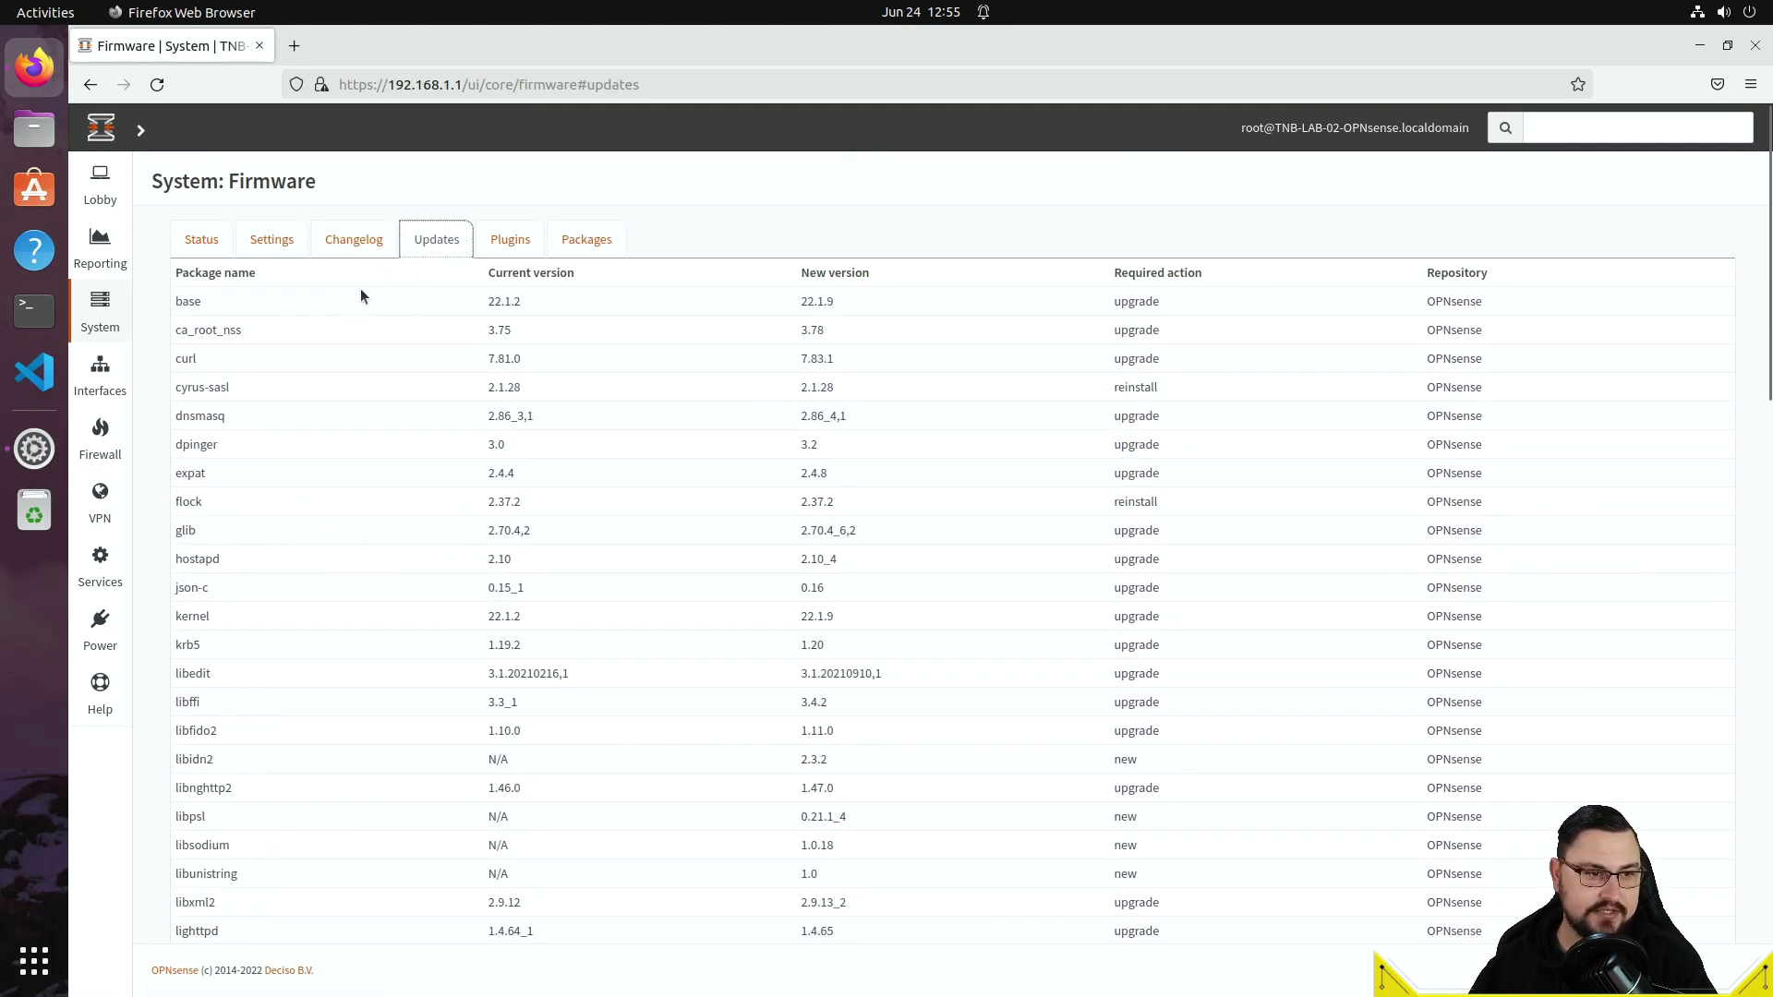
scroll(545, 279, down, 2)
scroll(646, 281, up, 2)
scroll(644, 301, down, 20)
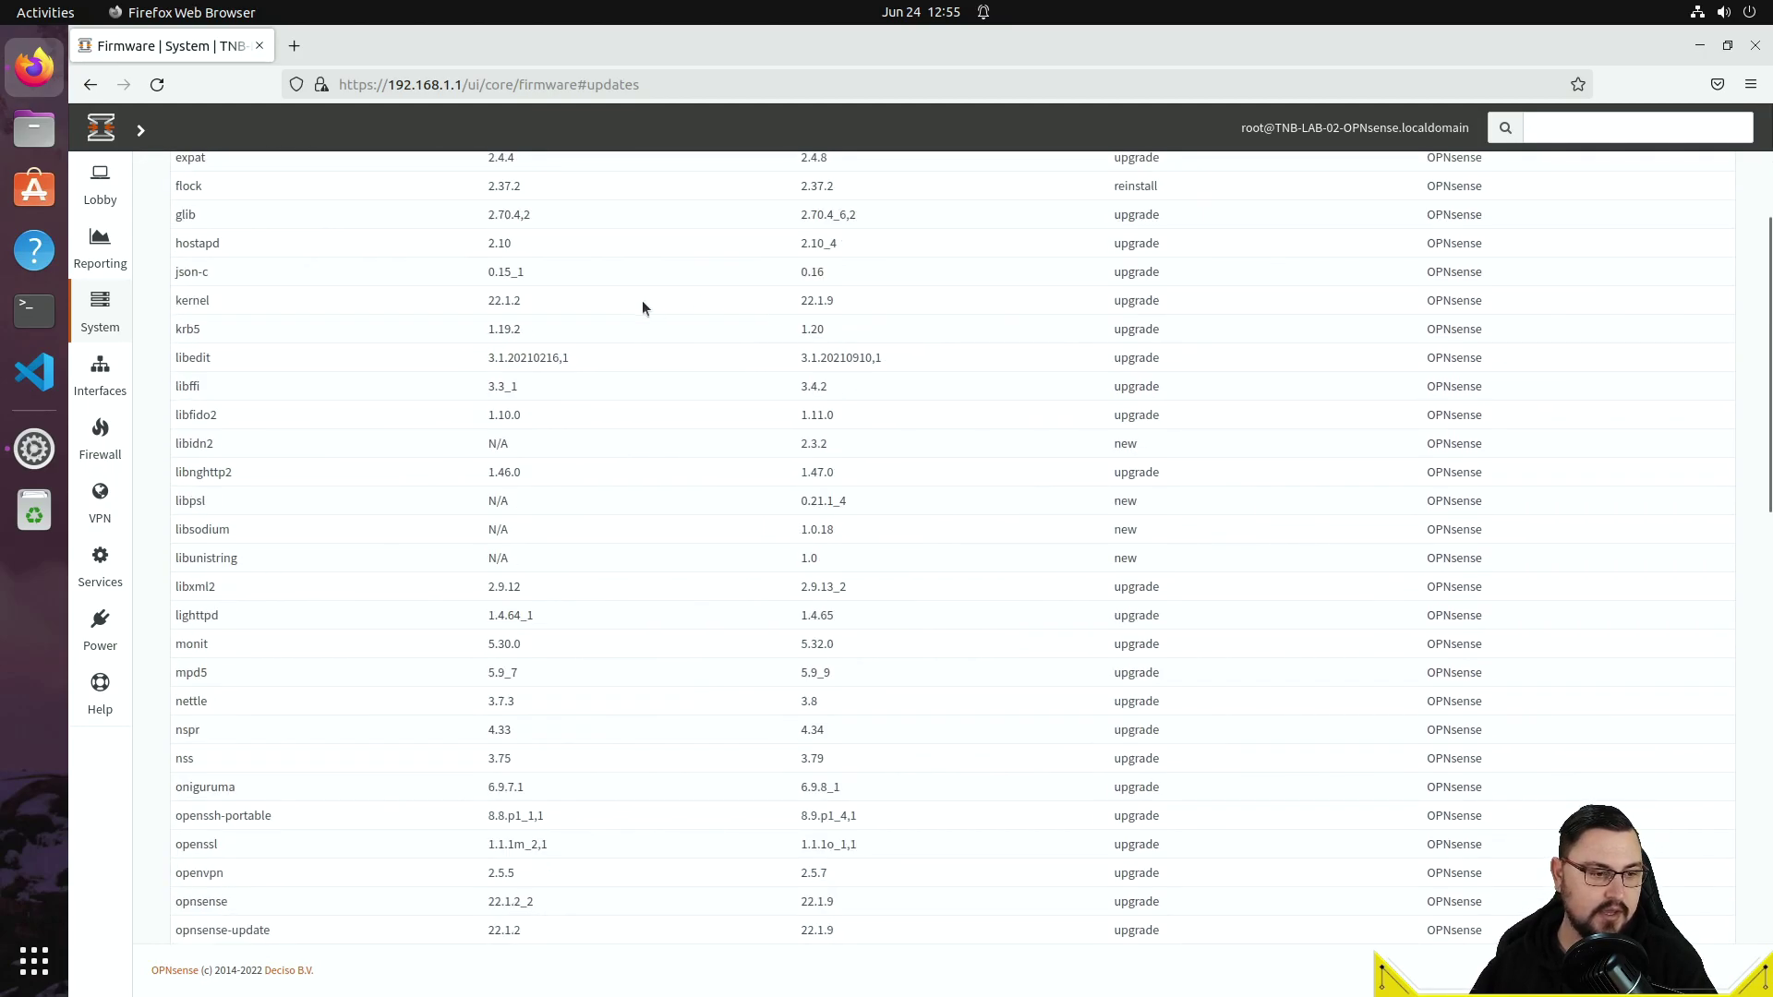
scroll(471, 545, down, 11)
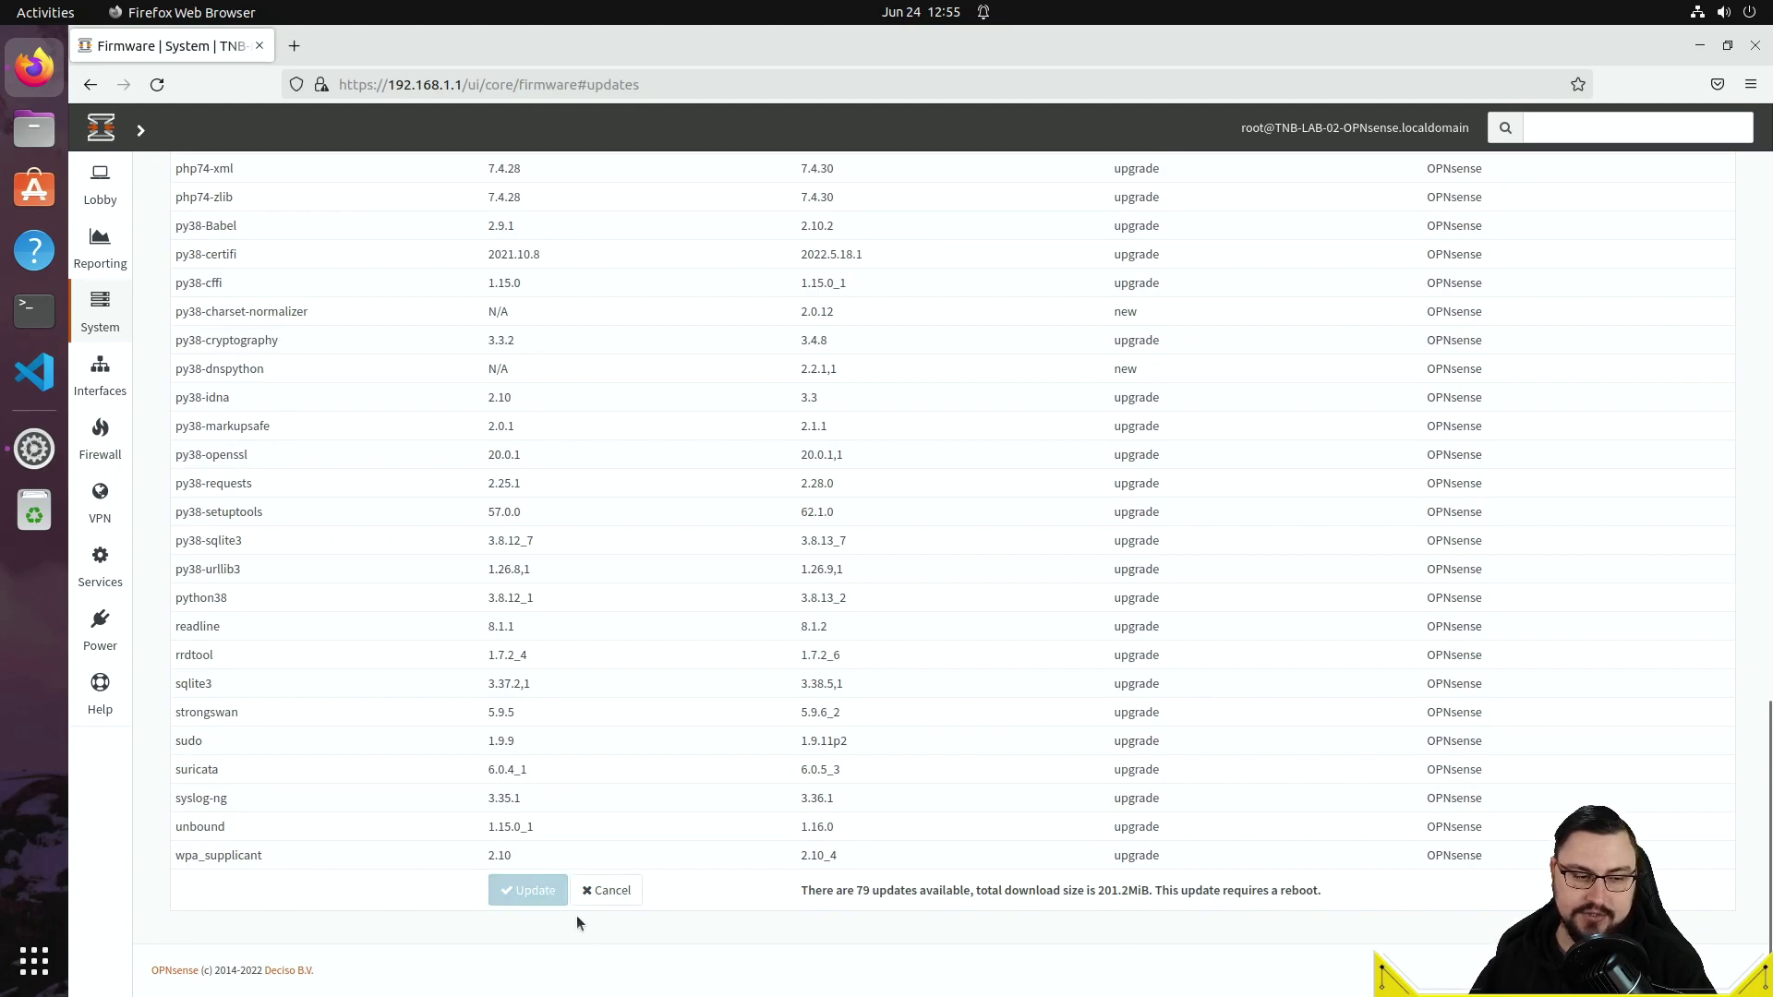
click(507, 901)
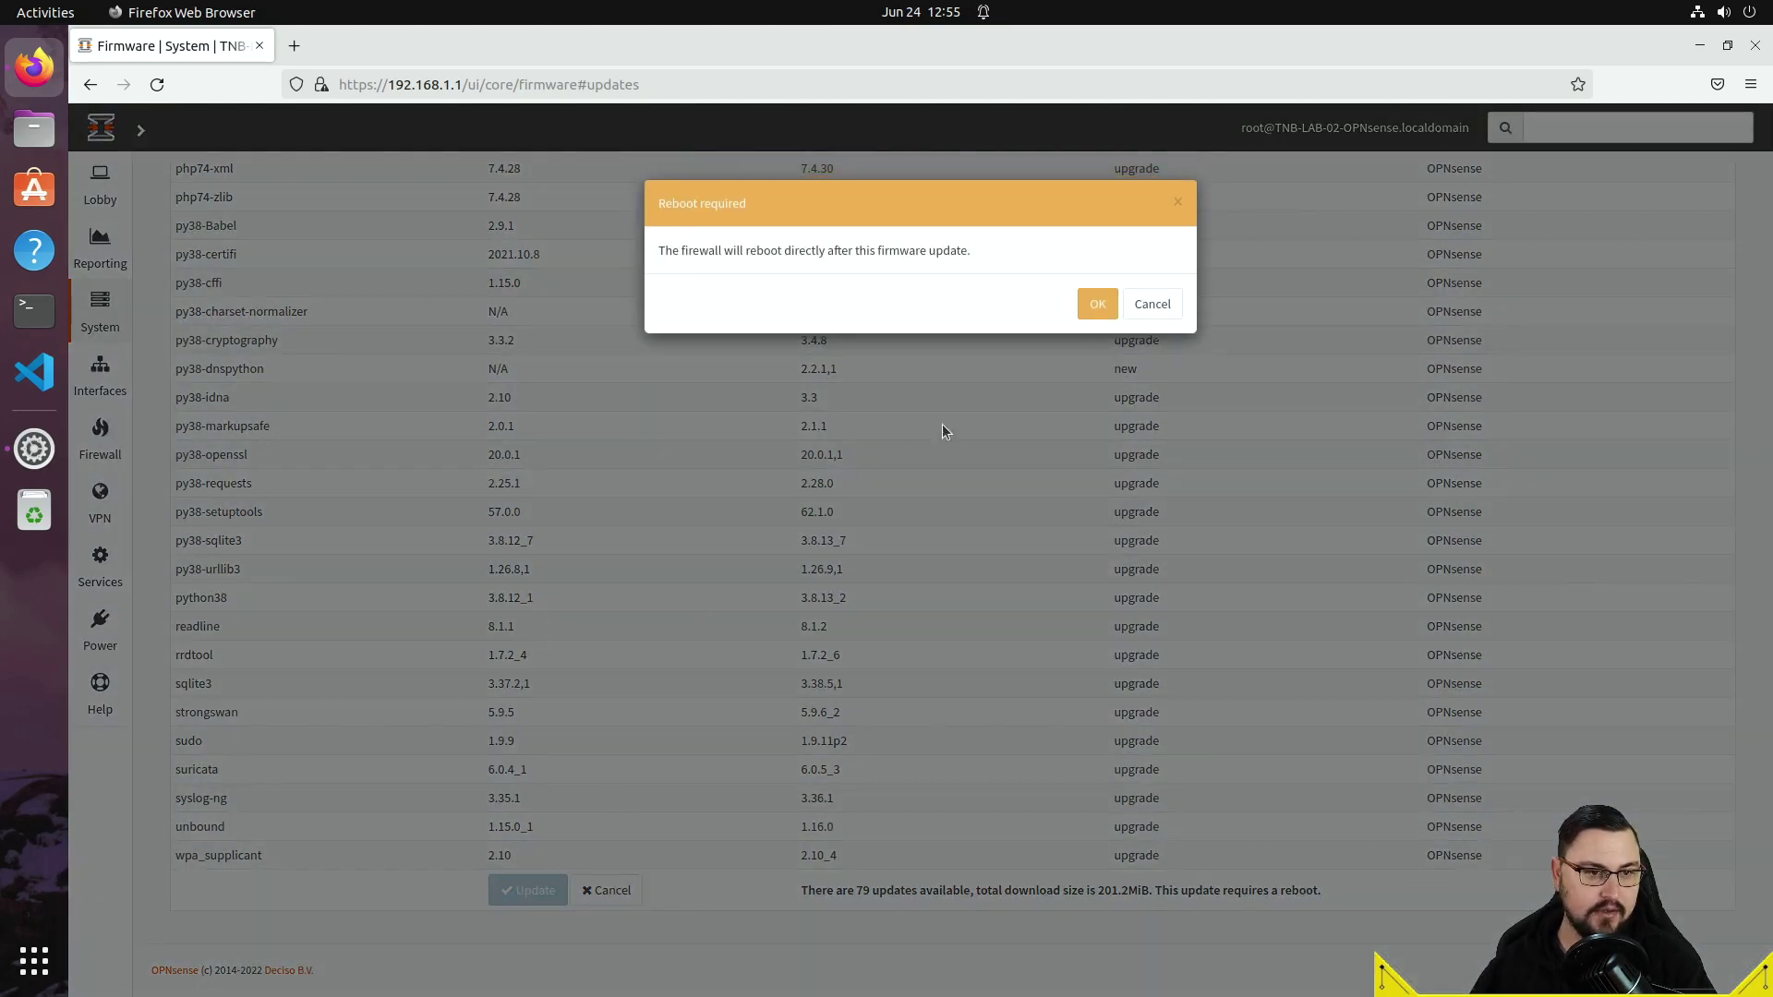
click(1094, 303)
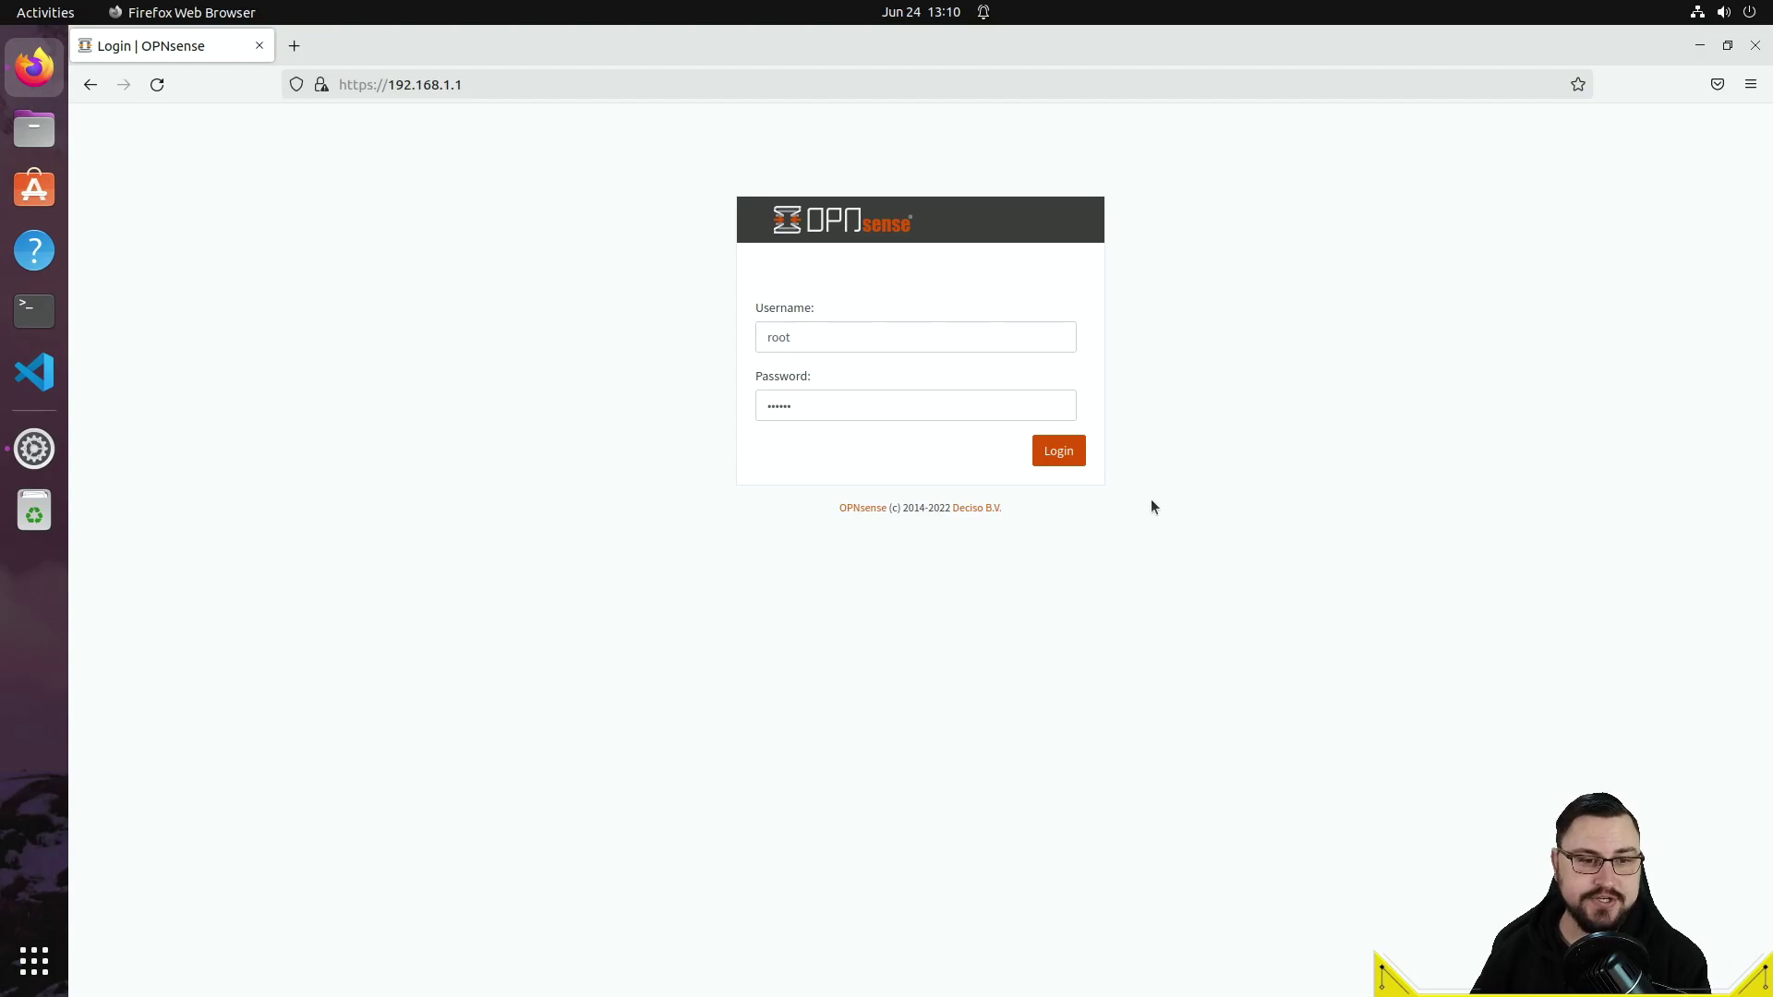
- Log in, check the 22.1.9 version on the dashboard, then open Reporting: NetFlow
click(1062, 452)
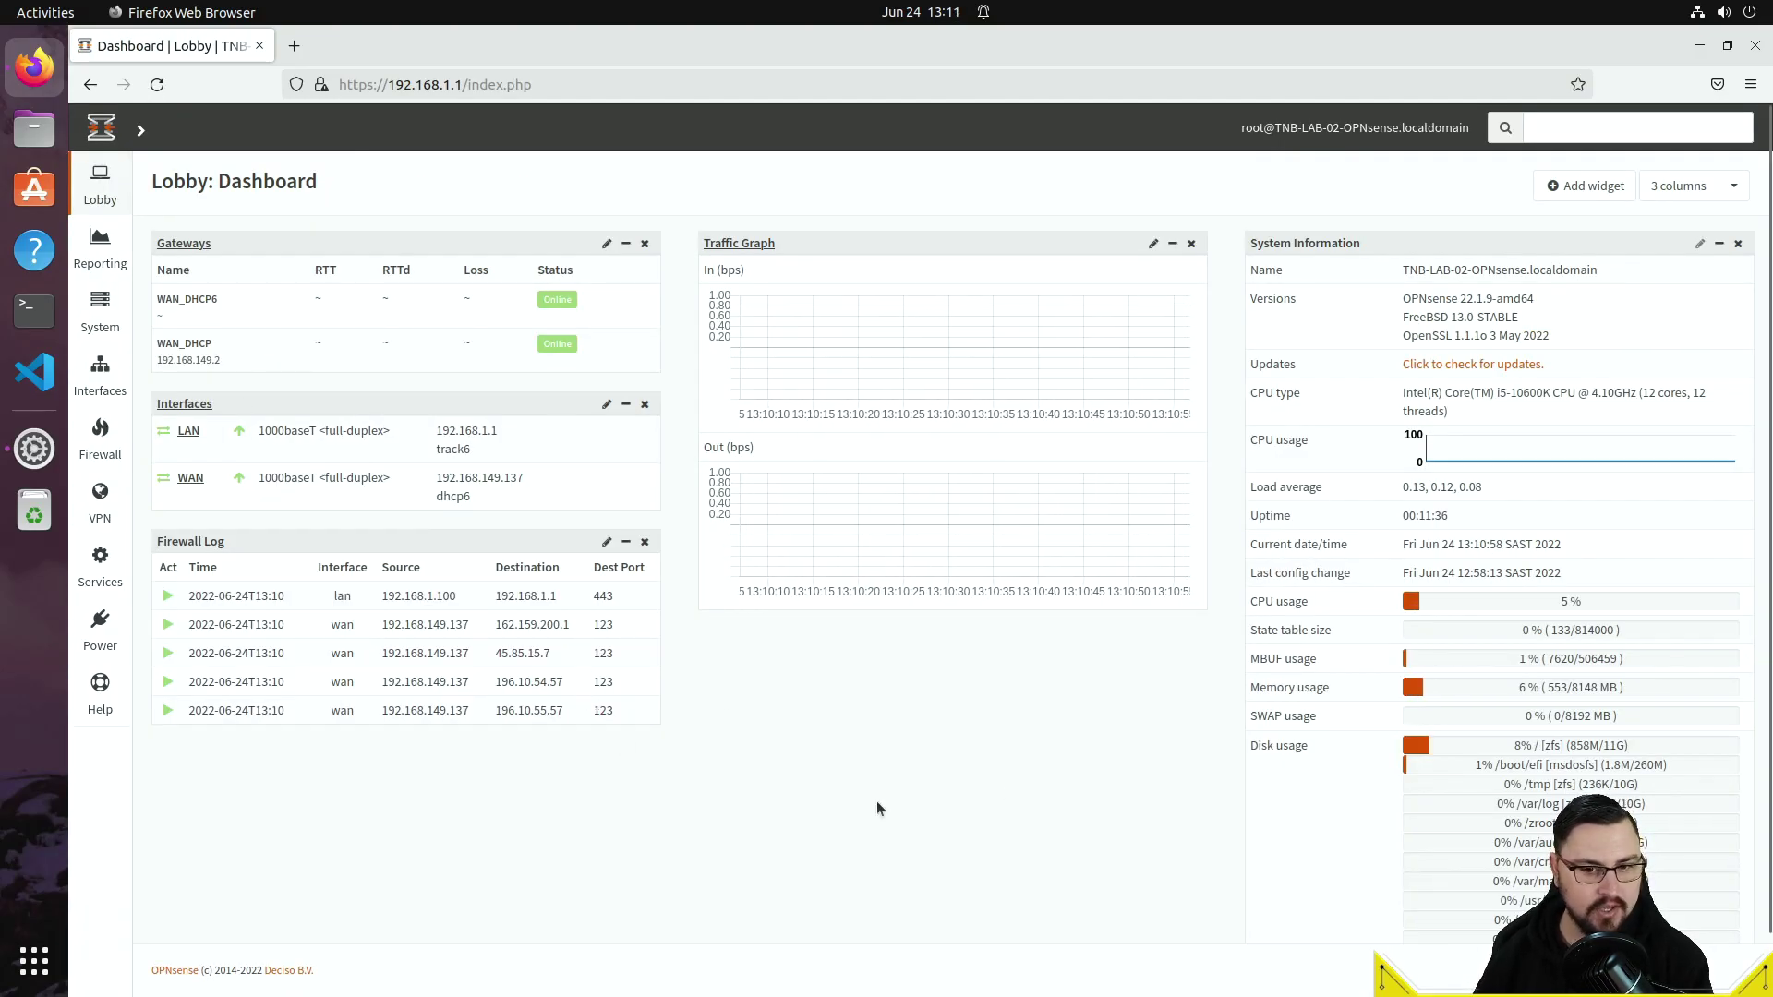
double_click(1457, 299)
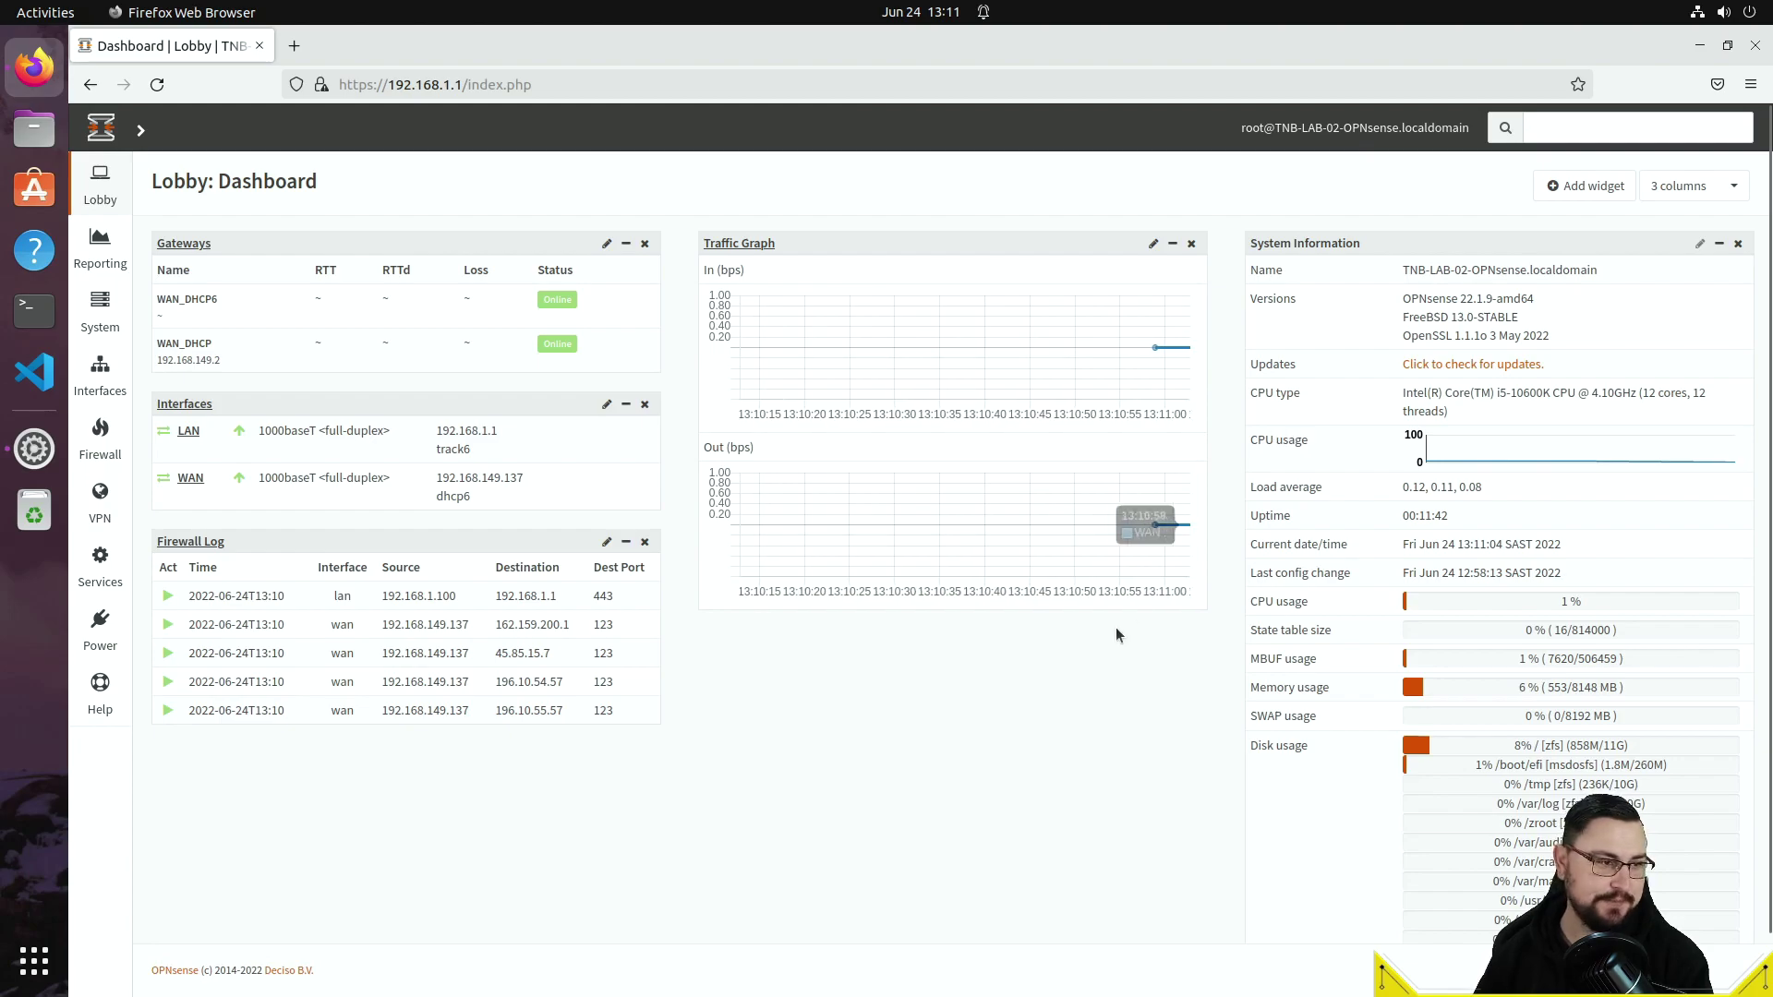
scroll(984, 726, down, 2)
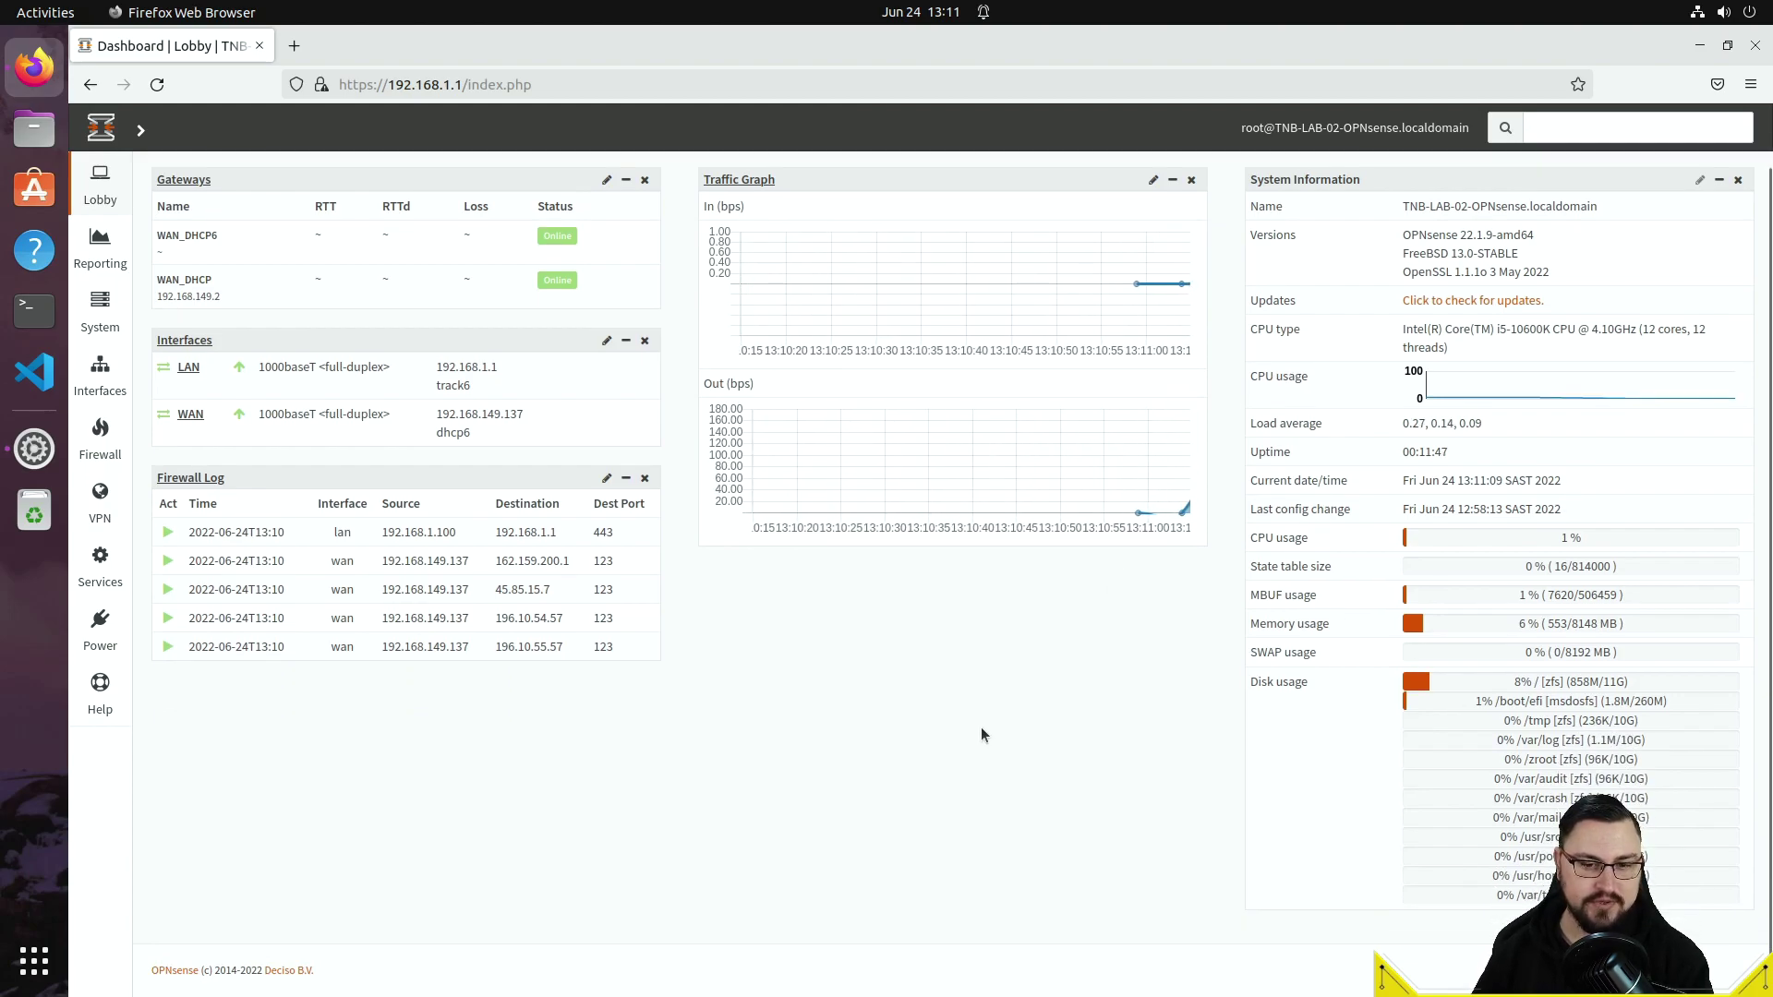
scroll(980, 728, up, 2)
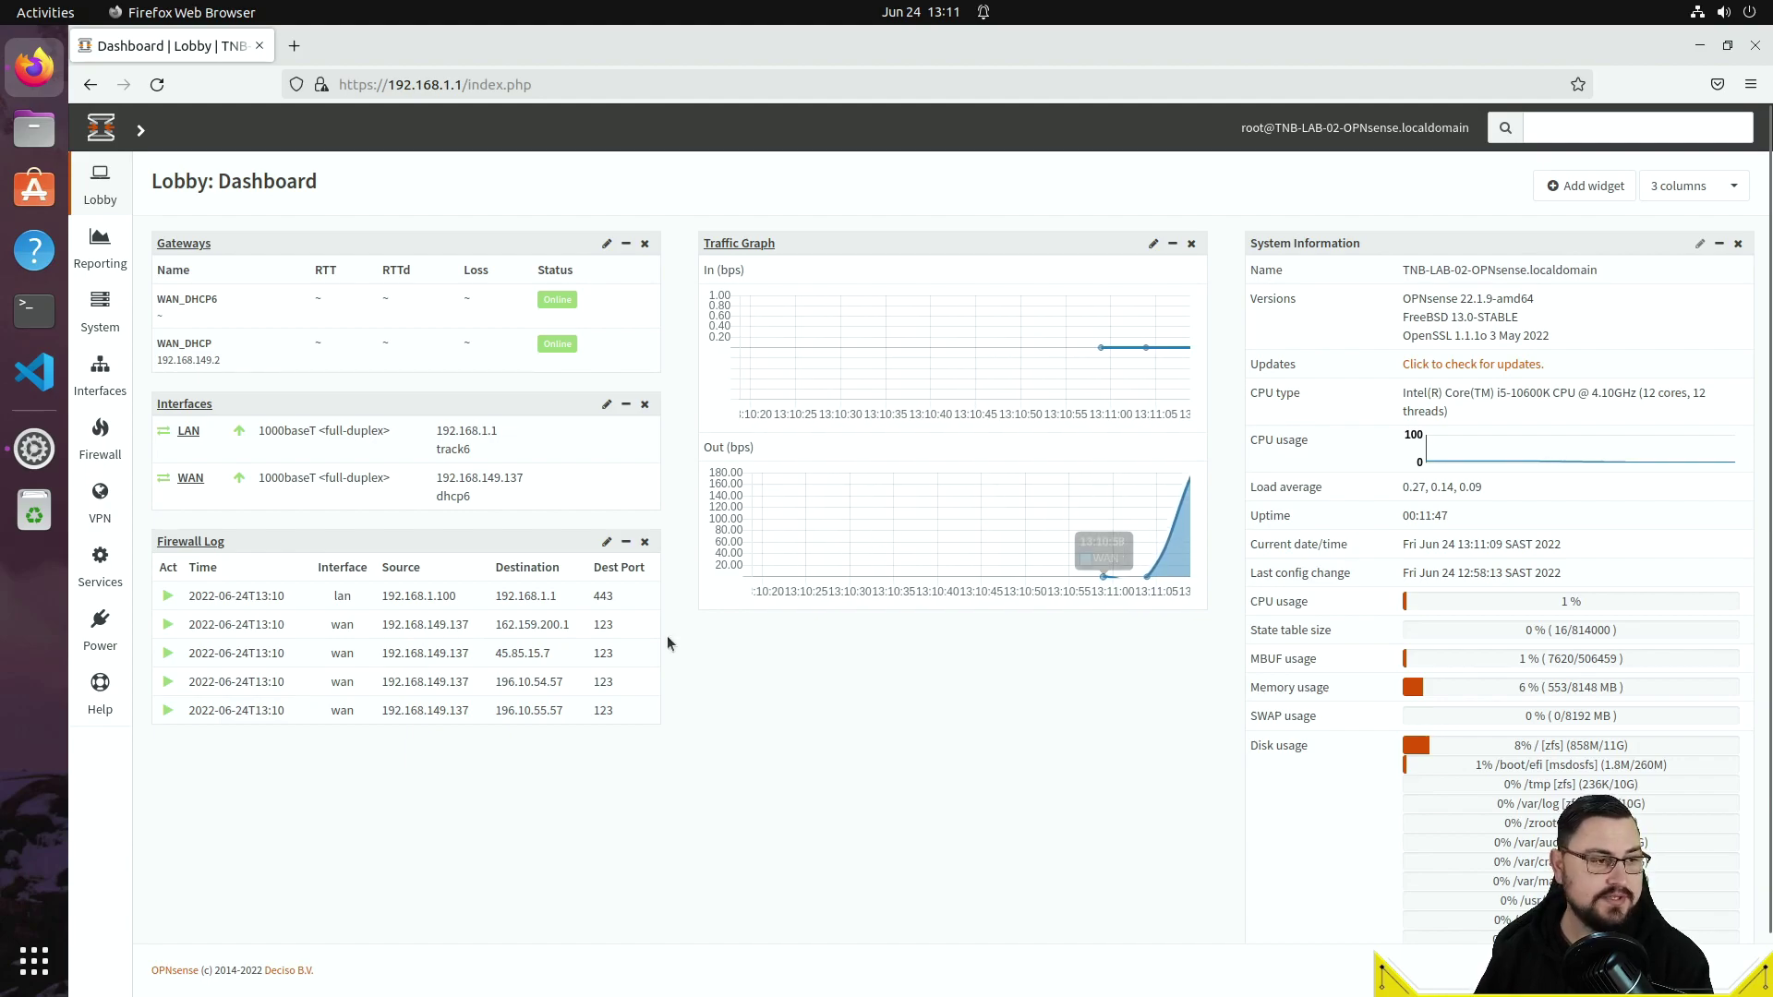
mouse_move(100, 248)
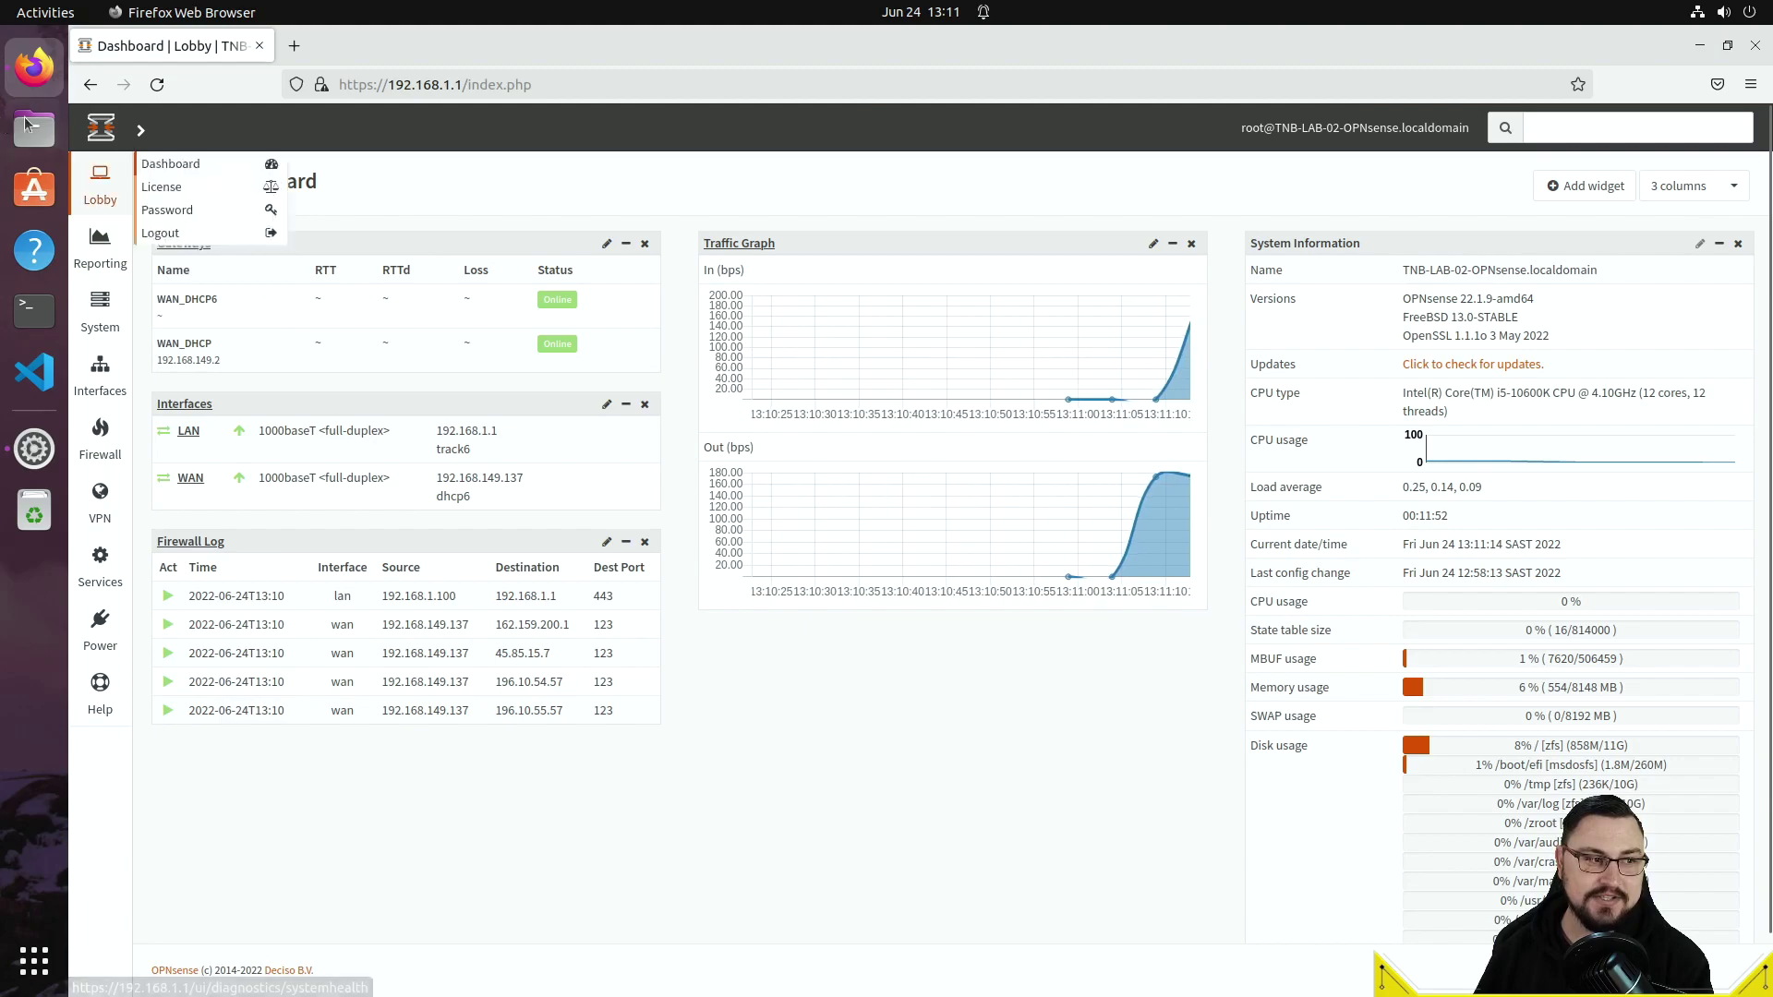
click(185, 273)
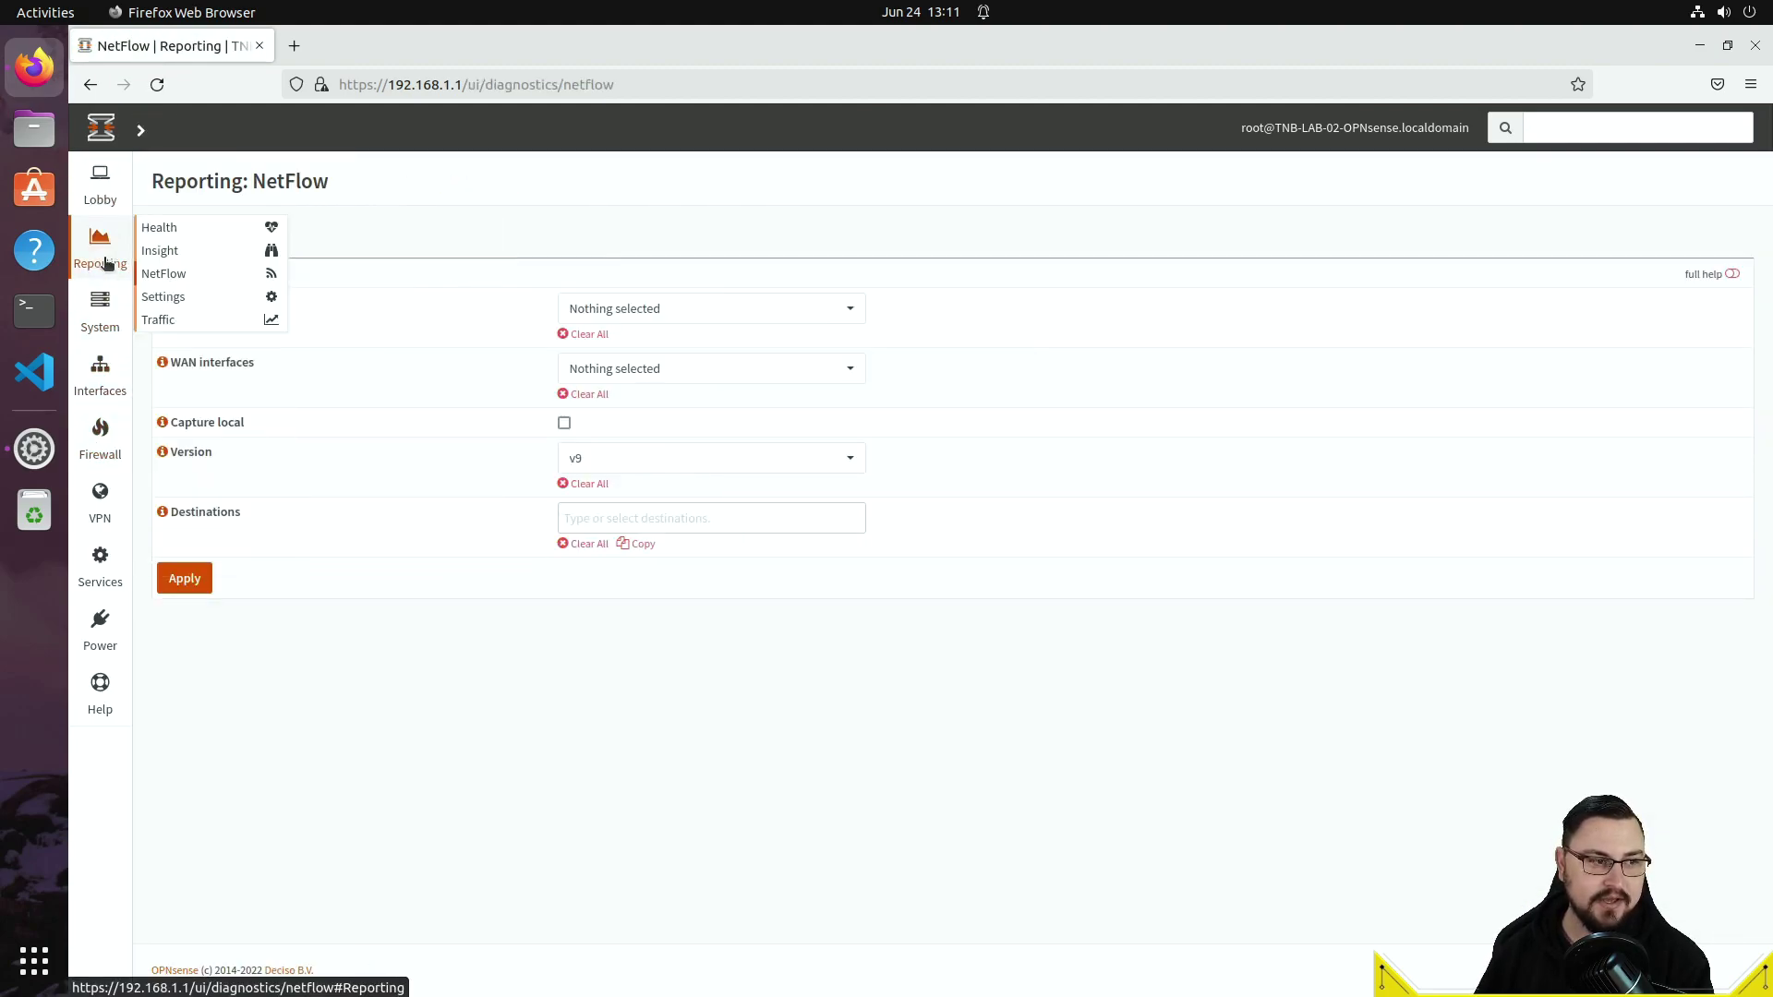
- Open Reporting: Traffic and view the Top talkers table of LAN and WAN hosts
click(170, 321)
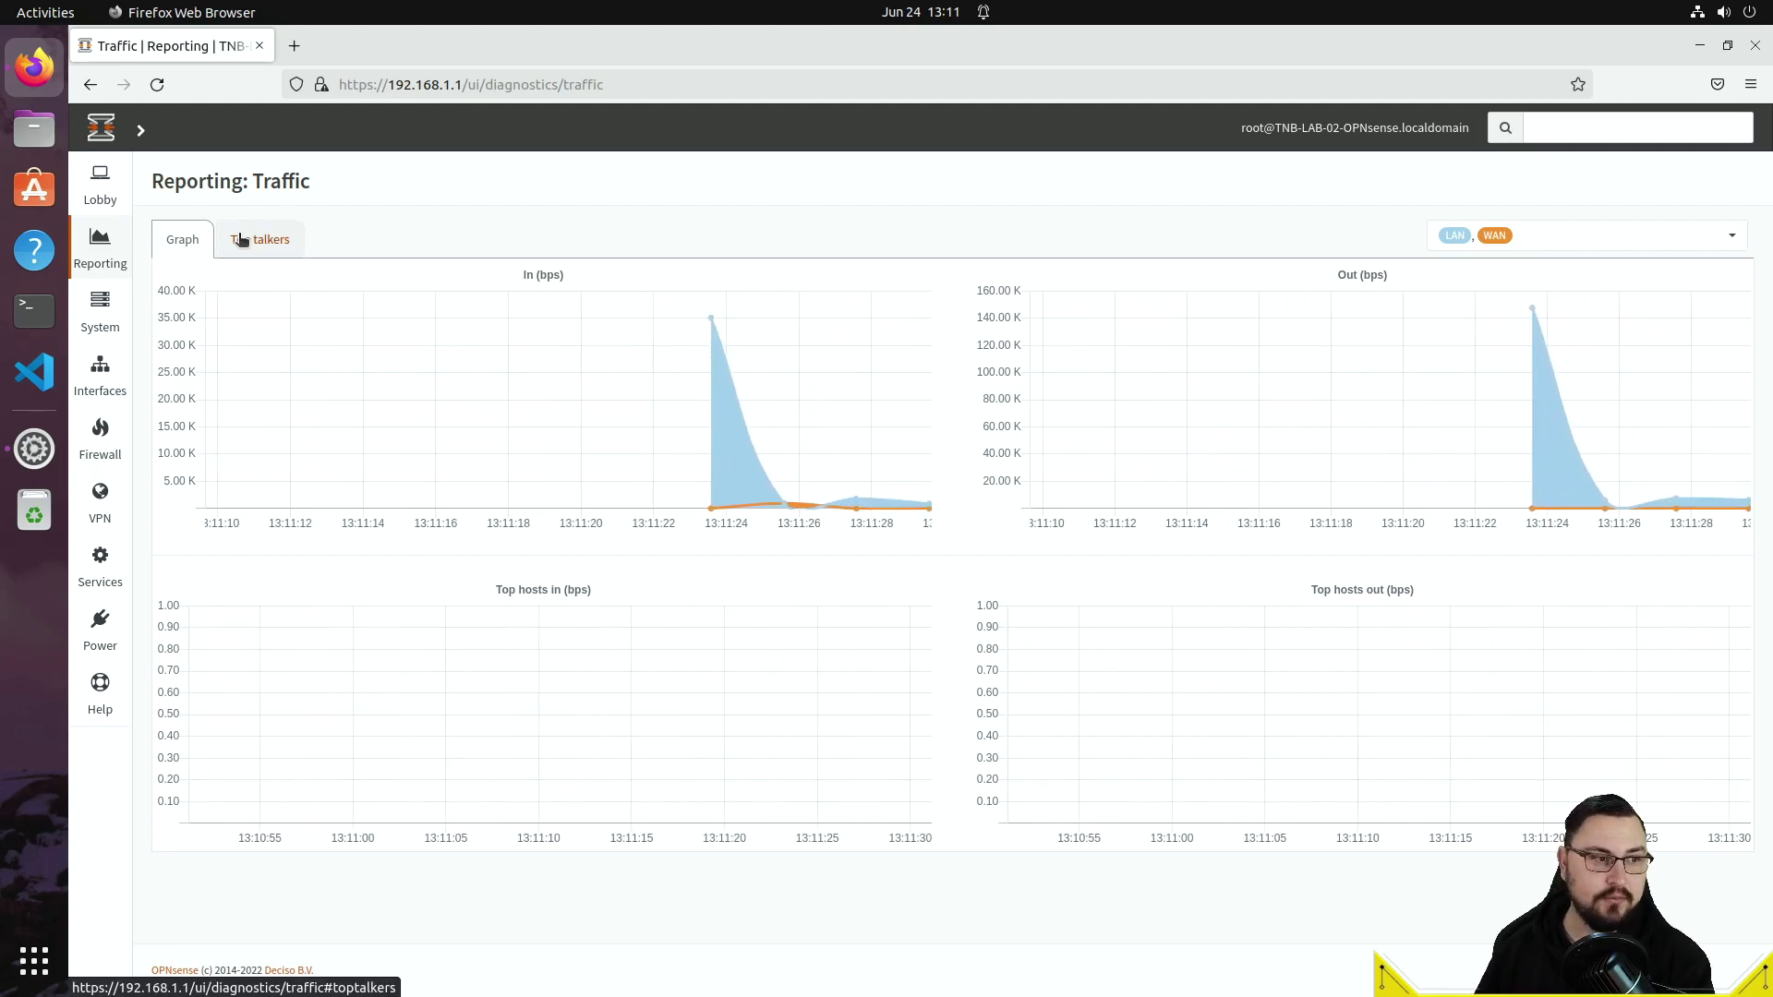
click(279, 242)
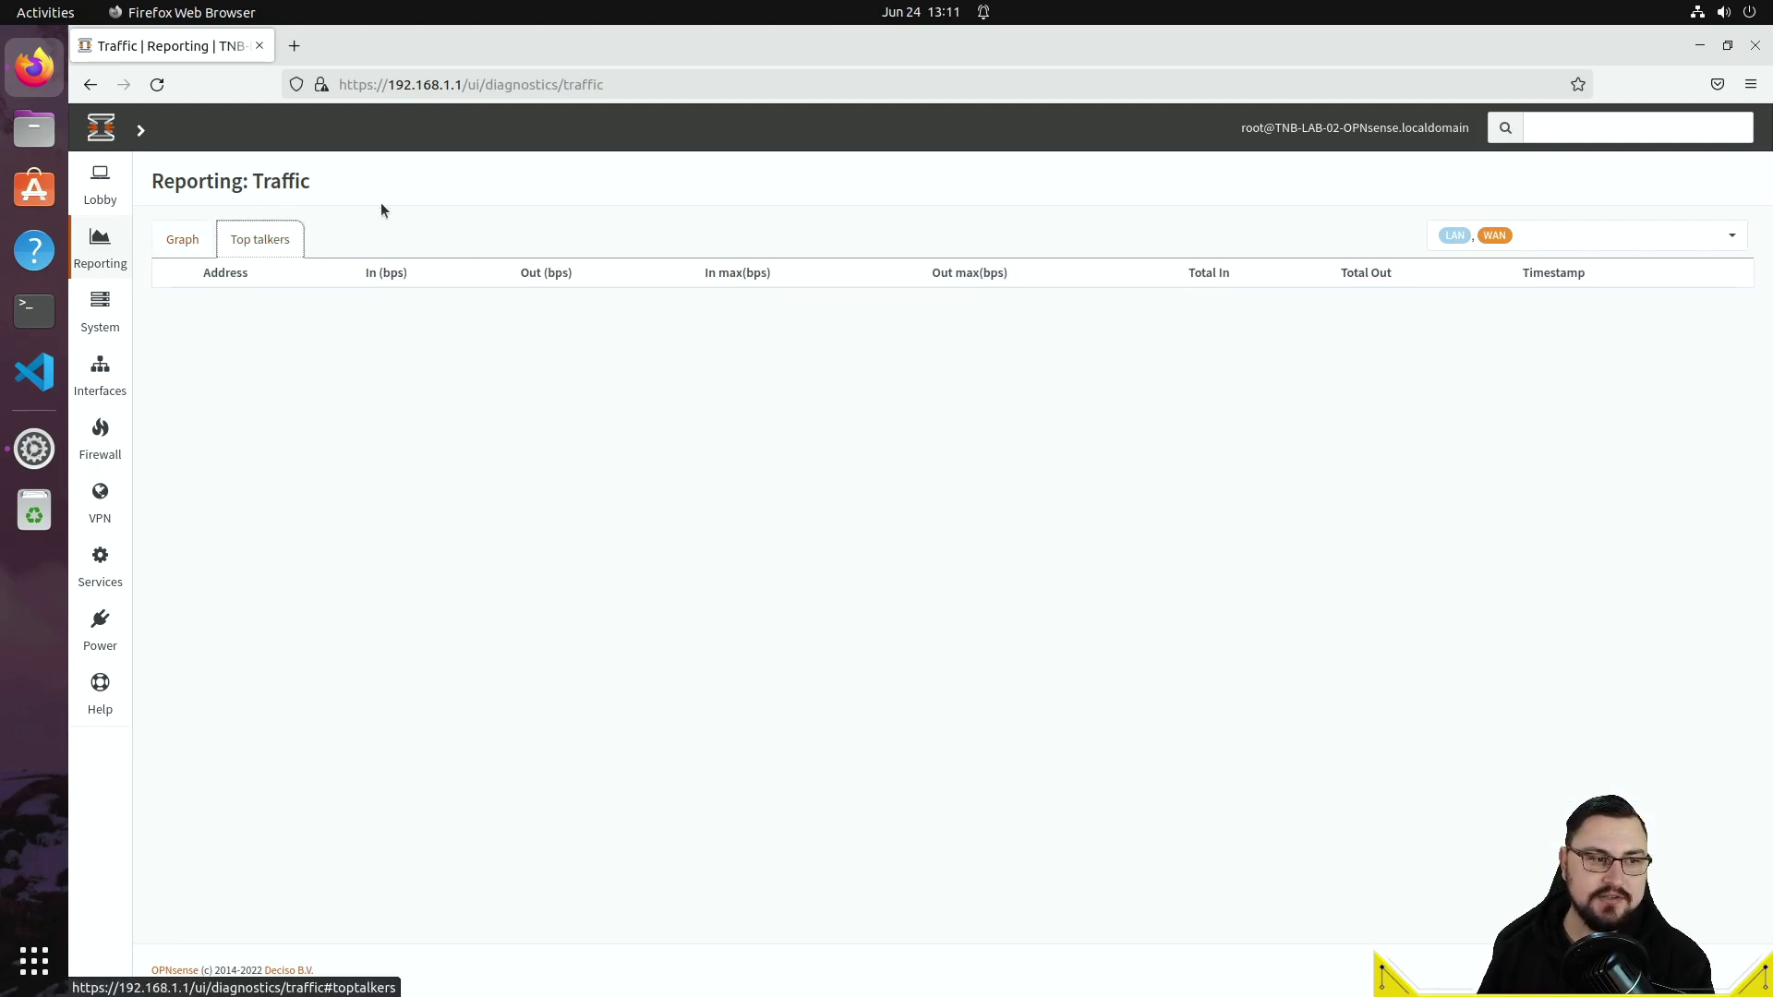
drag(275, 314, 1184, 330)
click(1077, 361)
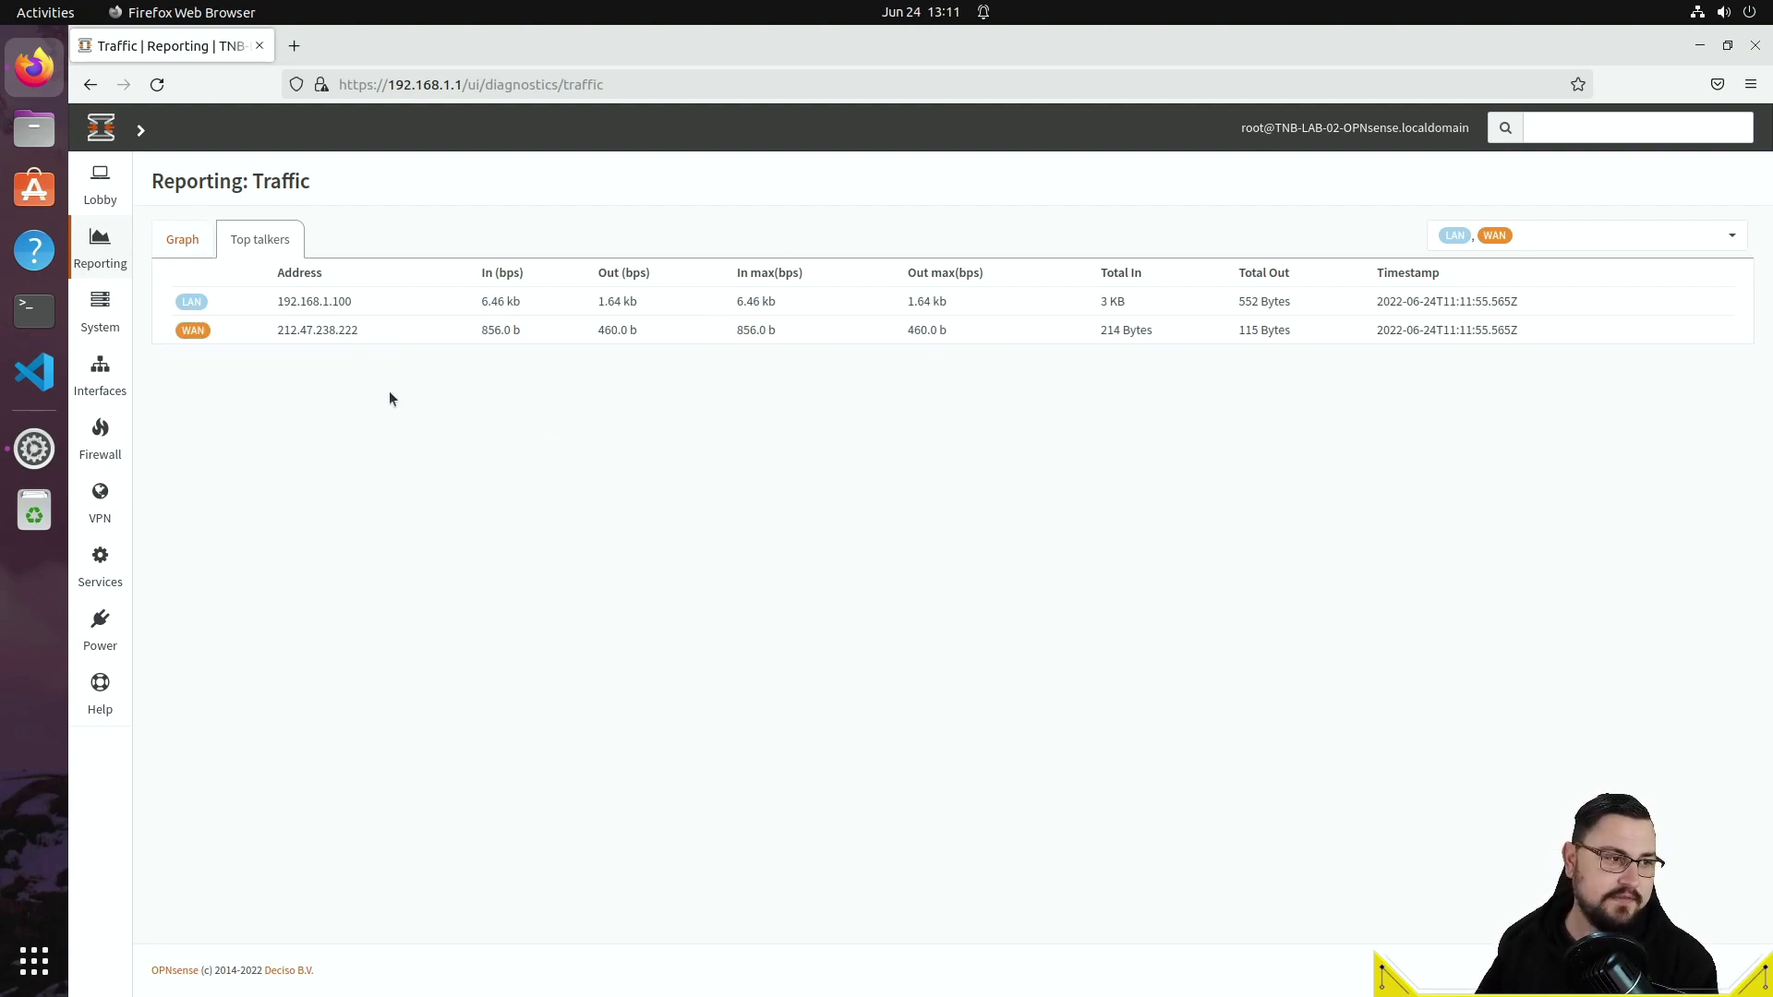
mouse_move(110, 329)
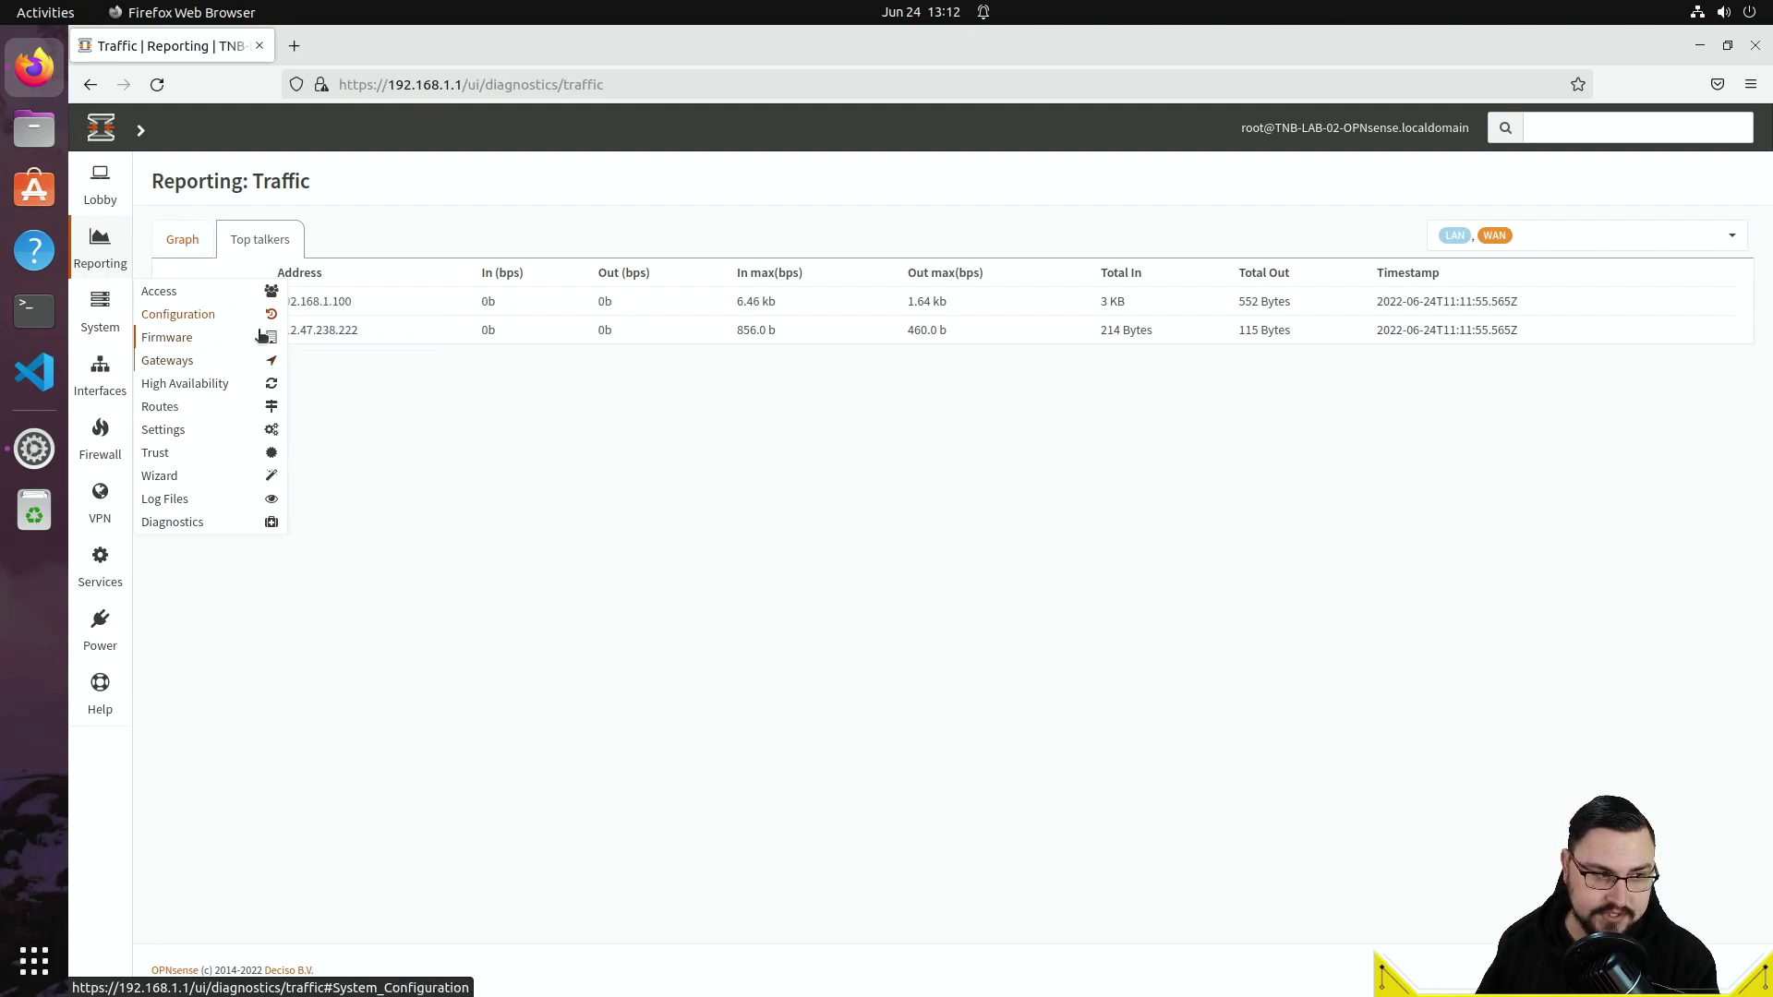
mouse_move(248, 294)
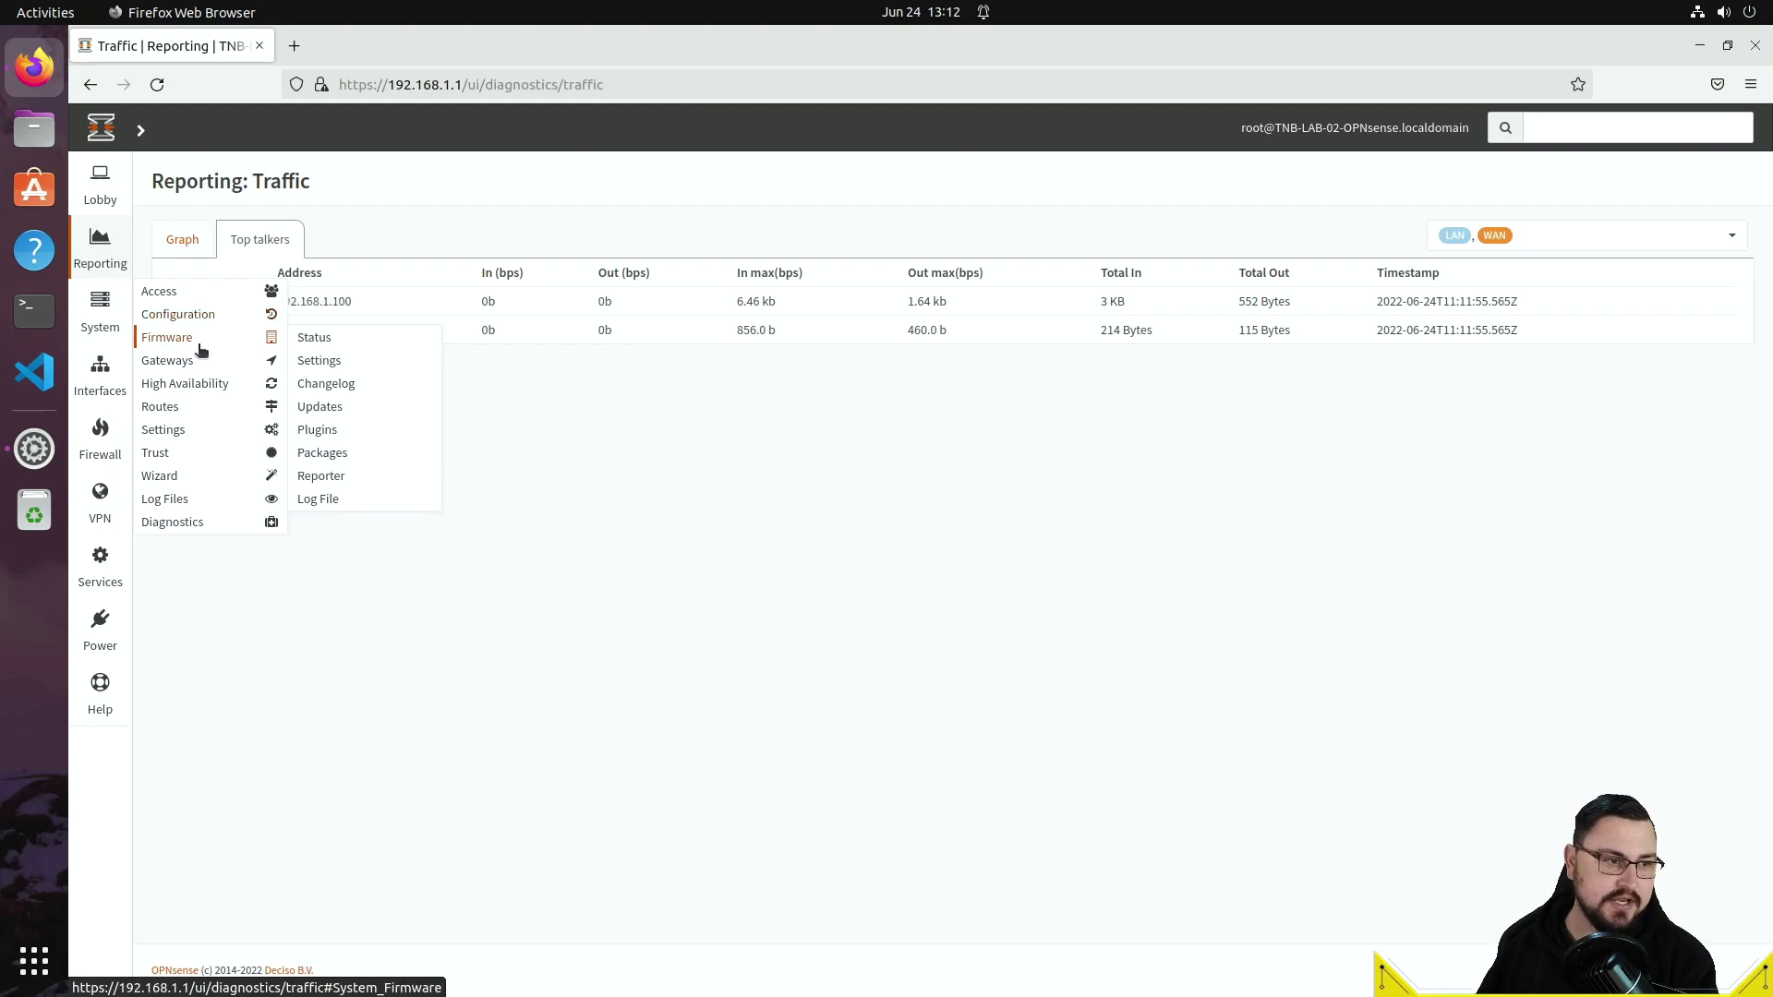
mouse_move(215, 324)
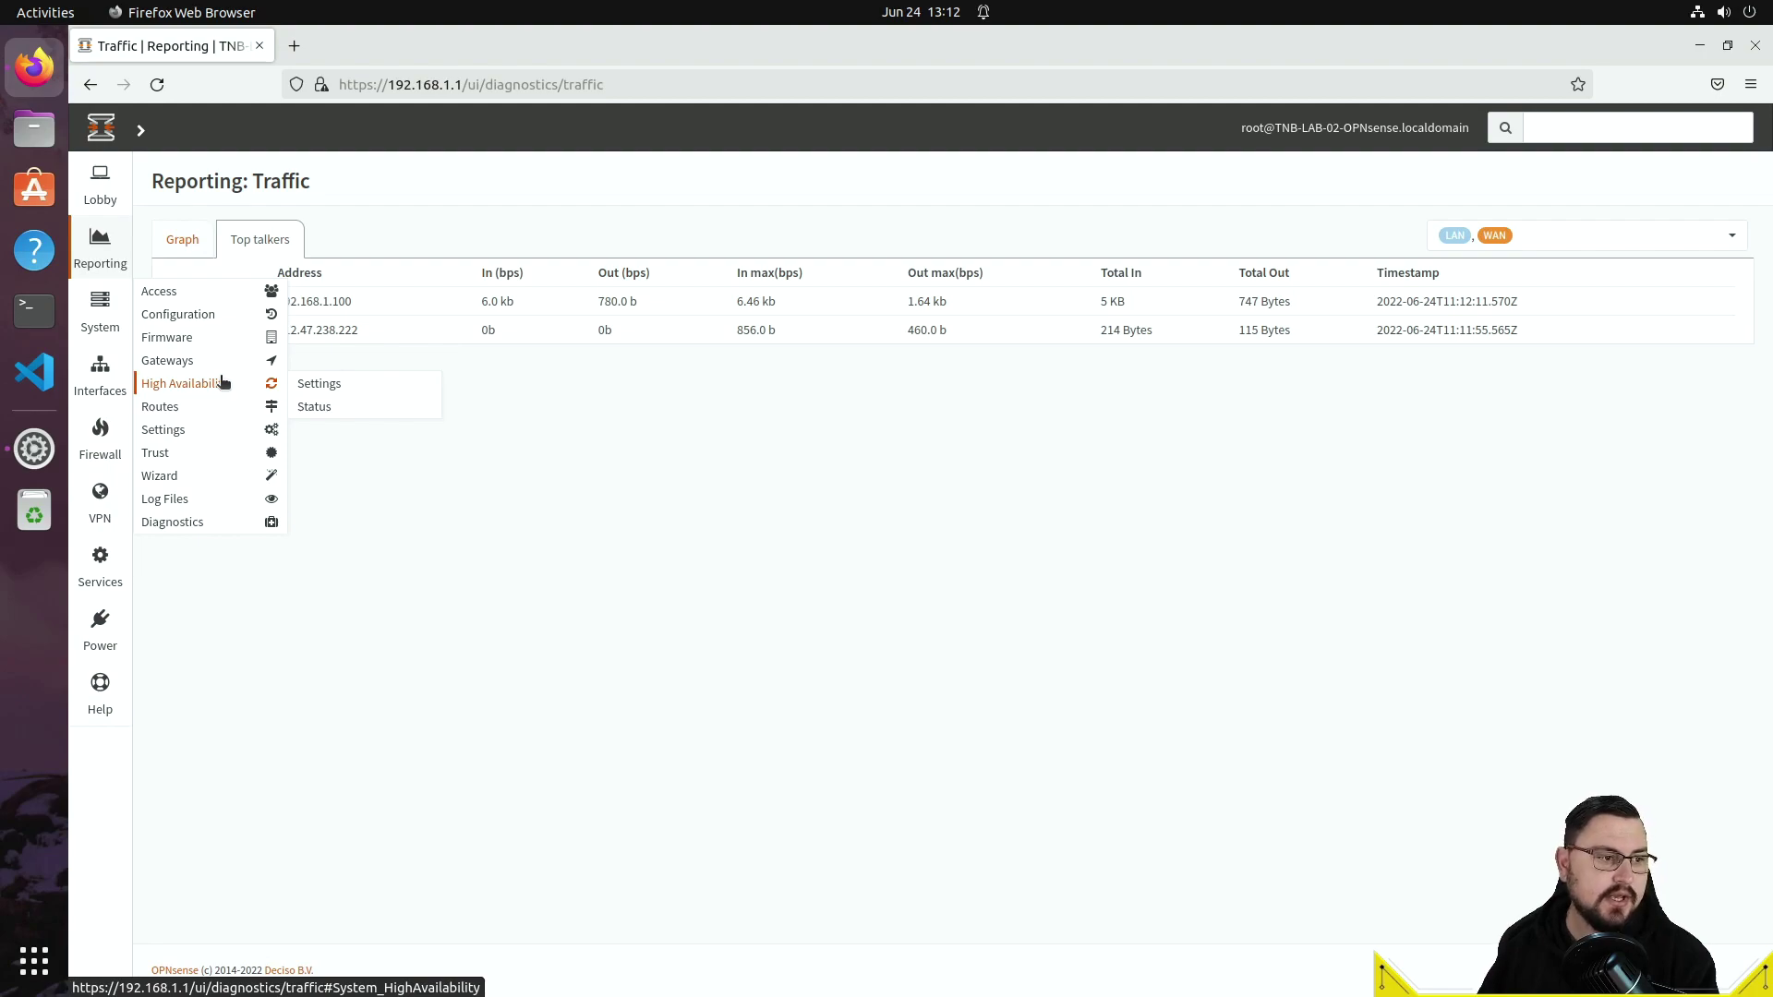
mouse_move(221, 391)
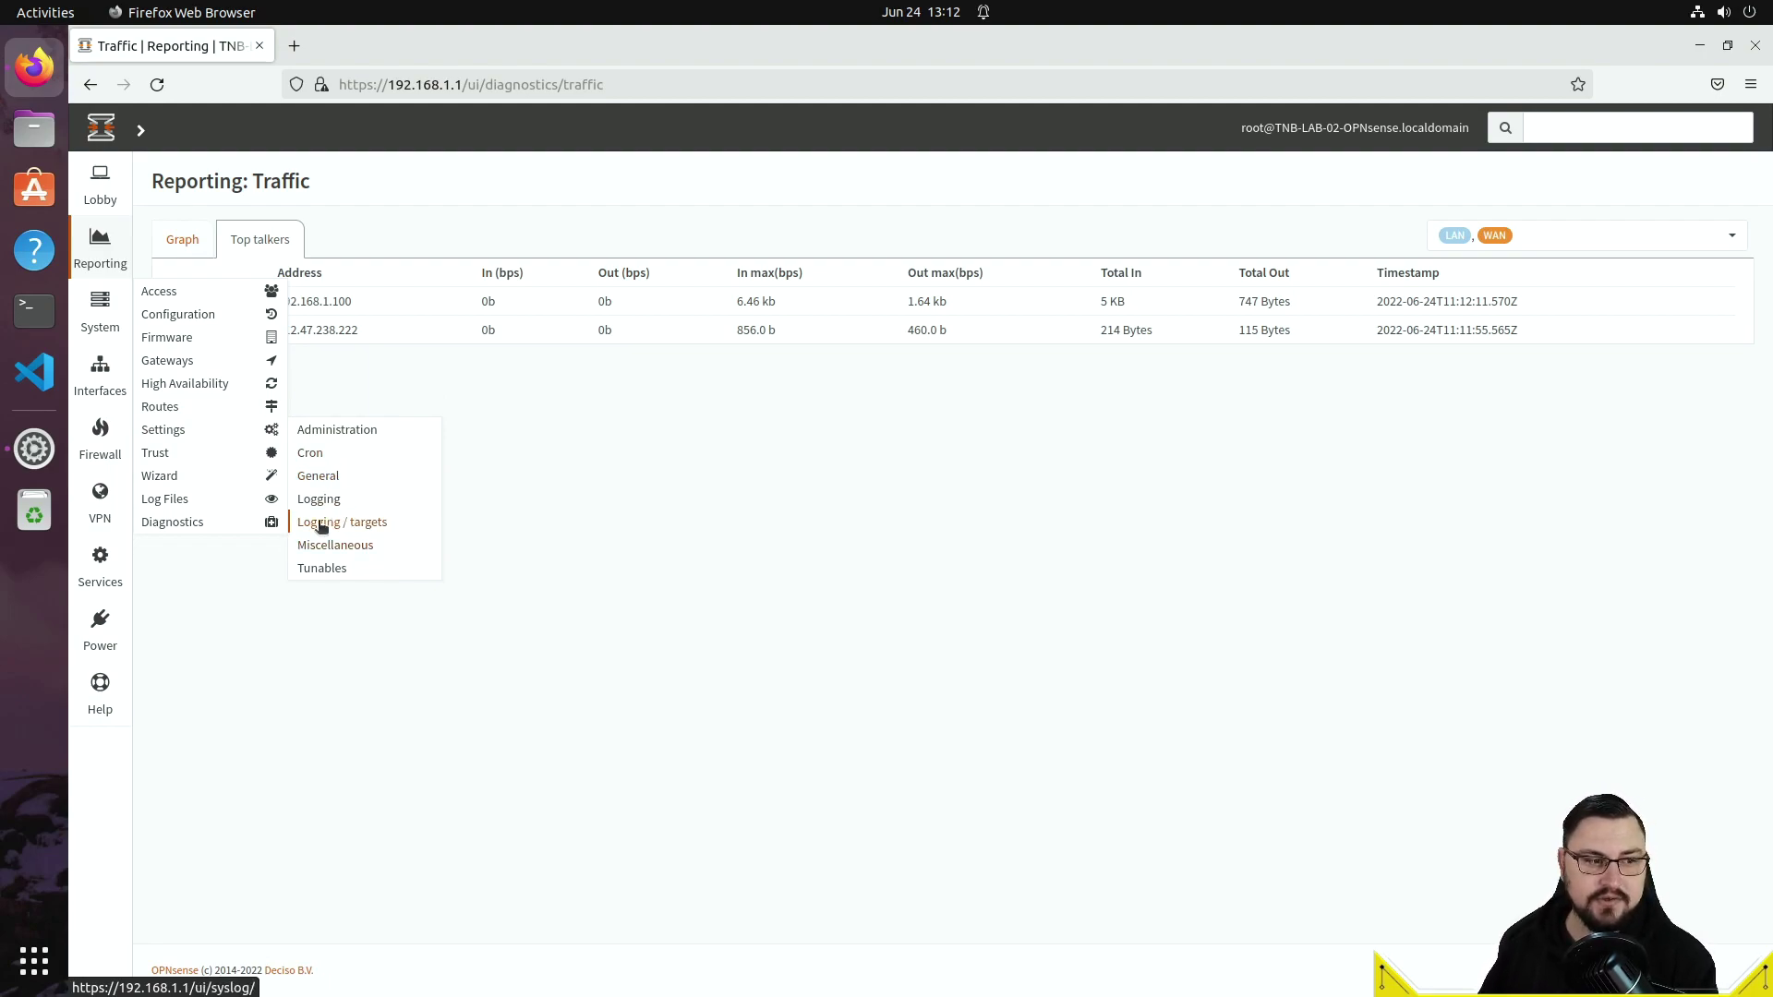
mouse_move(231, 494)
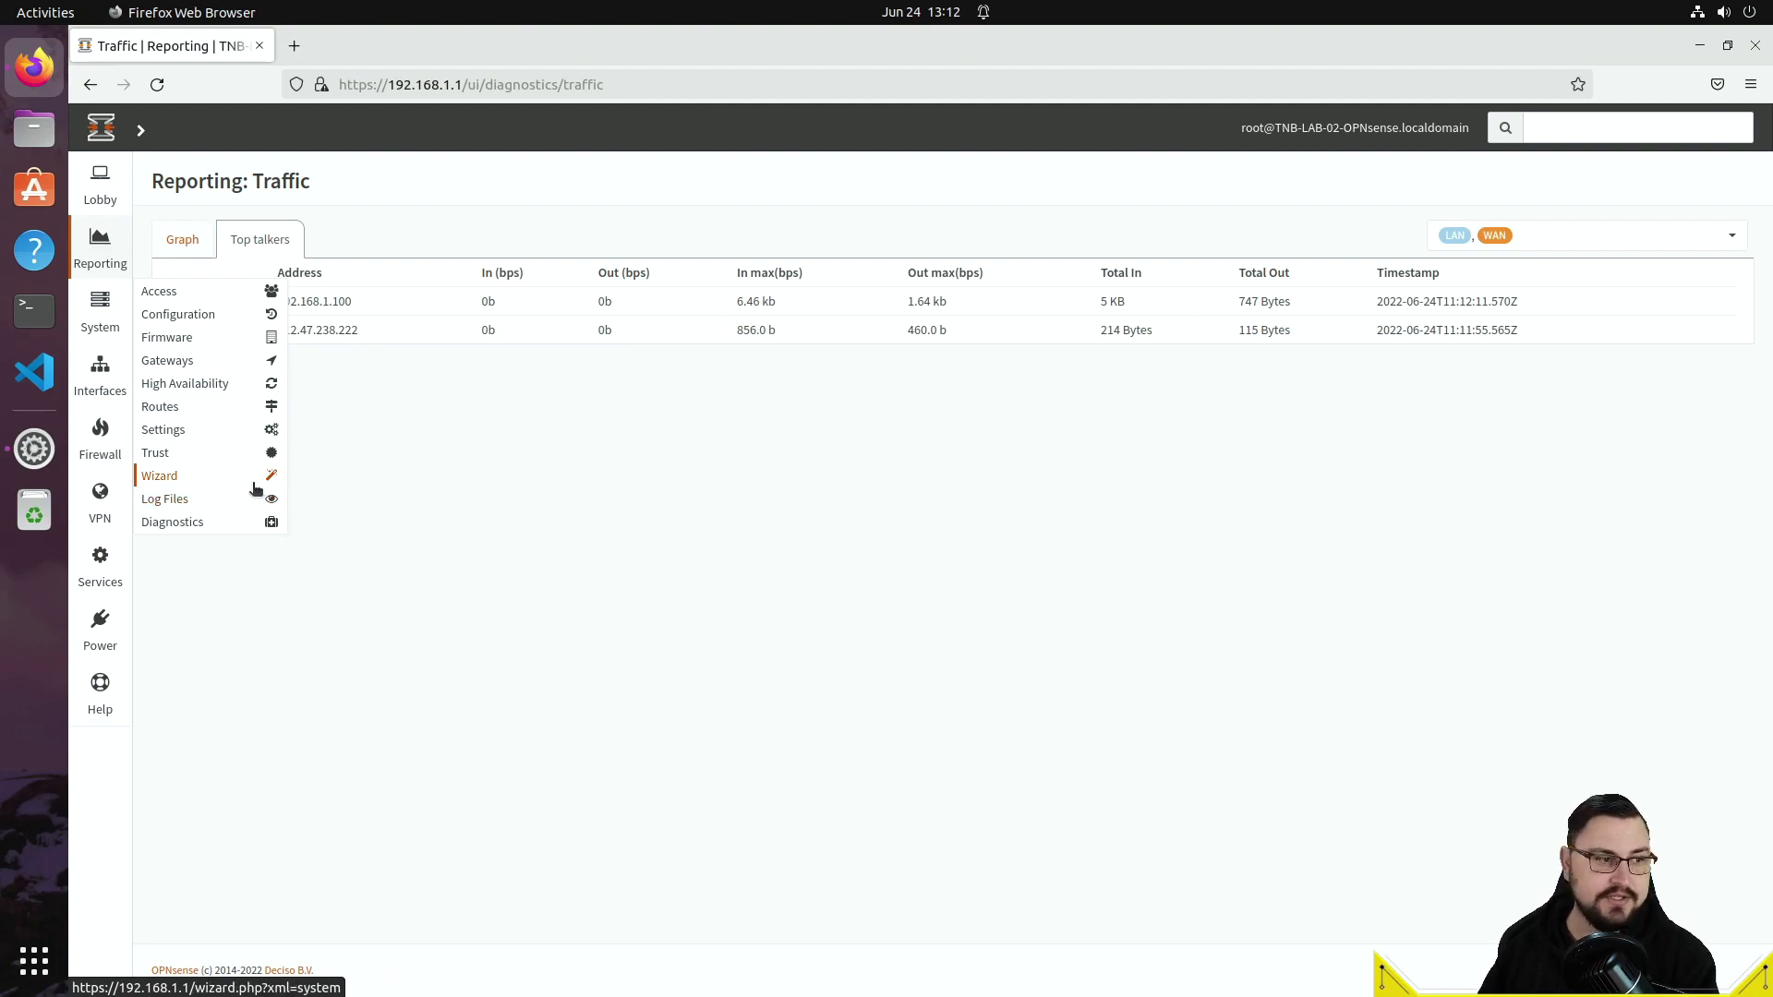
mouse_move(108, 402)
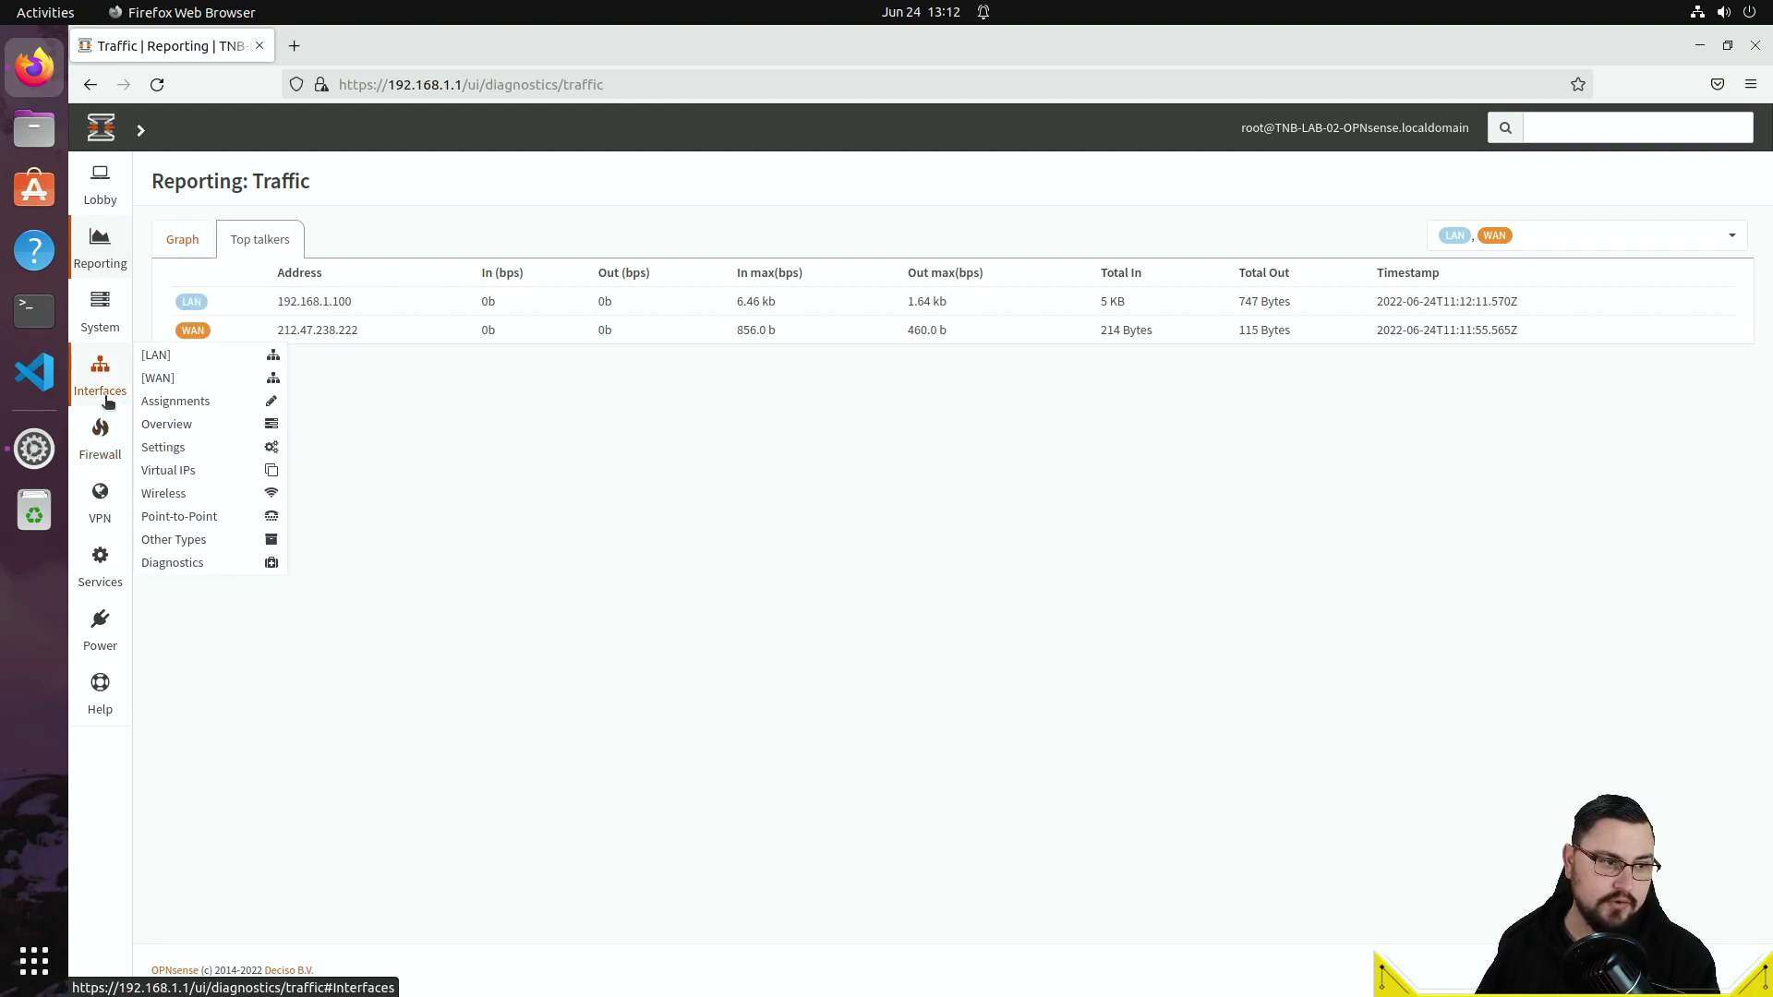
- Open Interfaces > Assignments and view the WAN interface's settings page
click(197, 401)
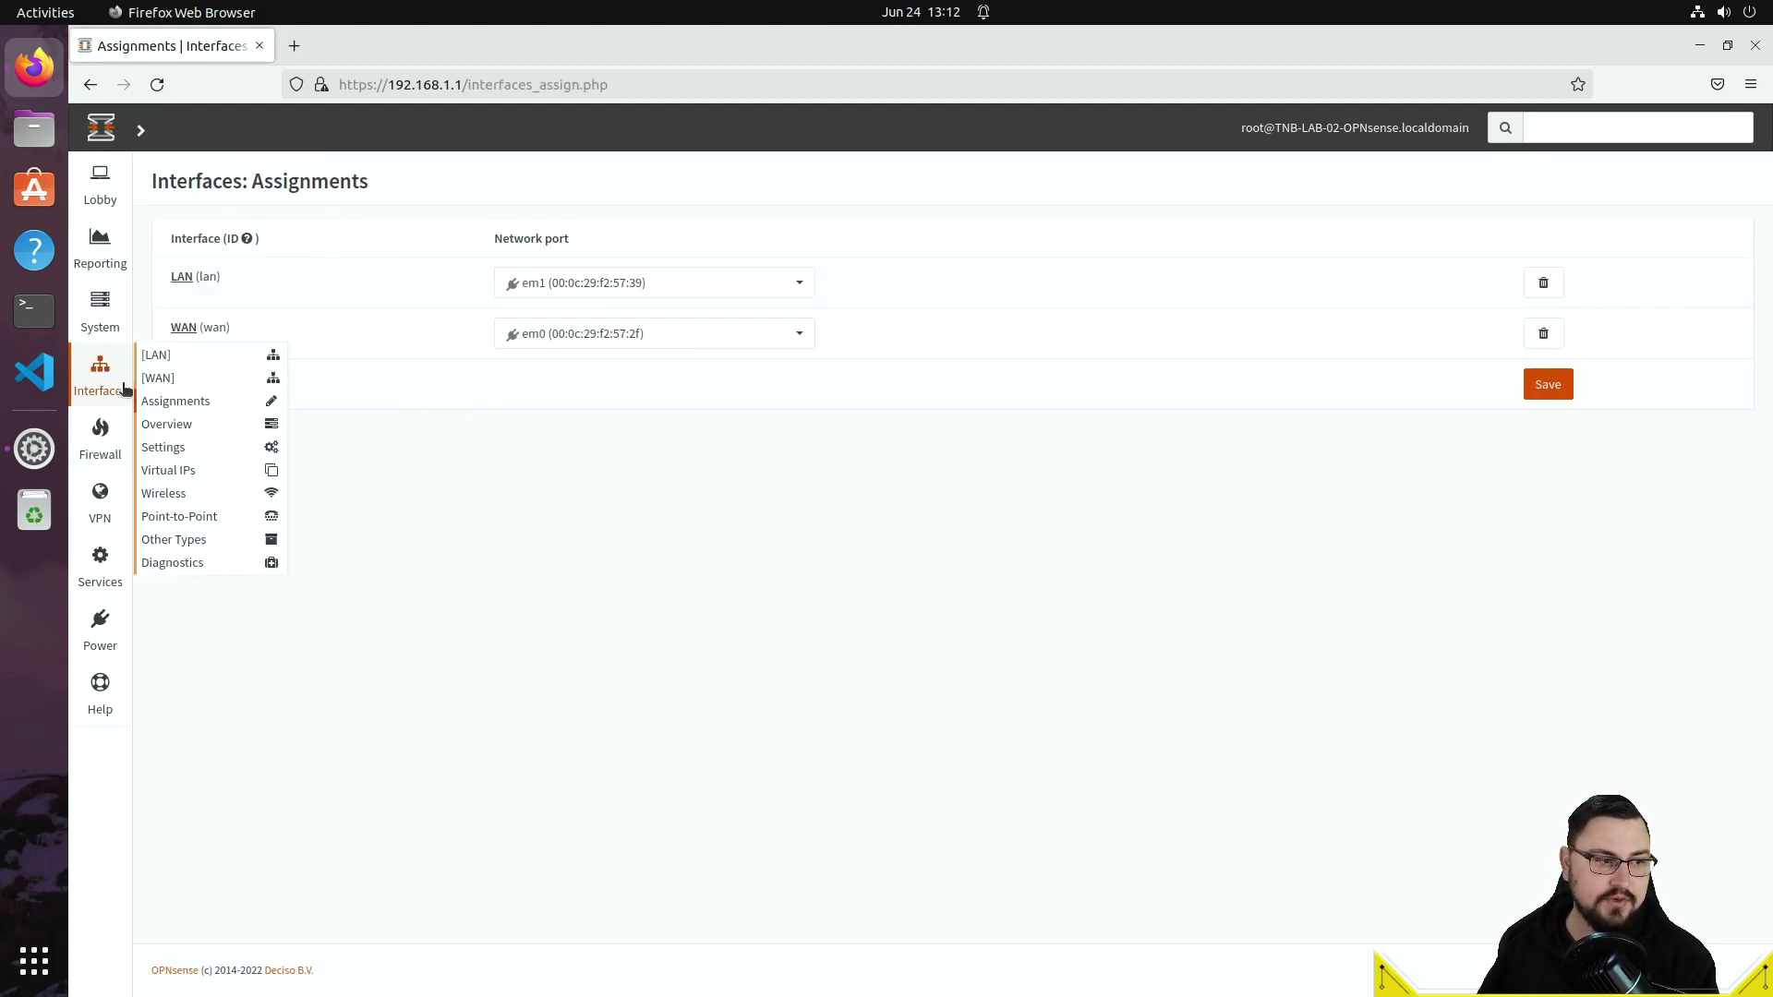
click(191, 325)
scroll(514, 425, down, 8)
scroll(518, 443, up, 8)
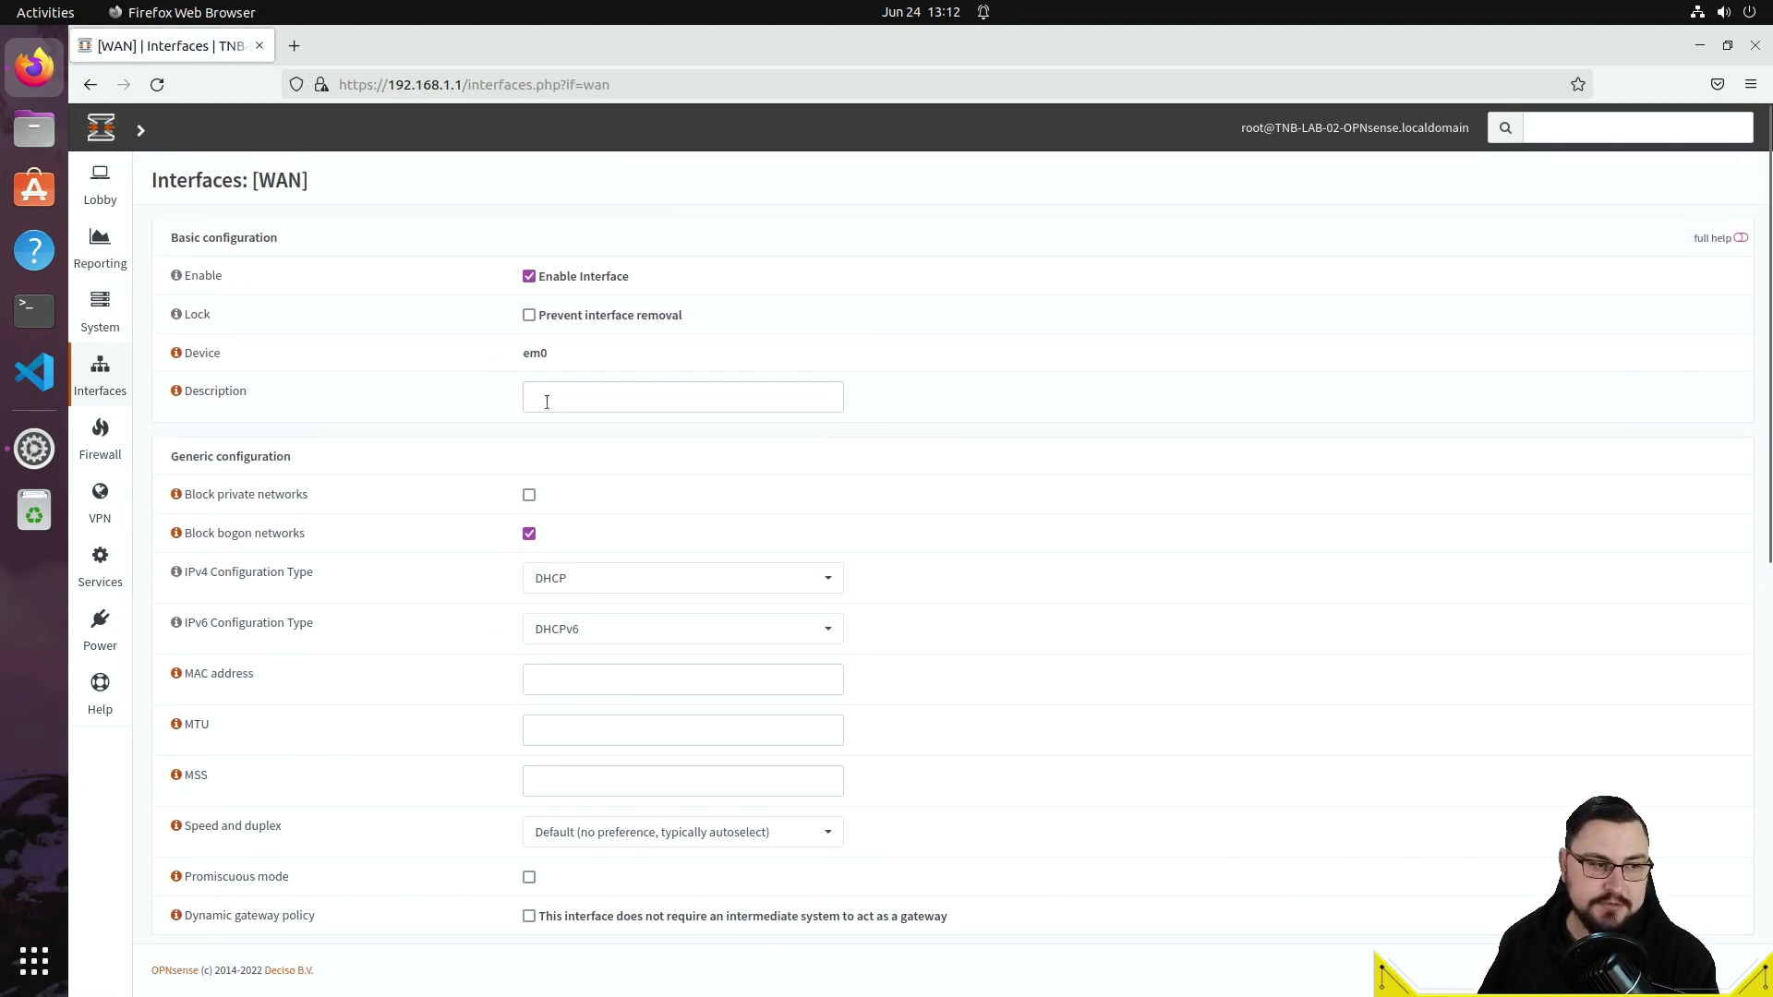
- In Interfaces > Overview, expand LAN and highlight its MTU 1500 and IPv4 192.168.1.1/24
mouse_move(121, 388)
click(188, 425)
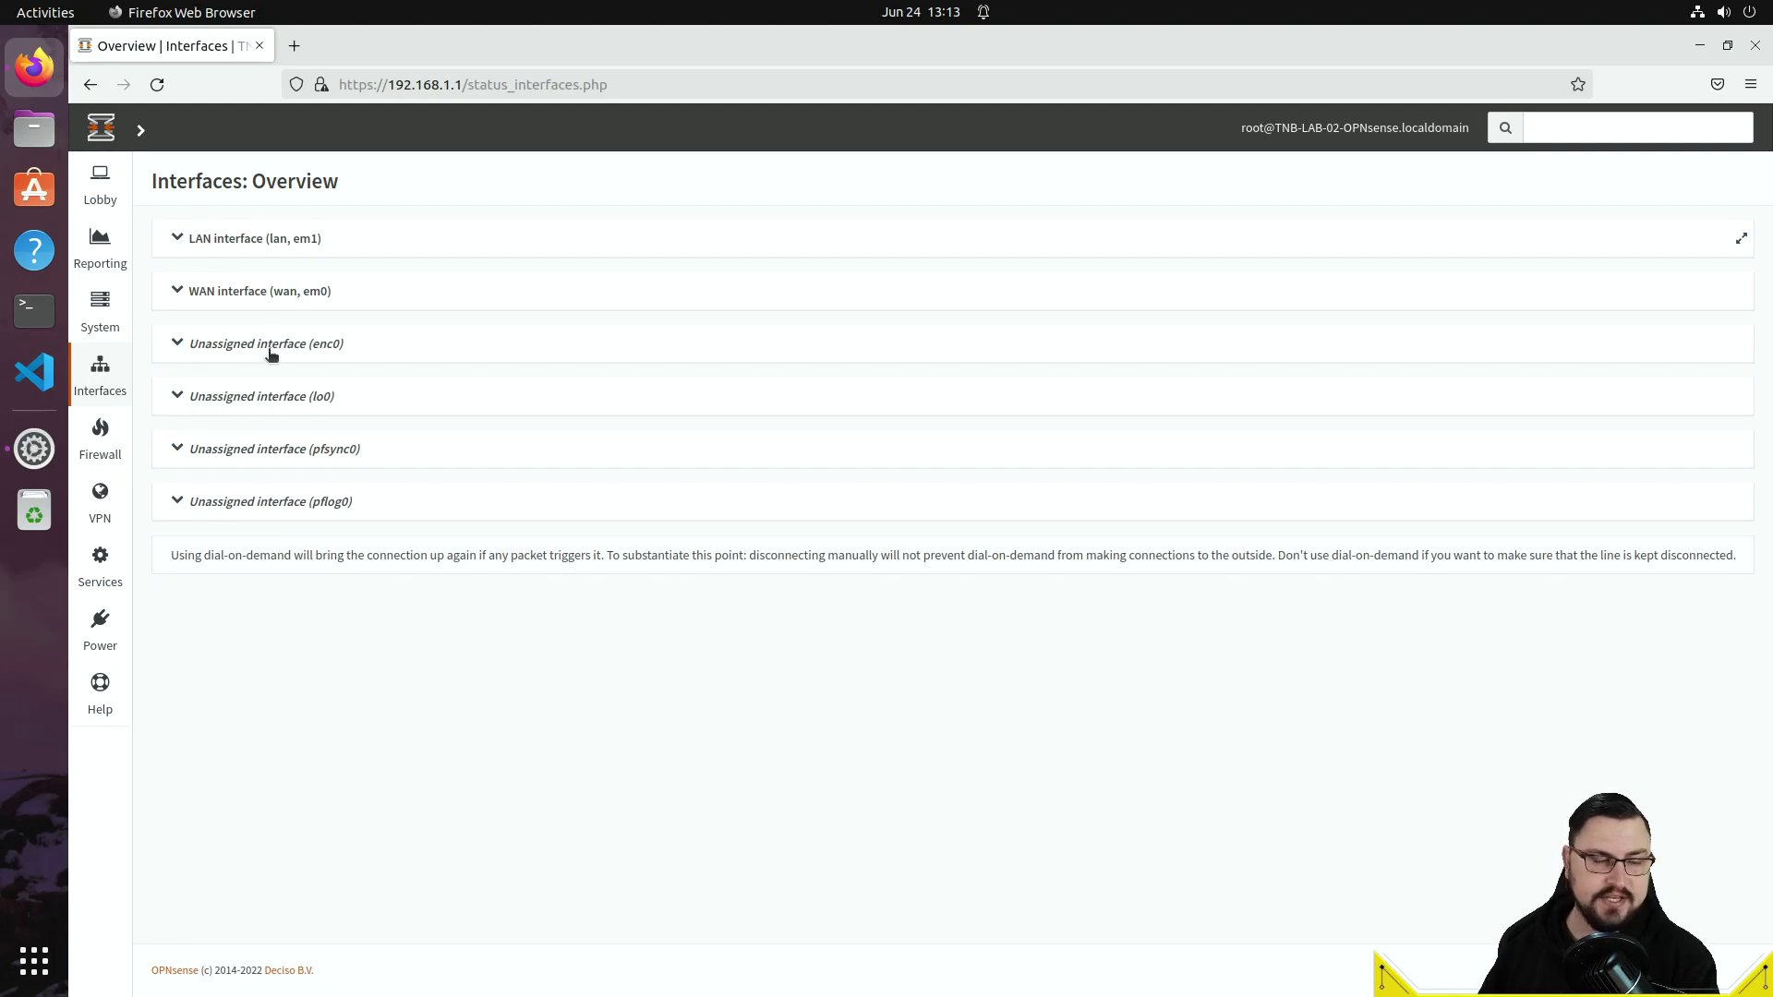
click(194, 240)
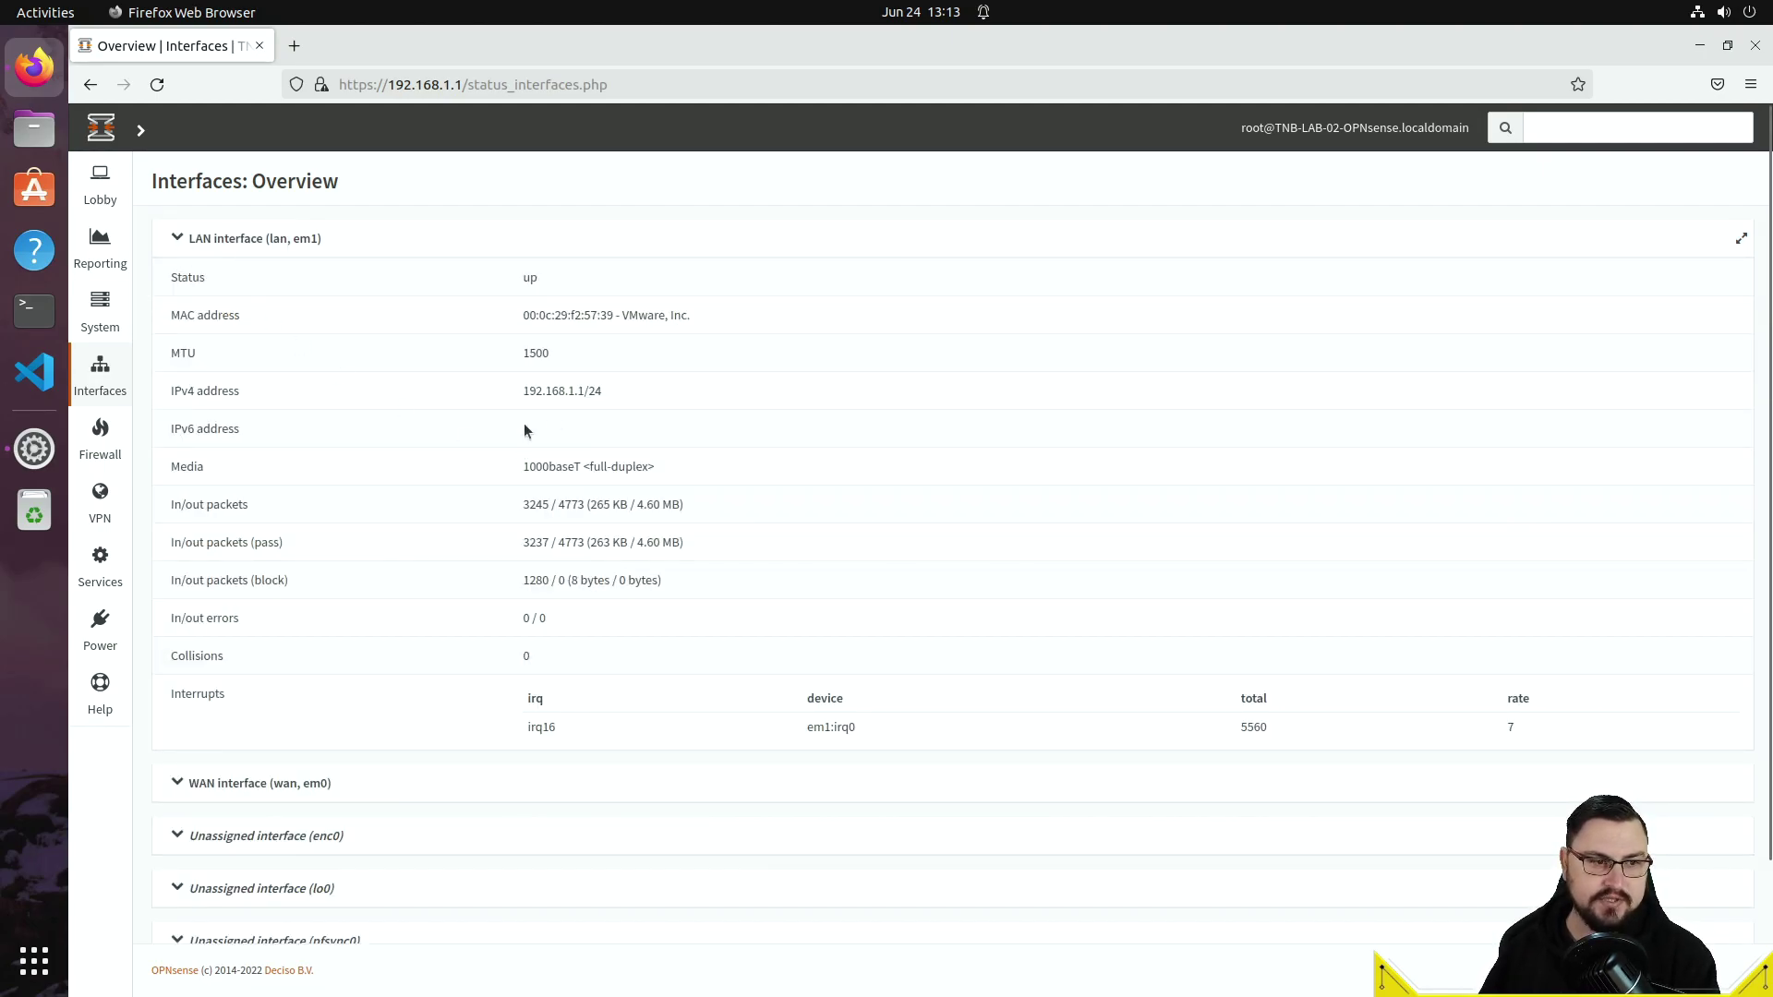
double_click(530, 355)
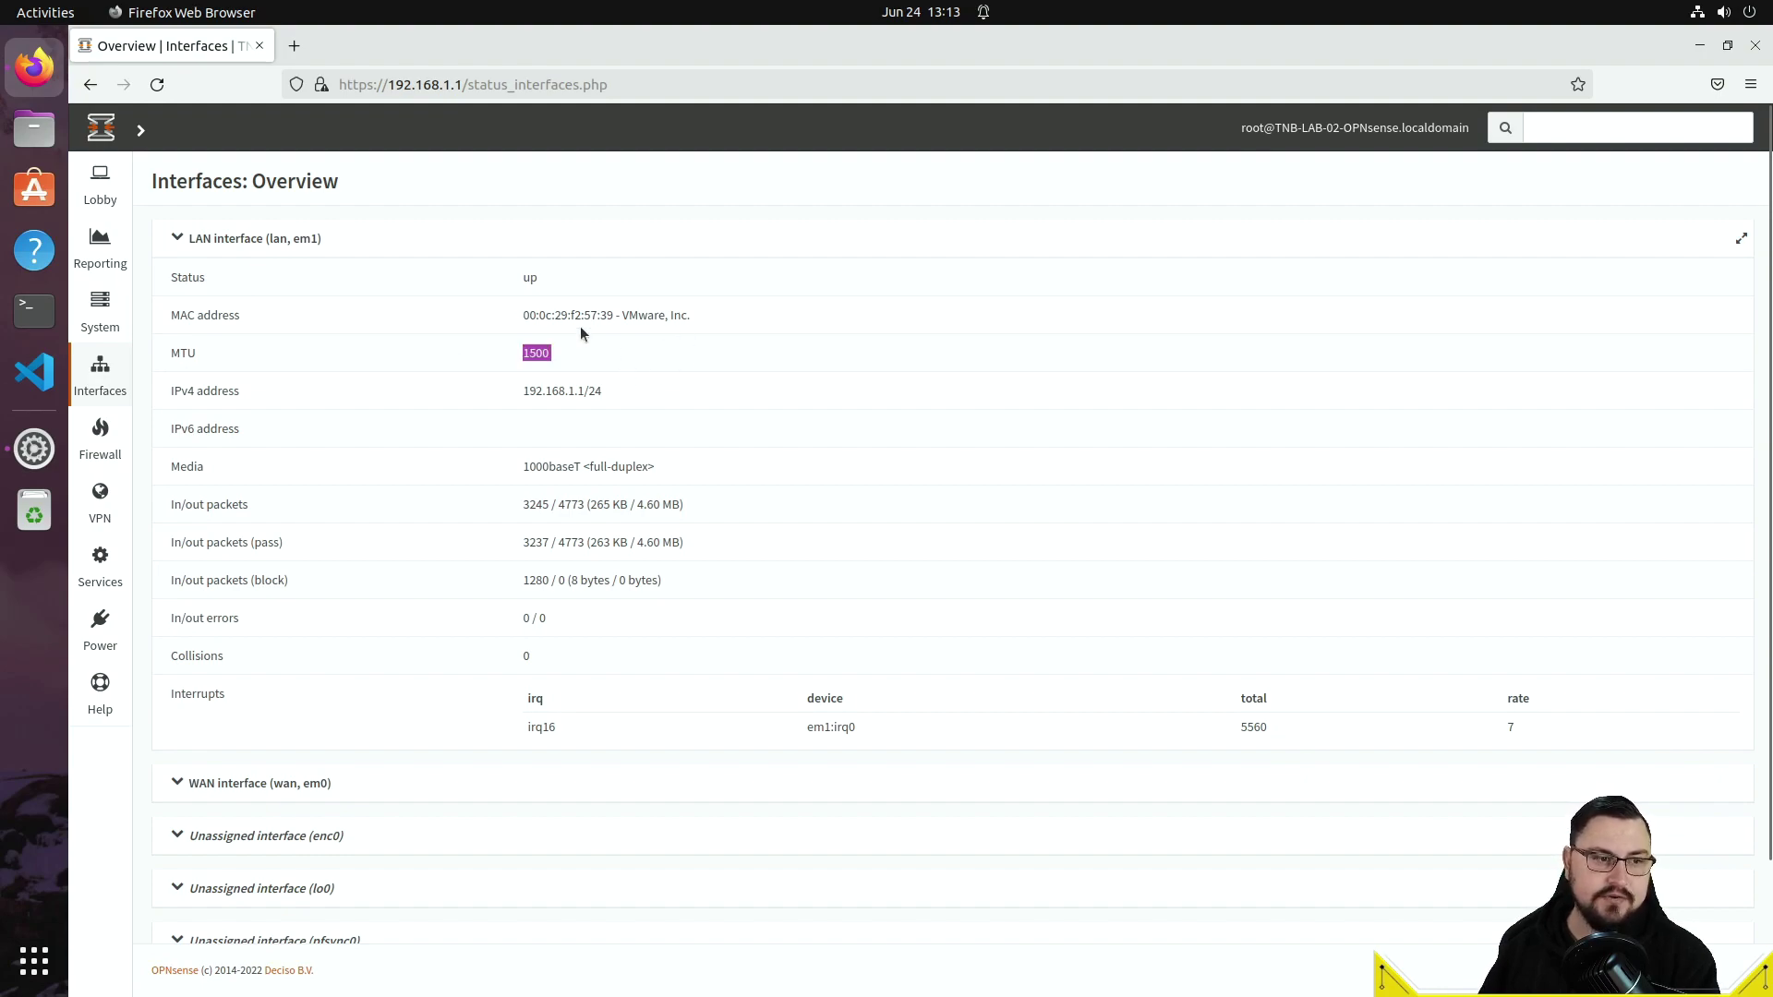
drag(608, 391, 484, 395)
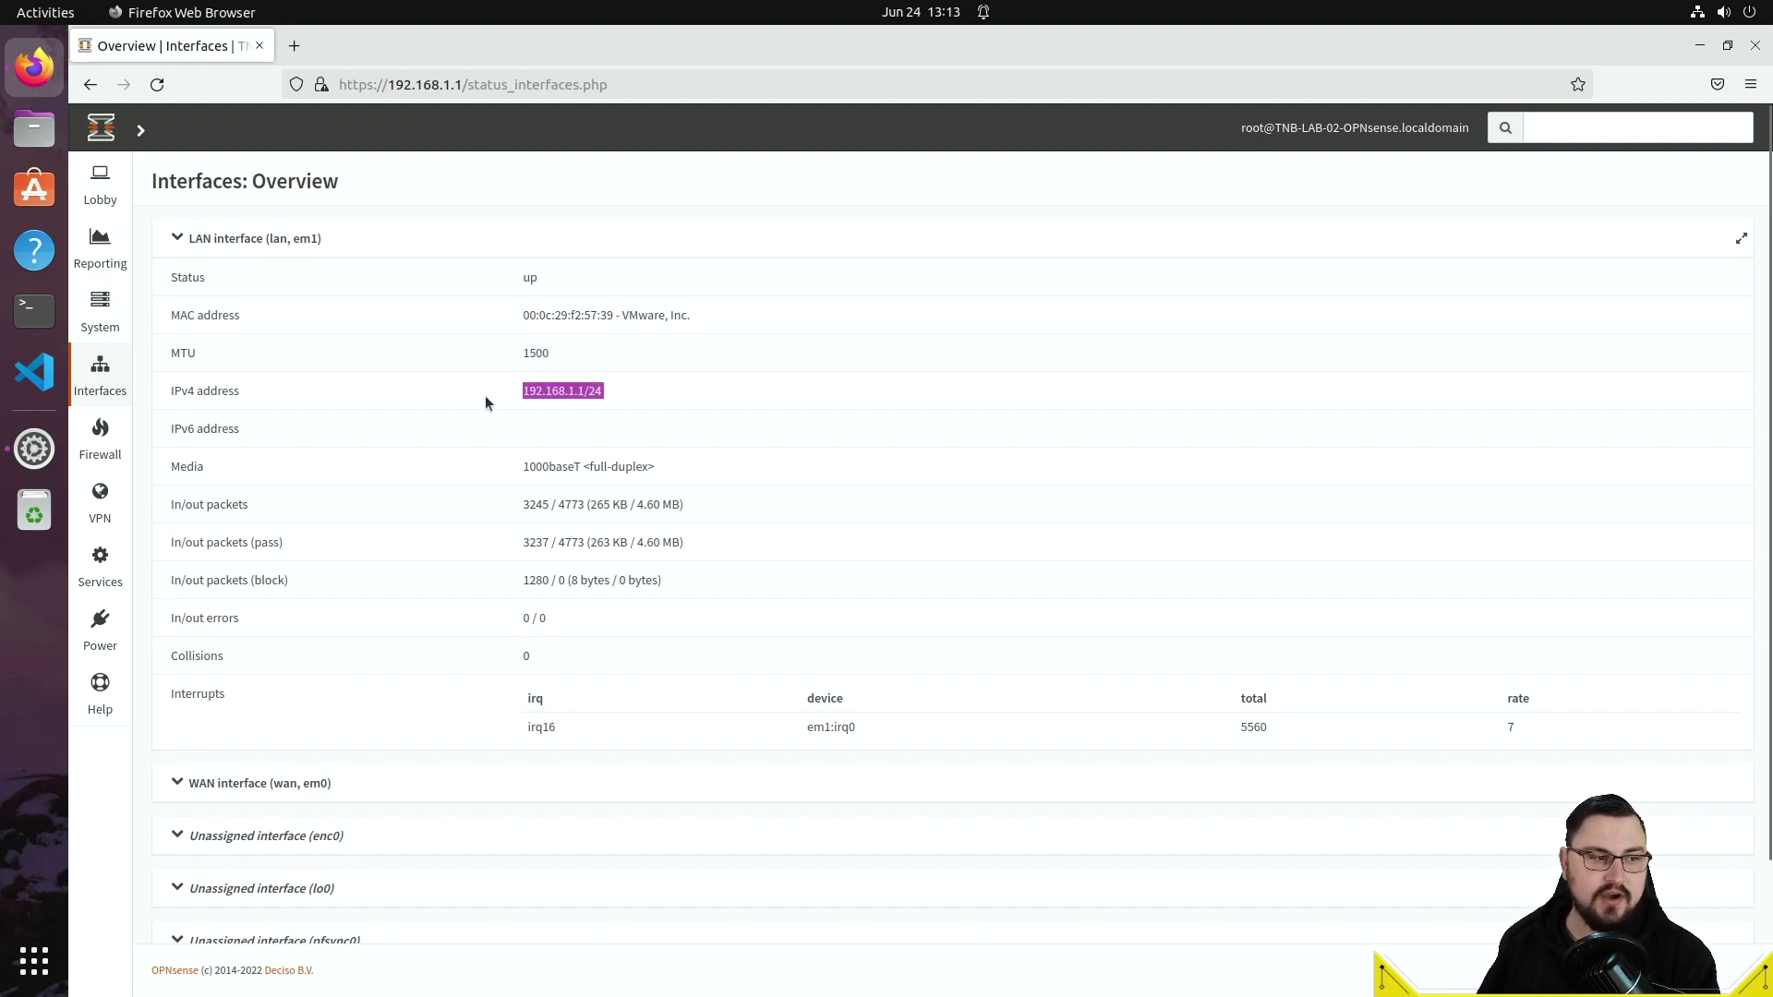
scroll(671, 394, down, 2)
scroll(528, 432, up, 2)
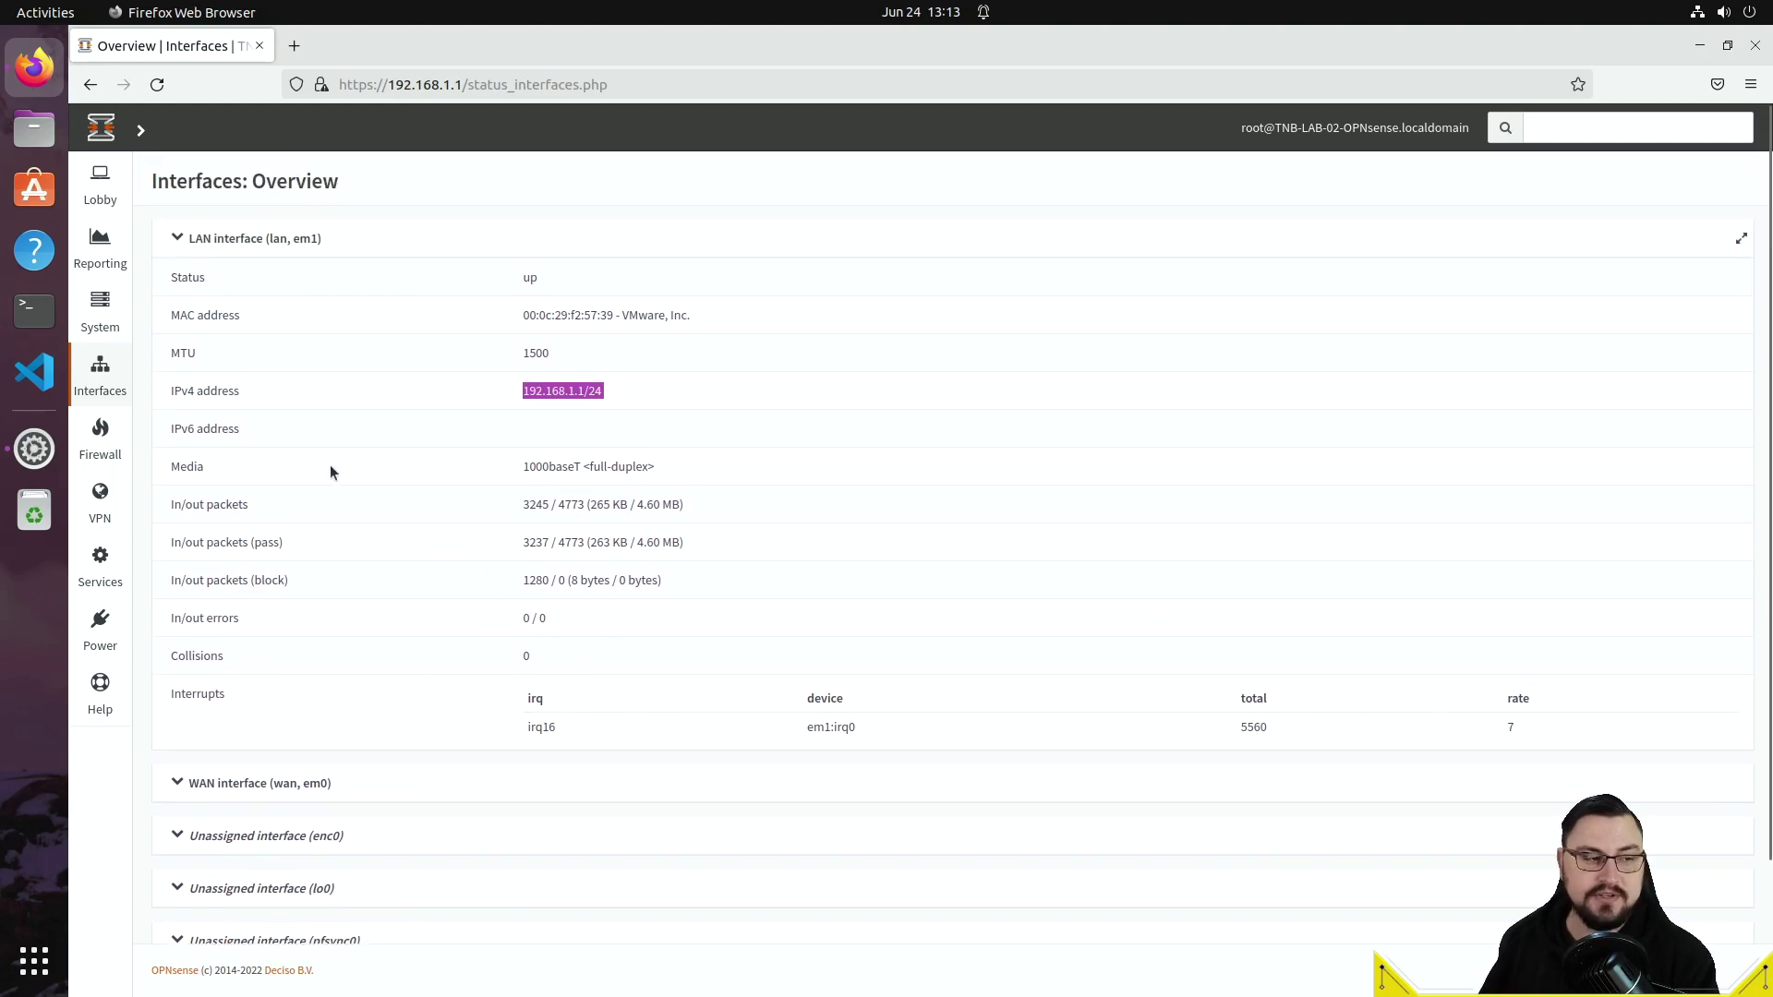
- Collapse LAN, expand the WAN interface details, then go to Interfaces: Settings
click(183, 247)
right_click(179, 328)
click(181, 294)
click(182, 292)
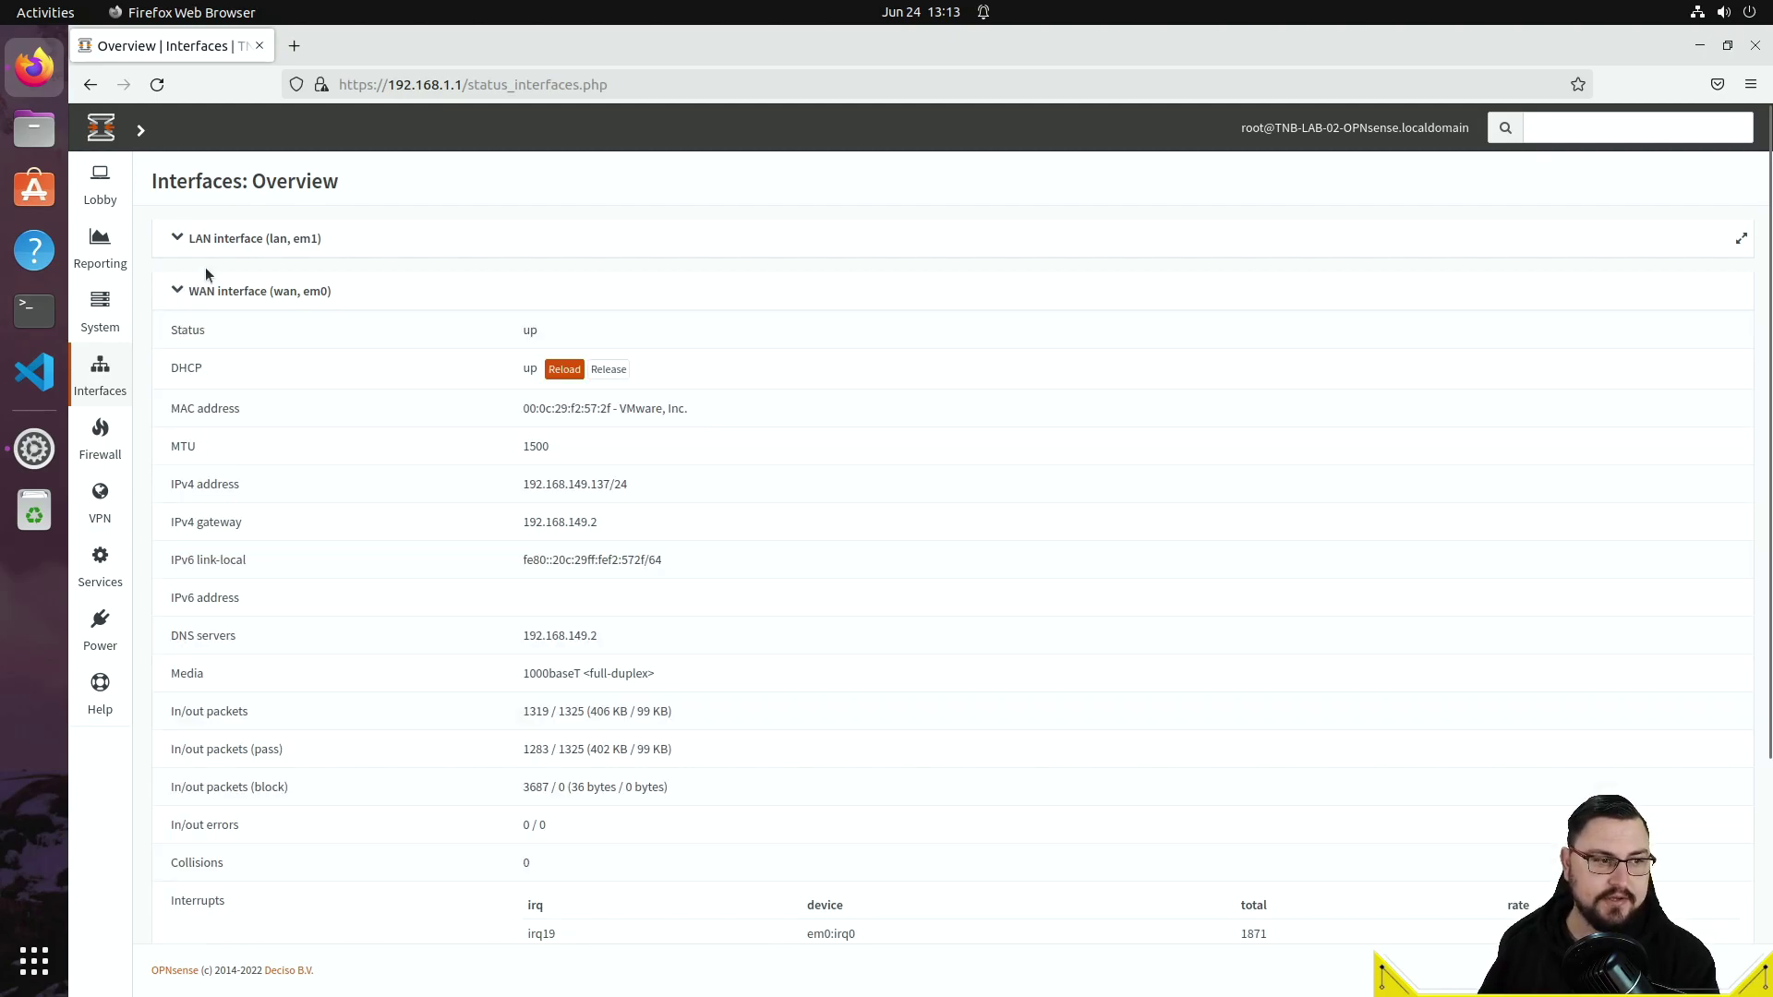
scroll(482, 285, down, 2)
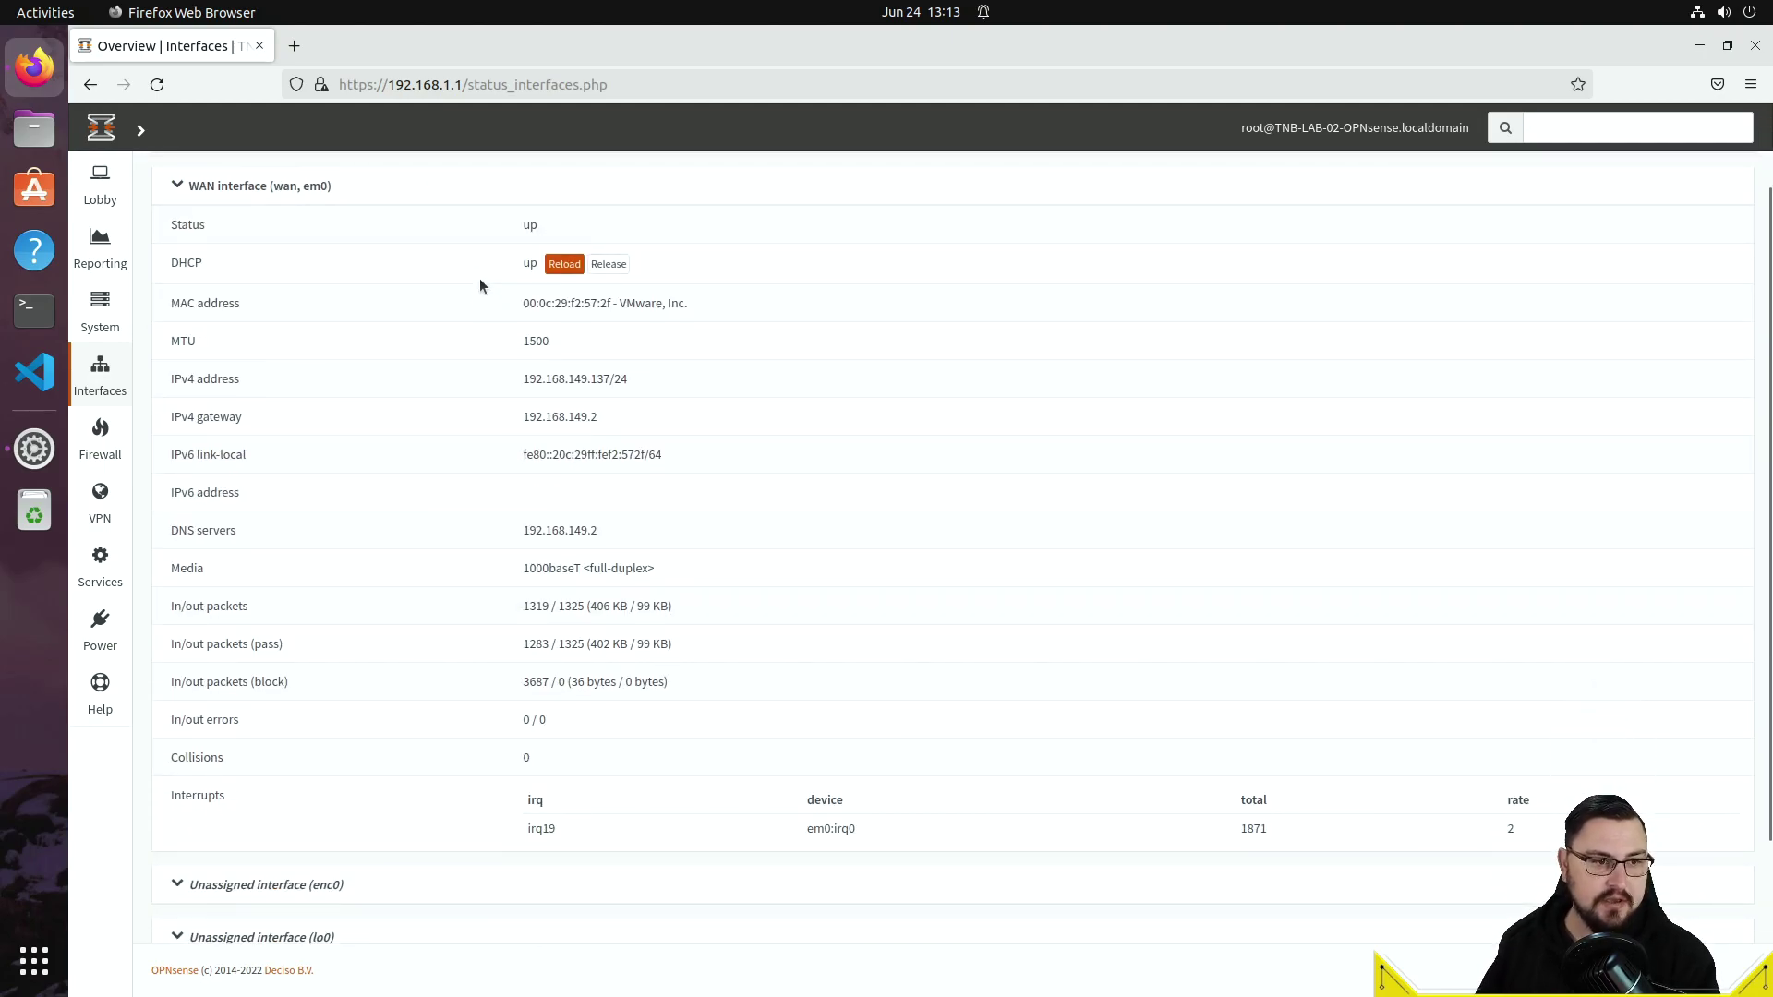
scroll(571, 210, up, 2)
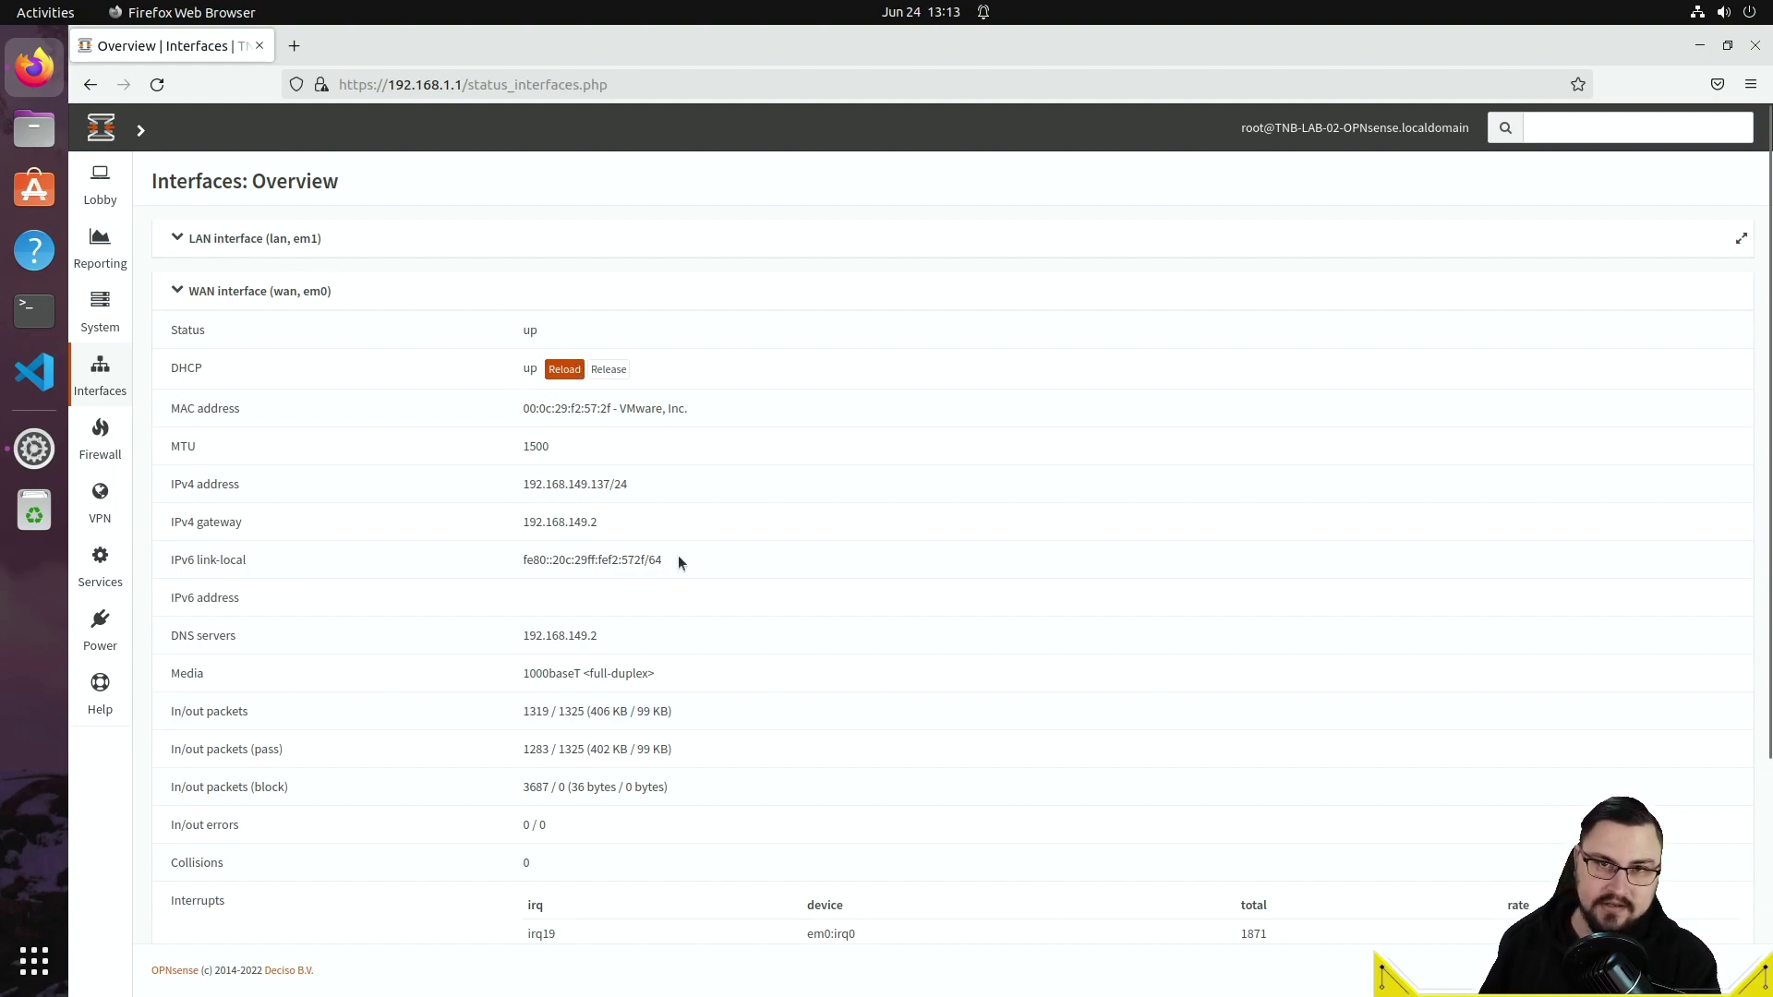
scroll(581, 449, down, 2)
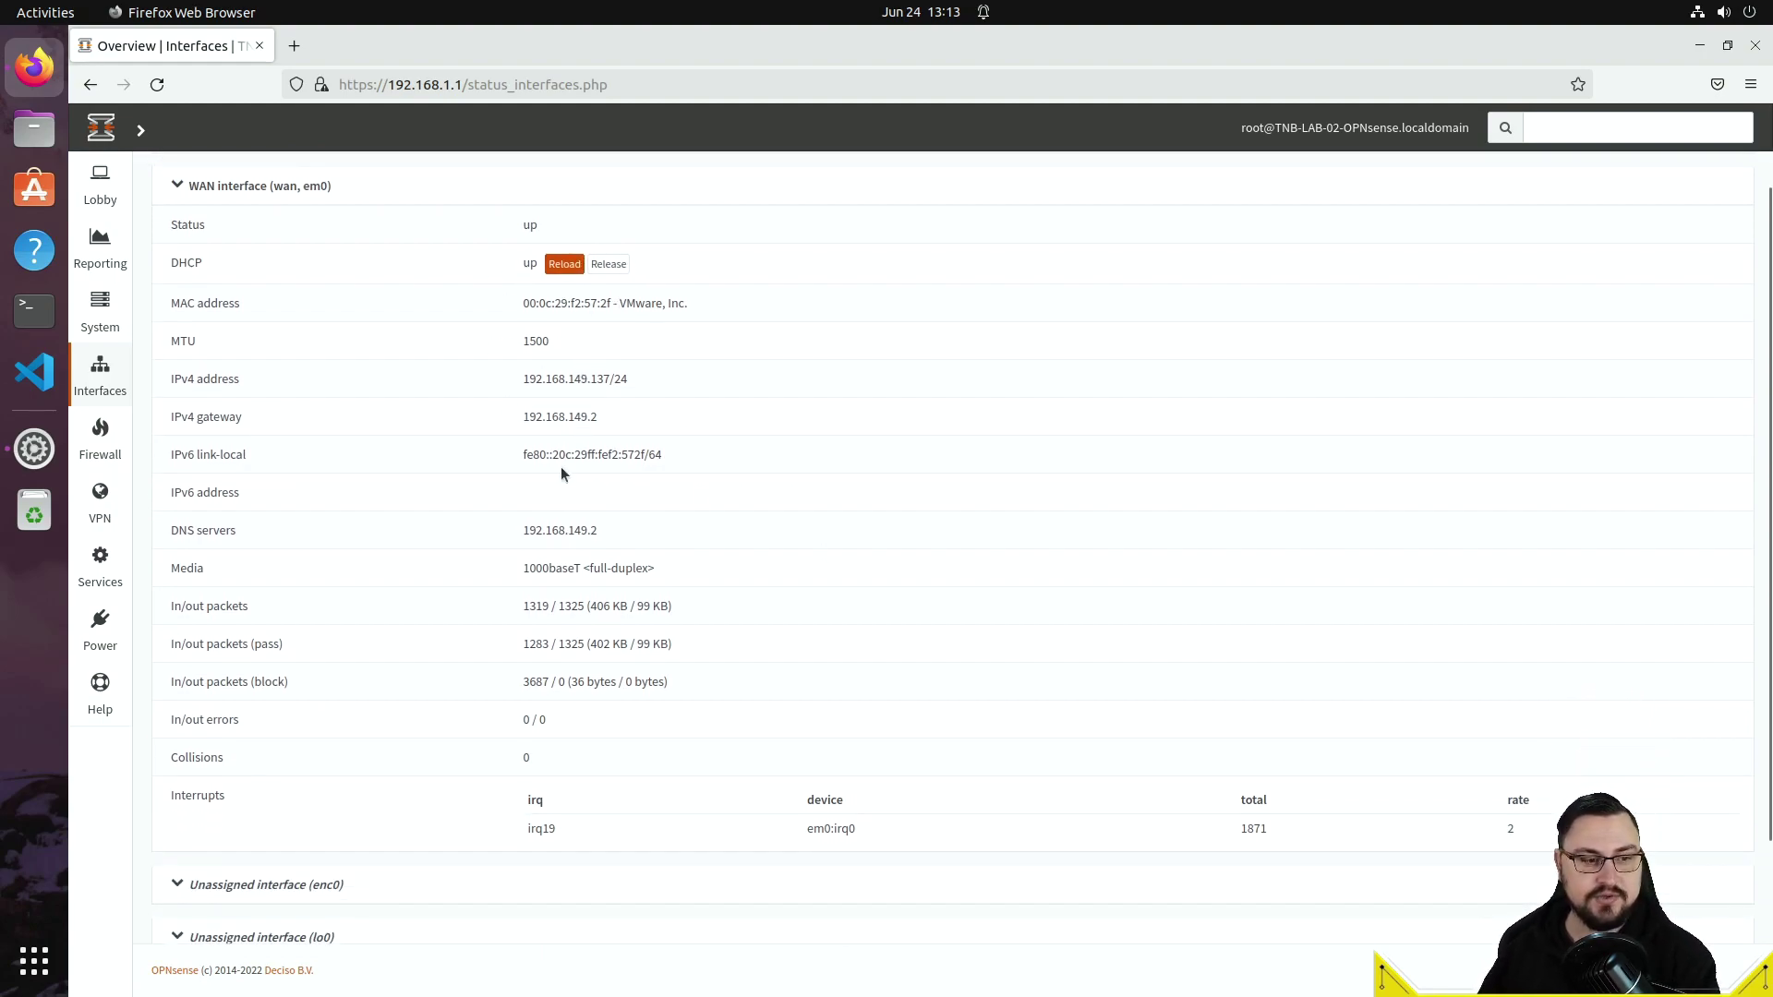
scroll(503, 449, up, 2)
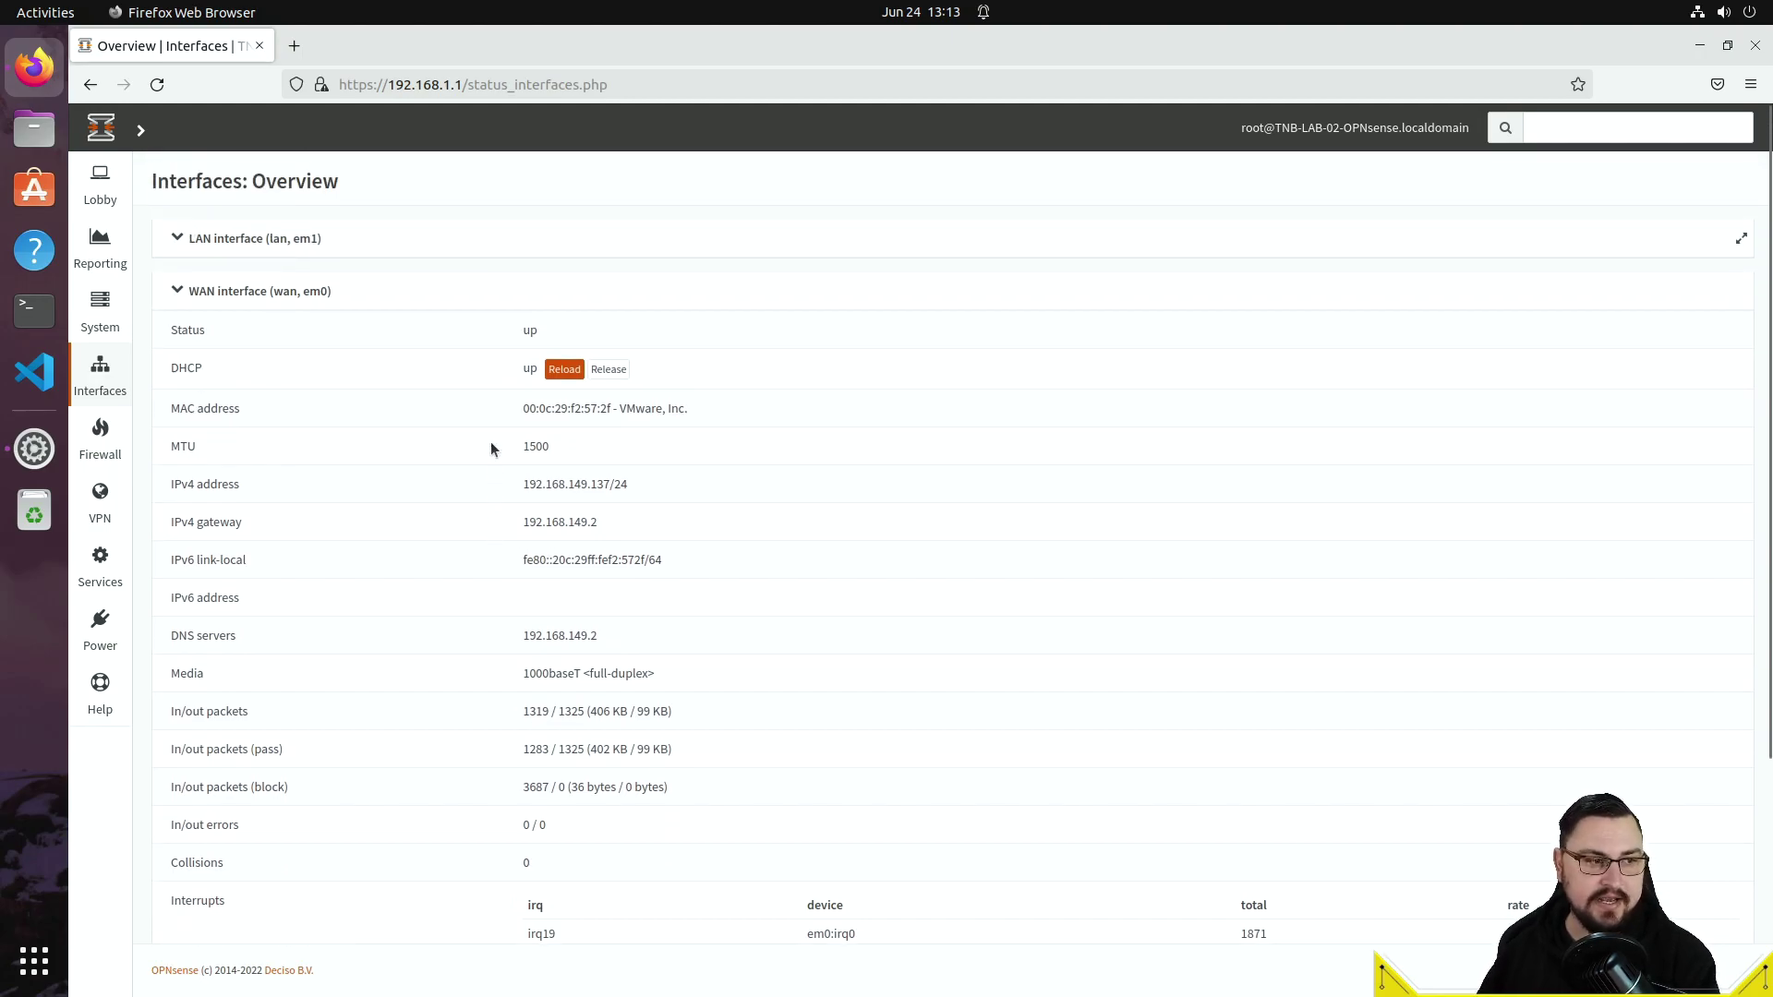
mouse_move(106, 378)
click(159, 452)
mouse_move(123, 418)
mouse_move(107, 383)
mouse_move(210, 519)
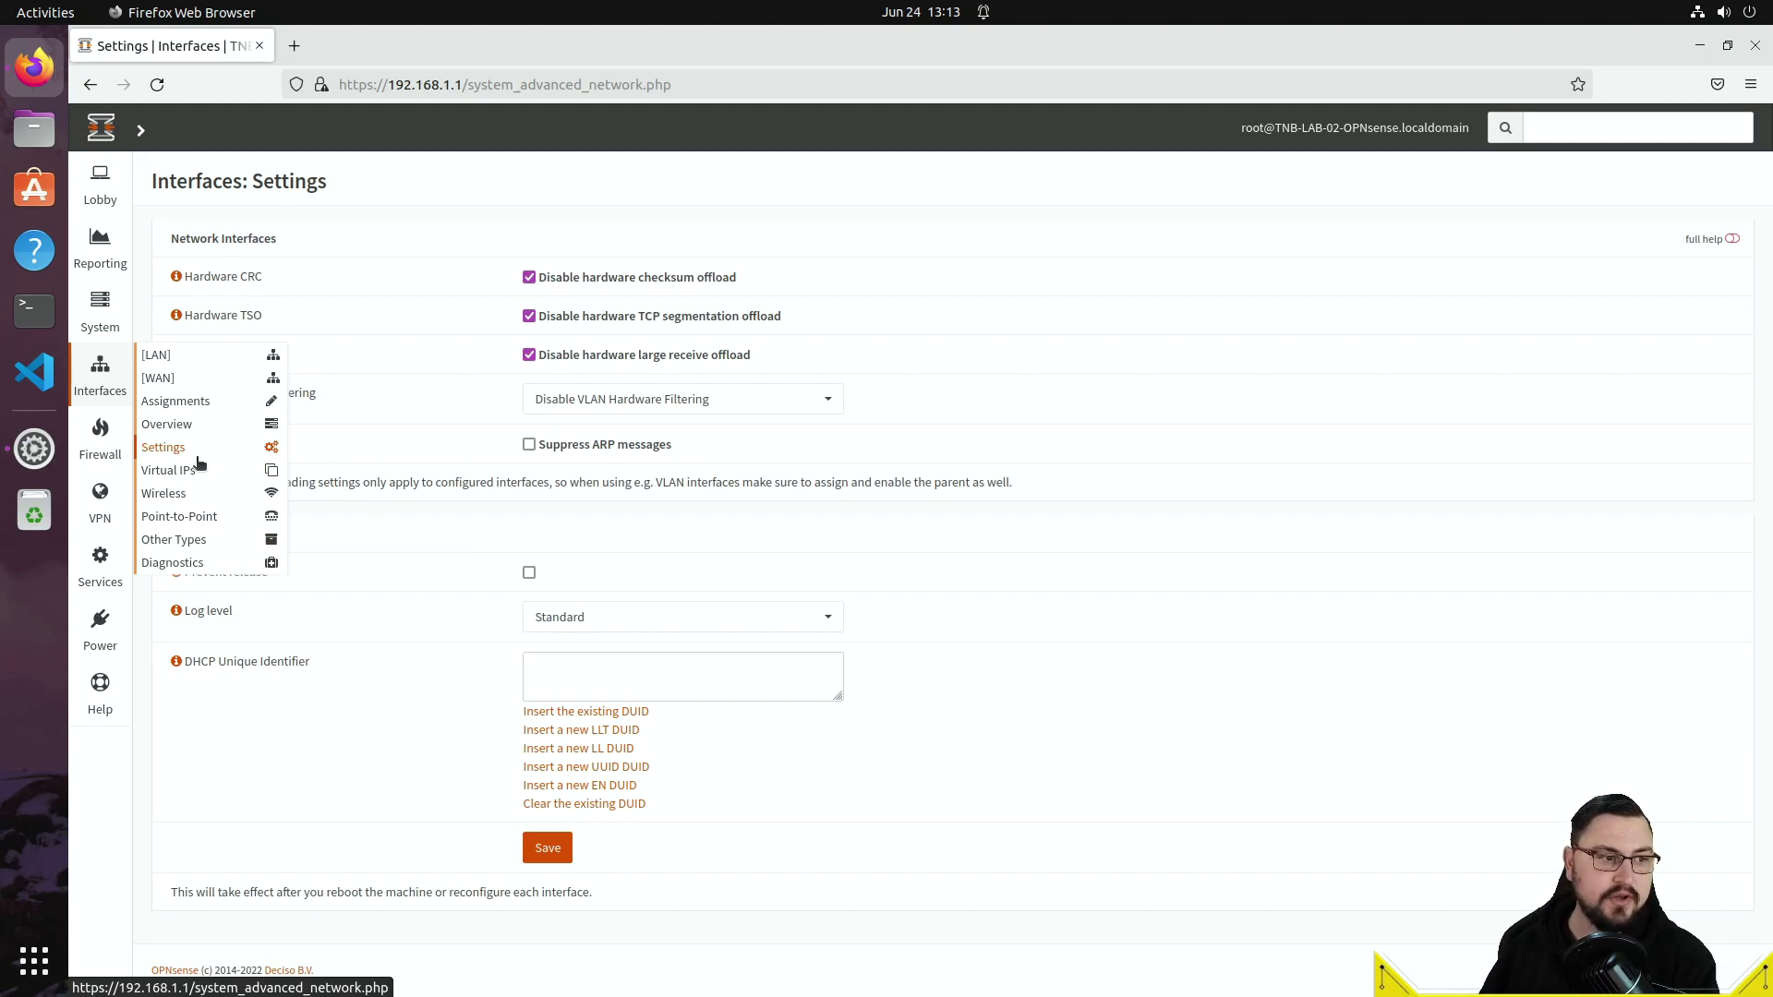
mouse_move(215, 566)
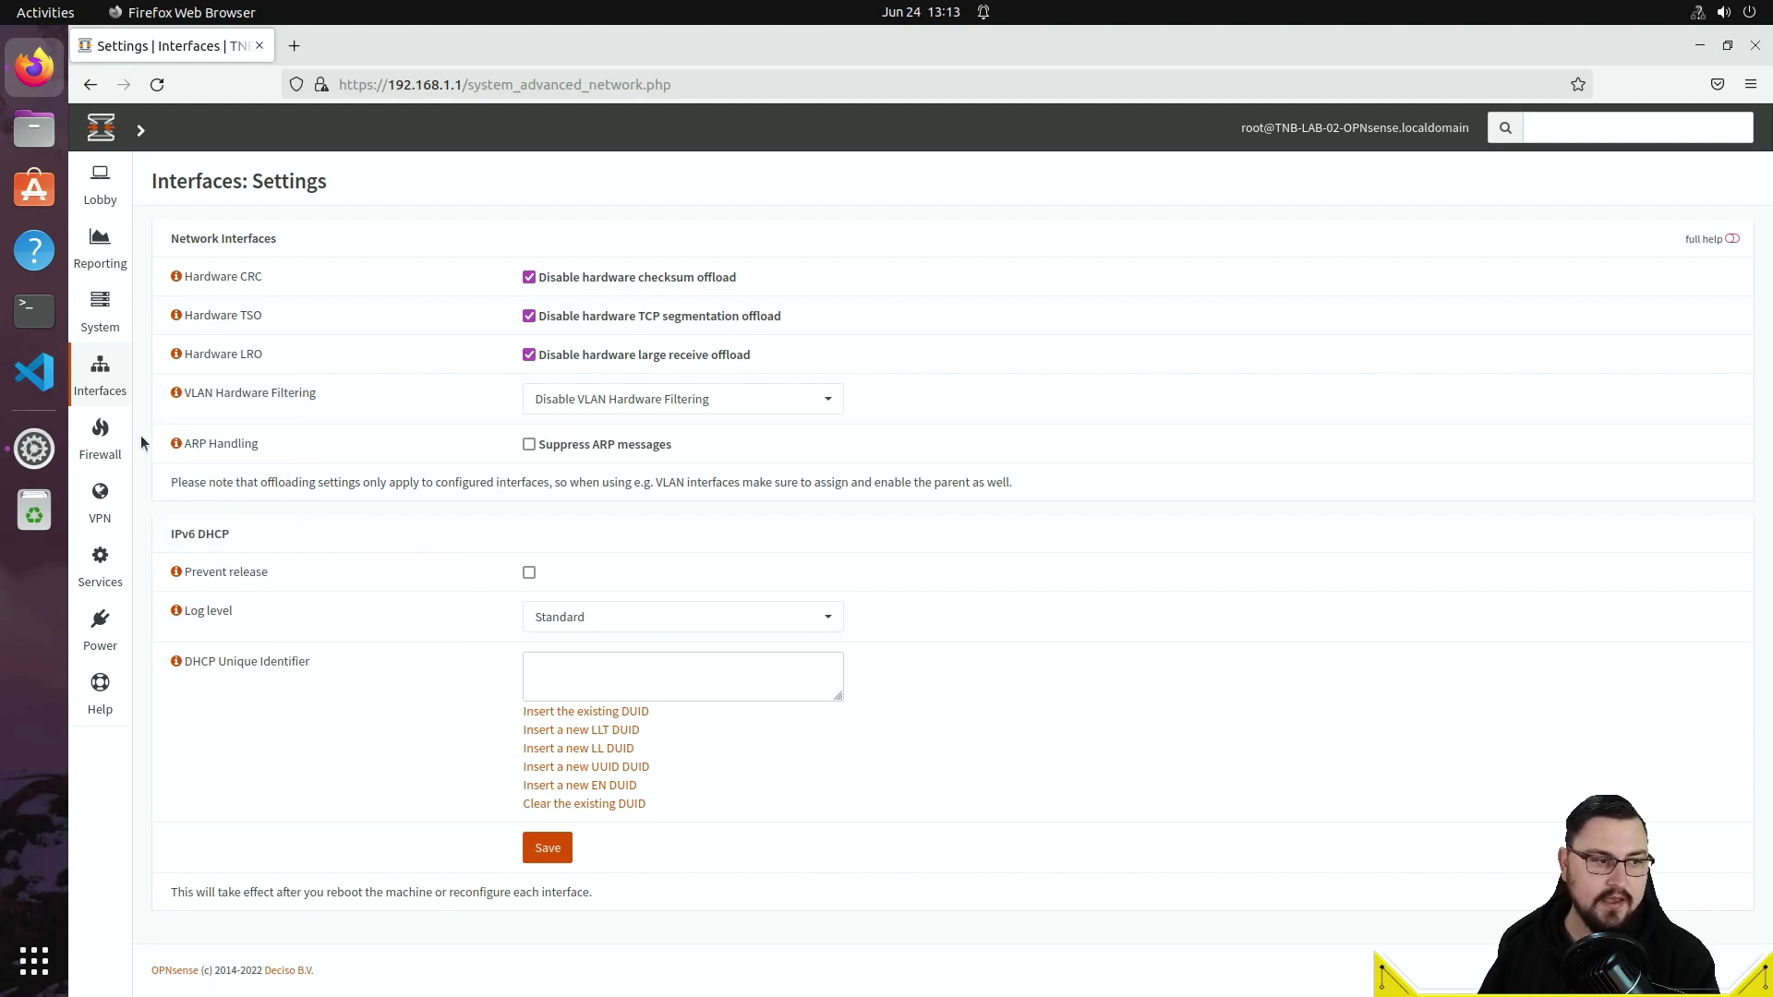
mouse_move(115, 452)
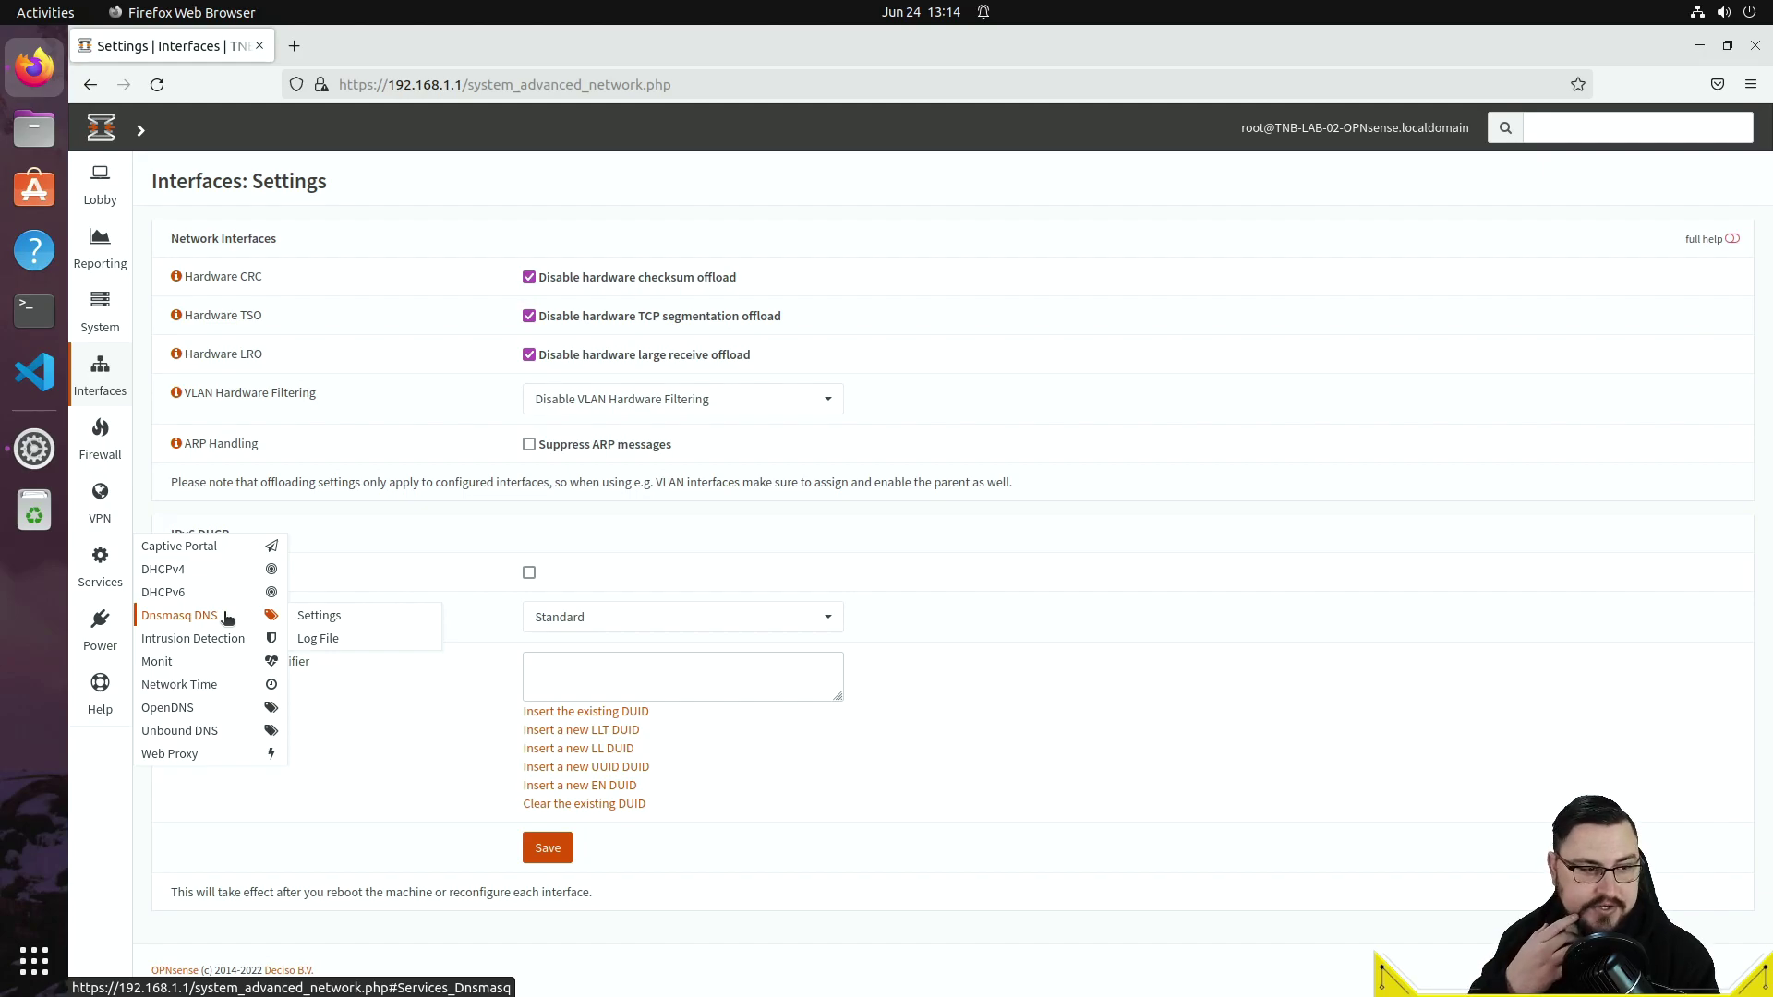
mouse_move(220, 656)
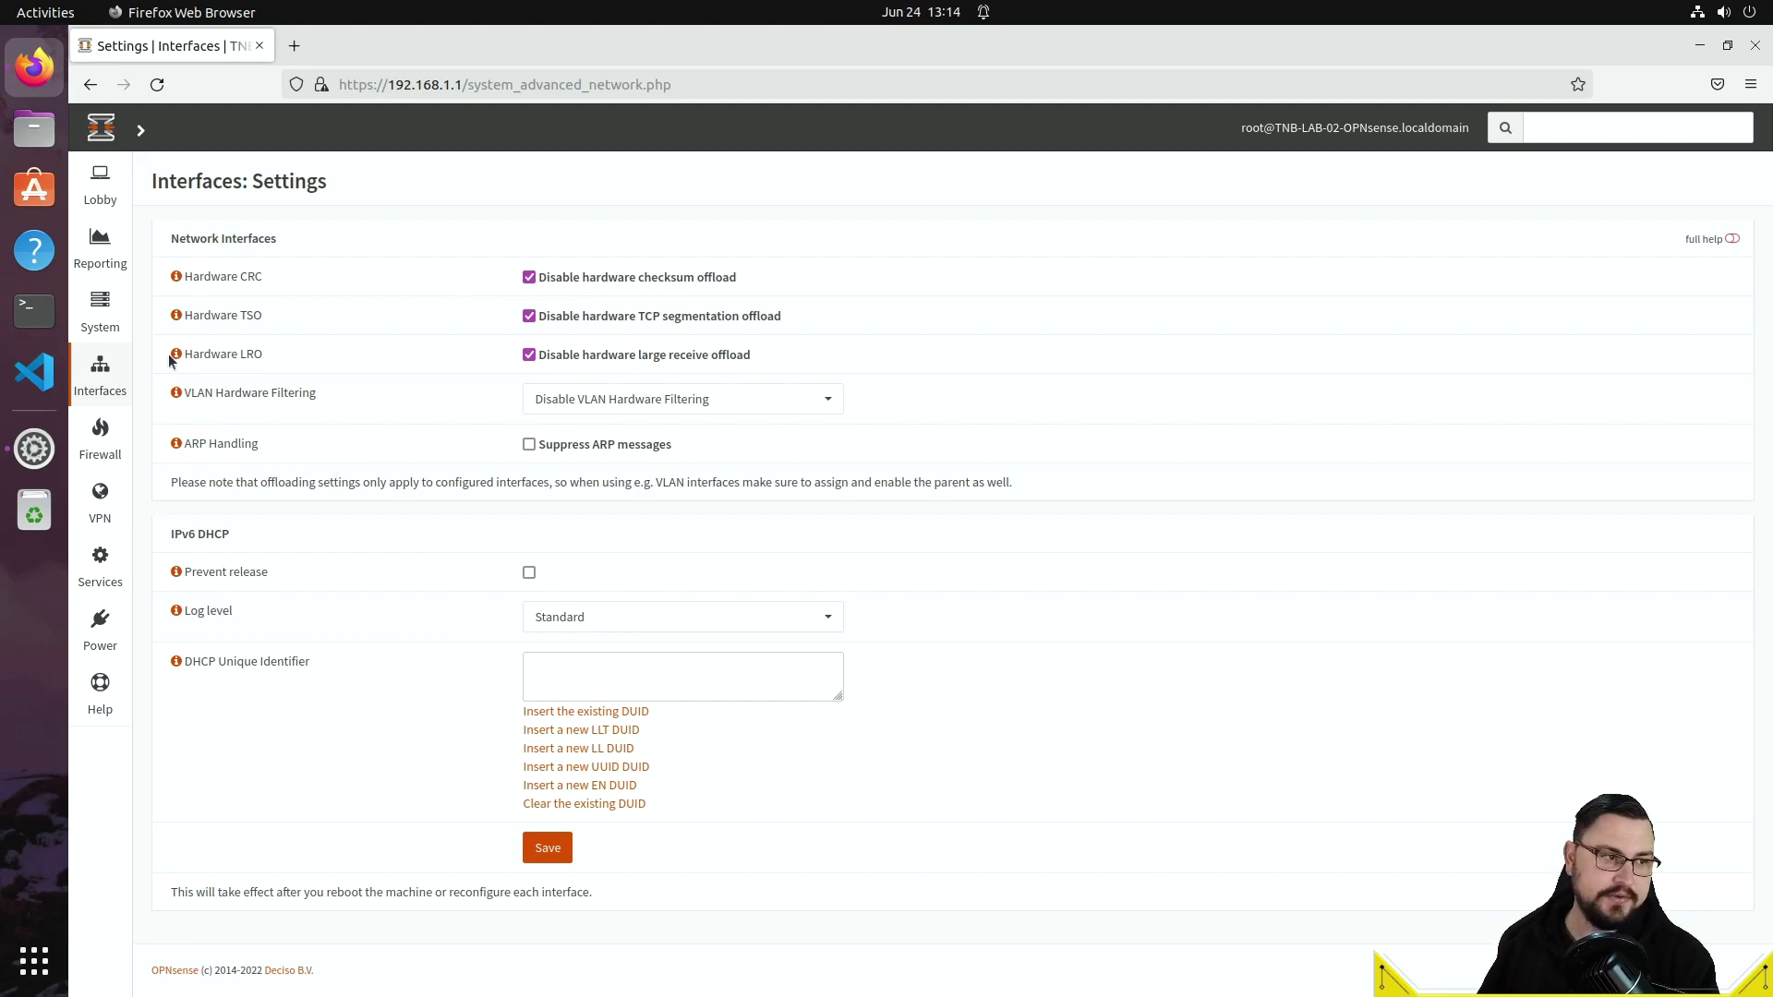
mouse_move(125, 203)
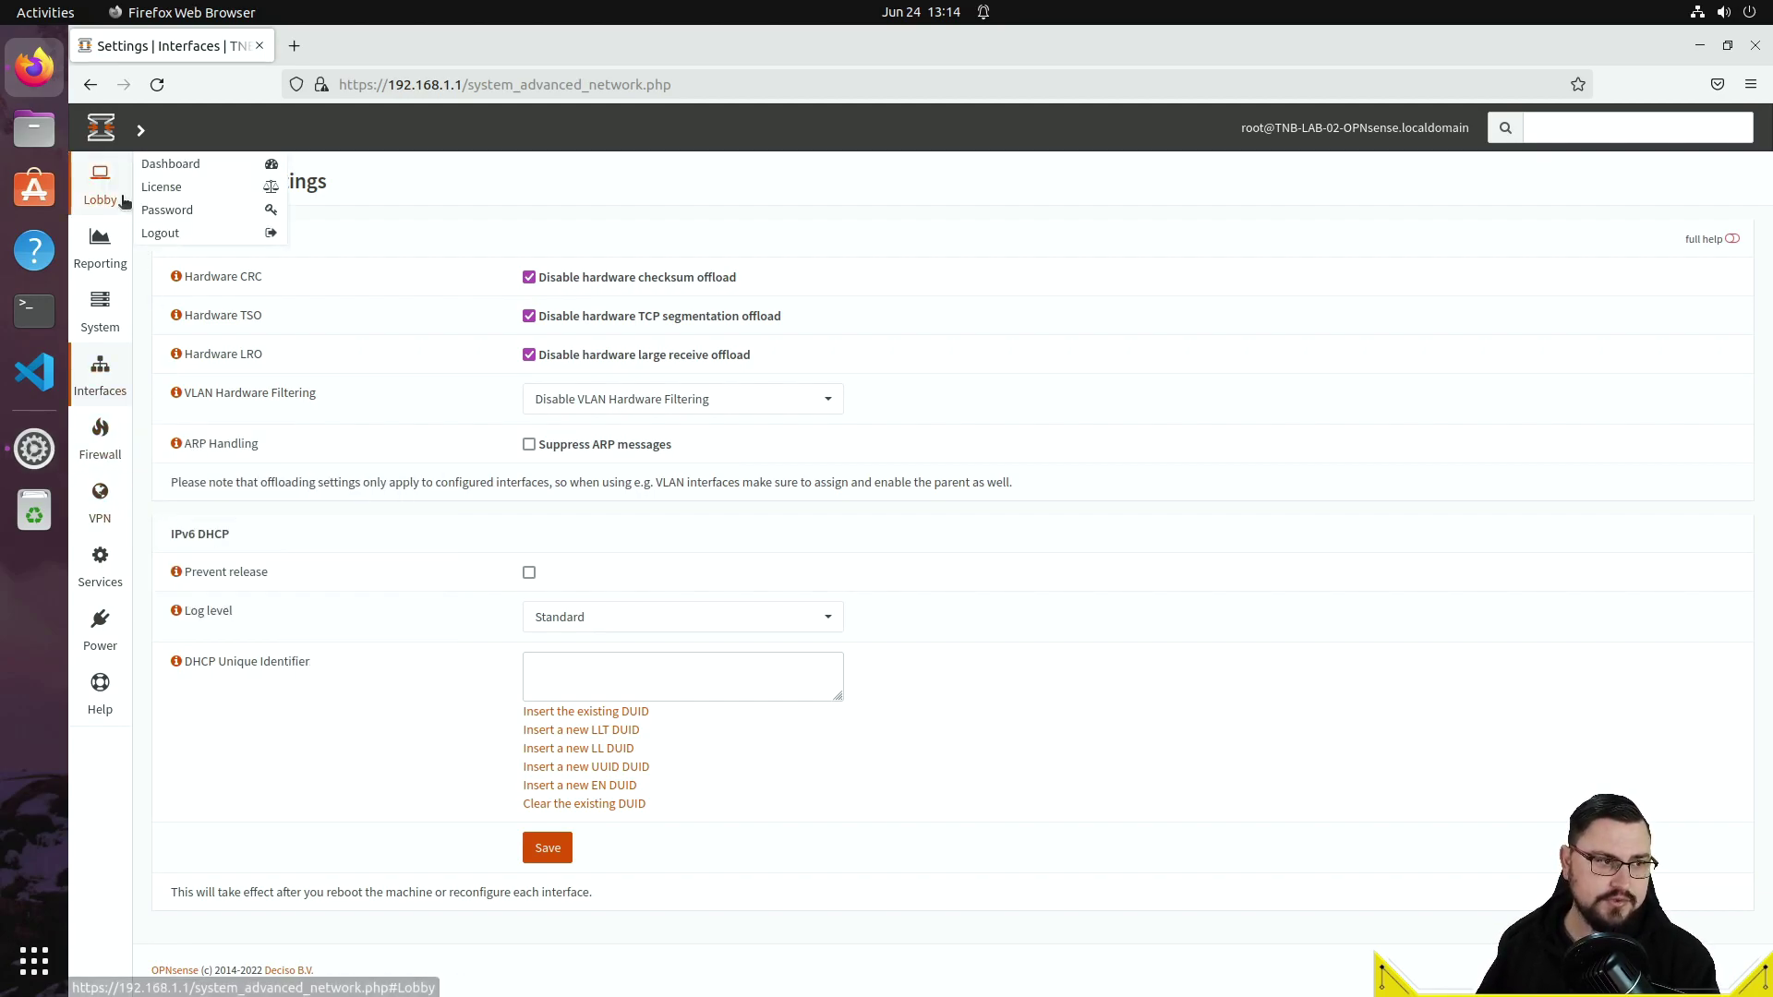
- Return to Lobby > Dashboard, expand the sidebar to show System pages, then collapse it to icons
click(166, 164)
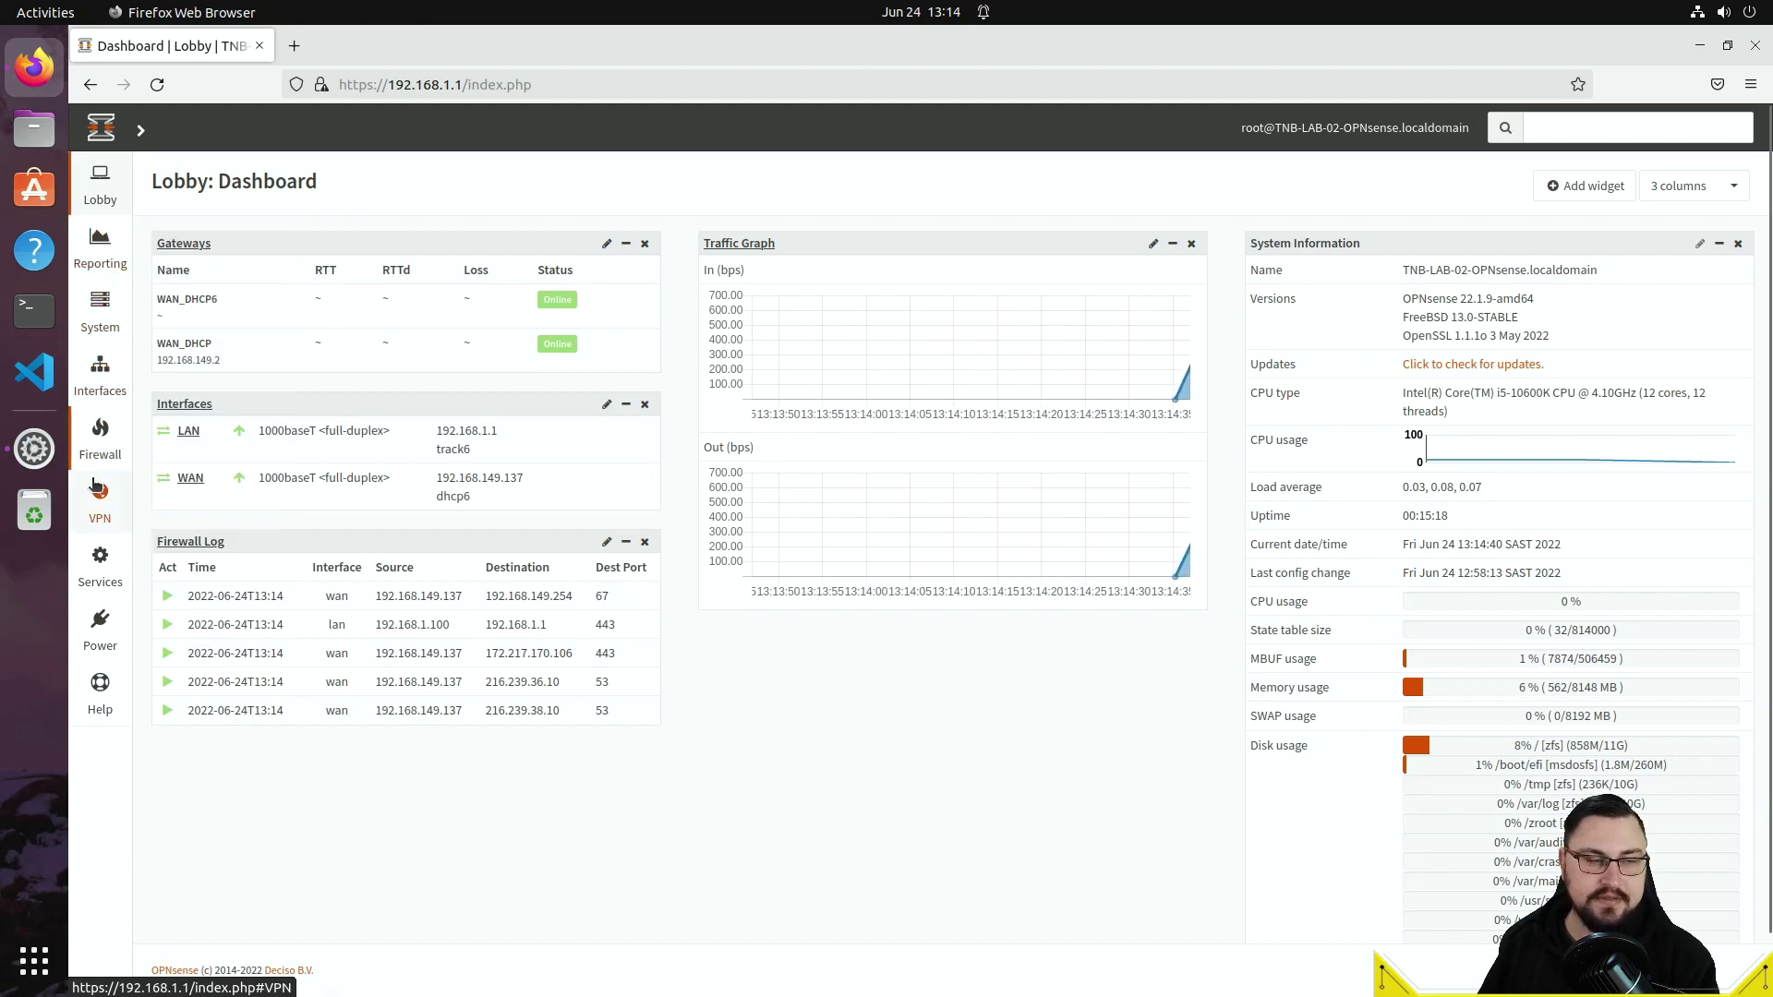
mouse_move(103, 335)
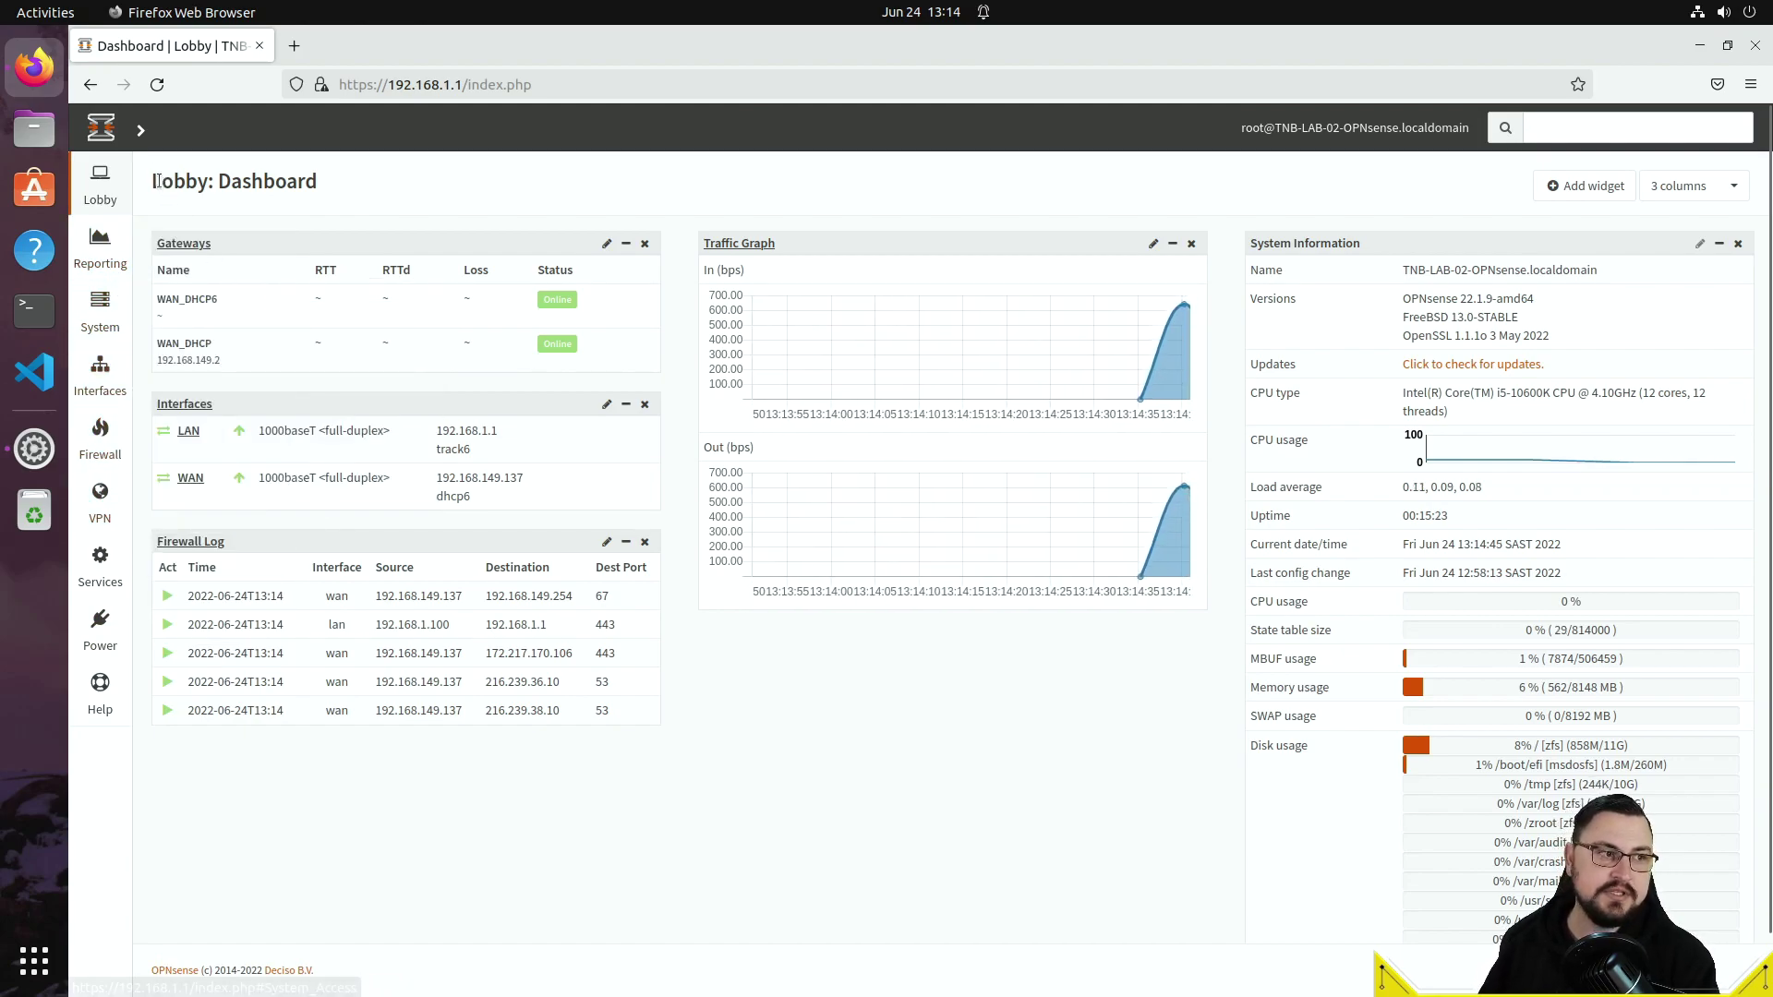
click(140, 130)
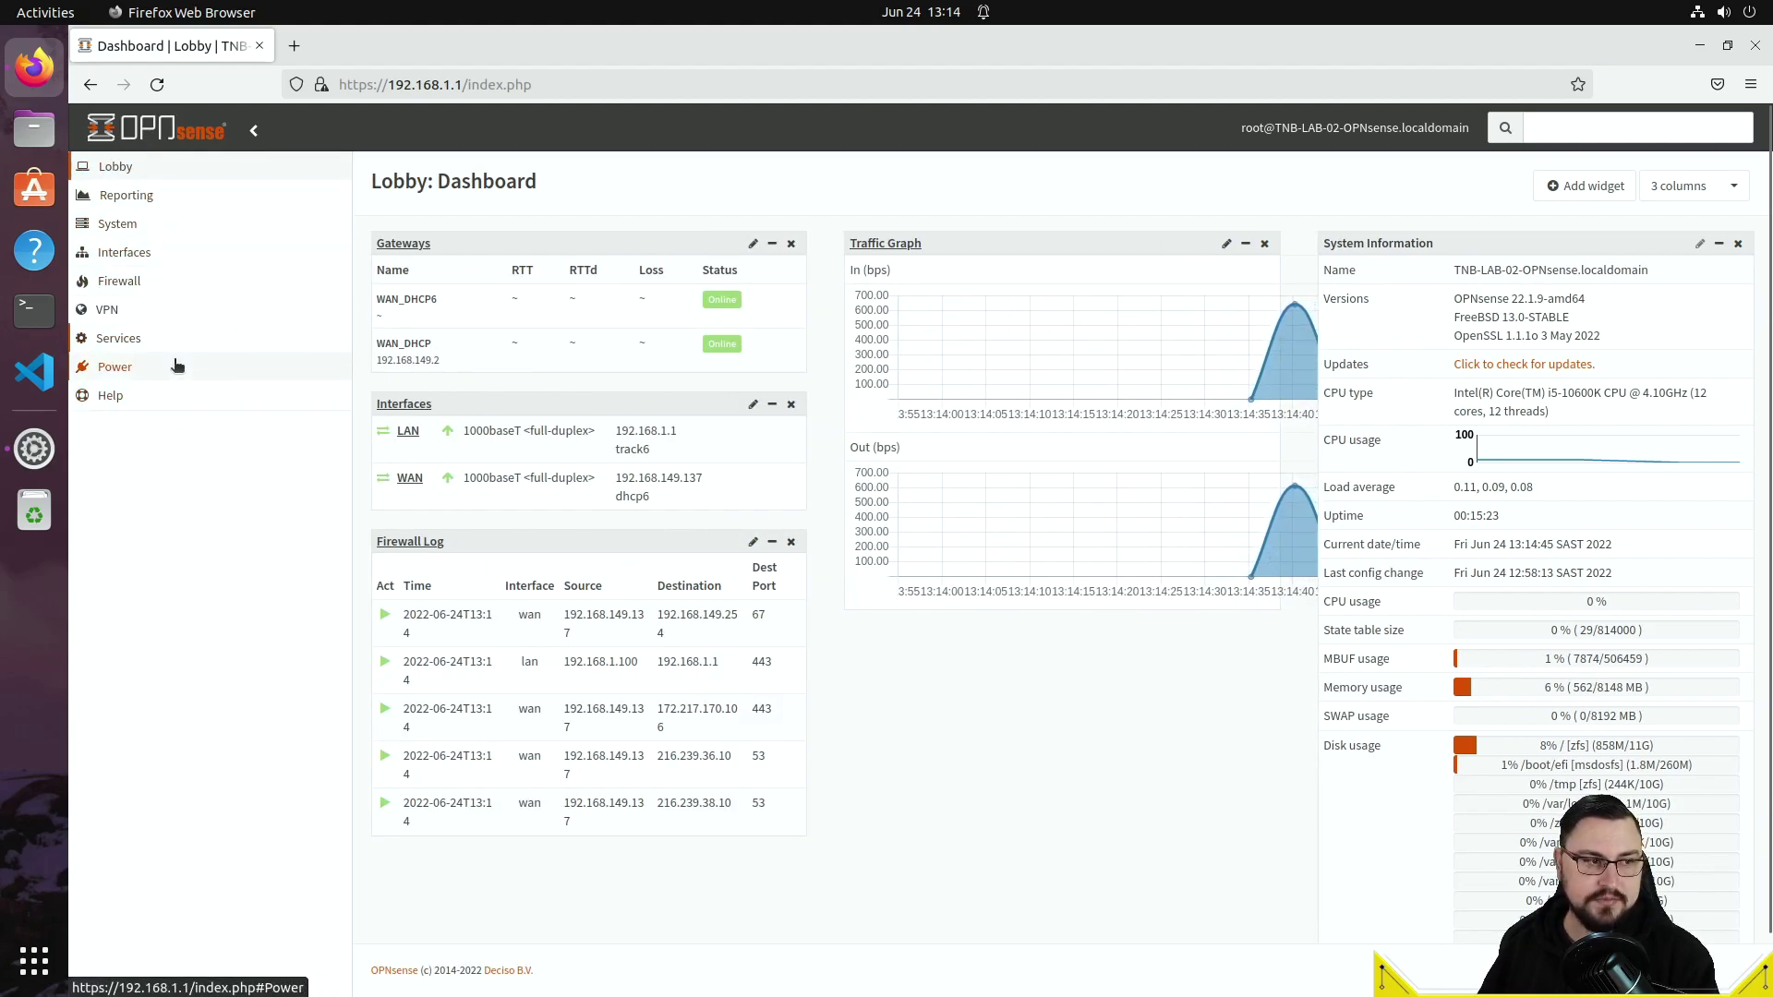
click(173, 224)
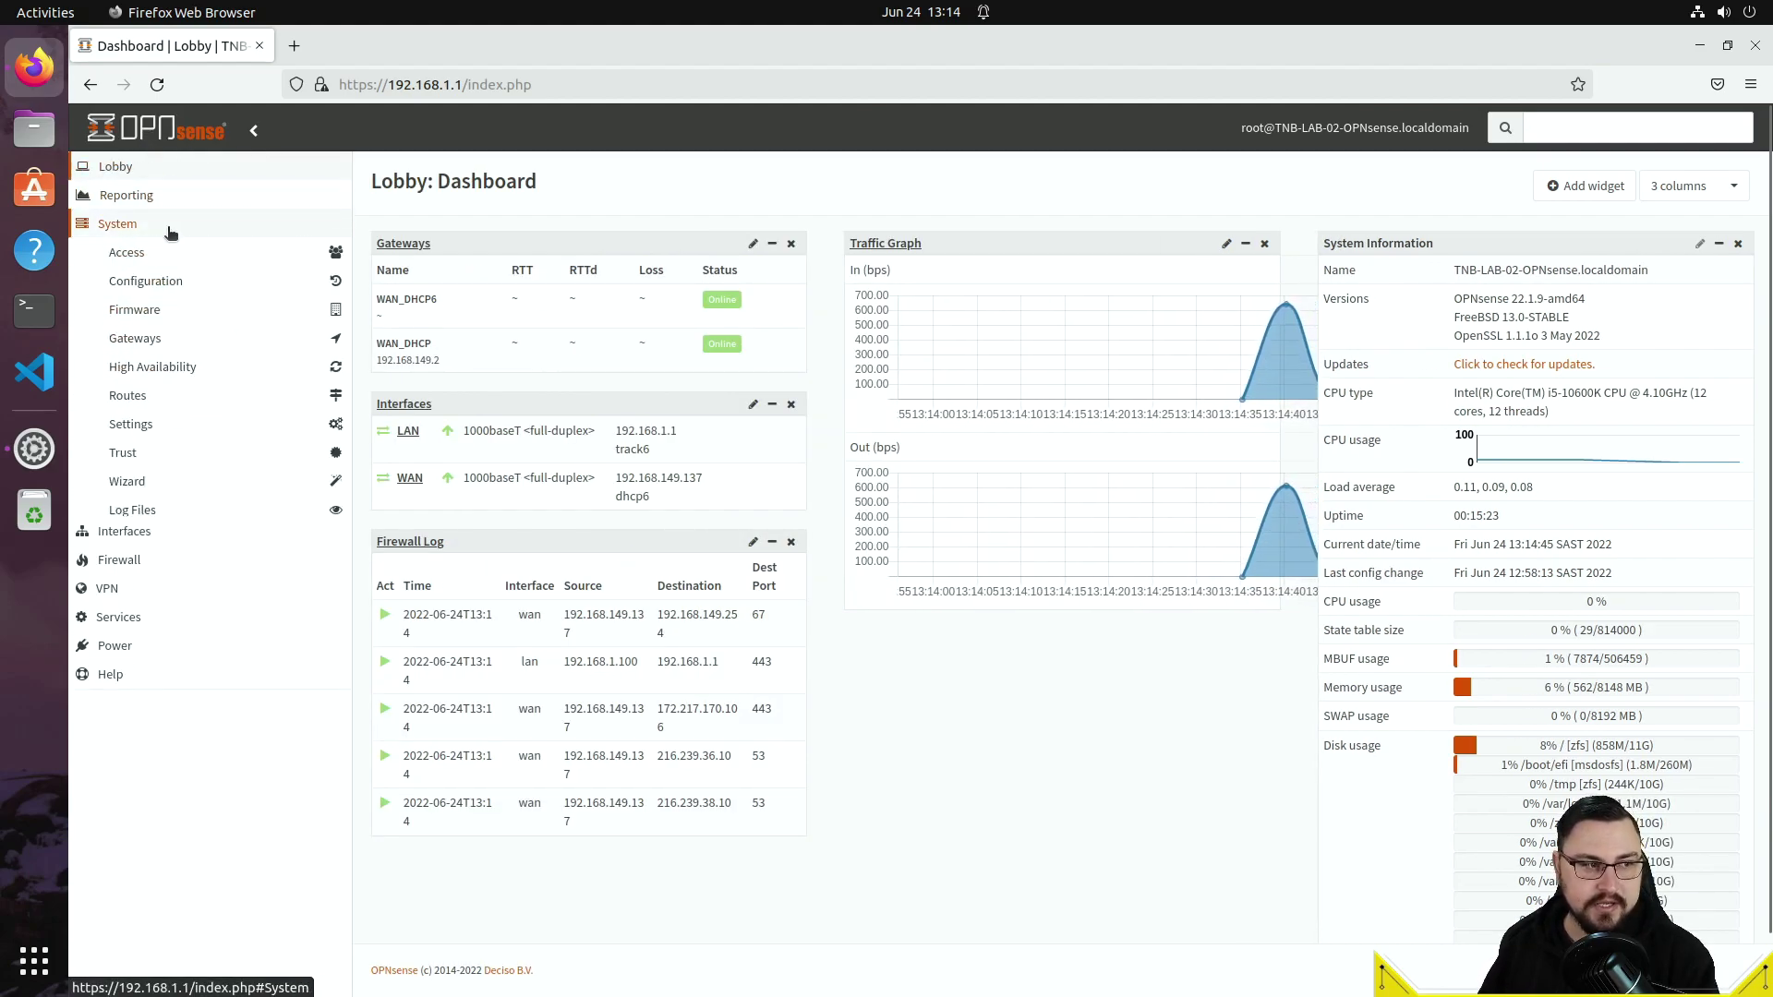
click(254, 131)
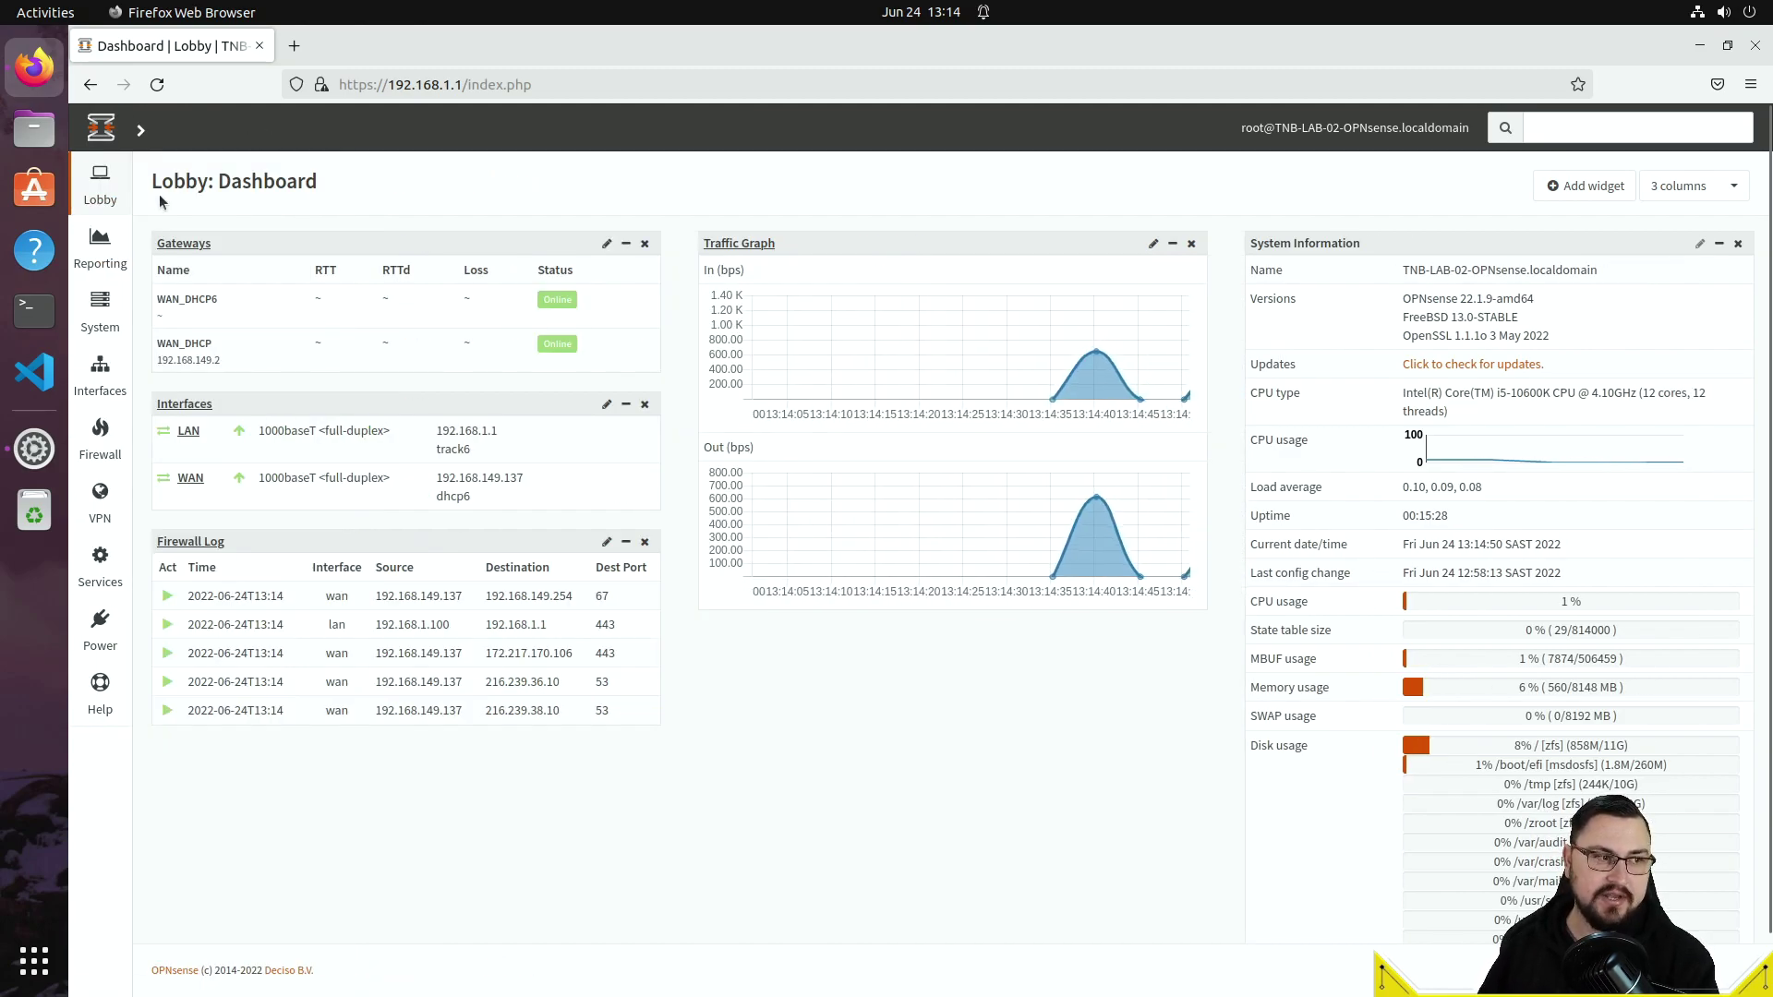
mouse_move(100, 252)
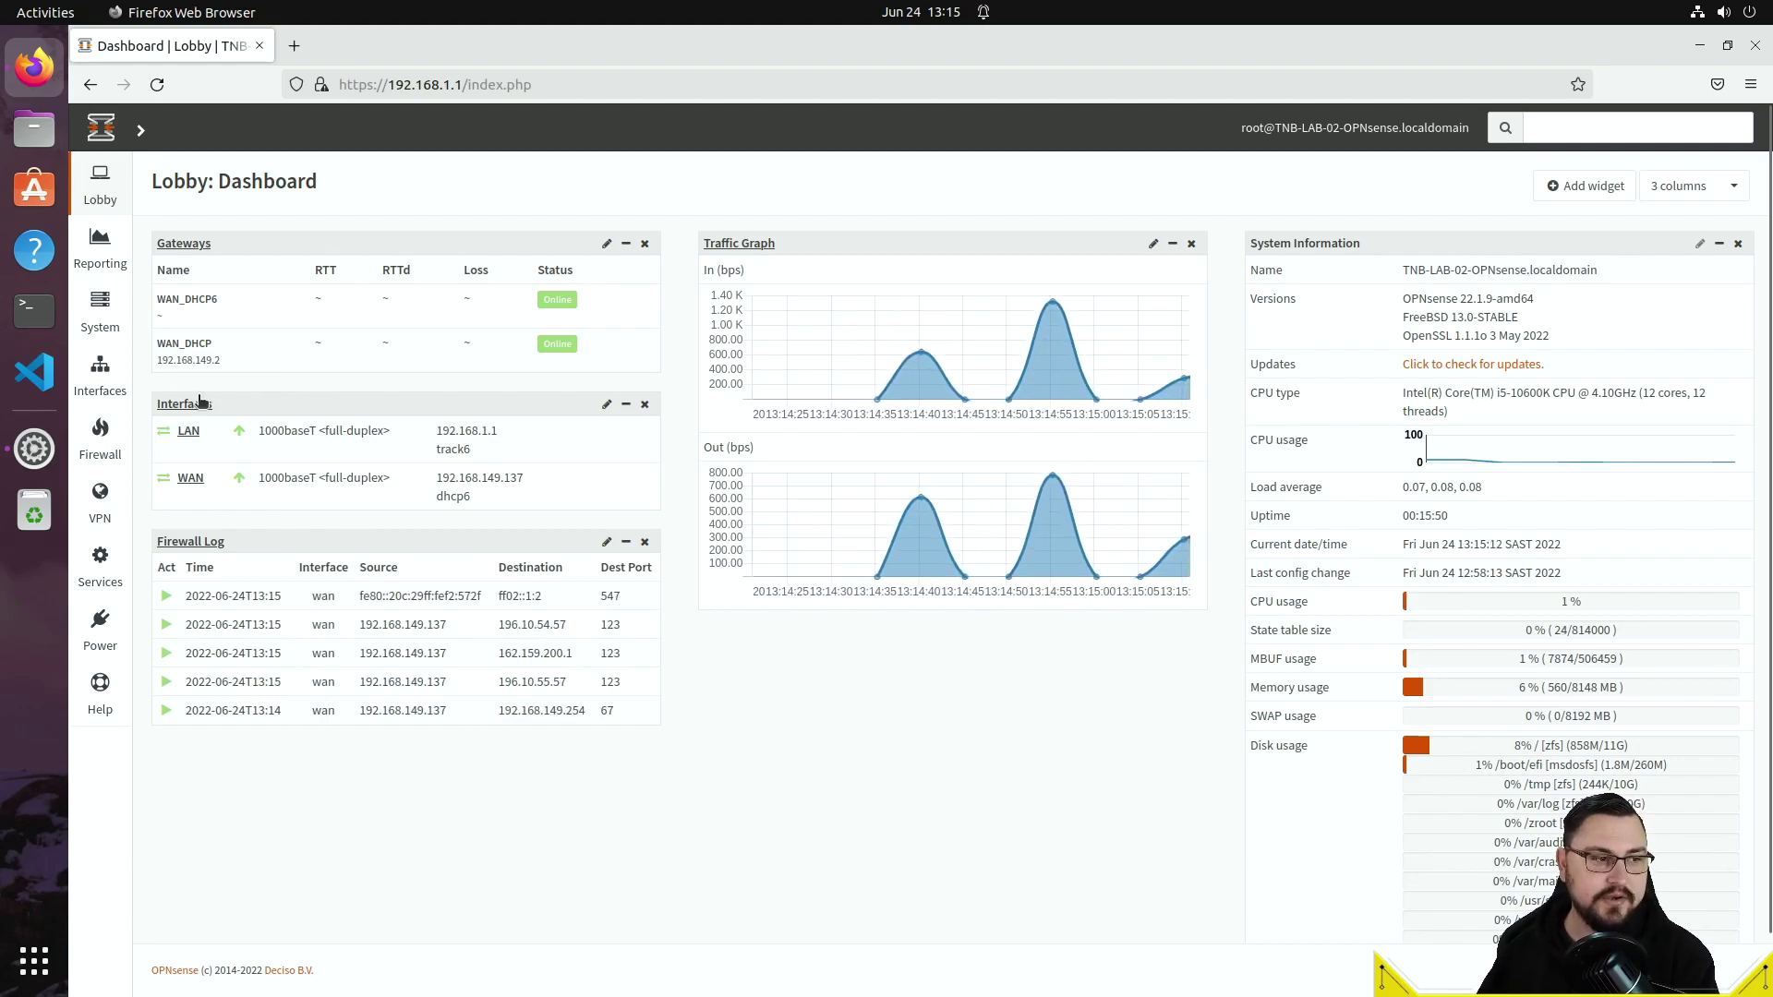
mouse_move(100, 309)
mouse_move(211, 317)
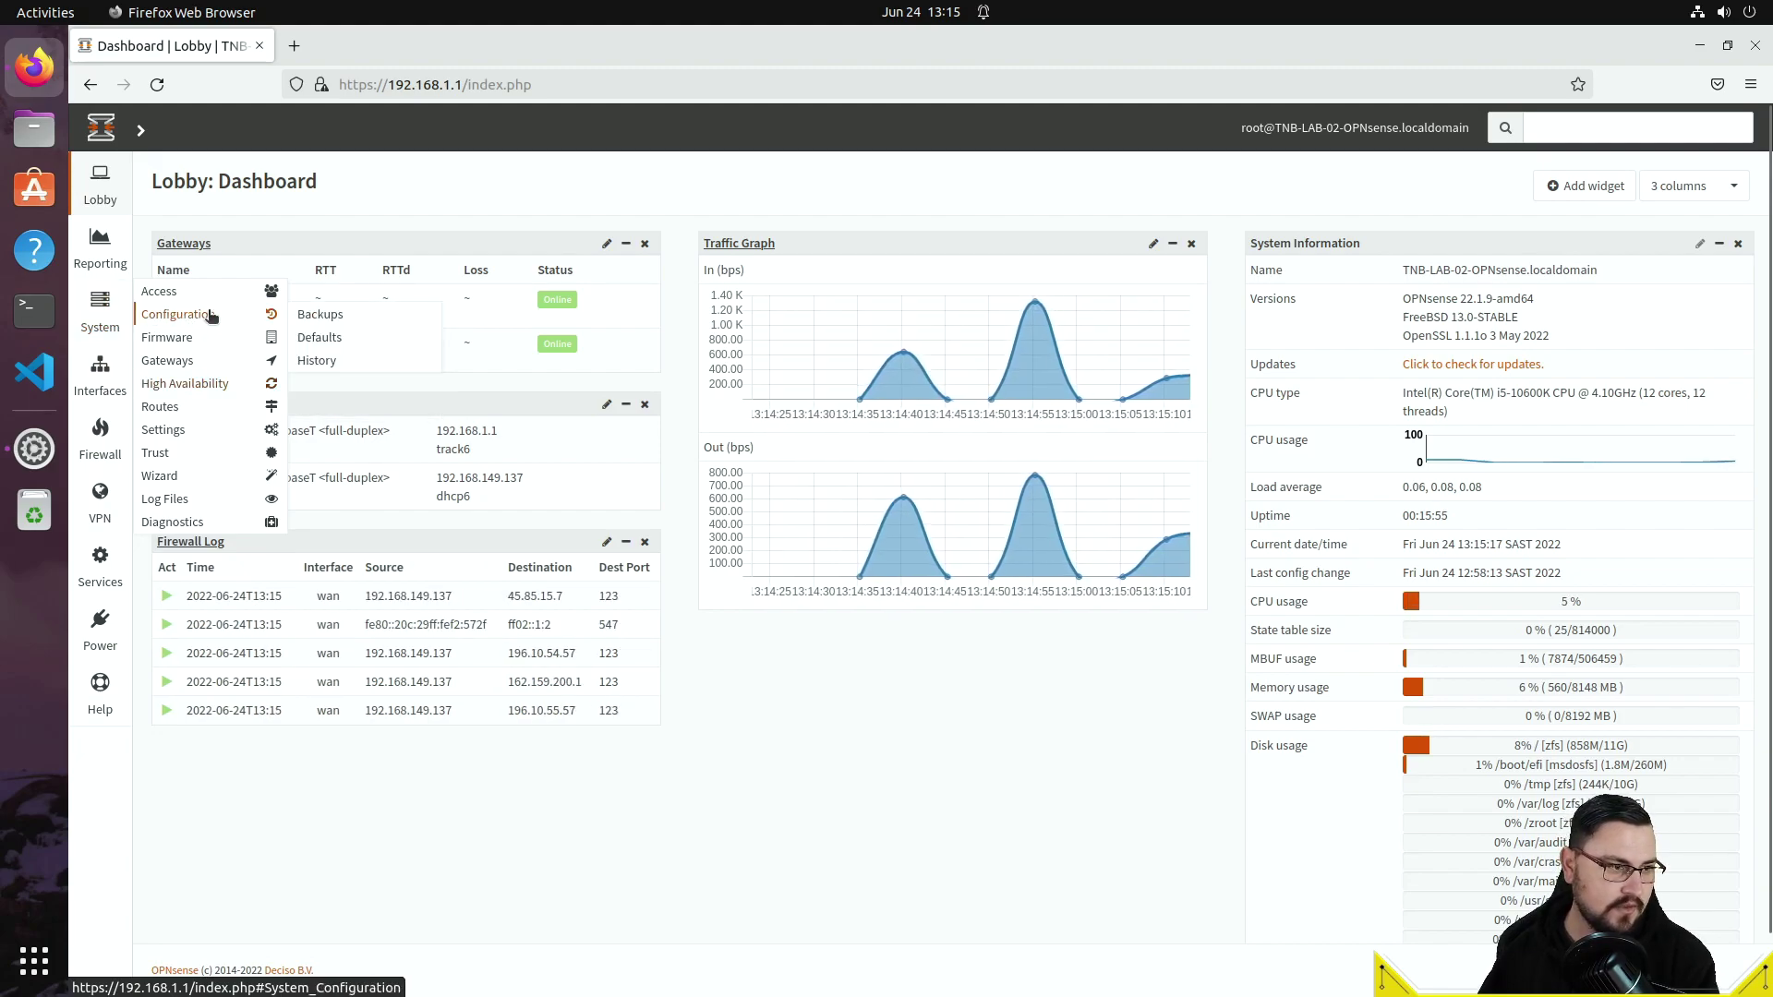
mouse_move(187, 364)
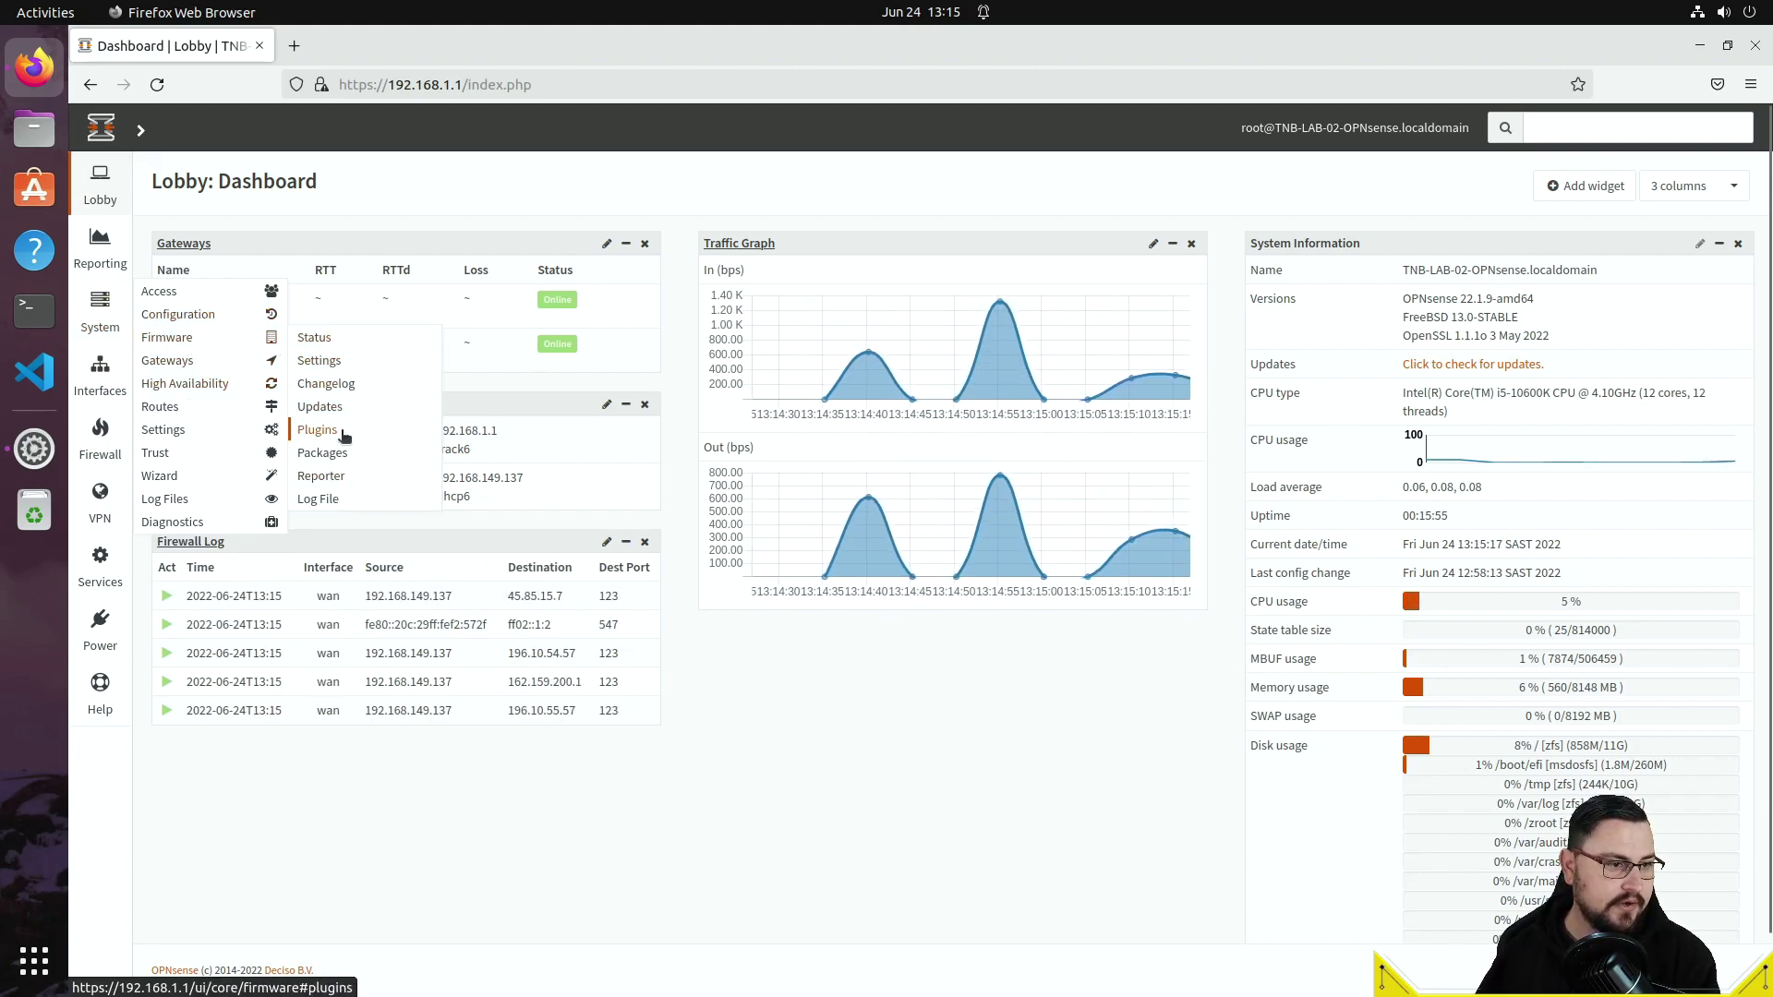
- Browse System > Firmware > Plugins, highlighting the zabbix and os-zerotier entries
click(344, 433)
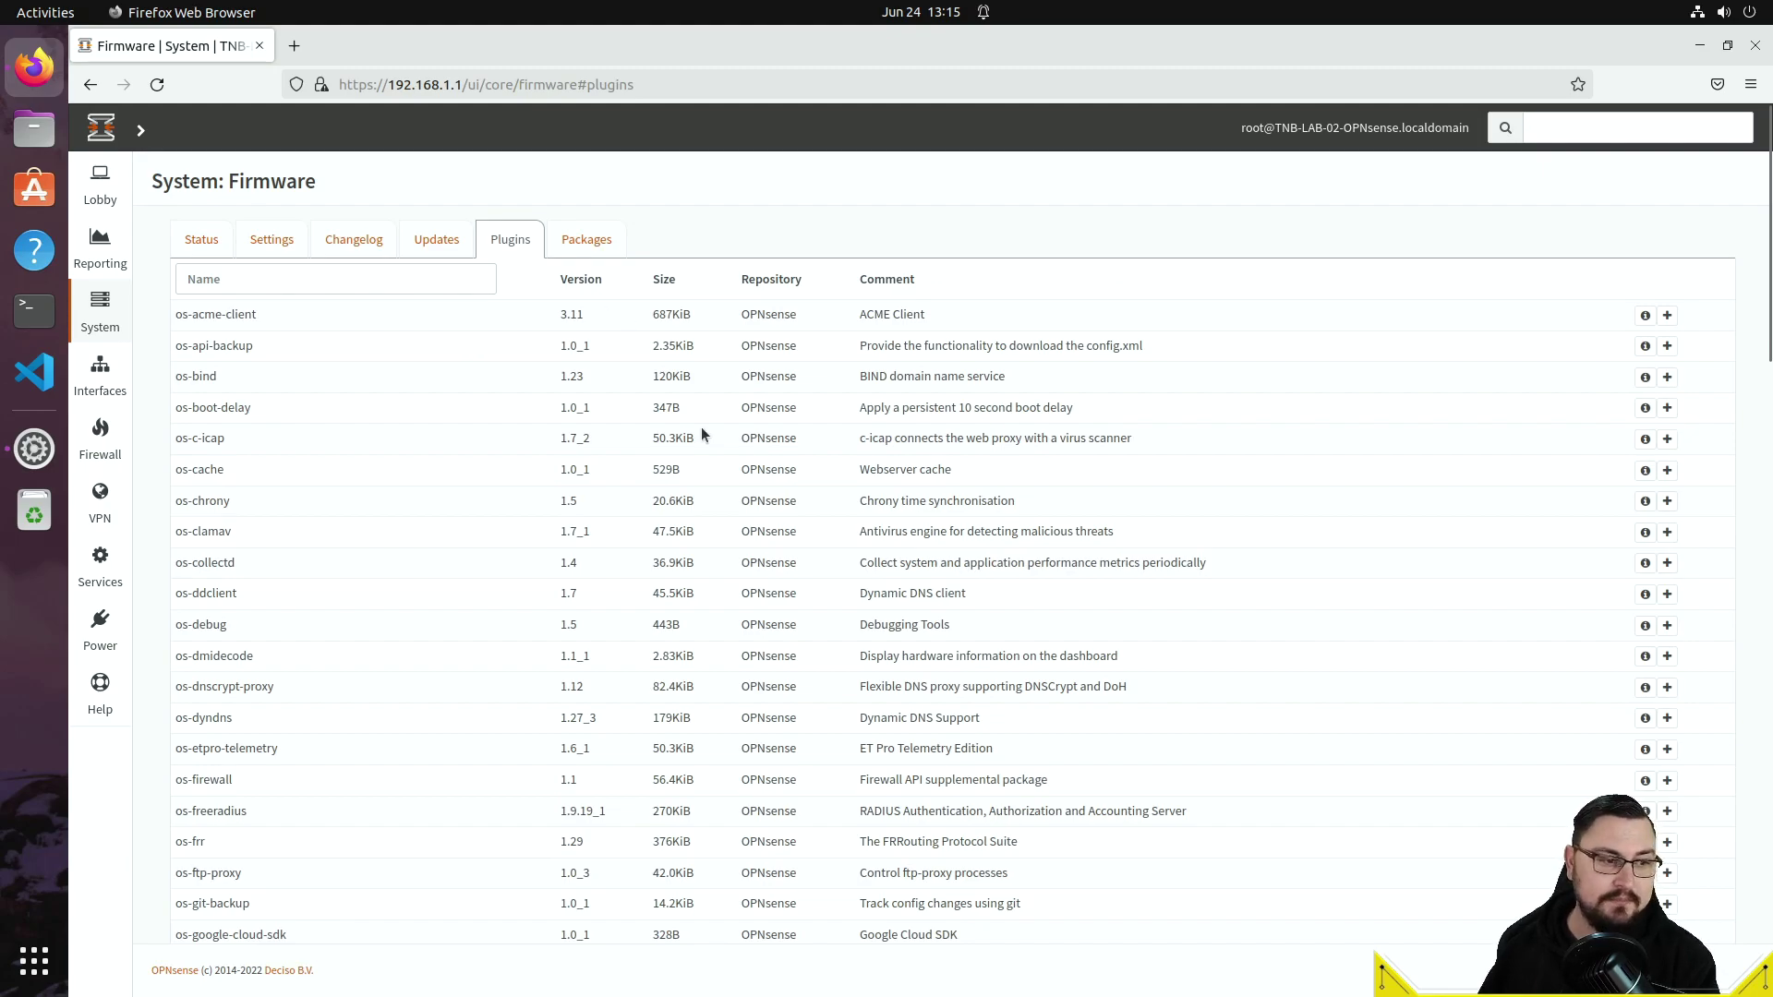
scroll(702, 430, down, 2)
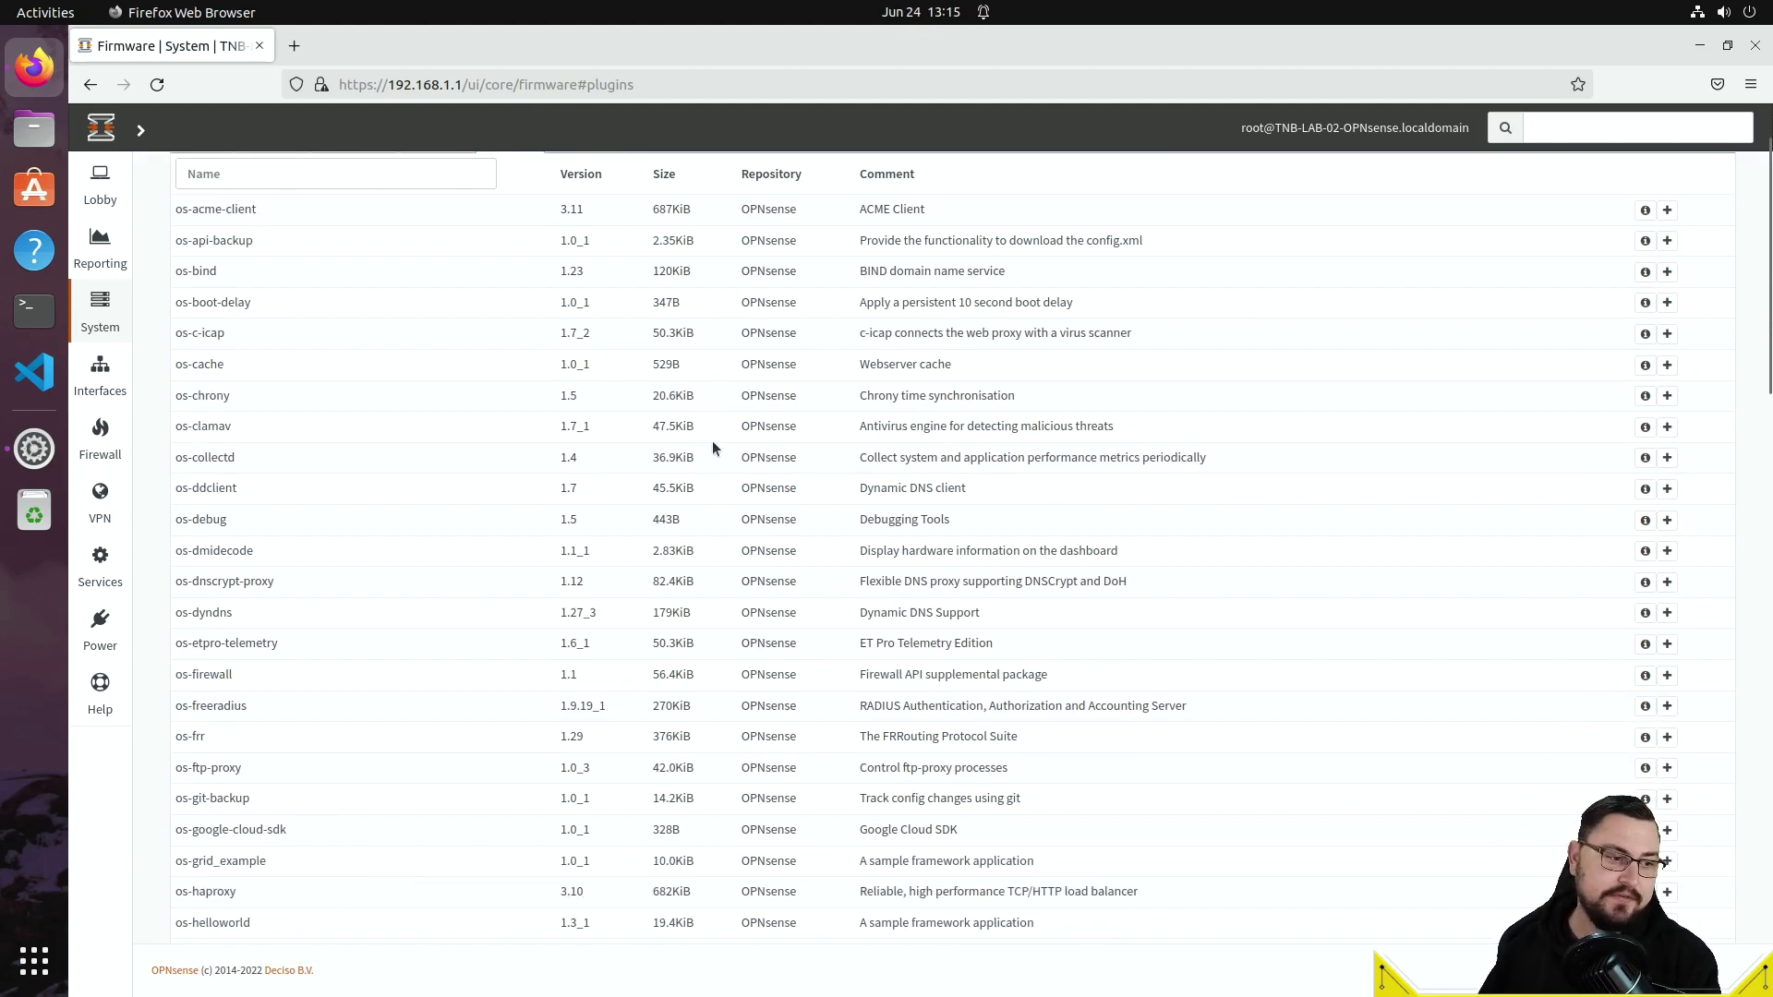
scroll(702, 444, down, 5)
scroll(687, 468, down, 8)
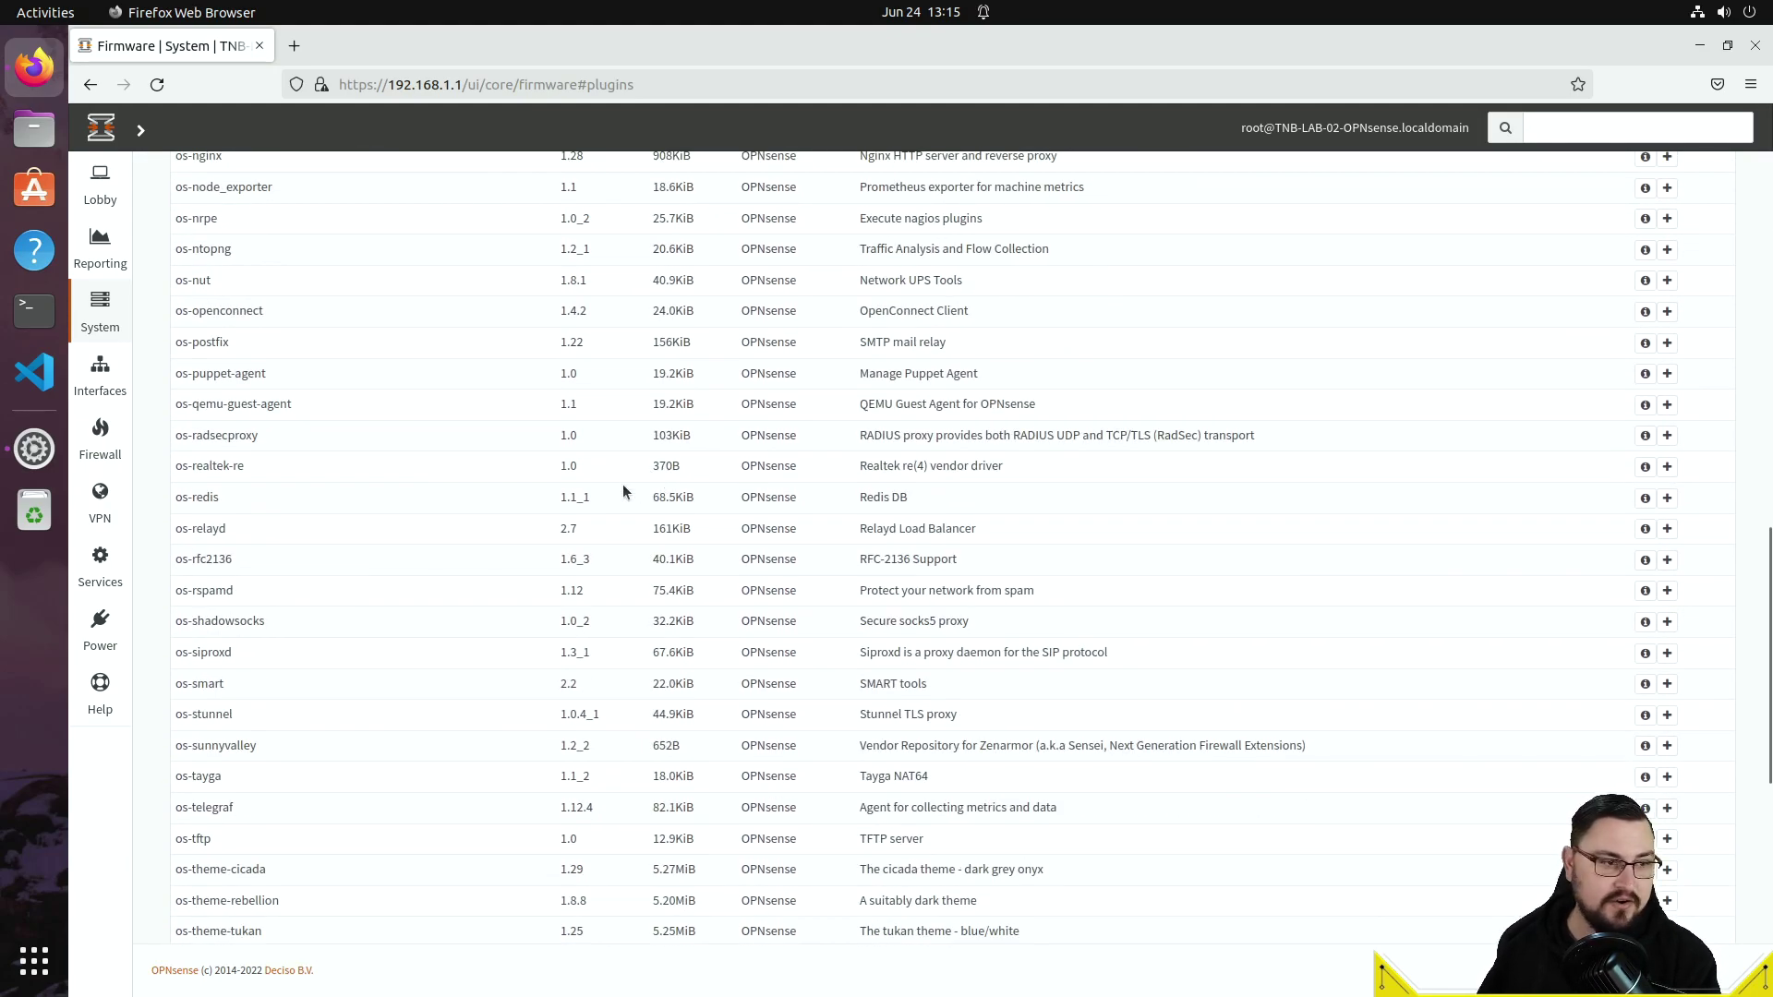
scroll(367, 530, up, 1)
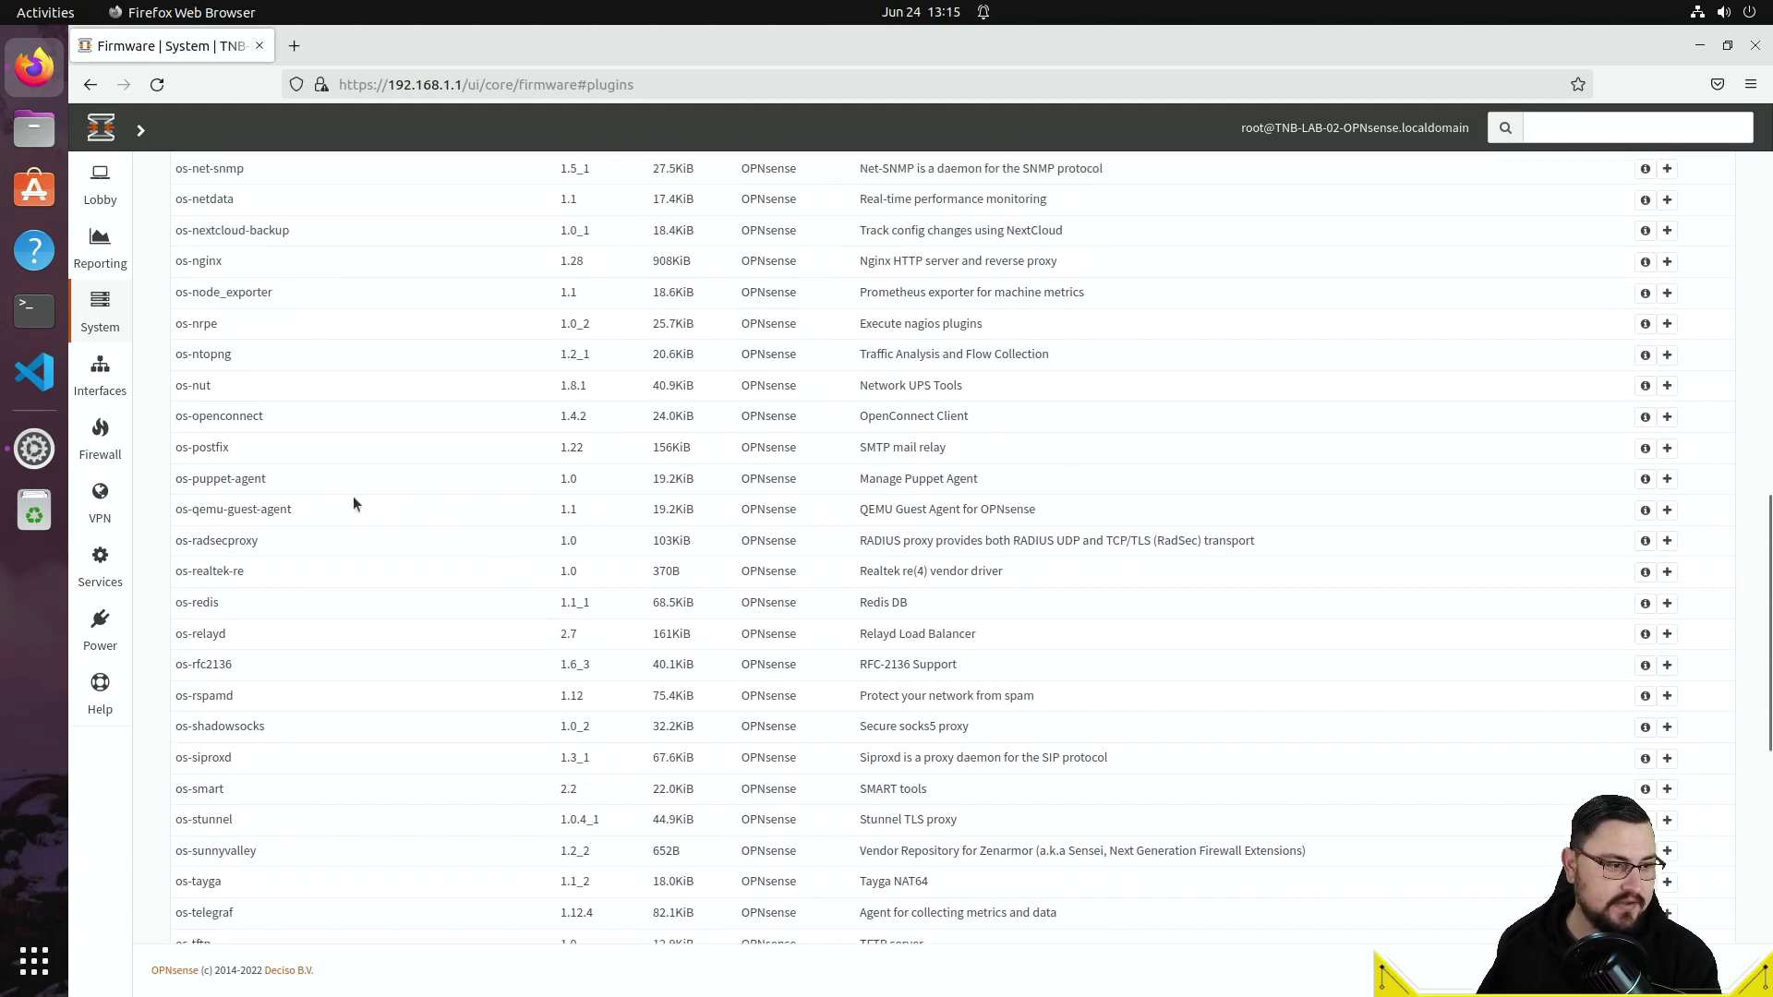
scroll(384, 426, up, 4)
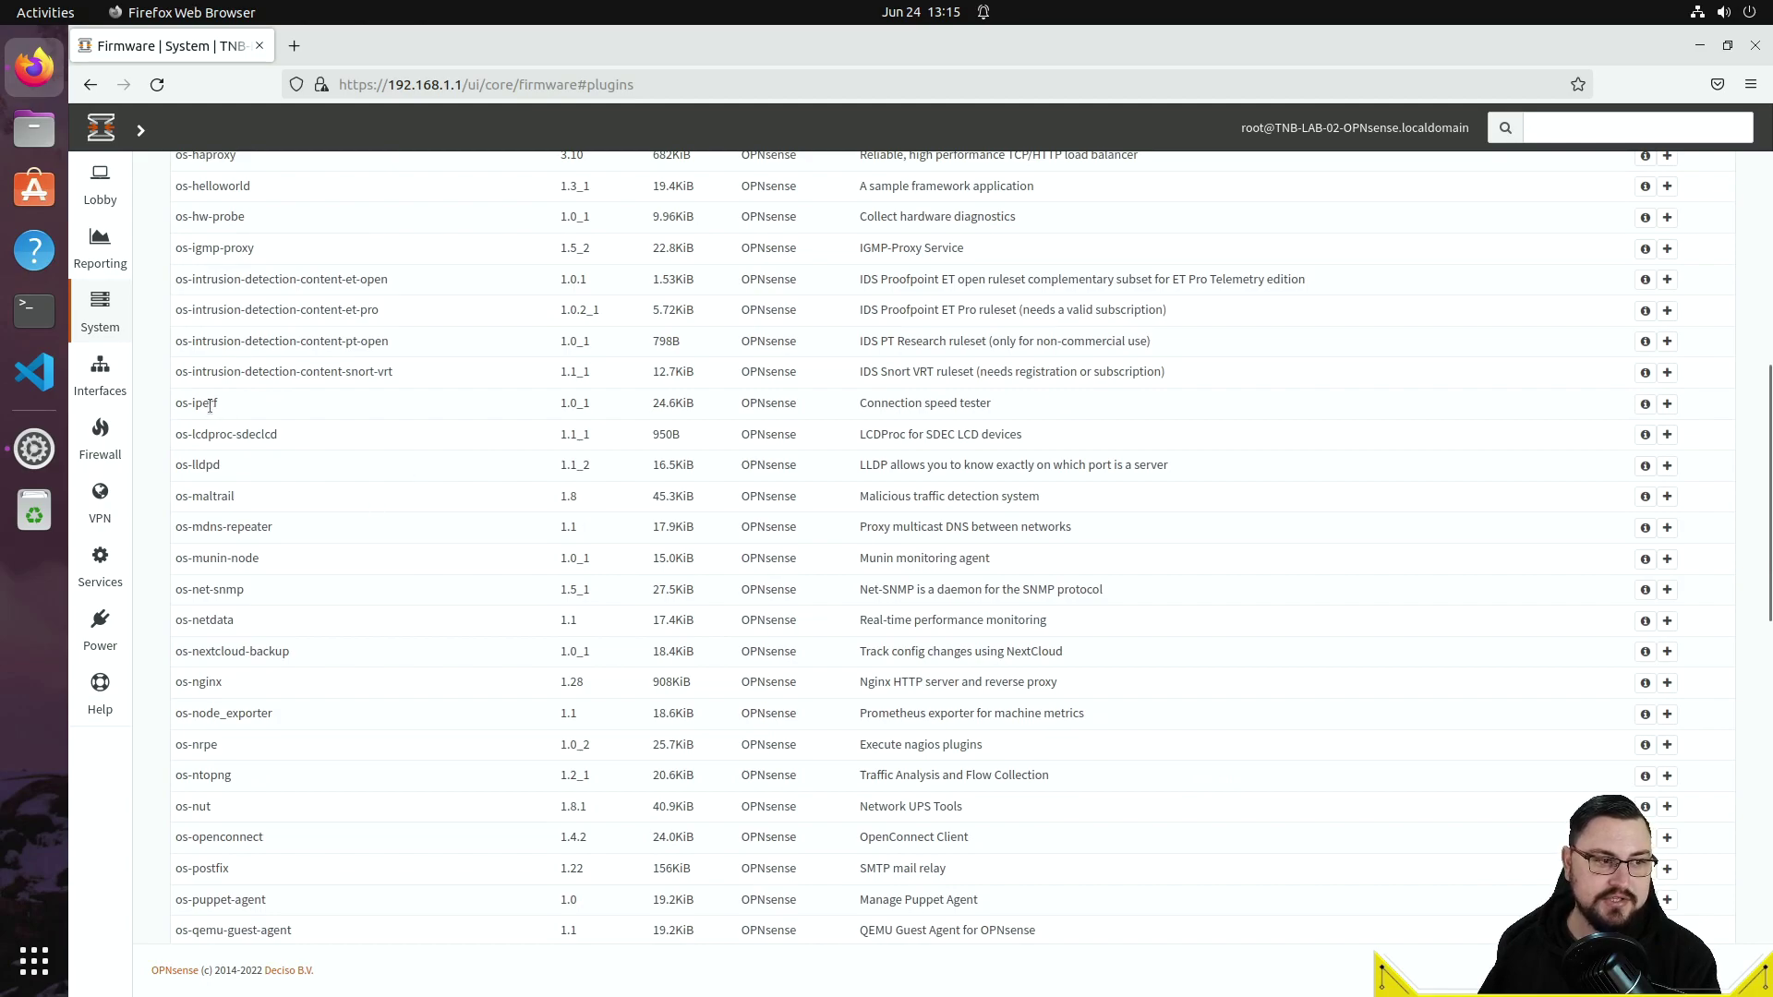
scroll(325, 407, down, 12)
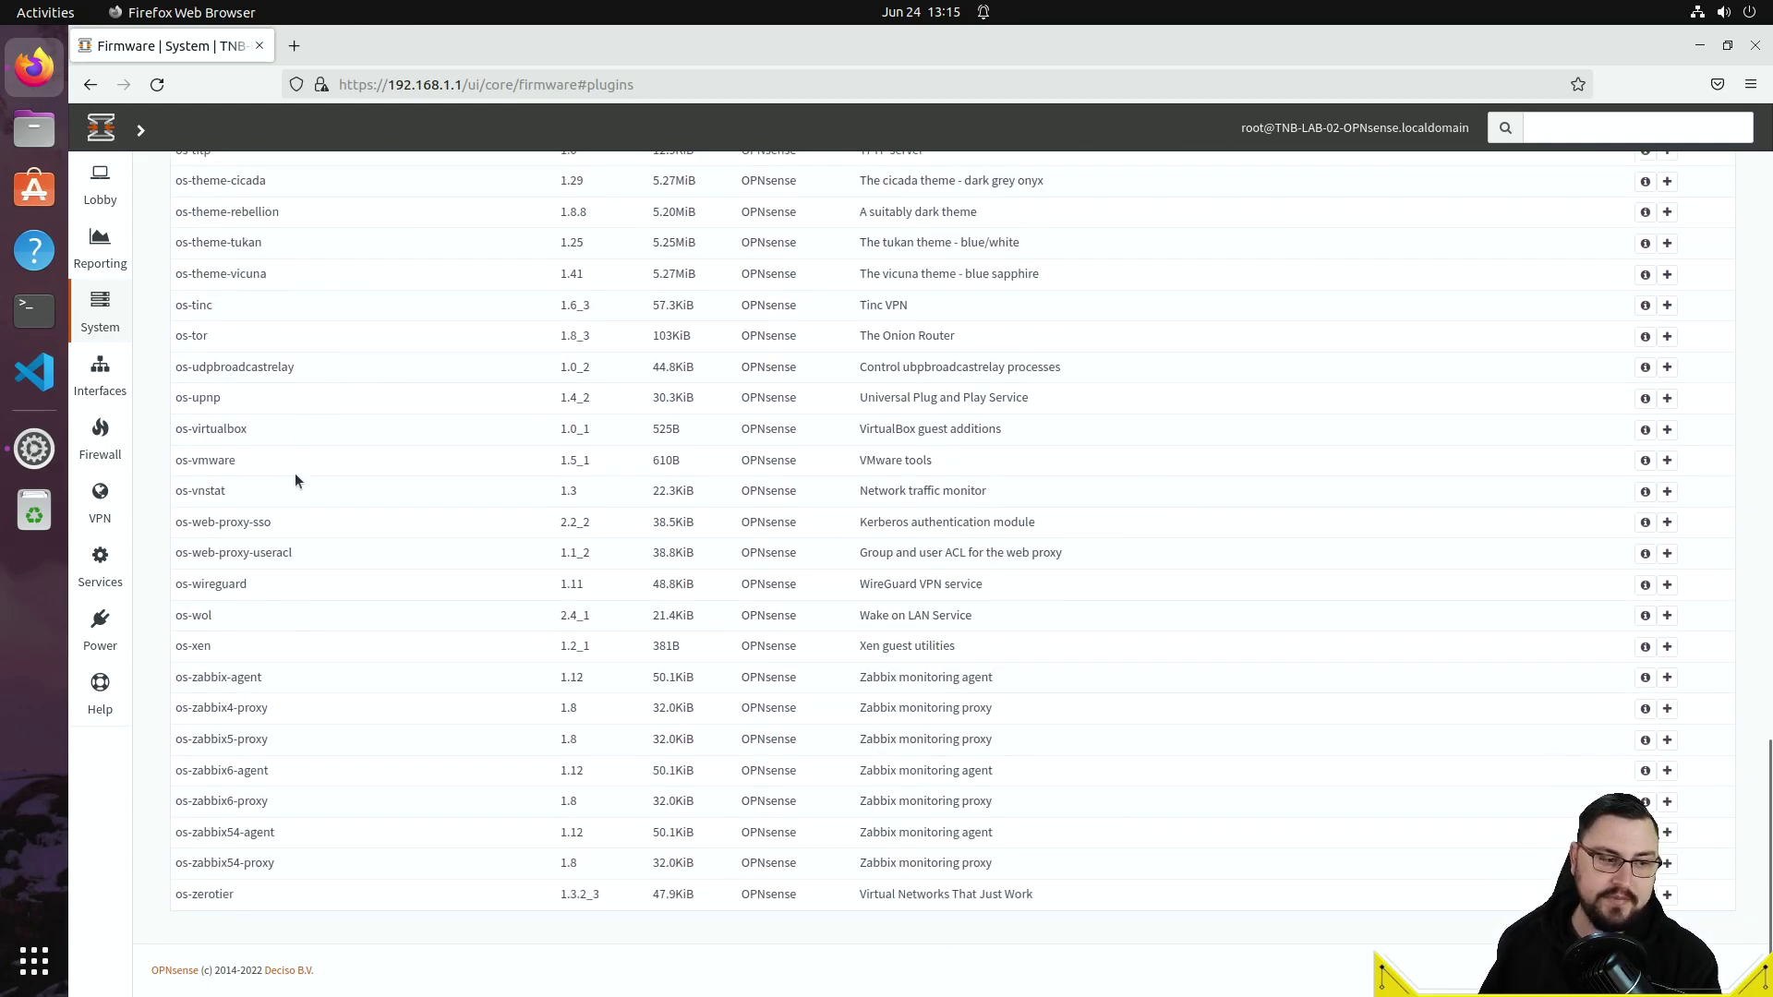
drag(200, 676, 400, 851)
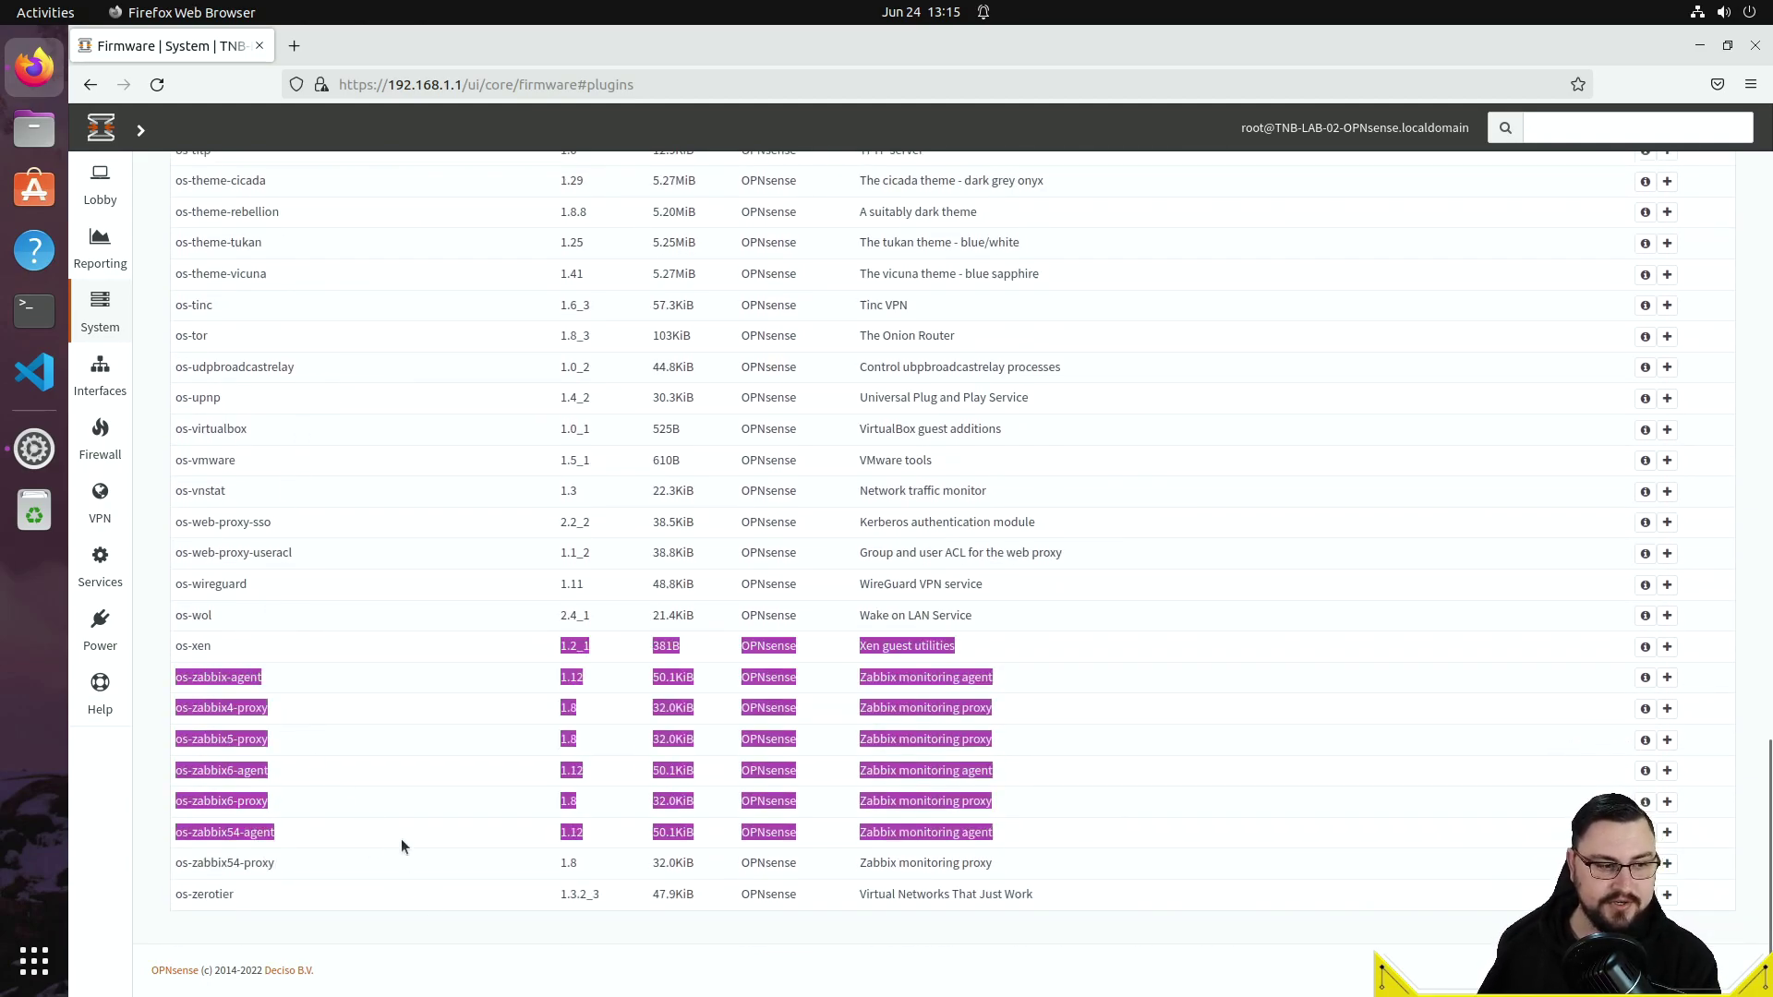
drag(238, 896, 174, 895)
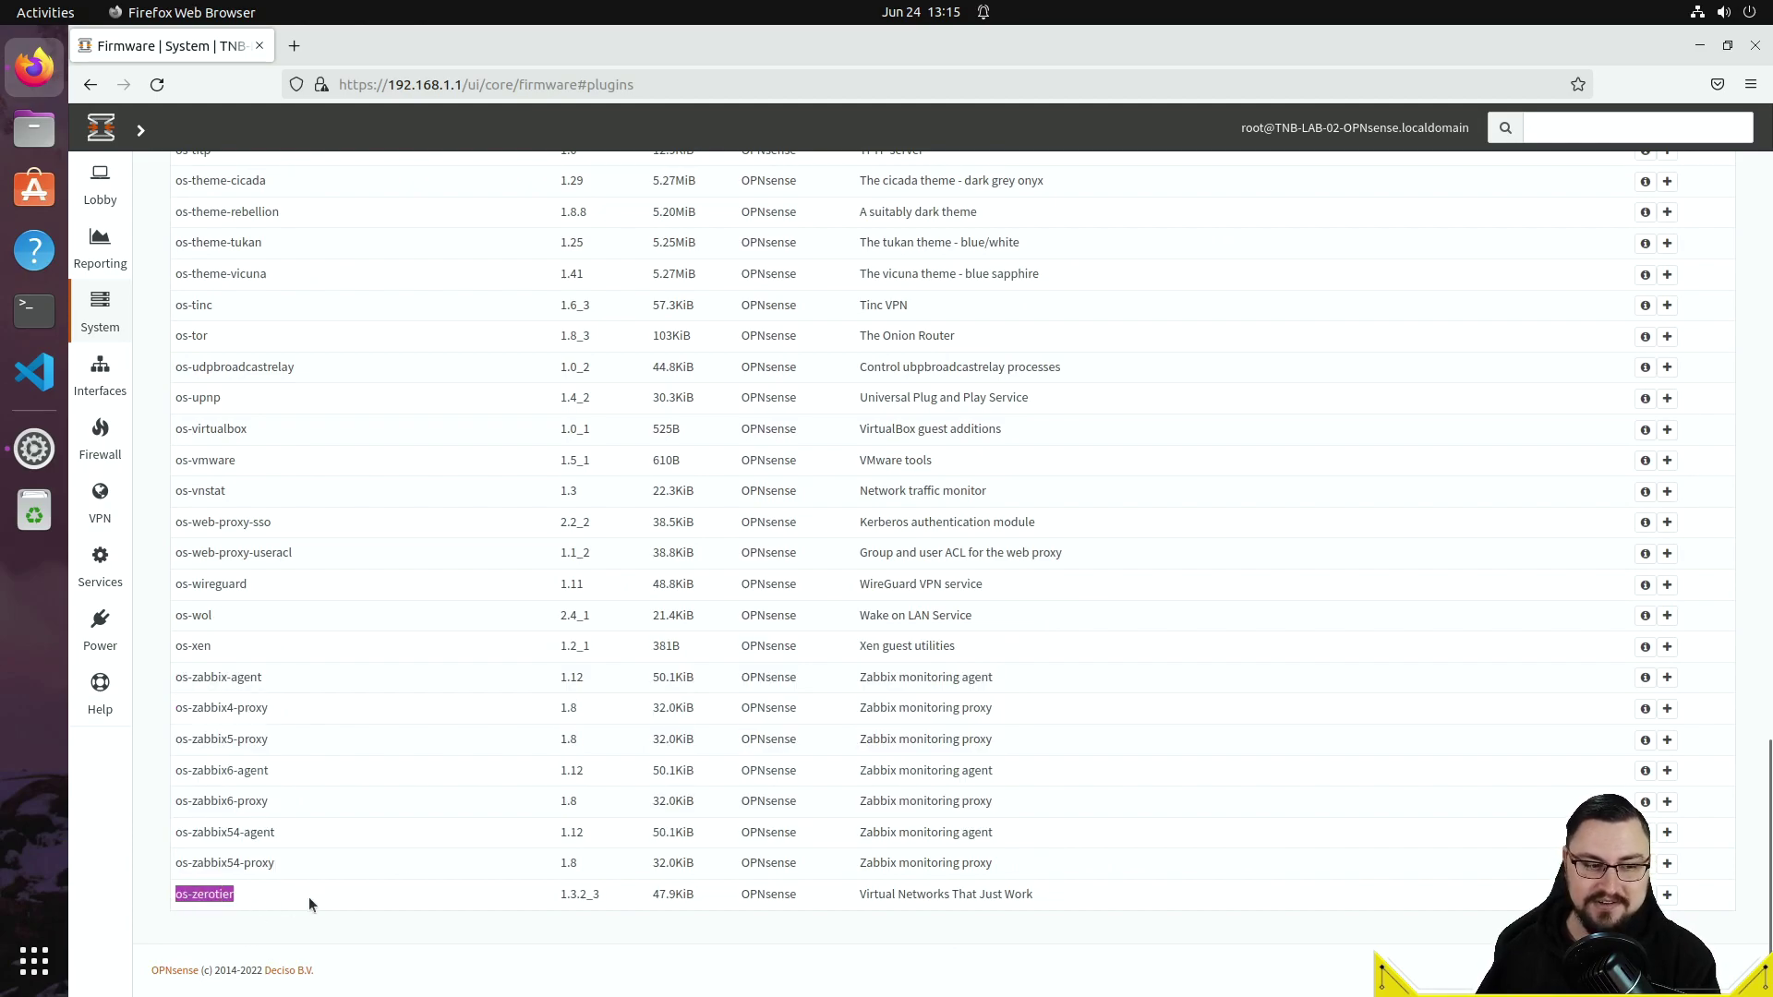
scroll(309, 842, up, 20)
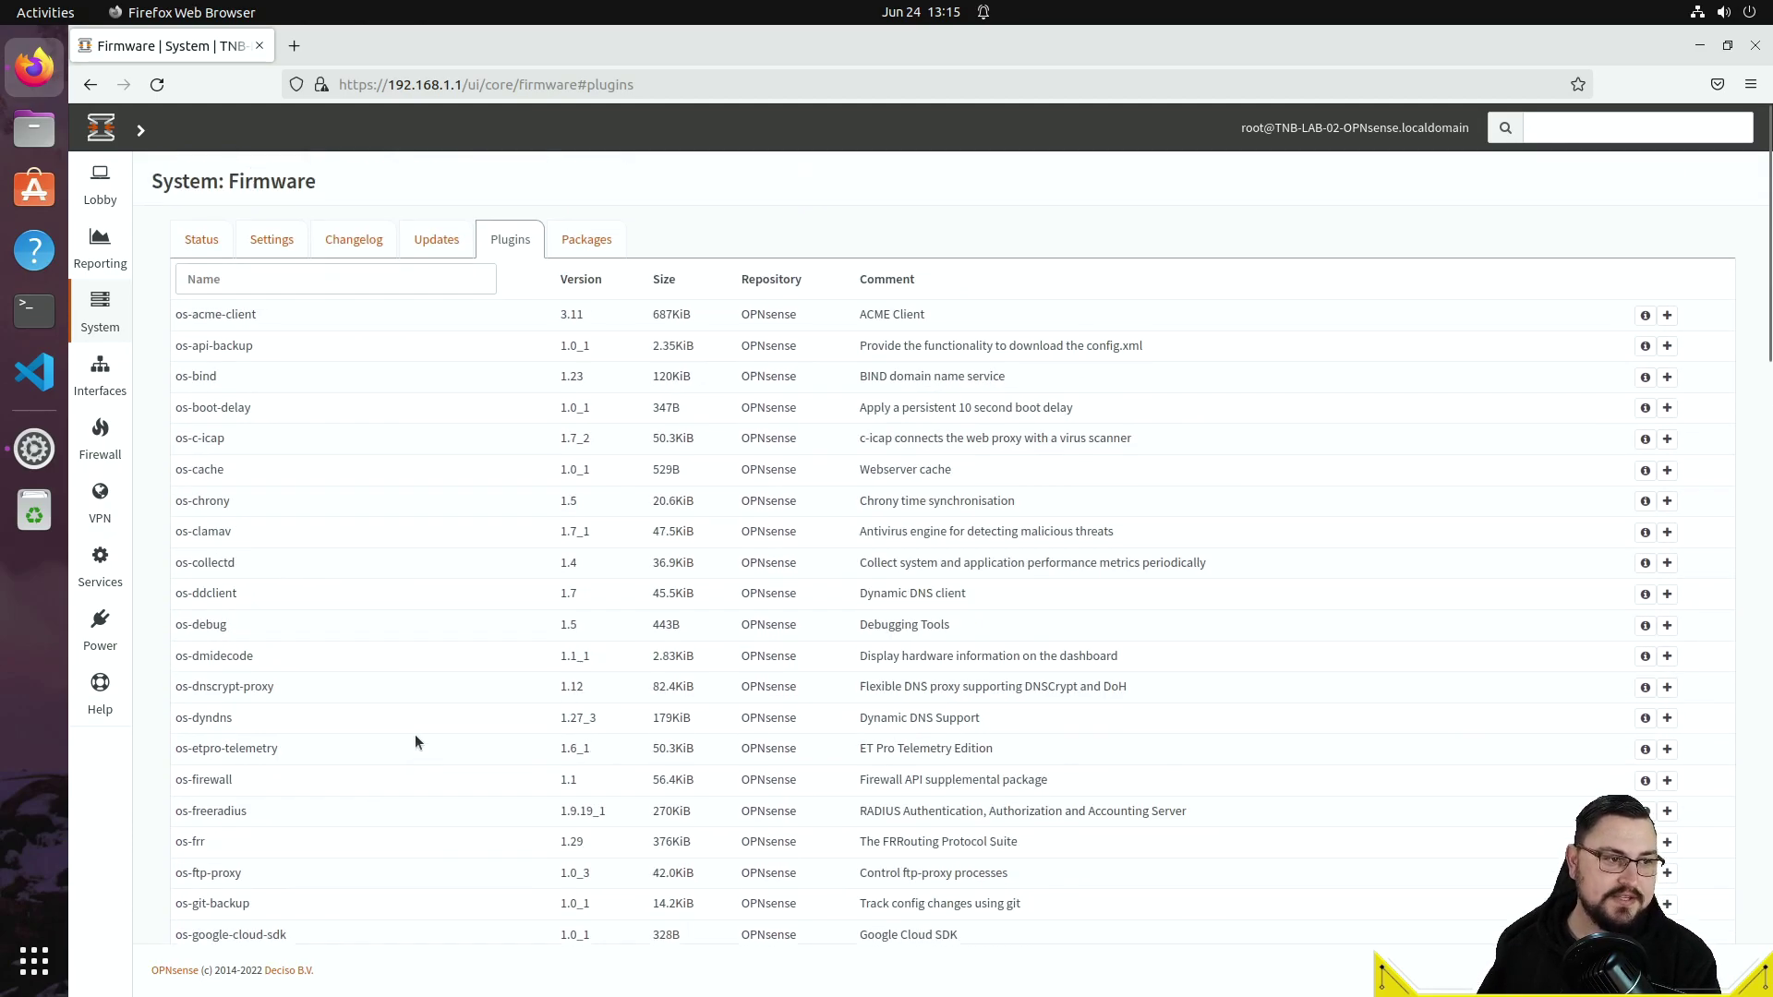
- Filter the plugin names by 'os-theme' and install os-theme-rebellion
click(305, 290)
text(os-)
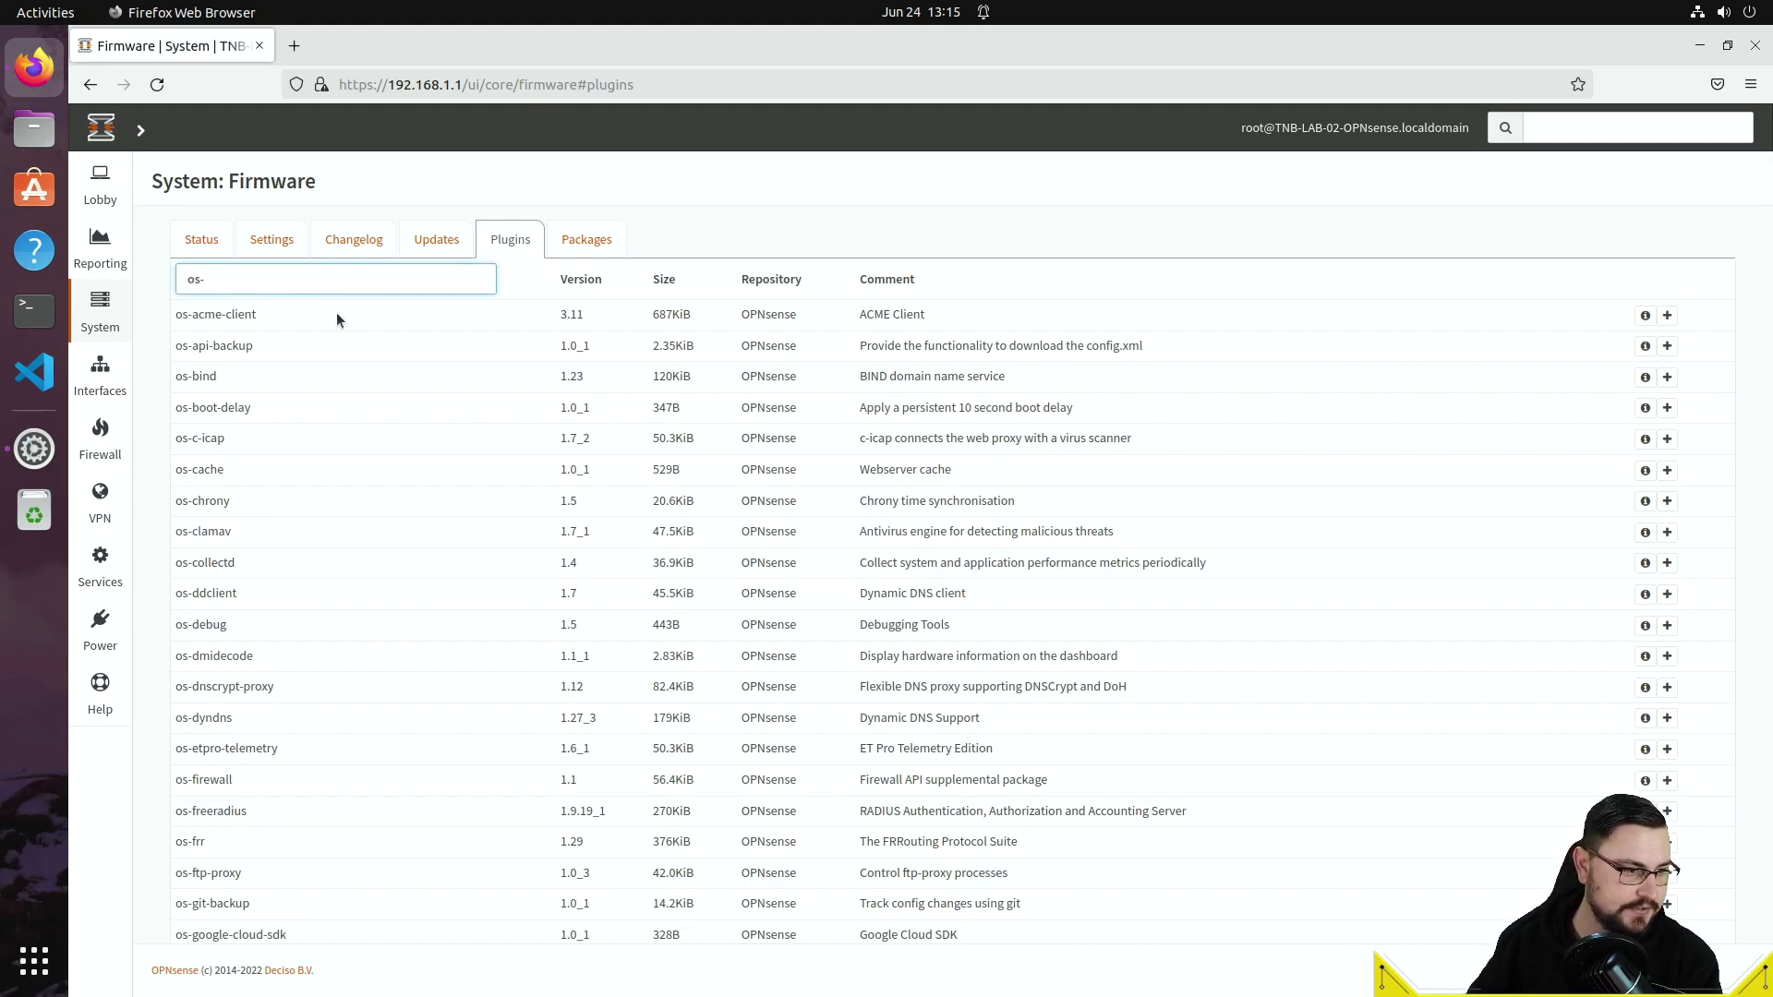
text(theme)
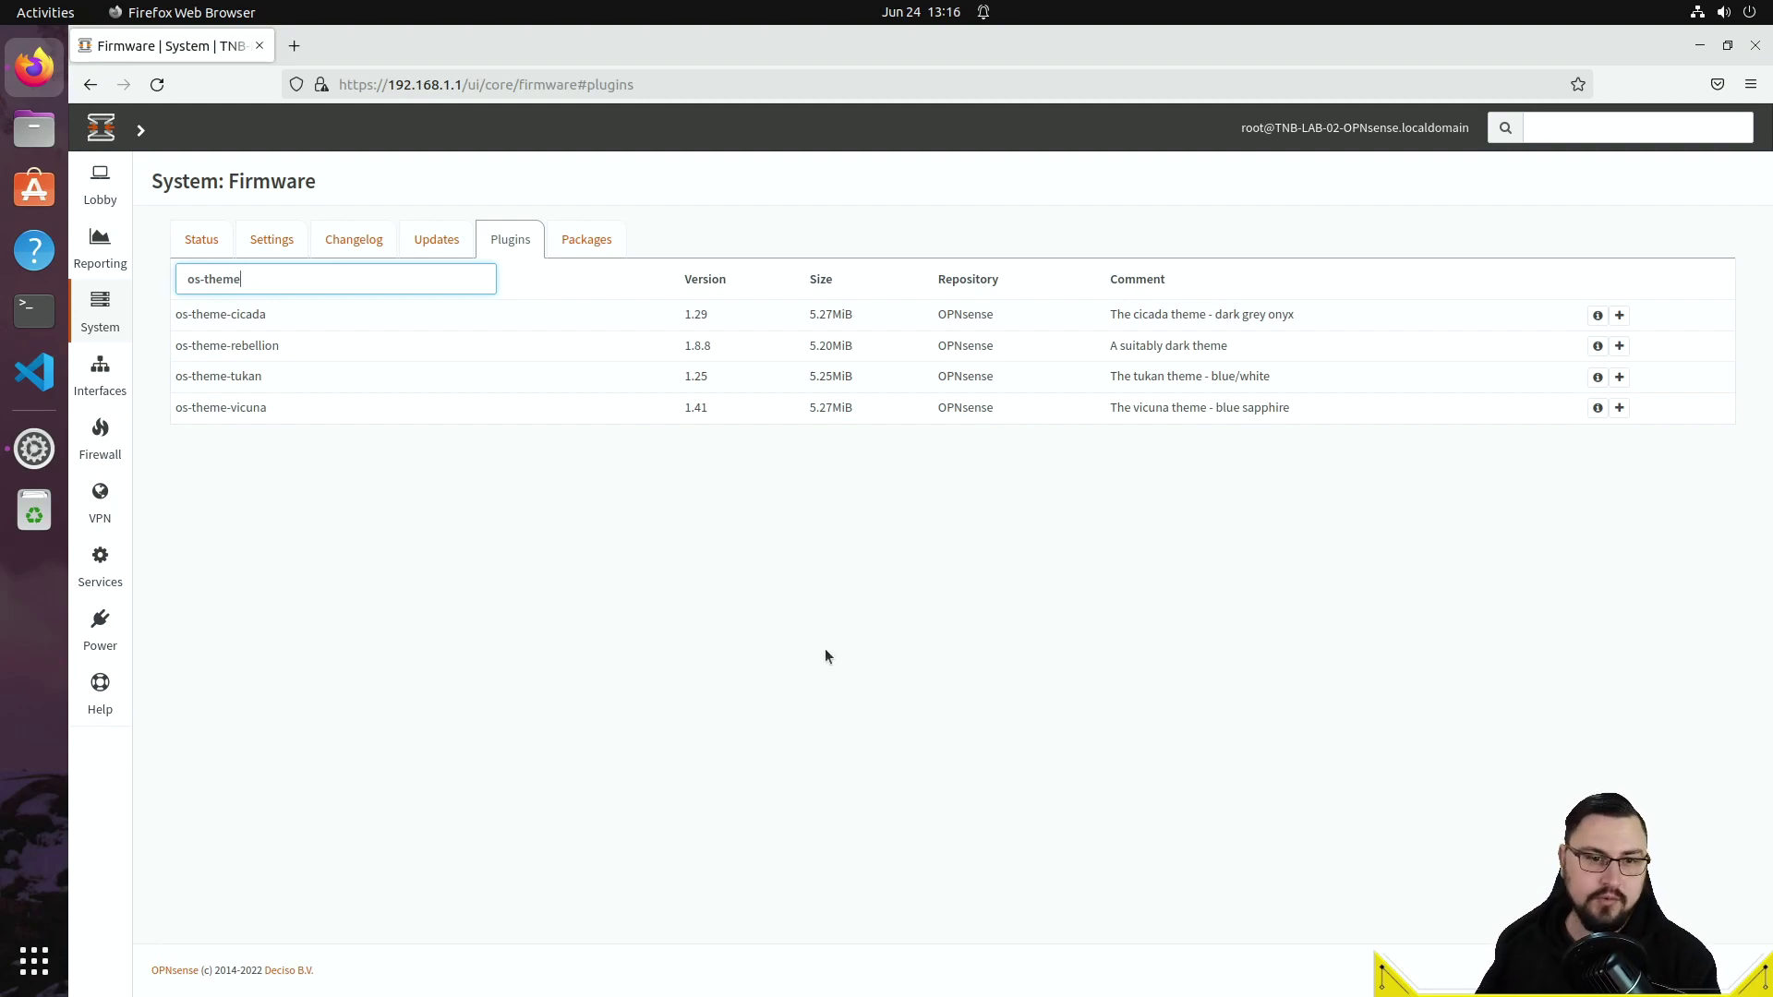
click(257, 353)
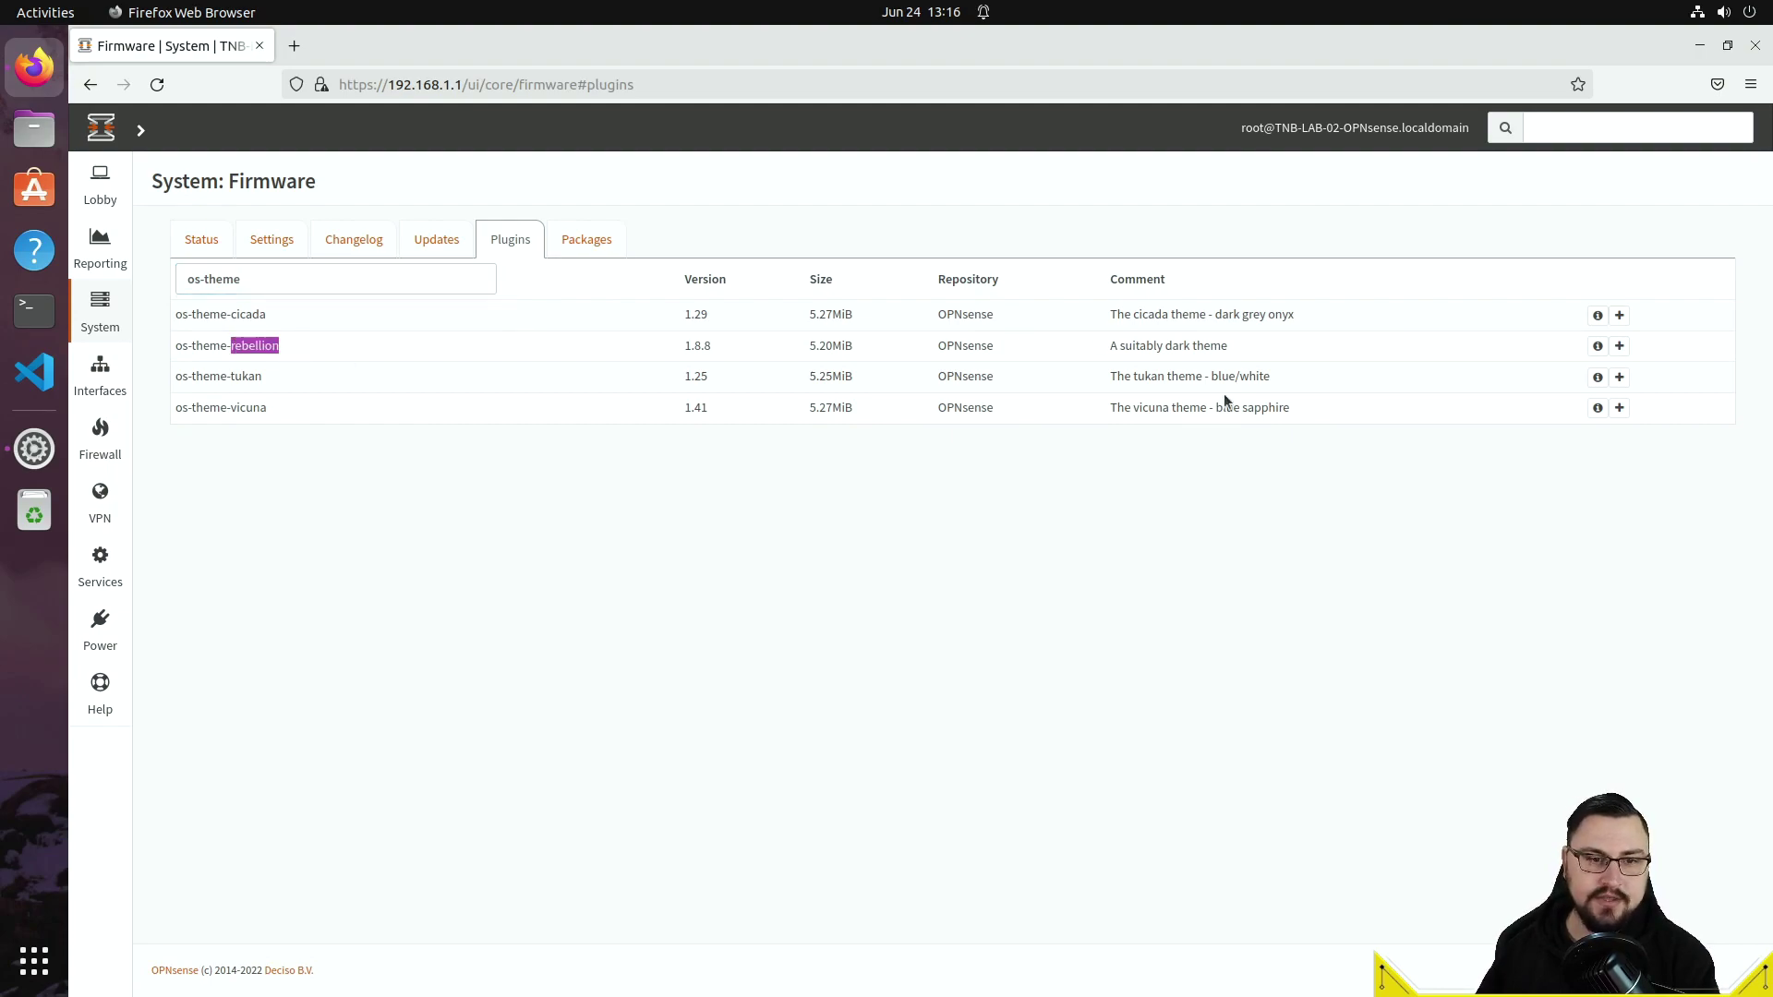
drag(1111, 347, 1264, 353)
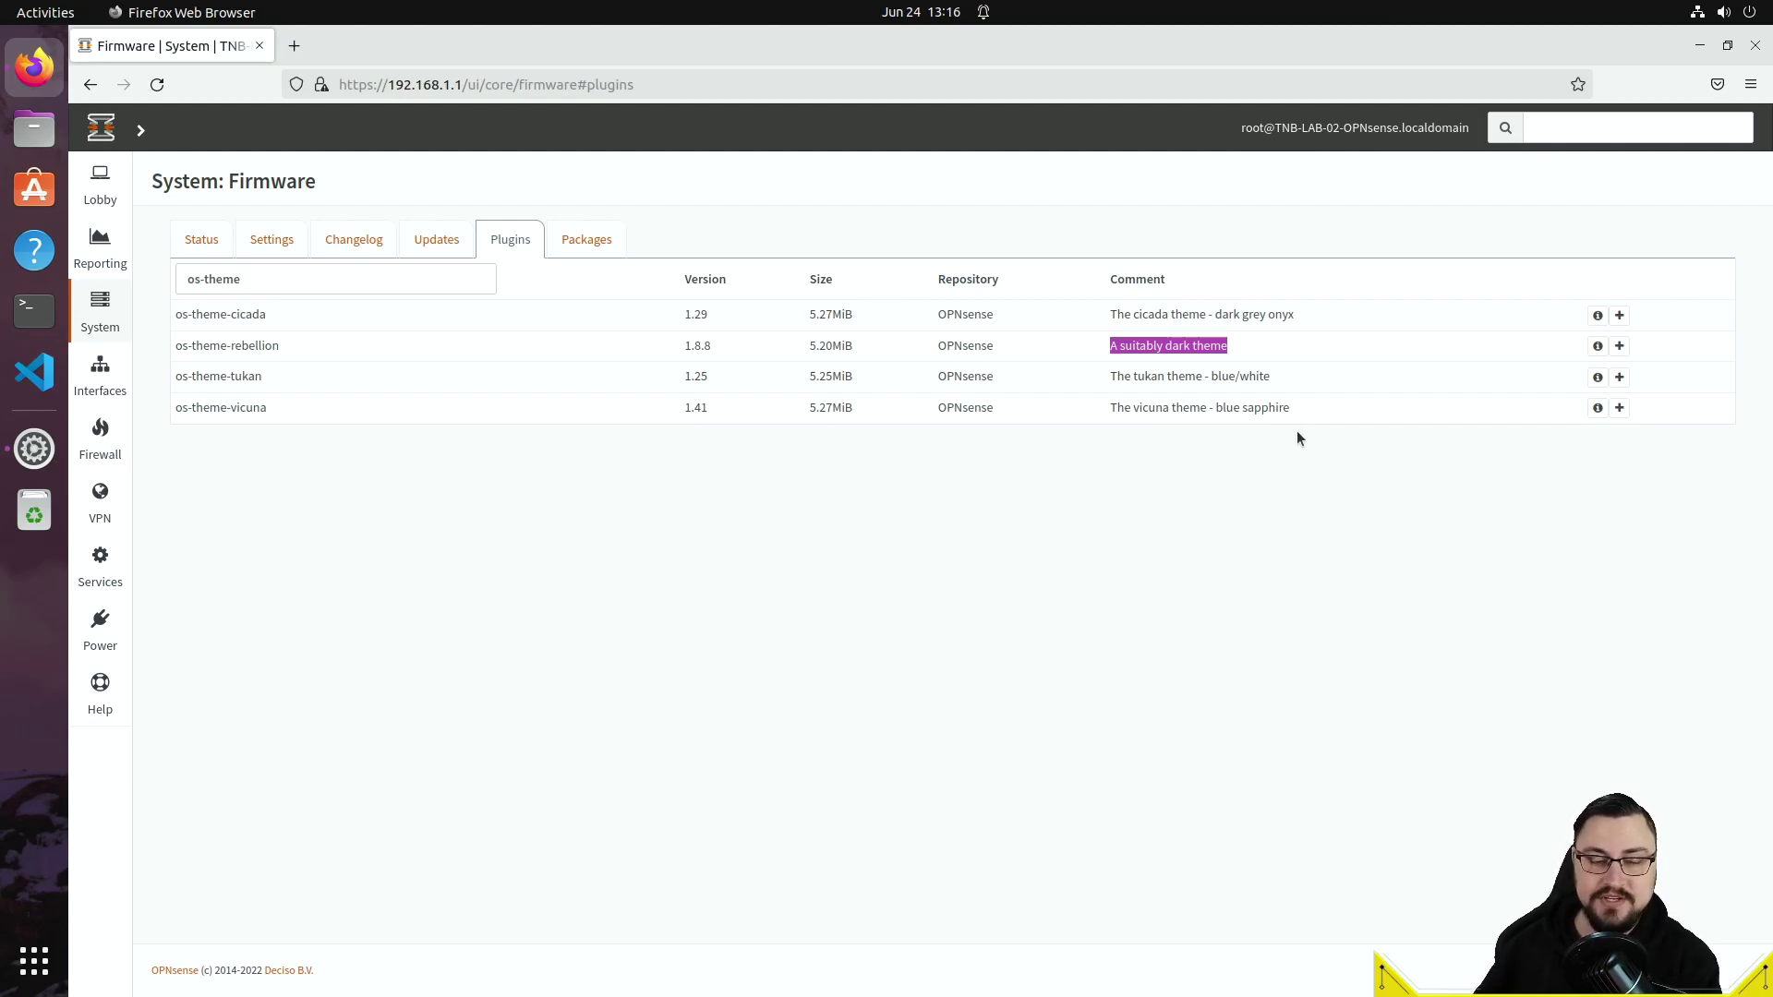
click(1619, 345)
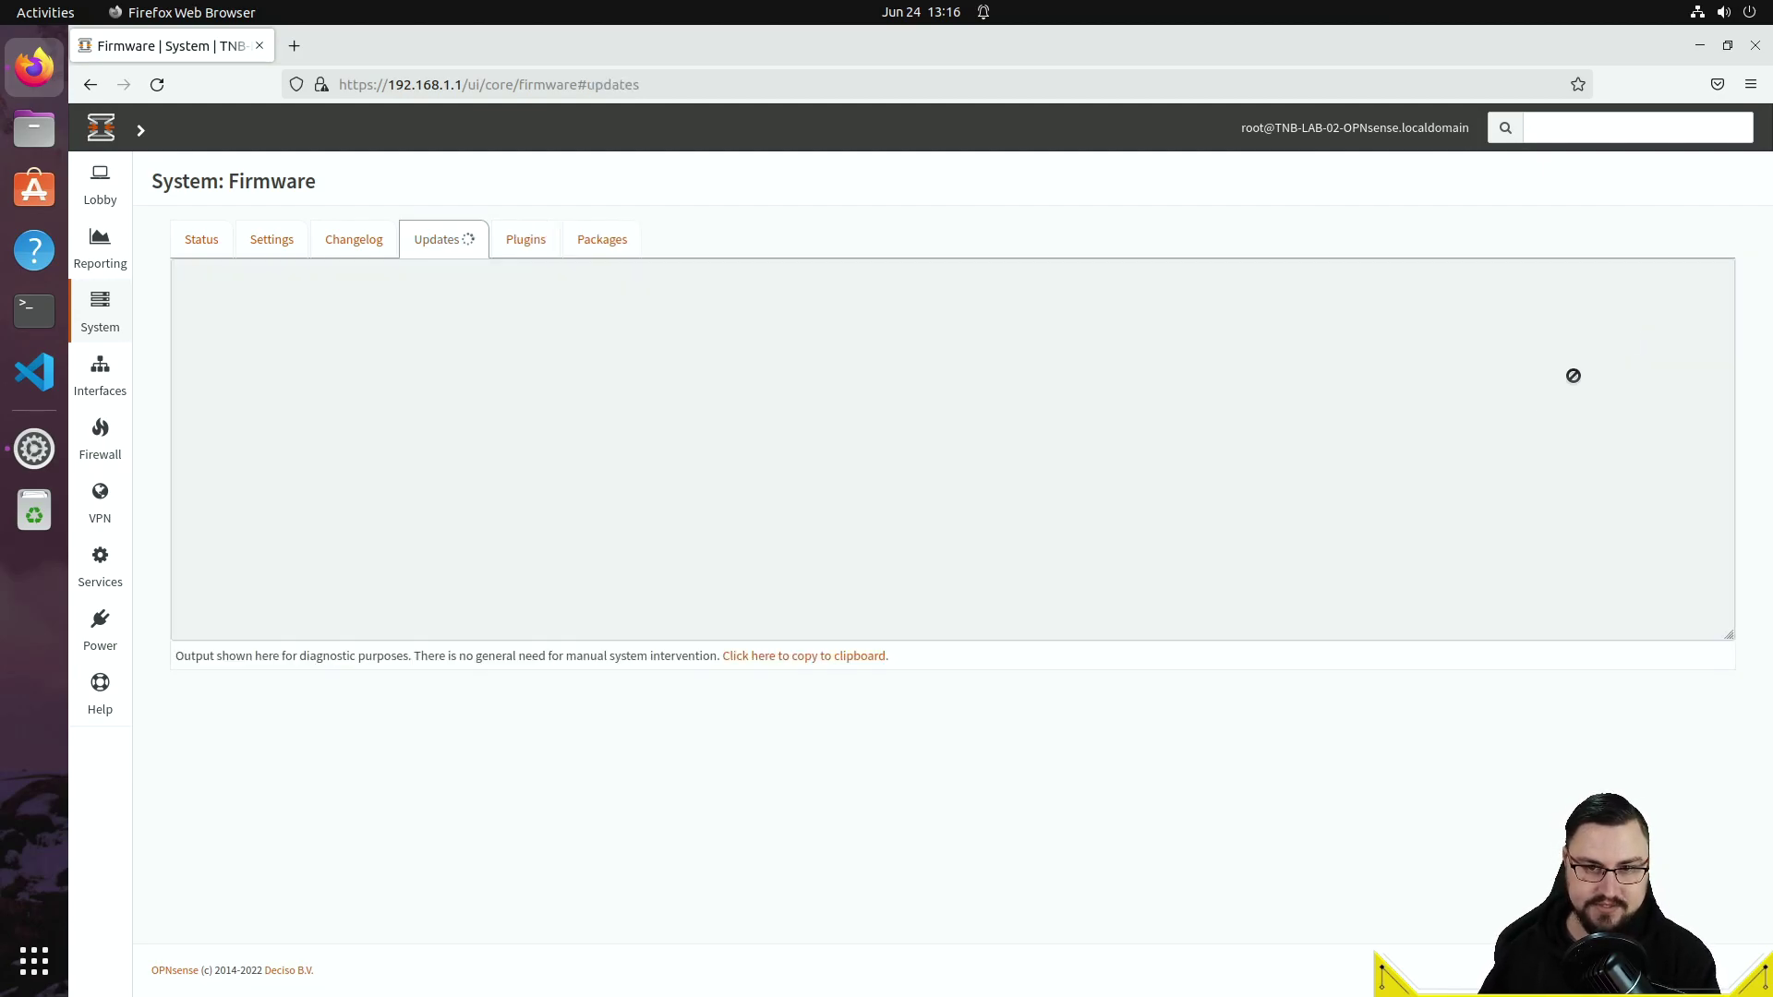
- In System: Settings: General, choose the rebellion theme and save
scroll(425, 502, up, 1)
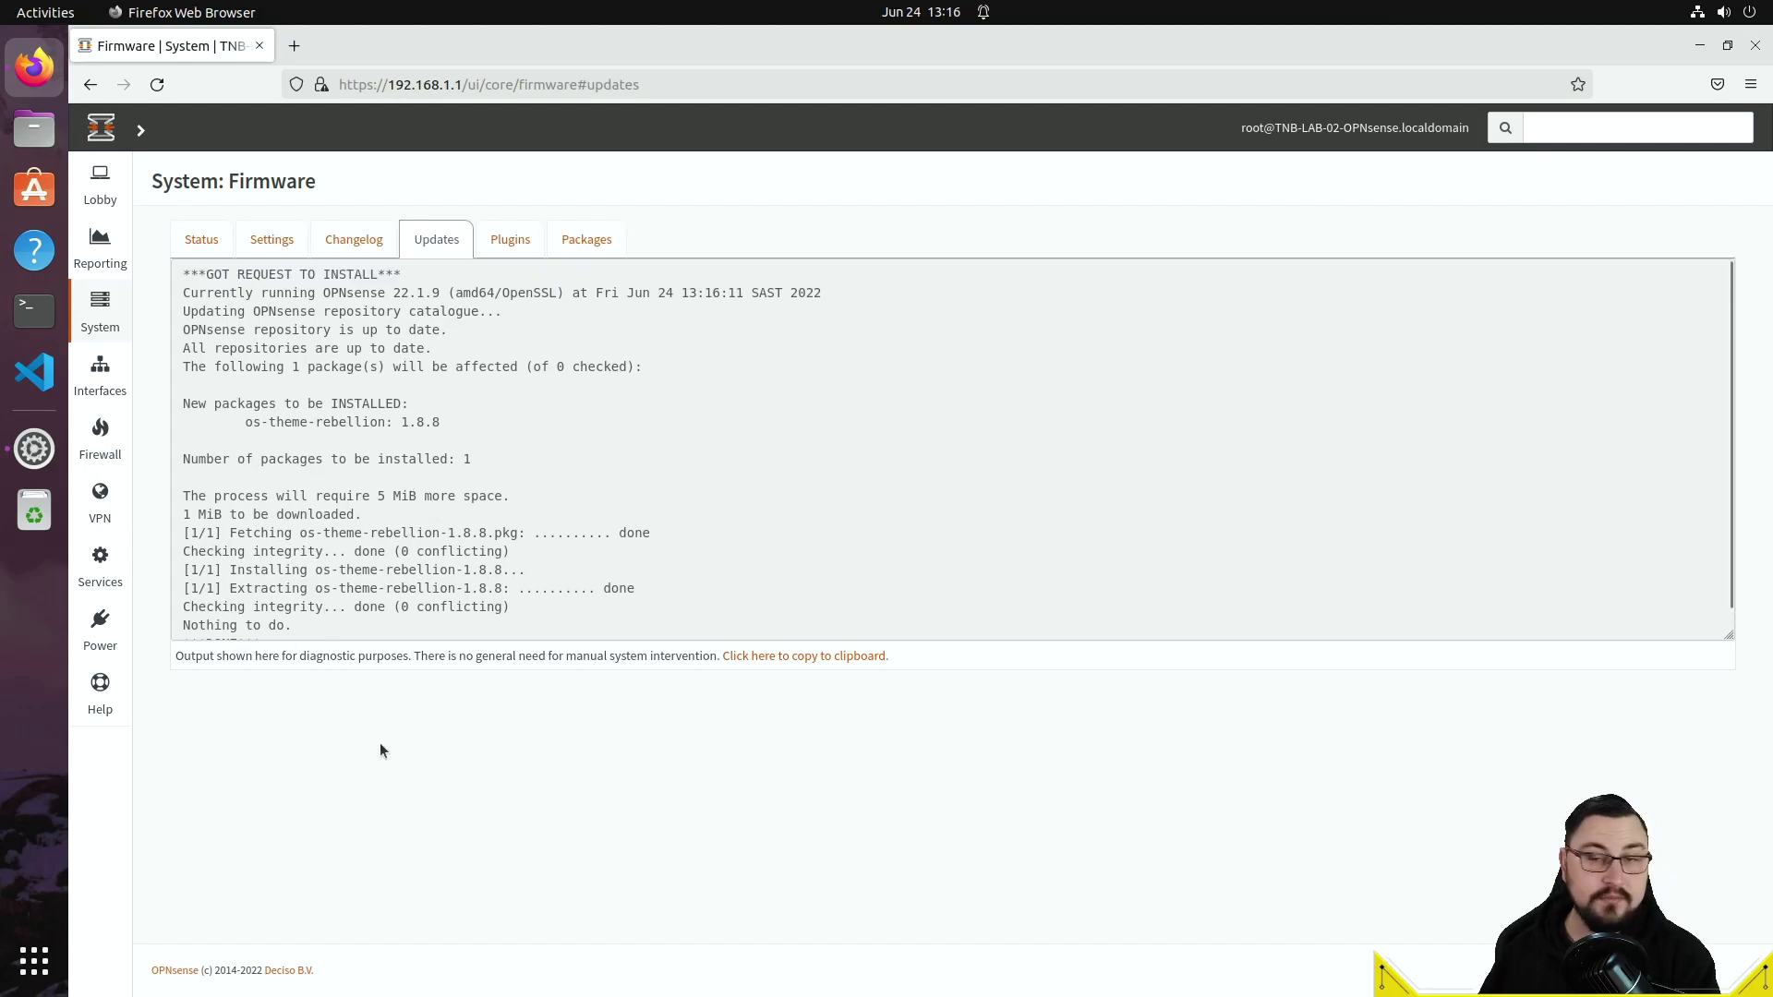
mouse_move(100, 309)
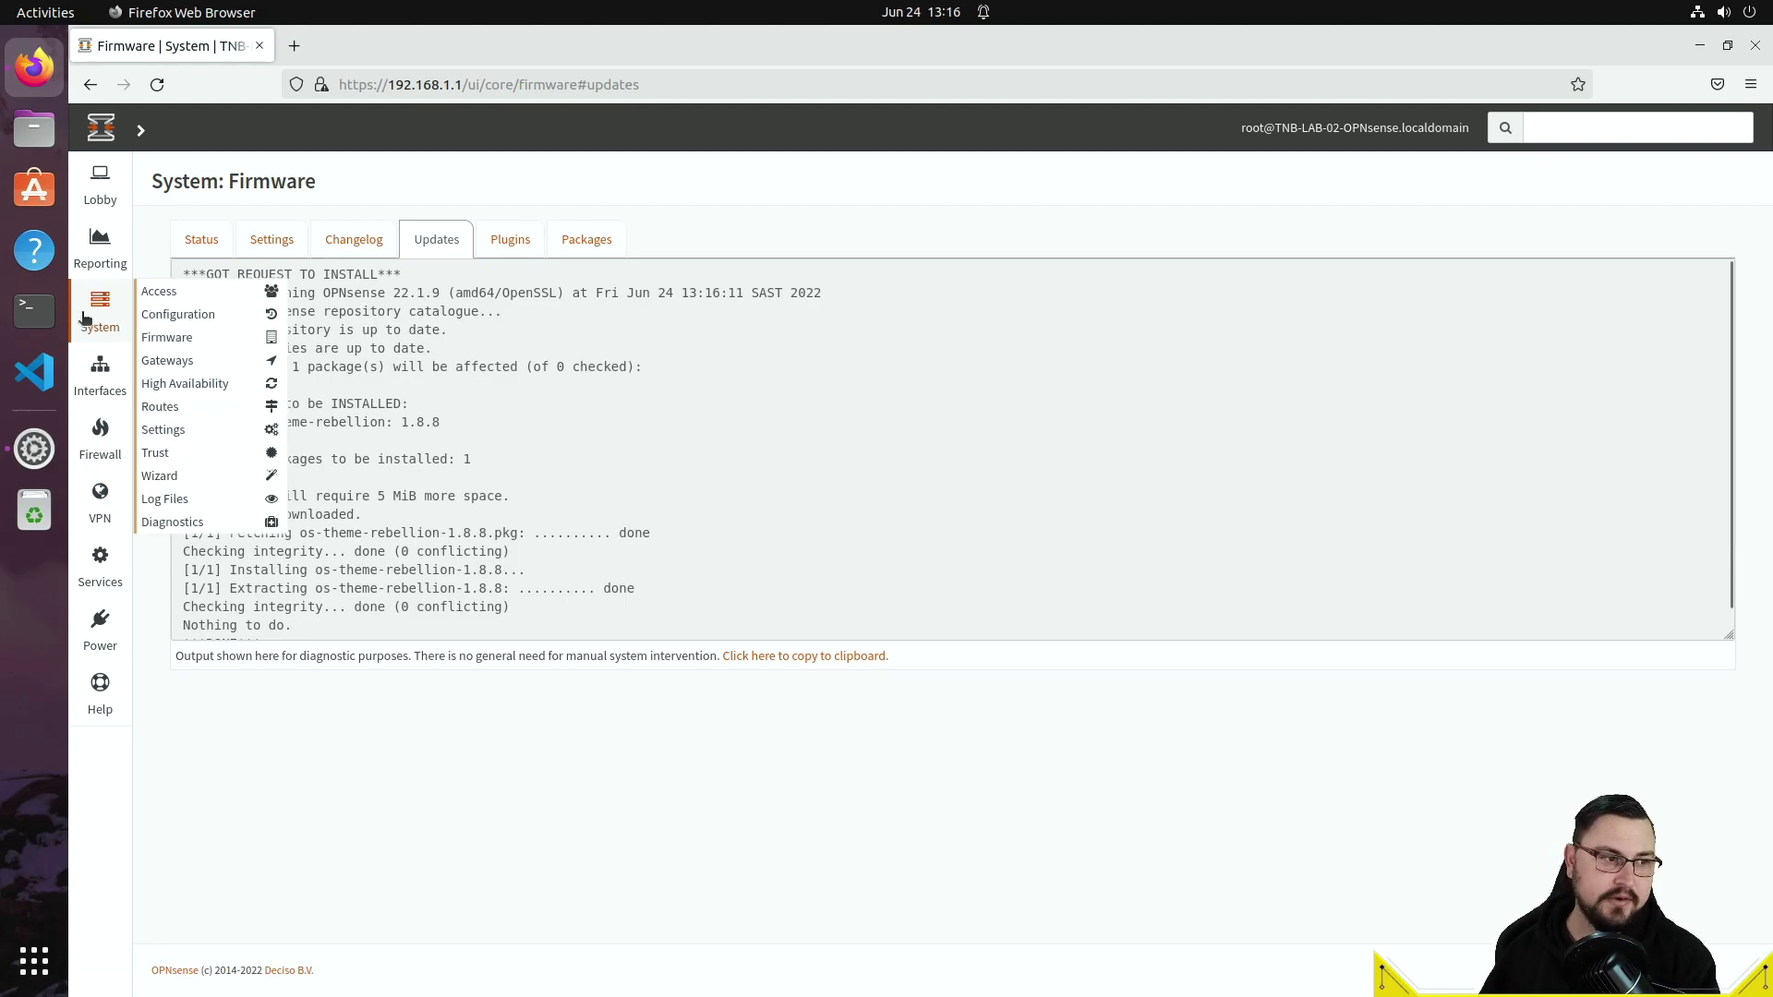
mouse_move(209, 367)
mouse_move(206, 435)
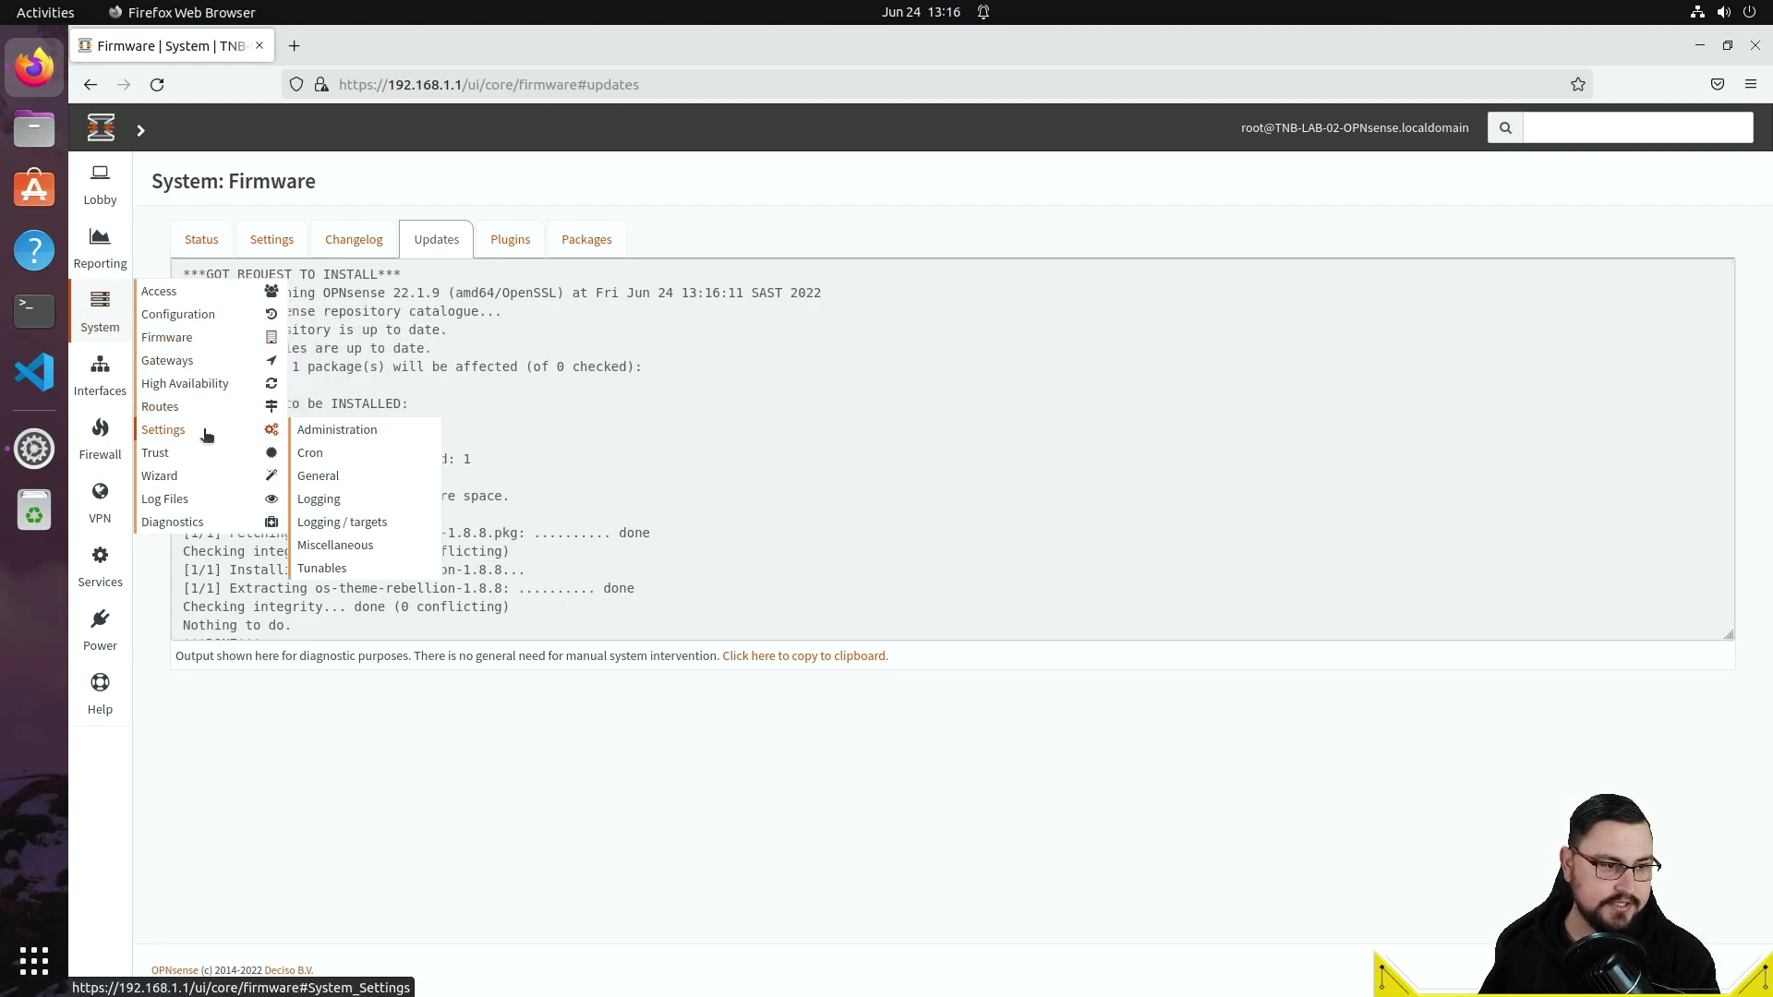
click(319, 475)
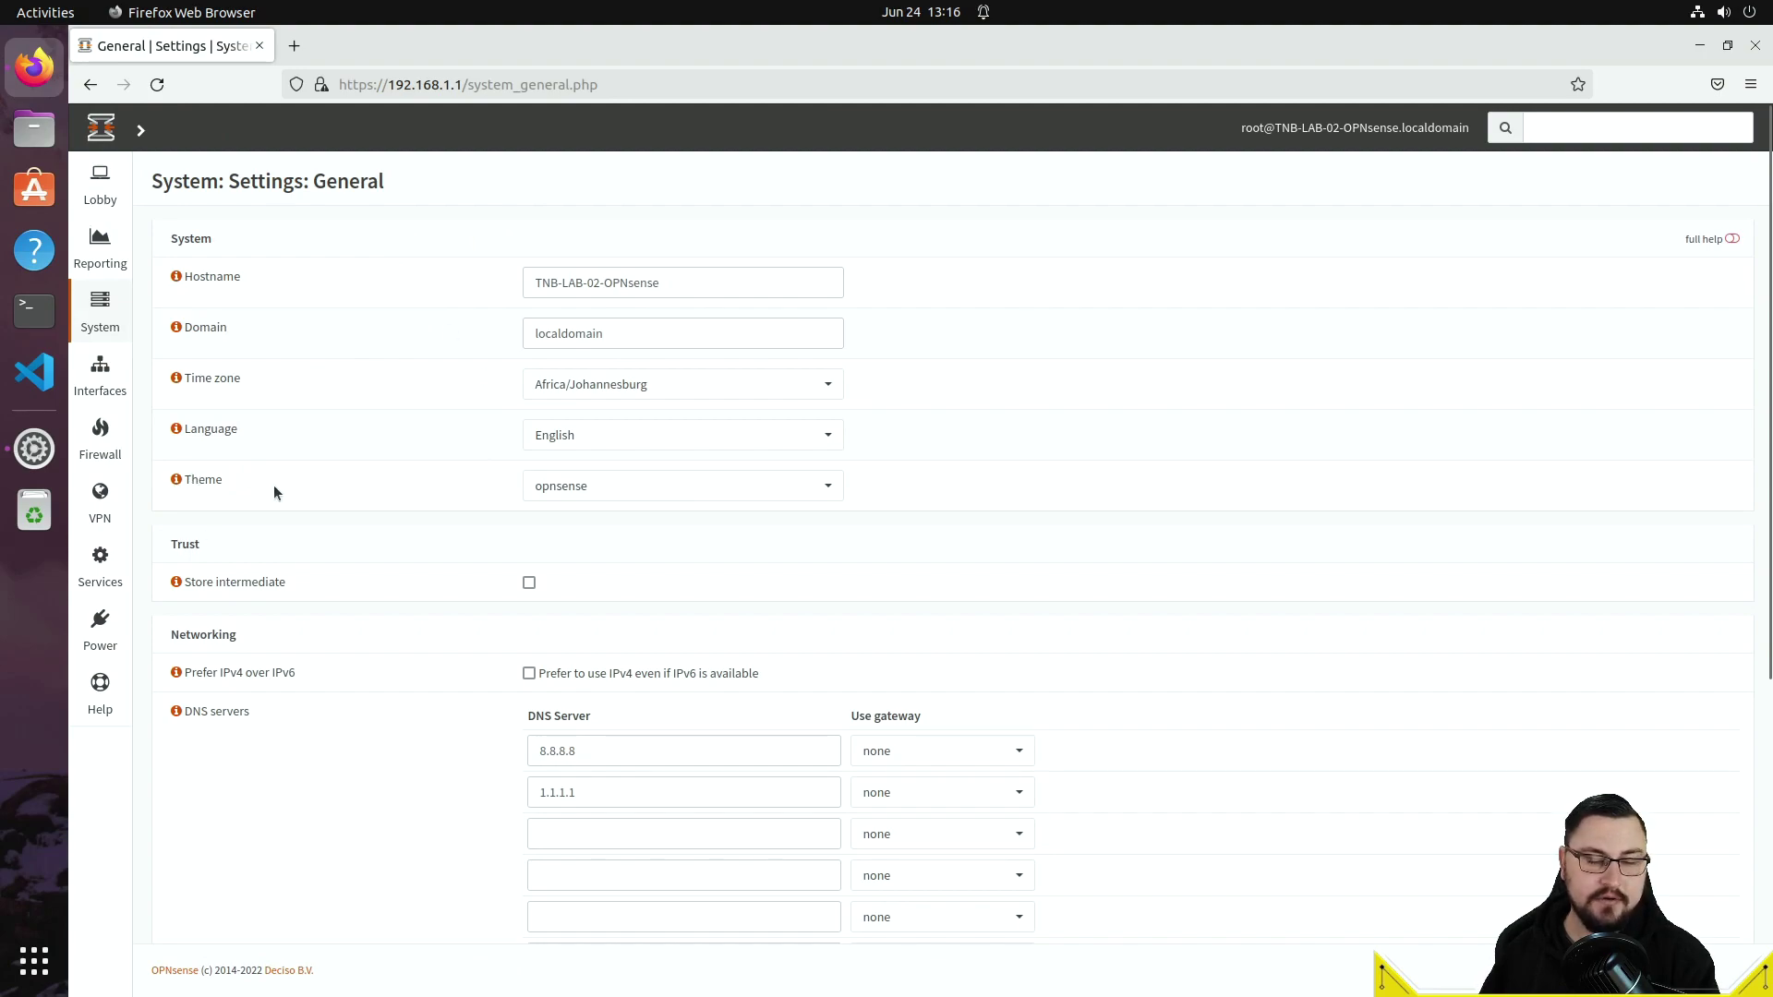
click(657, 482)
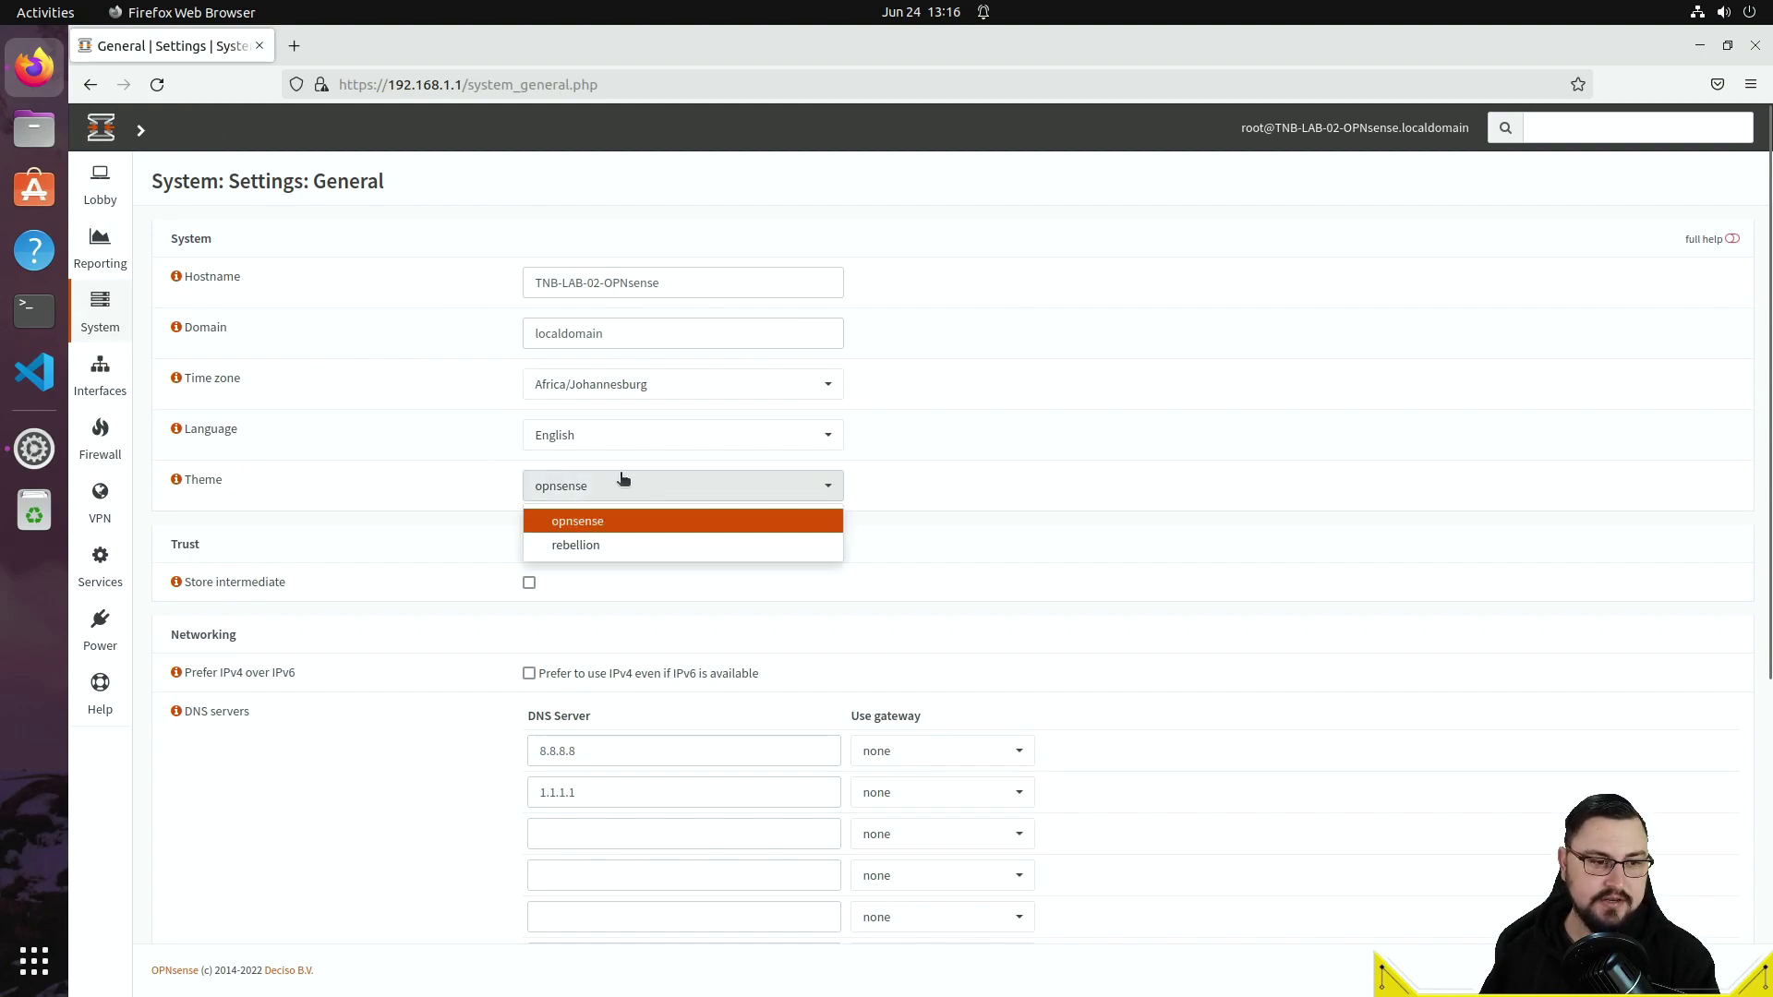
click(596, 544)
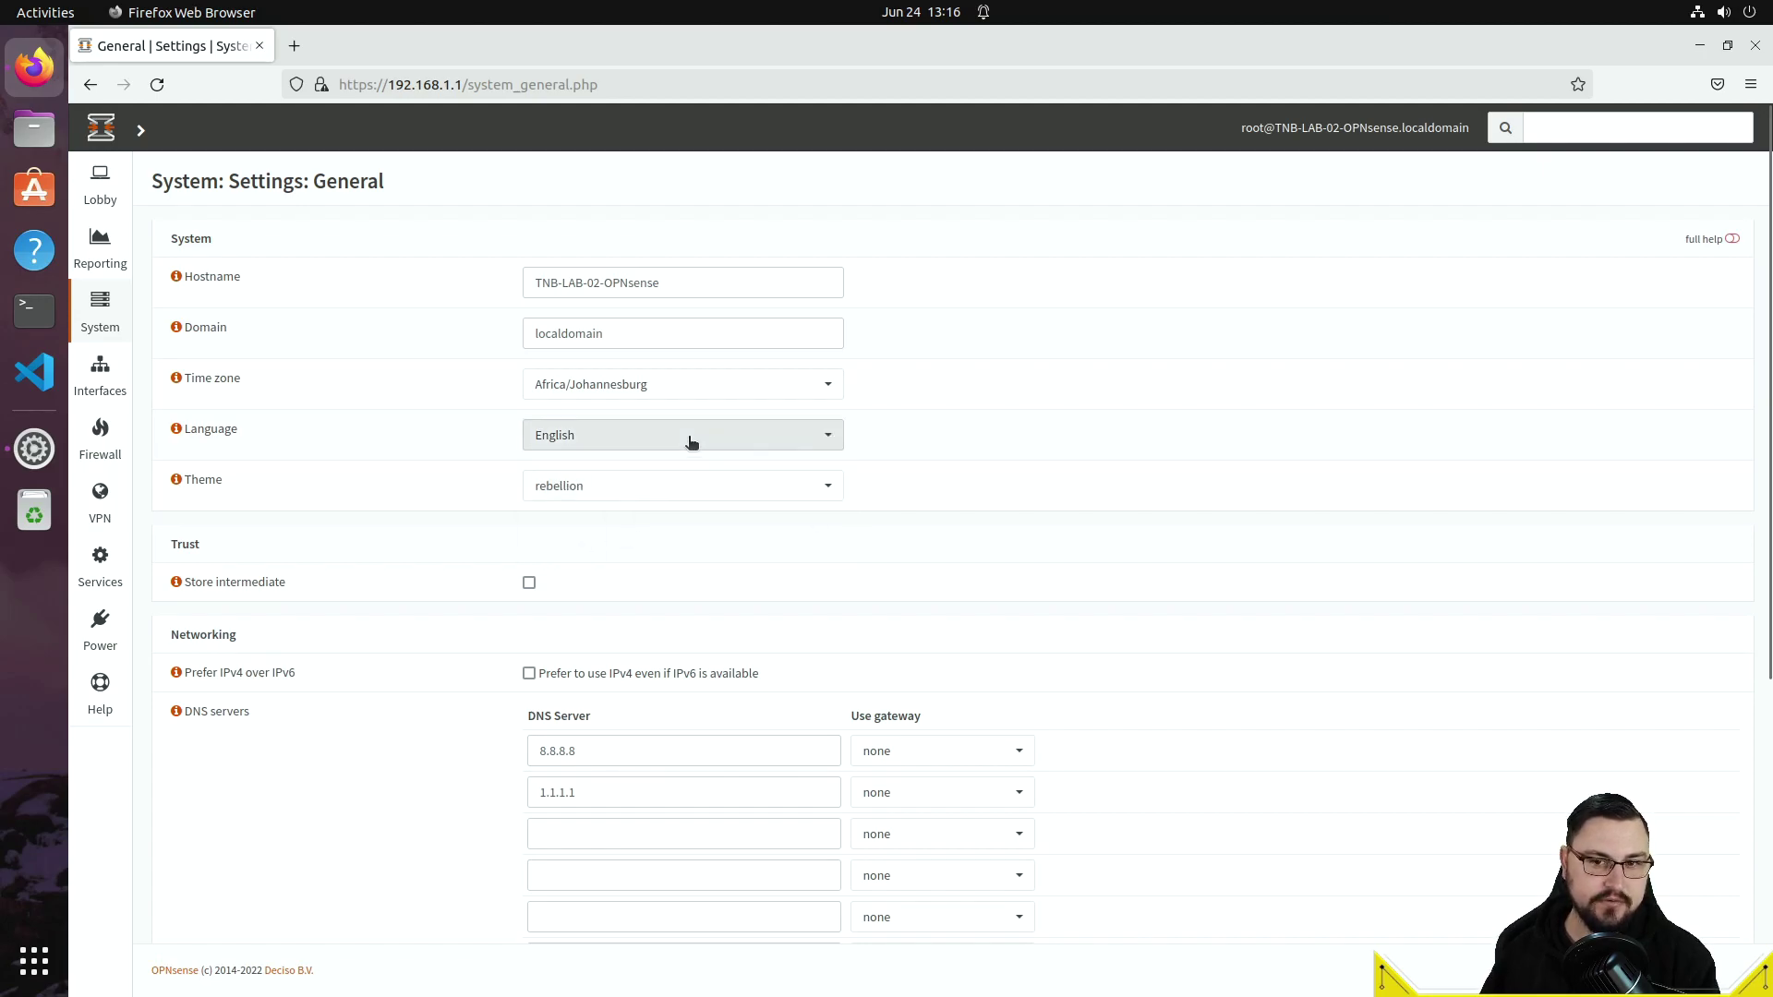
scroll(689, 439, down, 5)
click(548, 904)
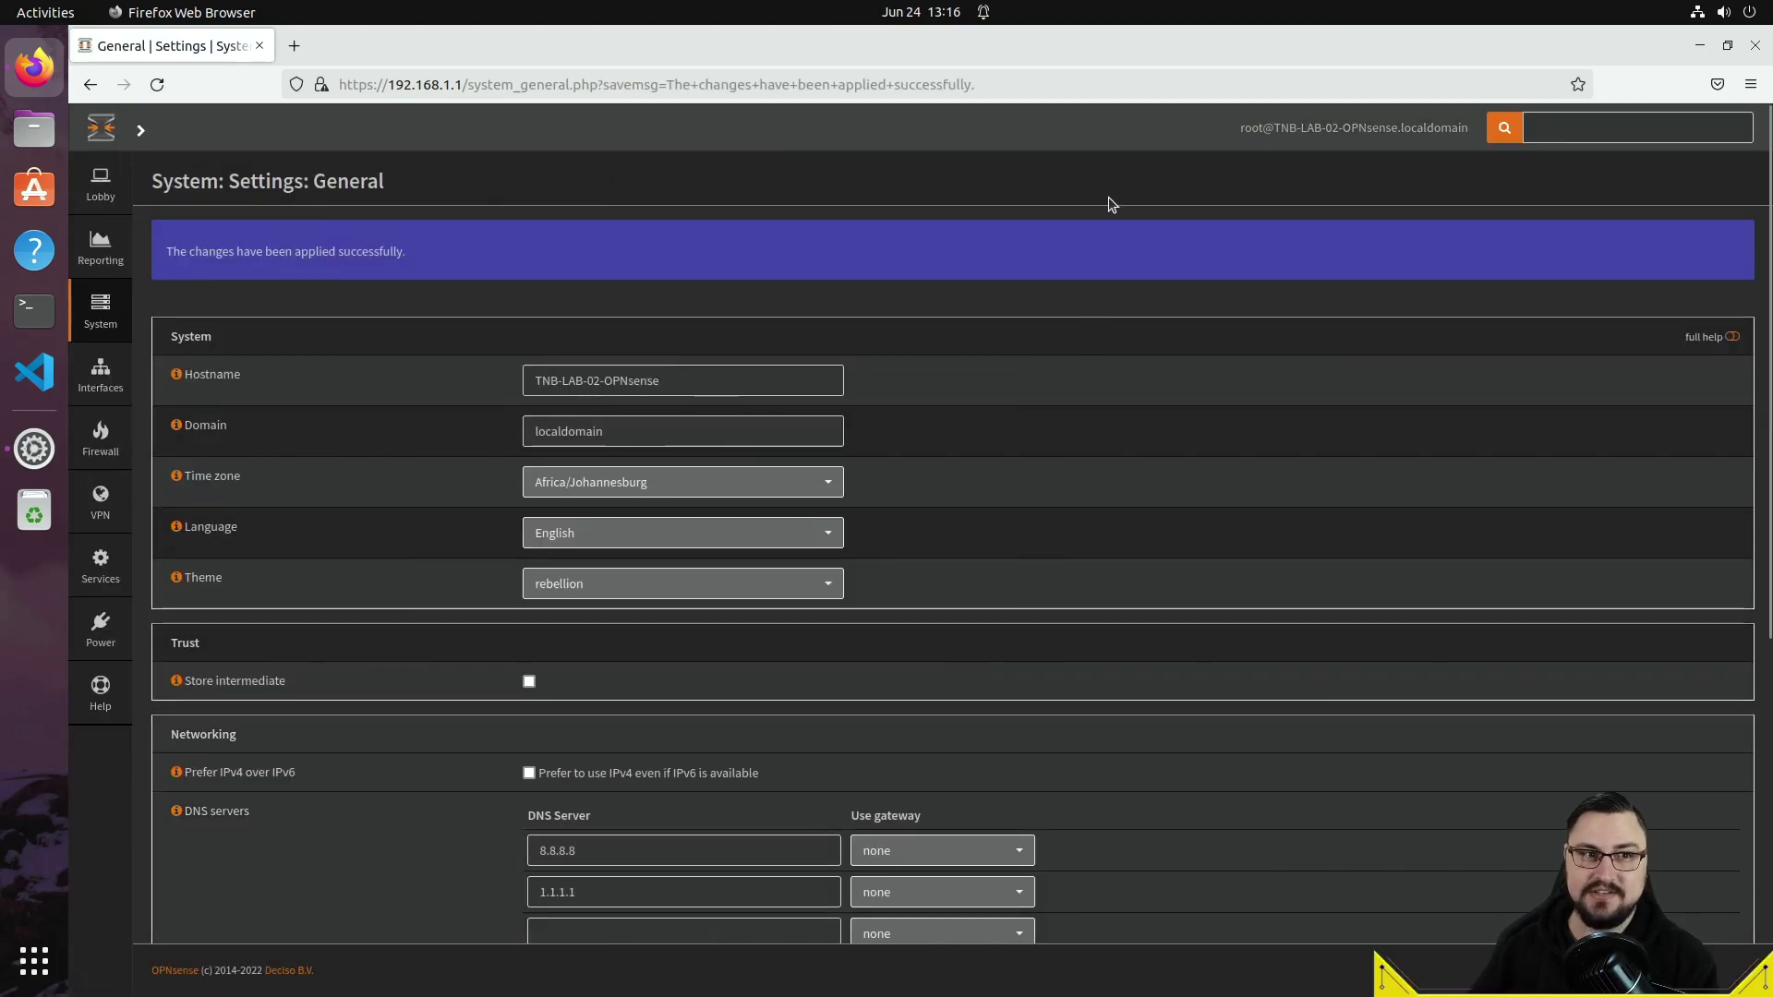
- Toggle VMware full-screen off and on, visit Lobby > License then Dashboard, and open a new tab
key(ctrl+alt+Return)
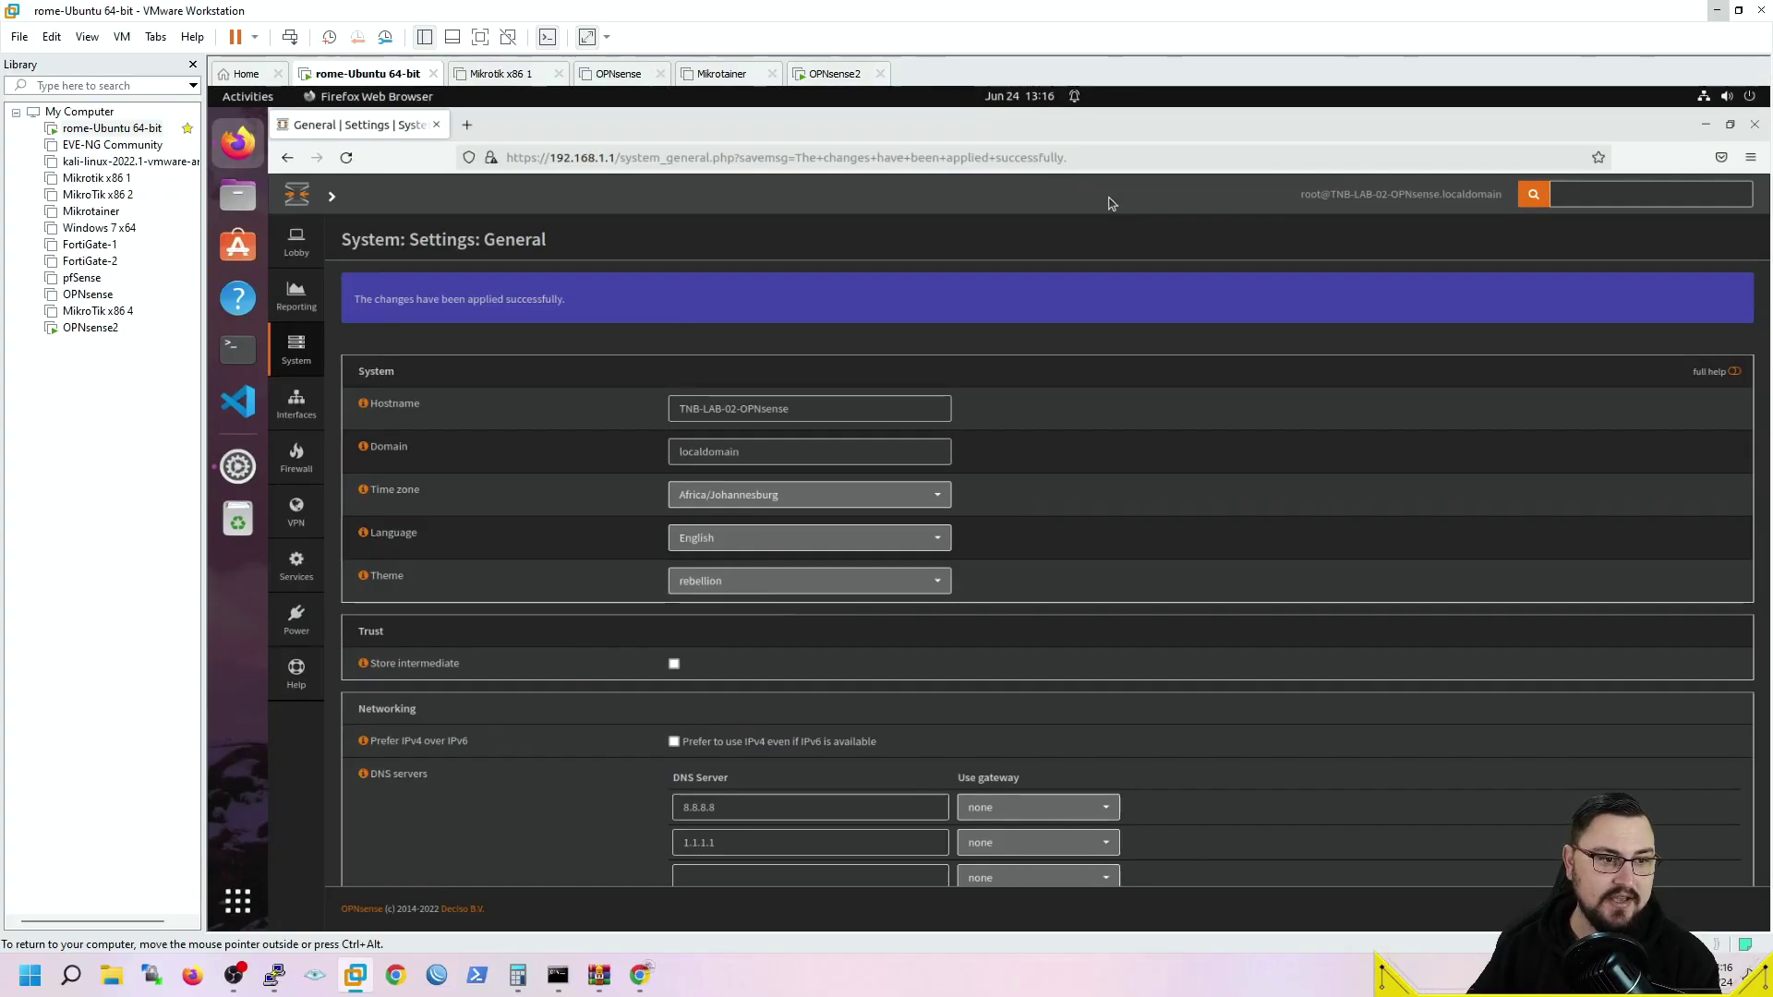
key(ctrl+alt+Return)
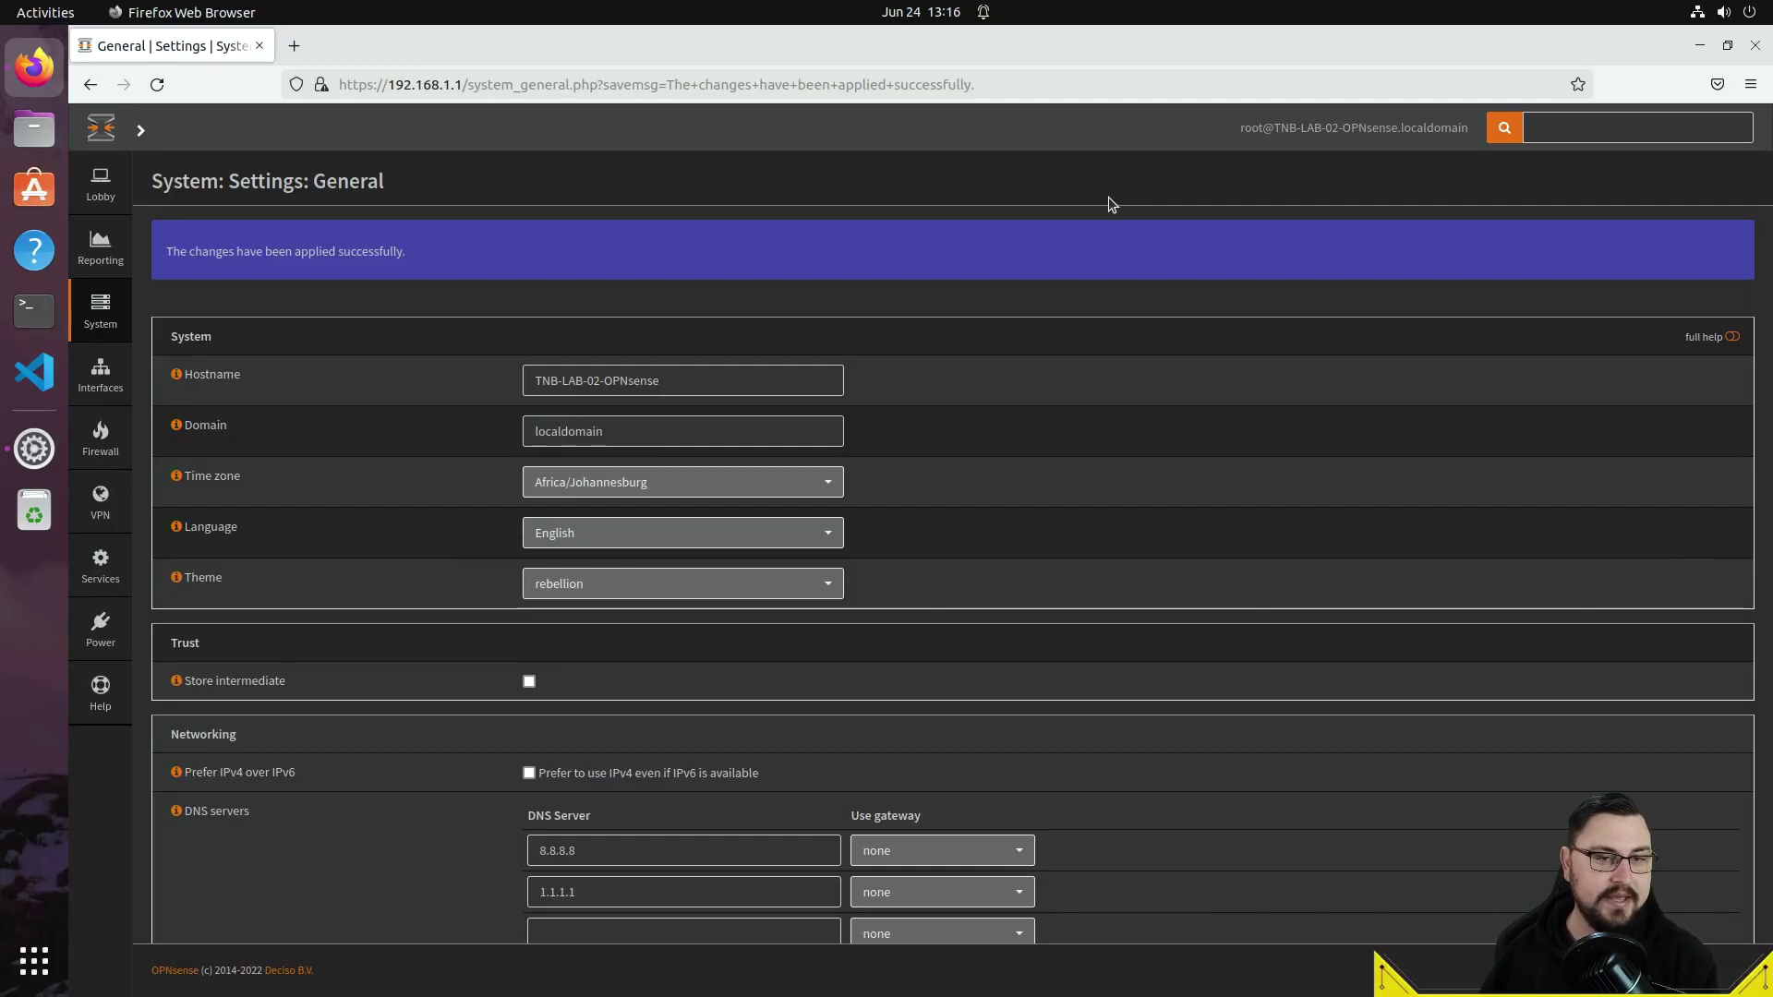
scroll(876, 345, down, 6)
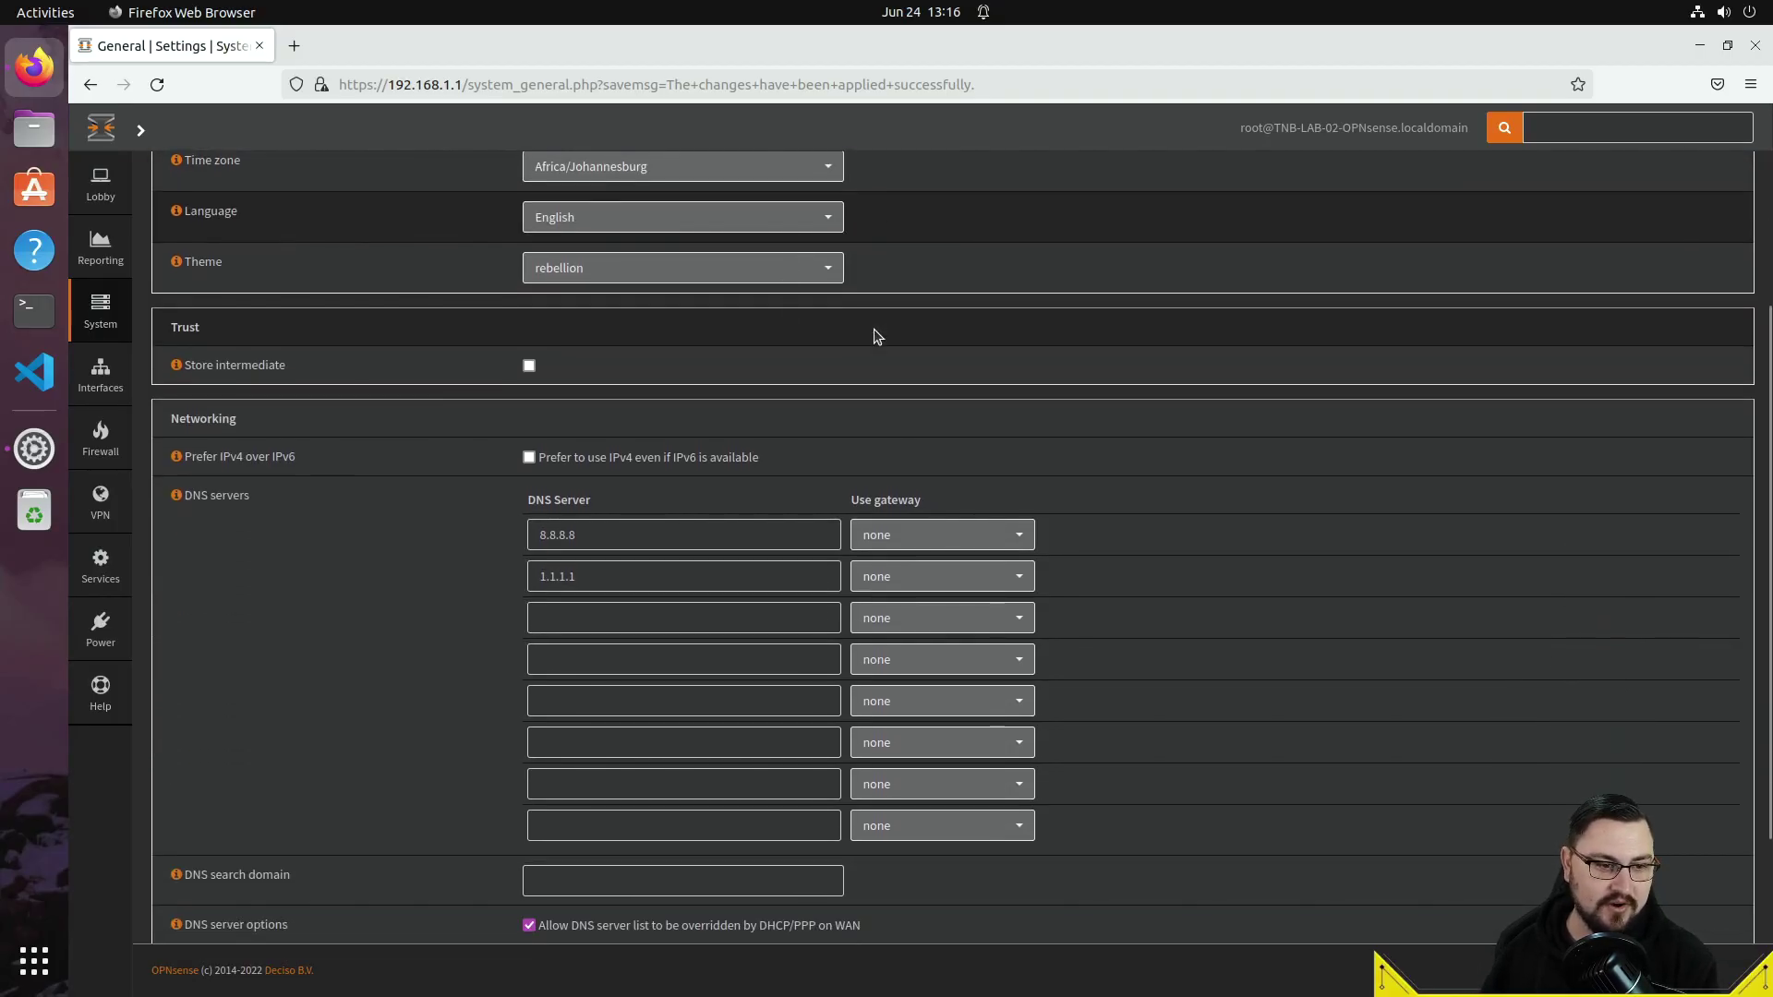
scroll(538, 669, up, 6)
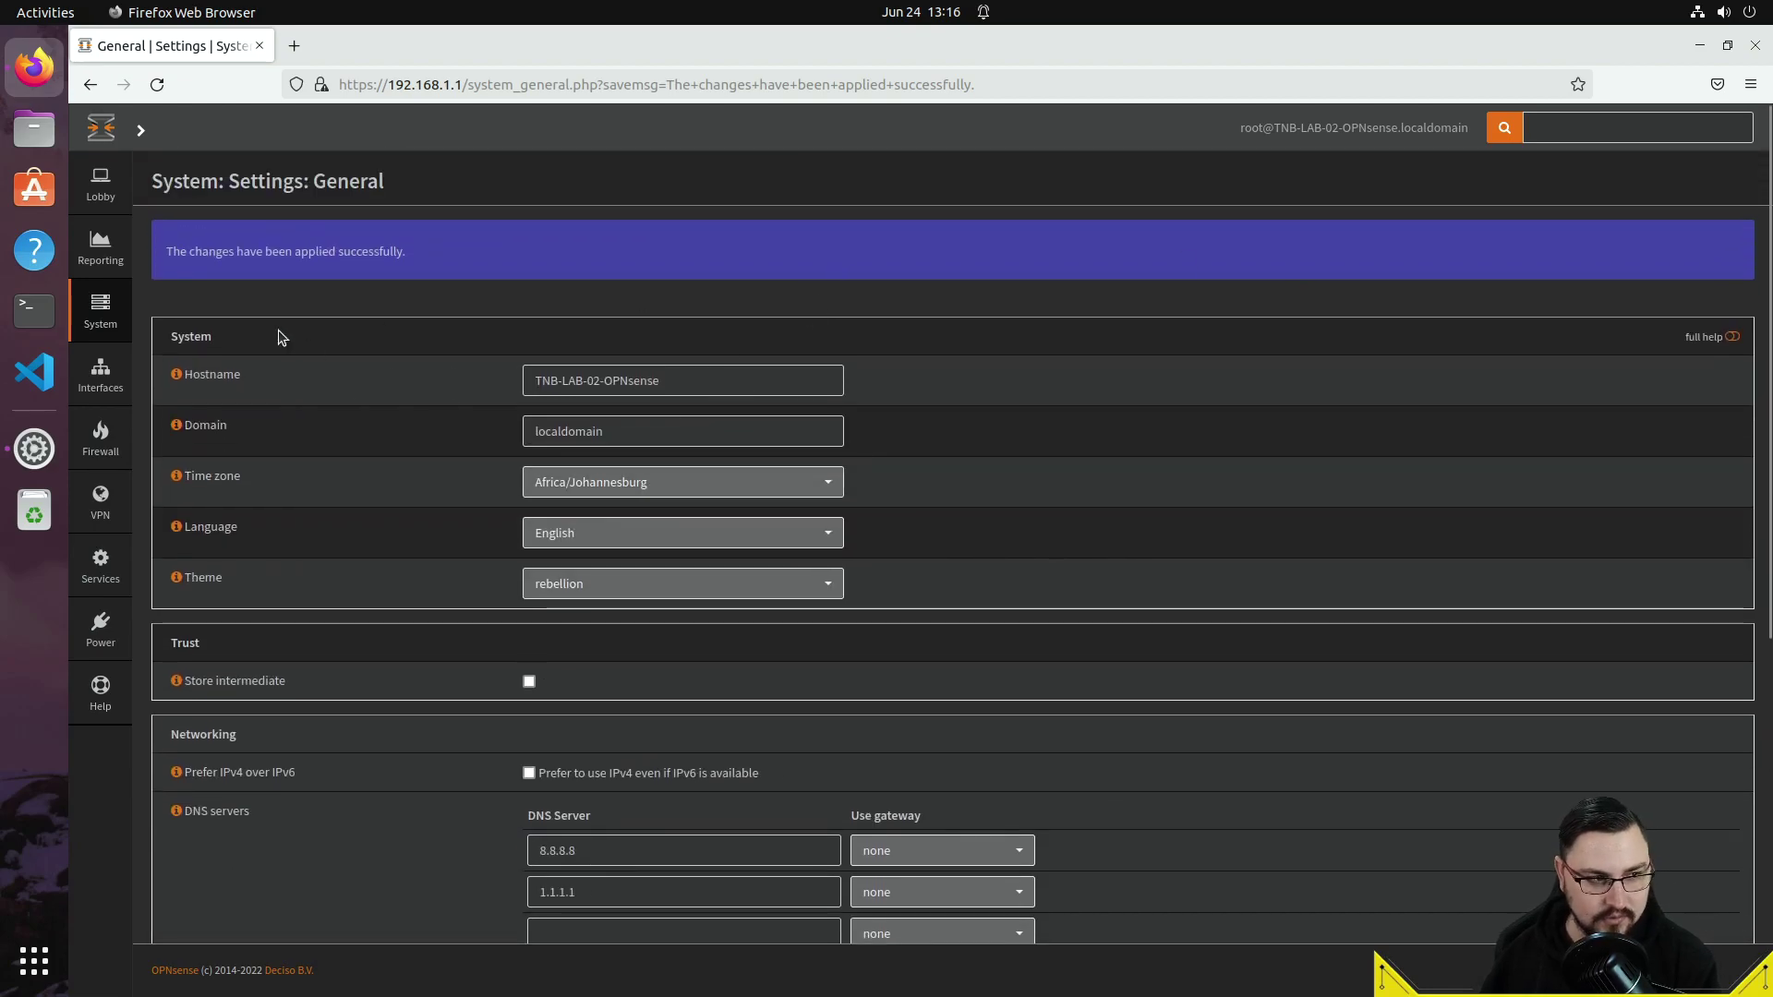
click(166, 182)
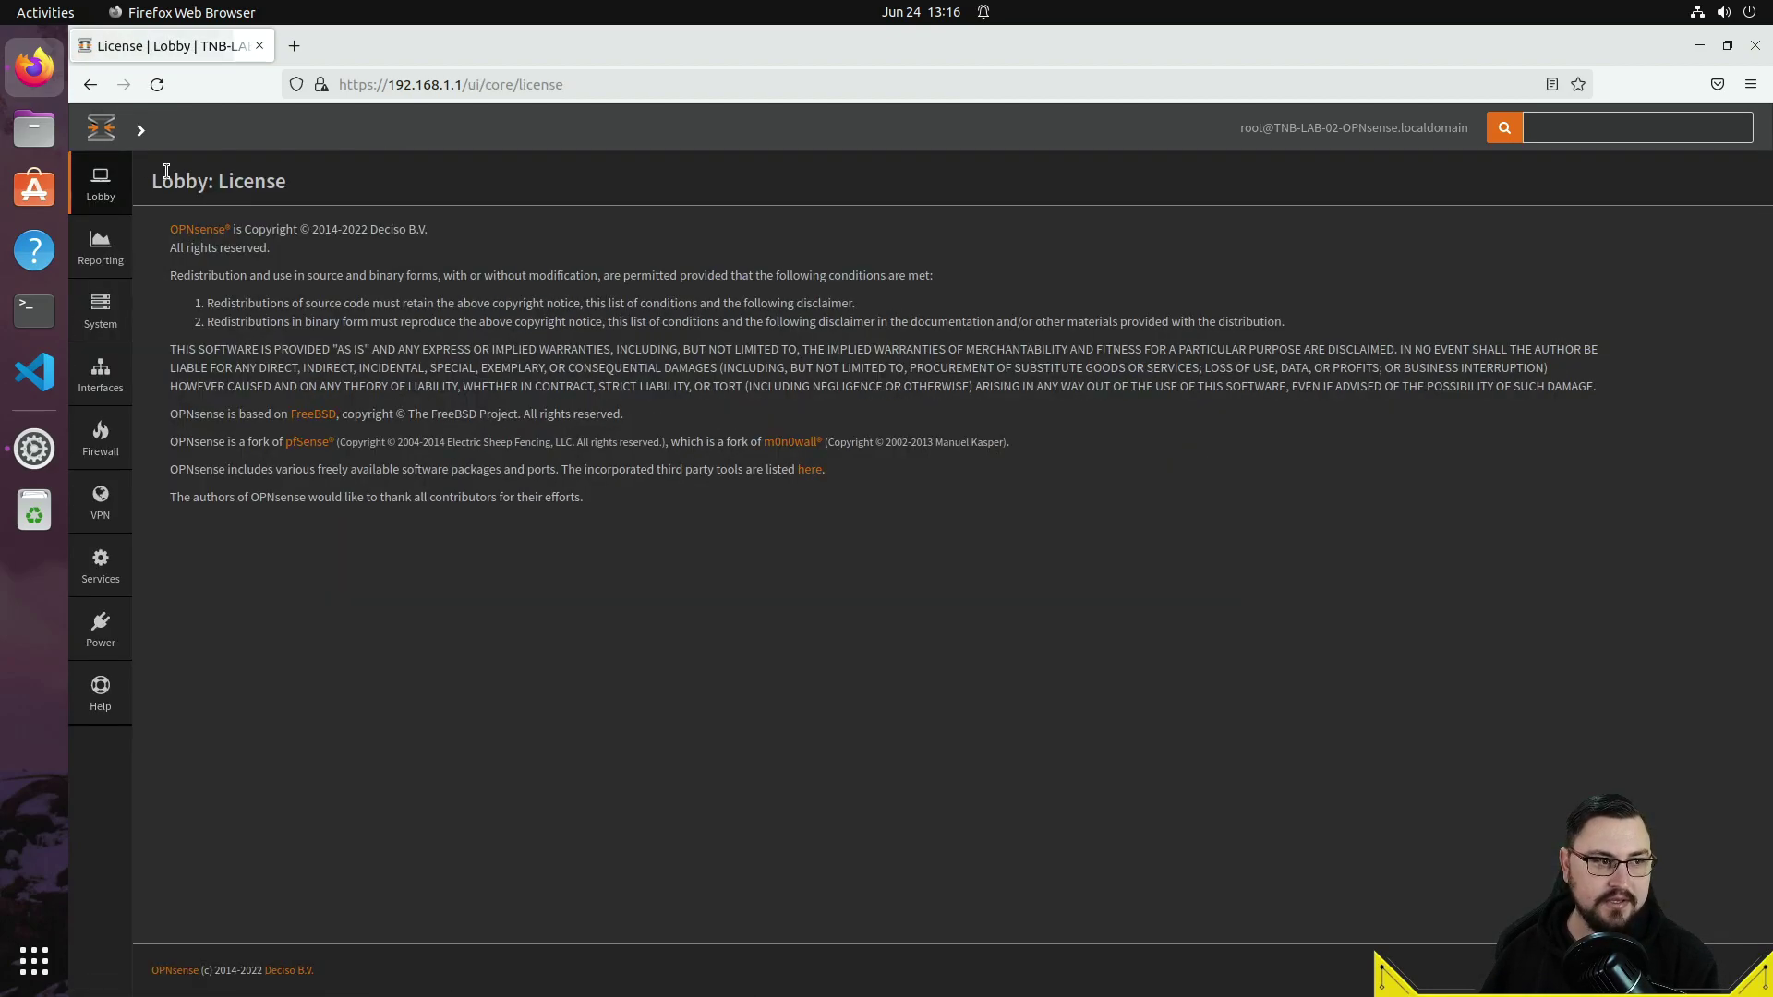
click(164, 163)
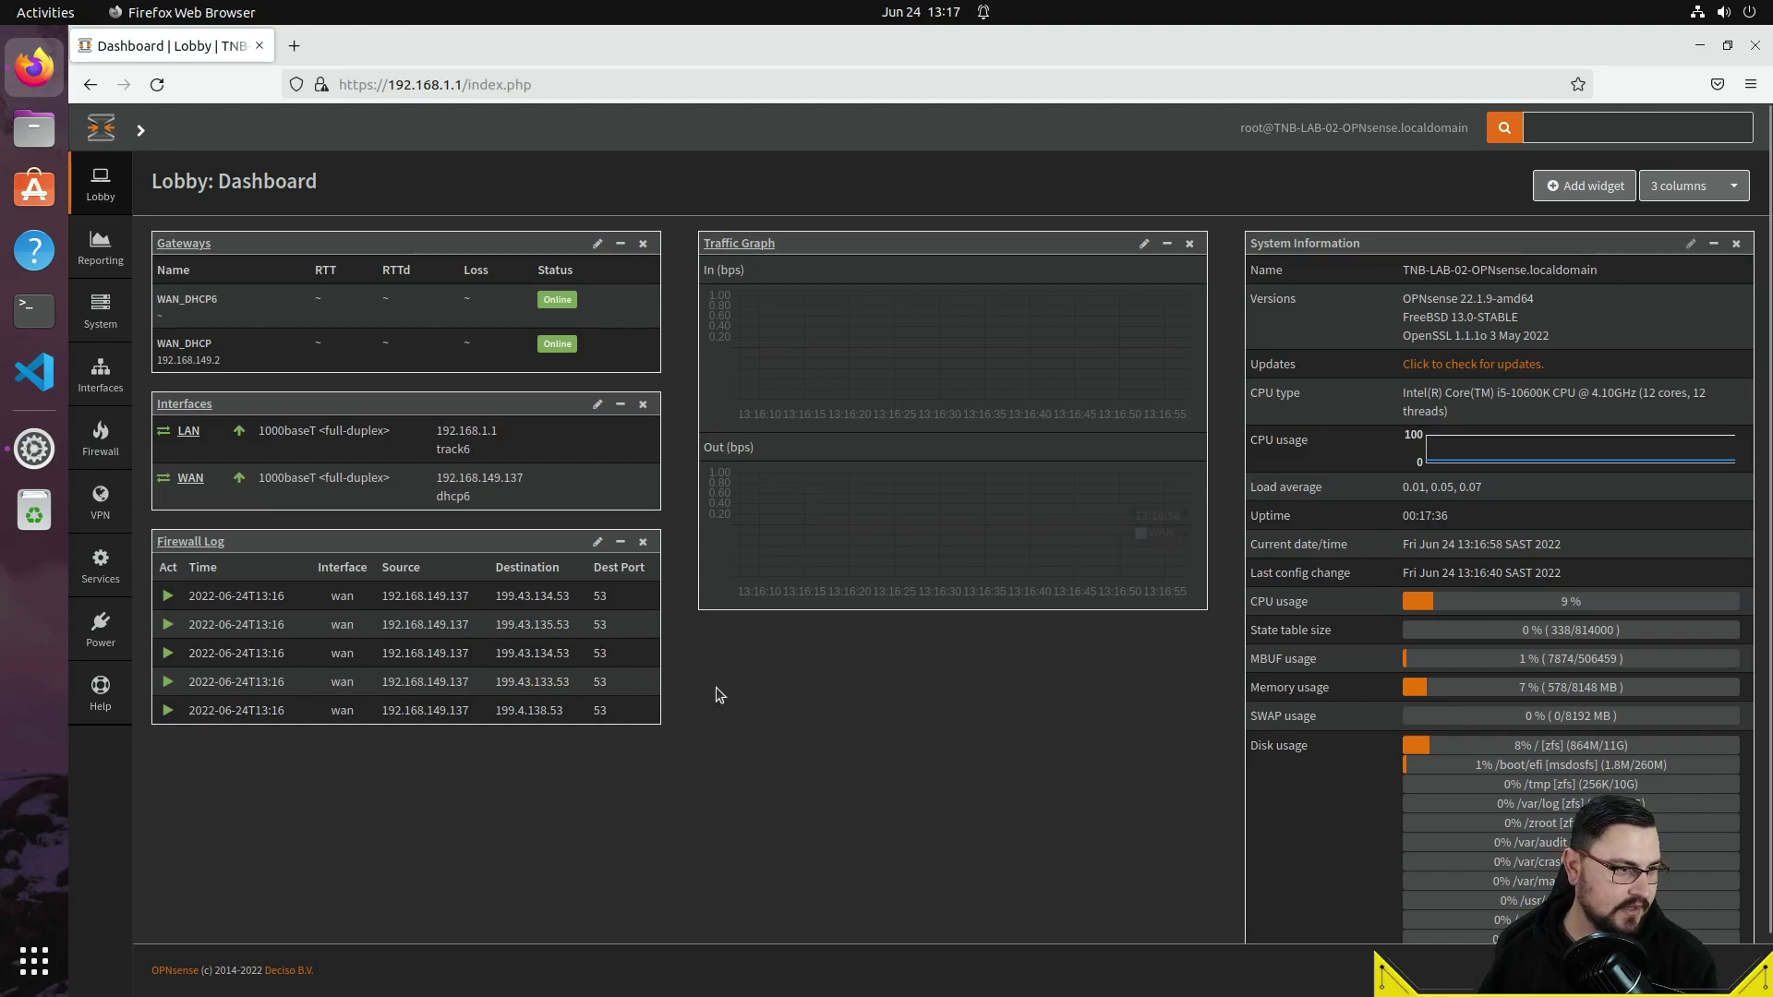
key(ctrl+t)
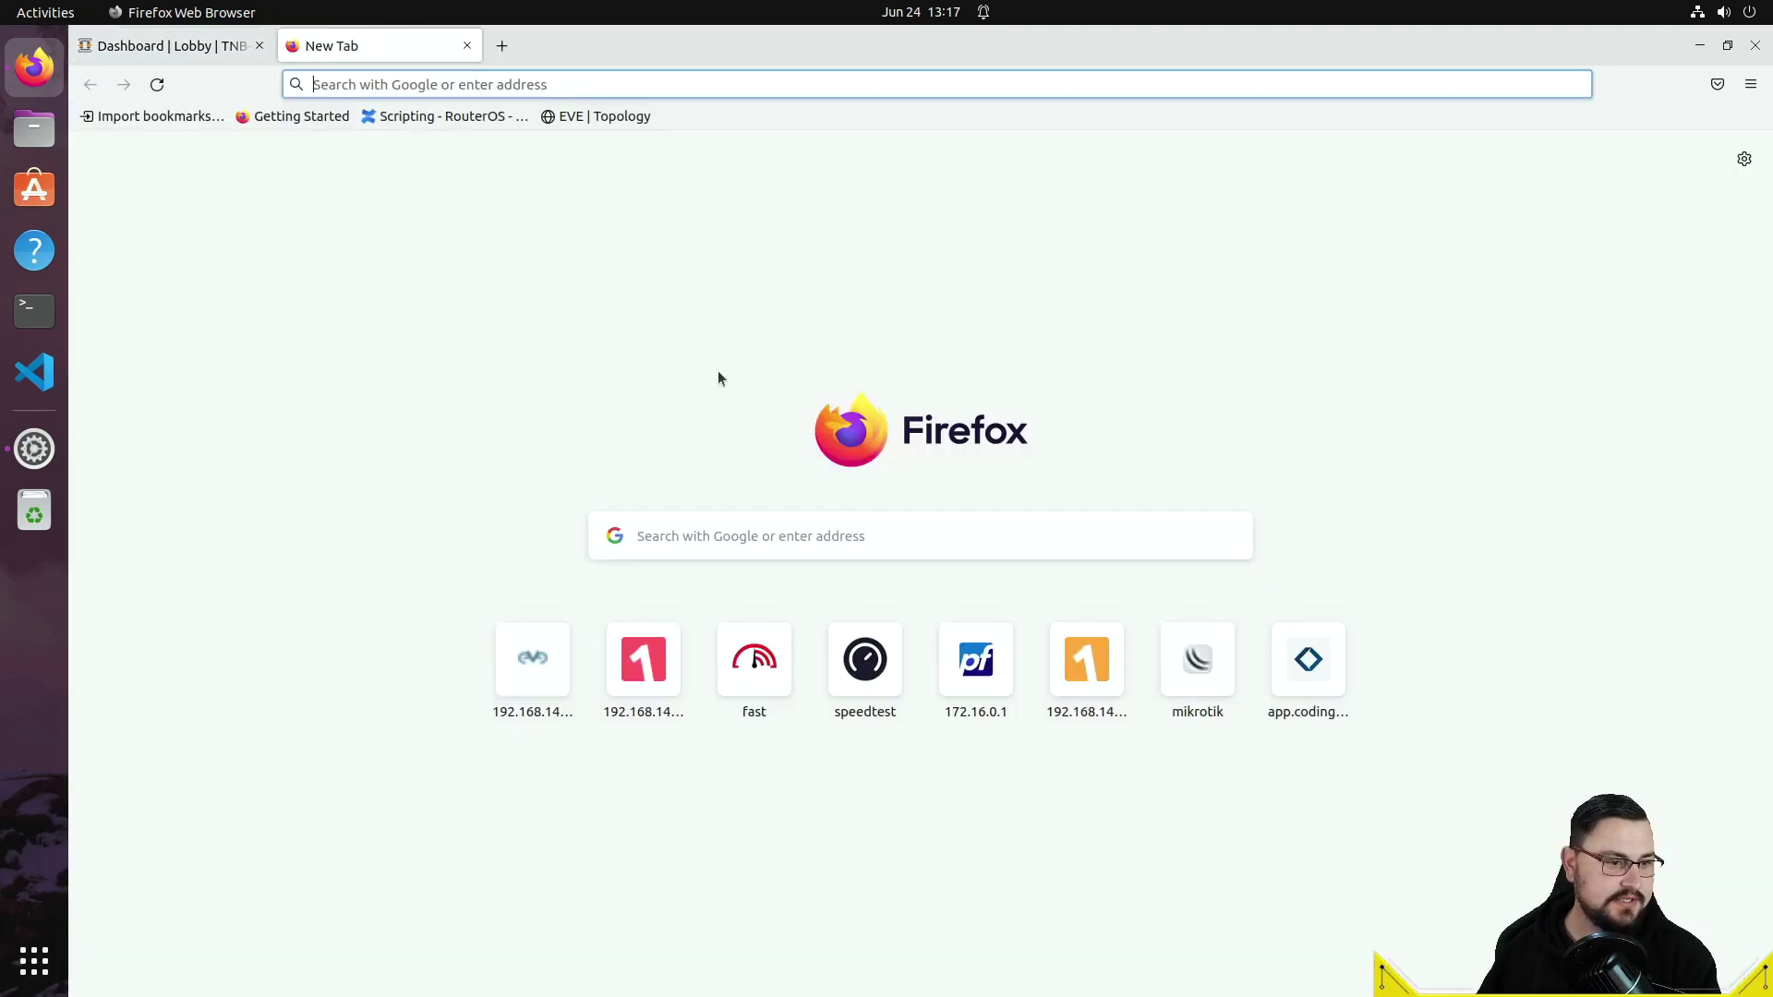
- Start a Fast.com speed test from the 'fast' tile and switch back to the Dashboard | Lobby tab
click(739, 651)
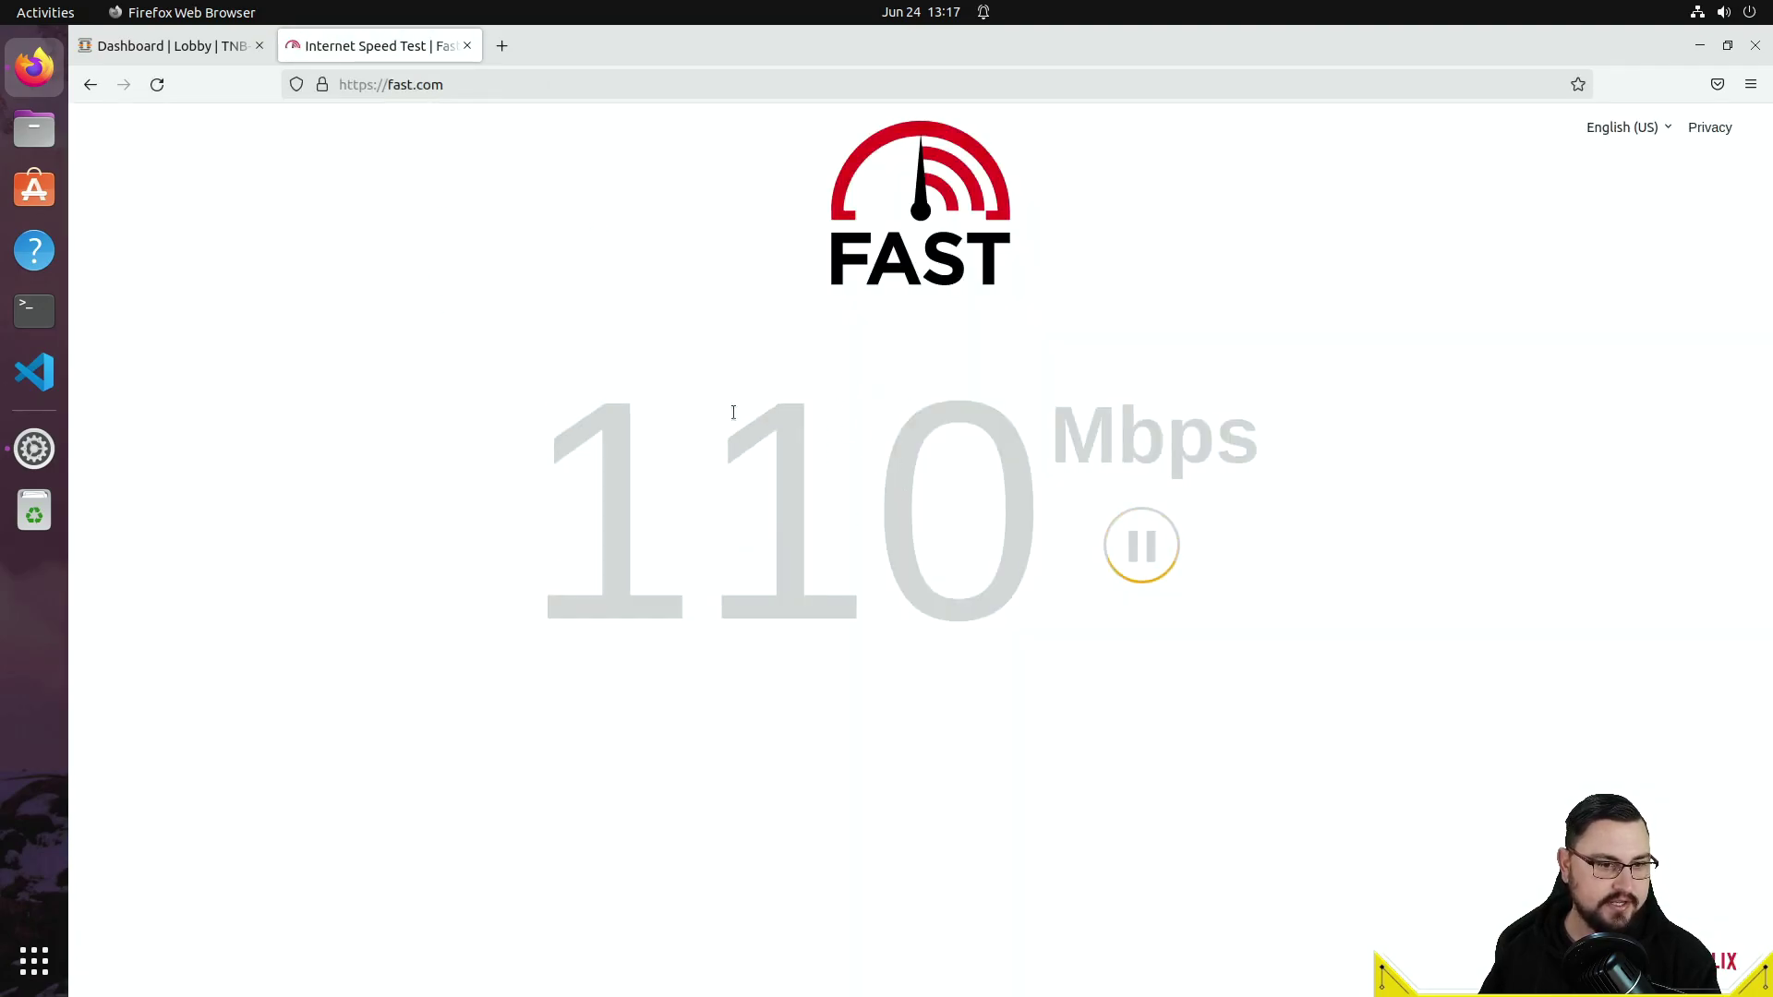
click(242, 56)
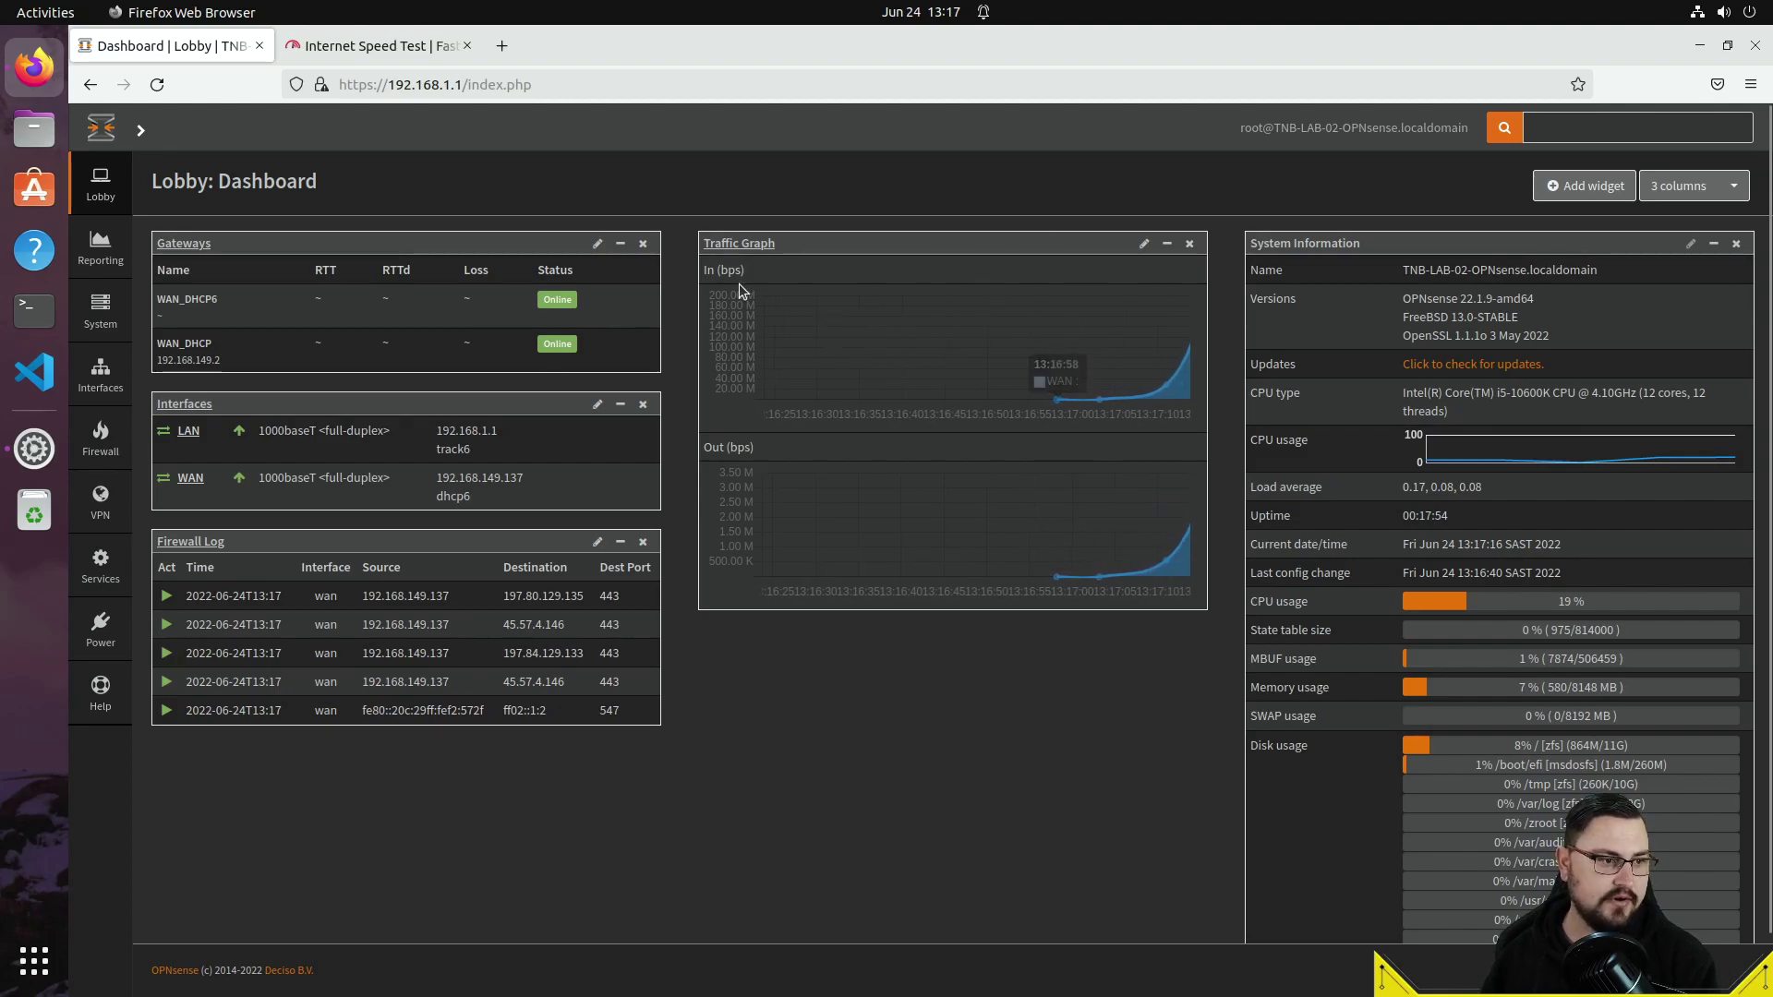
mouse_move(100, 247)
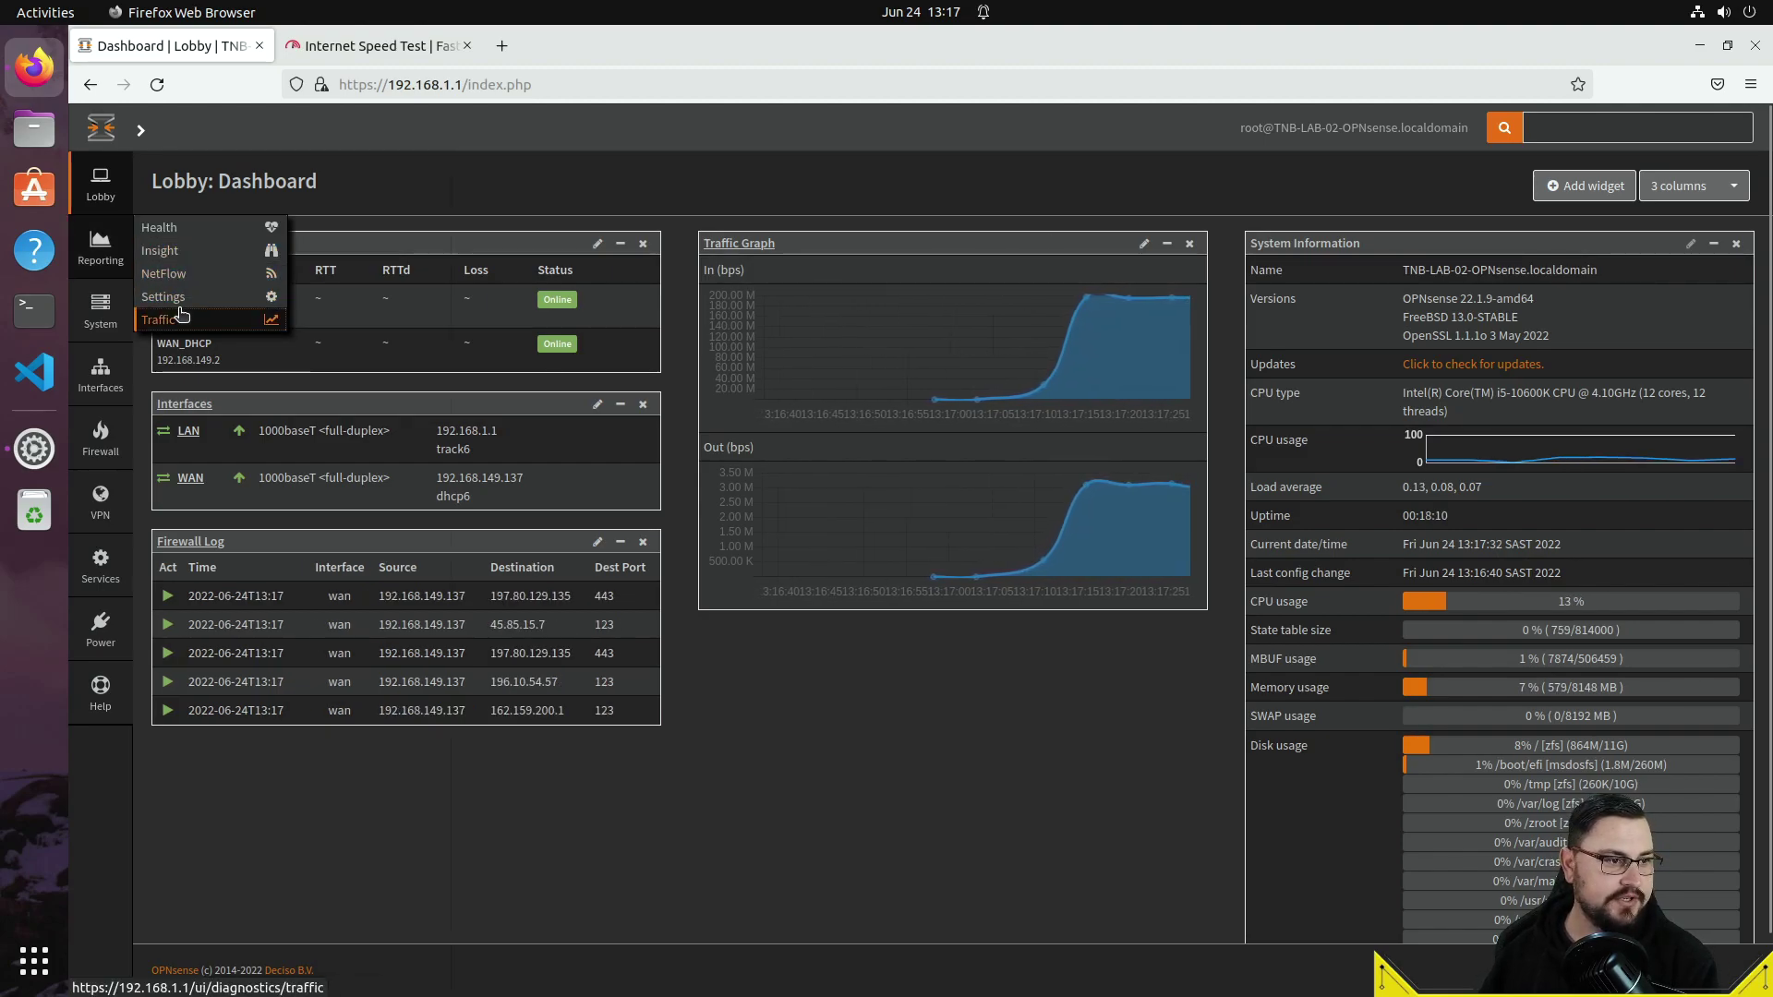
click(176, 319)
click(262, 241)
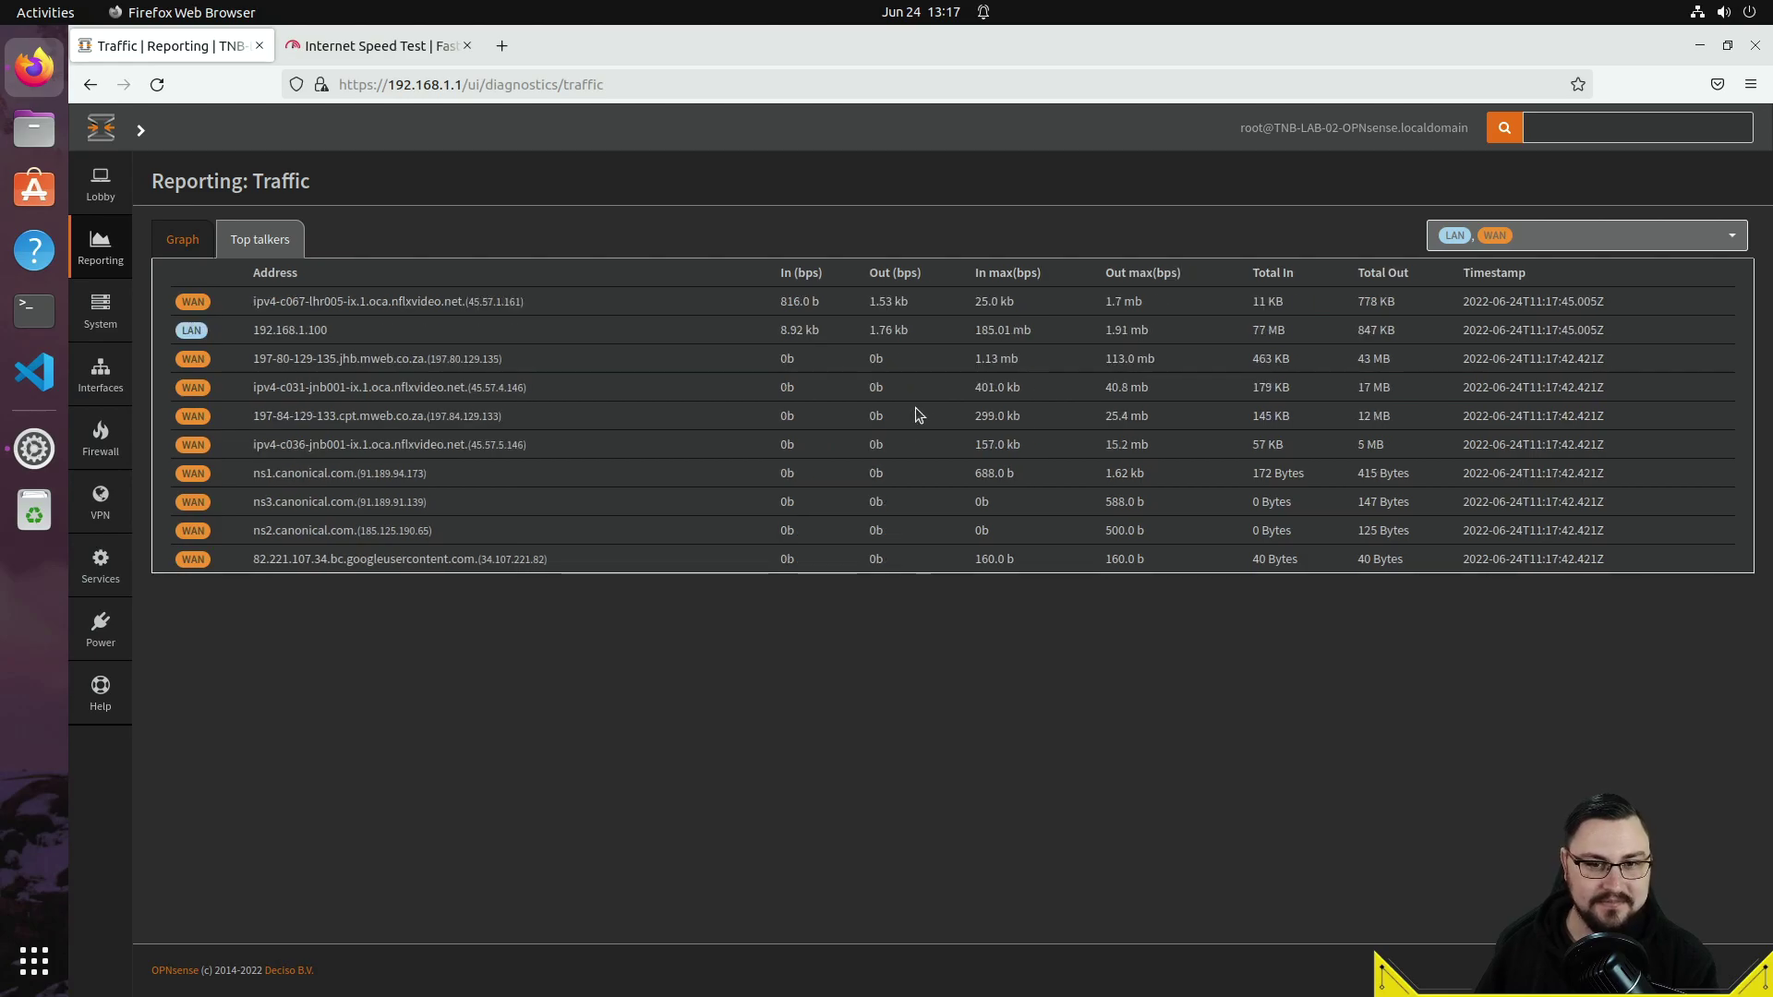
mouse_move(102, 185)
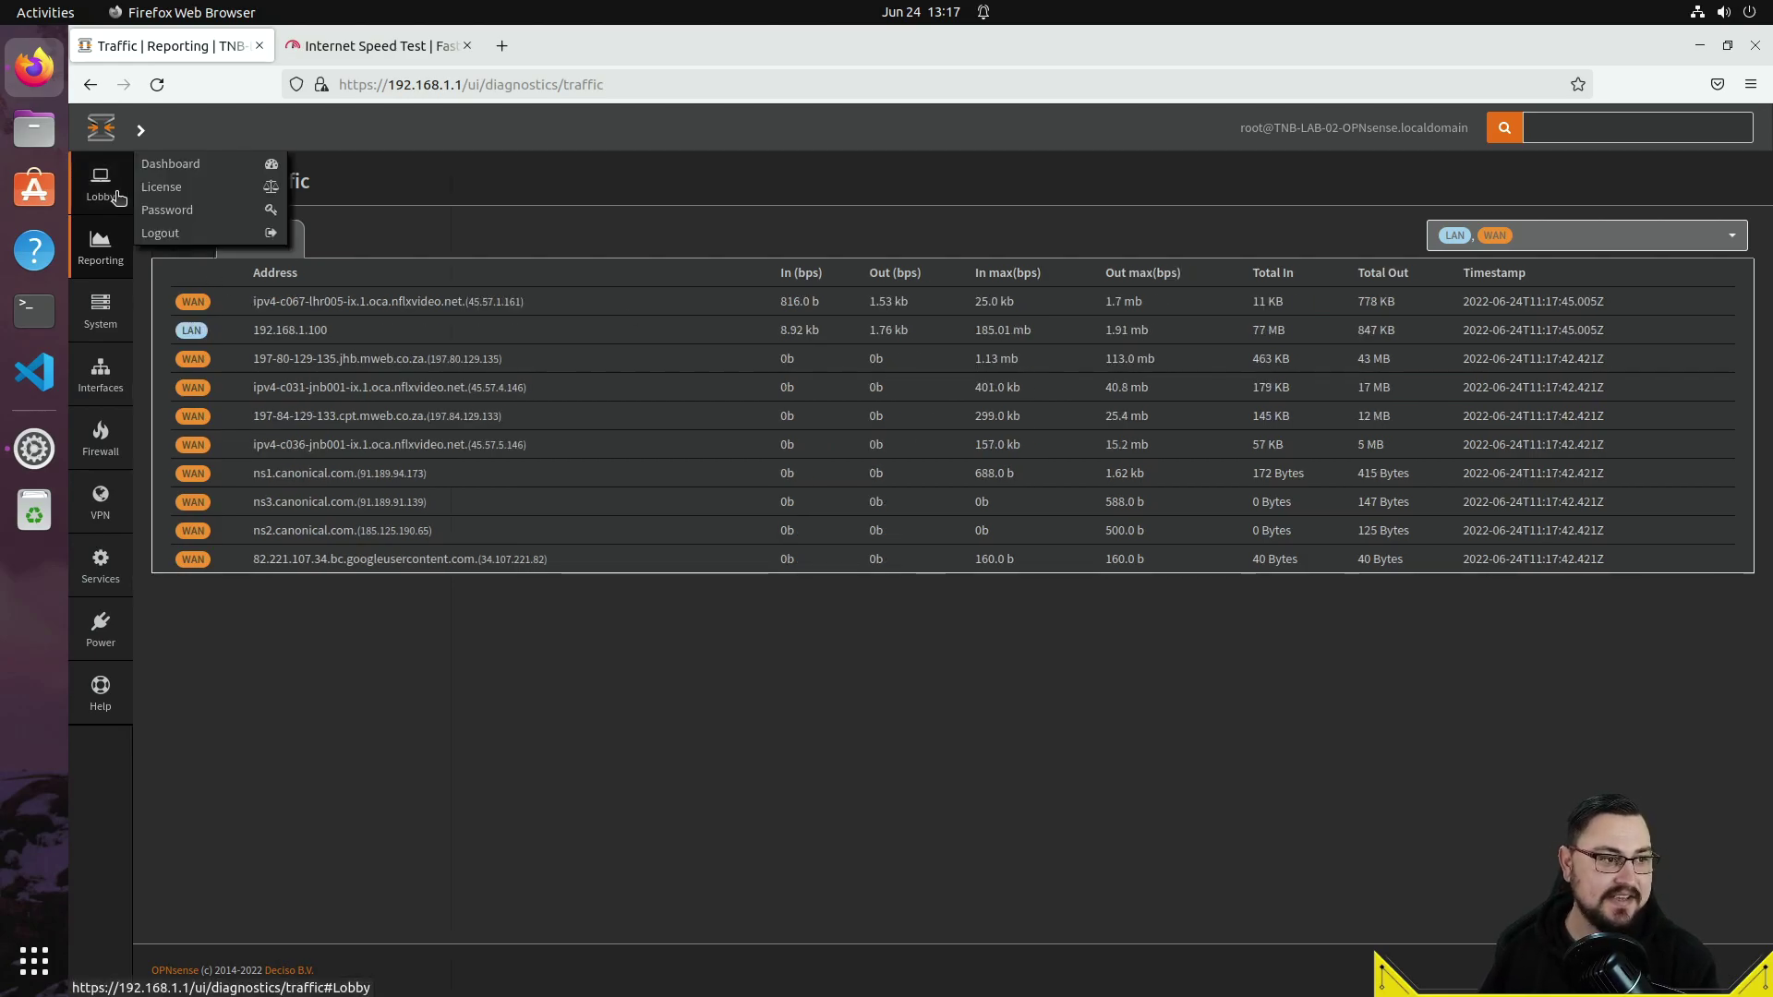
click(175, 163)
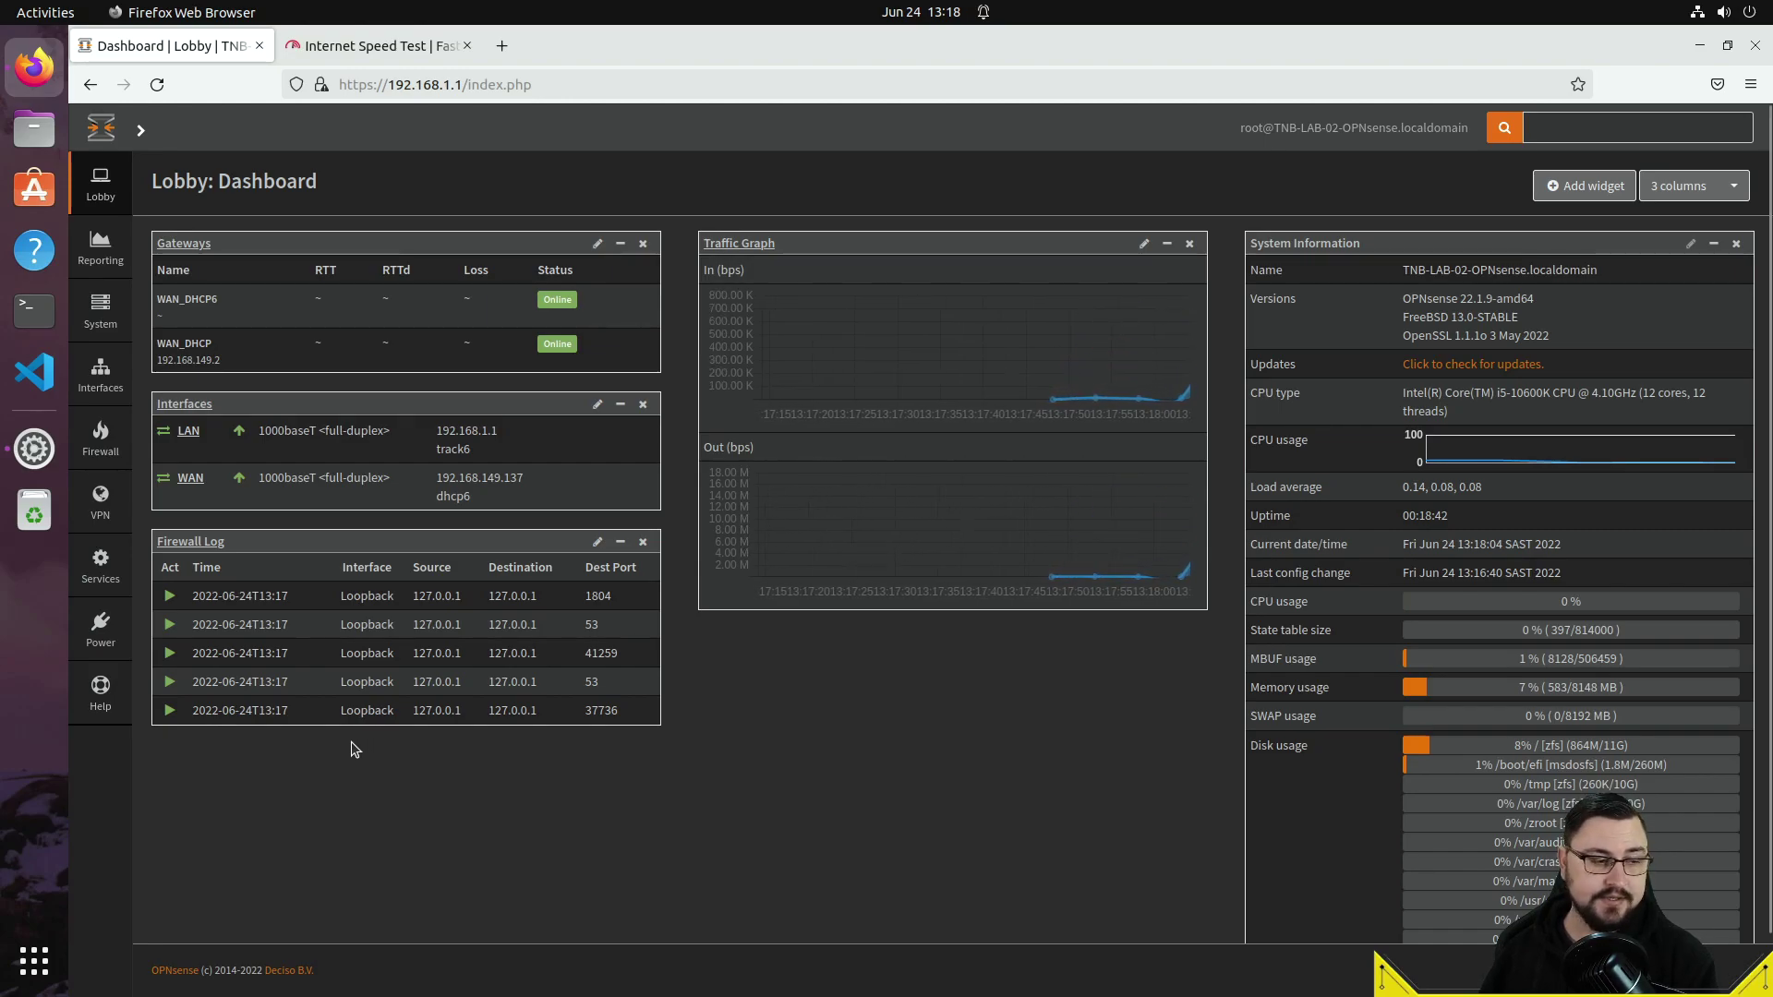
mouse_move(110, 699)
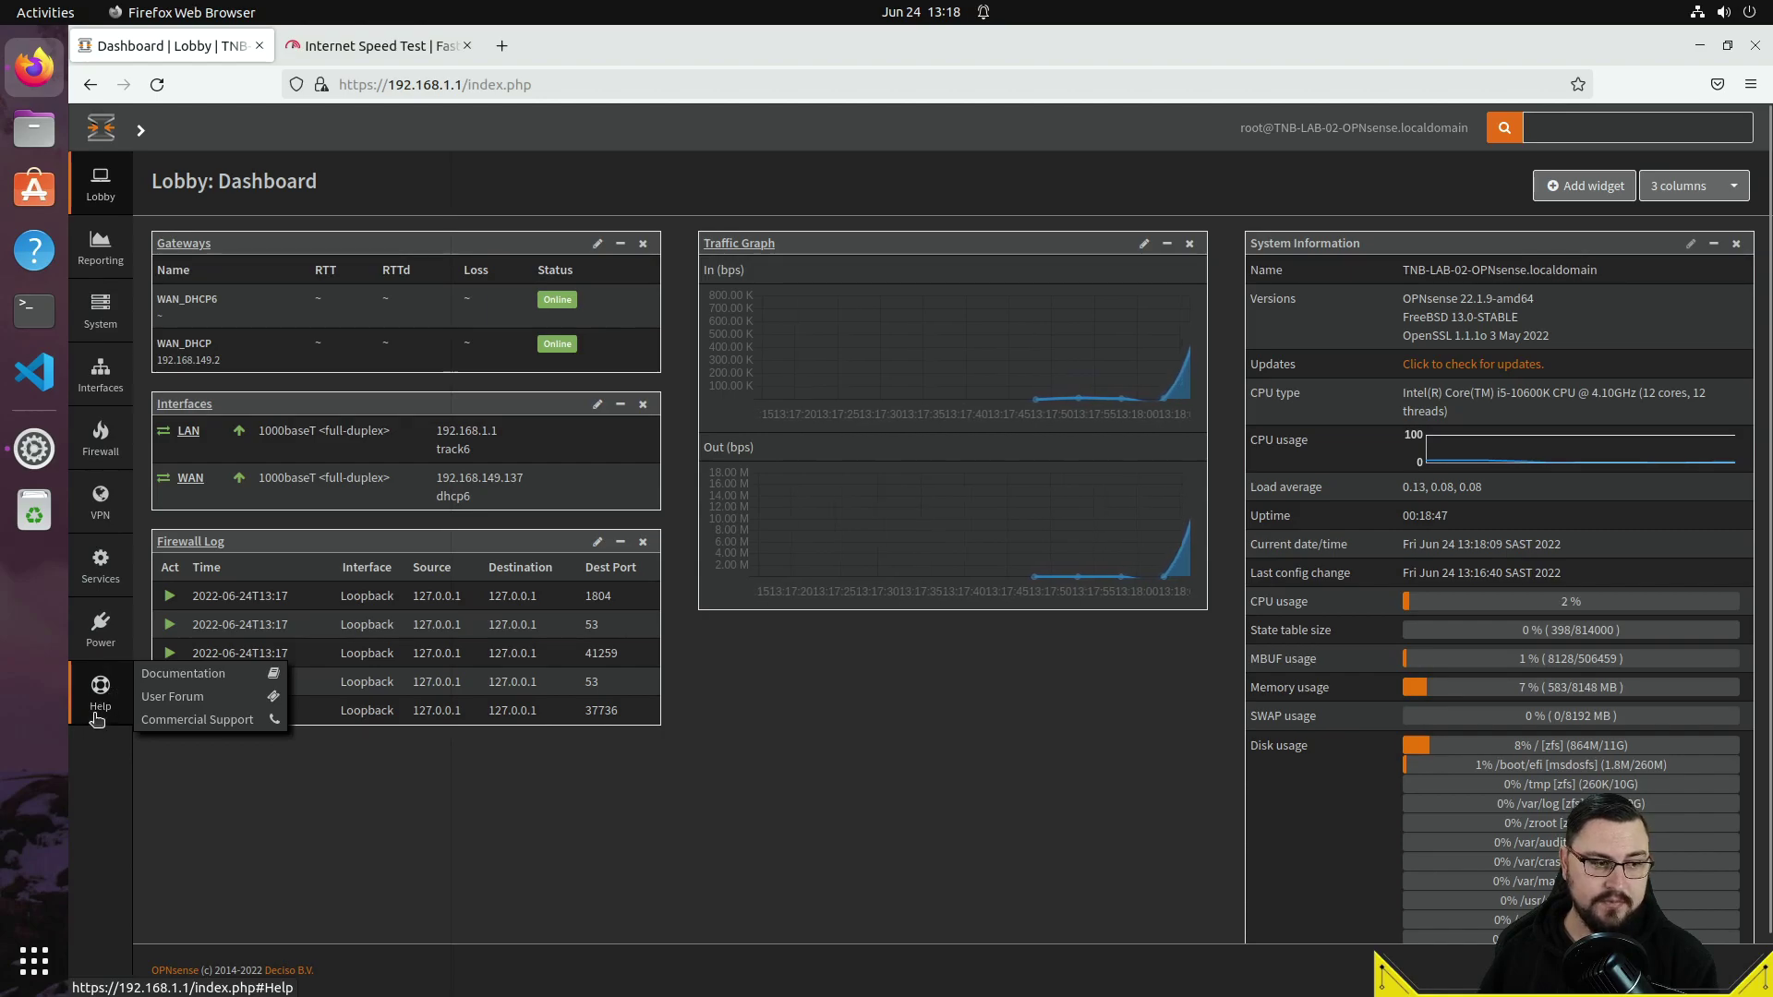
- Open Help > Documentation and Help > User Forum in background tabs and switch to docs.opnsense.org
middle_click(177, 681)
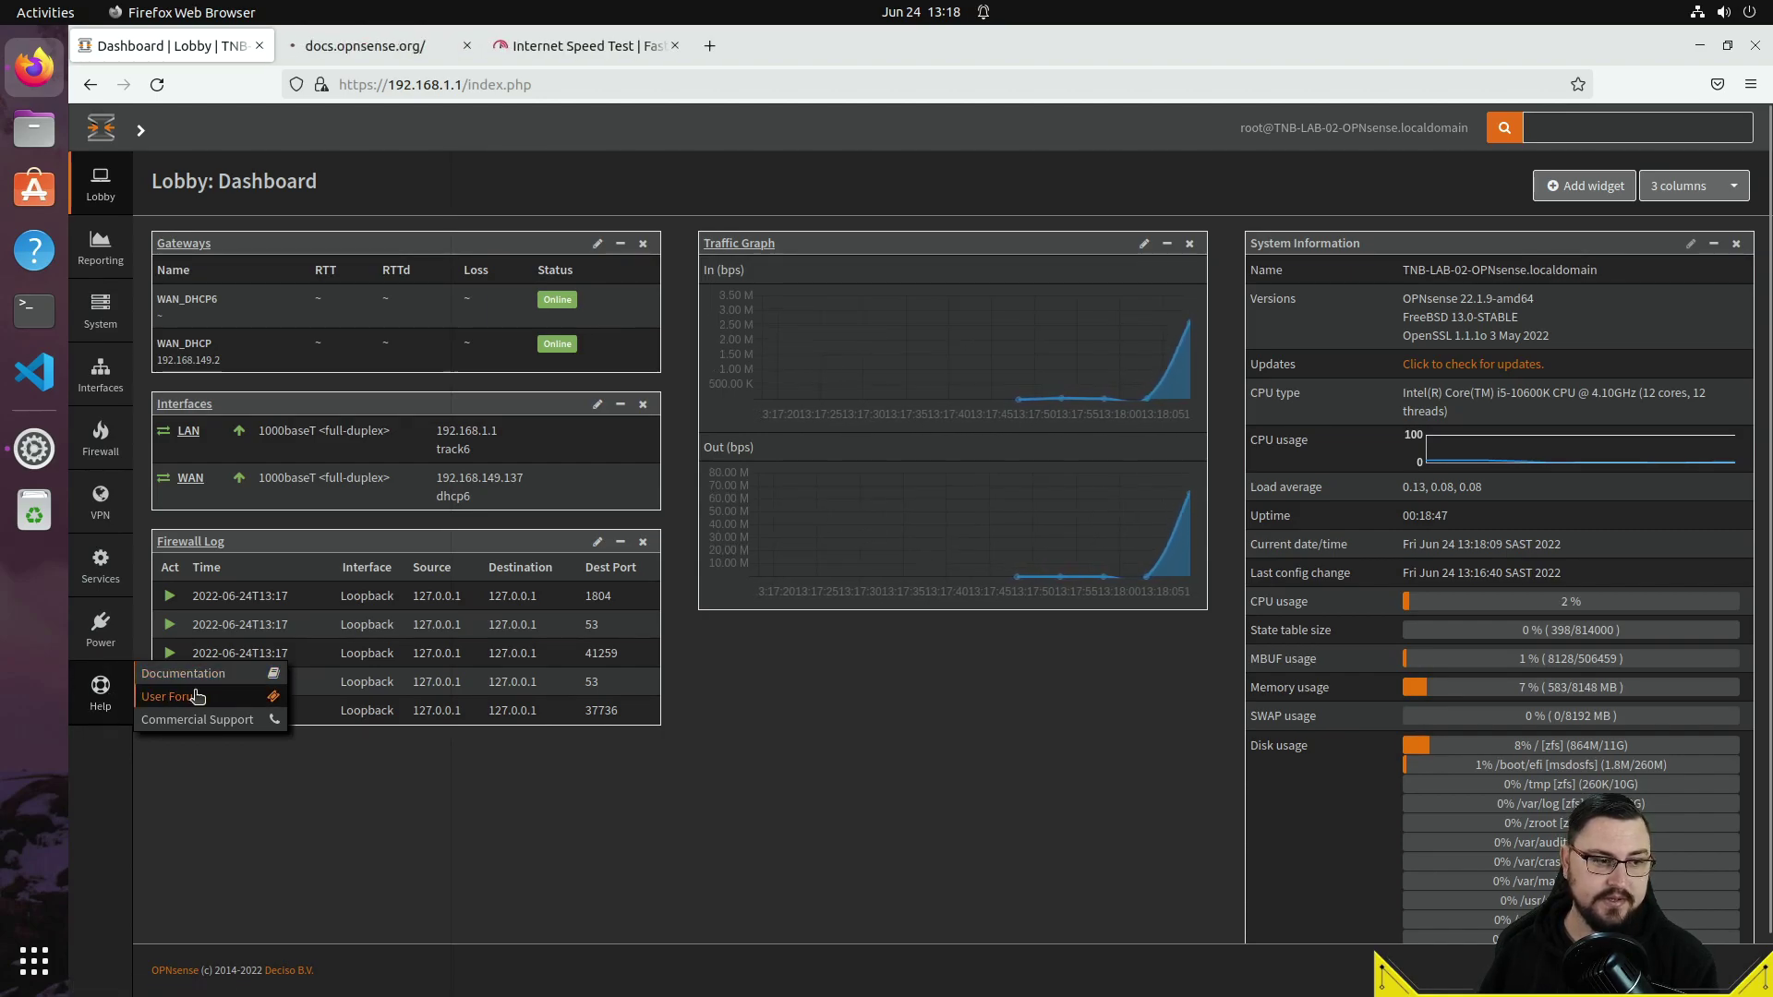
middle_click(204, 707)
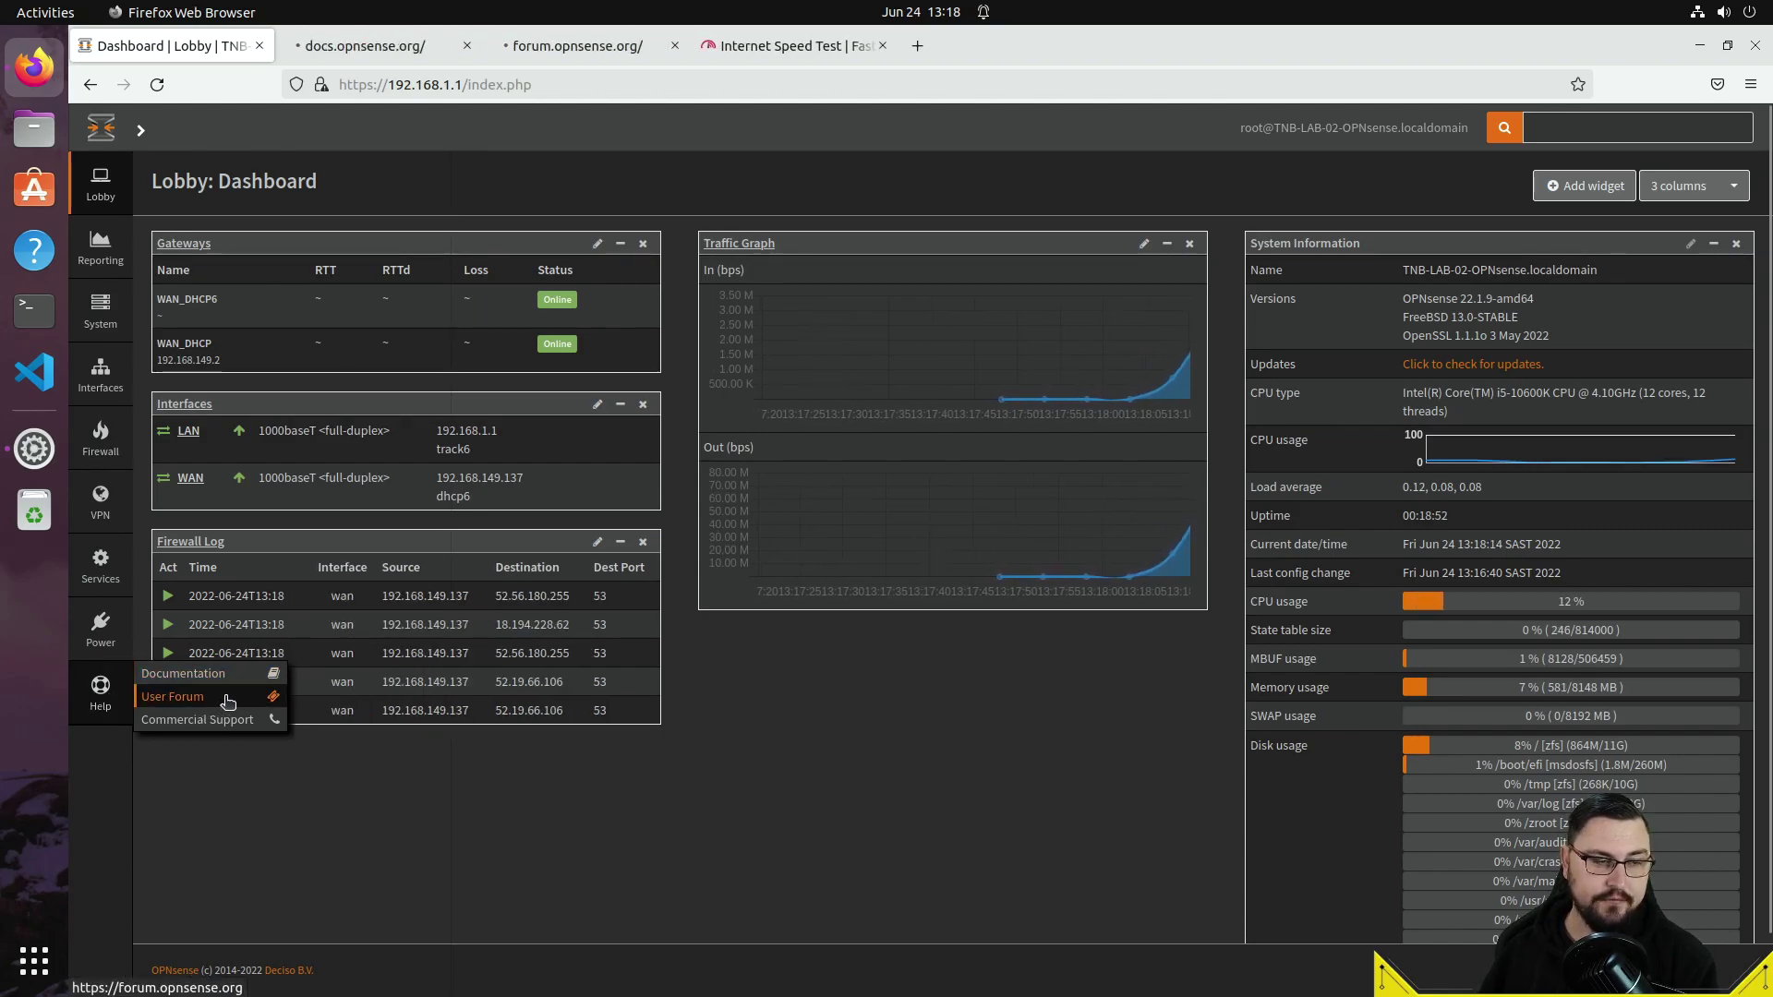
click(406, 45)
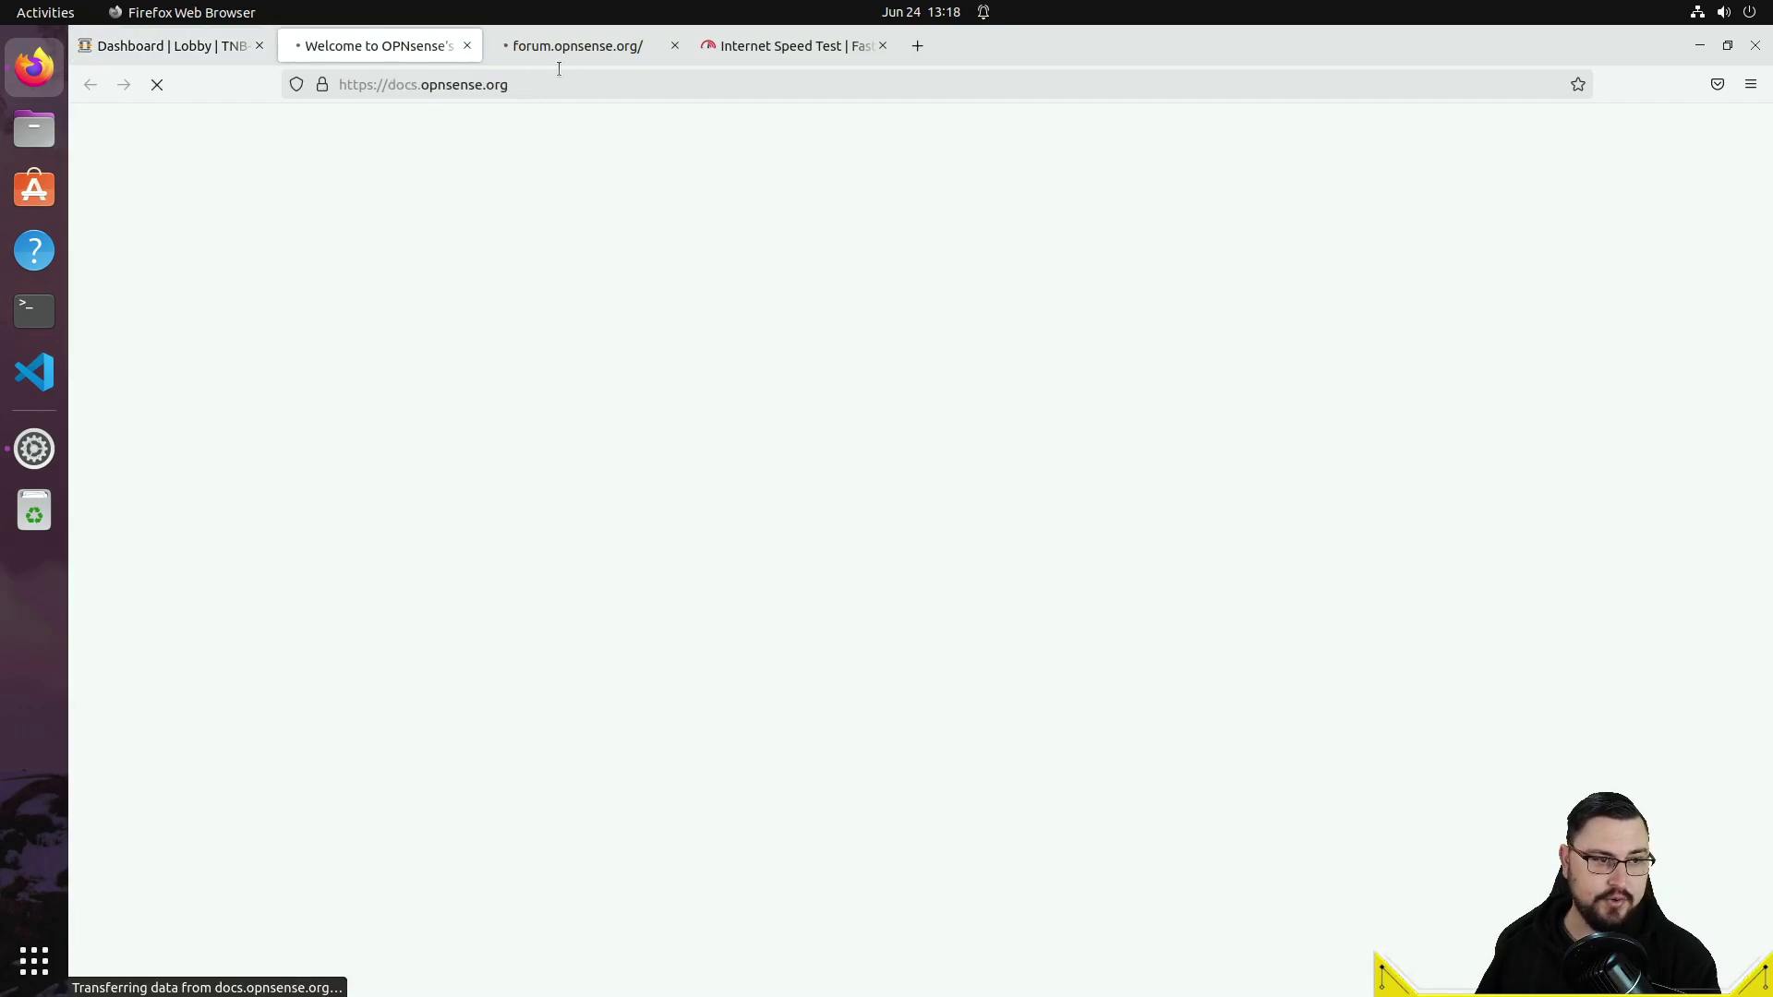
- Scroll through the documentation's Table of Contents, then move to the forum tab
scroll(673, 304, down, 8)
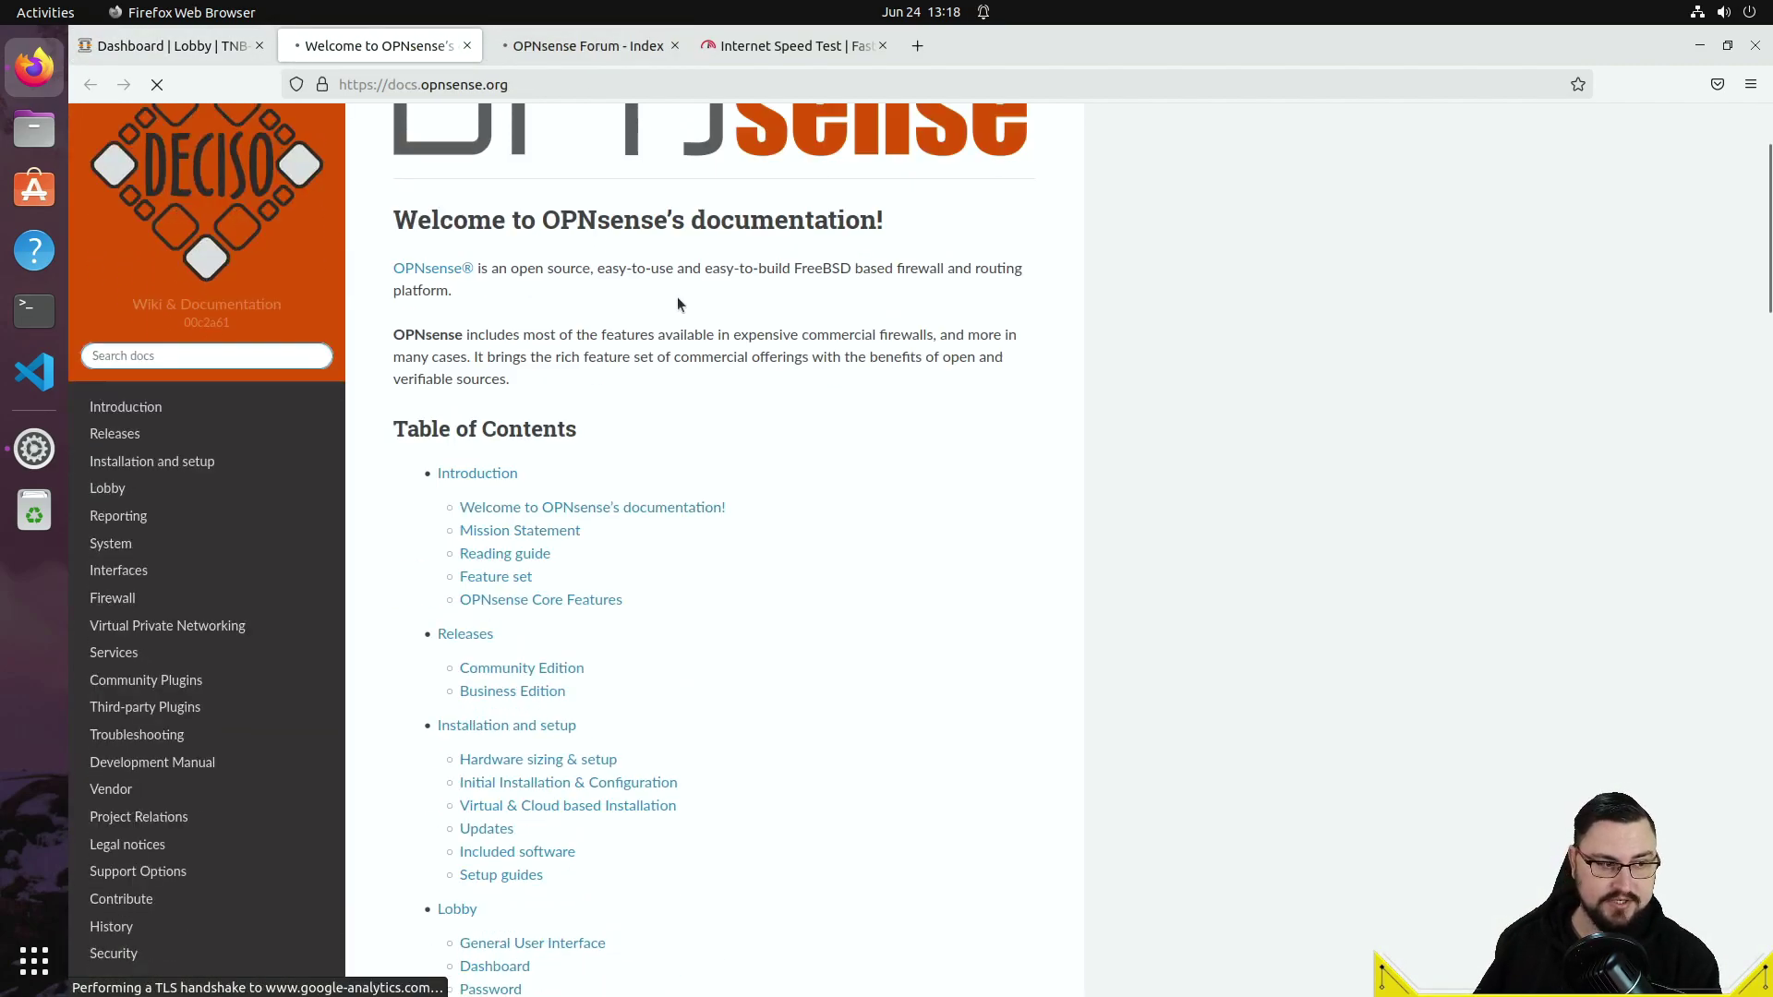
scroll(573, 375, down, 2)
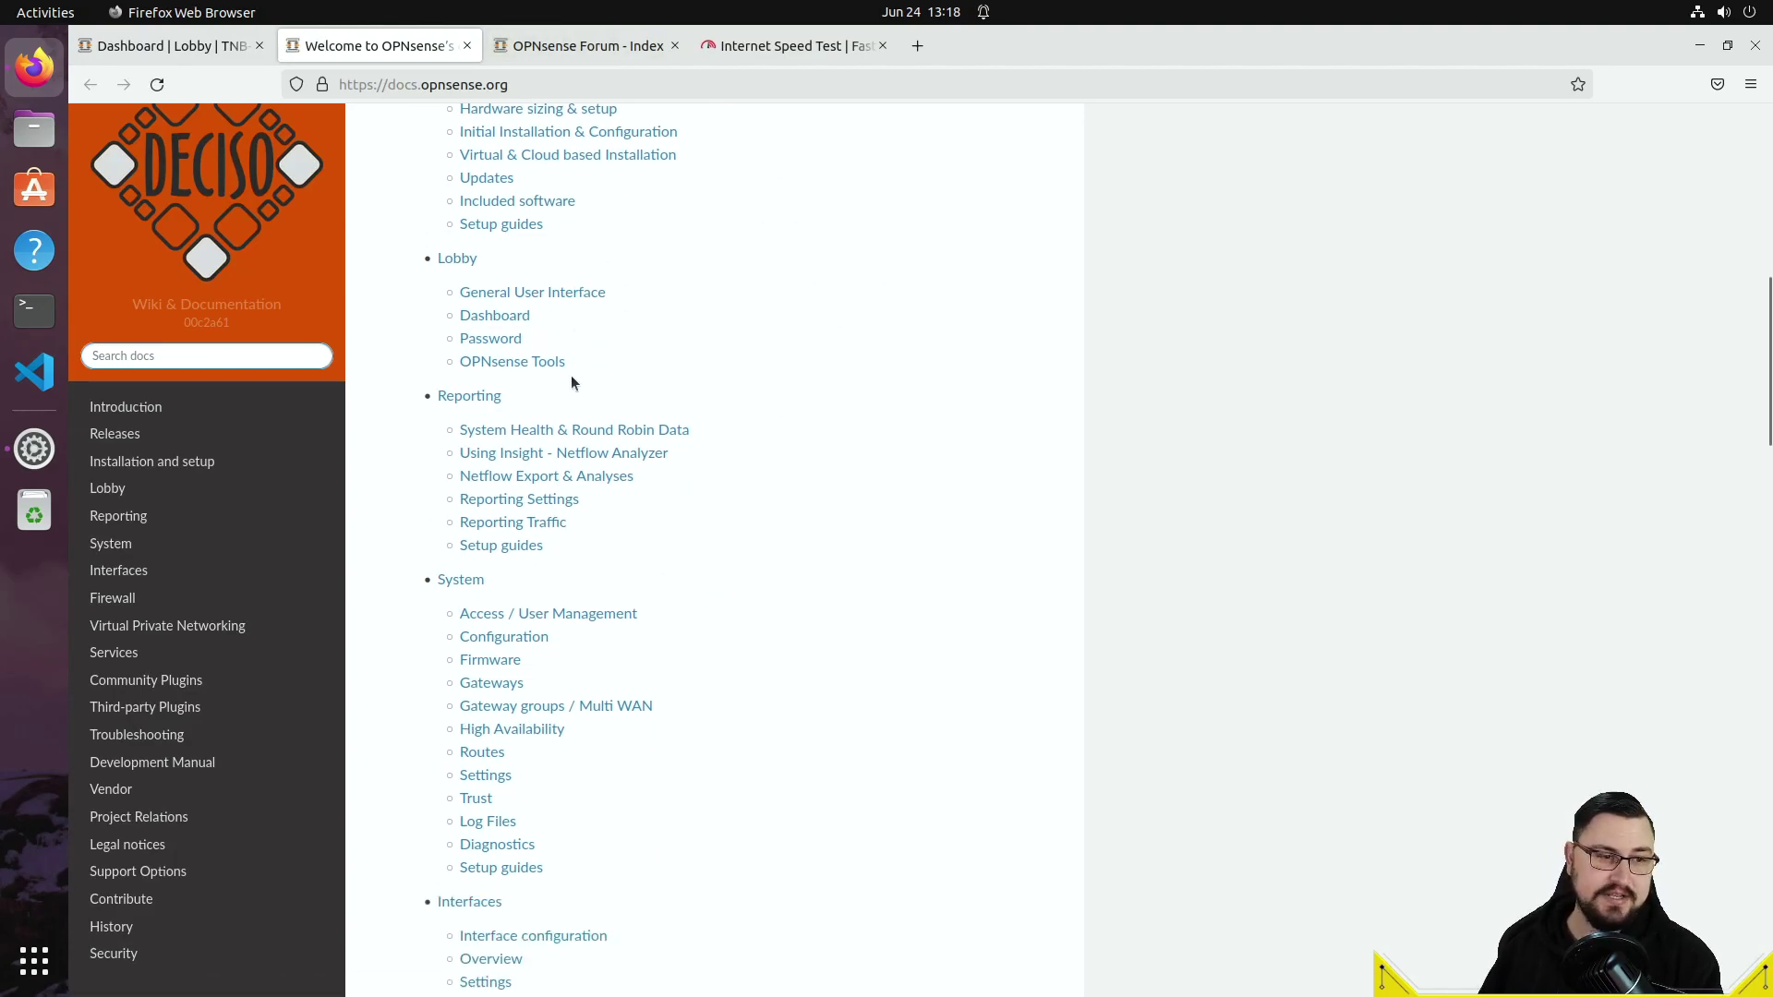
scroll(570, 375, down, 2)
scroll(559, 381, down, 2)
scroll(622, 411, up, 13)
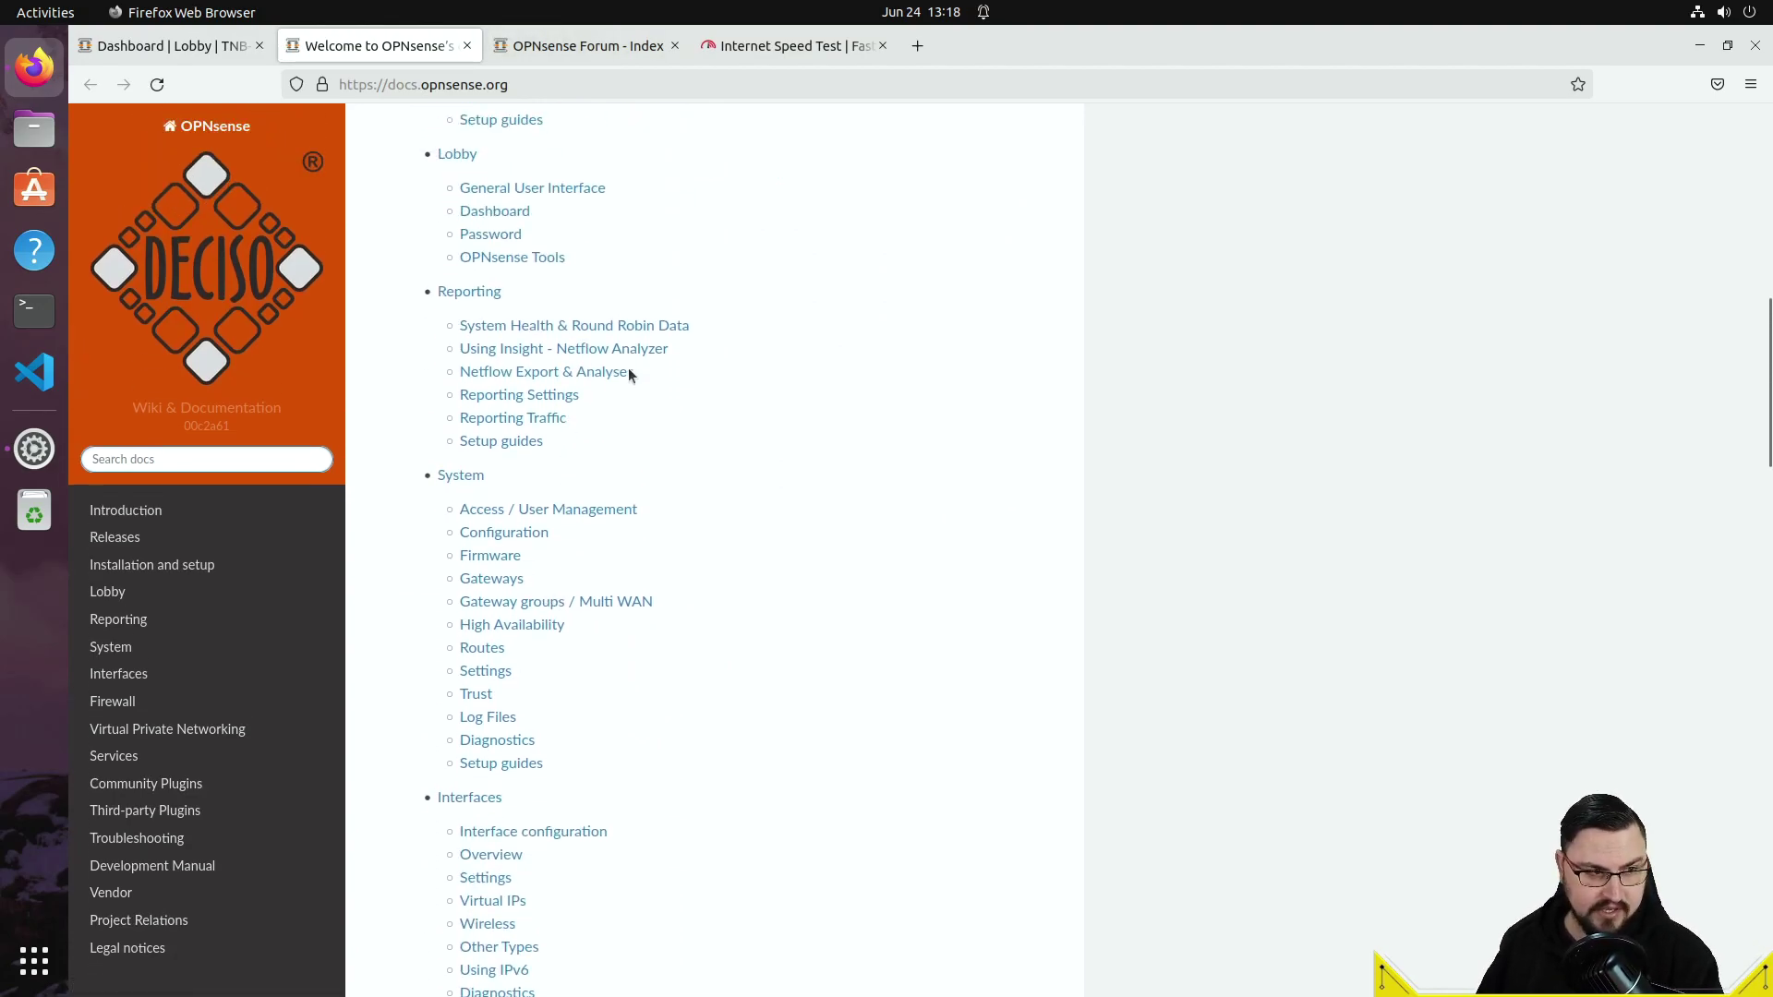
scroll(532, 234, down, 1)
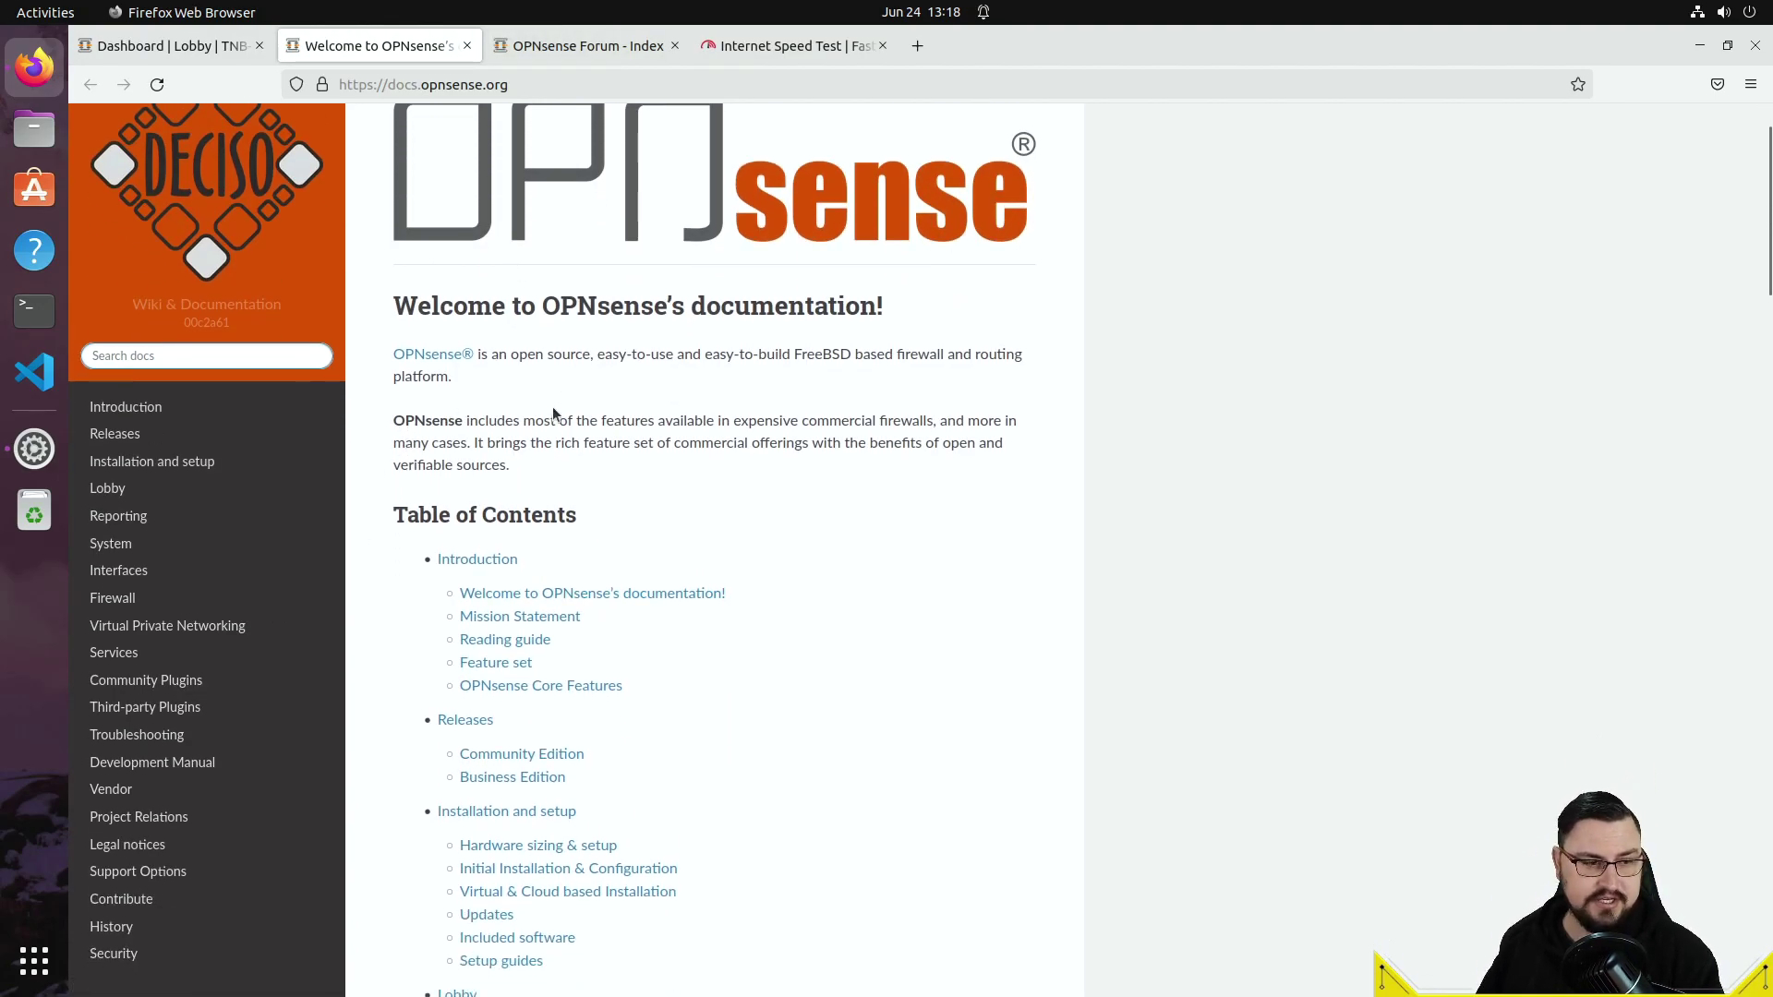
scroll(542, 258, down, 2)
scroll(535, 277, down, 4)
scroll(542, 245, down, 1)
click(586, 51)
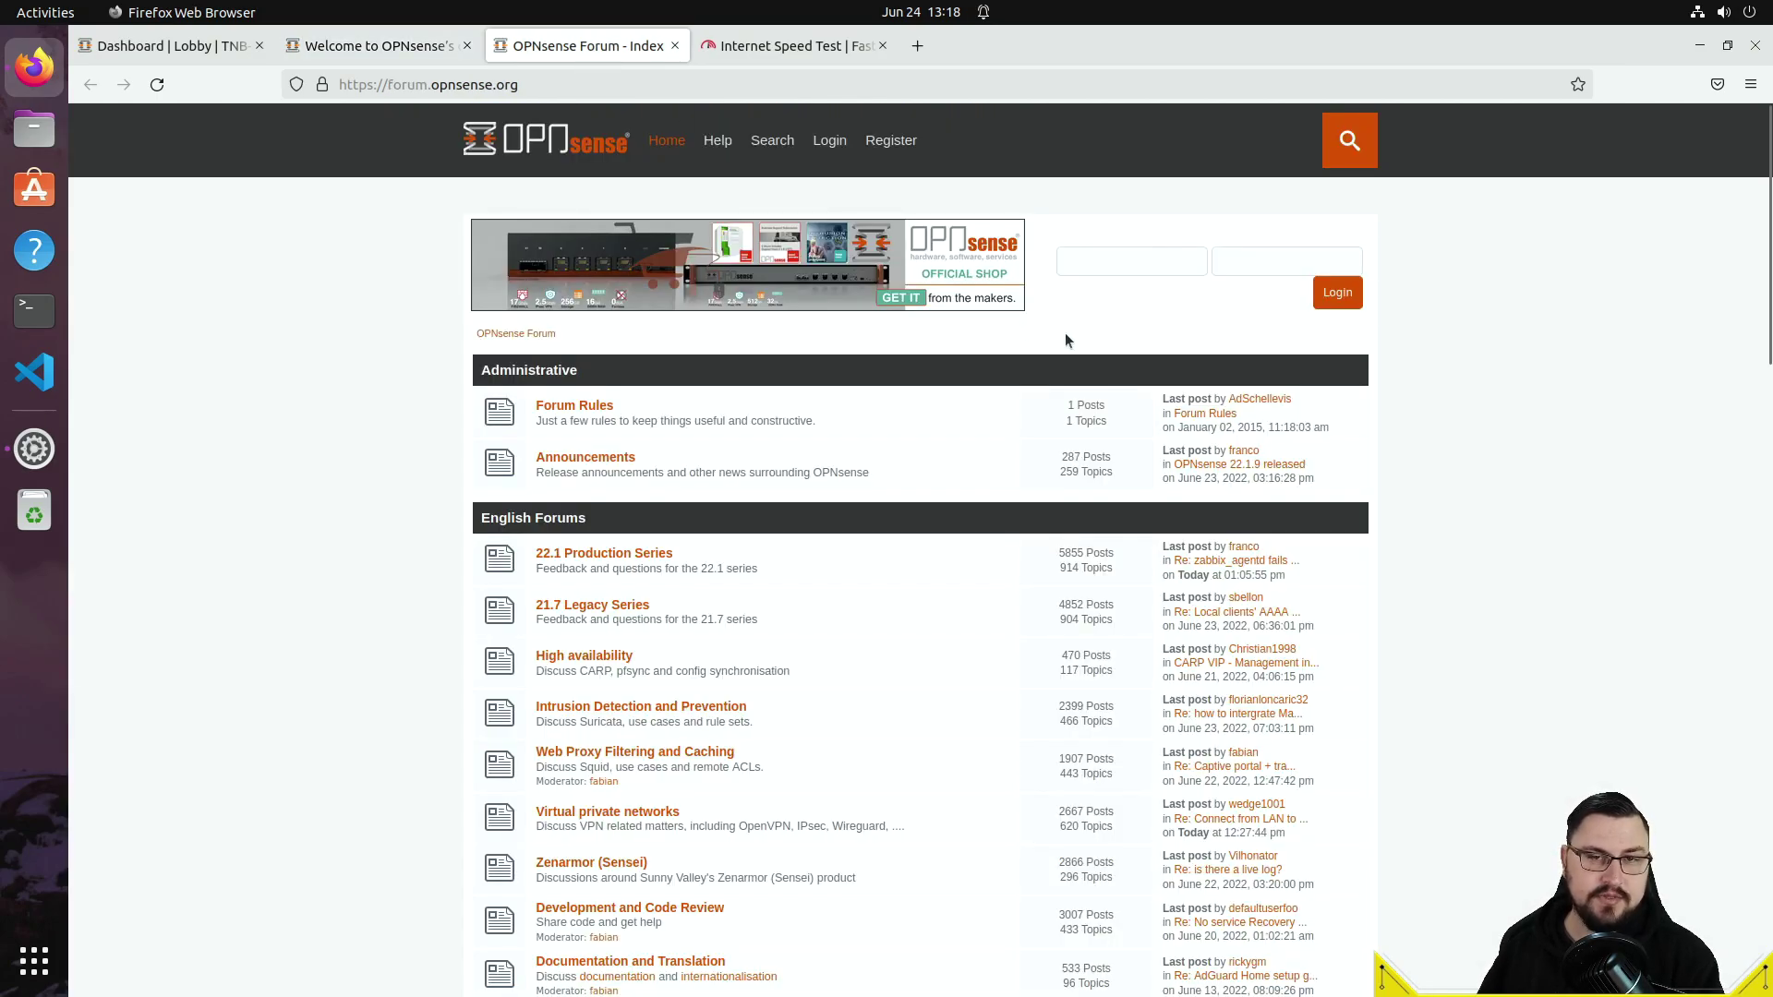
- Scroll the OPNsense Forum board index, then return to the Dashboard | Lobby tab
scroll(840, 393, down, 3)
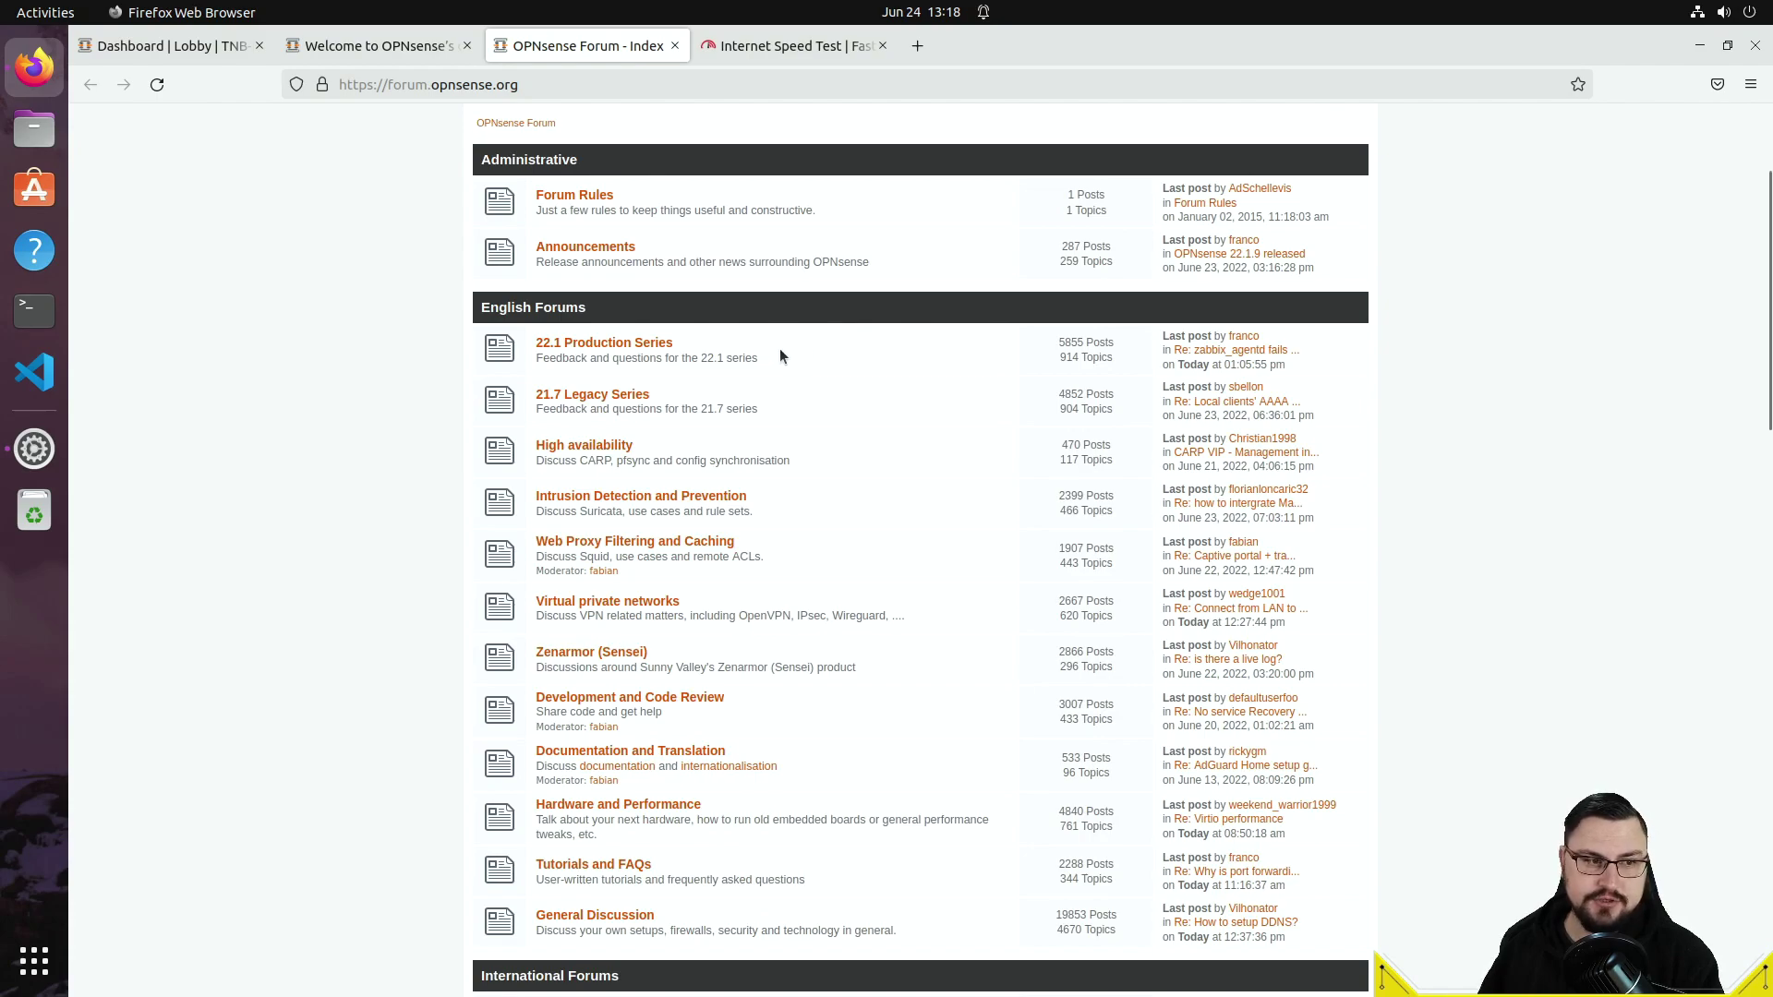
scroll(778, 349, up, 3)
scroll(794, 637, down, 10)
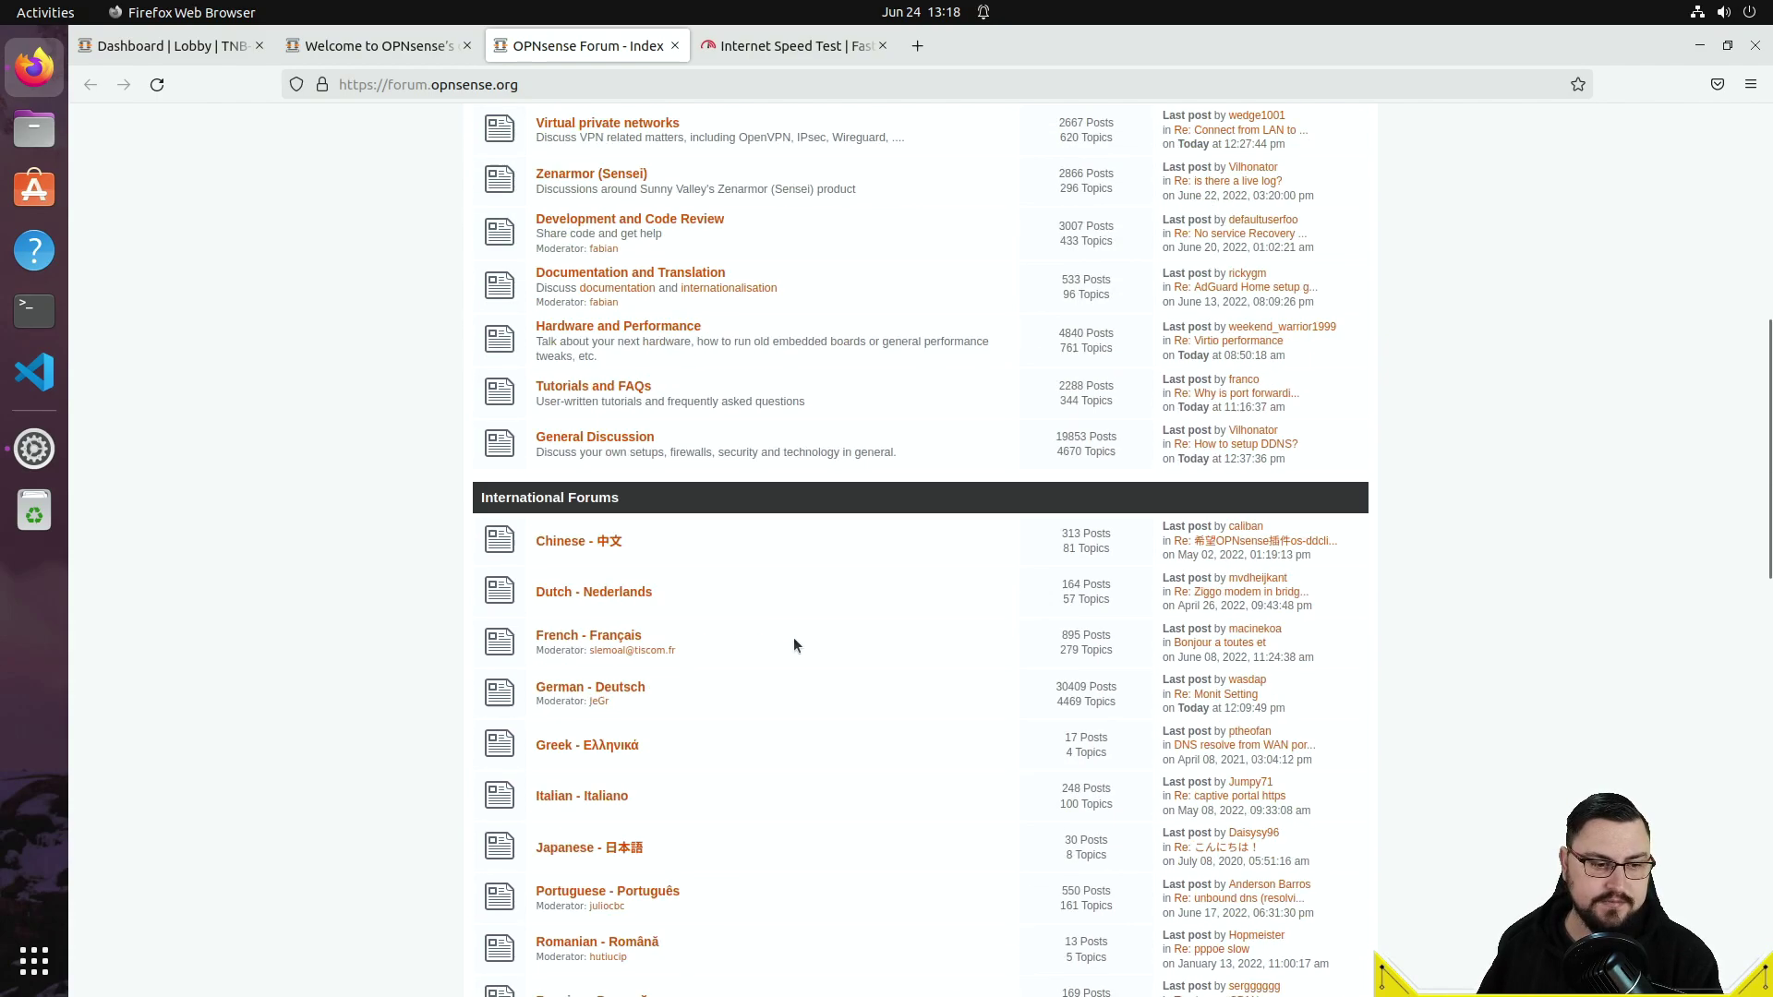
scroll(970, 508, up, 3)
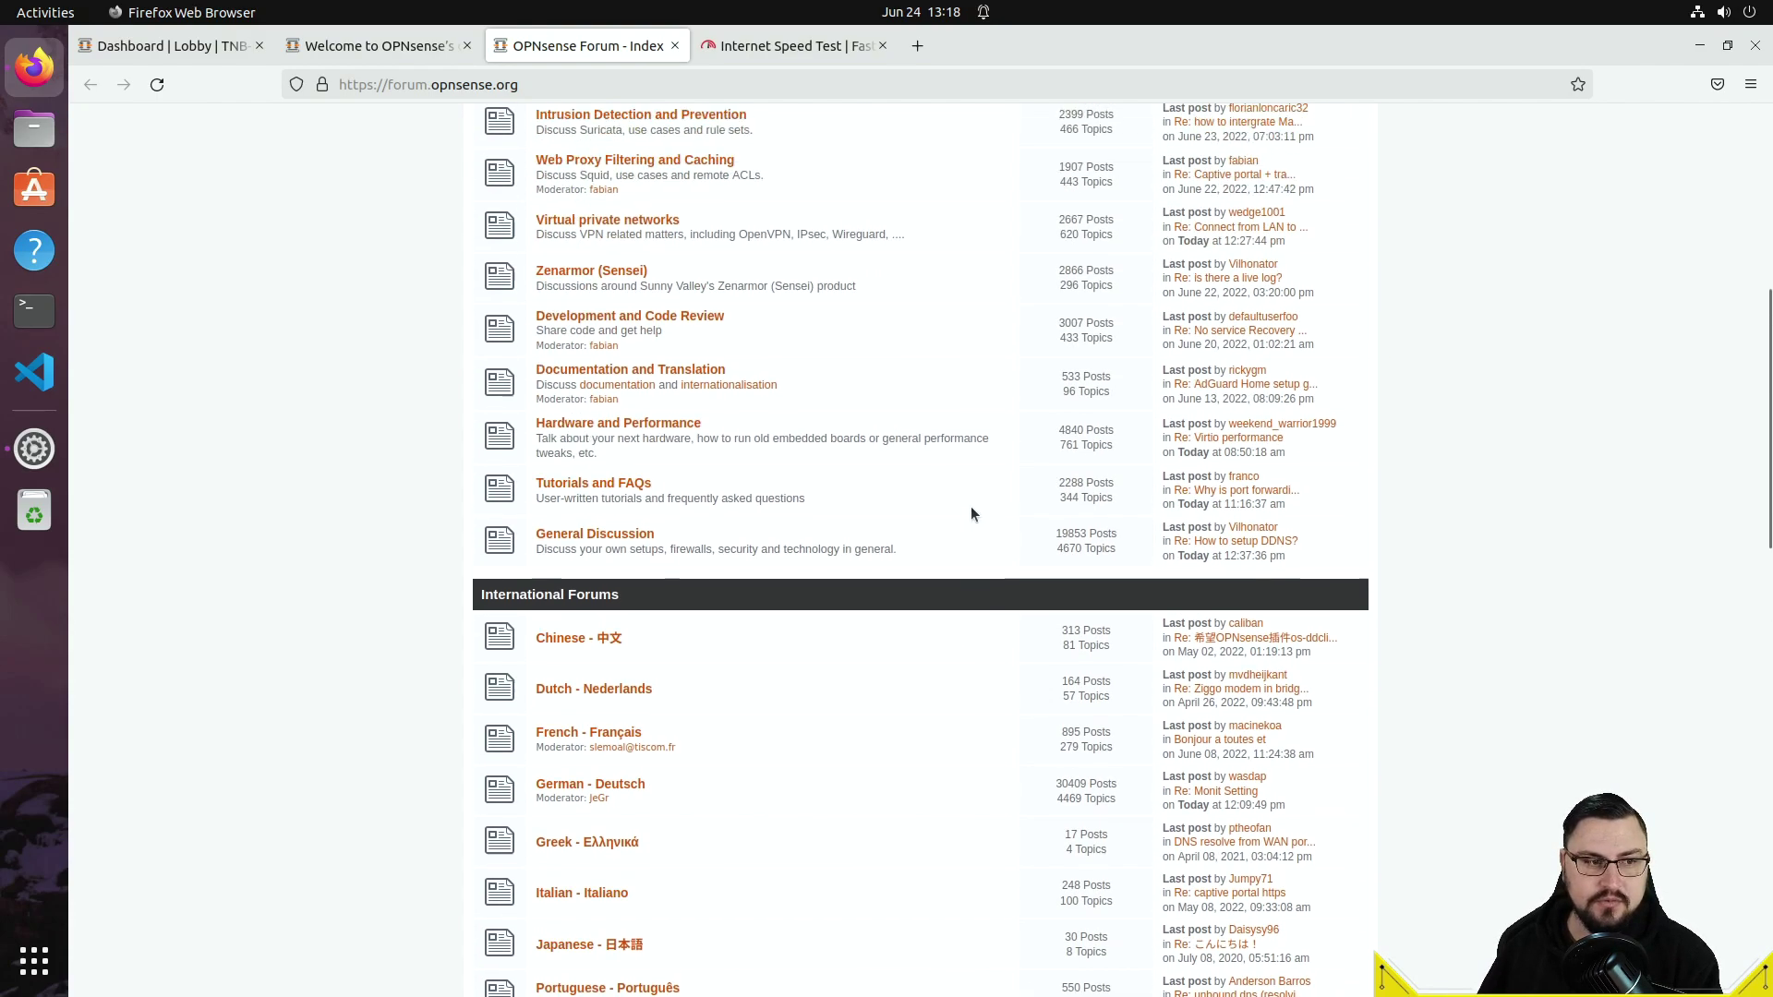
scroll(923, 564, up, 8)
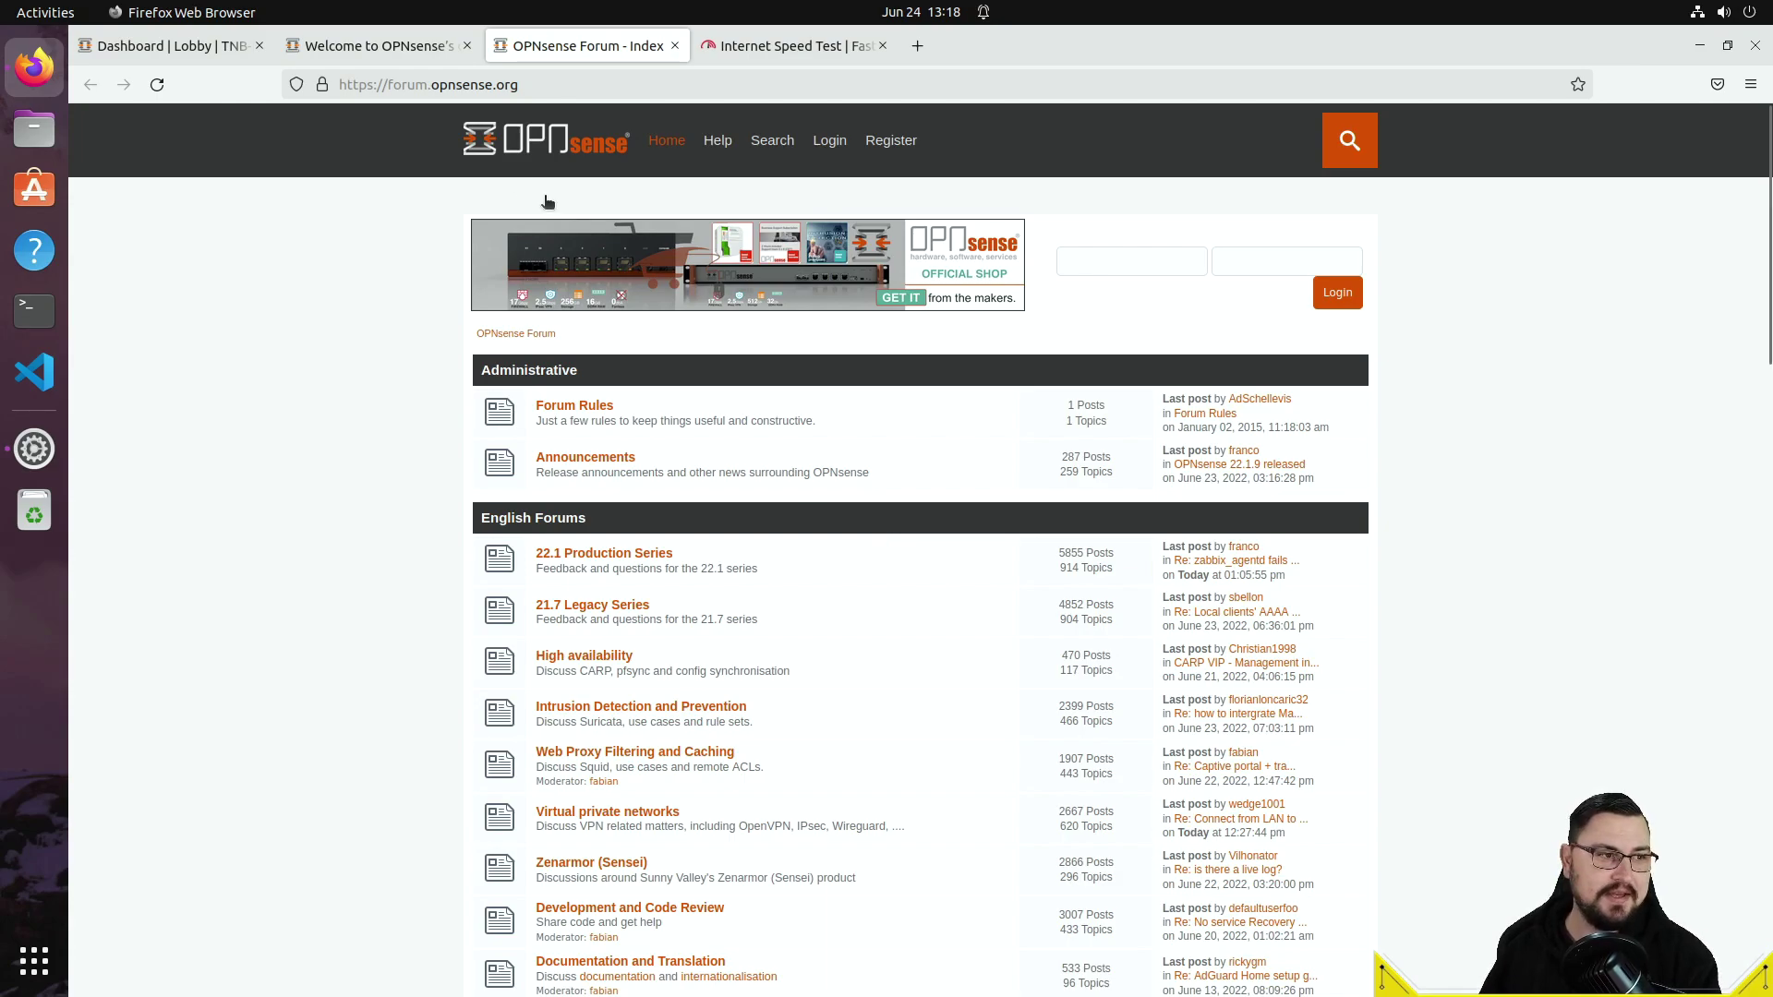
click(171, 45)
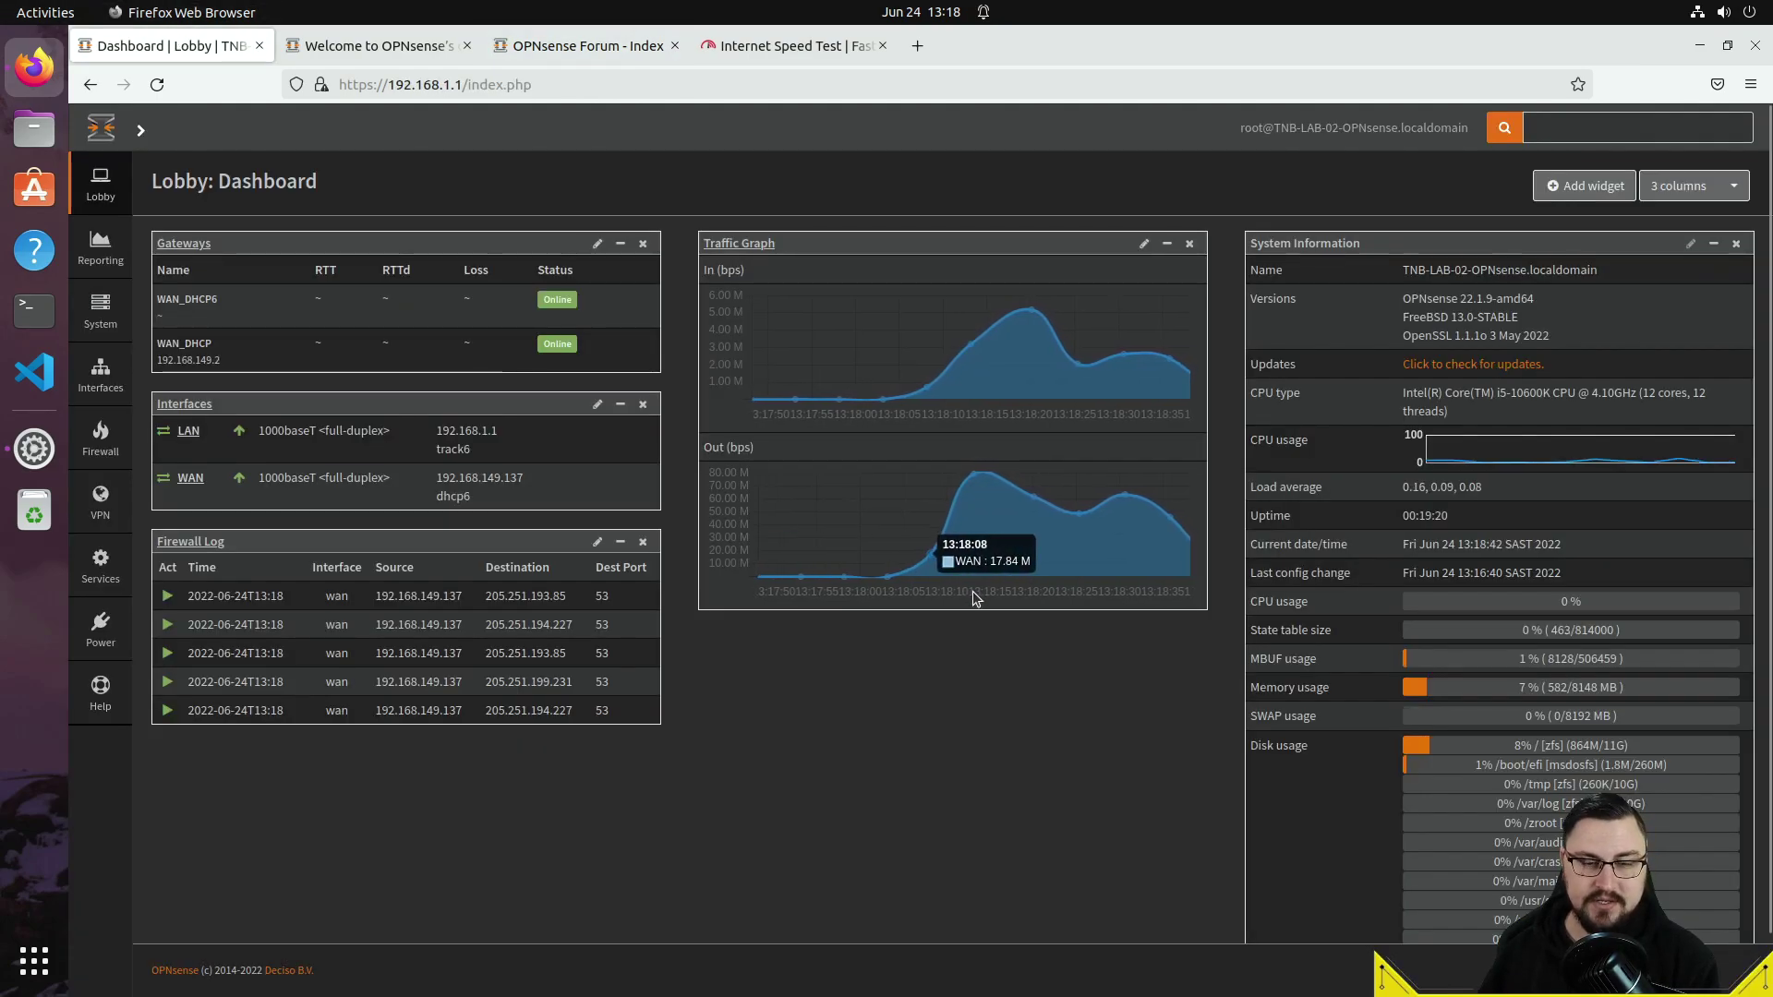